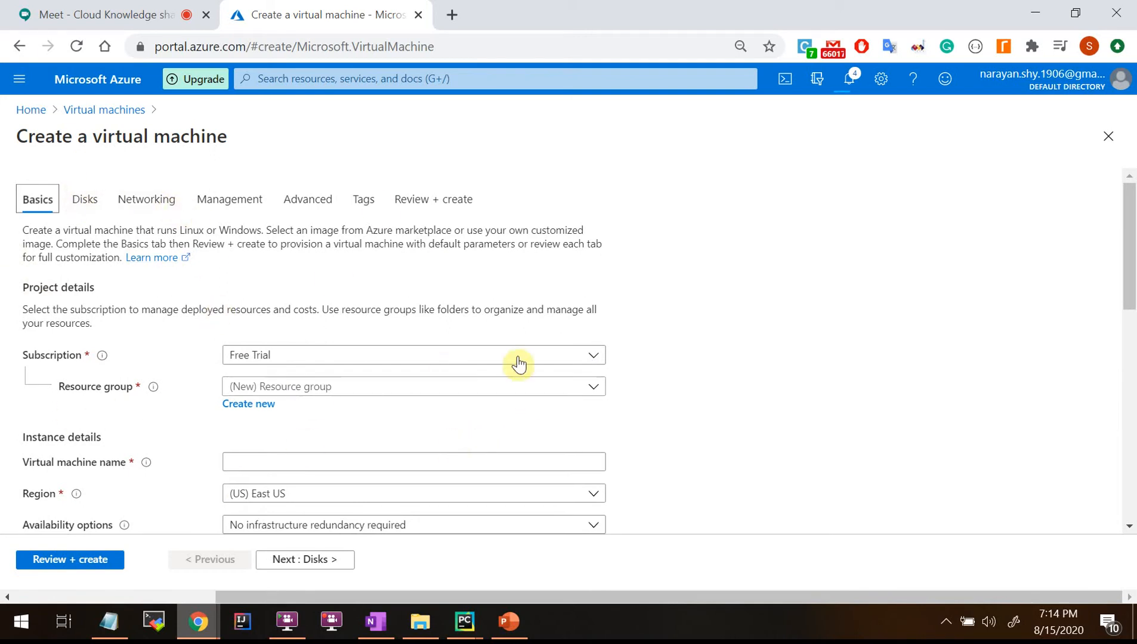
Scroll the Basics tab and open the Image dropdown to list the available OS images.
scroll(656, 356, "down", 1)
scroll(656, 356, "down", 1)
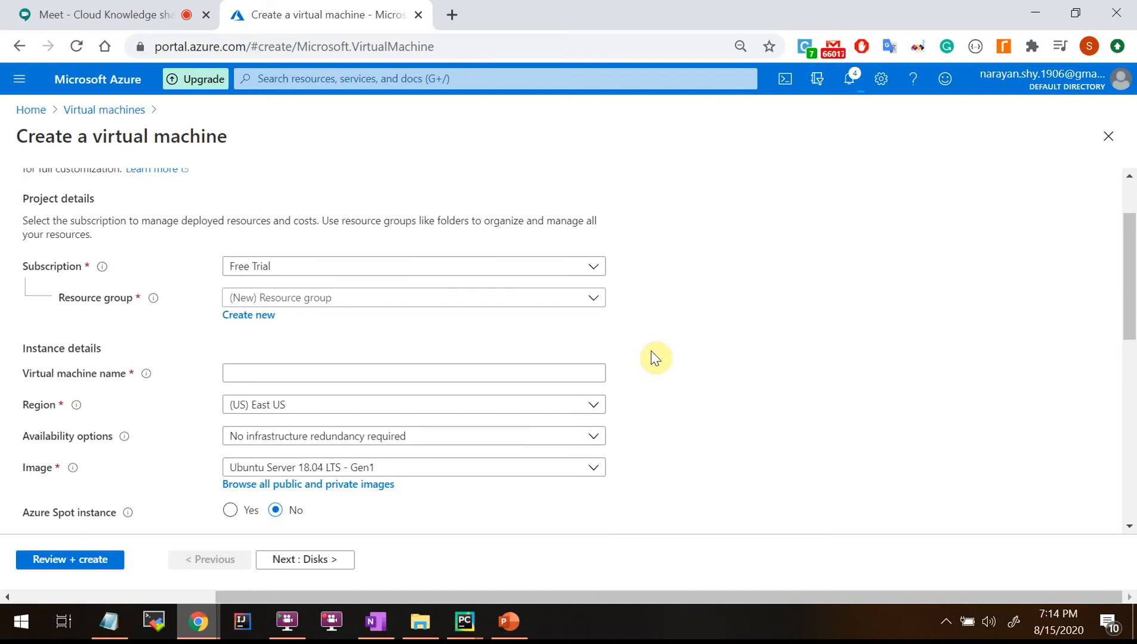
scroll(641, 356, "up", 2)
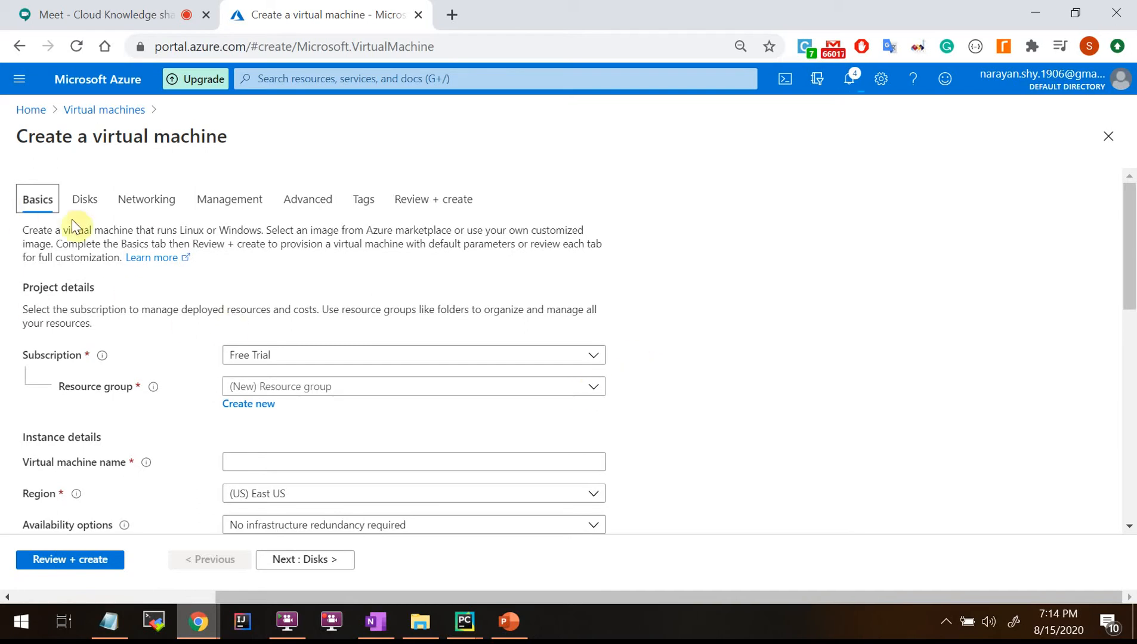
scroll(358, 393, "down", 1)
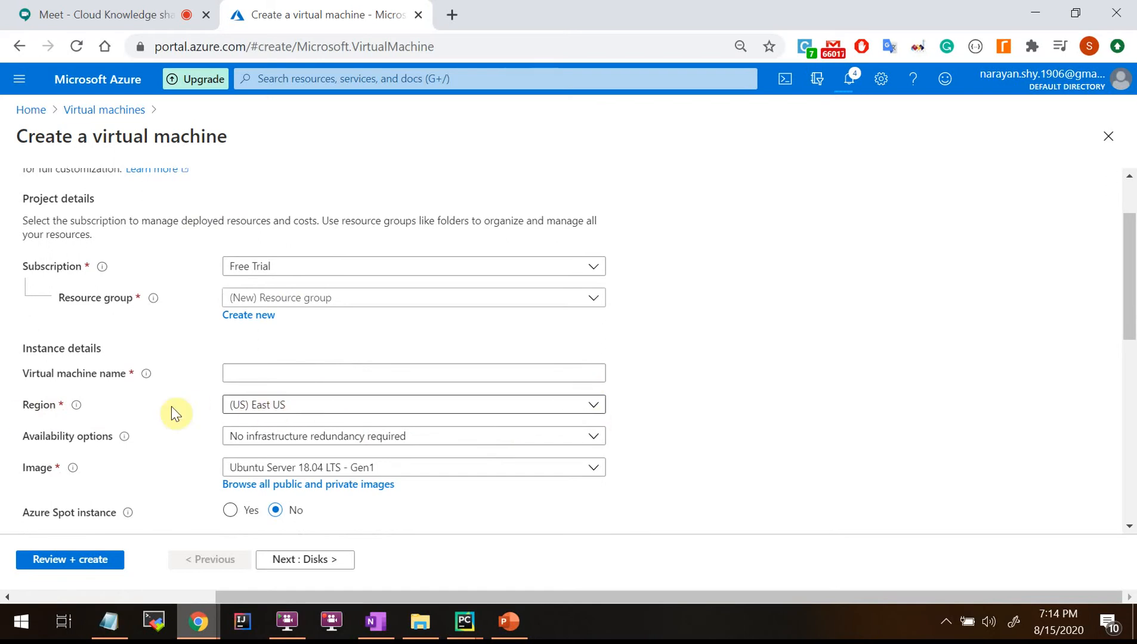
scroll(251, 305, "up", 1)
scroll(252, 306, "up", 1)
scroll(402, 399, "down", 1)
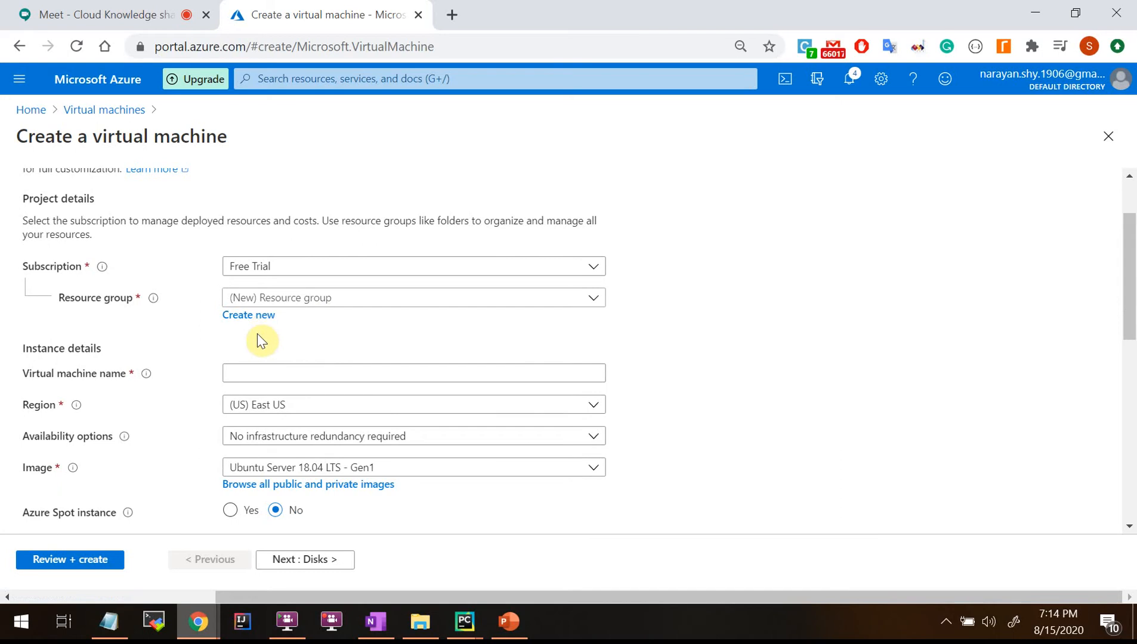
scroll(364, 447, "down", 1)
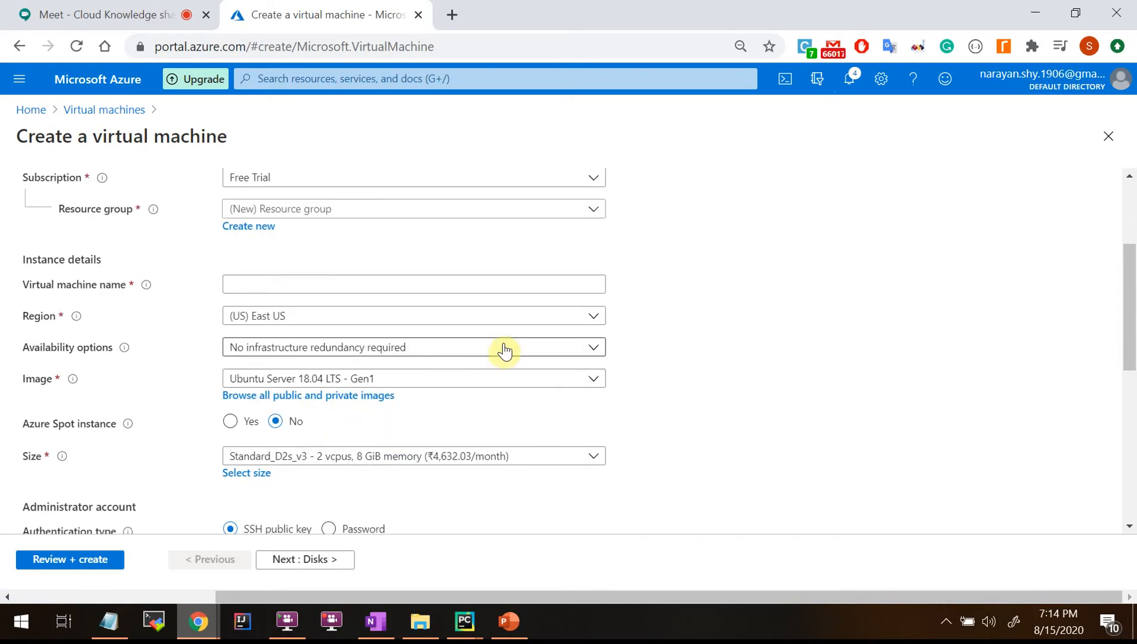
left_click(277, 385)
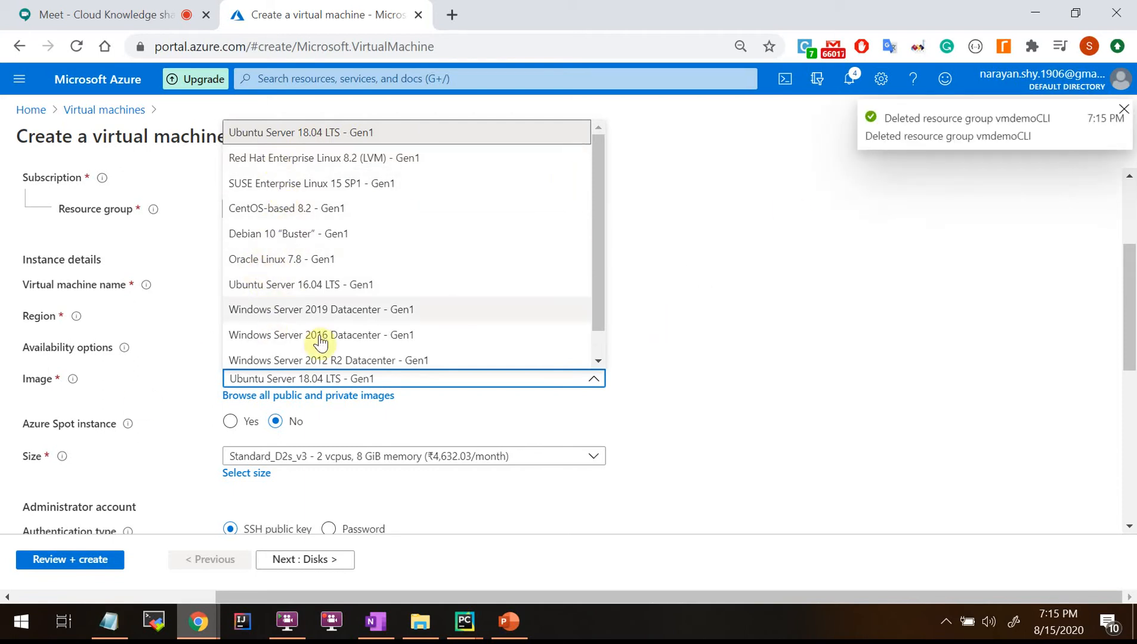
Keep Ubuntu Server 18.04 LTS as the image and launch Cloud Shell from the top bar.
left_click(713, 388)
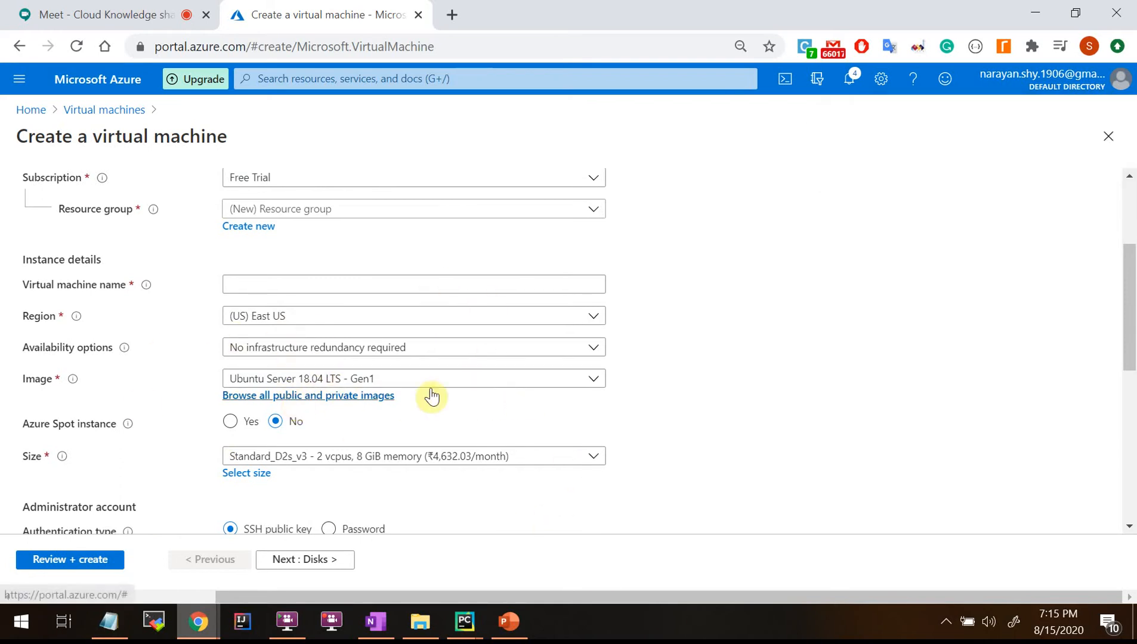
scroll(516, 367, "down", 1)
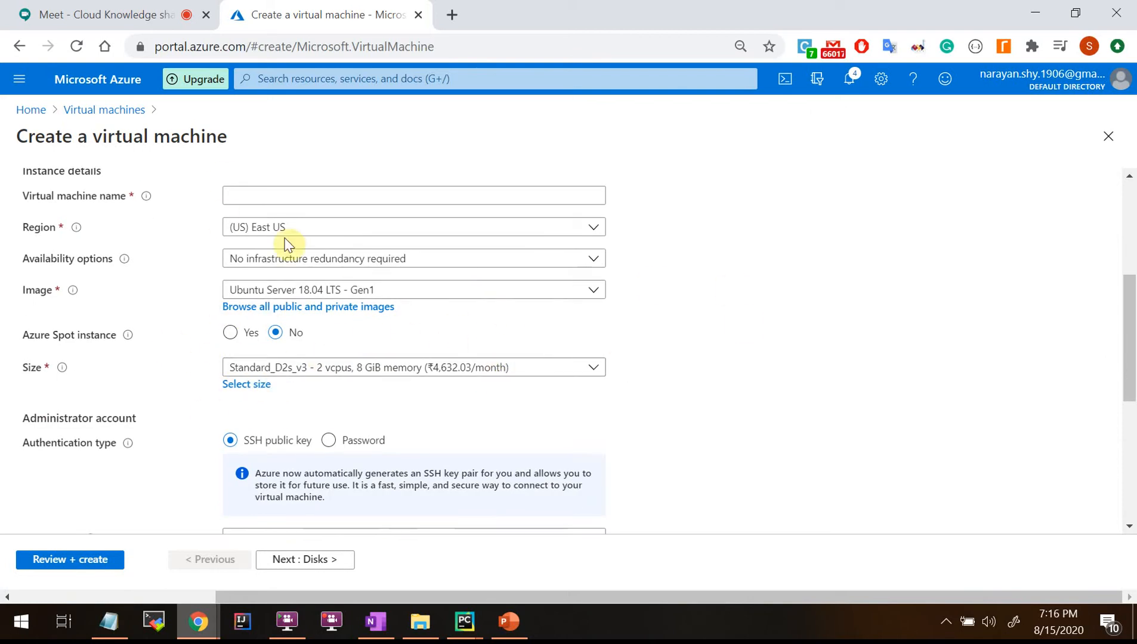
scroll(322, 283, "up", 2)
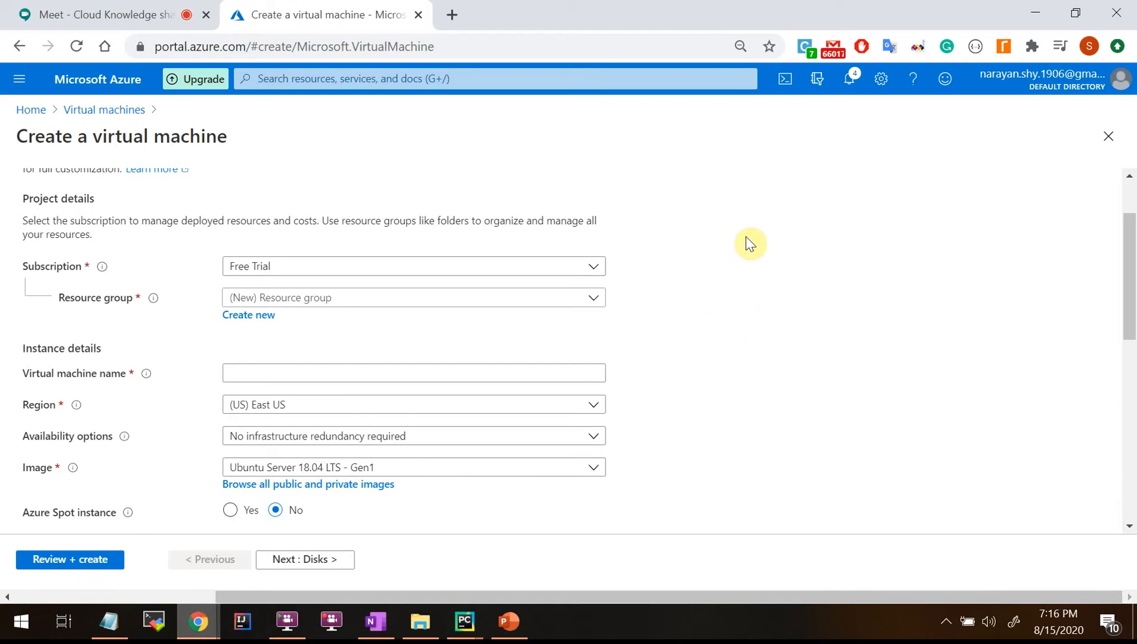
scroll(750, 243, "up", 1)
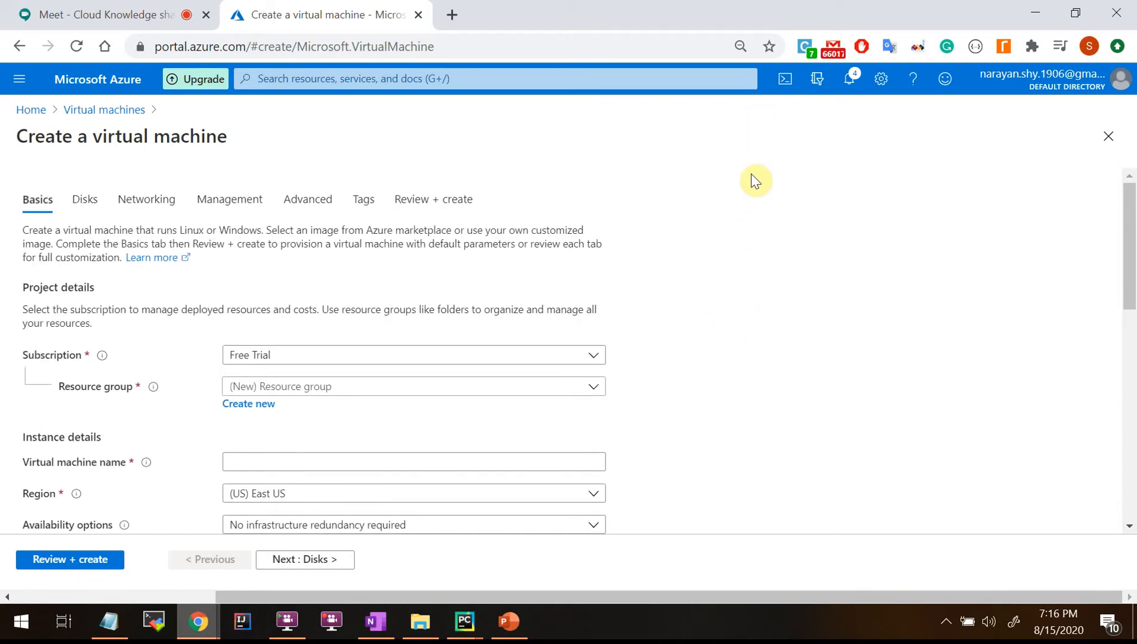
left_click(784, 84)
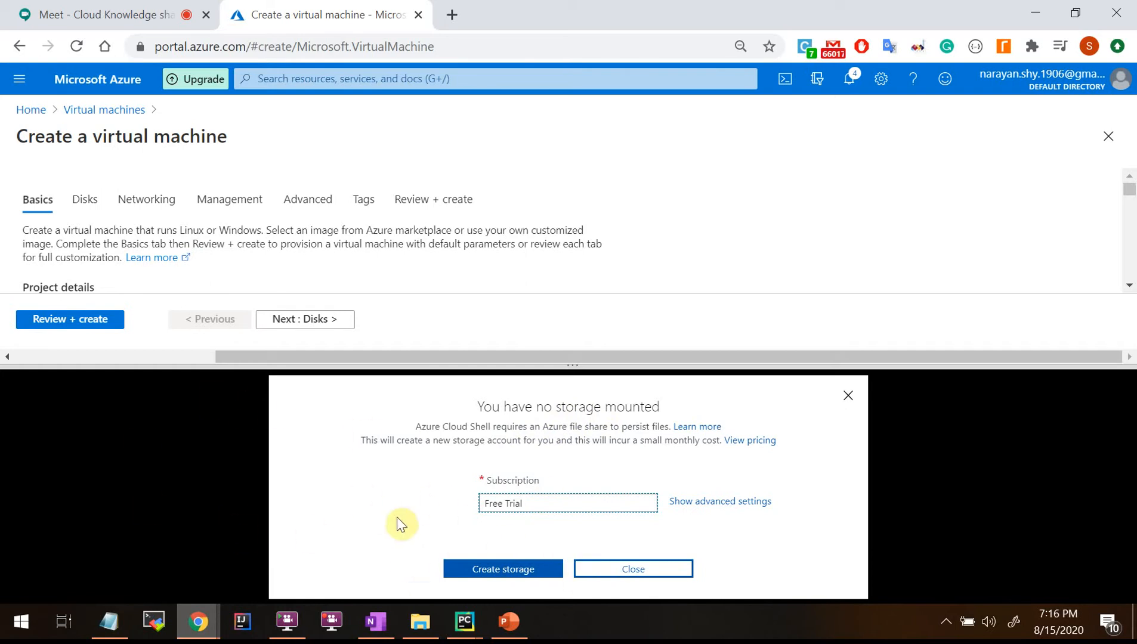
Create the Cloud Shell storage and enlarge the Bash pane over most of the page.
left_click(501, 569)
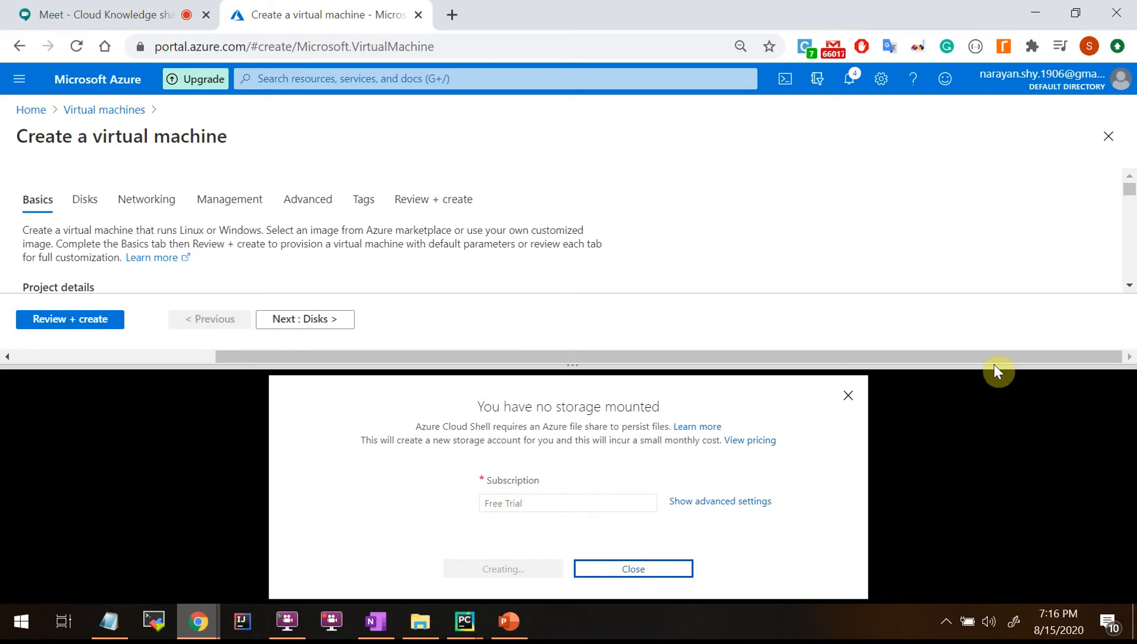
left_click_drag(991, 368, 971, 123)
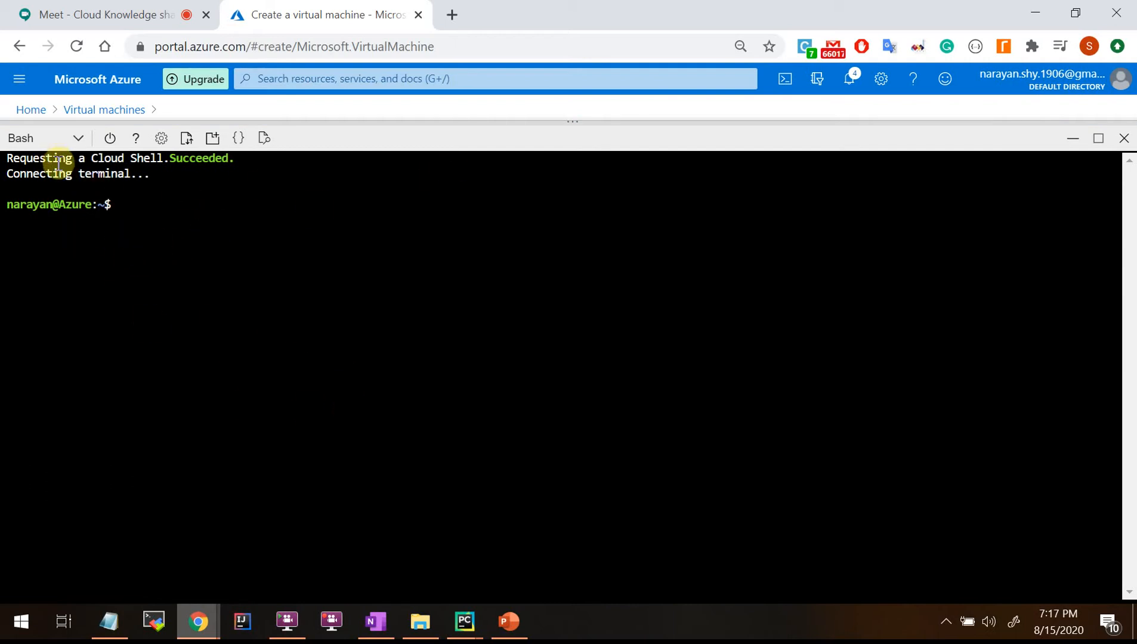
Stay on Bash as the shell type and run az to list the CLI base commands.
left_click(77, 143)
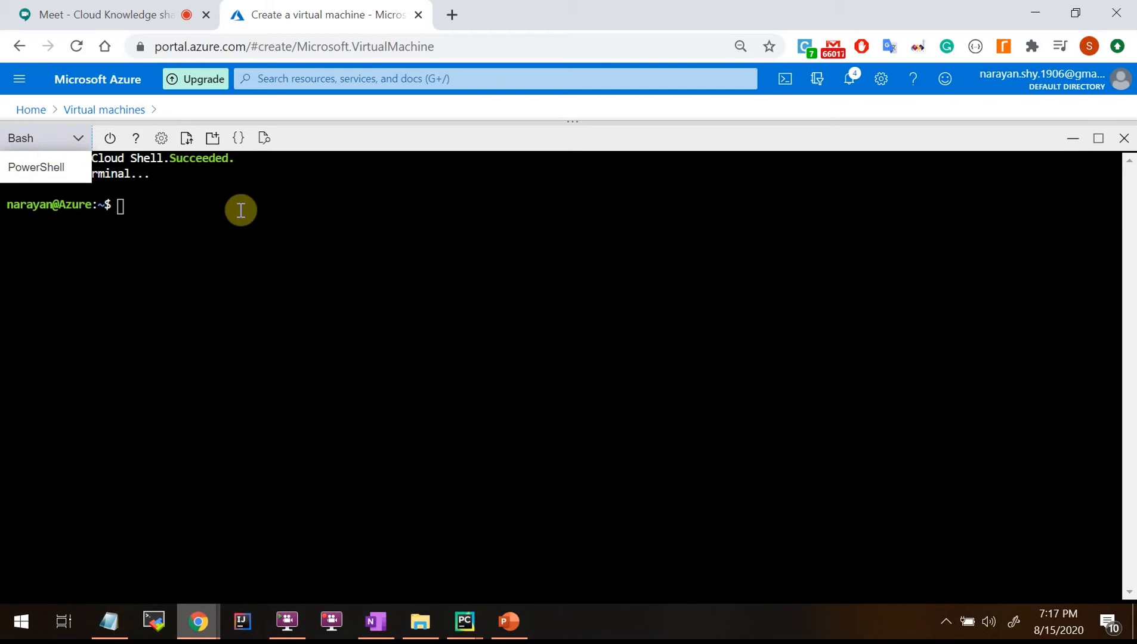
left_click(234, 237)
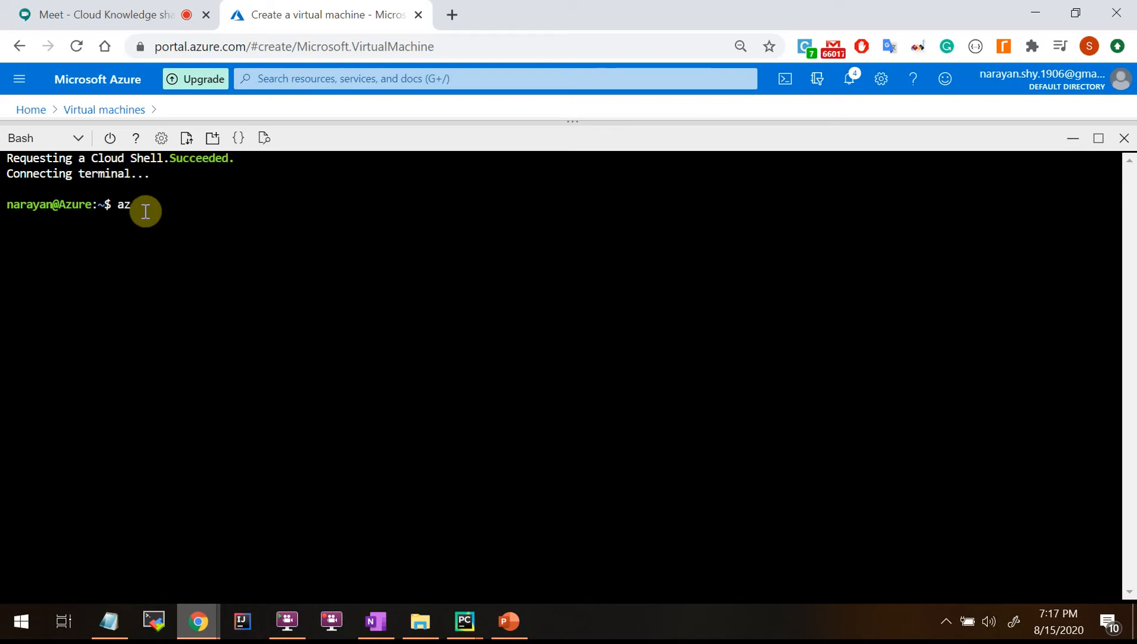
key("Return")
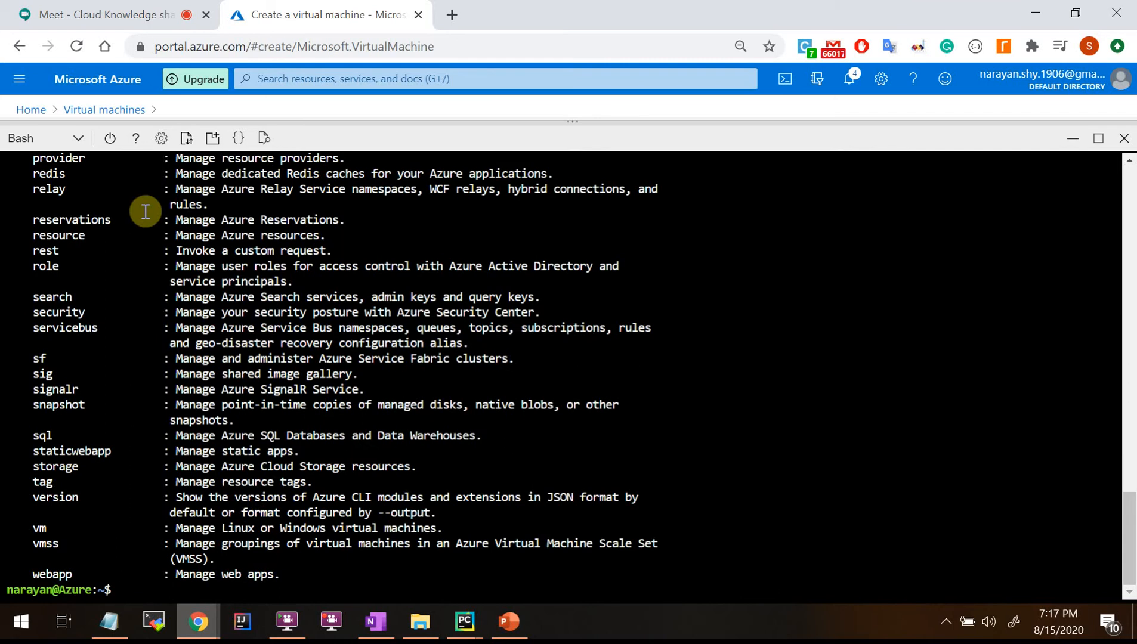
Scroll through the Azure CLI base command list.
scroll(340, 429, "up", 15)
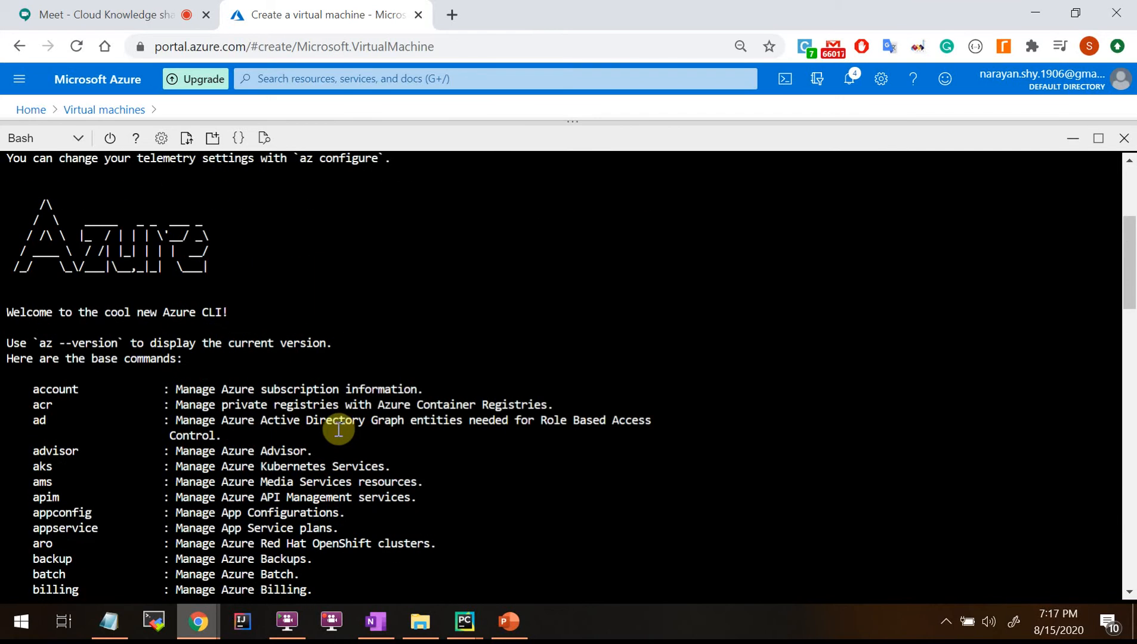
scroll(119, 319, "up", 5)
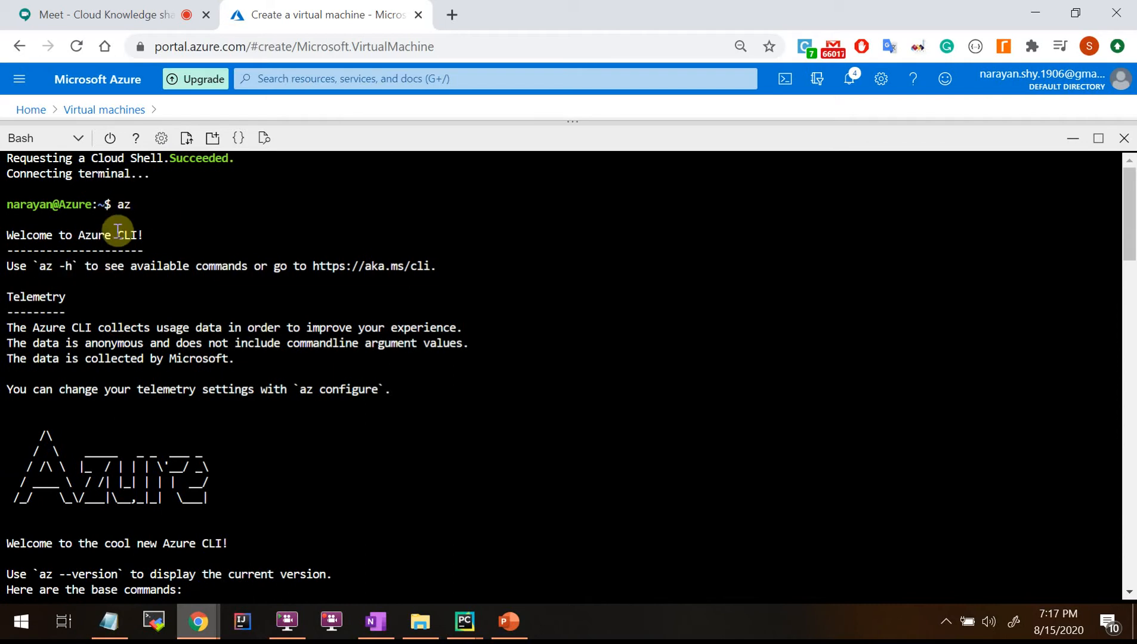
scroll(157, 358, "down", 5)
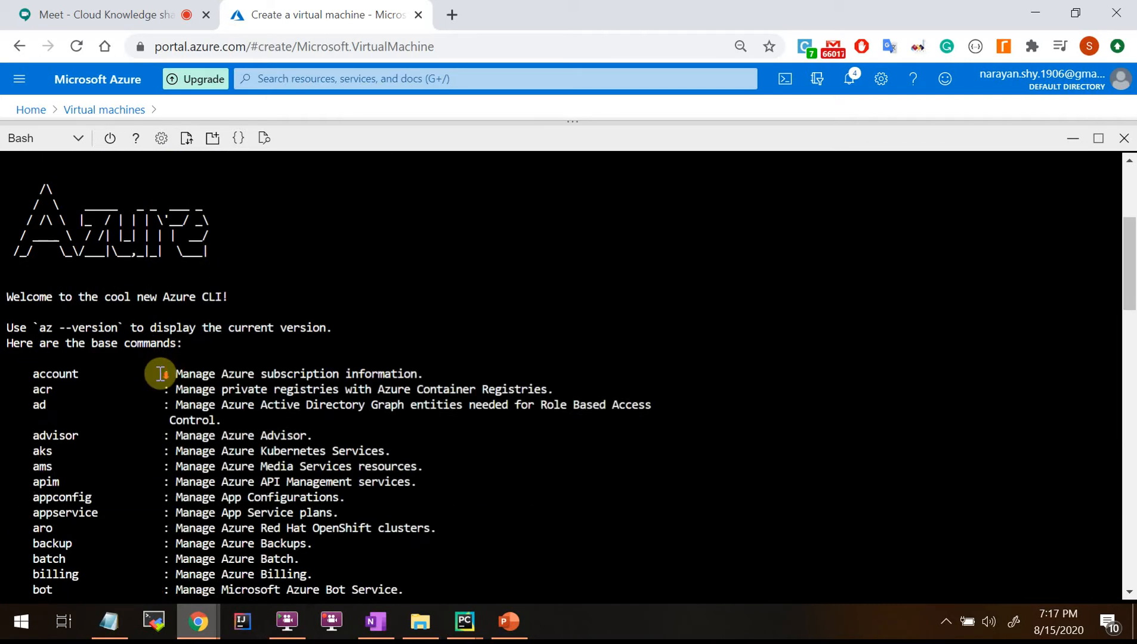
scroll(160, 373, "down", 5)
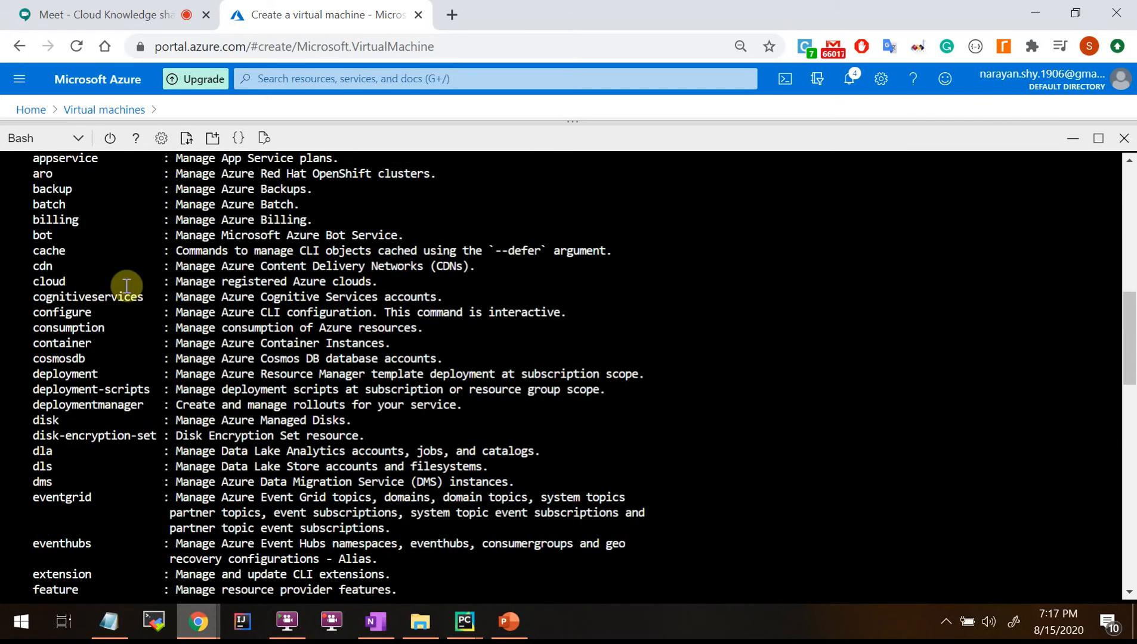
scroll(144, 346, "down", 10)
scroll(143, 346, "down", 6)
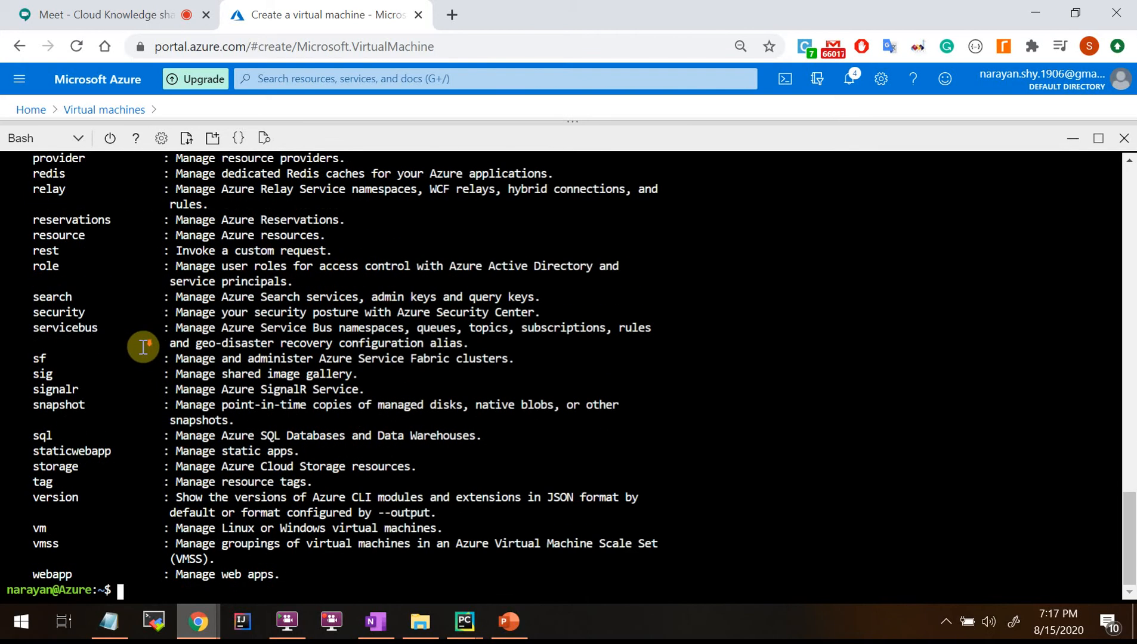
scroll(143, 352, "up", 7)
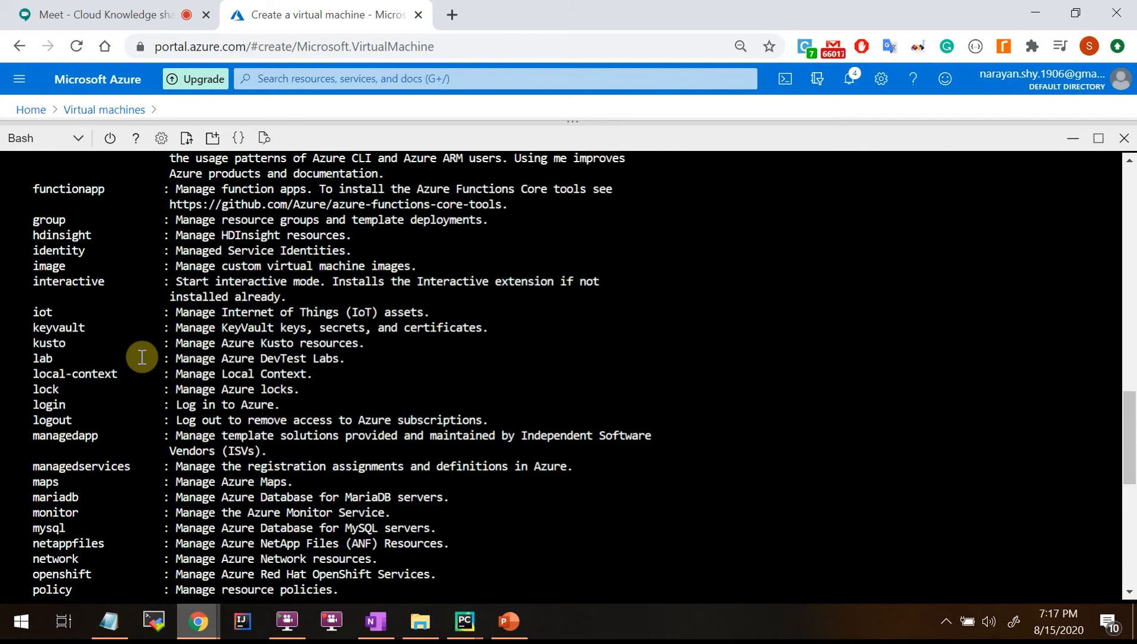
scroll(142, 357, "up", 12)
scroll(142, 357, "down", 2)
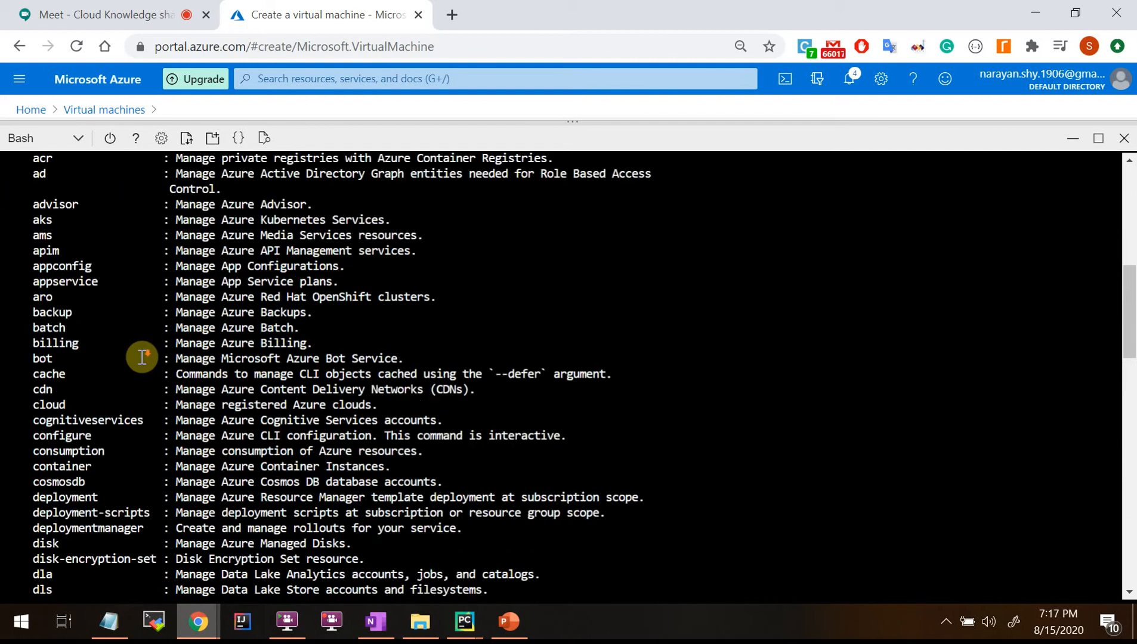
scroll(111, 334, "up", 2)
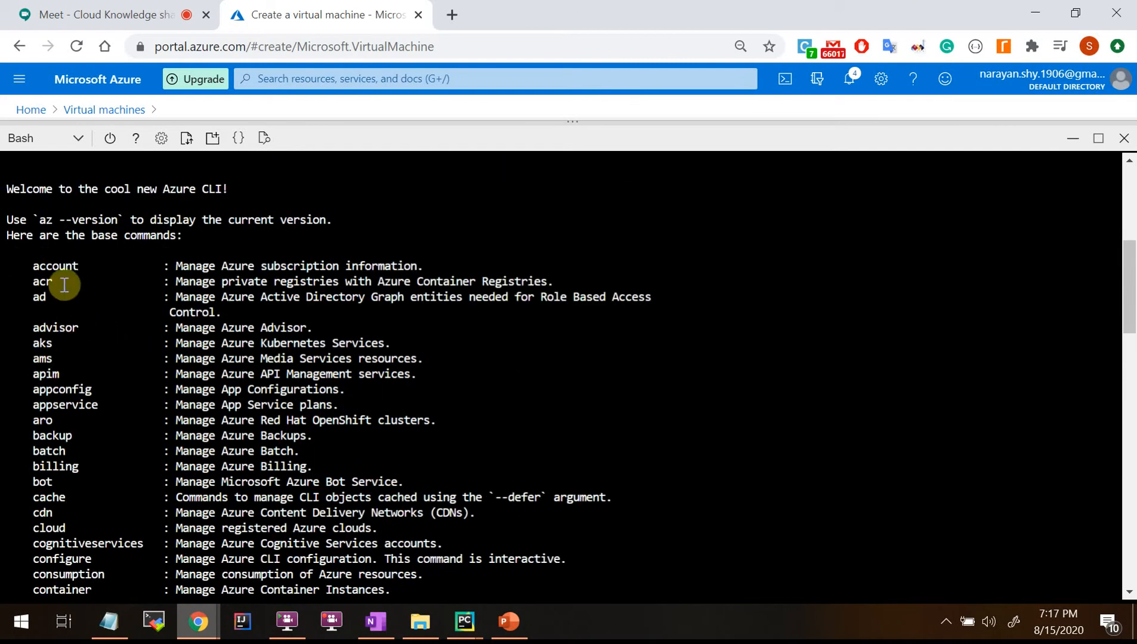
scroll(240, 380, "down", 10)
scroll(240, 380, "down", 10)
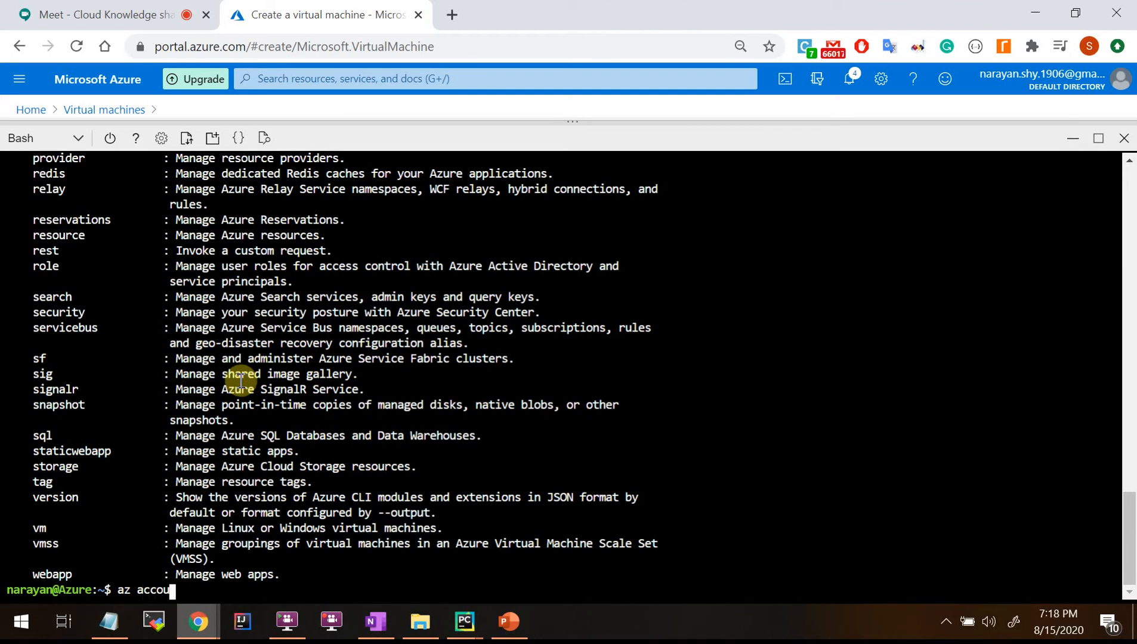
Run az account, then az account -h to show its subgroups and commands like list, set, show.
key("Return")
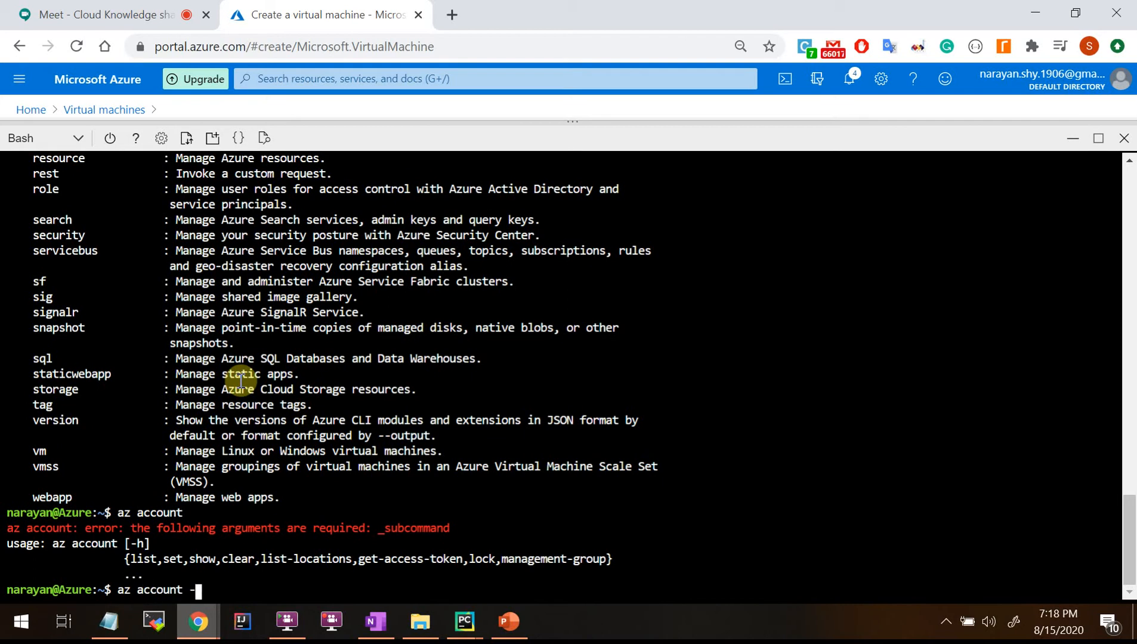
key("Return")
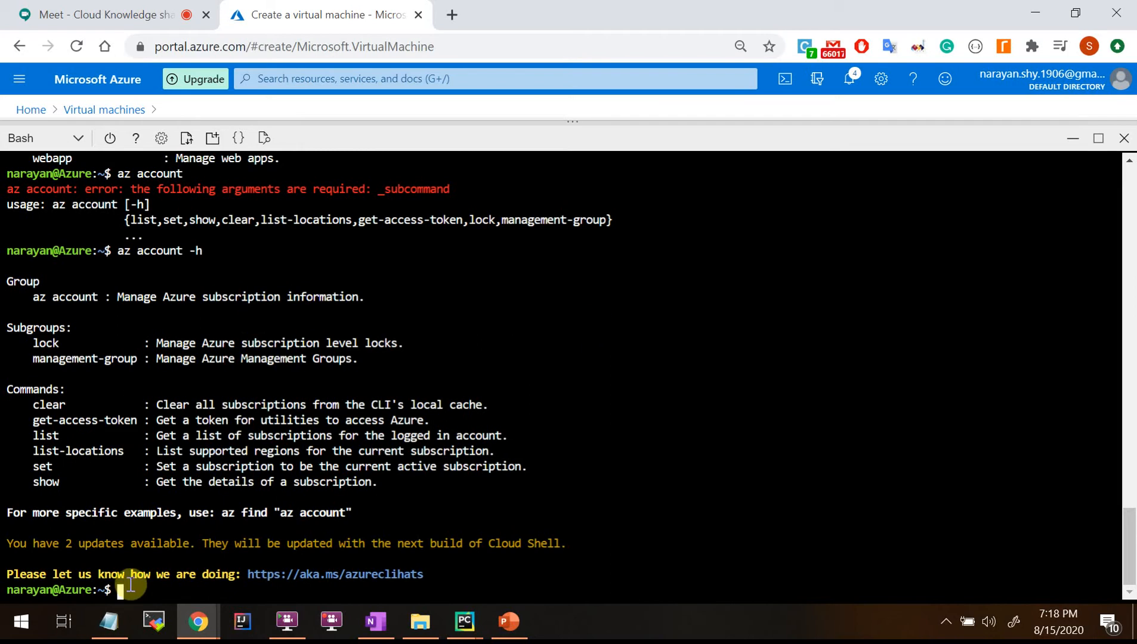
mouse_move(119, 631)
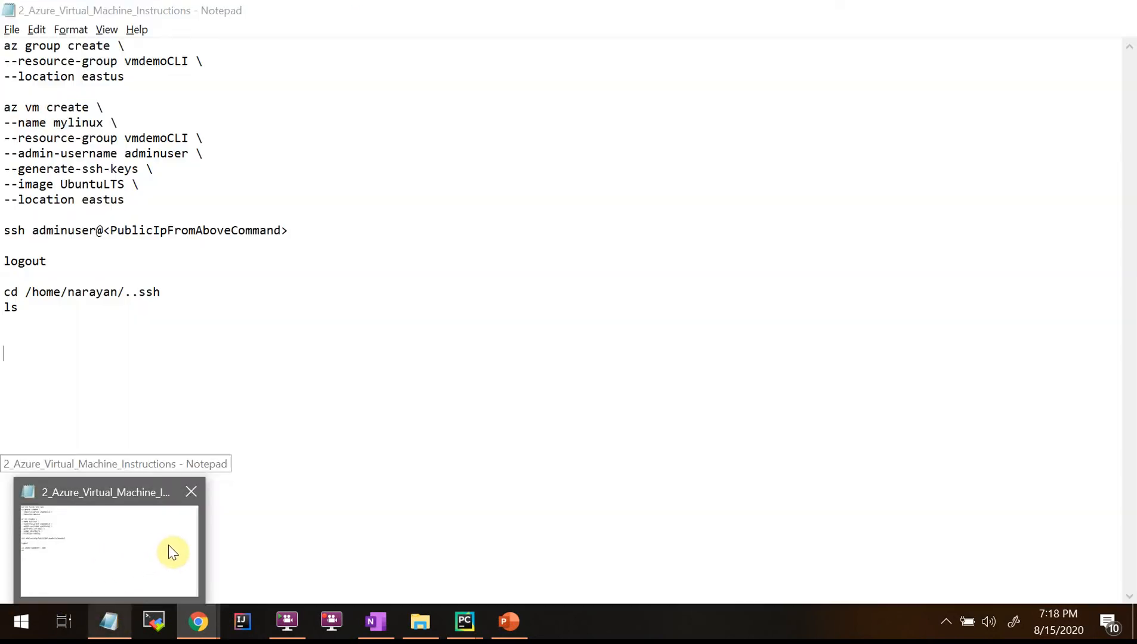
left_click(171, 550)
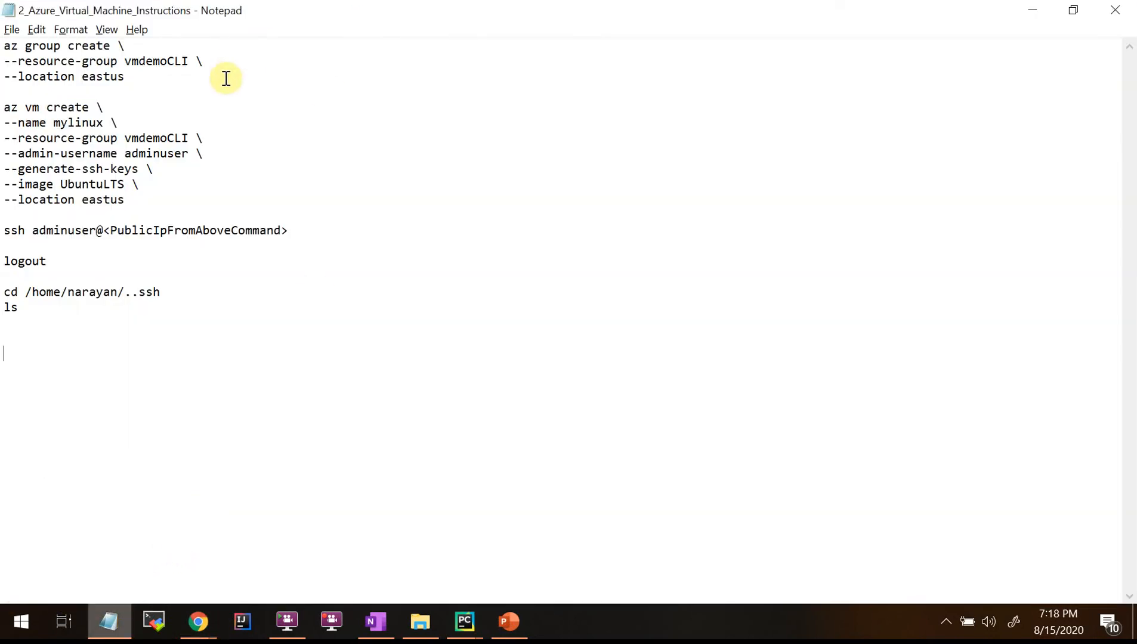
double_click(447, 10)
left_click_drag(555, 122, 854, 271)
left_click(769, 345)
left_click_drag(769, 345, 591, 315)
left_click(767, 340)
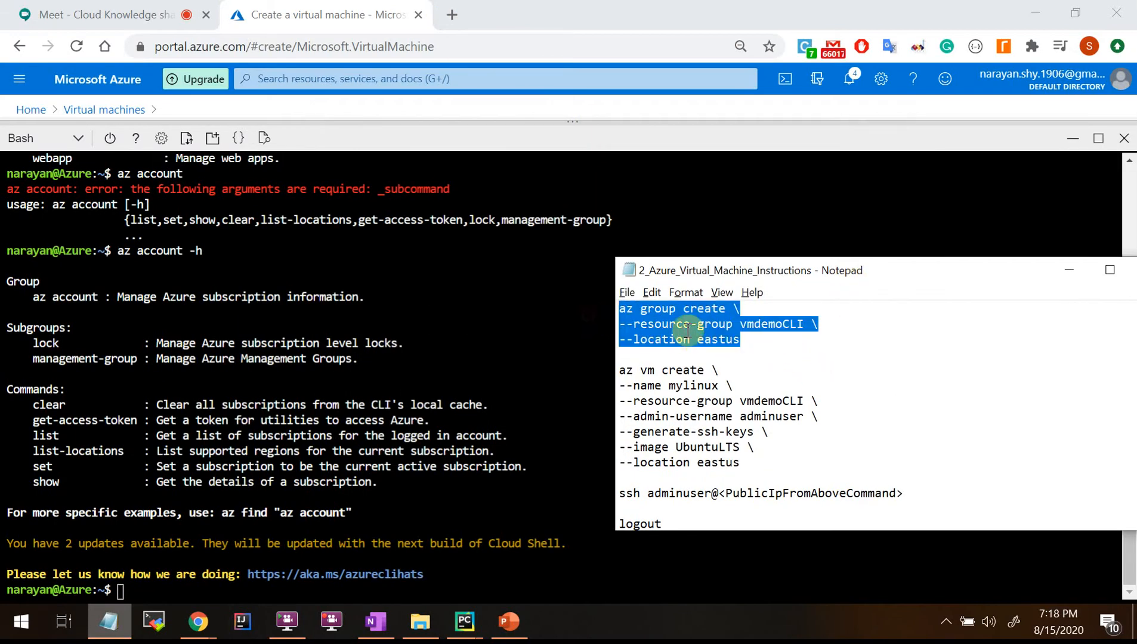
left_click(689, 327)
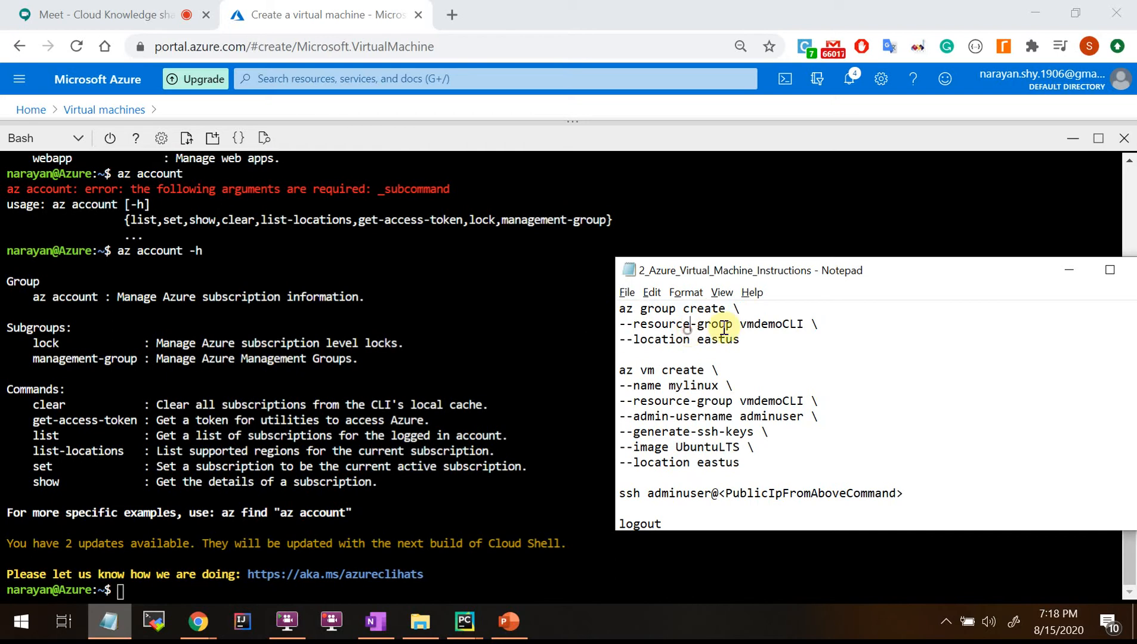
left_click(758, 338)
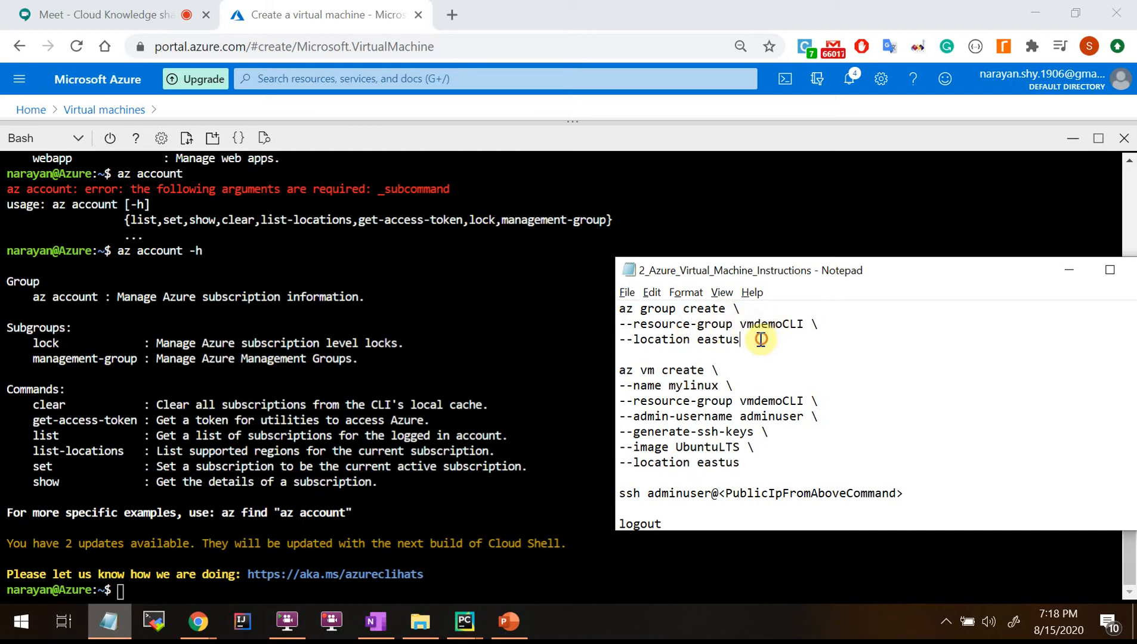
left_click_drag(743, 325, 803, 327)
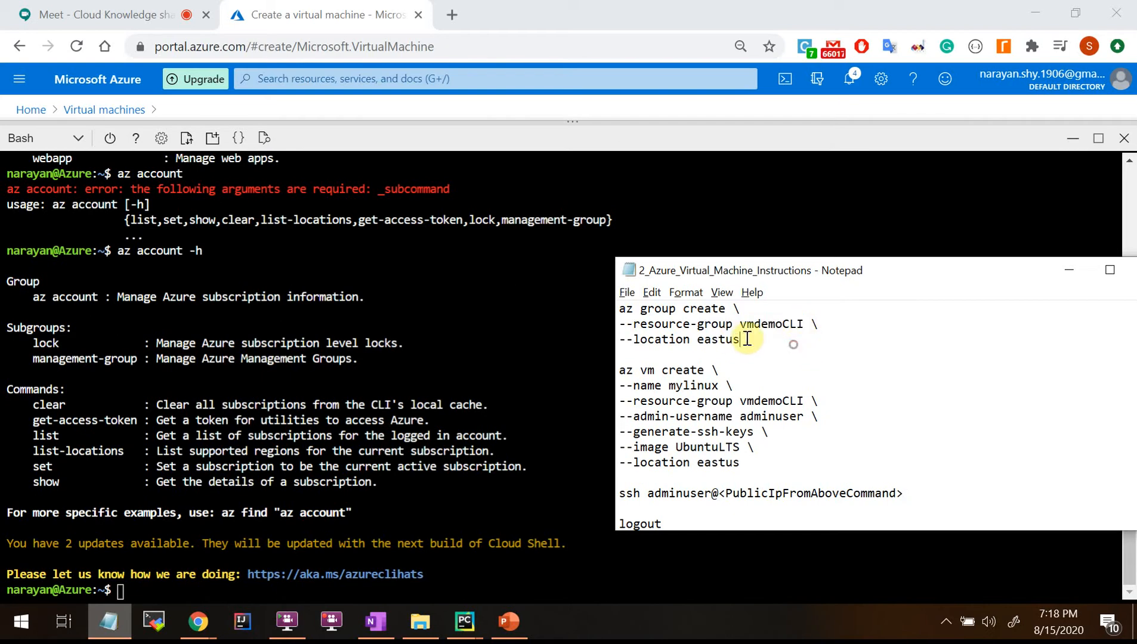
left_click_drag(741, 339, 618, 341)
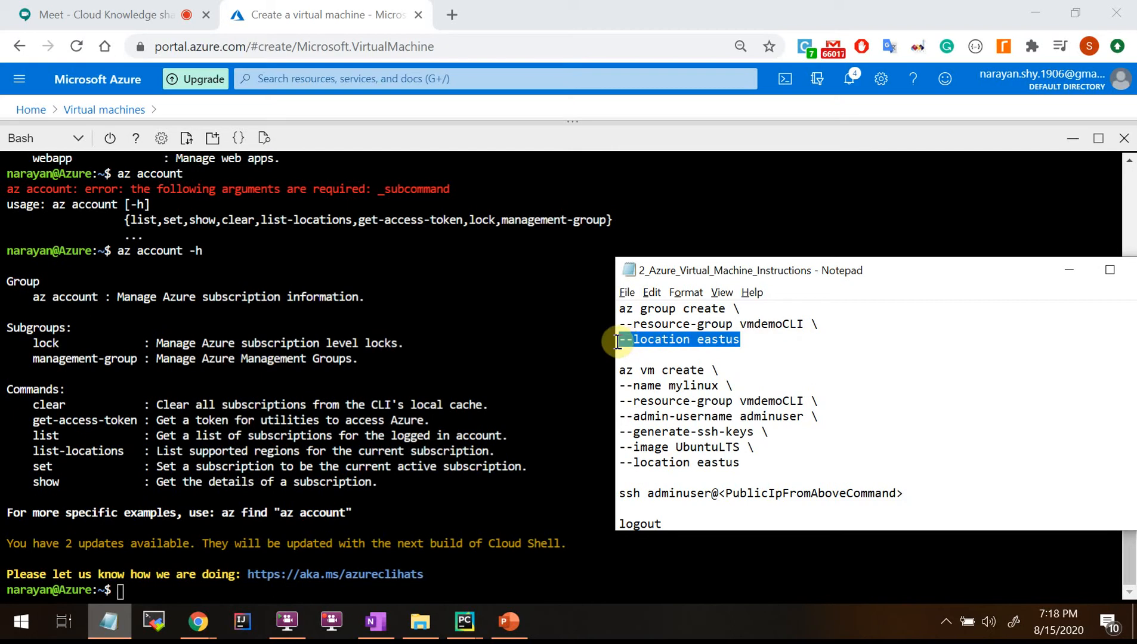
left_click_drag(769, 343, 556, 310)
left_click(774, 351)
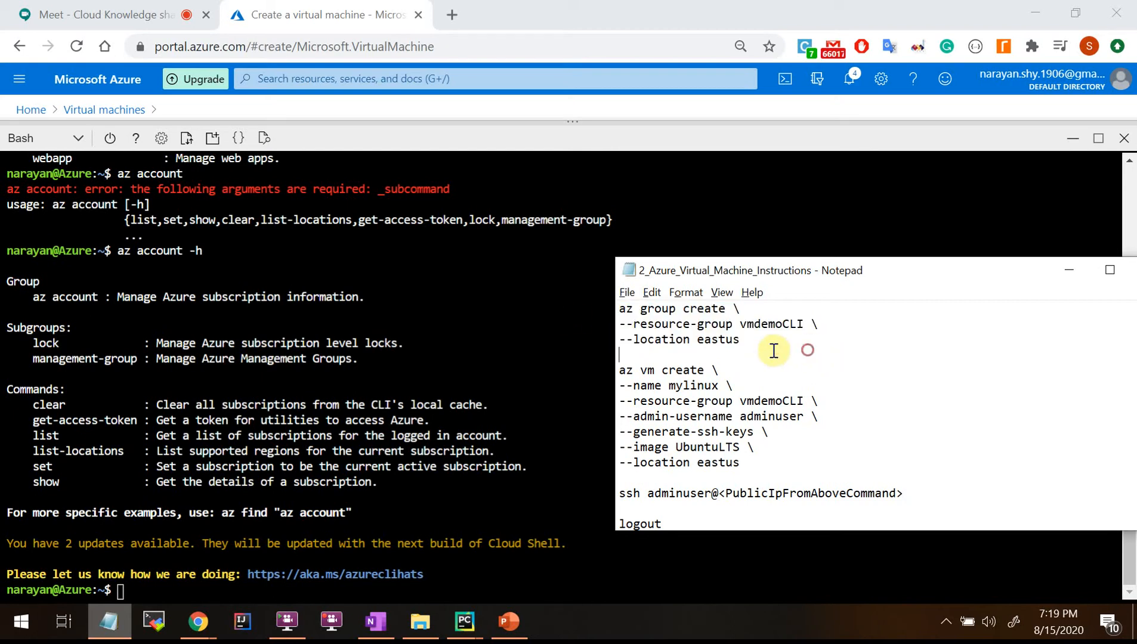
left_click_drag(763, 350, 609, 307)
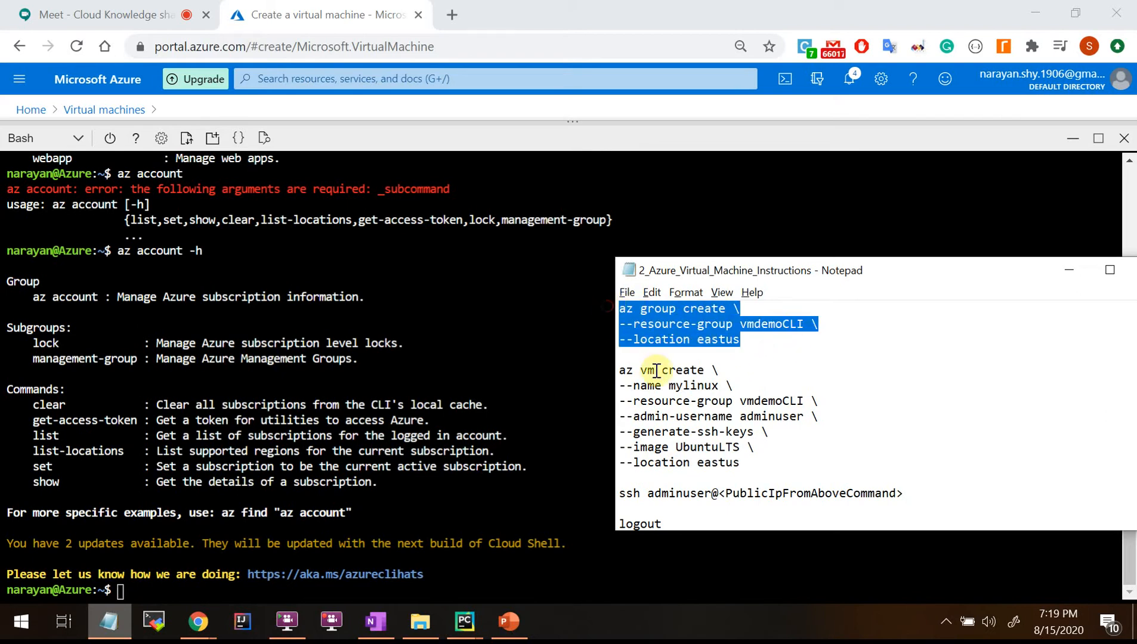
scroll(715, 411, "down", 1)
scroll(713, 411, "up", 1)
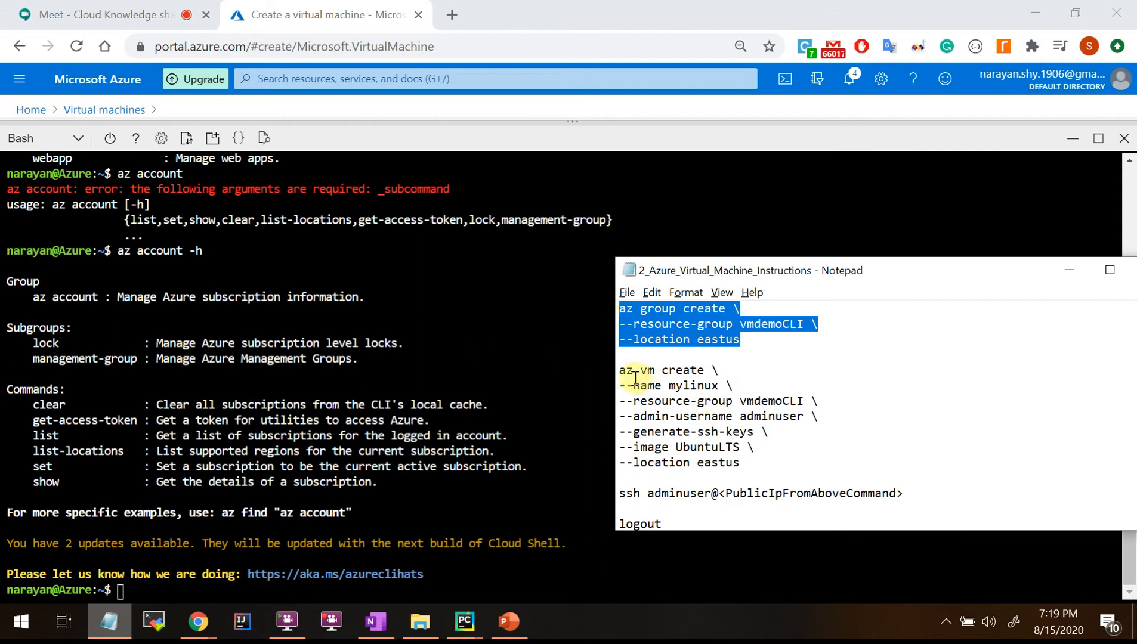
left_click_drag(620, 369, 719, 371)
left_click(692, 434)
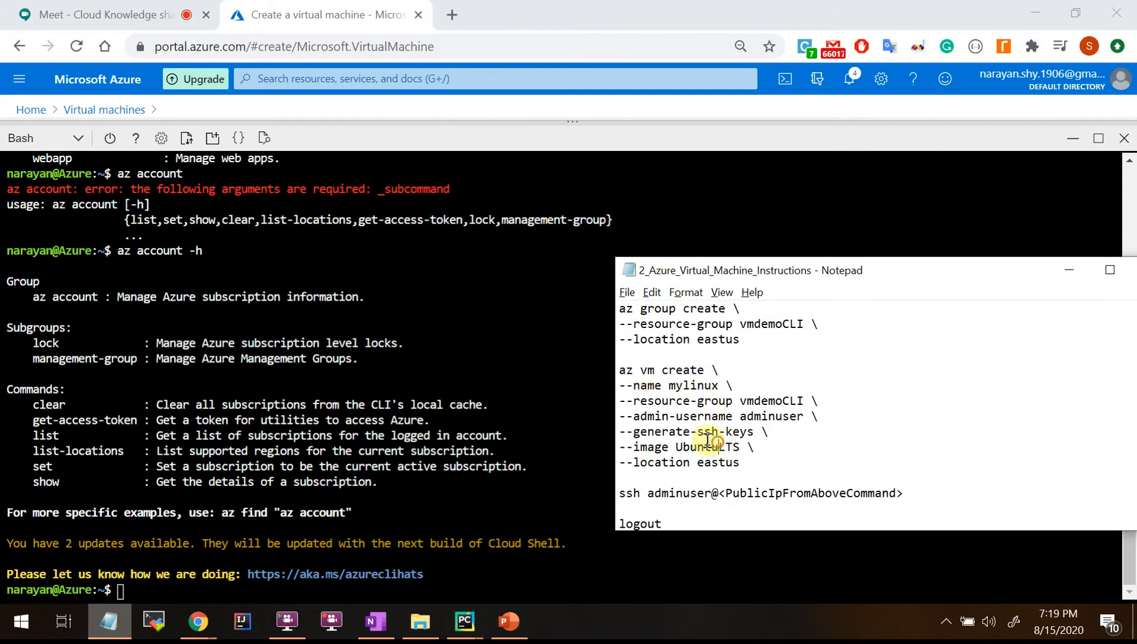
left_click_drag(618, 401, 782, 403)
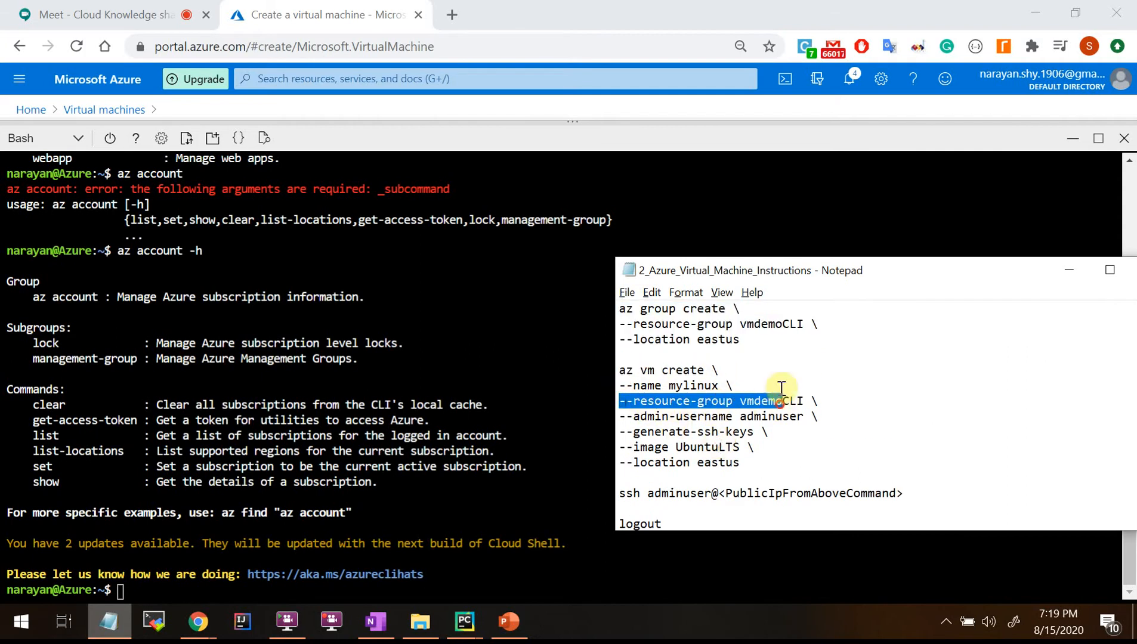
left_click_drag(740, 324, 818, 324)
left_click_drag(741, 400, 818, 401)
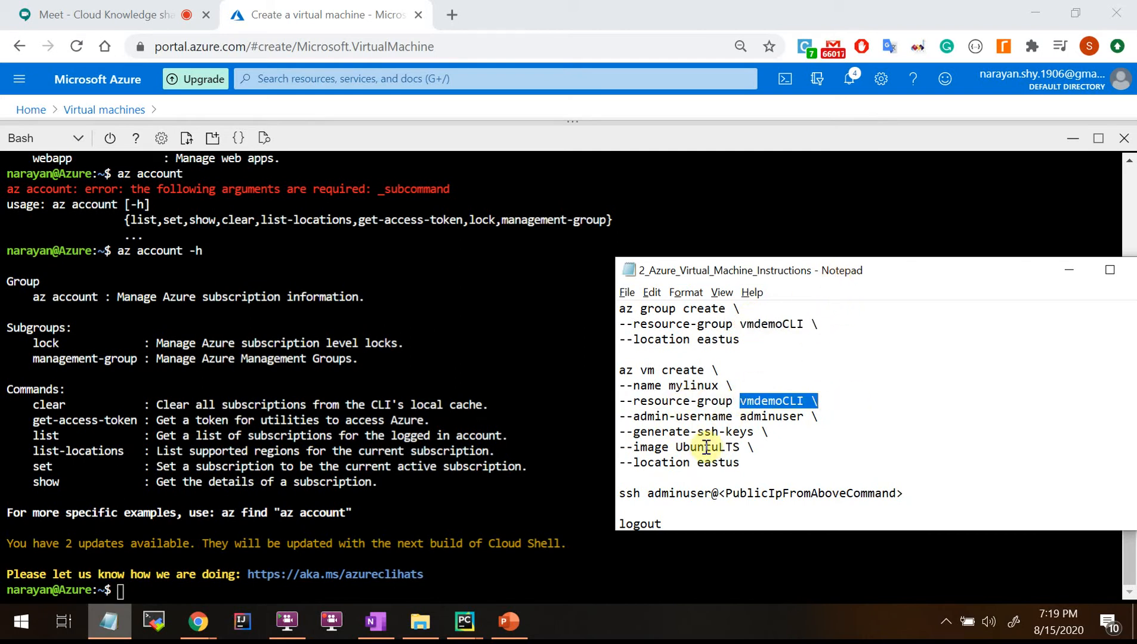
left_click_drag(627, 385, 769, 384)
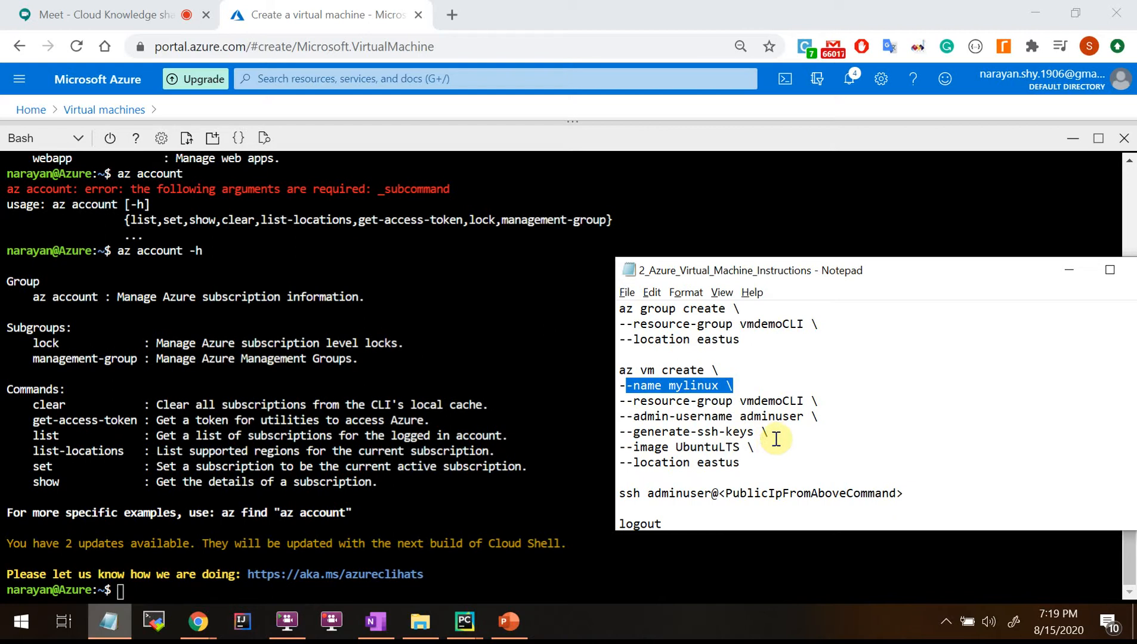
left_click_drag(626, 416, 822, 416)
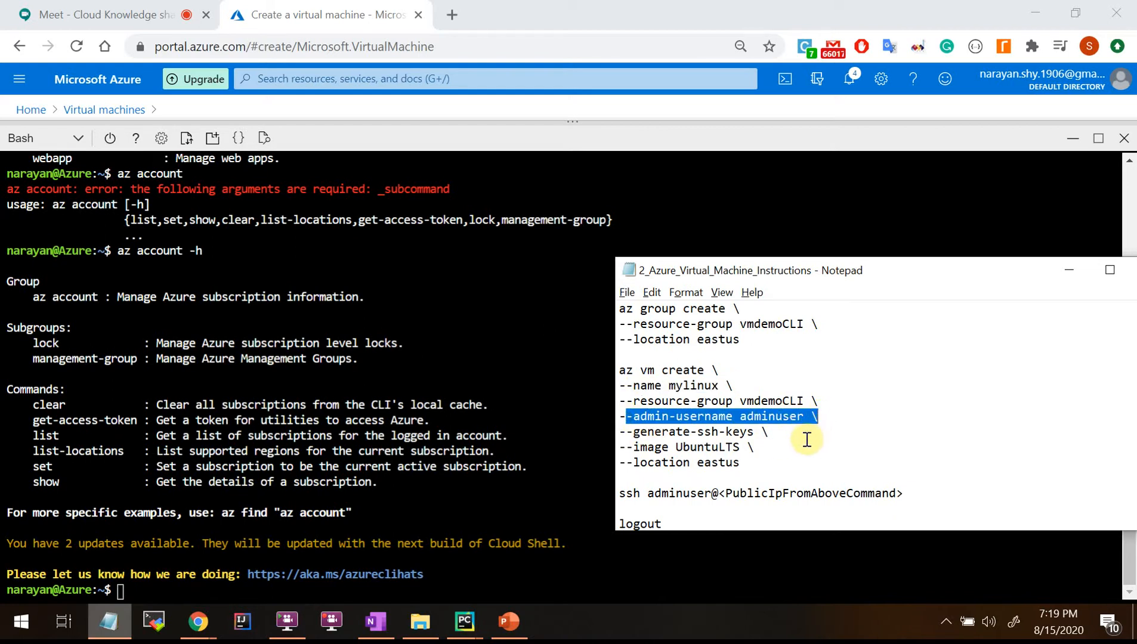
left_click_drag(719, 417, 833, 413)
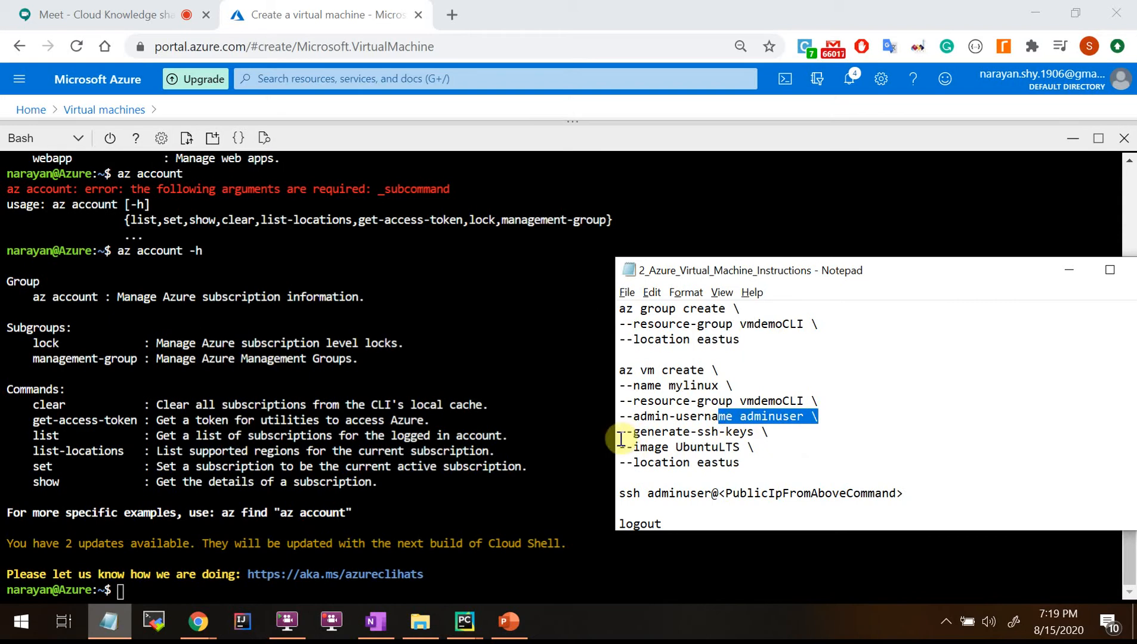
left_click_drag(620, 433, 787, 433)
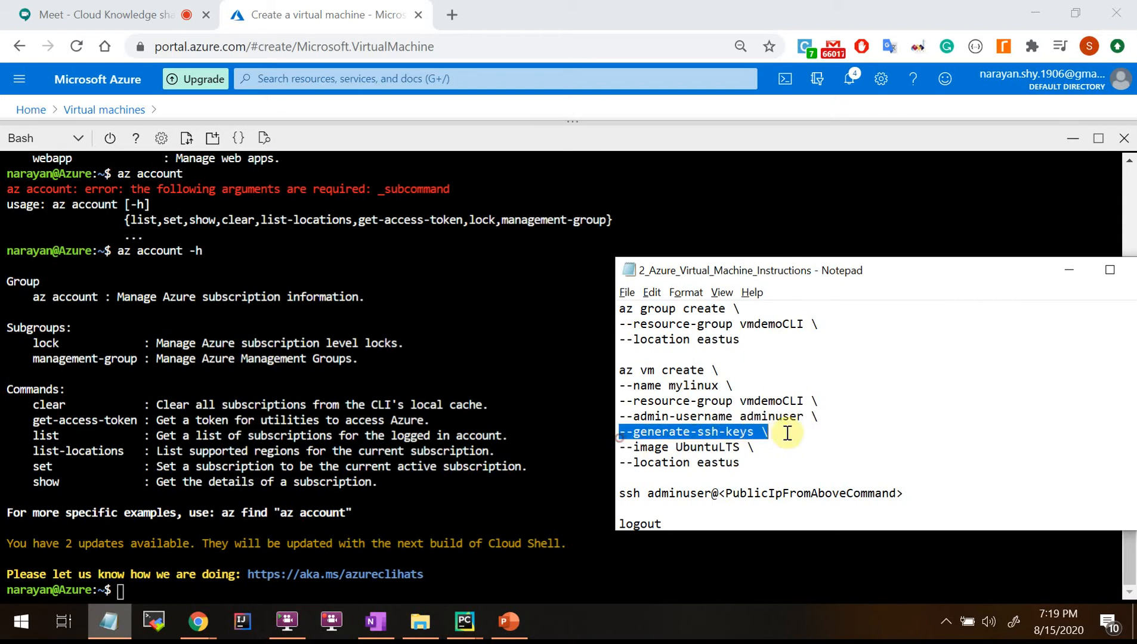
left_click(778, 465)
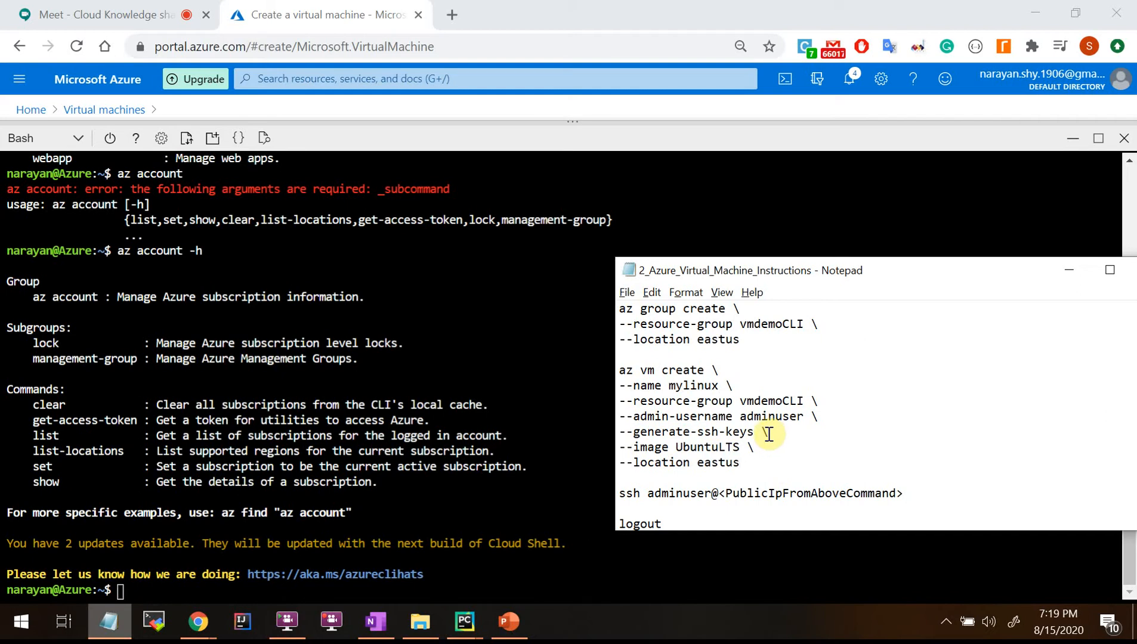
left_click_drag(772, 436, 551, 433)
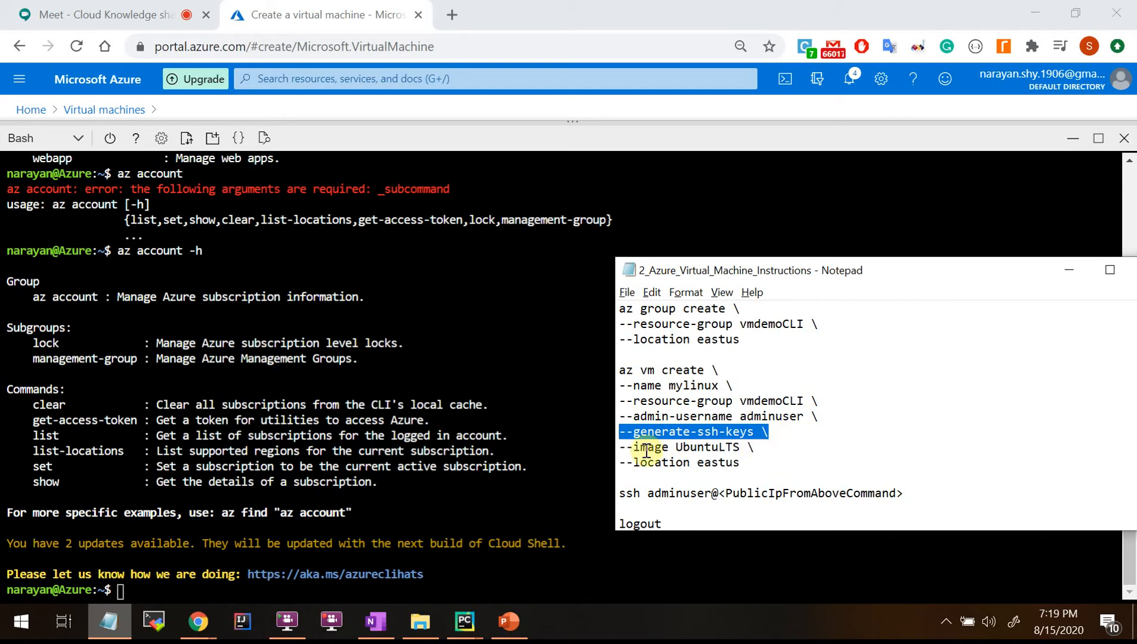
left_click_drag(676, 447, 737, 448)
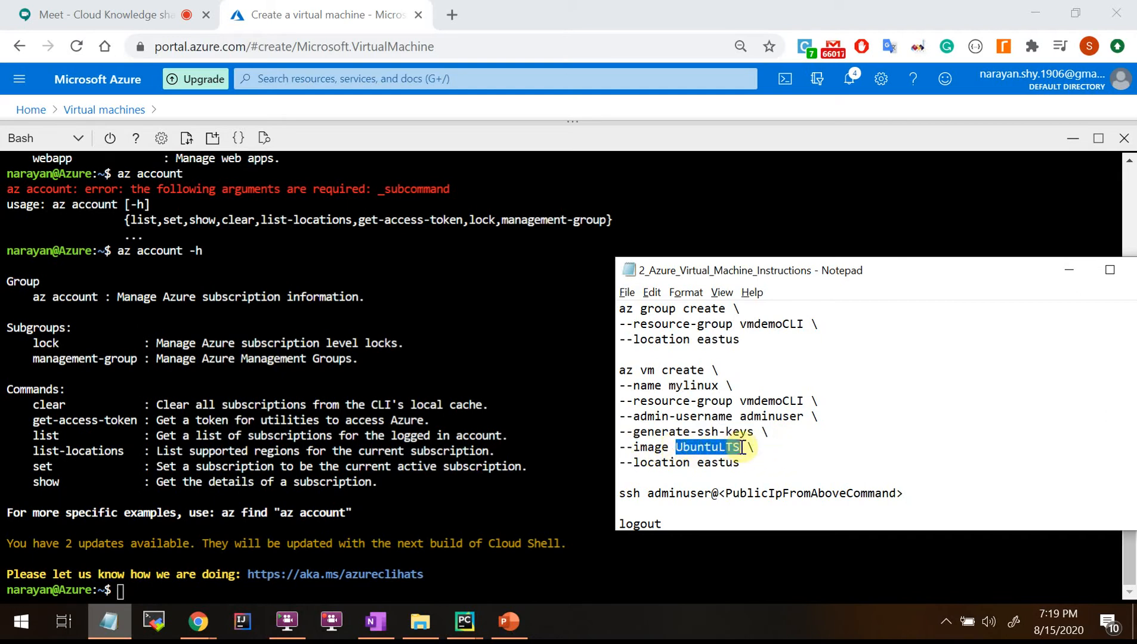
left_click(802, 454)
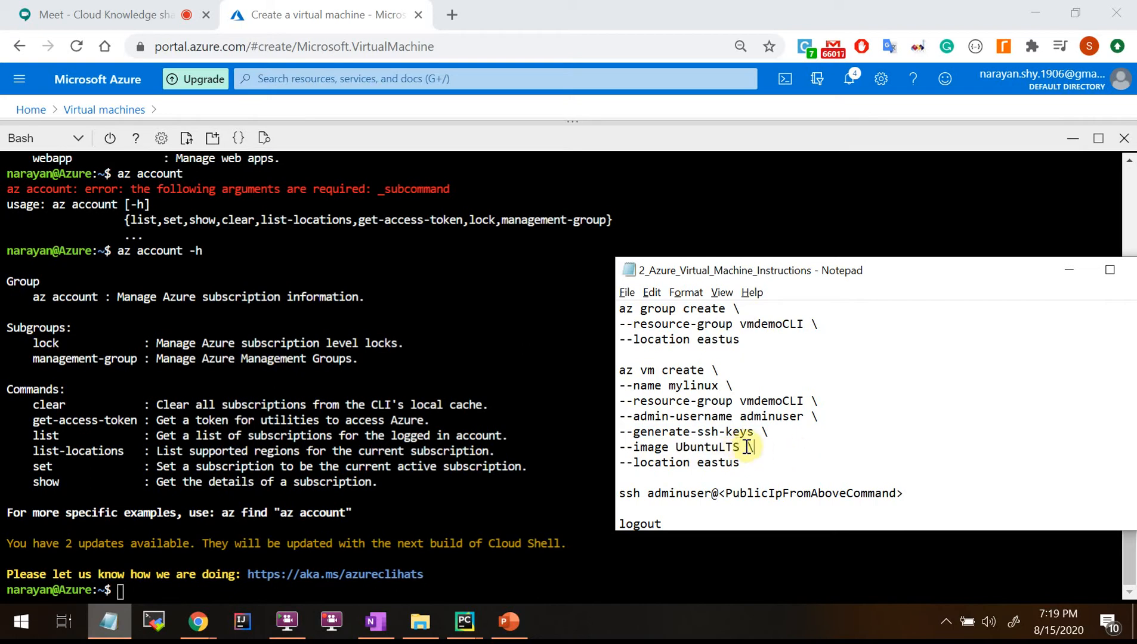
left_click_drag(740, 448, 691, 449)
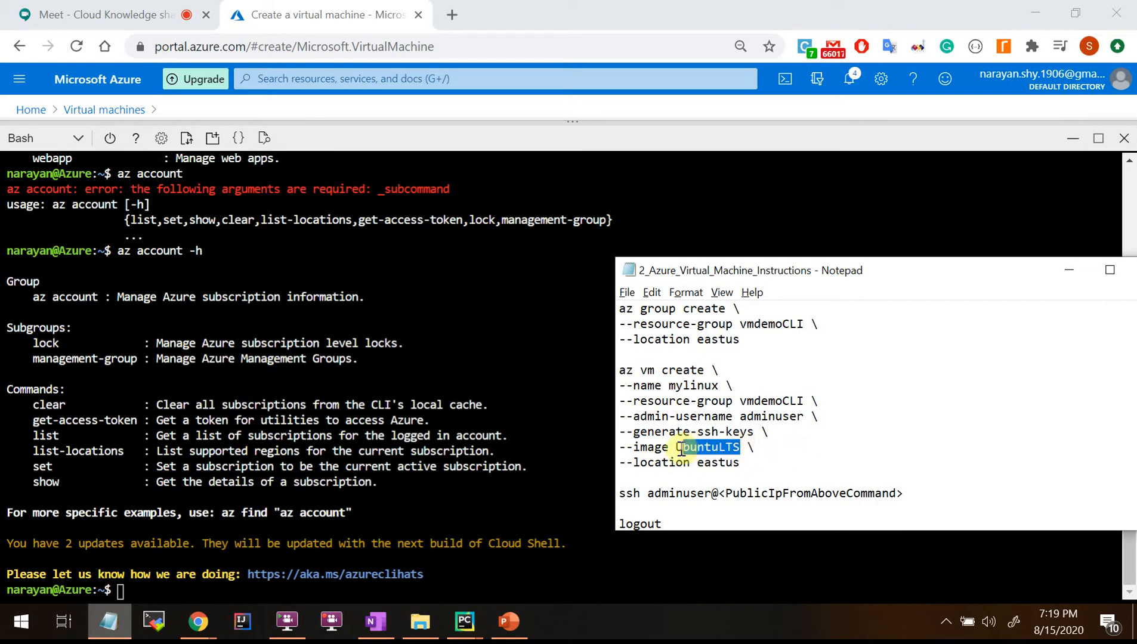
left_click(772, 451)
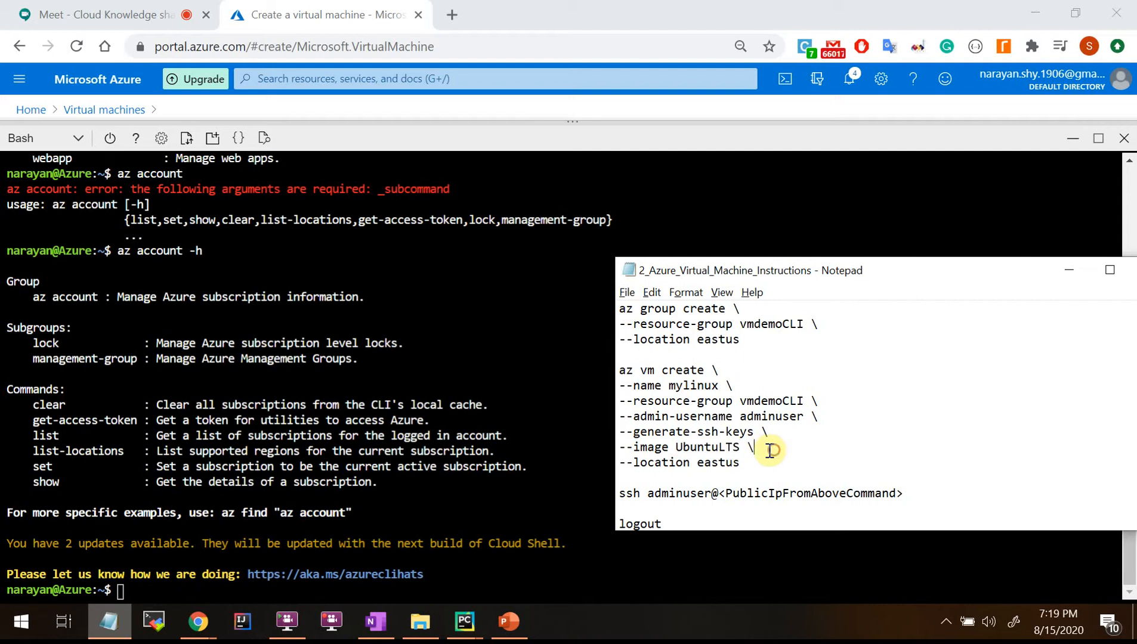
left_click_drag(741, 448, 670, 449)
left_click_drag(758, 464, 615, 463)
left_click(745, 471)
left_click_drag(756, 464, 603, 374)
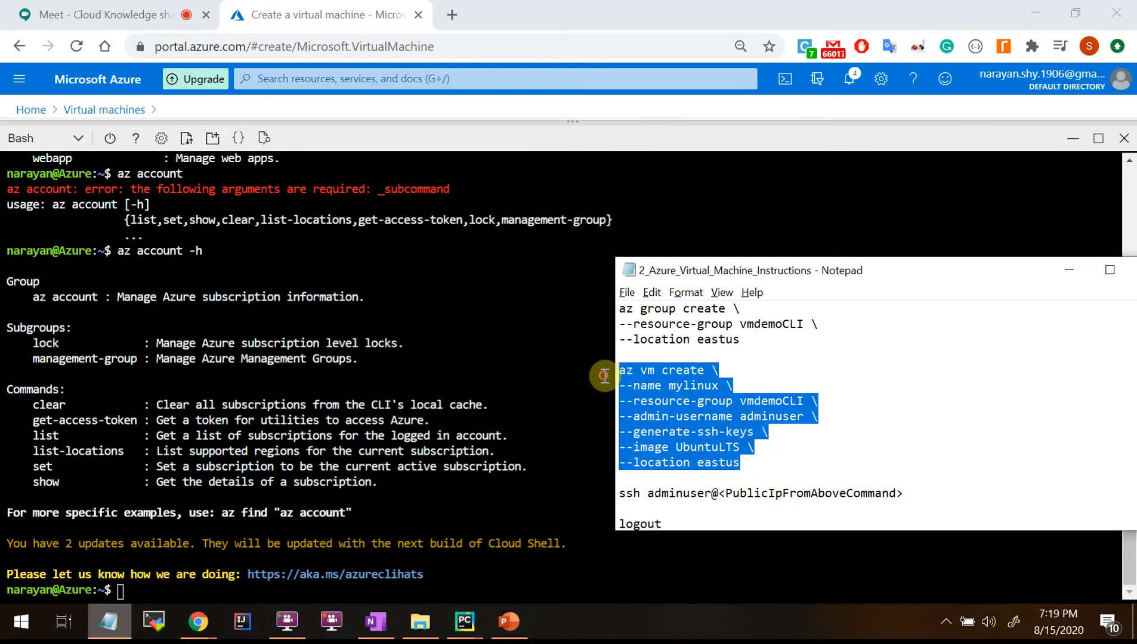
left_click(776, 478)
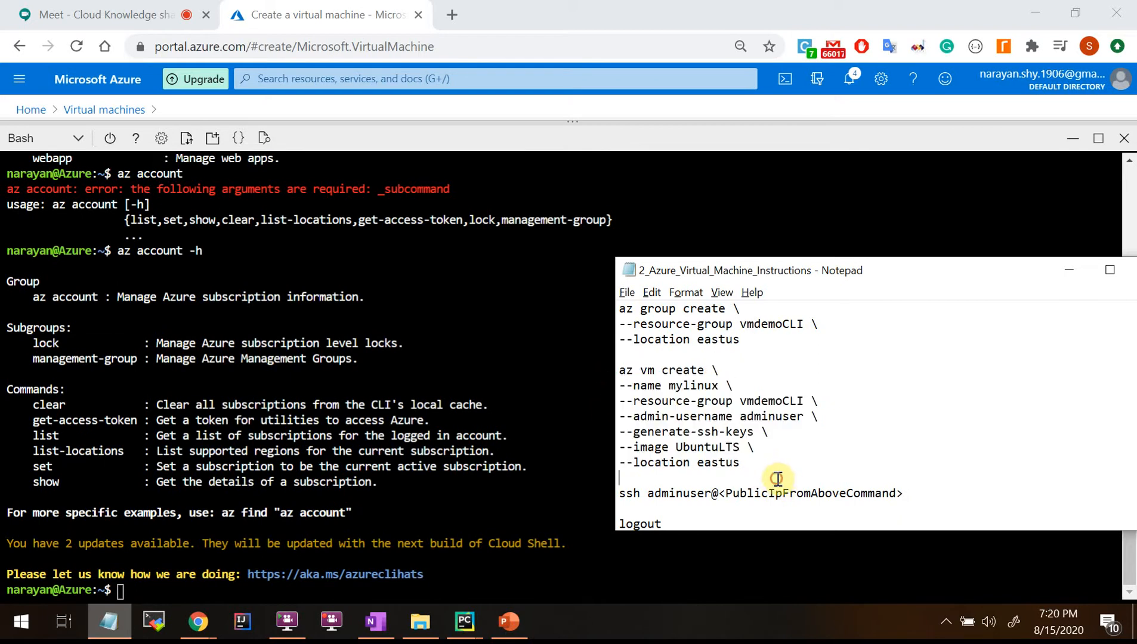
left_click_drag(758, 466, 600, 375)
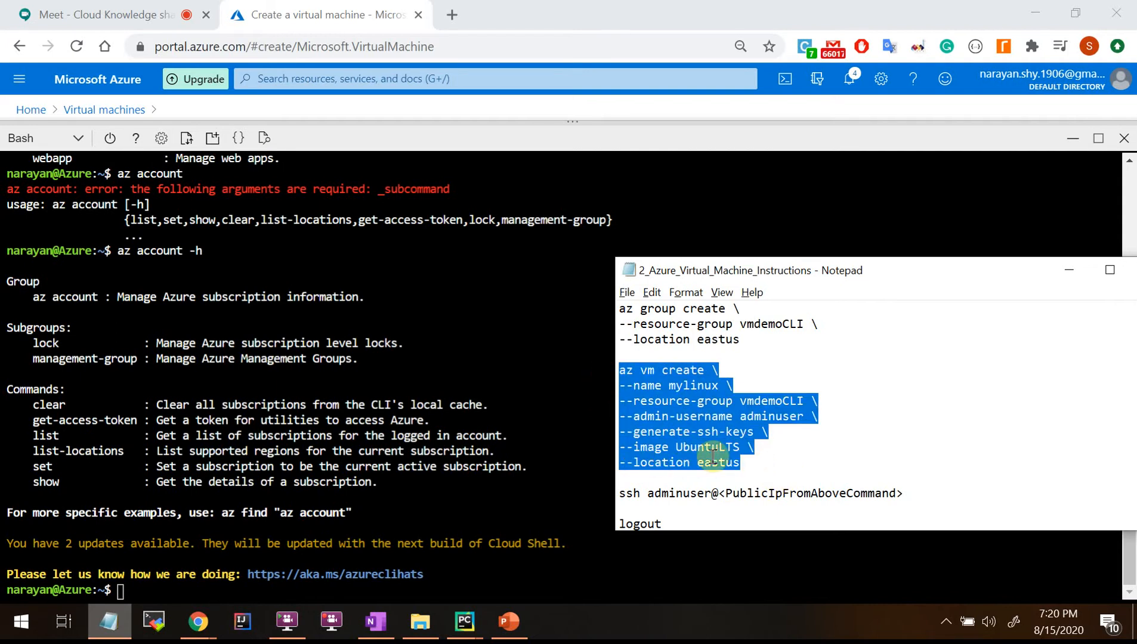
left_click(763, 472)
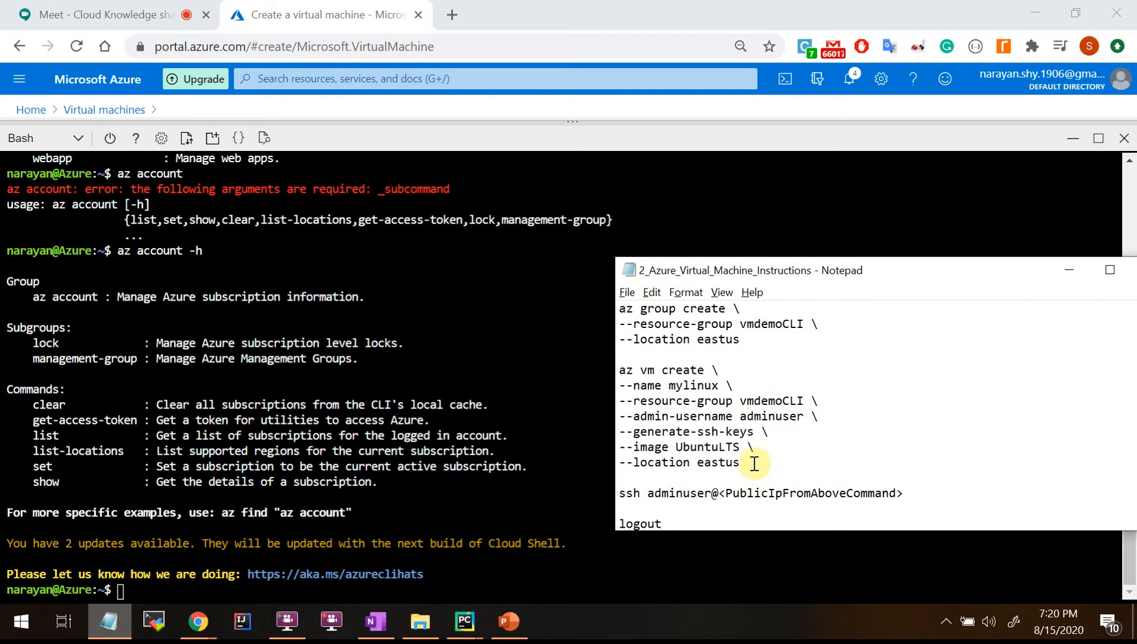
left_click_drag(758, 464, 607, 372)
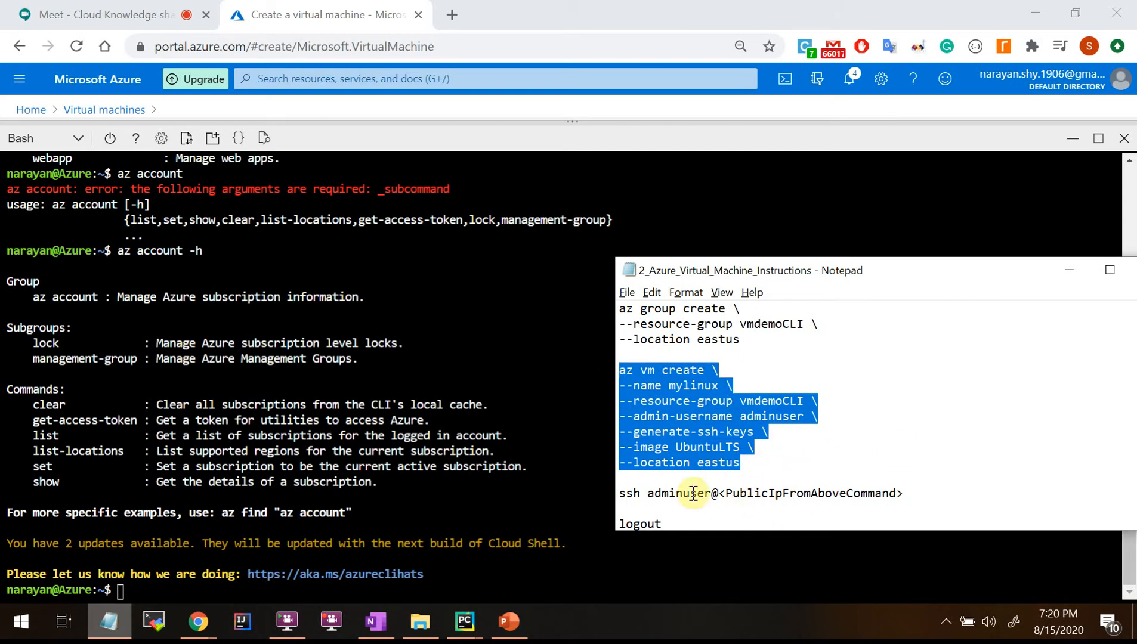
left_click(813, 473)
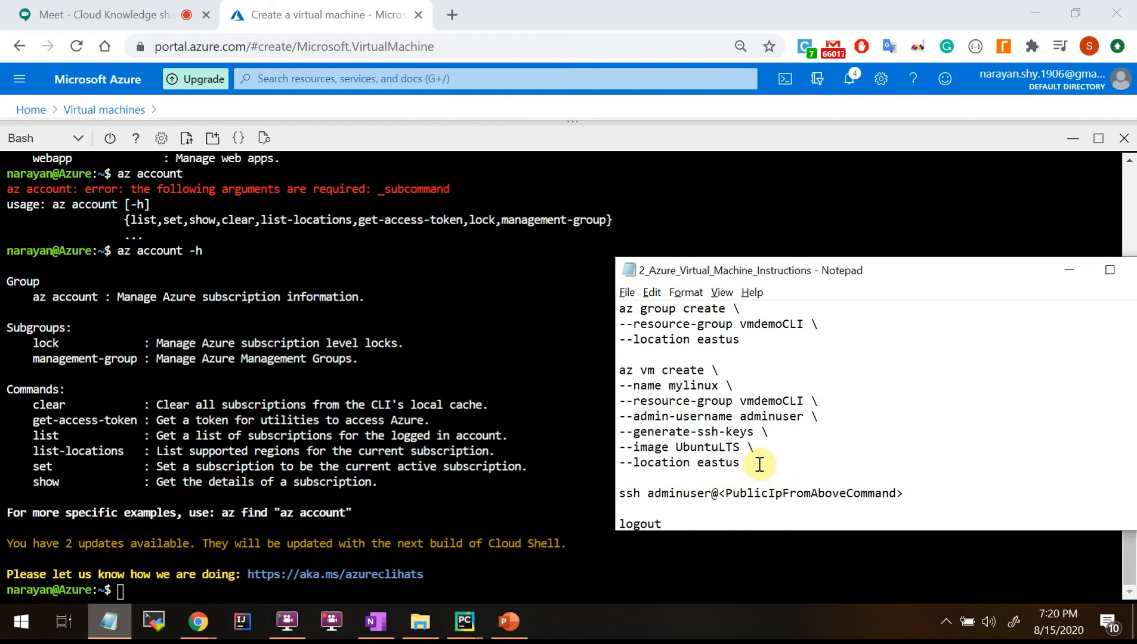
left_click_drag(794, 464, 615, 373)
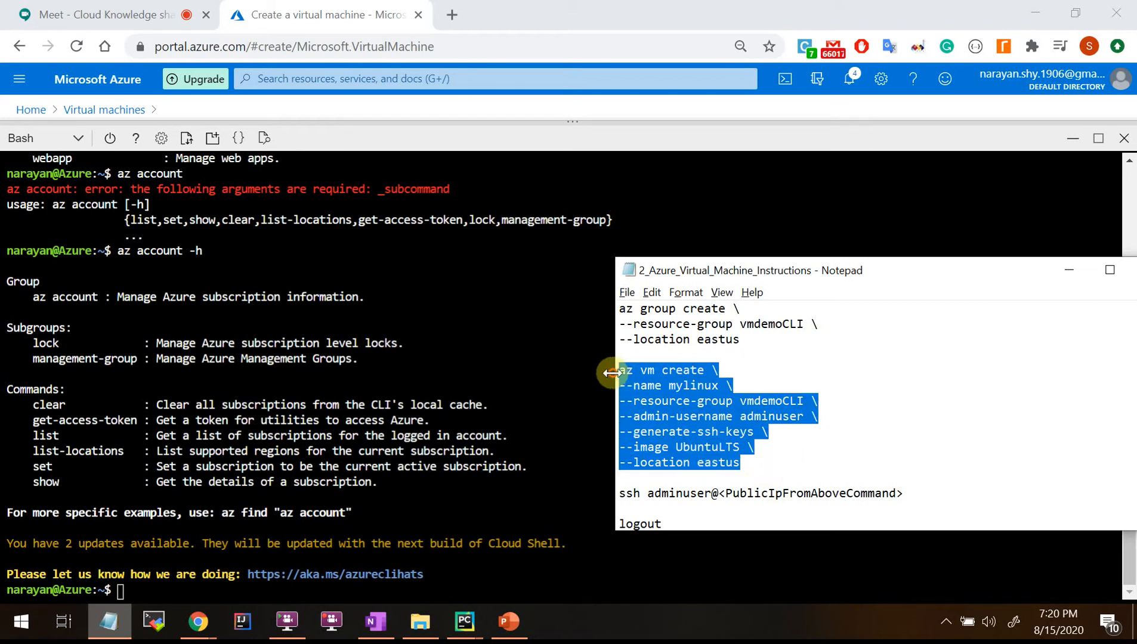
left_click(767, 470)
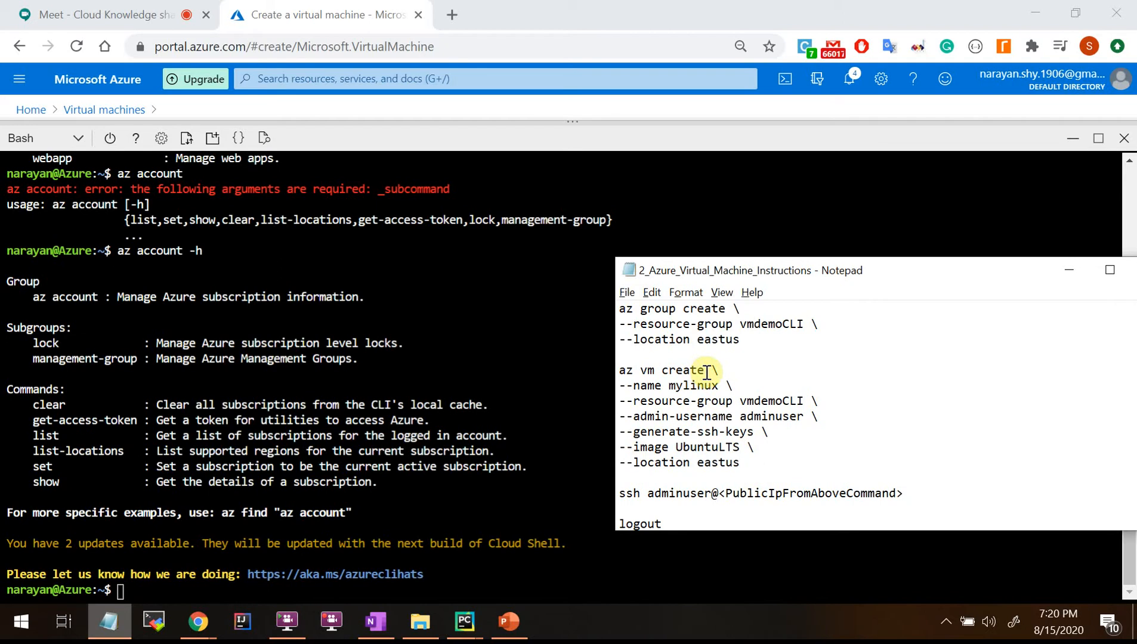
left_click_drag(756, 466, 599, 370)
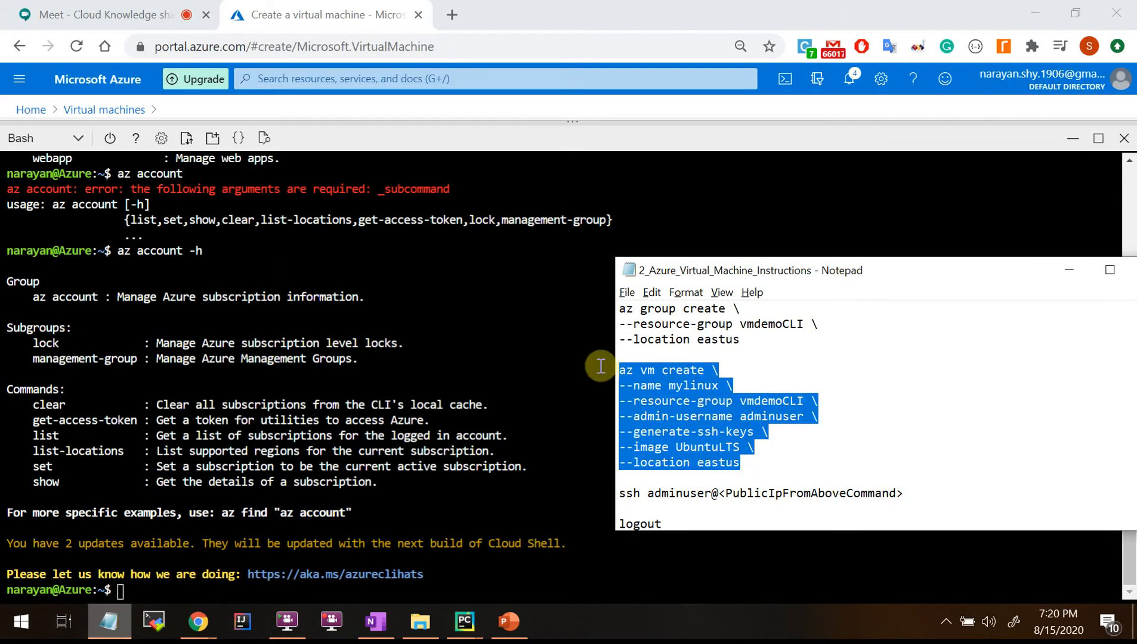
left_click(779, 471)
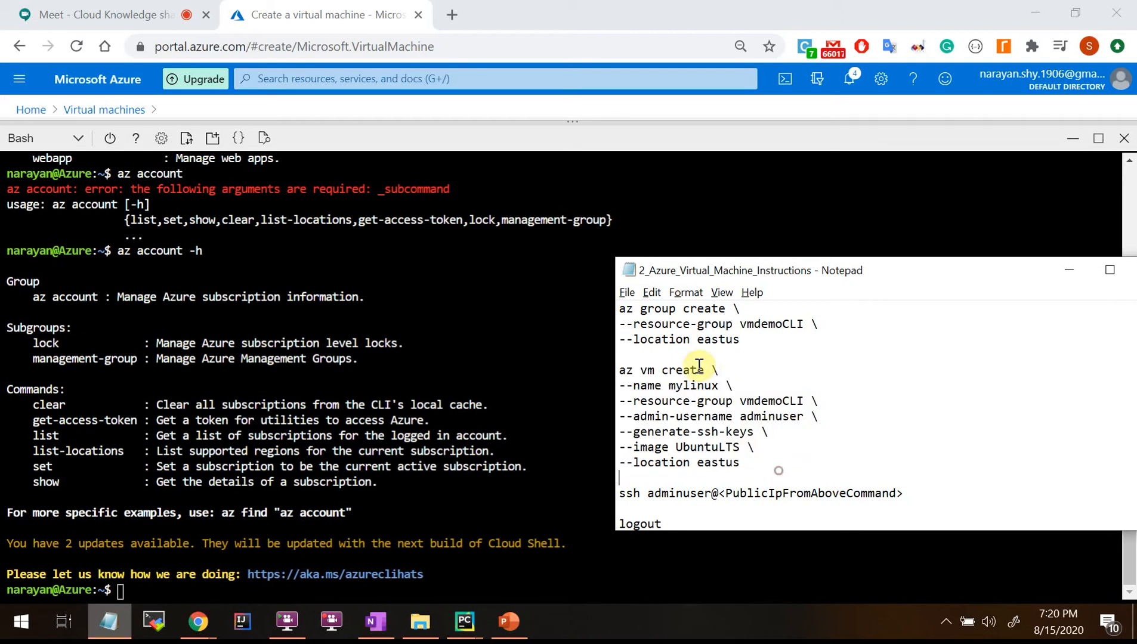
left_click_drag(745, 464, 610, 368)
left_click(875, 475)
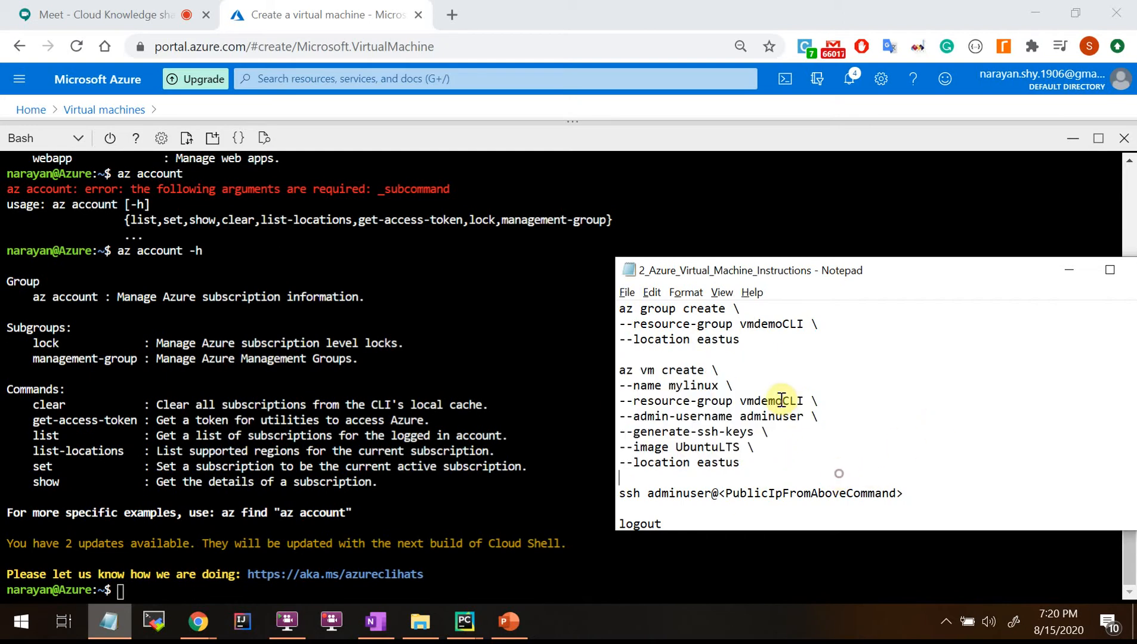
left_click(296, 501)
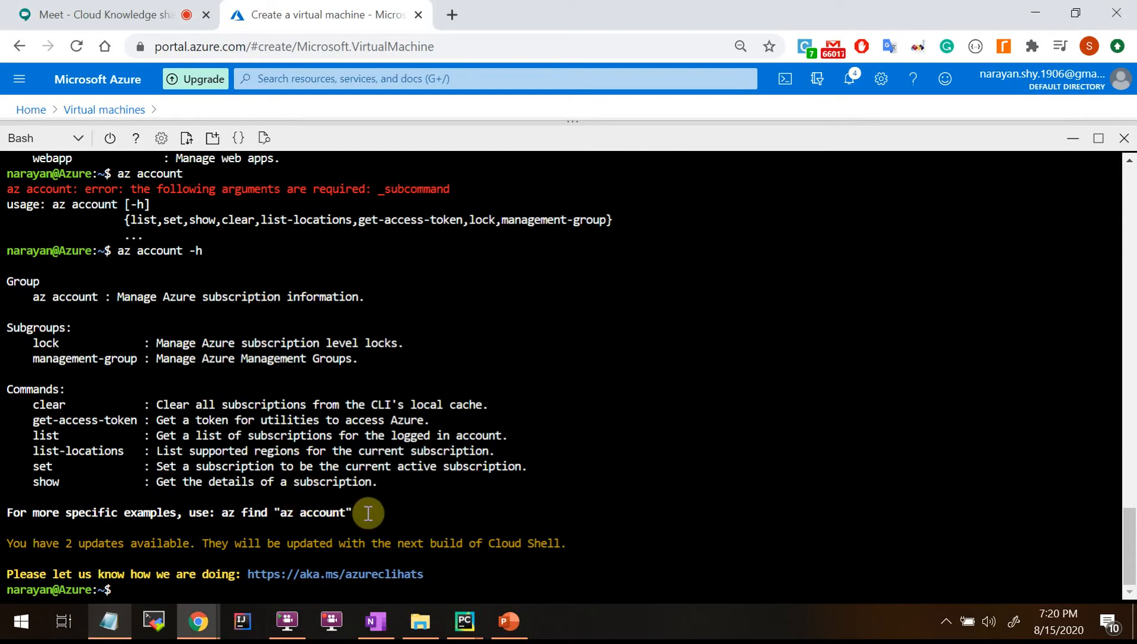
Clear the Cloud Shell terminal with clear after cls fails.
type("cls")
key("Return")
type("clear")
key("Return")
Maximize Cloud Shell and copy the three az group create lines from Notepad.
key("alt+Tab")
key("alt+Tab")
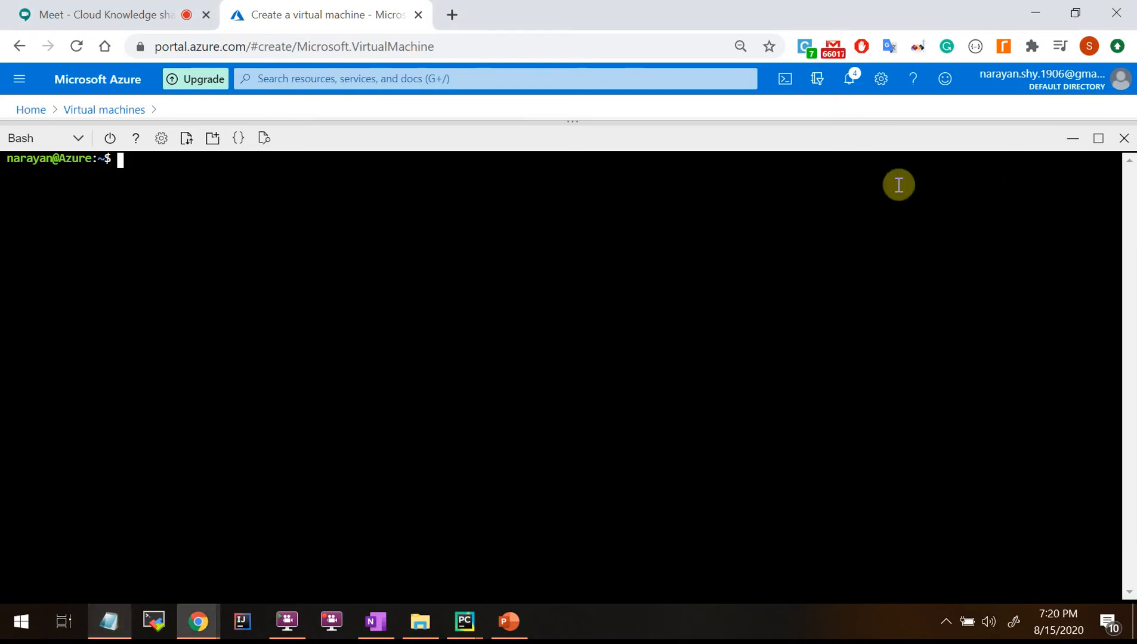
left_click(1098, 137)
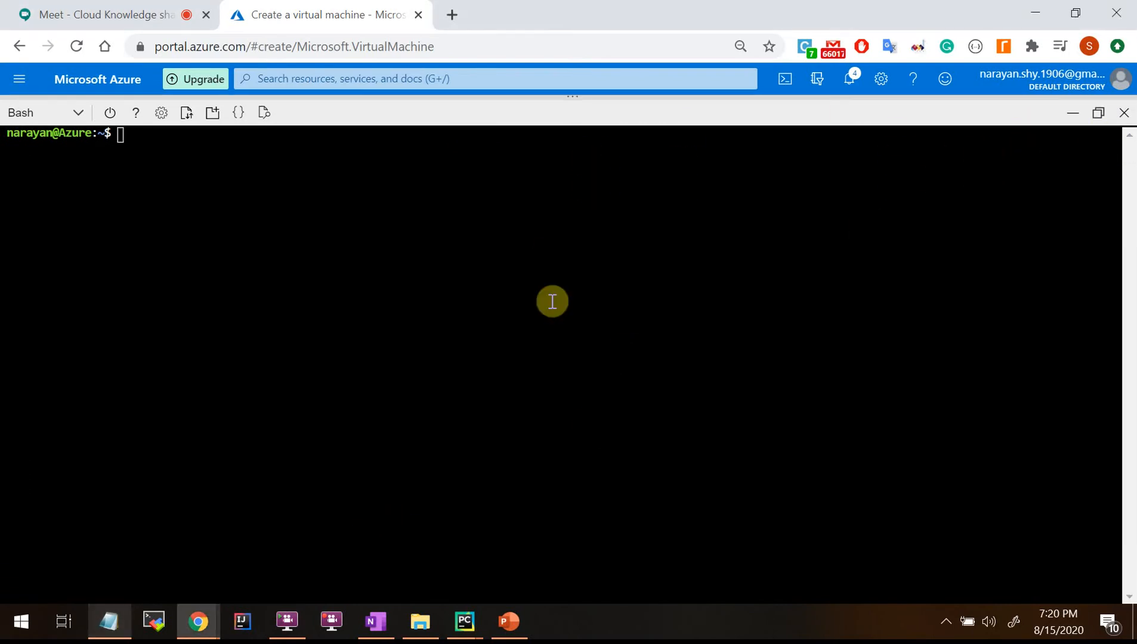
key("alt+Tab")
left_click(812, 334)
left_click_drag(771, 342, 639, 309)
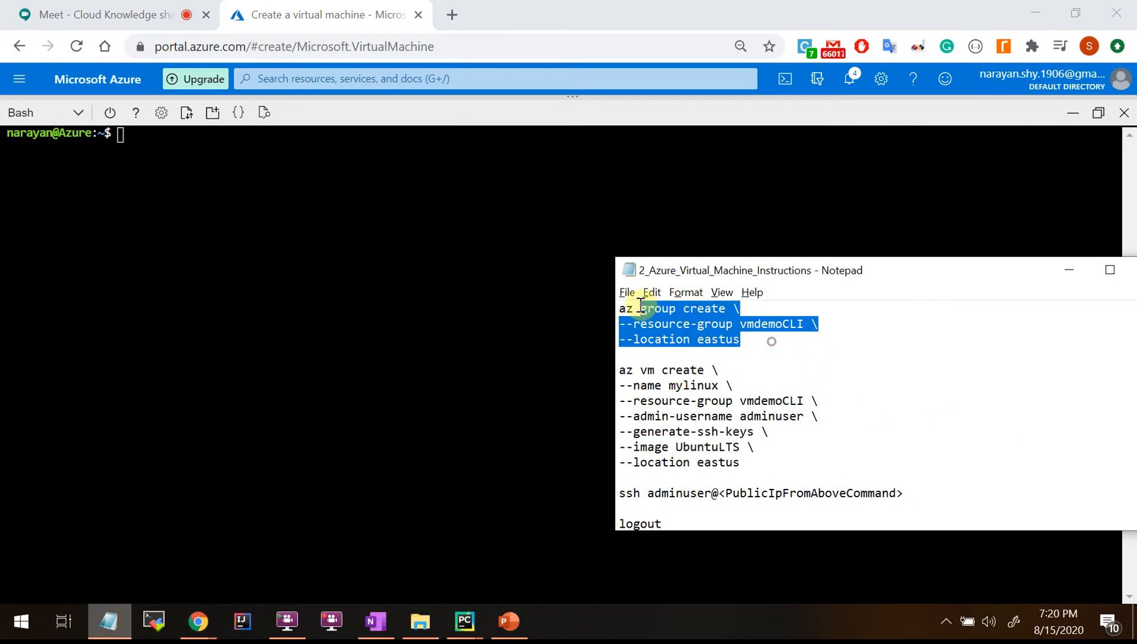
key("ctrl+c")
key("alt+Tab")
Paste and run az group create, then highlight the Succeeded state and id in the output.
right_click(206, 209)
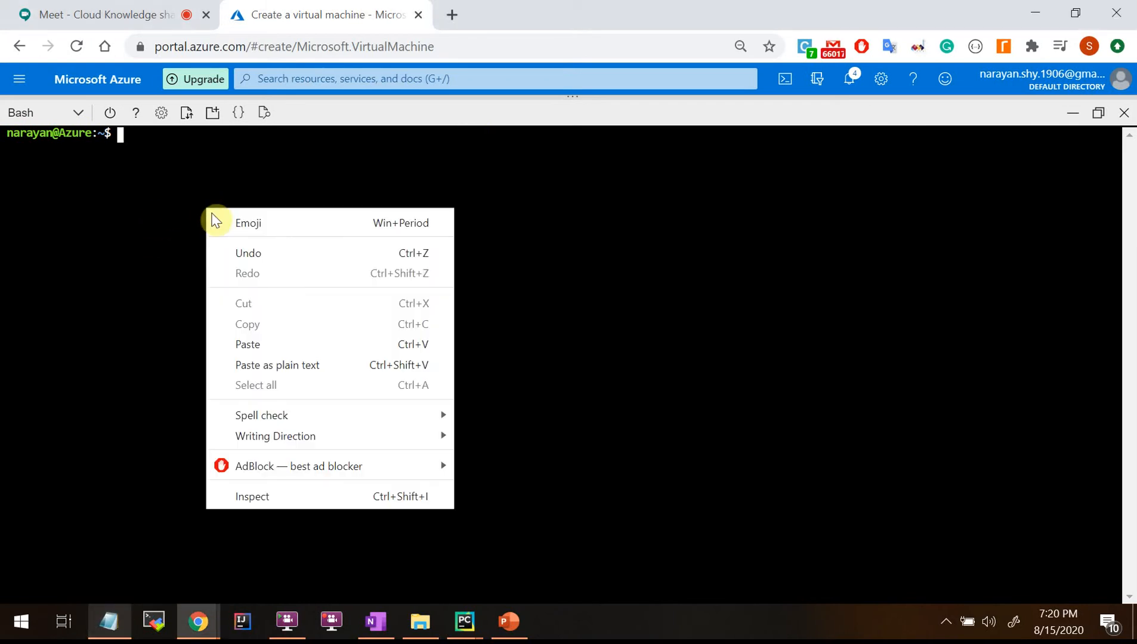
left_click(251, 344)
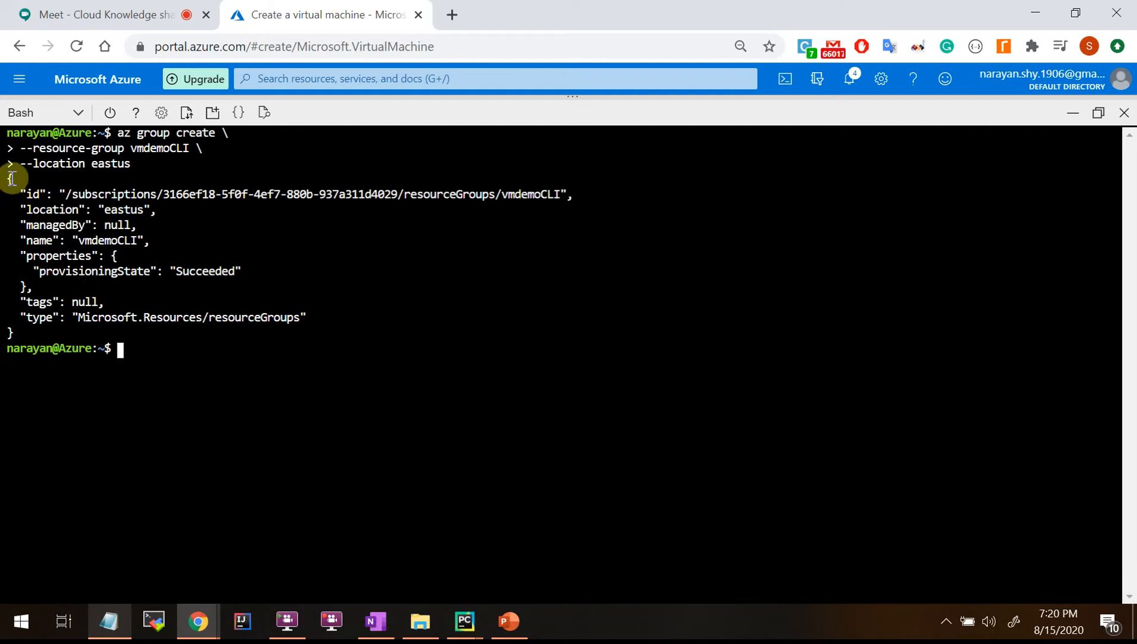
left_click_drag(9, 178, 47, 337)
left_click(243, 362)
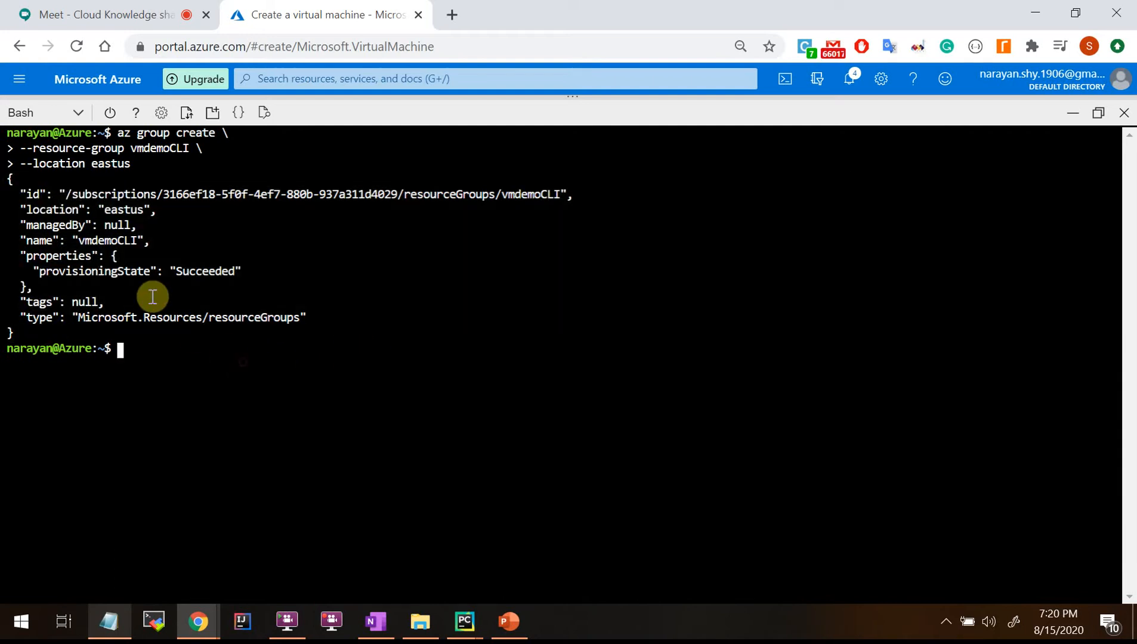
left_click_drag(37, 272, 275, 276)
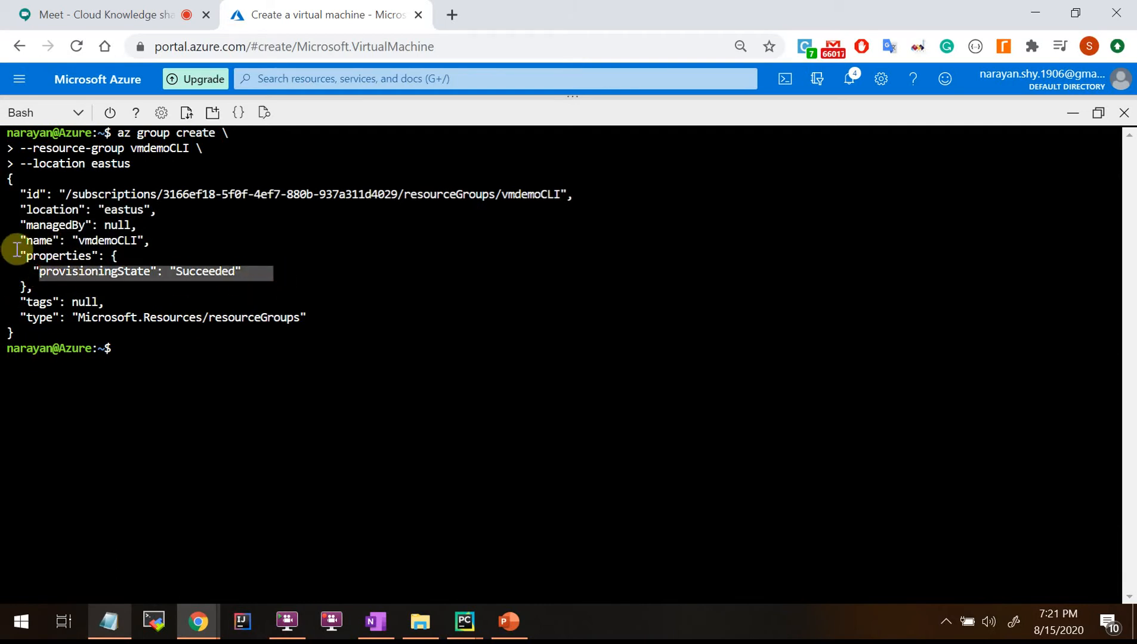
left_click(39, 197)
left_click_drag(74, 198, 553, 192)
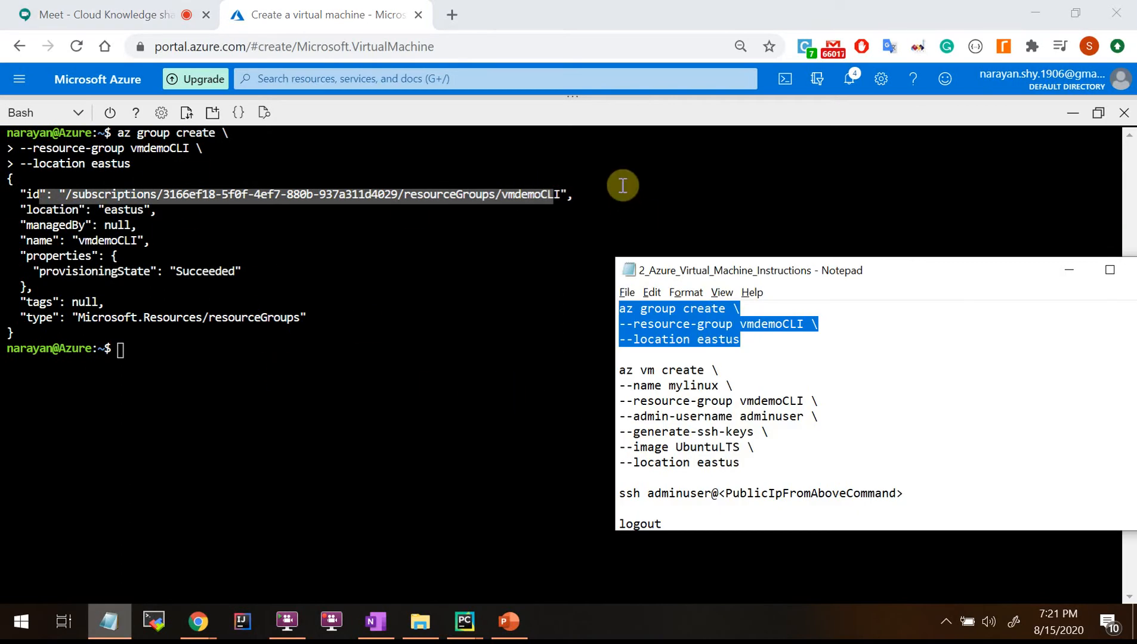
Select the seven-line az vm create command and bring up the terminal's paste options.
left_click_drag(752, 464, 568, 377)
left_click(567, 379)
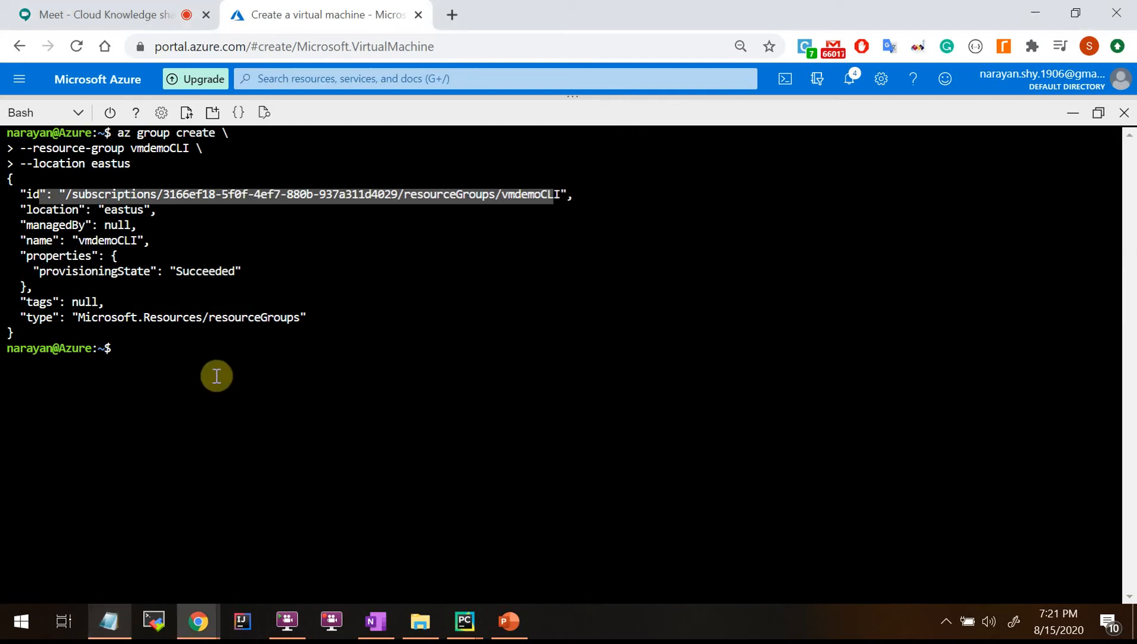
right_click(216, 368)
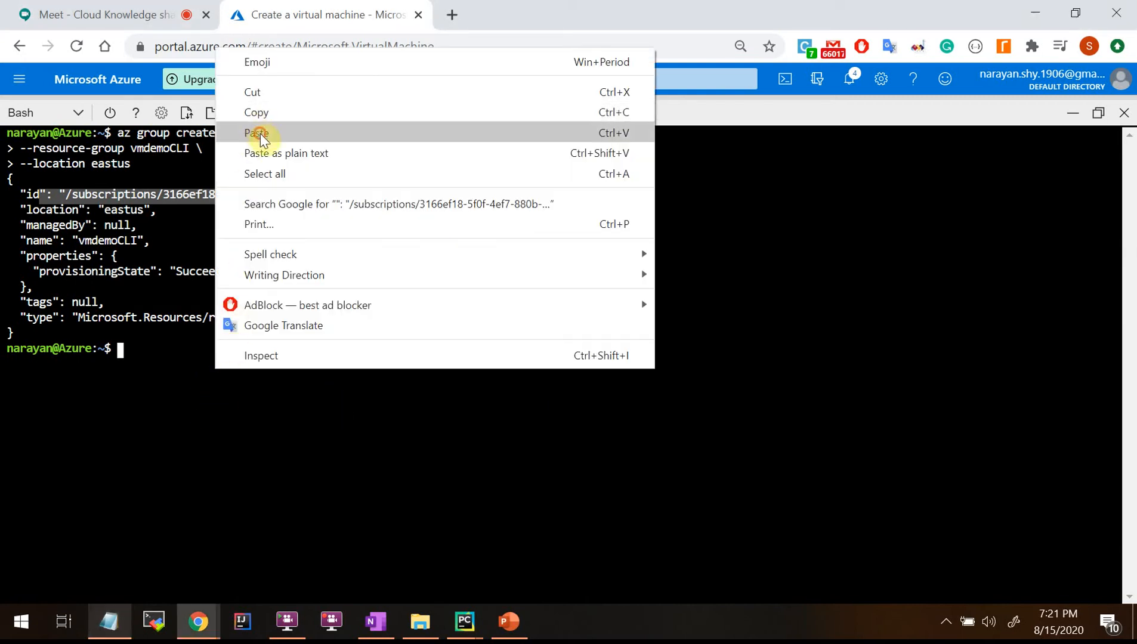
Paste and run az vm create for mylinux, then restore the shell to reveal the portal page.
left_click(257, 132)
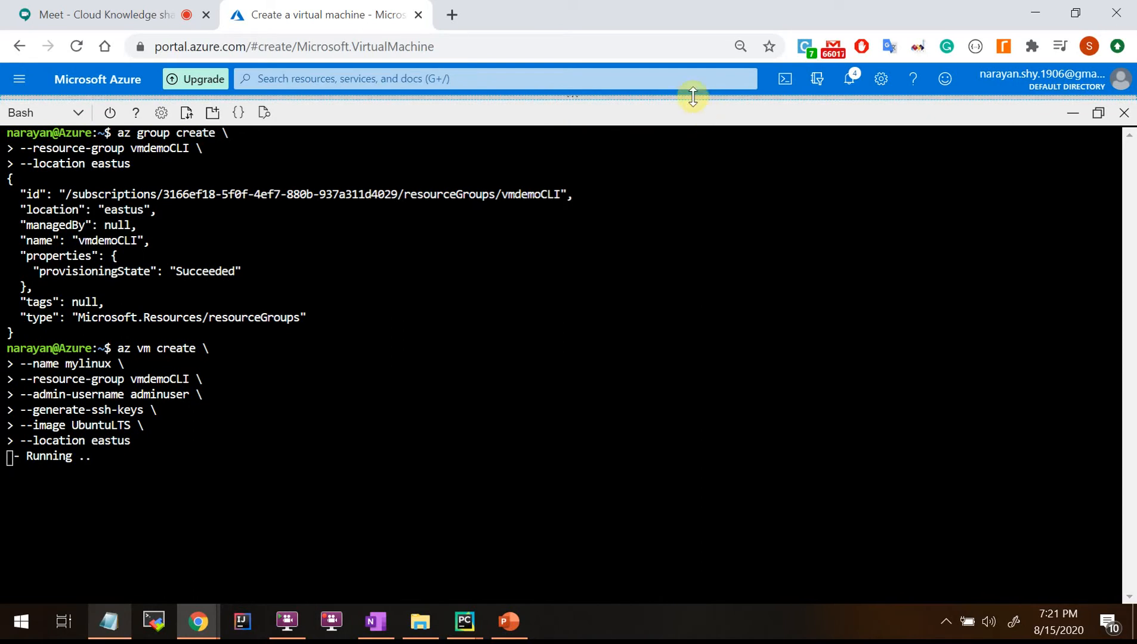
left_click(682, 147)
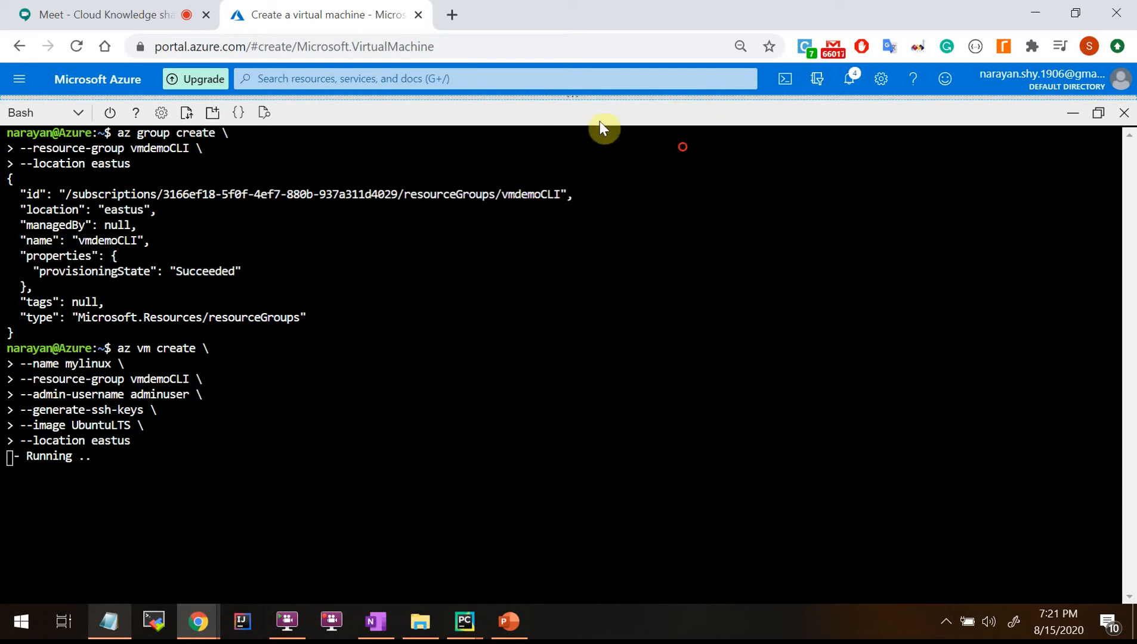
left_click(1098, 112)
left_click_drag(588, 122, 579, 446)
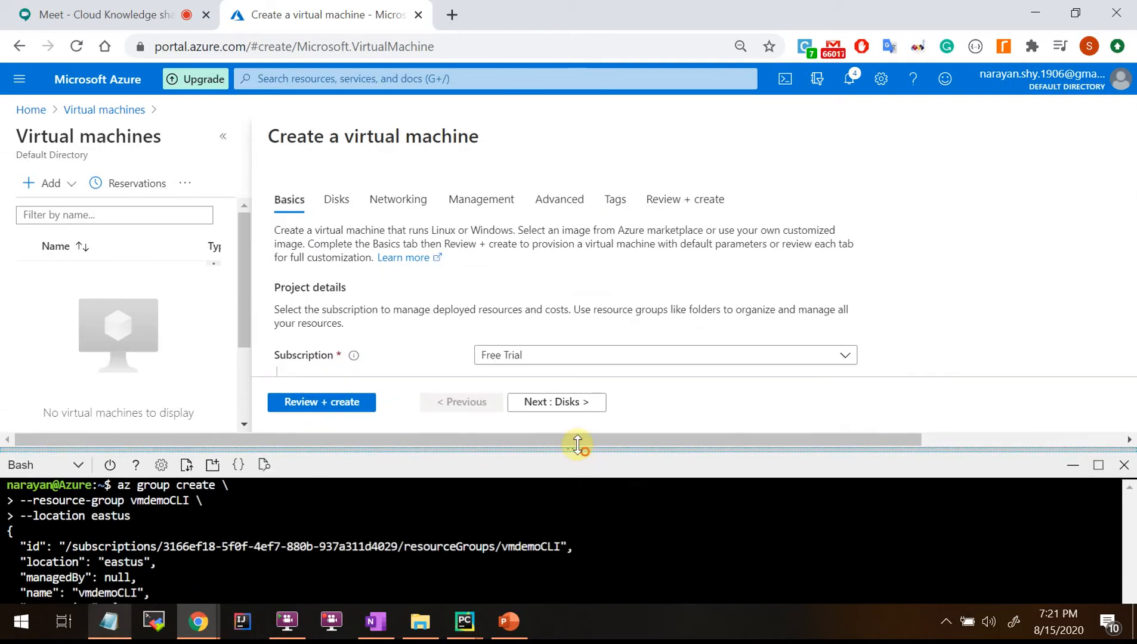
Go Home and open Resource groups to show vmdemoCLI in East US, resizing the terminal pane.
scroll(460, 292, "down", 2)
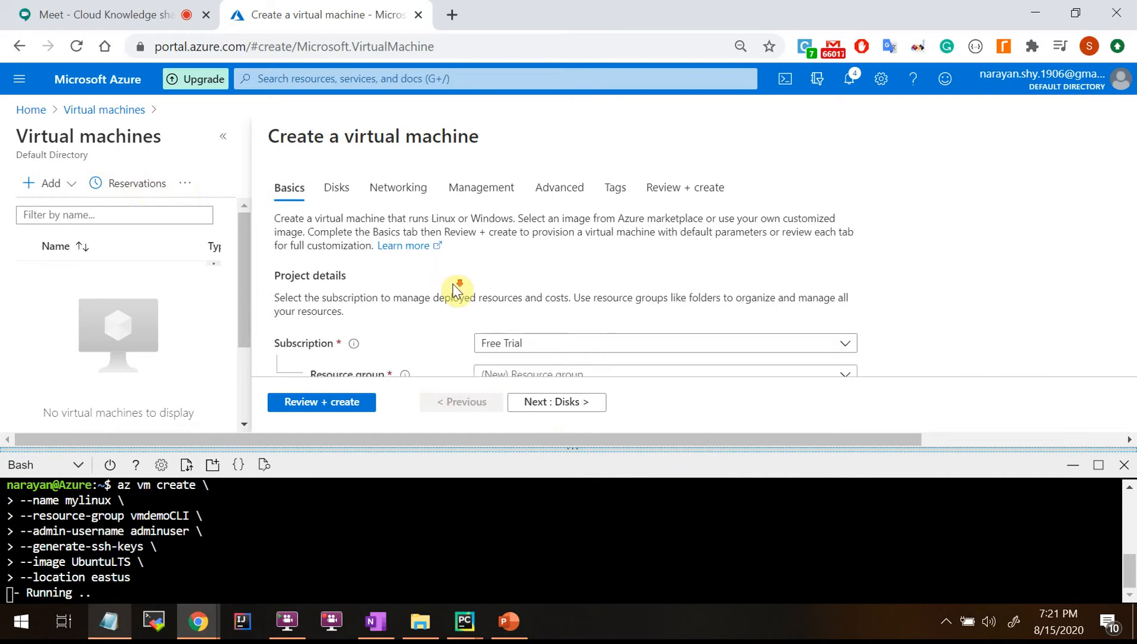
left_click(99, 111)
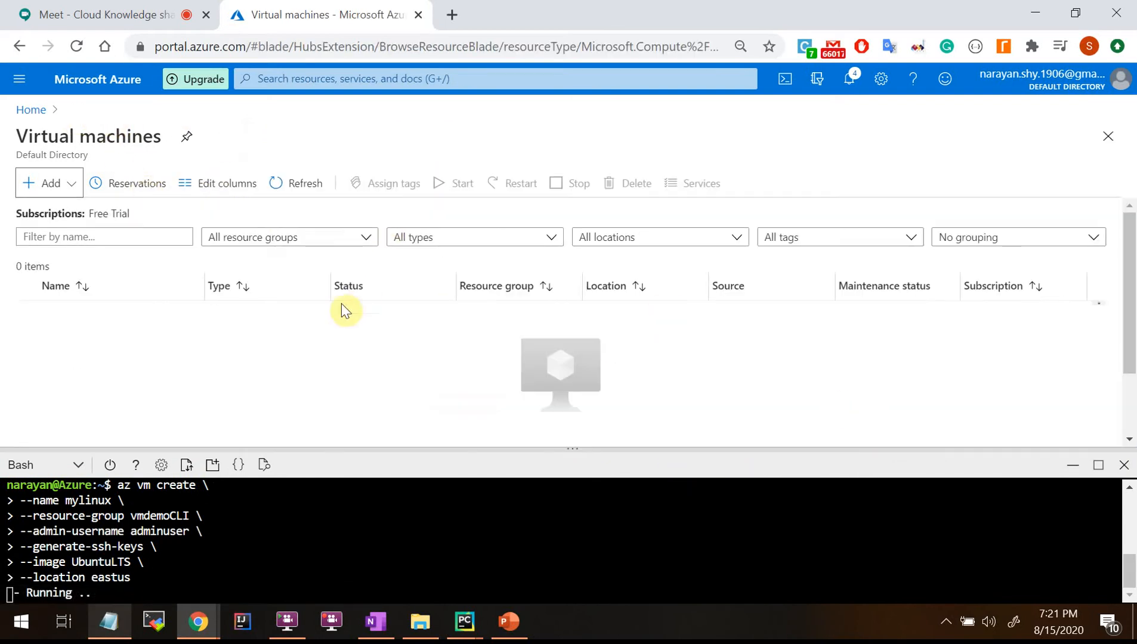
left_click(30, 110)
left_click(365, 206)
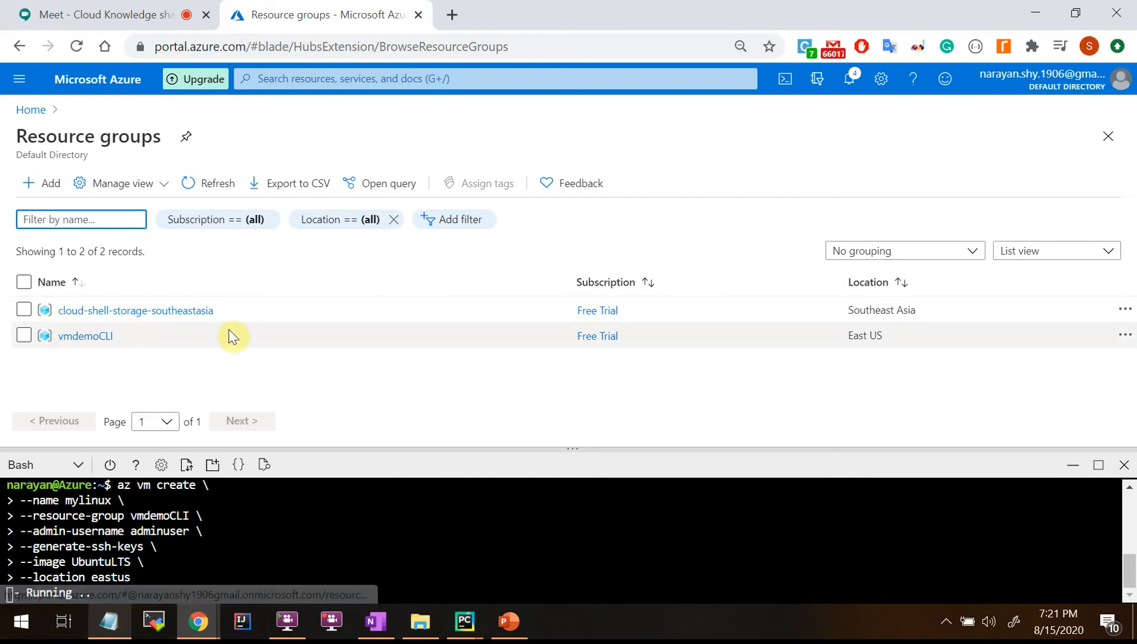
left_click_drag(579, 449, 609, 315)
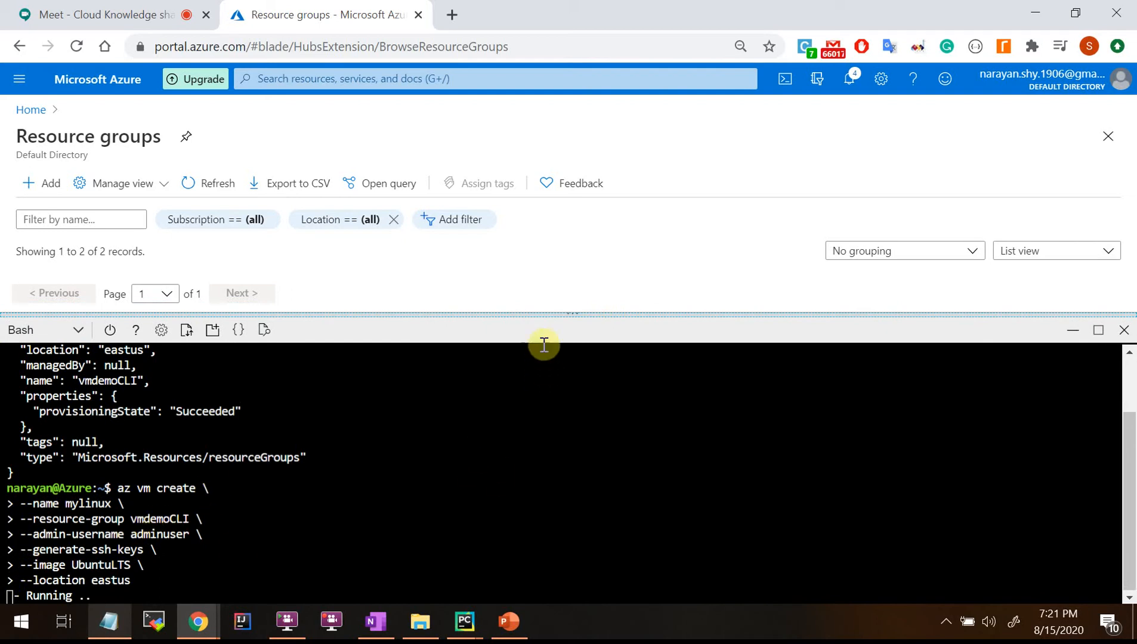
scroll(251, 417, "up", 2)
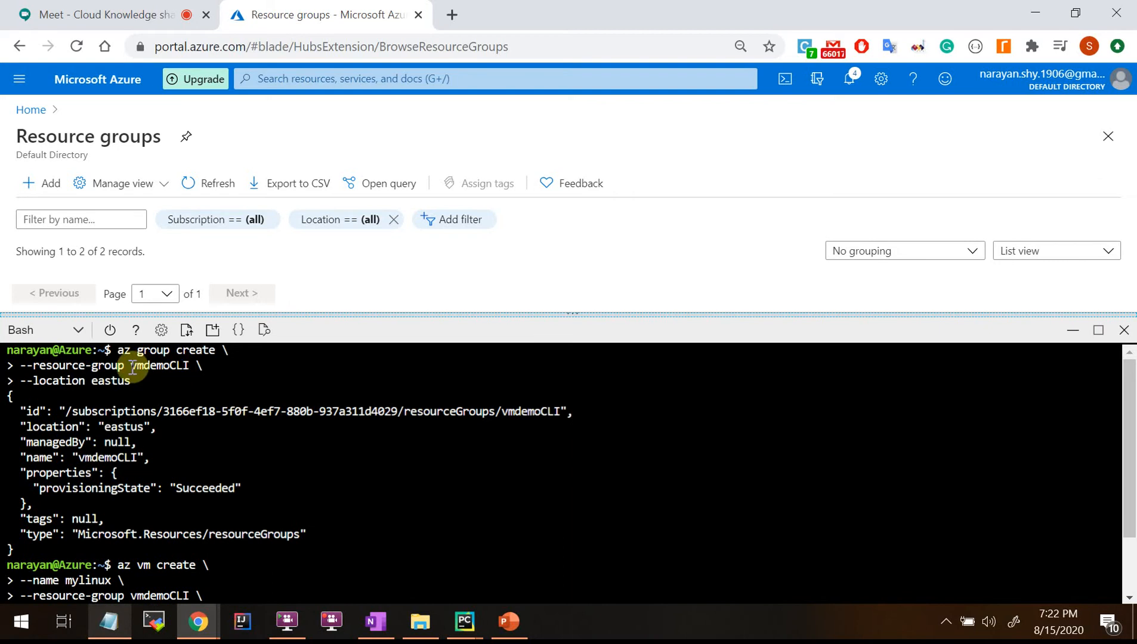
left_click_drag(658, 316, 658, 449)
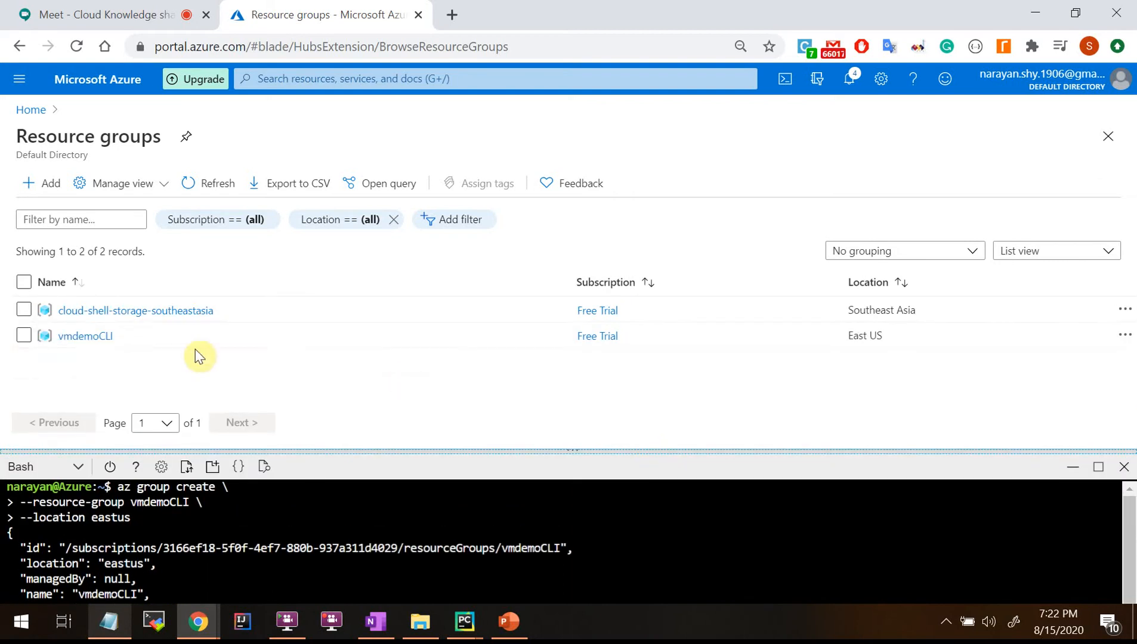
Open vmdemoCLI, collapse Essentials, and enlarge the terminal to follow the mylinux VM creation.
left_click(86, 337)
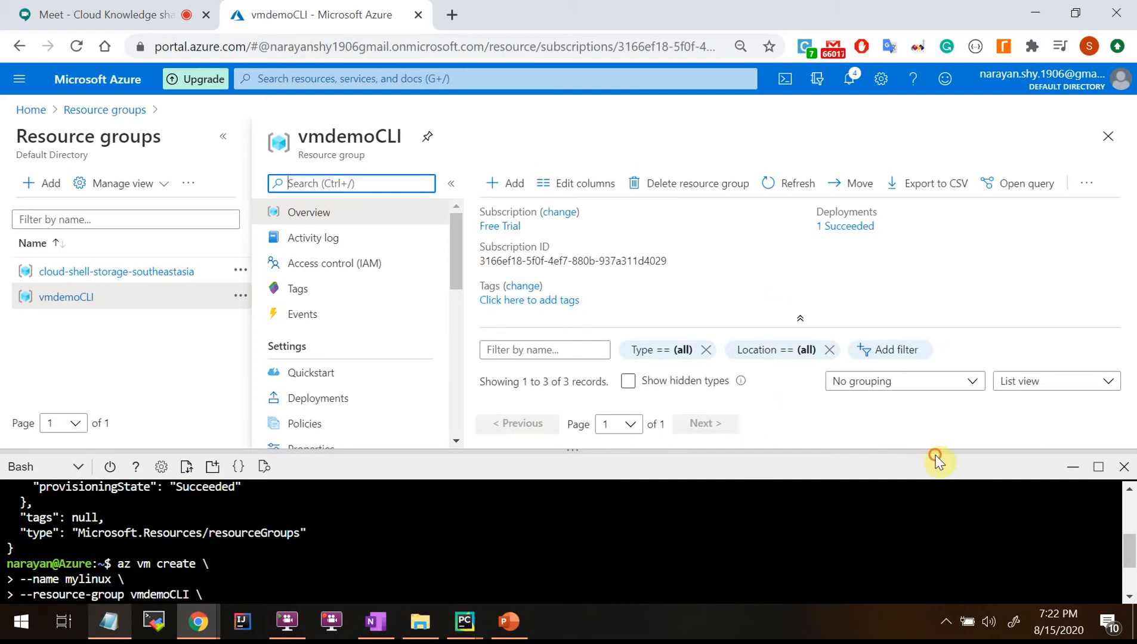
left_click_drag(934, 451, 934, 506)
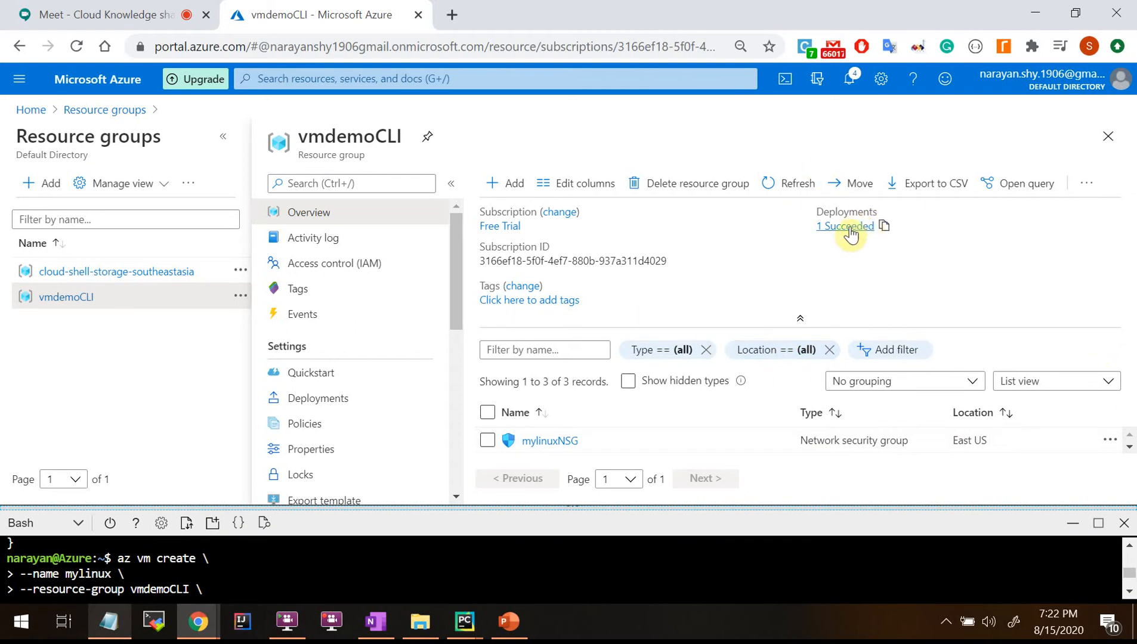
left_click(799, 318)
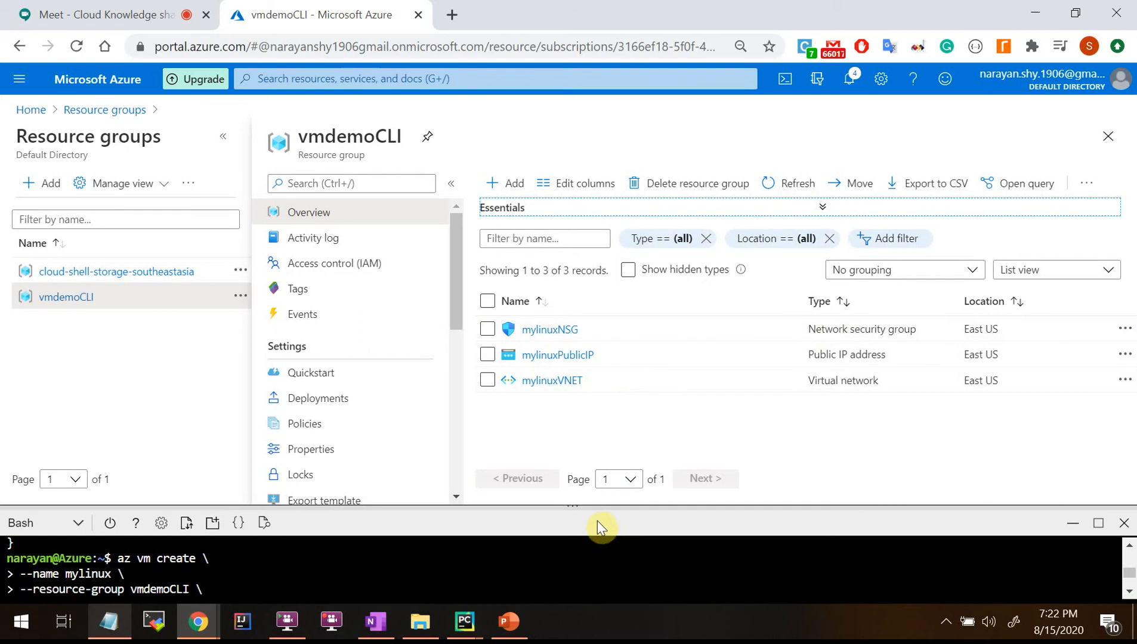
left_click_drag(606, 506, 611, 471)
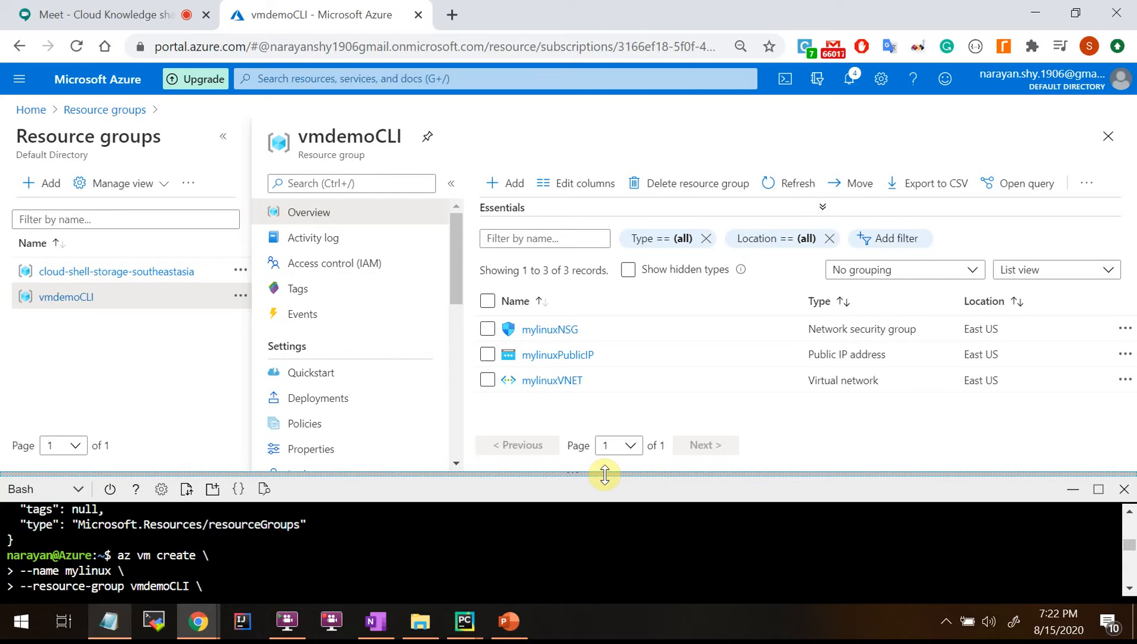
left_click_drag(605, 475, 620, 356)
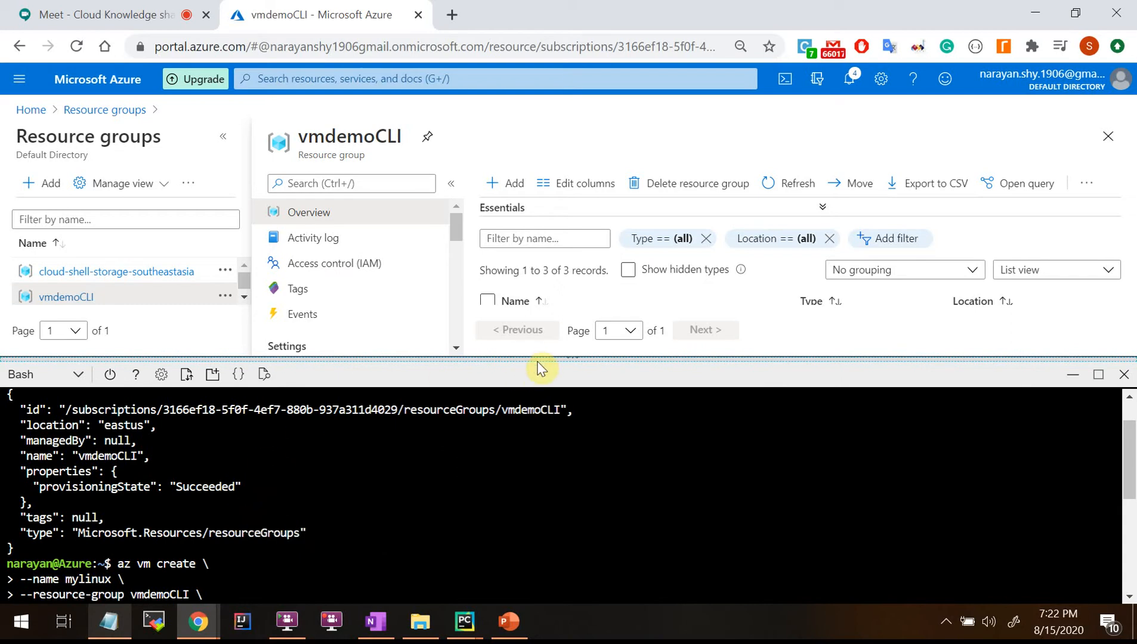
left_click_drag(536, 358, 530, 254)
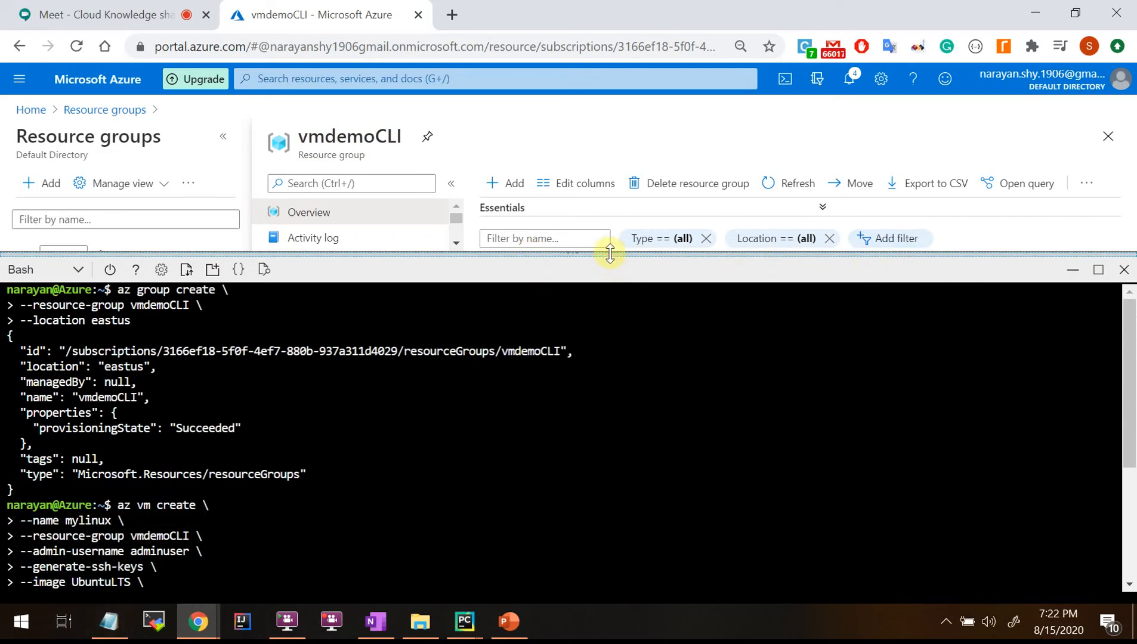
Reselect the whole az vm create command block in the Notepad instructions.
mouse_move(109, 620)
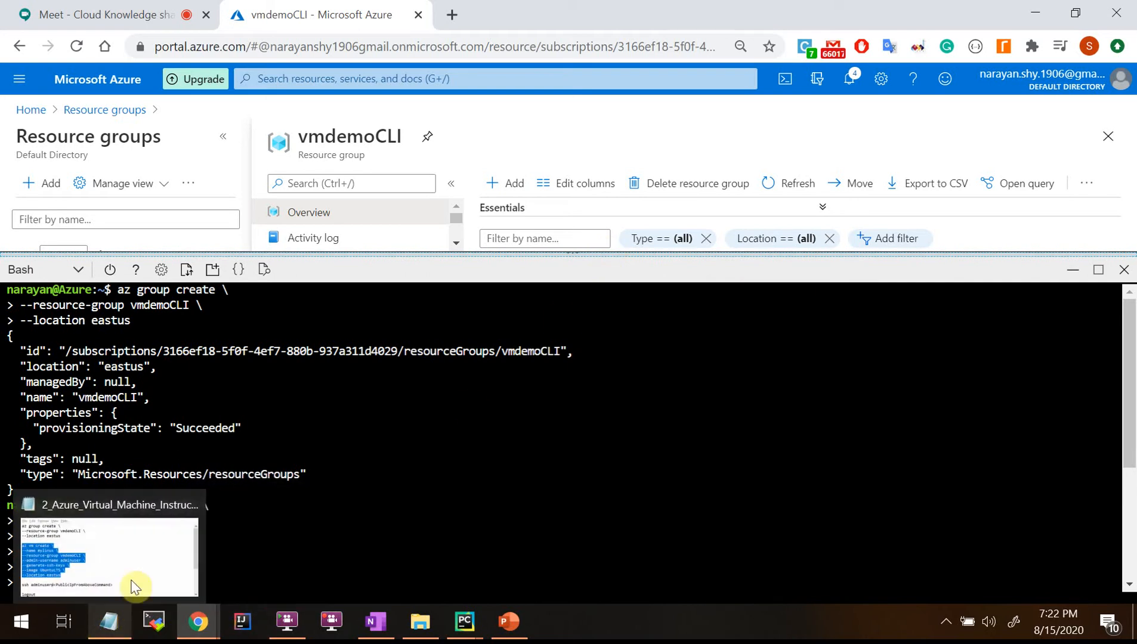
left_click(153, 531)
left_click(756, 463)
left_click_drag(756, 463, 583, 381)
left_click(753, 465)
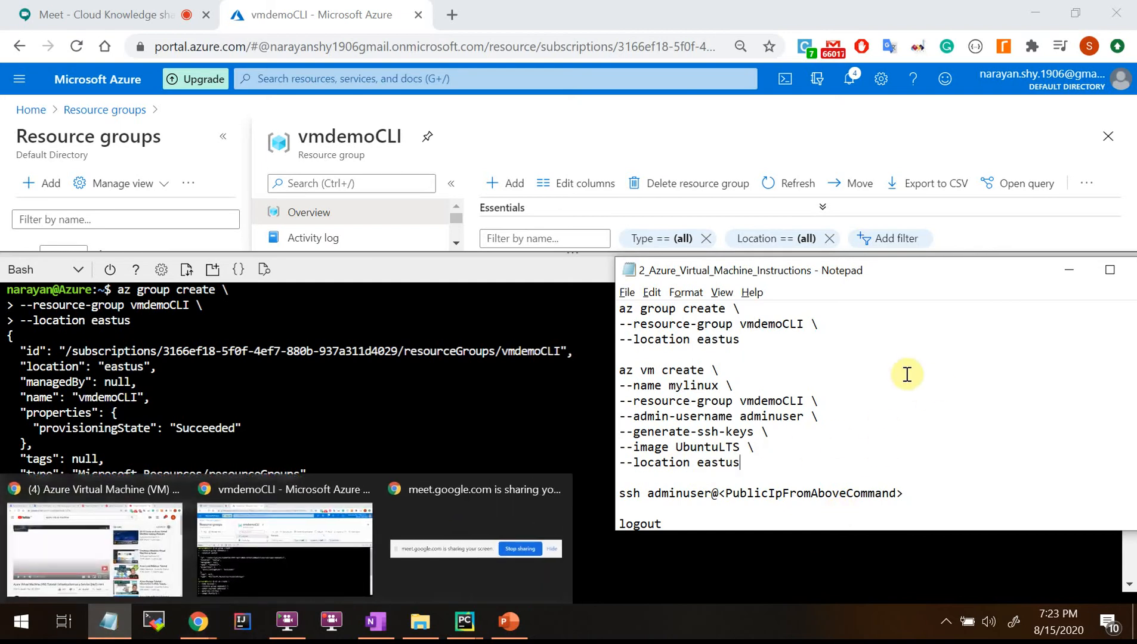
left_click_drag(772, 463, 588, 374)
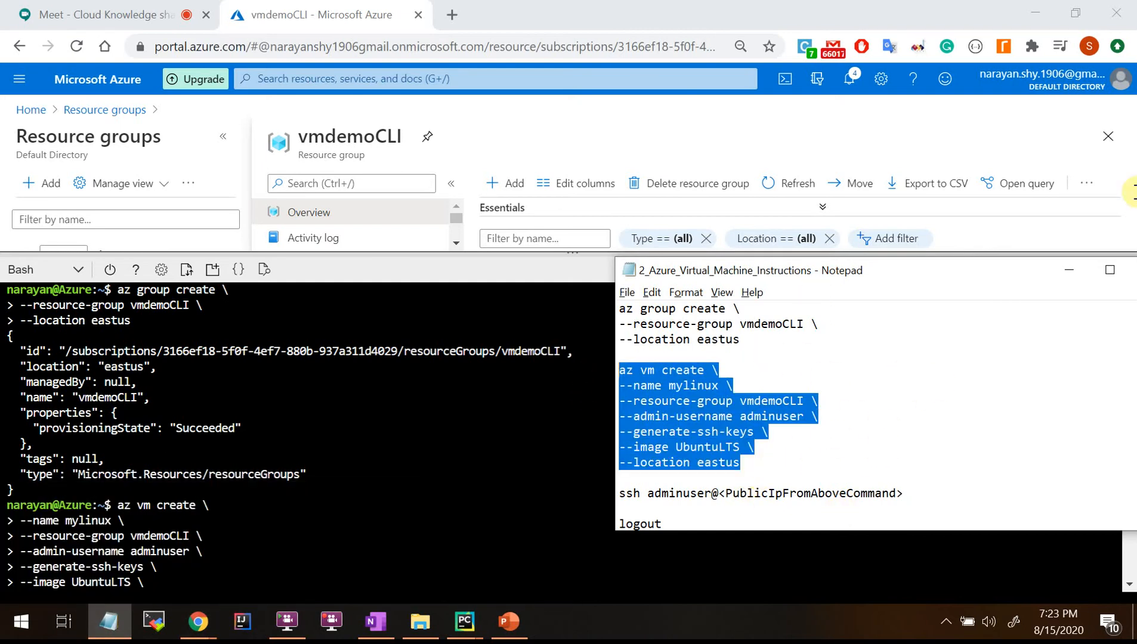
Shrink the terminal to reveal the group's resources, then show the VM Components slide.
left_click(485, 273)
left_click_drag(735, 252, 728, 503)
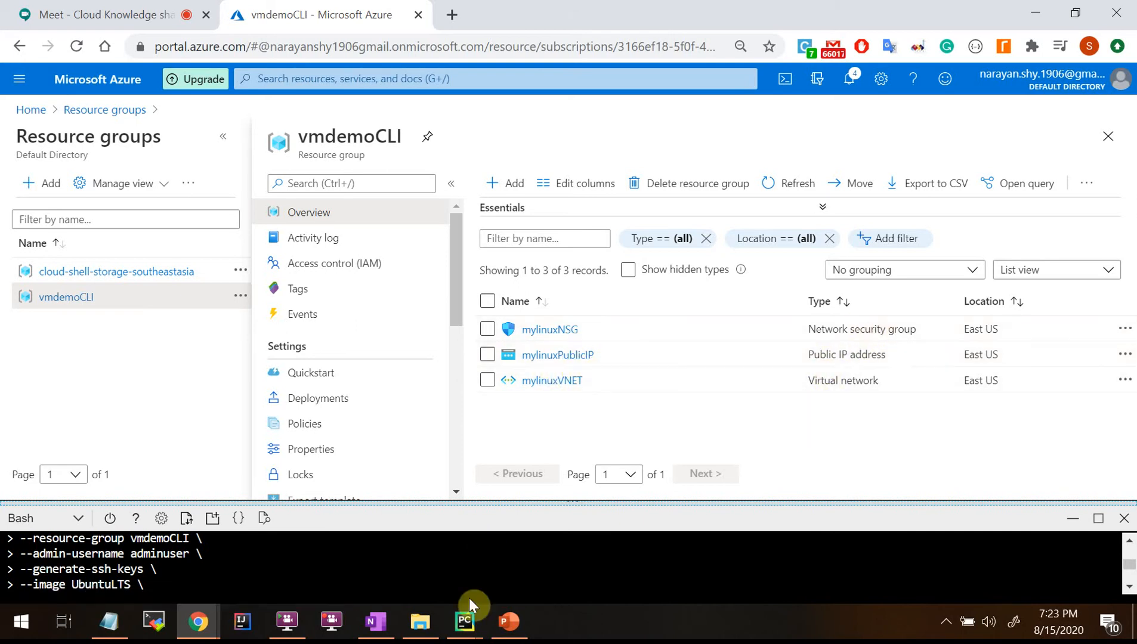
left_click(508, 621)
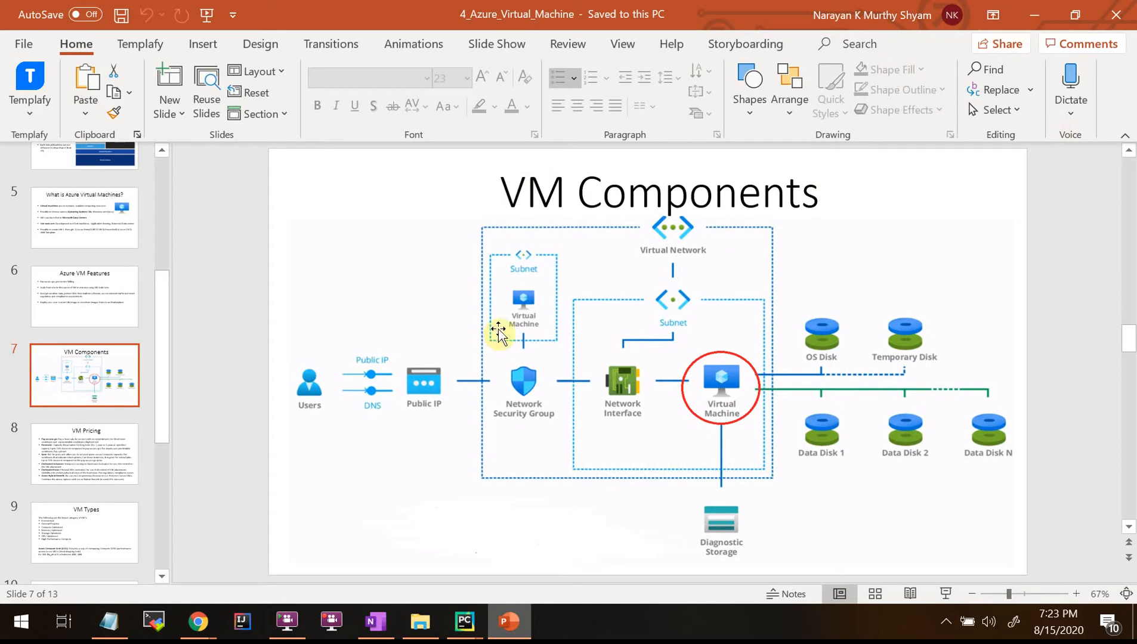
left_click(1033, 16)
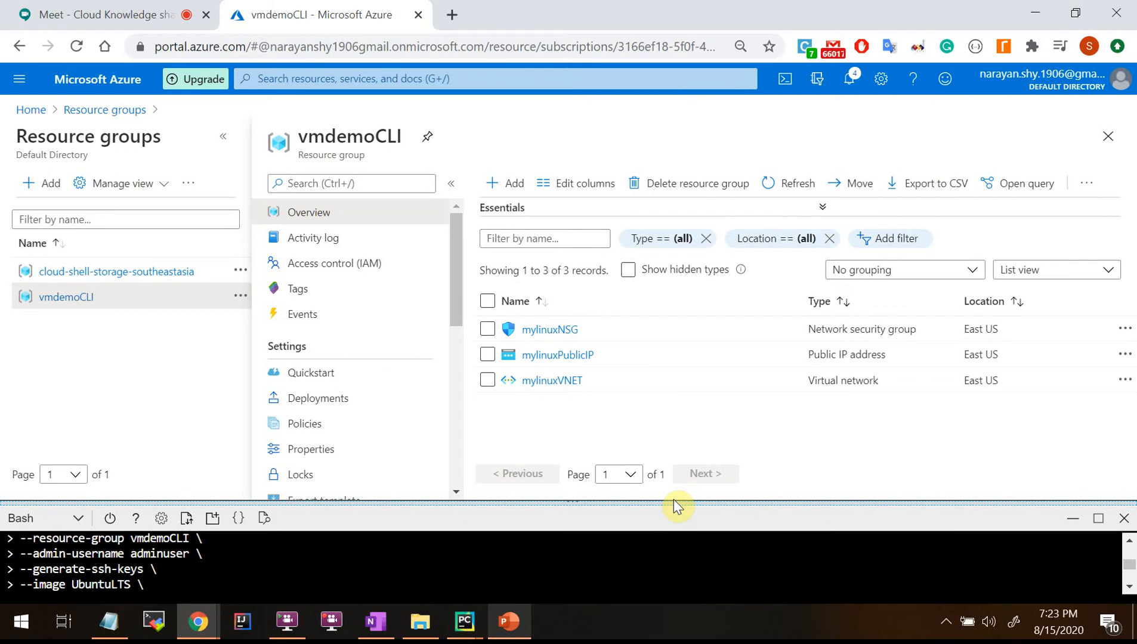
left_click_drag(673, 502, 672, 312)
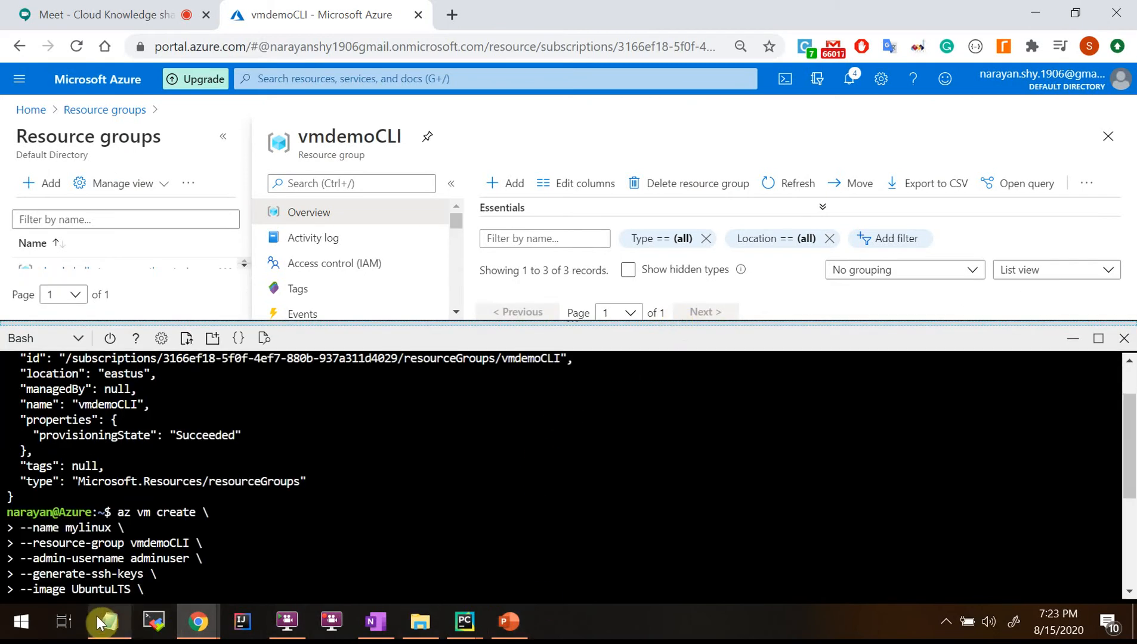
Bring the VM instructions file forward in Notepad and maximize it.
left_click(100, 622)
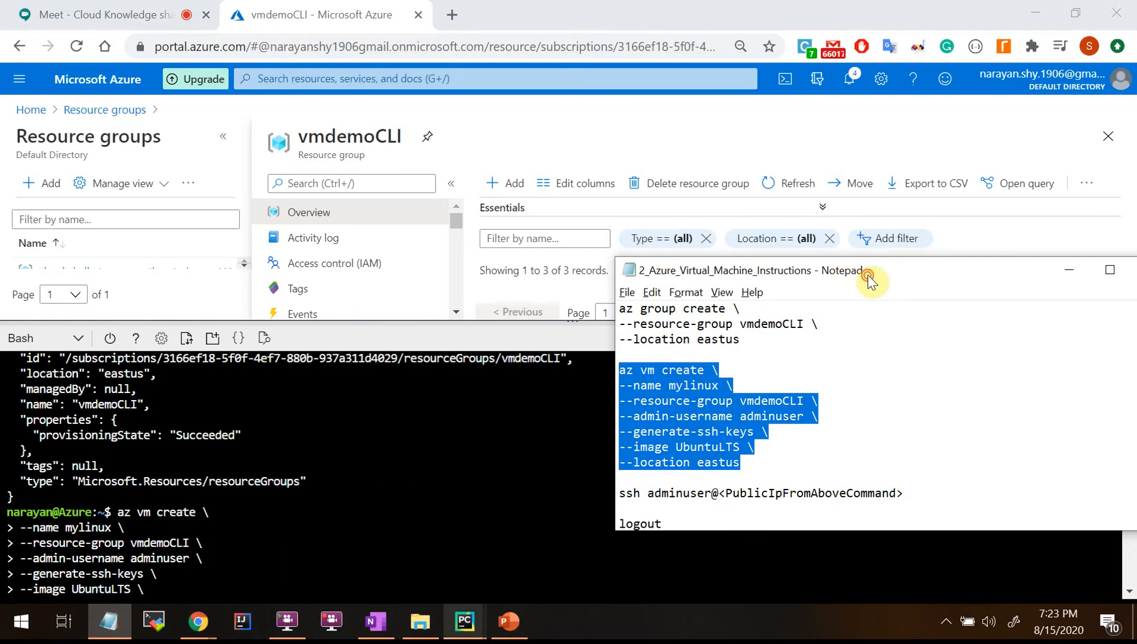
double_click(868, 275)
left_click(167, 275)
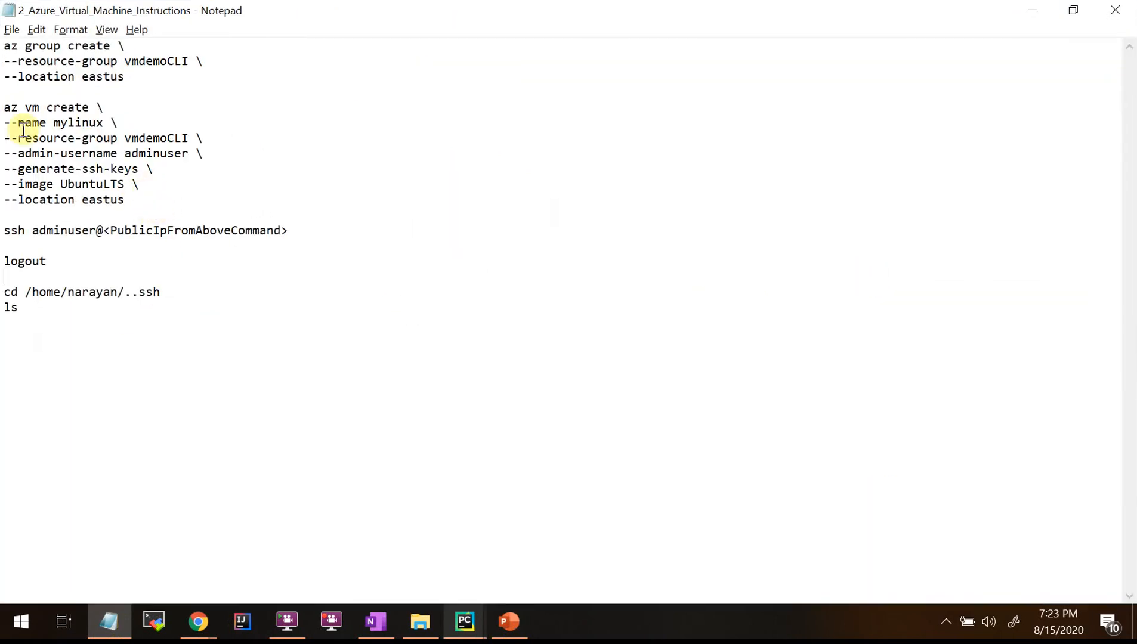
Highlight the --name mylinux, --admin-username adminuser, --generate-ssh-keys, --image UbuntuLTS and --location eastus options.
left_click_drag(20, 124, 184, 139)
left_click(224, 153)
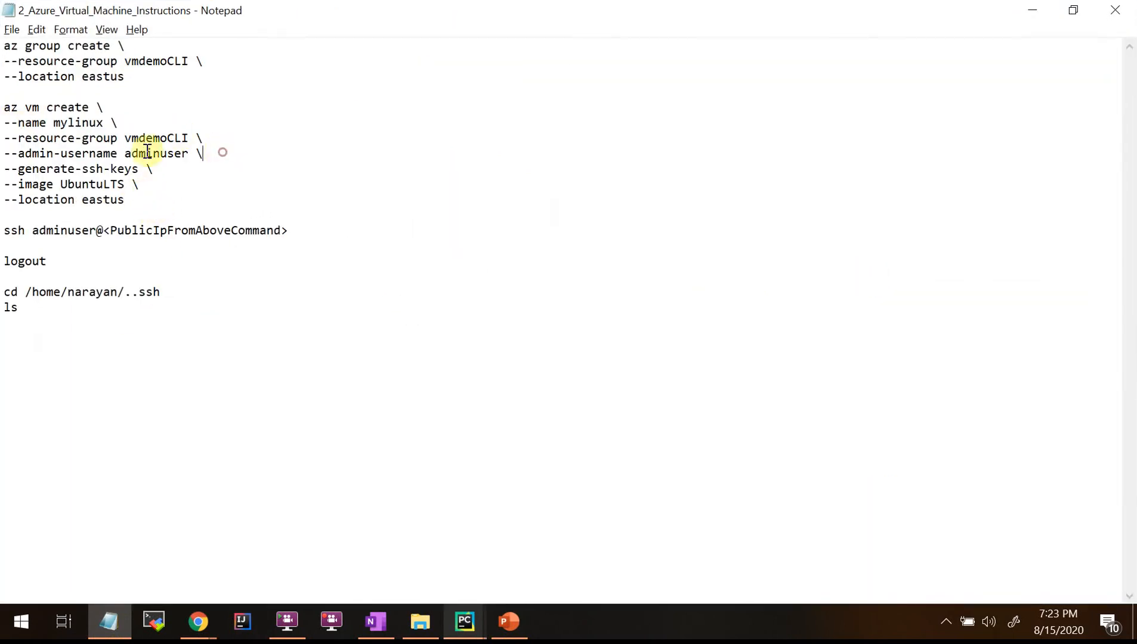
mouse_move(11, 138)
left_mouse_down()
mouse_move(207, 139)
mouse_move(11, 158)
left_mouse_up()
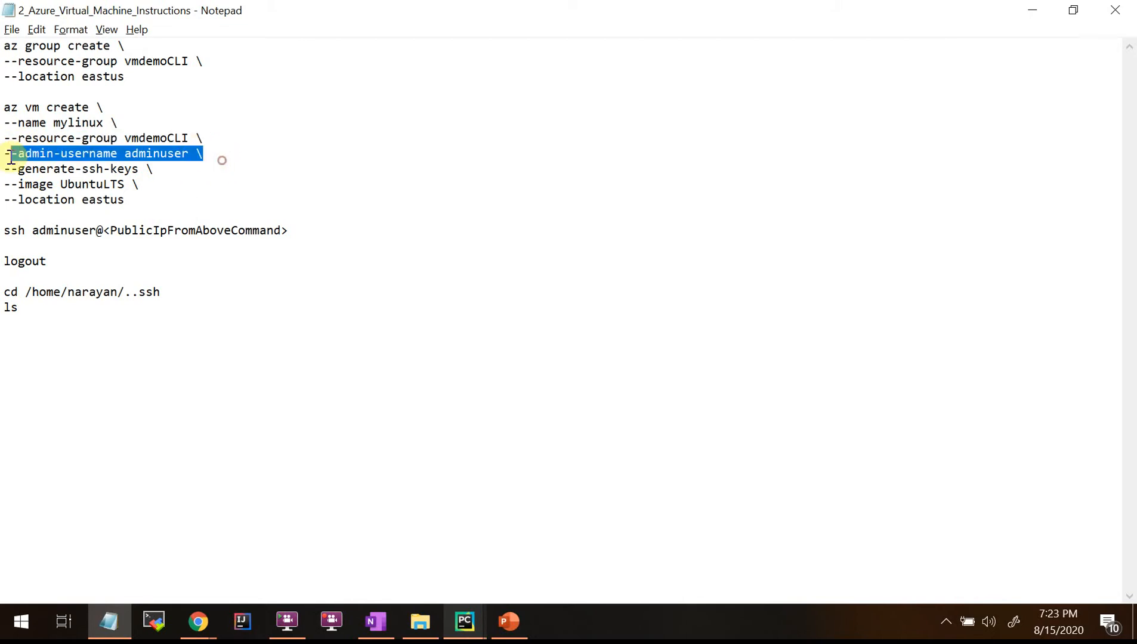
left_click(111, 181)
left_click_drag(124, 154, 192, 158)
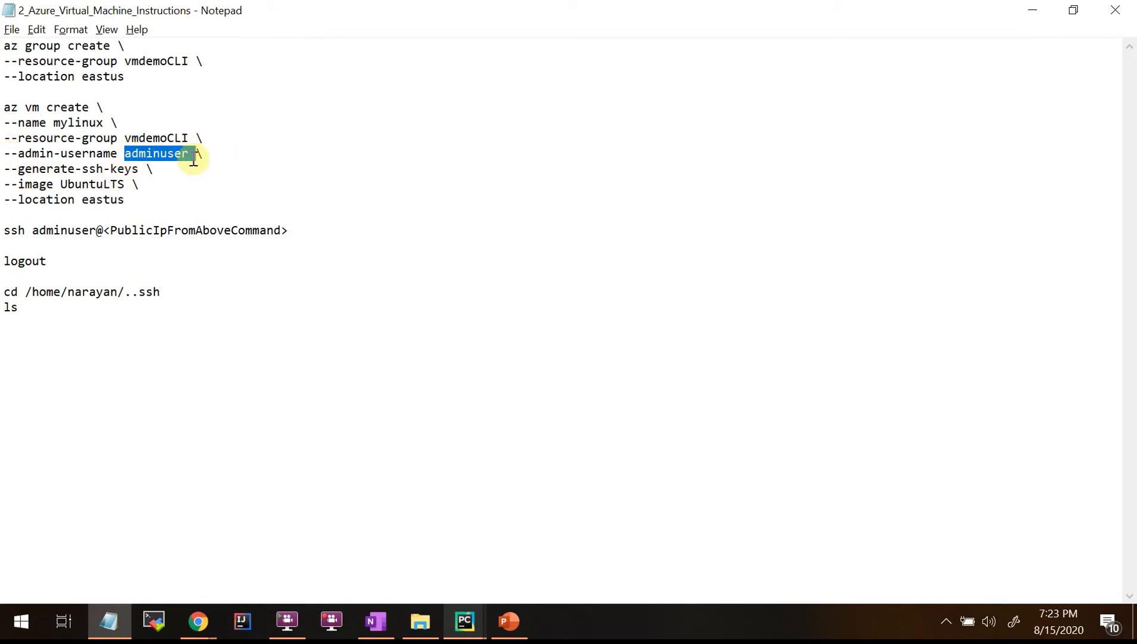
left_click(194, 177)
left_click(175, 174)
left_click_drag(162, 170, 3, 172)
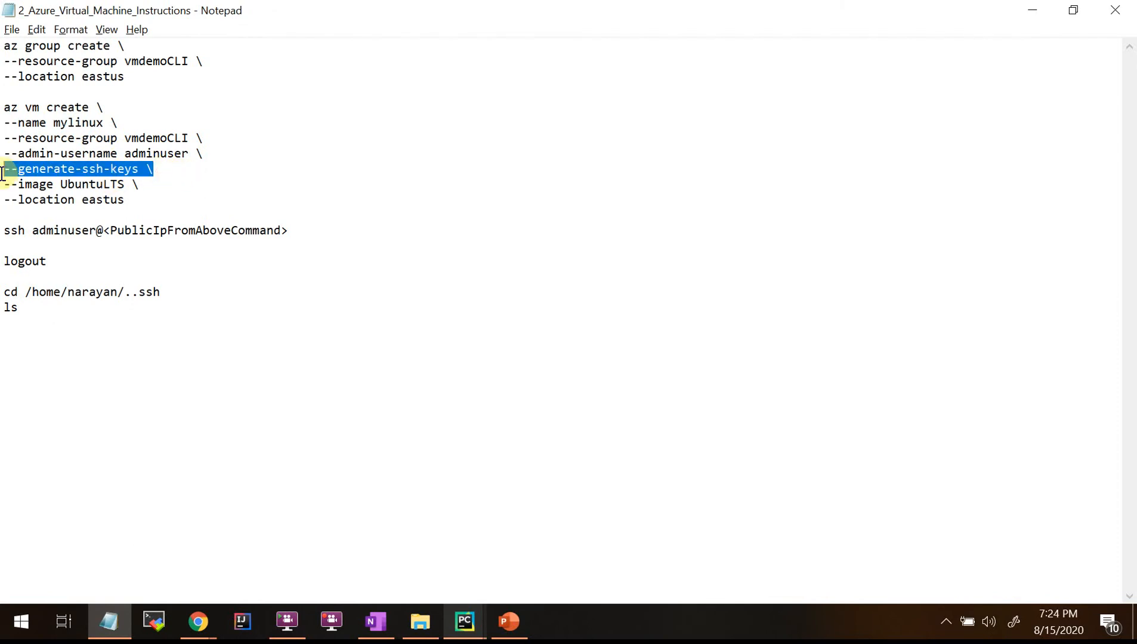
left_click(138, 185)
left_click_drag(170, 170, 3, 170)
left_click_drag(169, 185, 1, 185)
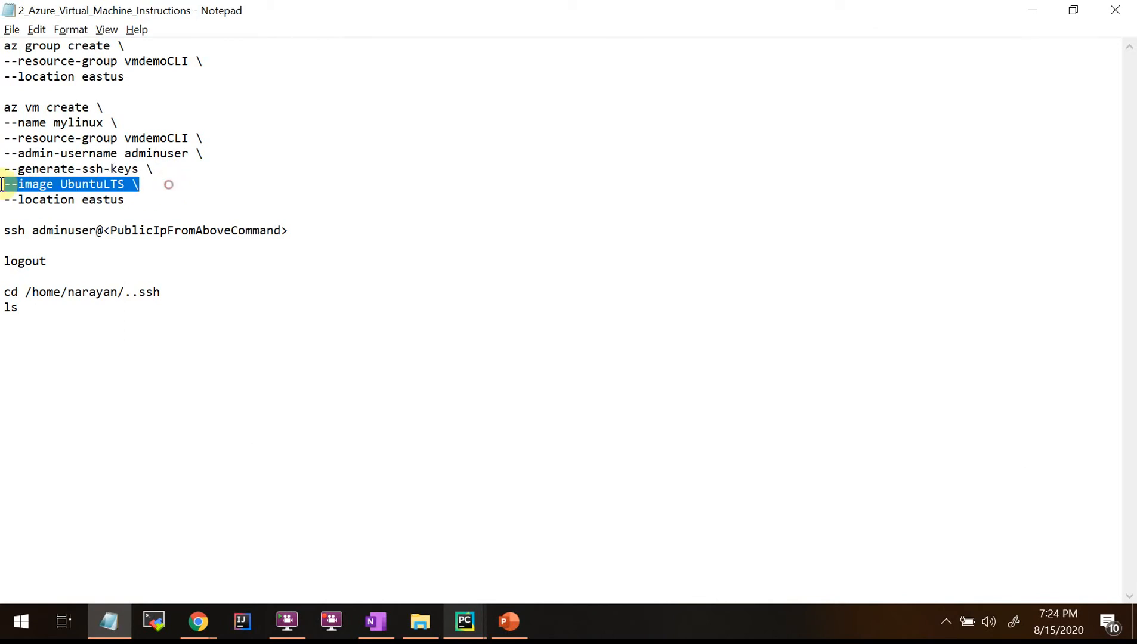
left_click(140, 191)
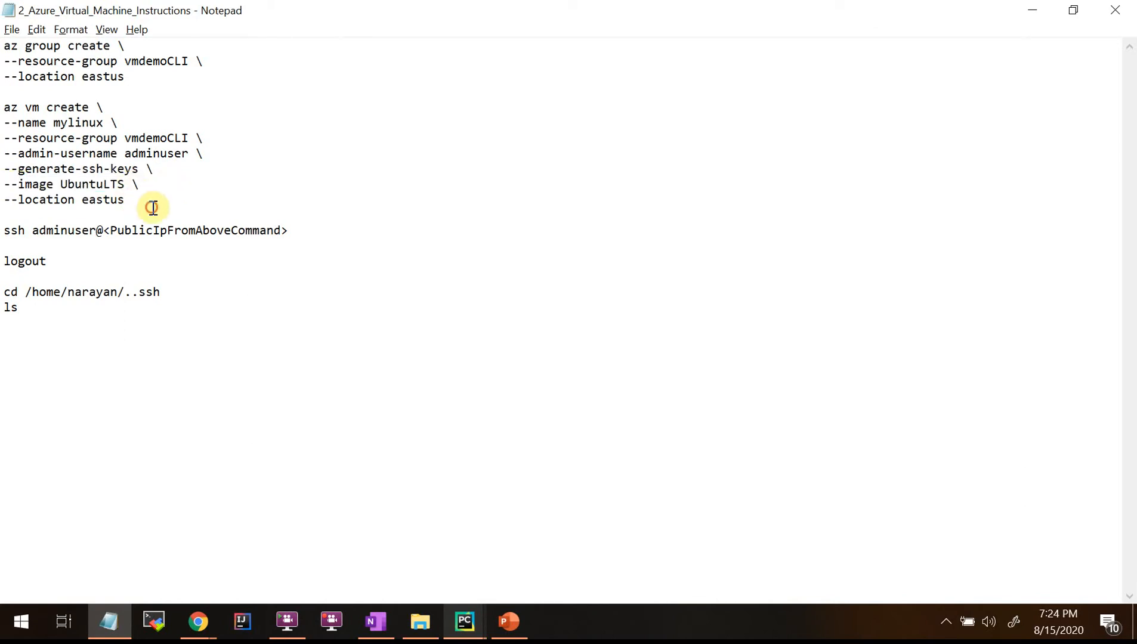
left_click_drag(152, 208, 3, 207)
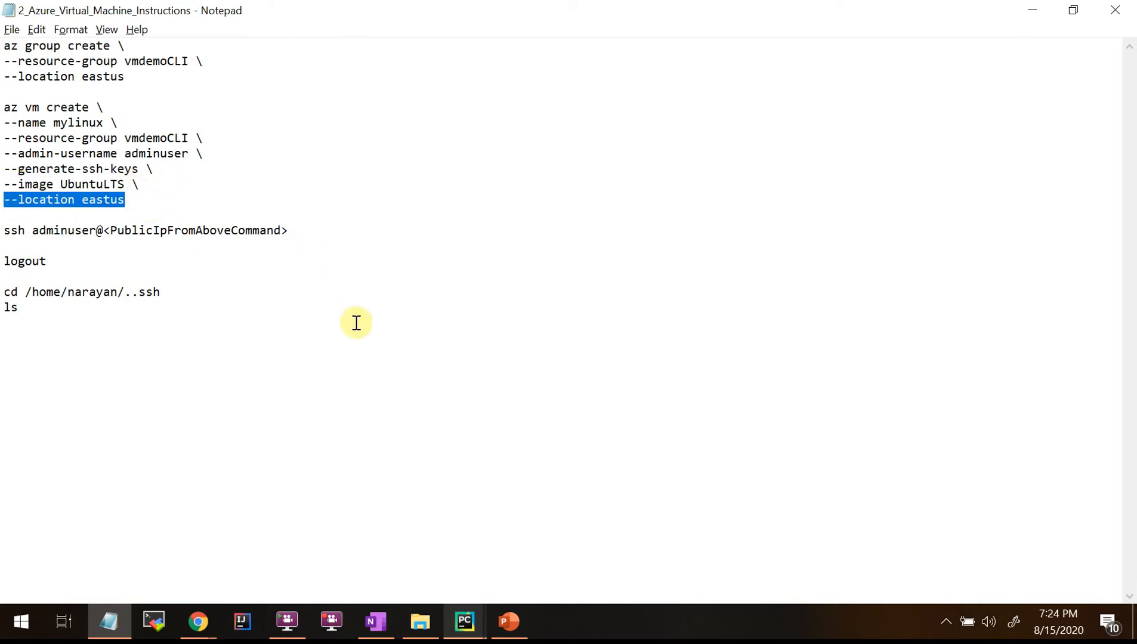
left_click(136, 197)
Review the whole az vm create command, UbuntuLTS and --generate-ssh-keys lines, then minimize Notepad.
left_click_drag(217, 208, 3, 108)
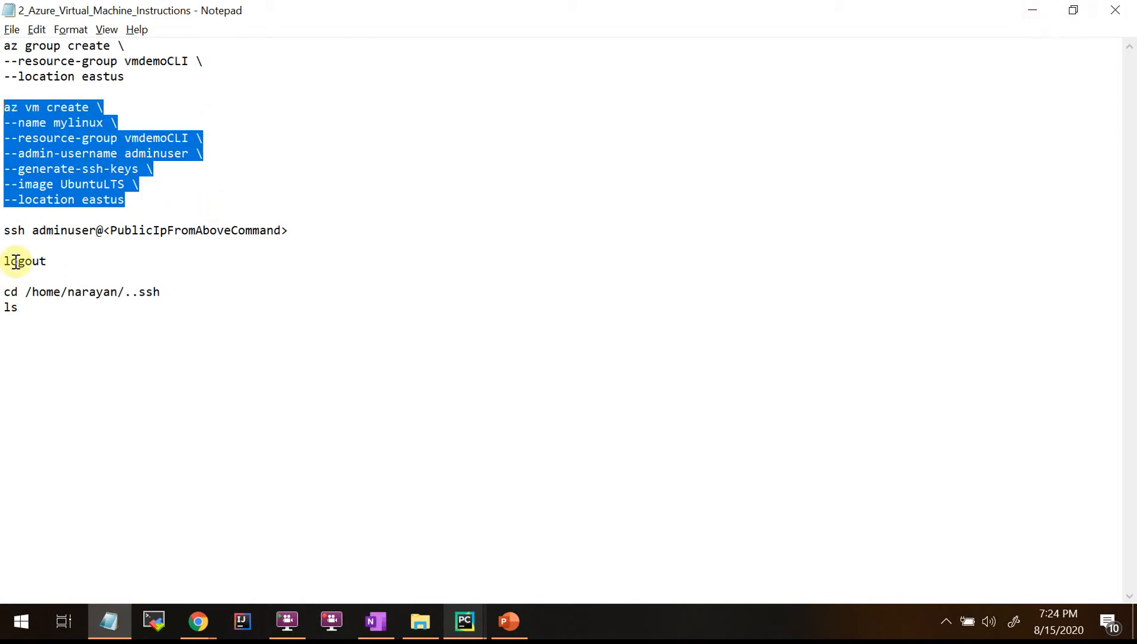
left_click(156, 200)
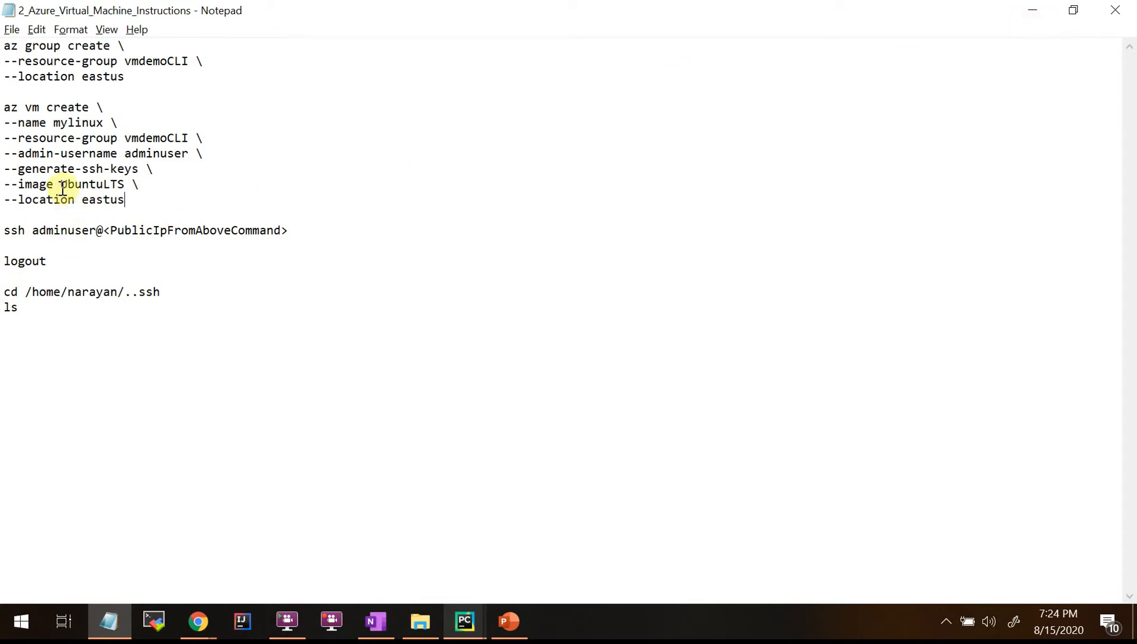
left_click_drag(61, 186, 110, 189)
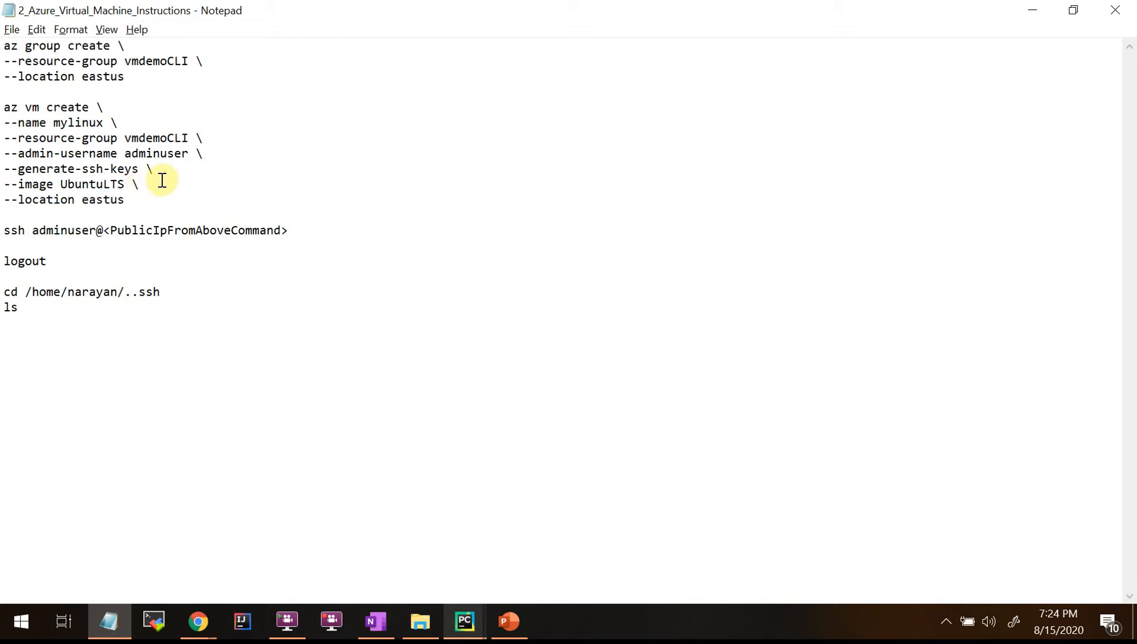
left_click_drag(172, 168, 2, 168)
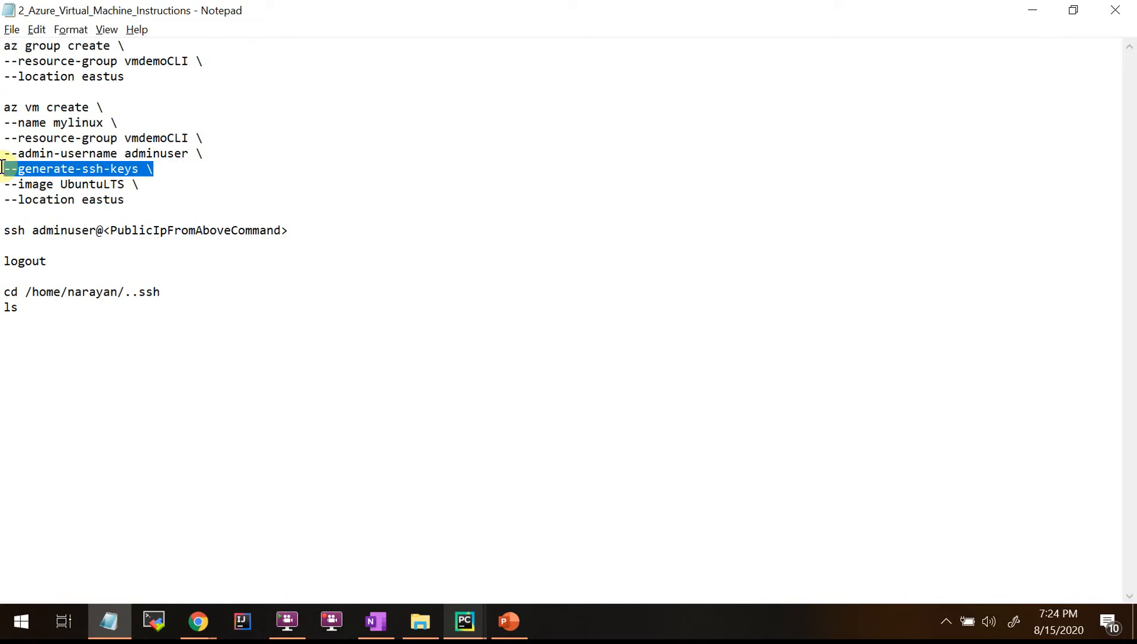
left_click(188, 177)
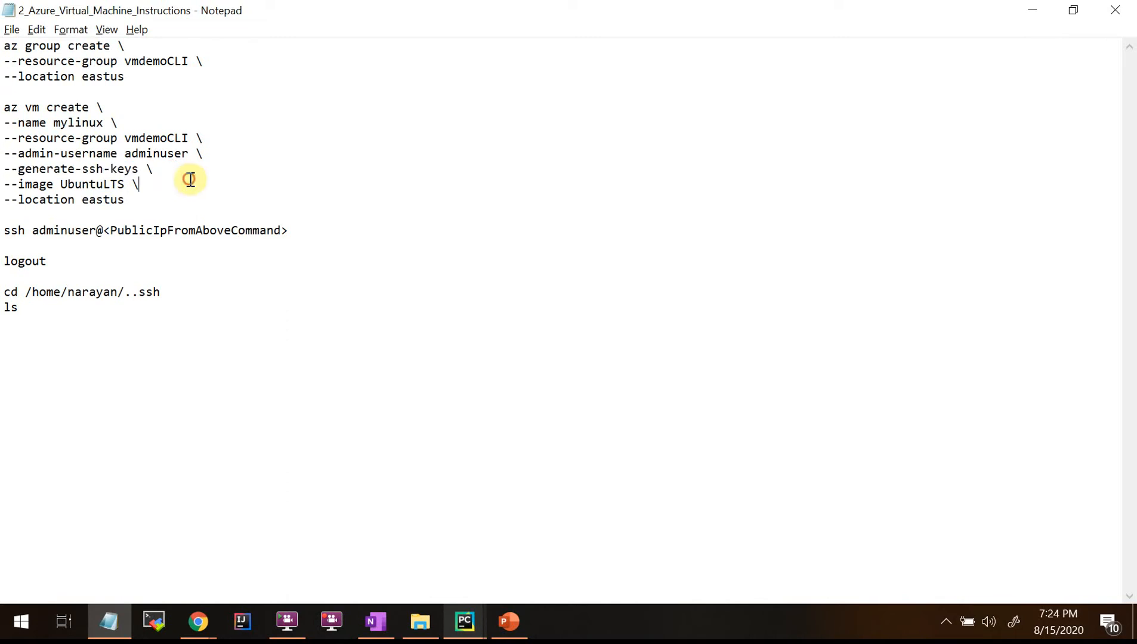
key("shift+Home")
left_click(213, 210)
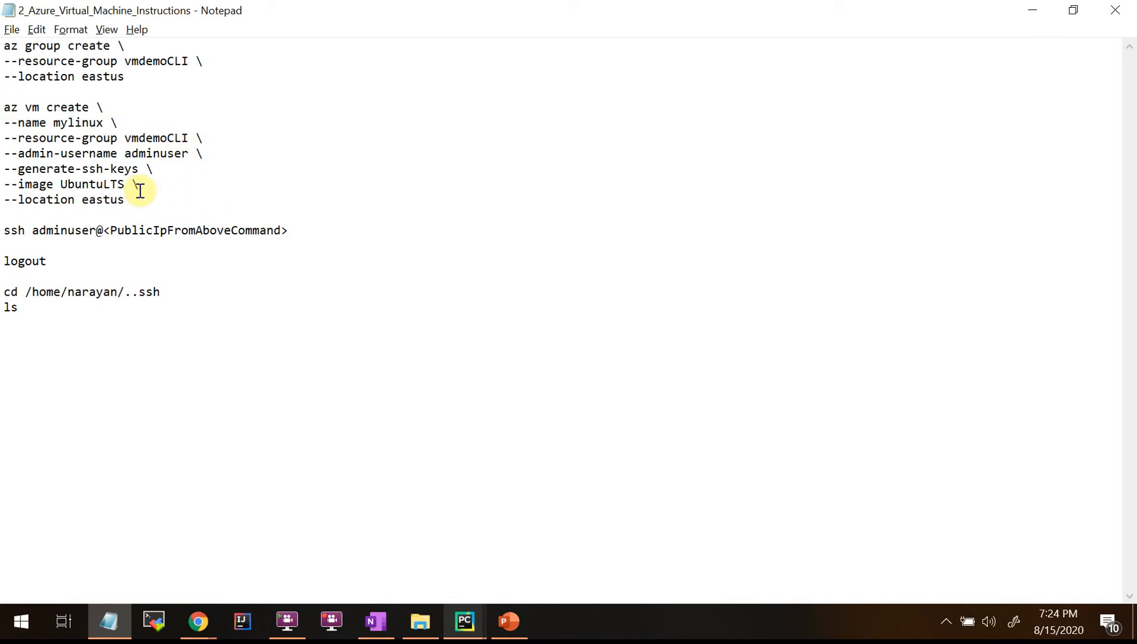
mouse_move(162, 170)
left_mouse_down()
mouse_move(7, 169)
mouse_move(63, 185)
mouse_move(147, 185)
left_mouse_up()
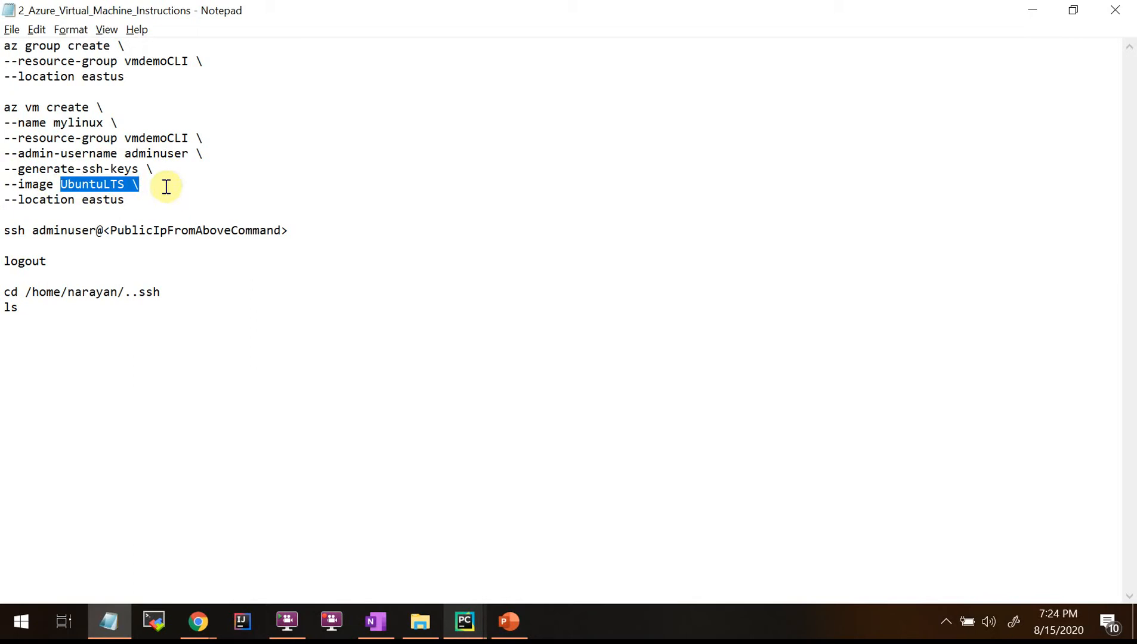
left_click_drag(156, 186, 9, 164)
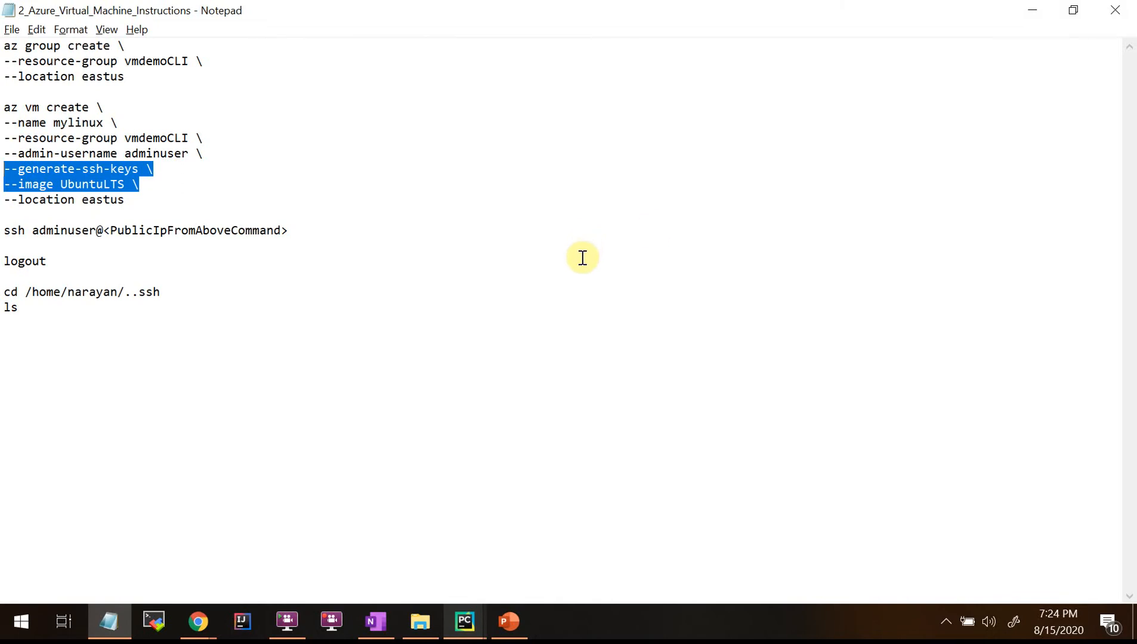
left_click(198, 173)
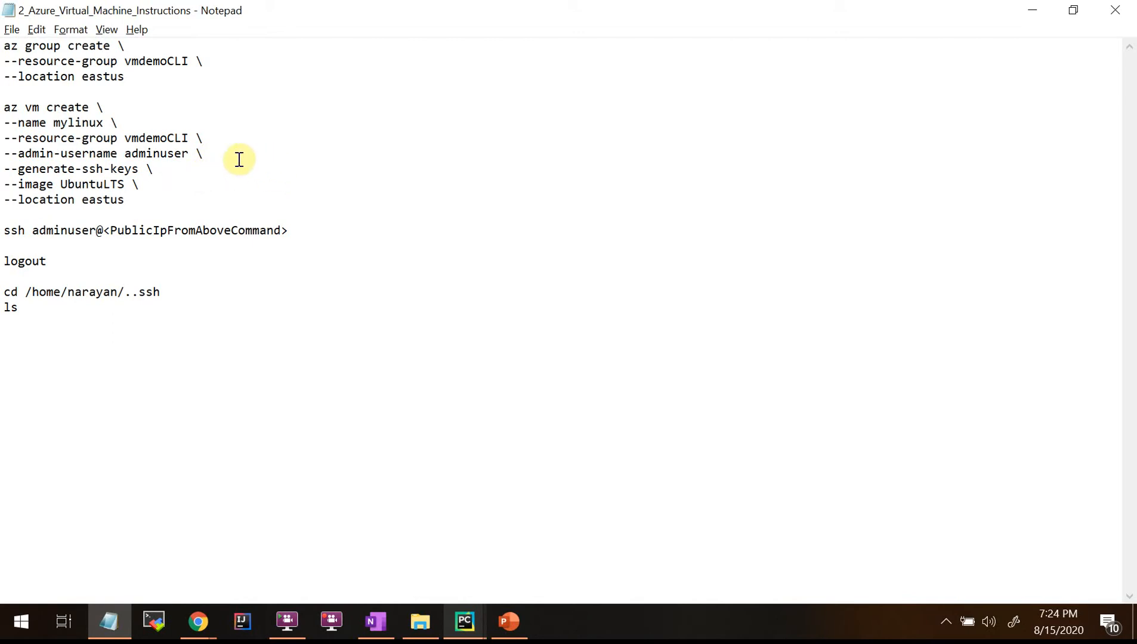
left_click(1031, 10)
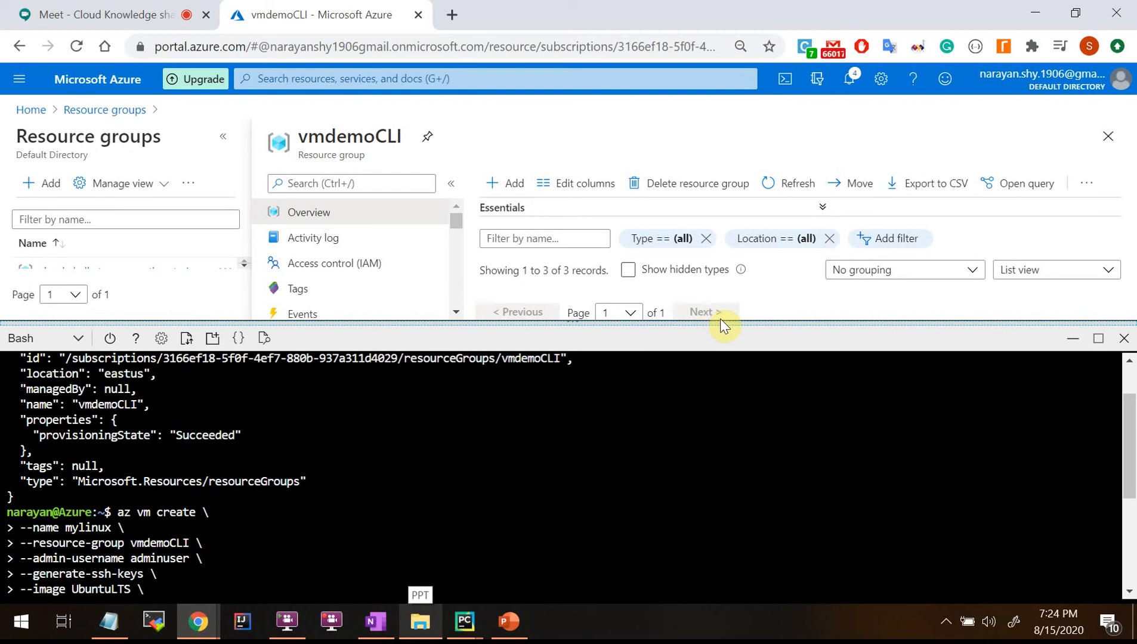
Enlarge the Cloud Shell terminal to see the az vm create output, then return to Notepad.
left_click_drag(728, 320, 728, 192)
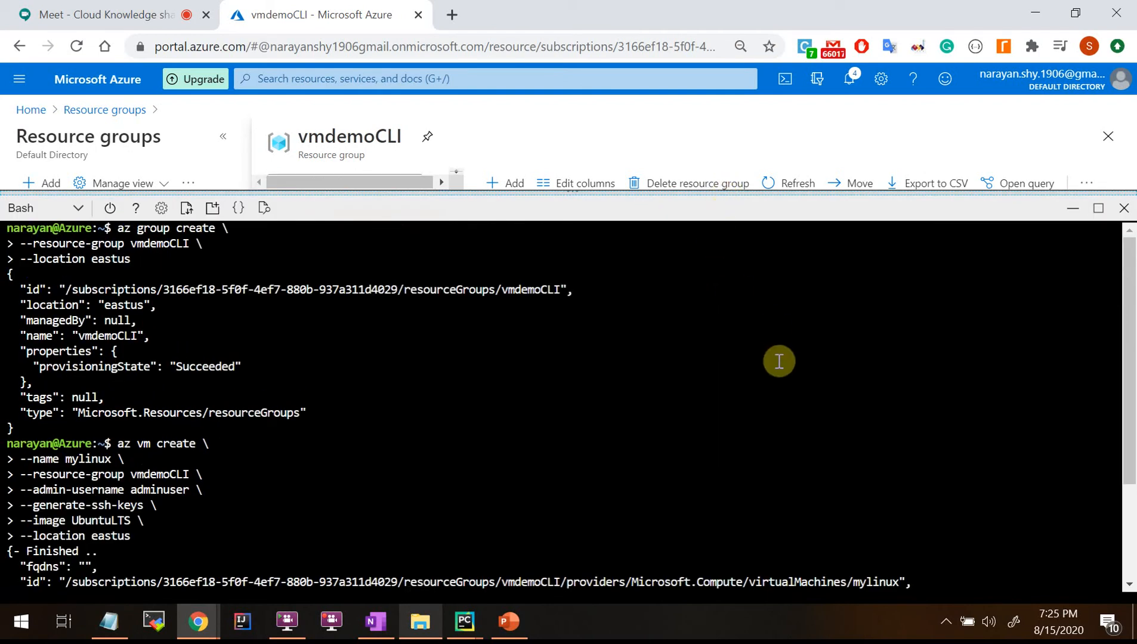
key("alt+Tab")
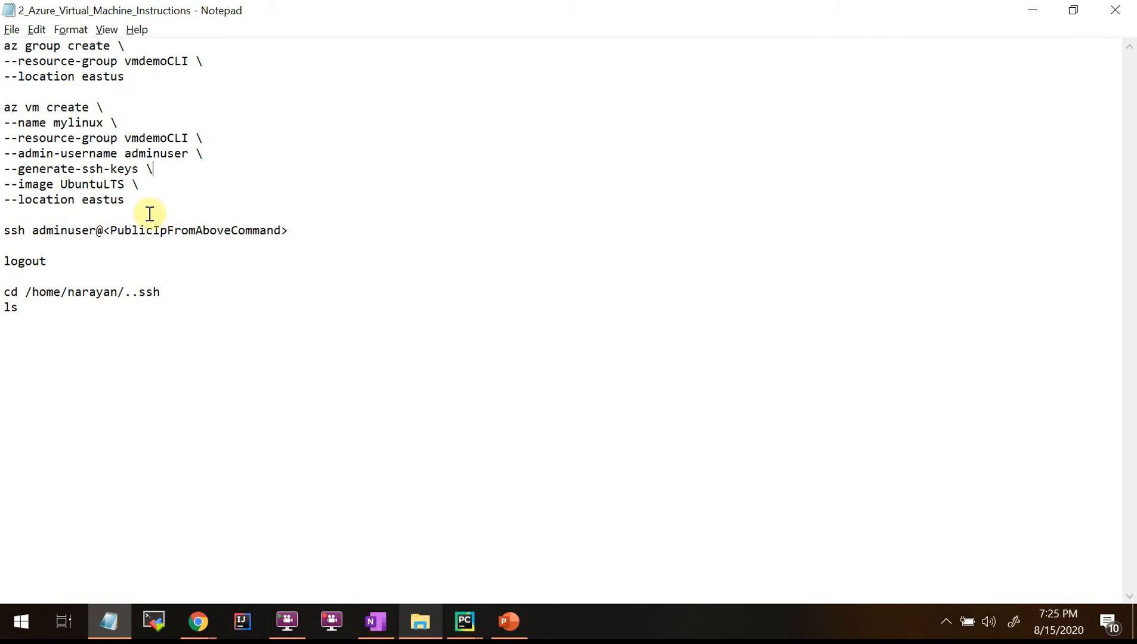
Highlight the --location eastus lines of az group create and az vm create, then minimize Notepad.
left_click(143, 79)
left_click_drag(129, 79, 3, 80)
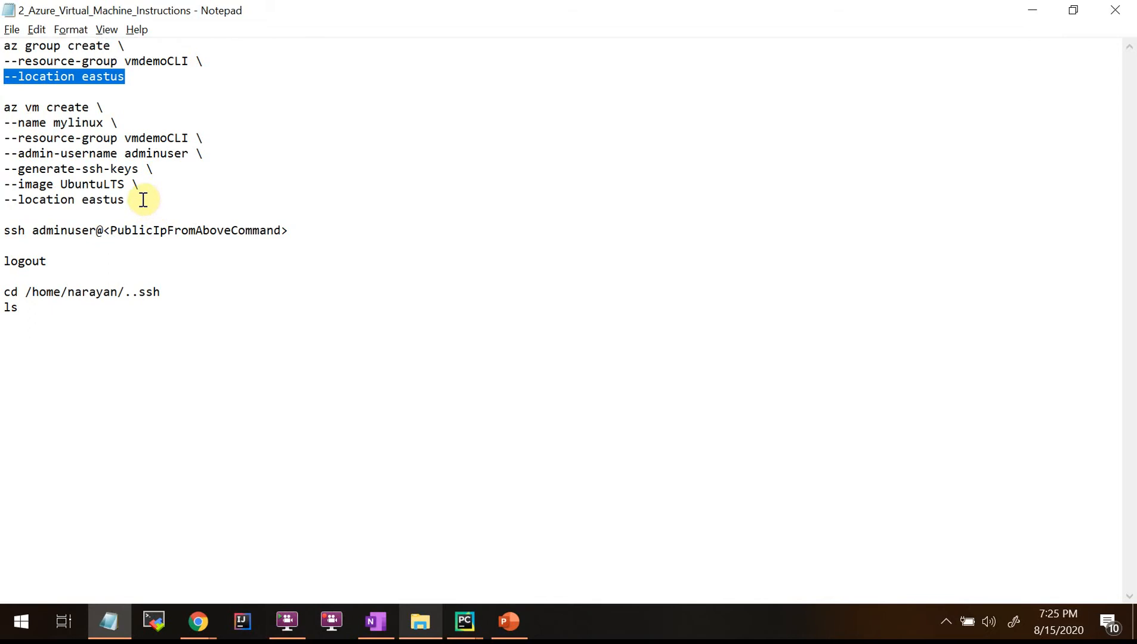
left_click_drag(143, 199, 2, 203)
left_click(203, 213)
left_click_drag(142, 200, 3, 198)
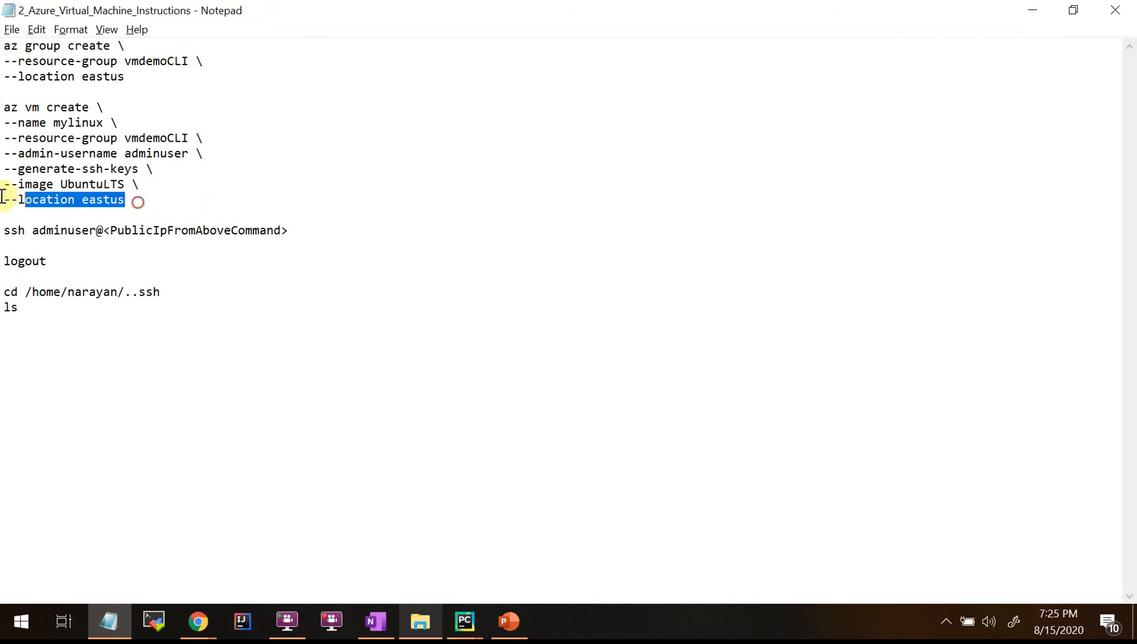
left_click(652, 393)
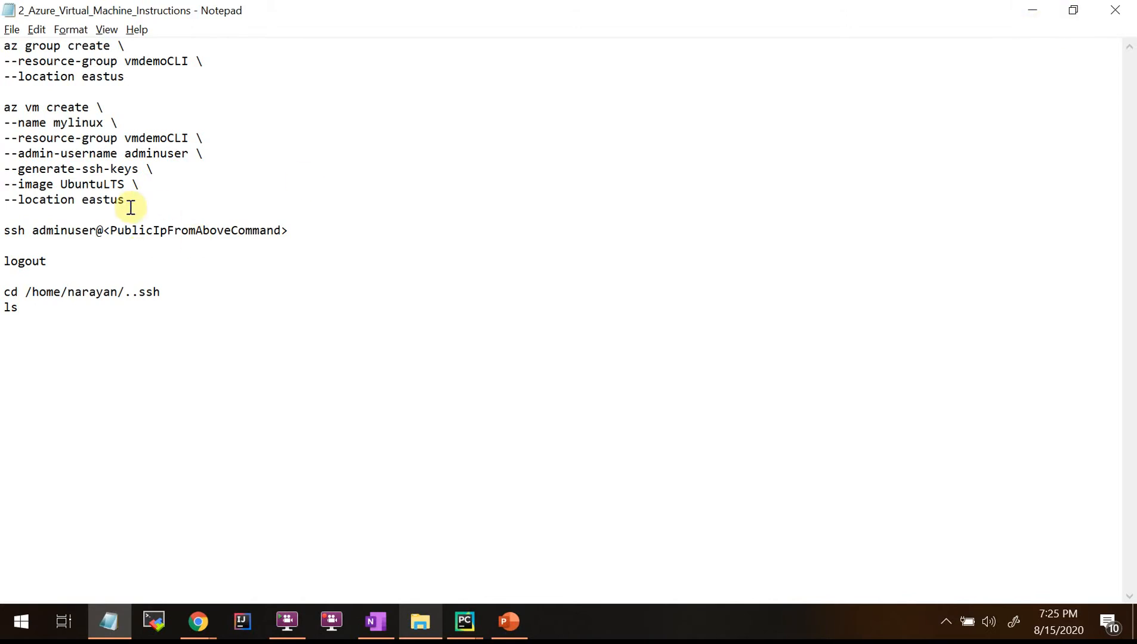
left_click_drag(150, 197, 4, 199)
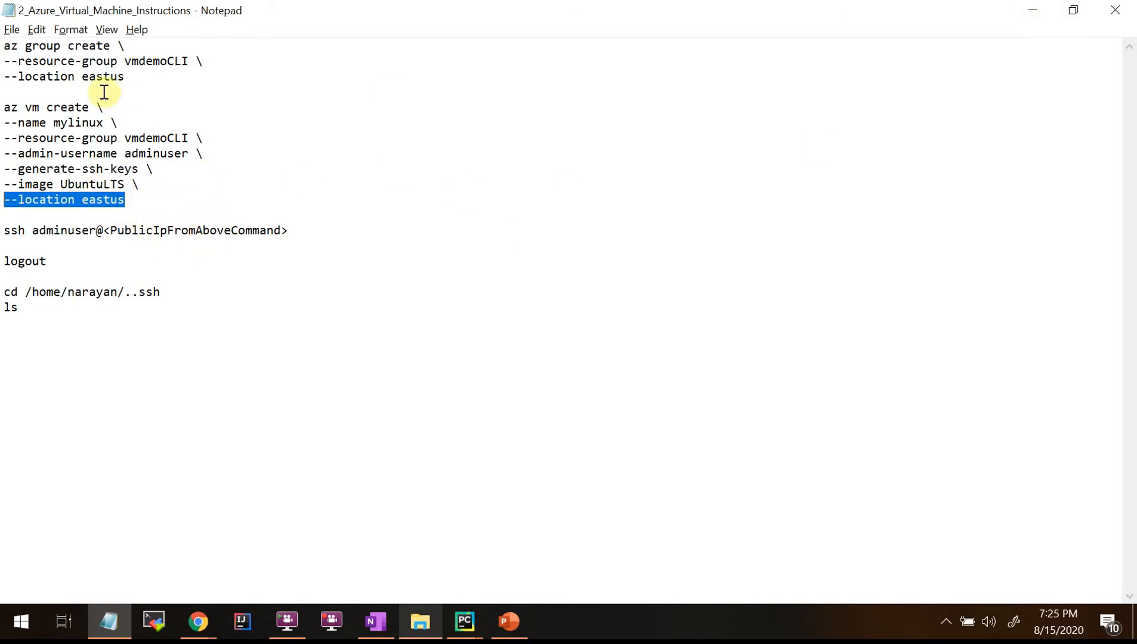
left_click_drag(144, 76, 2, 41)
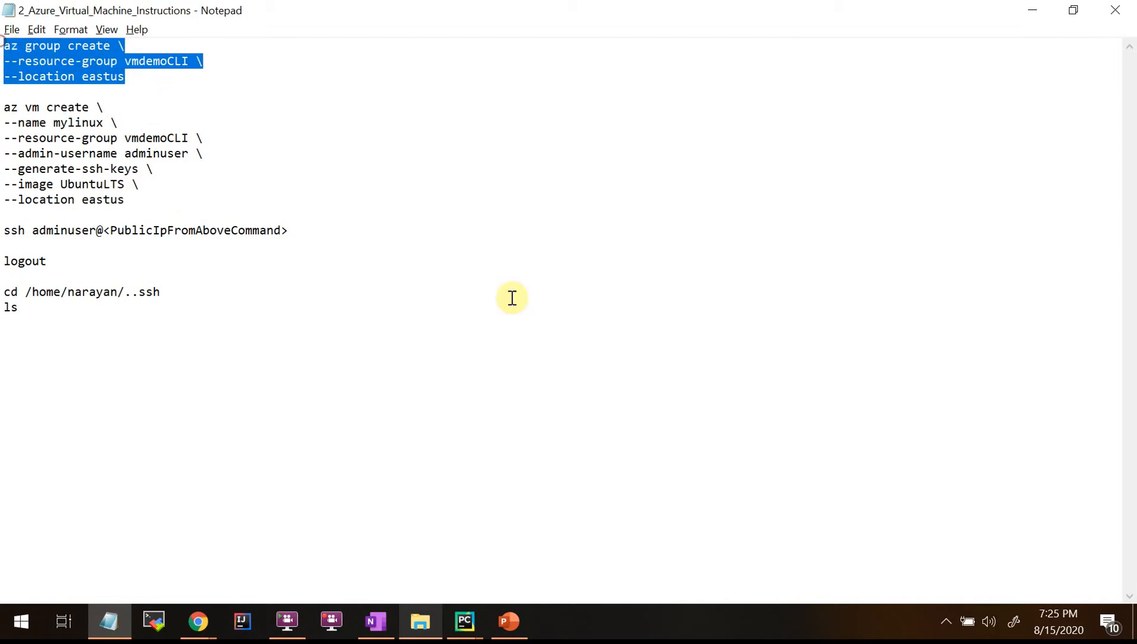
left_click(1036, 16)
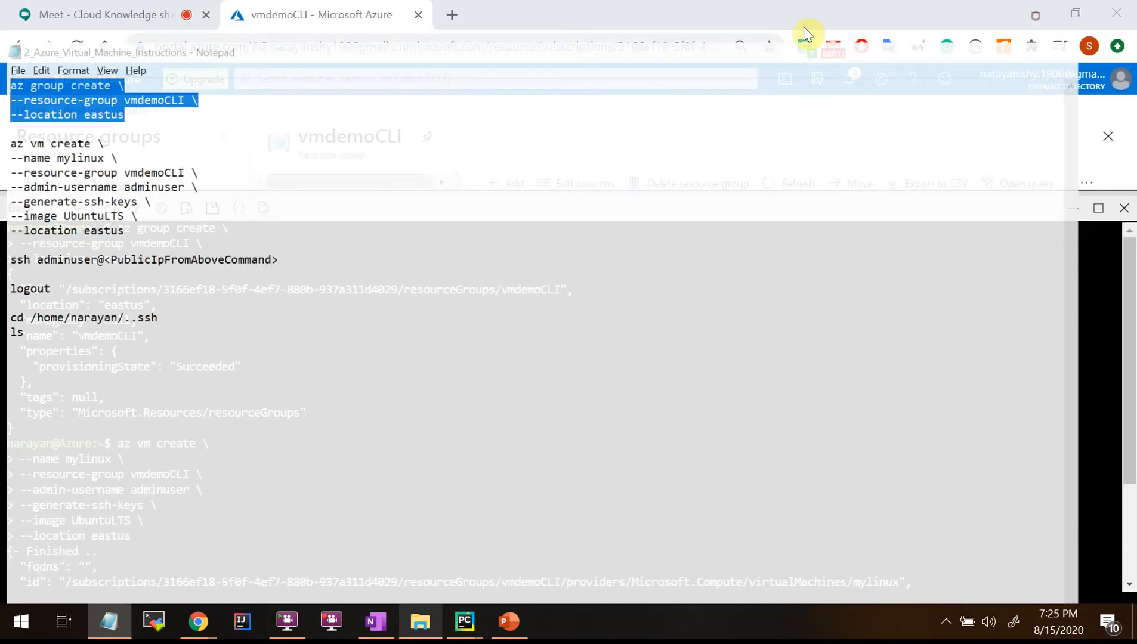
Copy the VM's public IP address from the az vm create output.
scroll(614, 334, "down", 3)
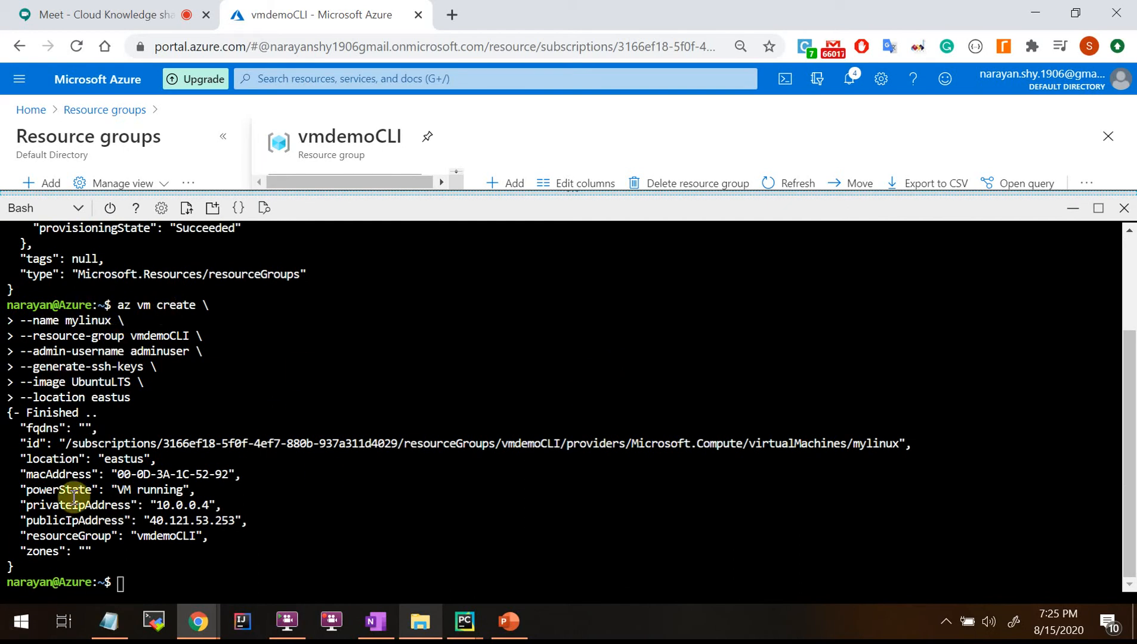
left_click_drag(8, 412, 325, 538)
left_click(164, 524)
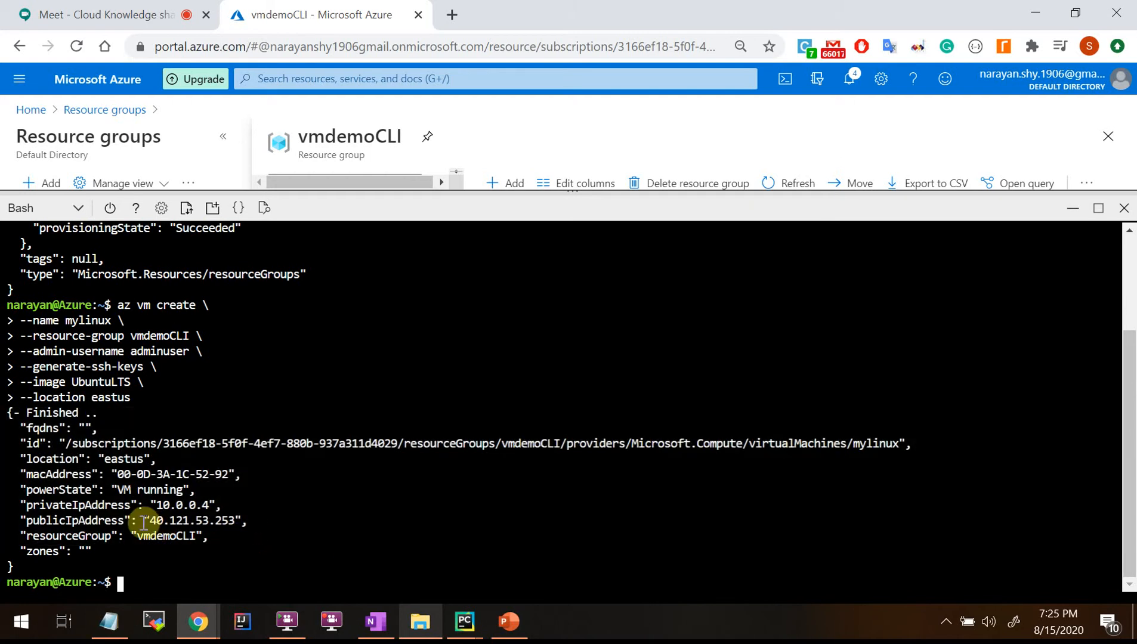
left_click_drag(154, 521, 232, 523)
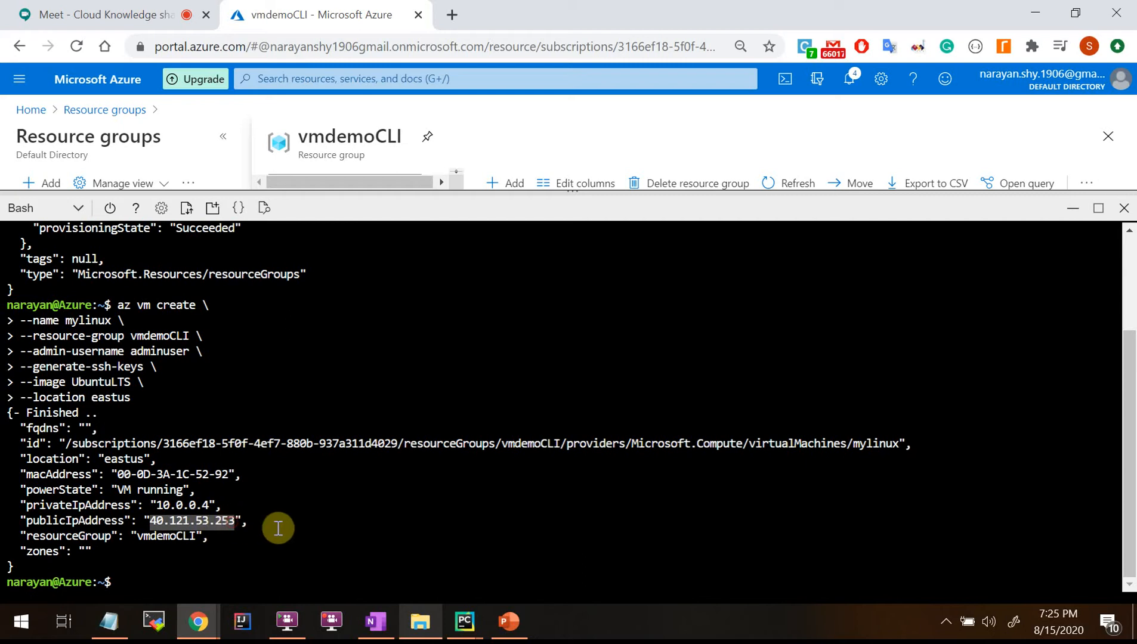
right_click(206, 522)
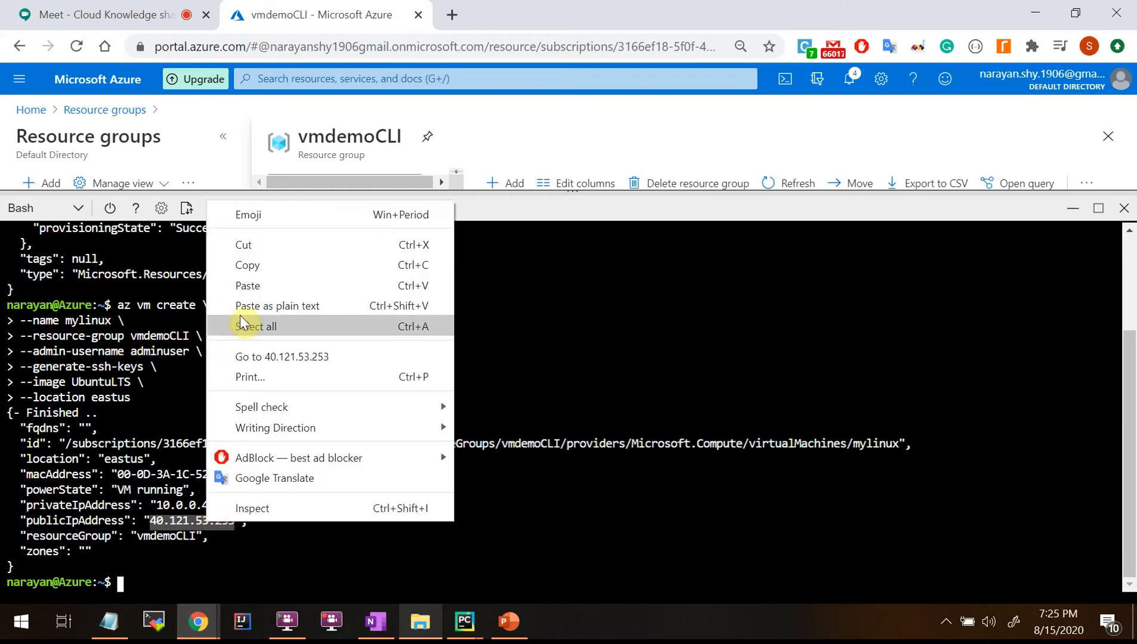
left_click(246, 269)
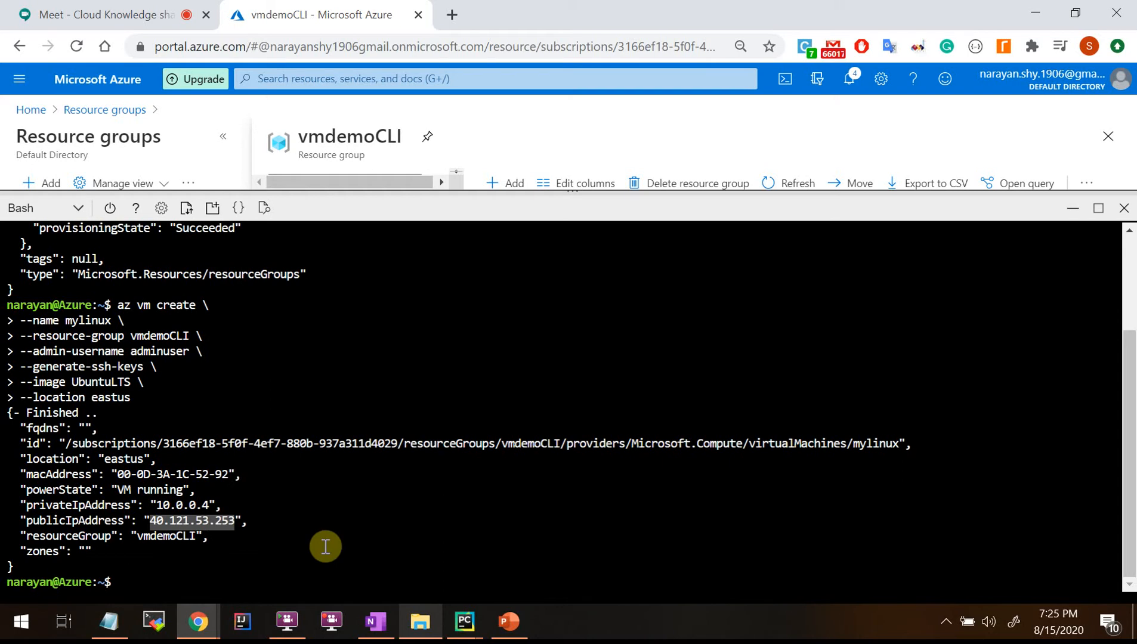
type("ssh")
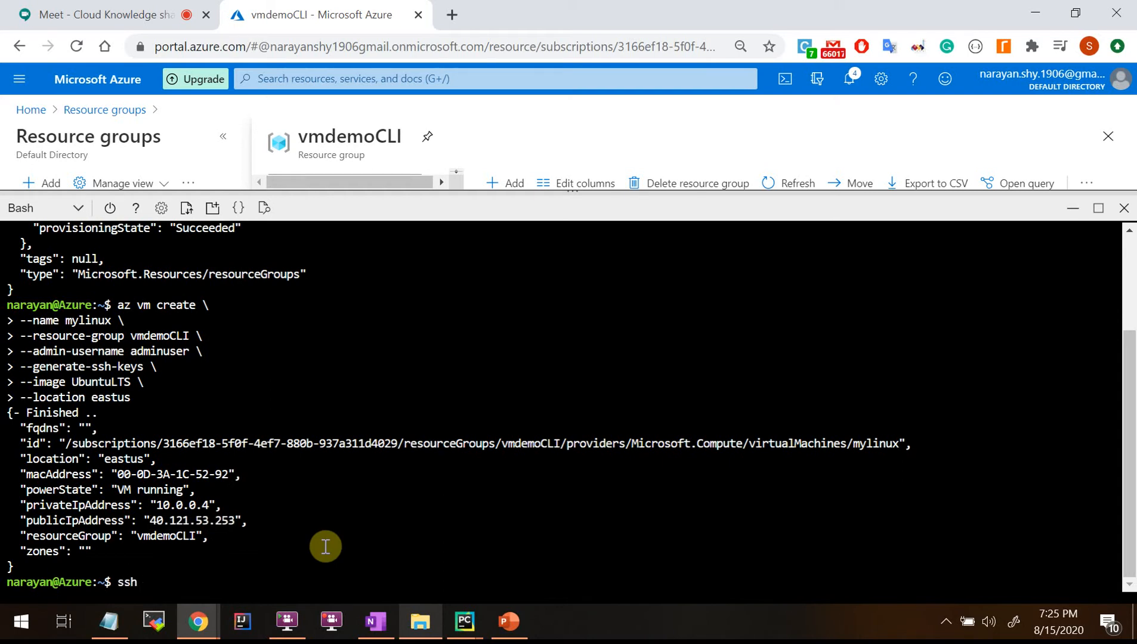
left_click_drag(131, 351, 170, 351)
left_click(190, 582)
type("adminuser@")
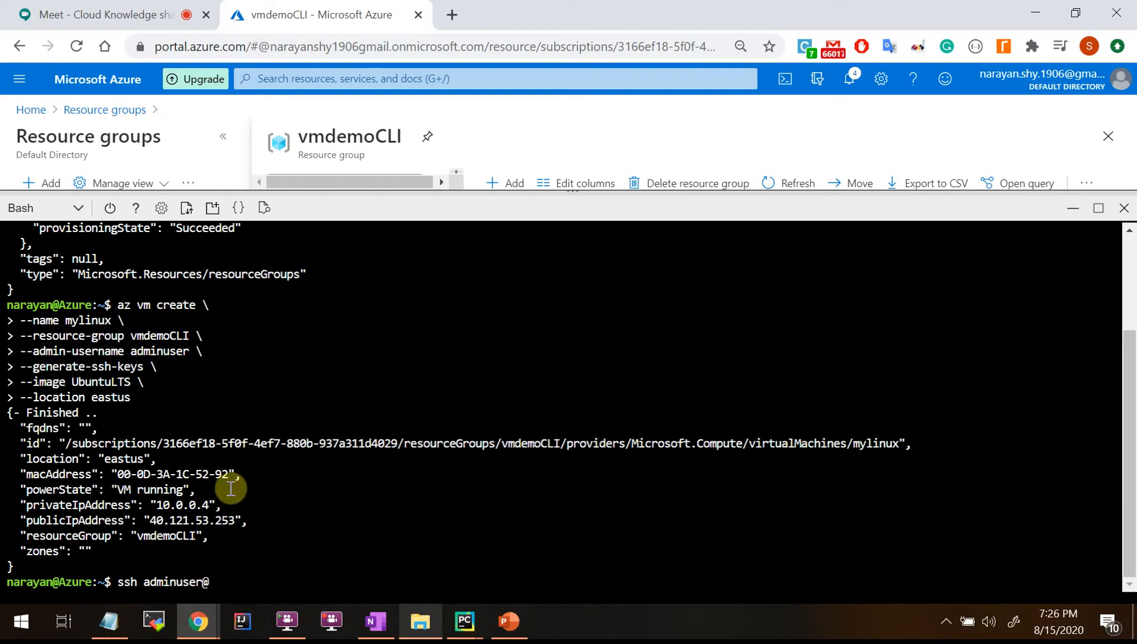
left_click_drag(150, 520, 234, 521)
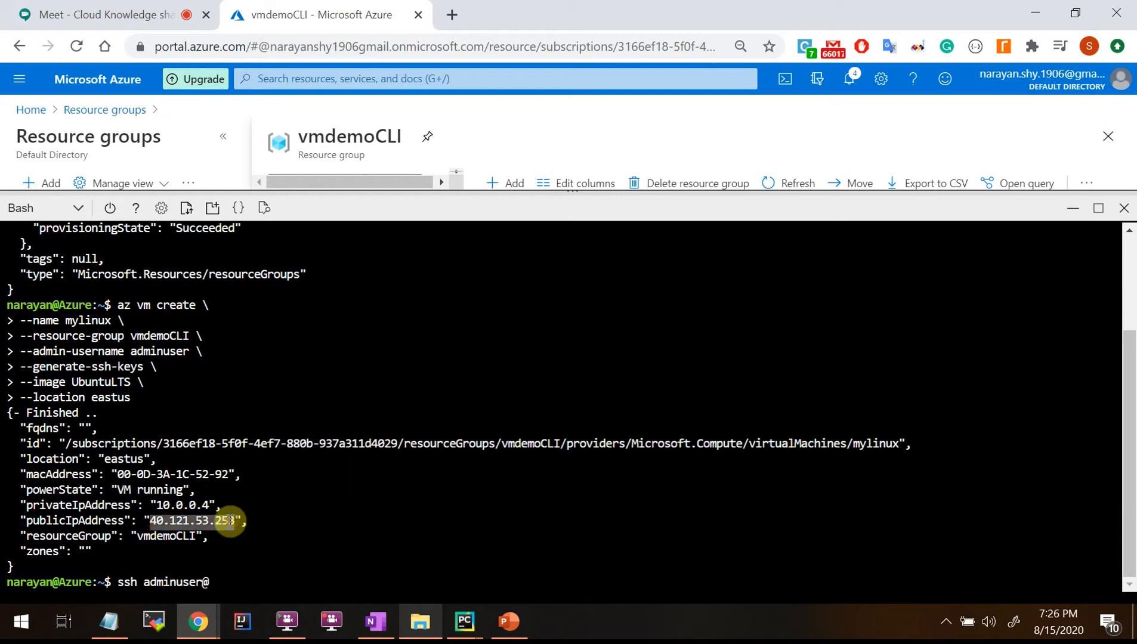
right_click(231, 524)
left_click(268, 267)
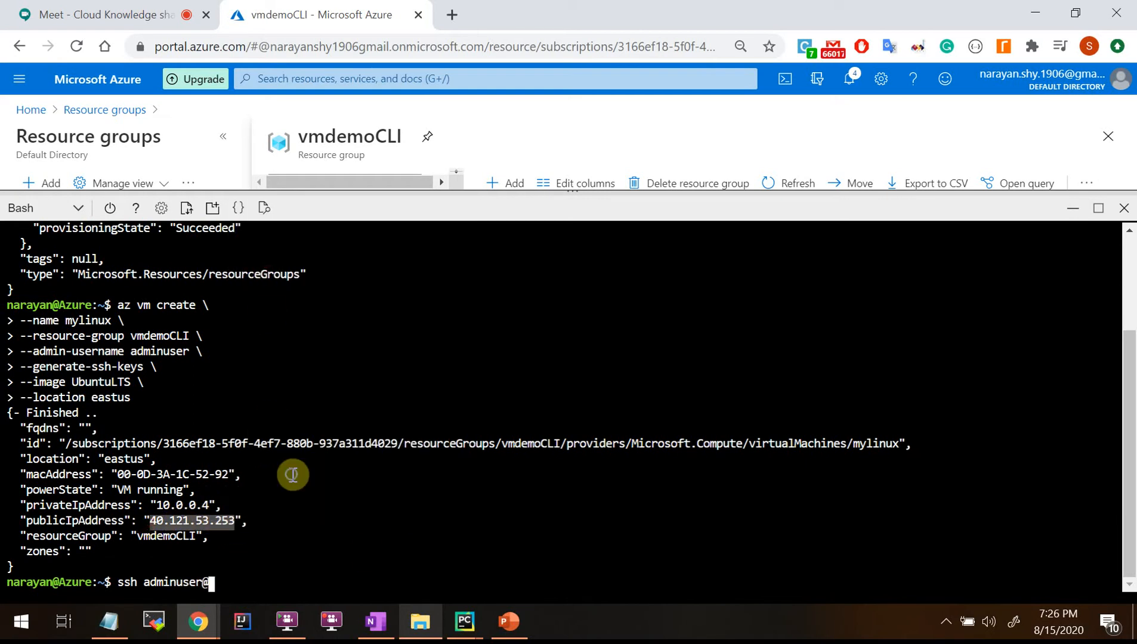
right_click(292, 475)
left_click(338, 237)
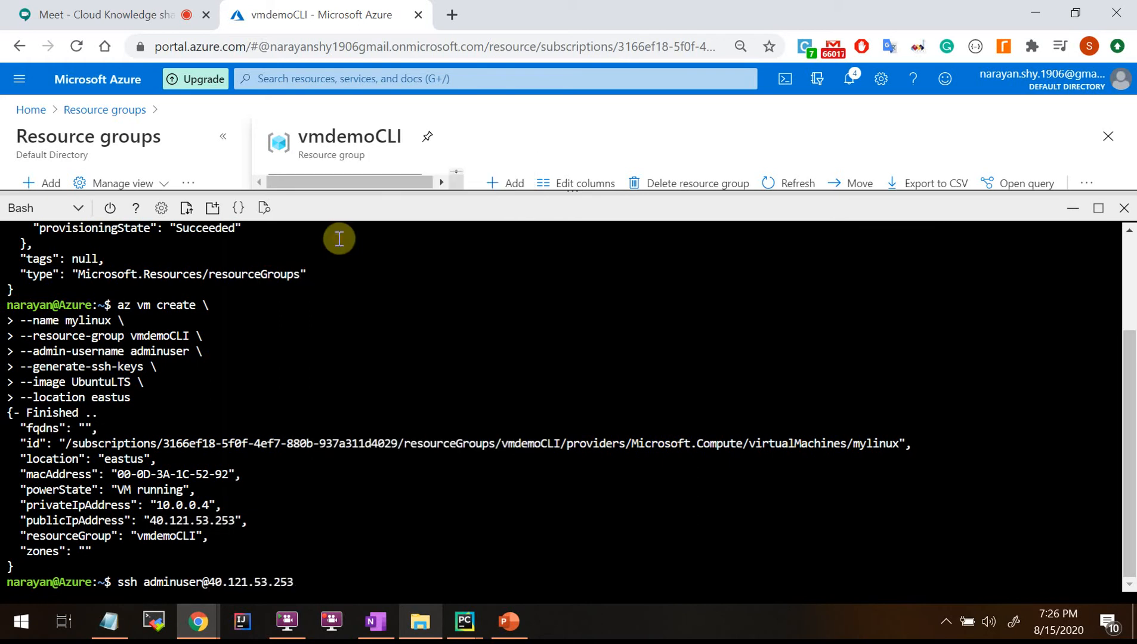
key("Return")
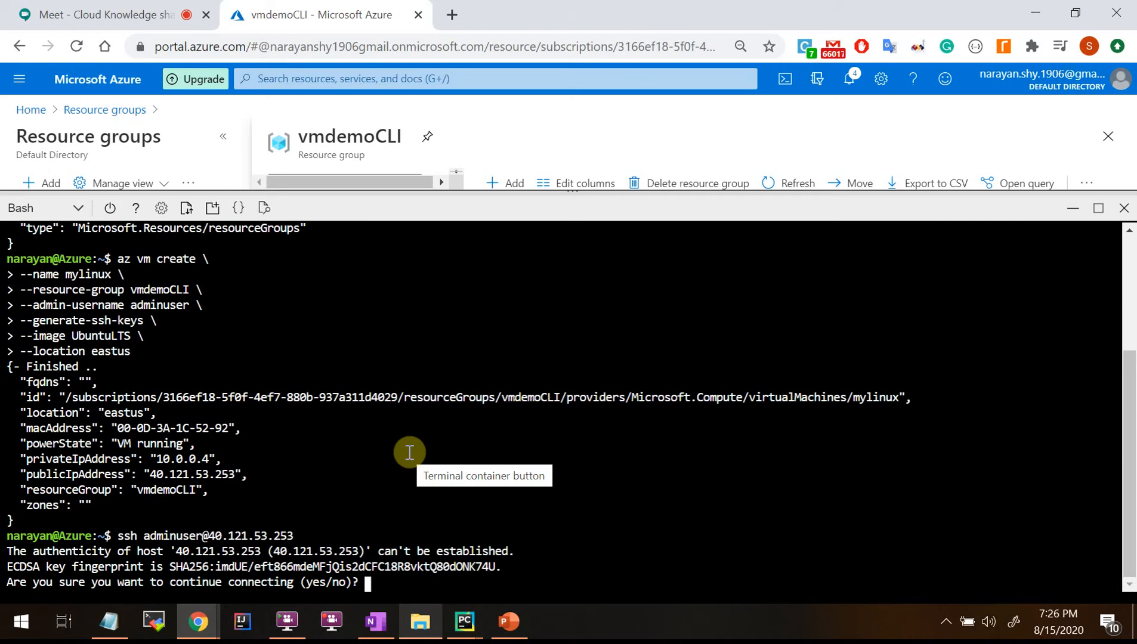
Accept the VM's host key, then run pwd and ls in the home directory.
type("yes")
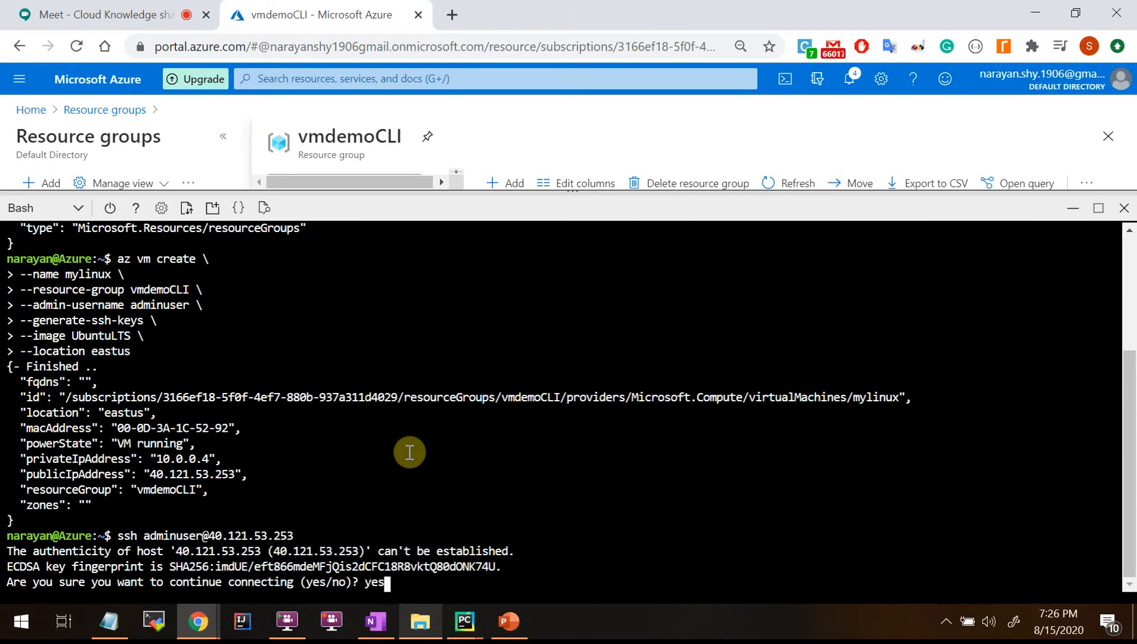
key("Return")
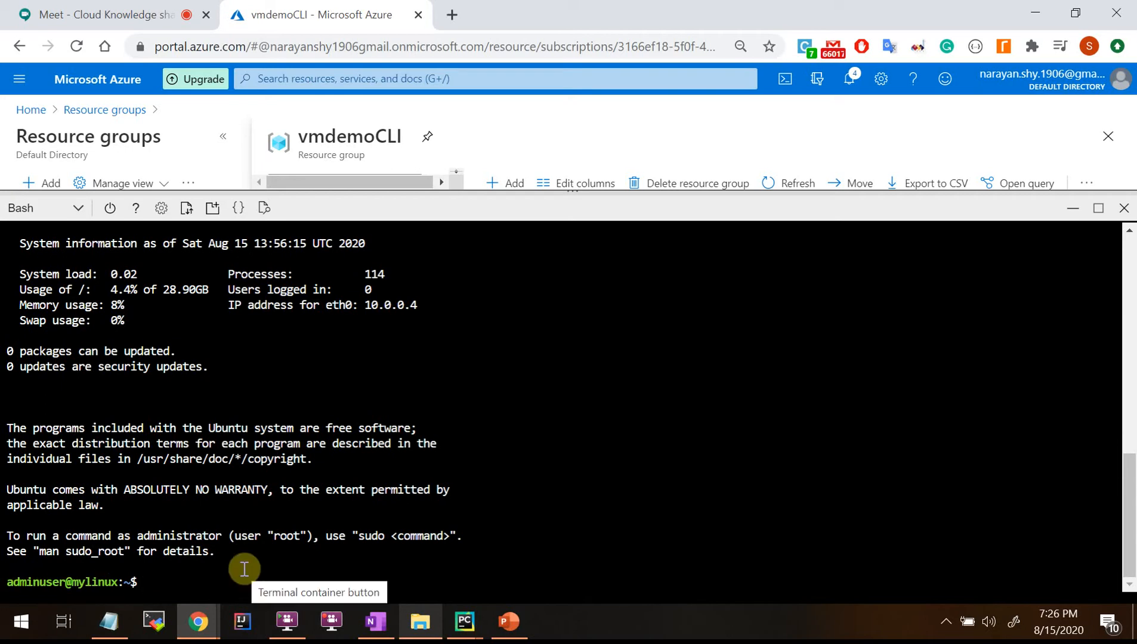
type("pwd")
key("Return")
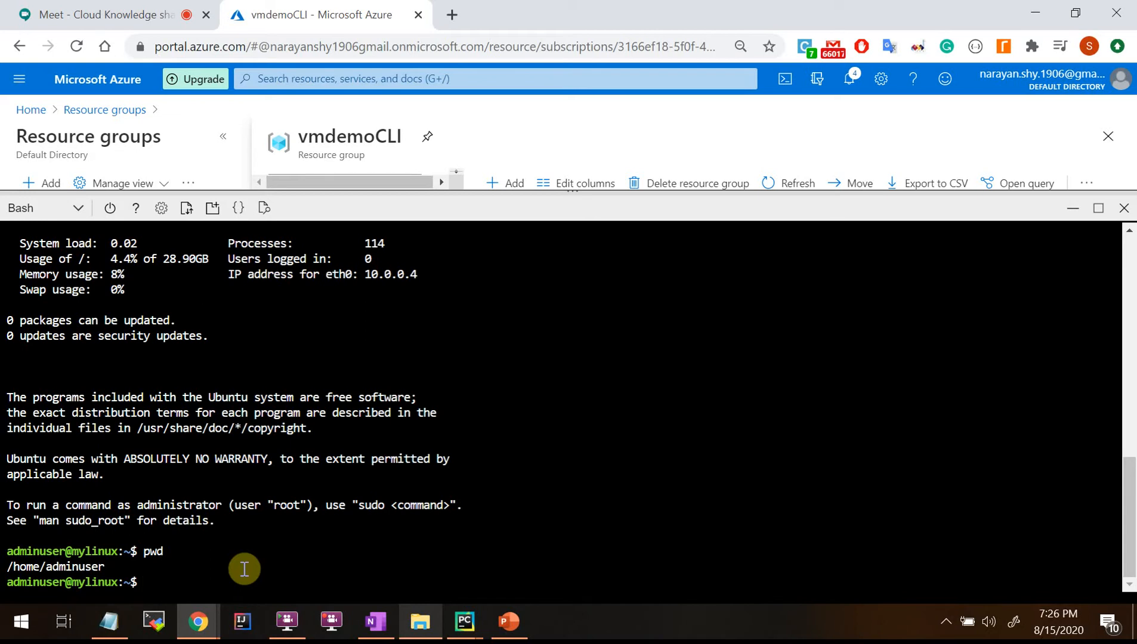
type("ls")
key("Return")
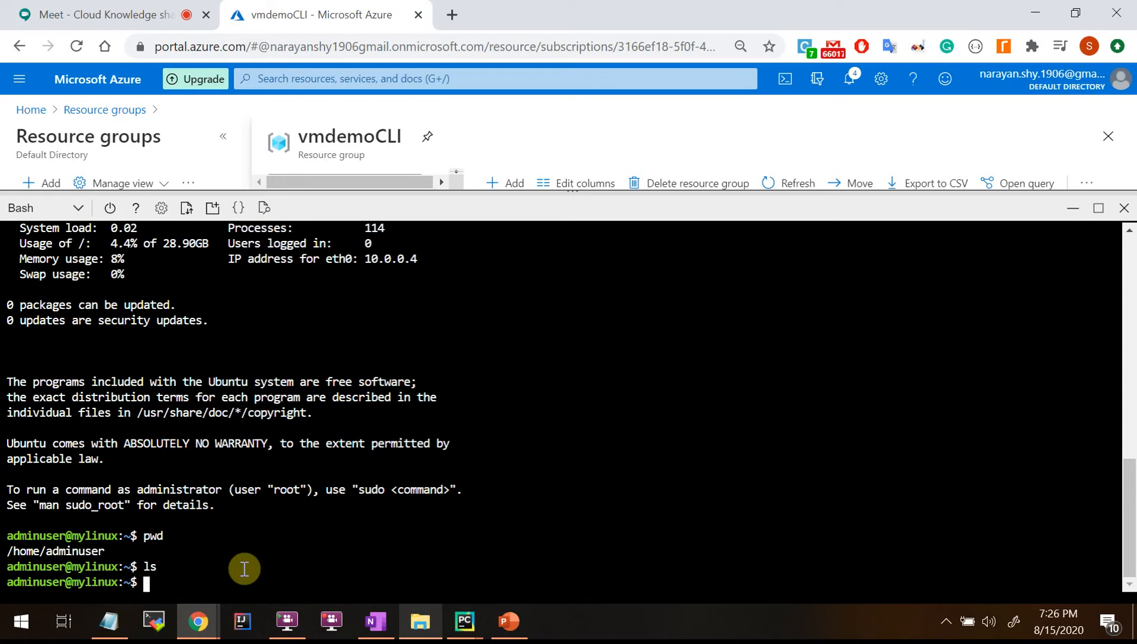
Switch to root with sudo su and confirm the directory with pwd.
left_click_drag(359, 490, 449, 491)
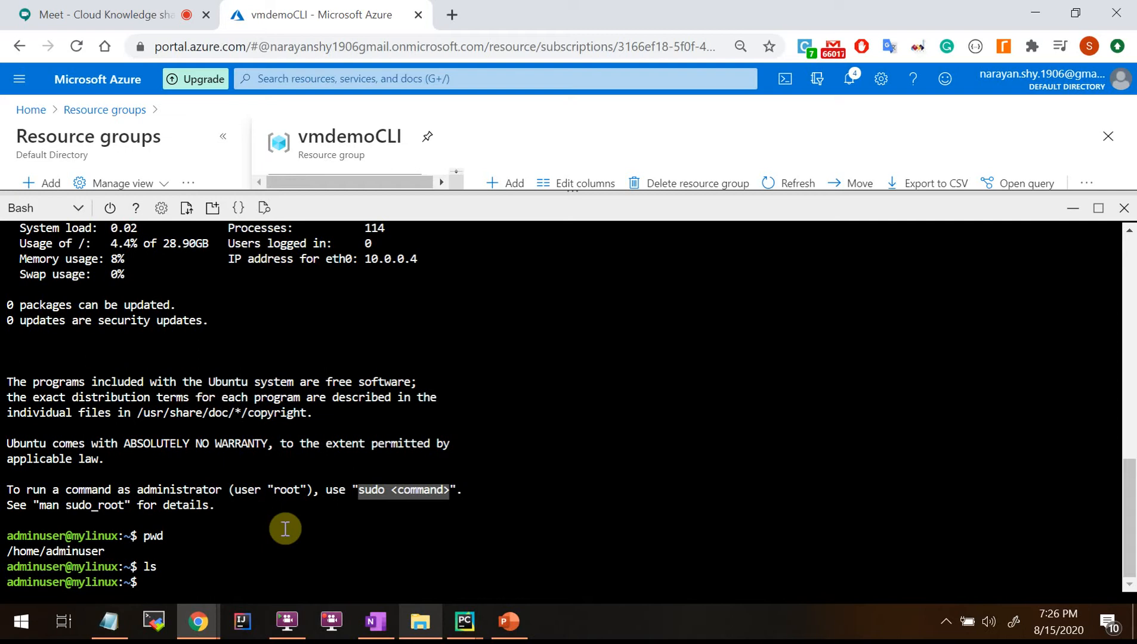
left_click(286, 527)
type("sudo su")
key("Return")
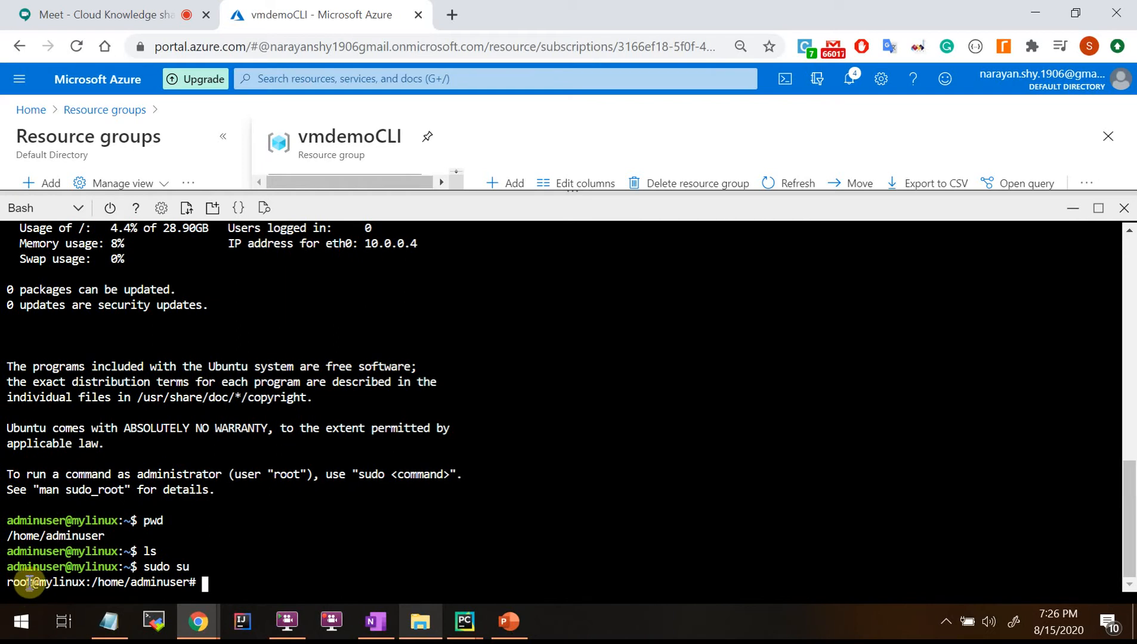
left_click_drag(29, 583, 6, 587)
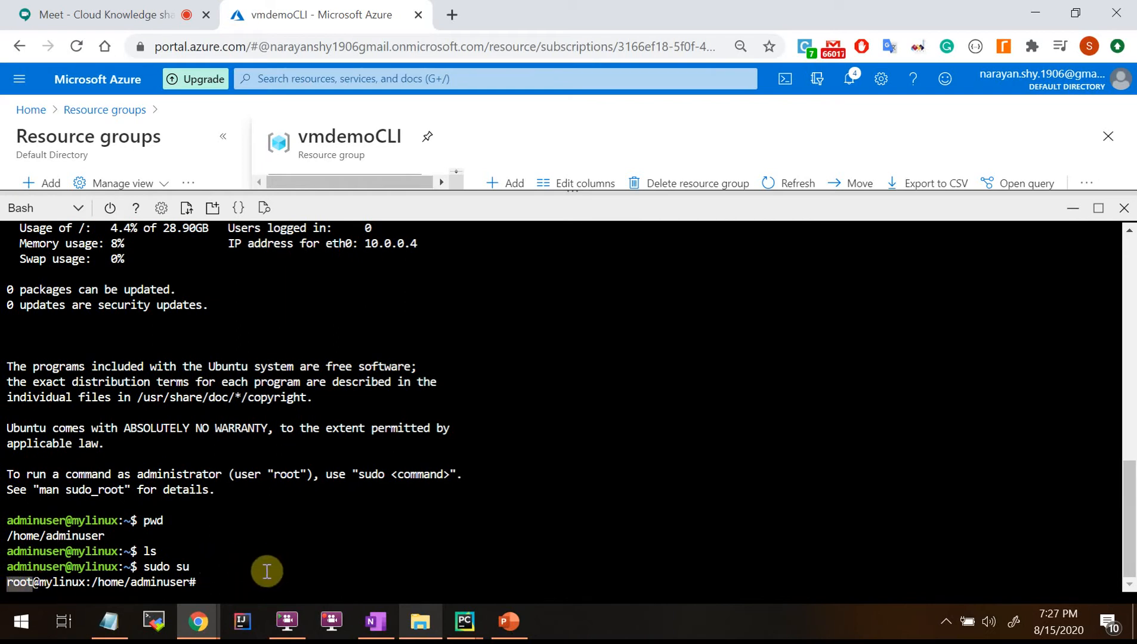
type("pwd")
key("Return")
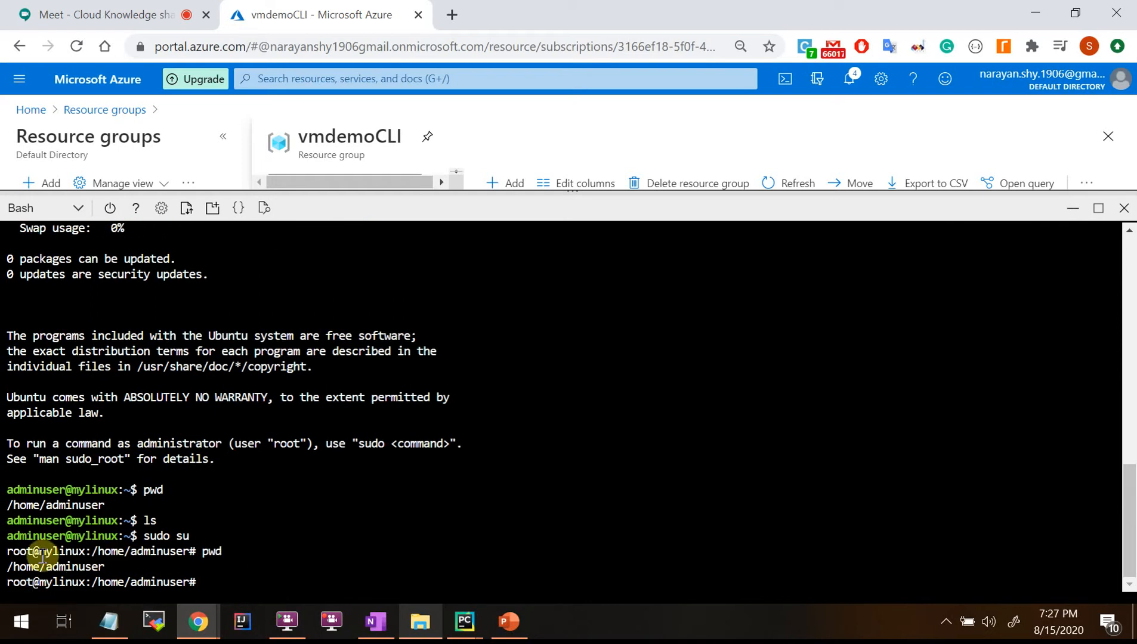
left_click_drag(34, 553, 7, 553)
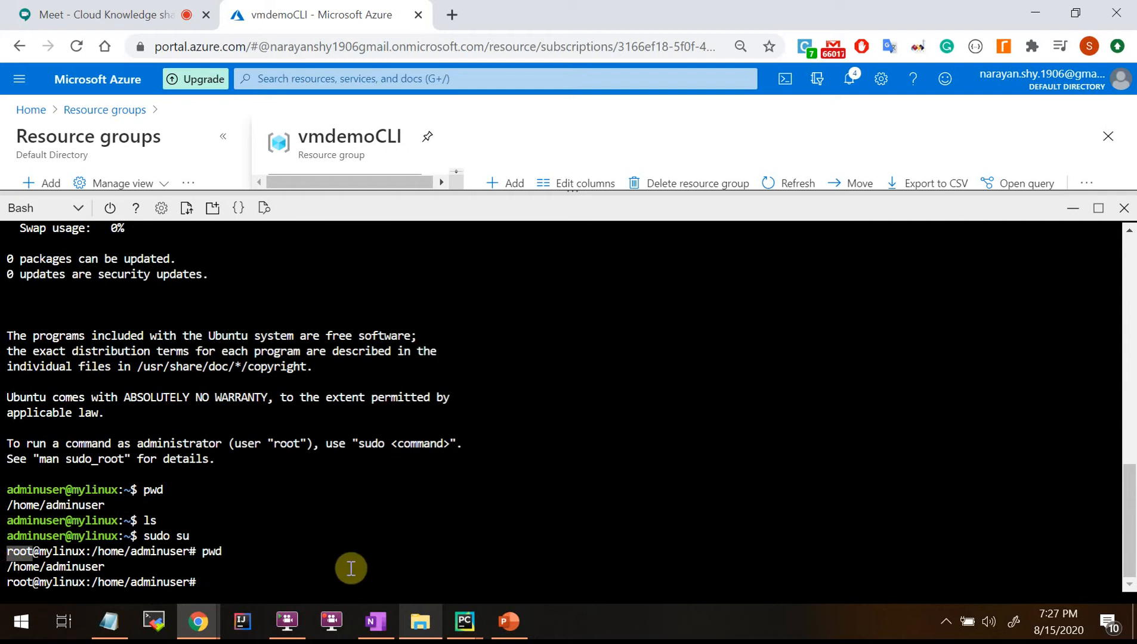
Exit the root shell, log out of mylinux, and check Cloud Shell's current directory.
type("exit")
key("Return")
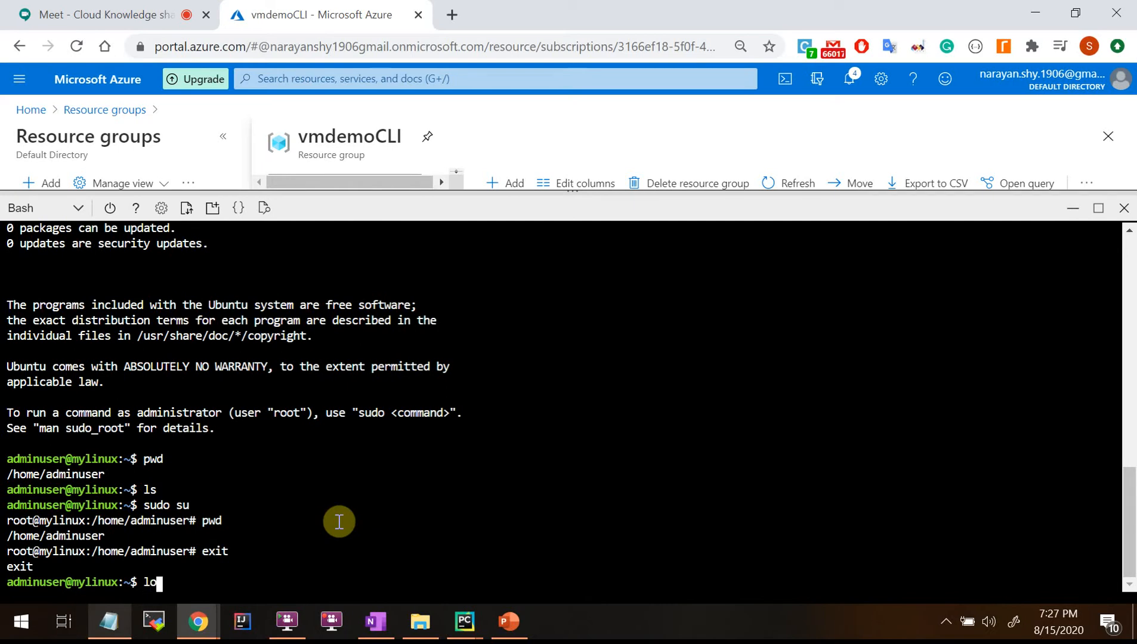
type("out")
key("Return")
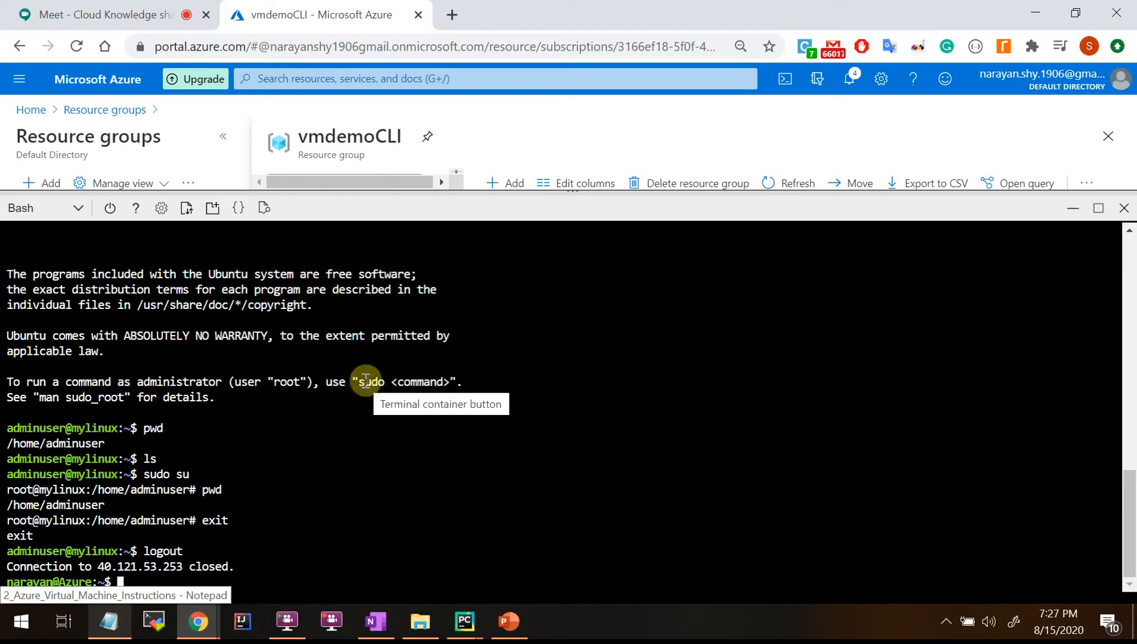
type("c")
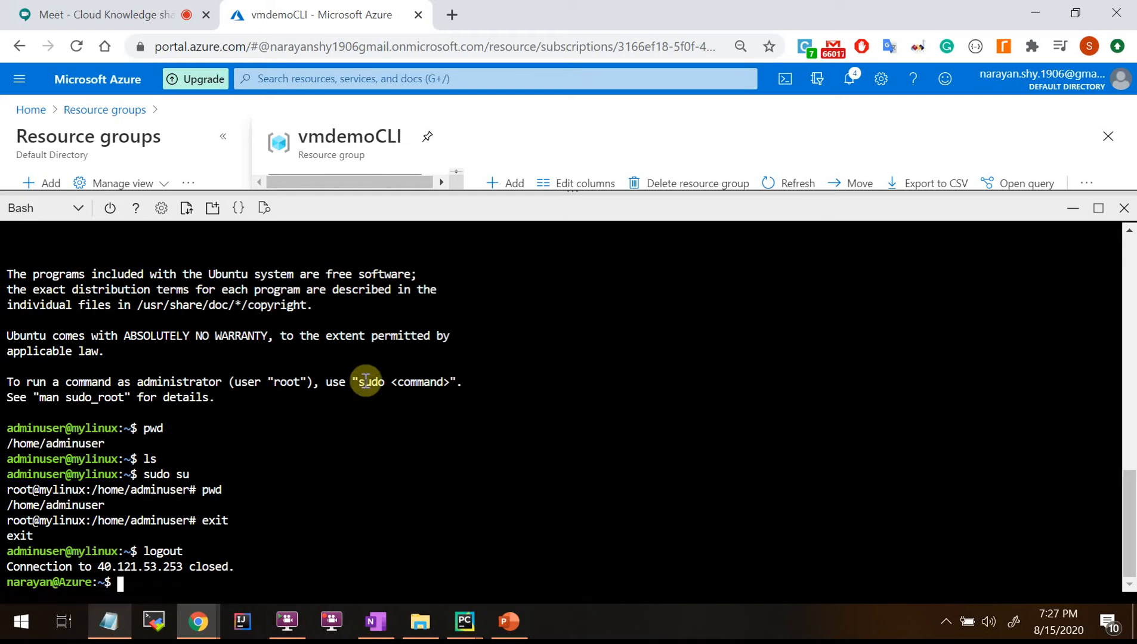
type("wd")
key("Return")
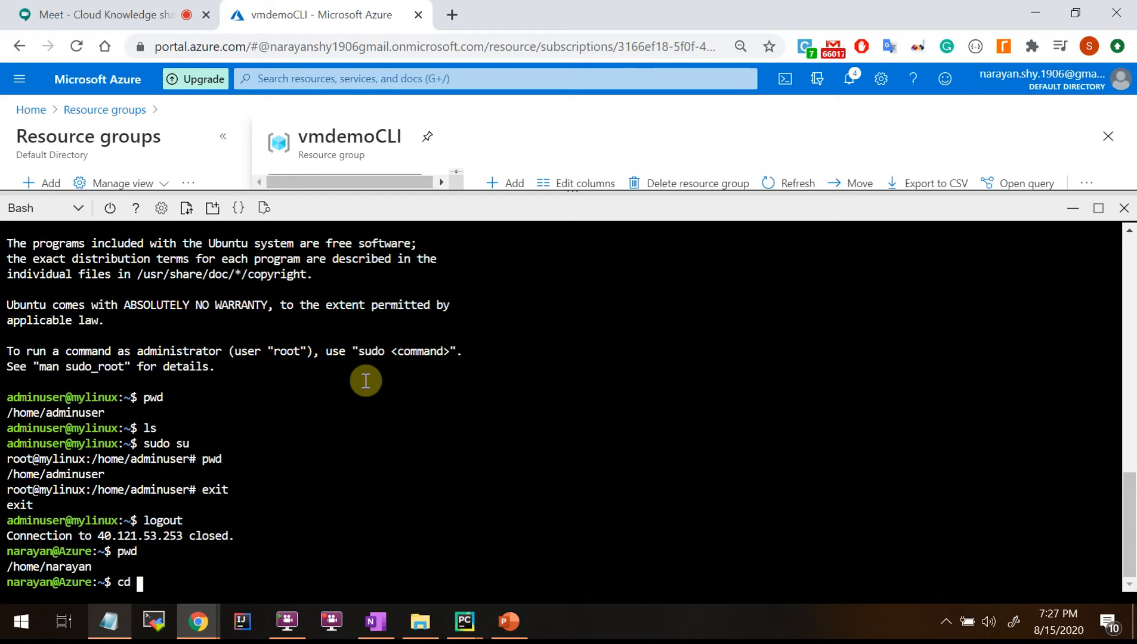
Enter the .ssh folder and list its id_rsa, id_rsa.pub and known_hosts files.
key("Return")
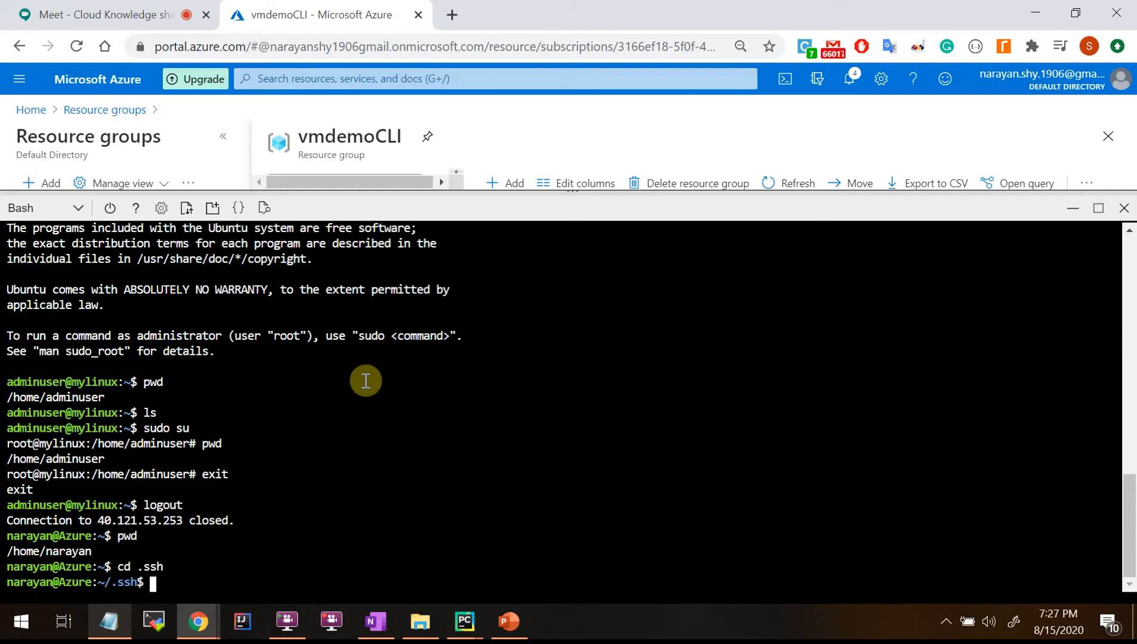
type("ls")
key("Return")
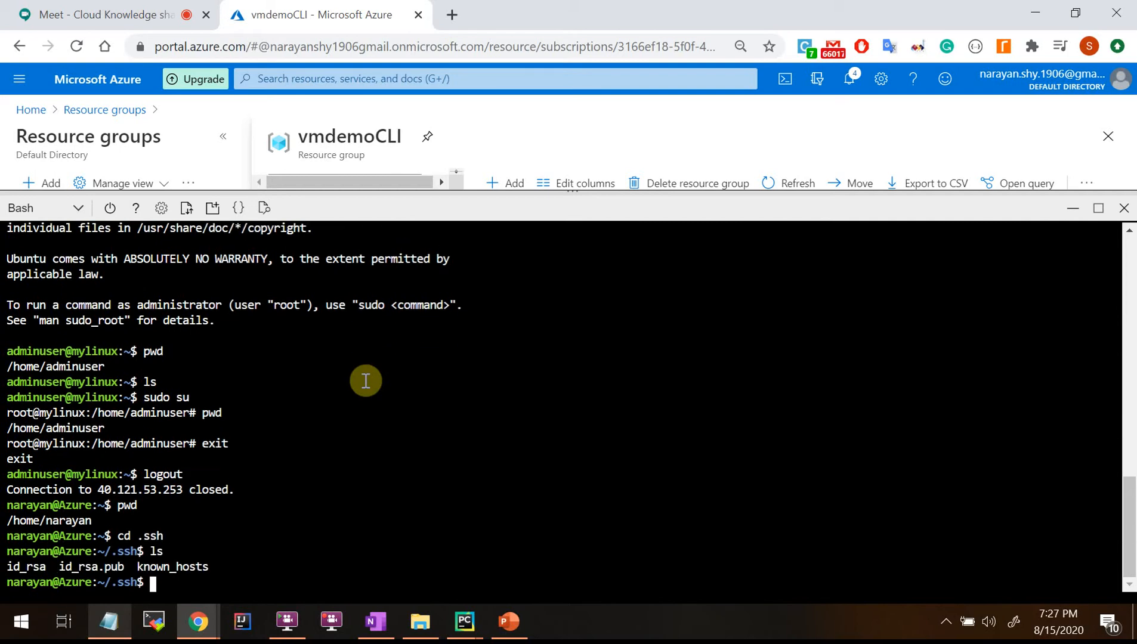
left_click_drag(10, 566, 131, 565)
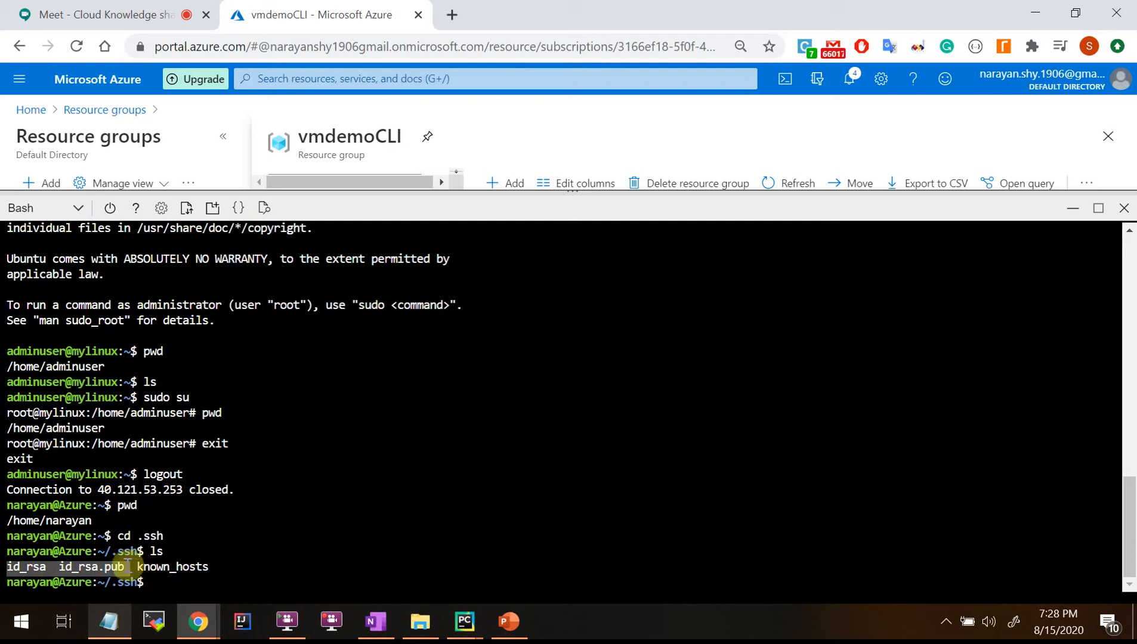
left_click(353, 558)
double_click(94, 567)
double_click(25, 566)
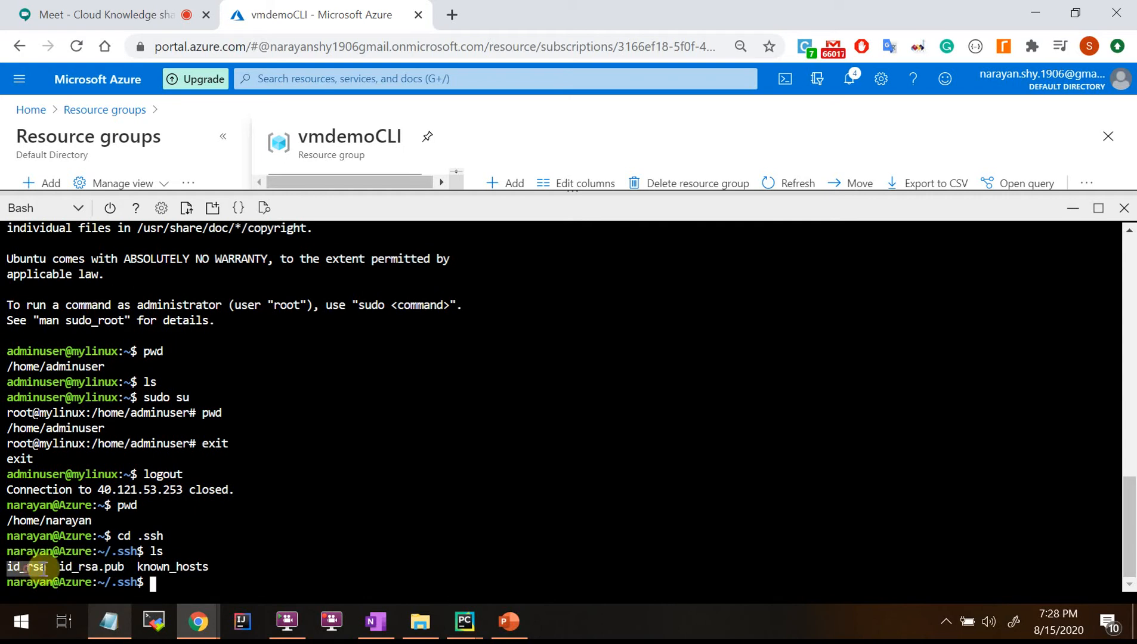
double_click(89, 566)
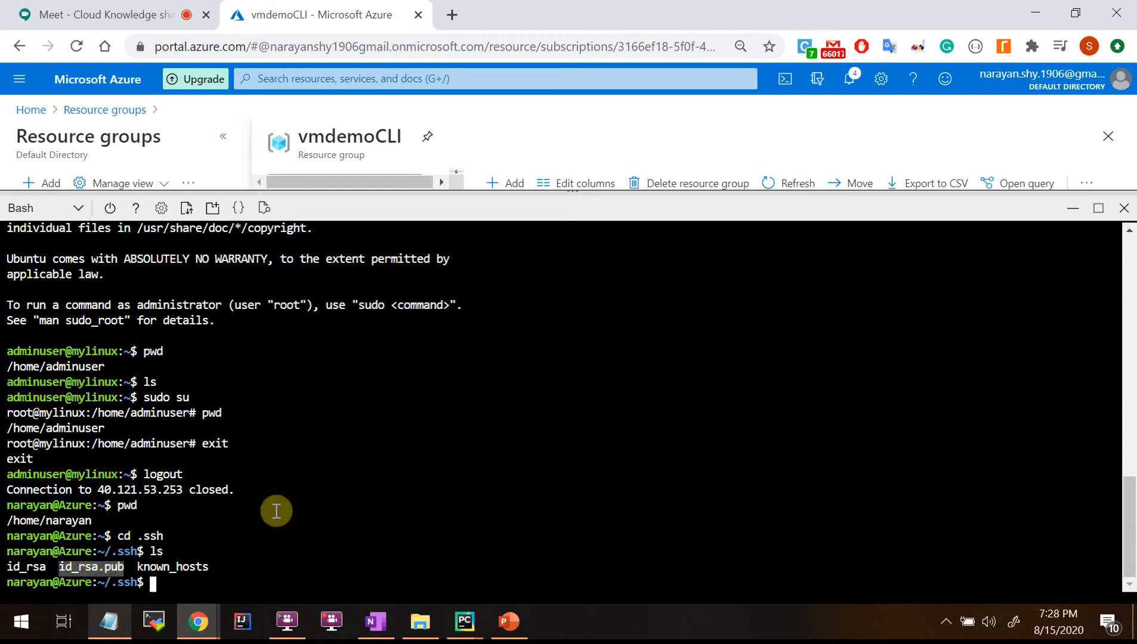
double_click(96, 566)
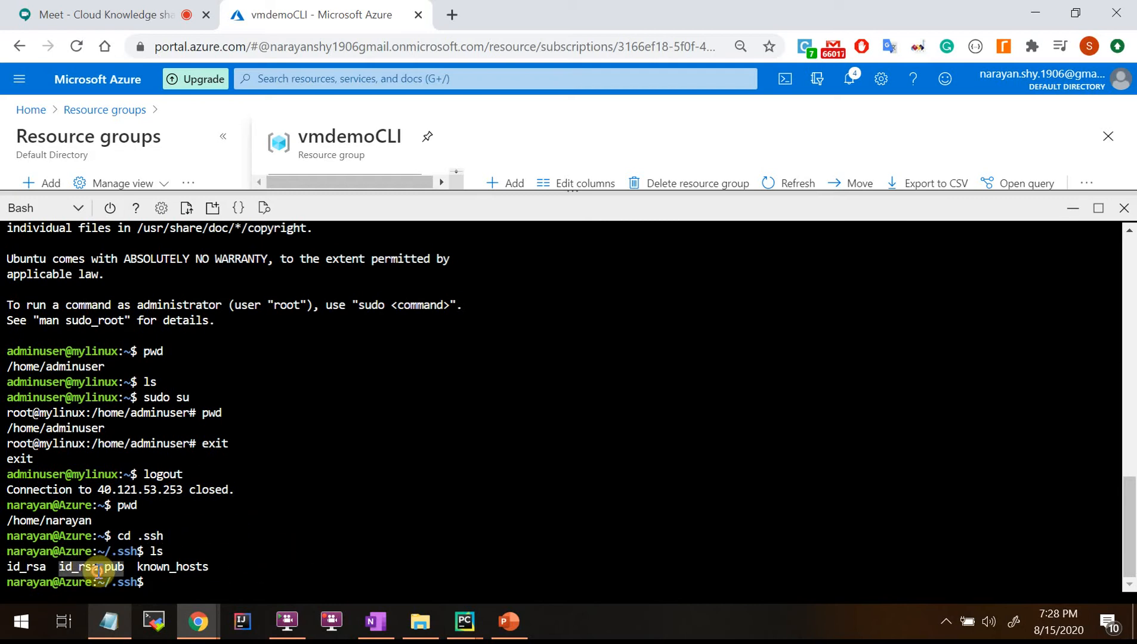
Print id_rsa.pub with cat and select the displayed ssh-rsa public key.
type("cat")
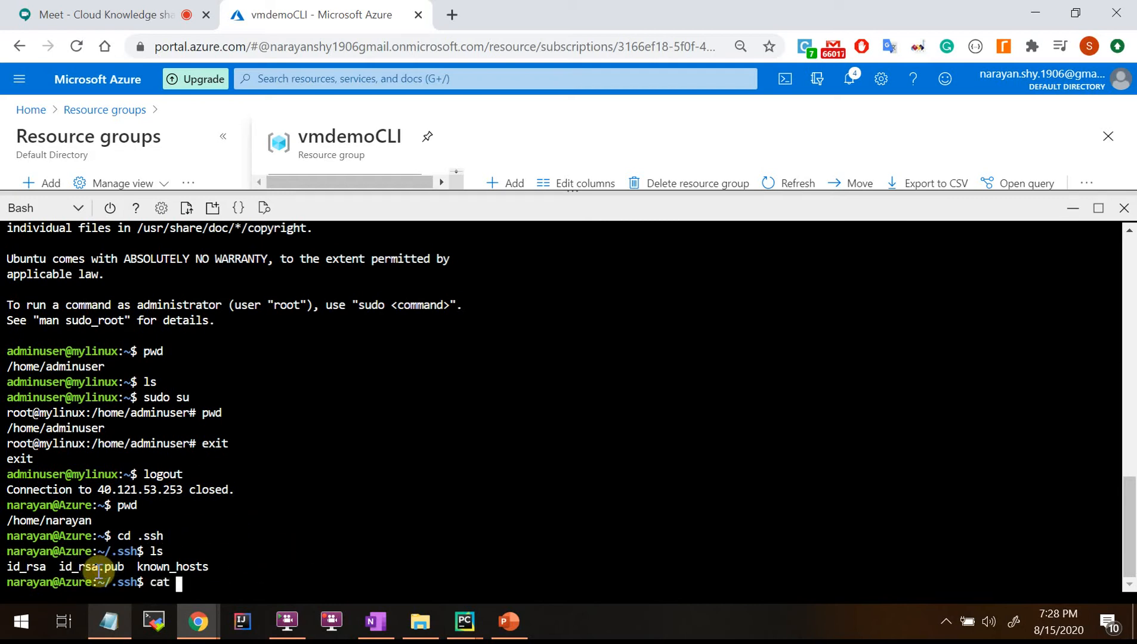
double_click(97, 567)
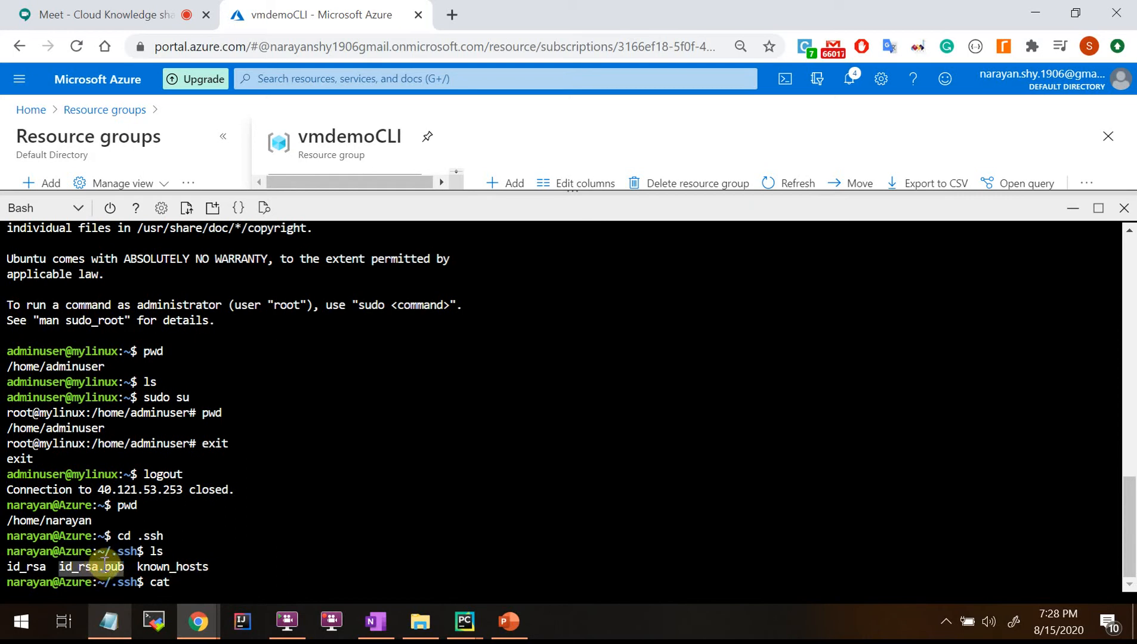
right_click(308, 548)
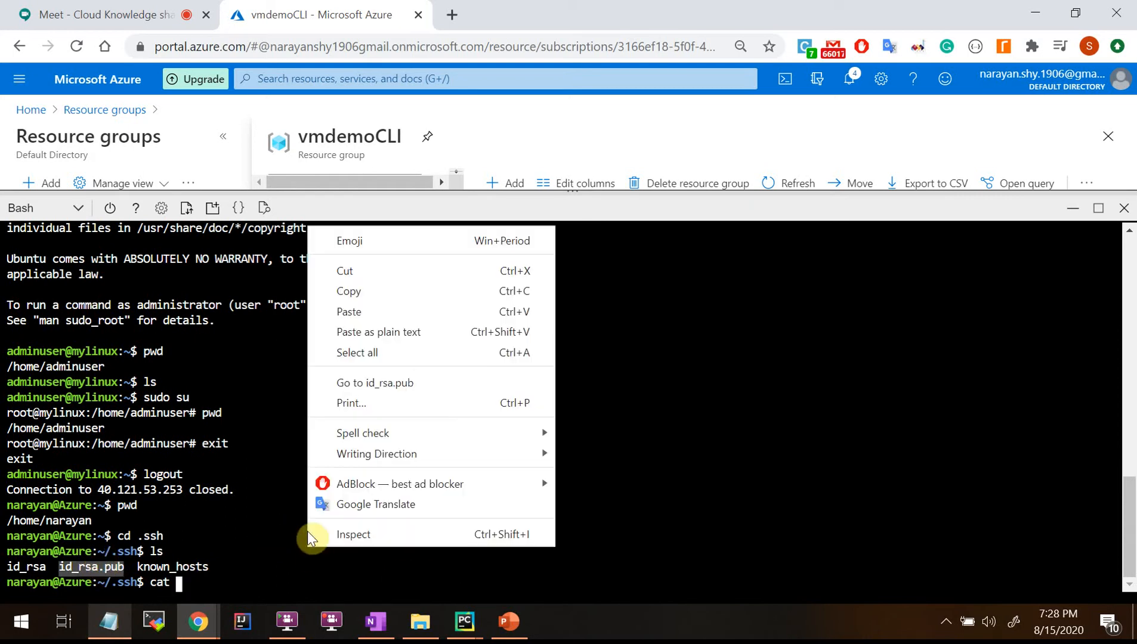
left_click(345, 312)
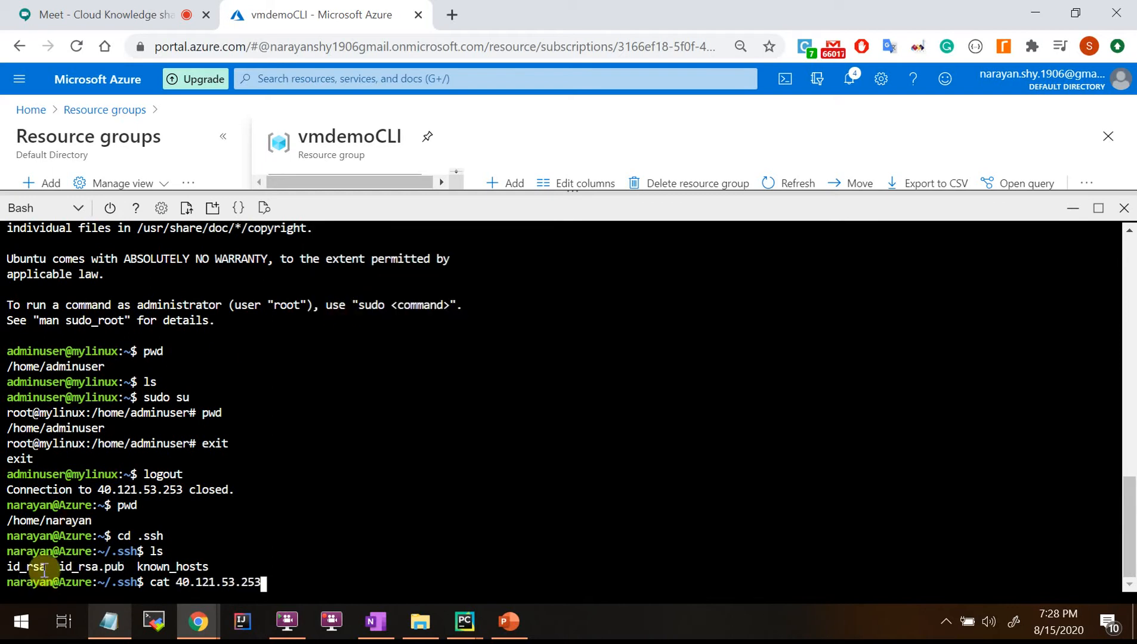
left_click_drag(44, 568, 6, 569)
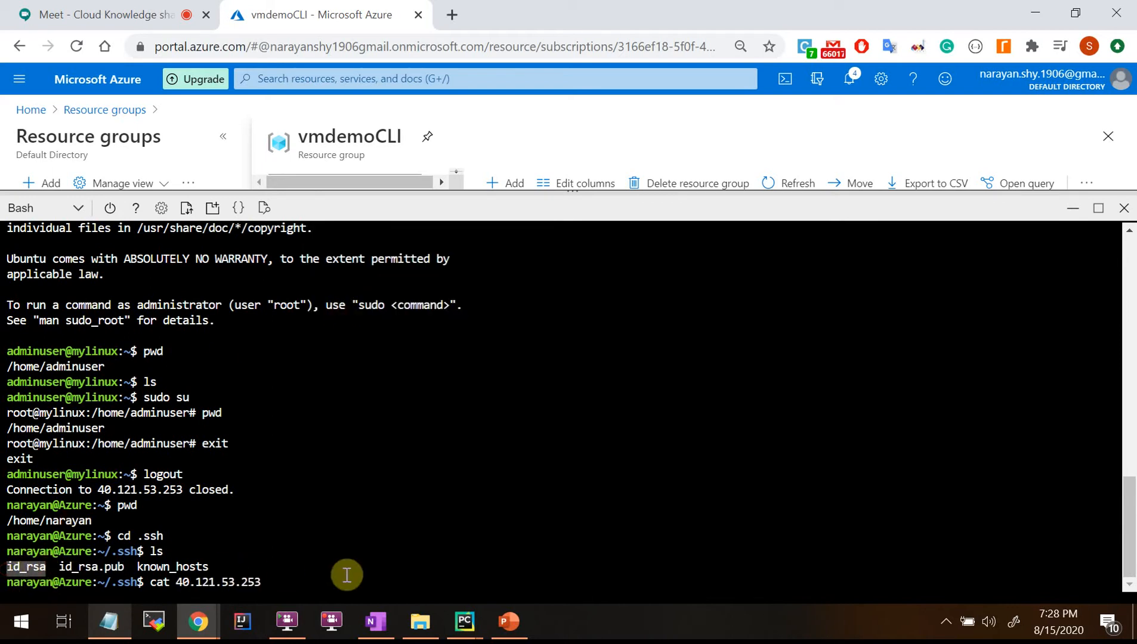
key("BackSpace")
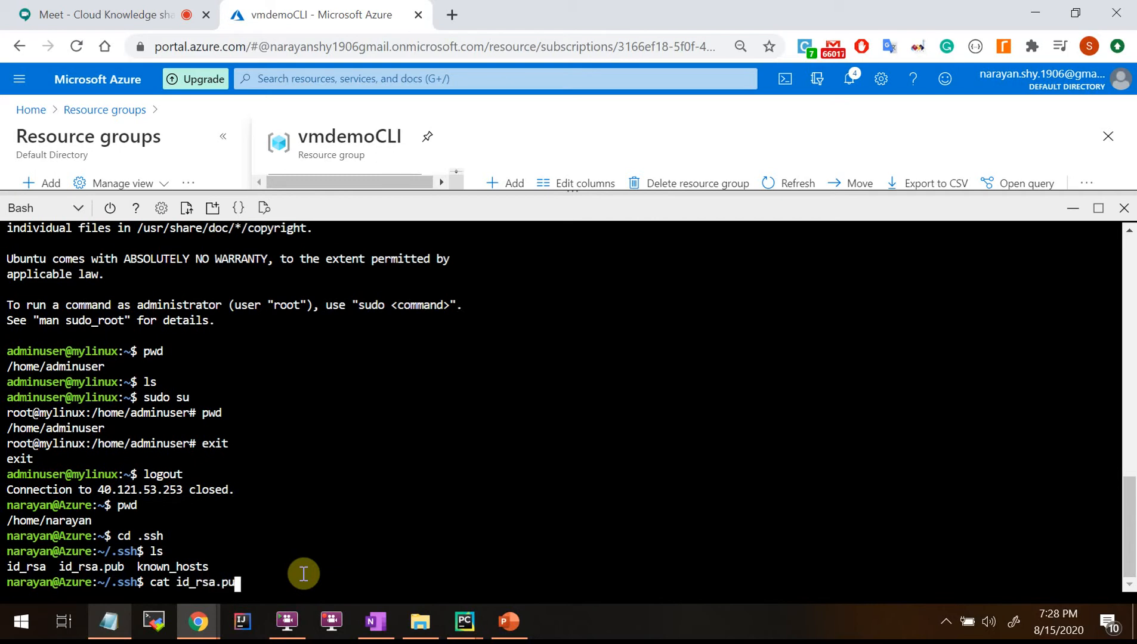
key("Return")
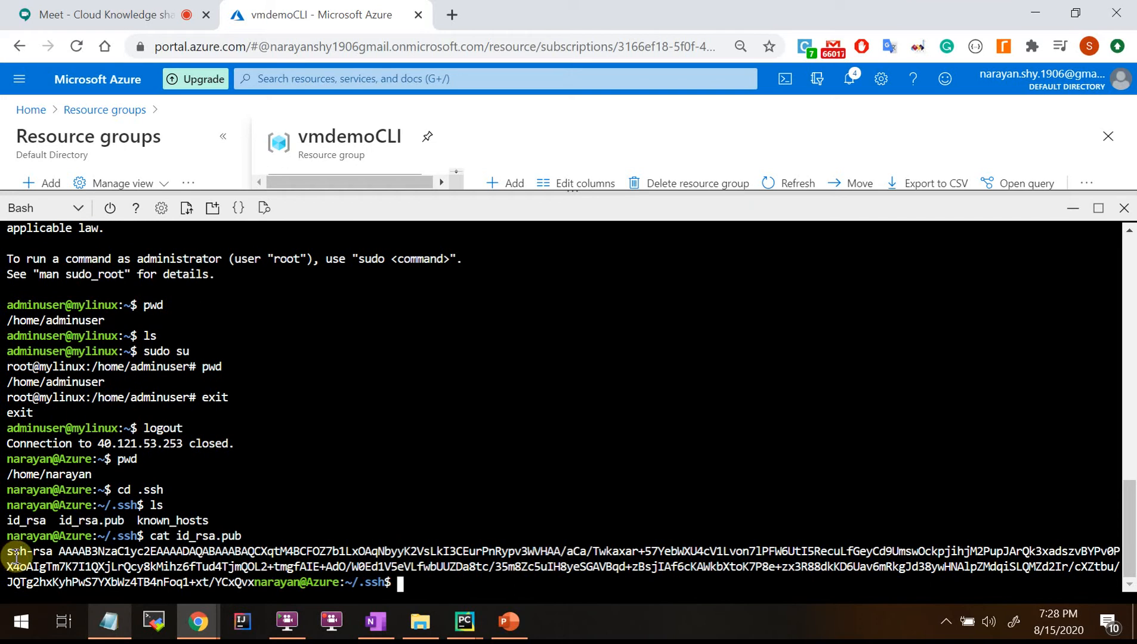
left_click_drag(4, 558, 246, 588)
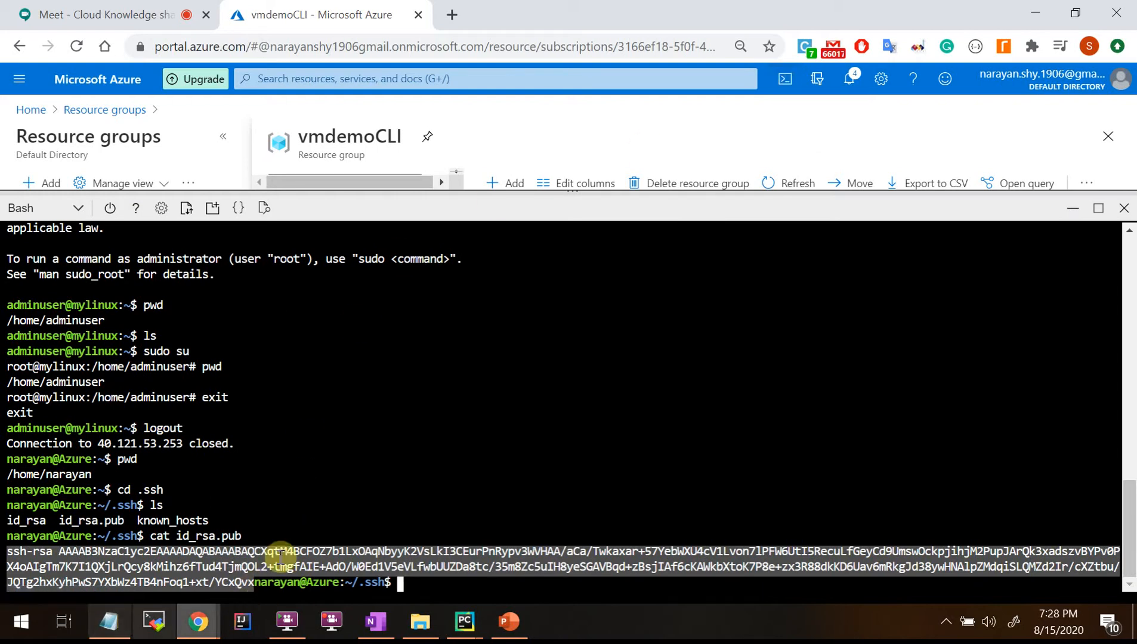
left_click(18, 634)
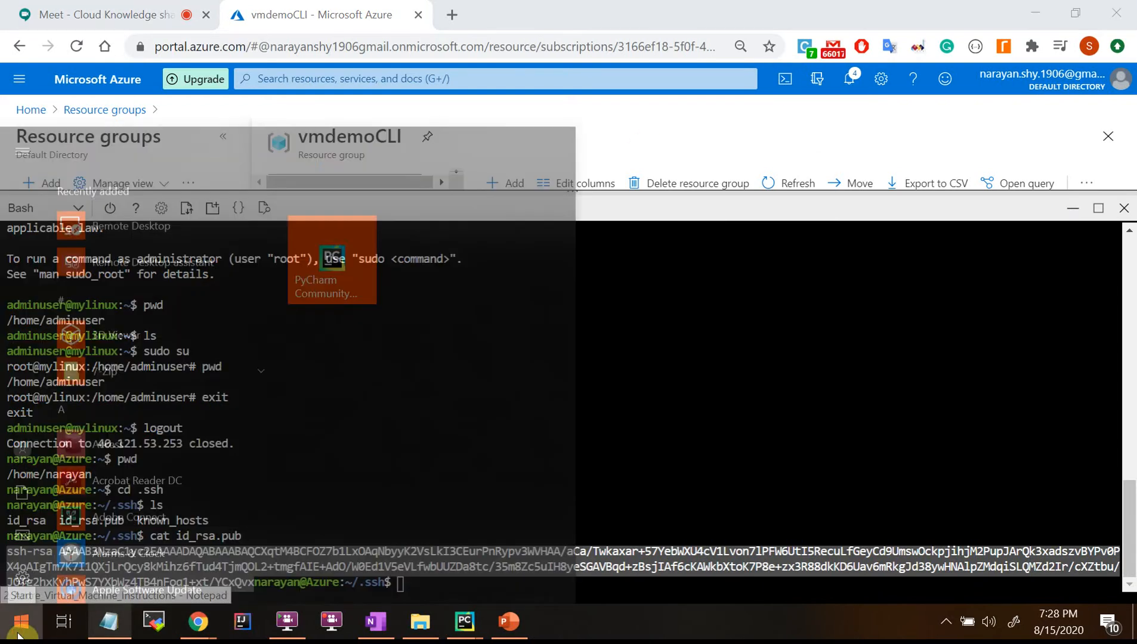
Open a local Command Prompt and run az to list the Azure CLI base commands.
type("cmd")
key("Return")
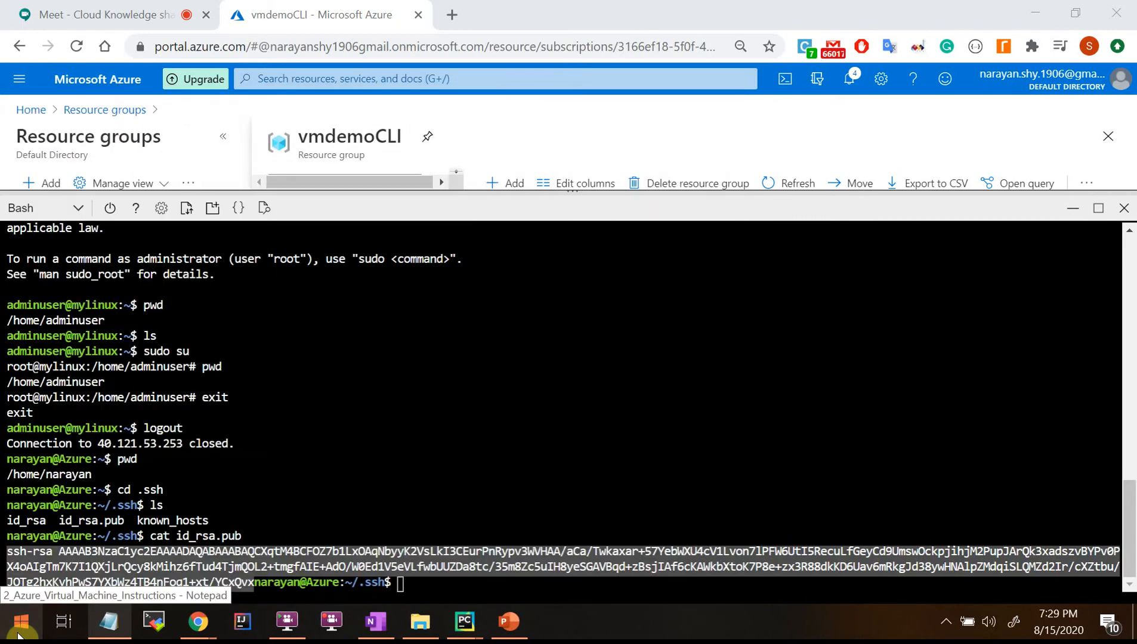
mouse_move(322, 46)
left_mouse_down()
mouse_move(520, 290)
mouse_move(602, 274)
left_mouse_up()
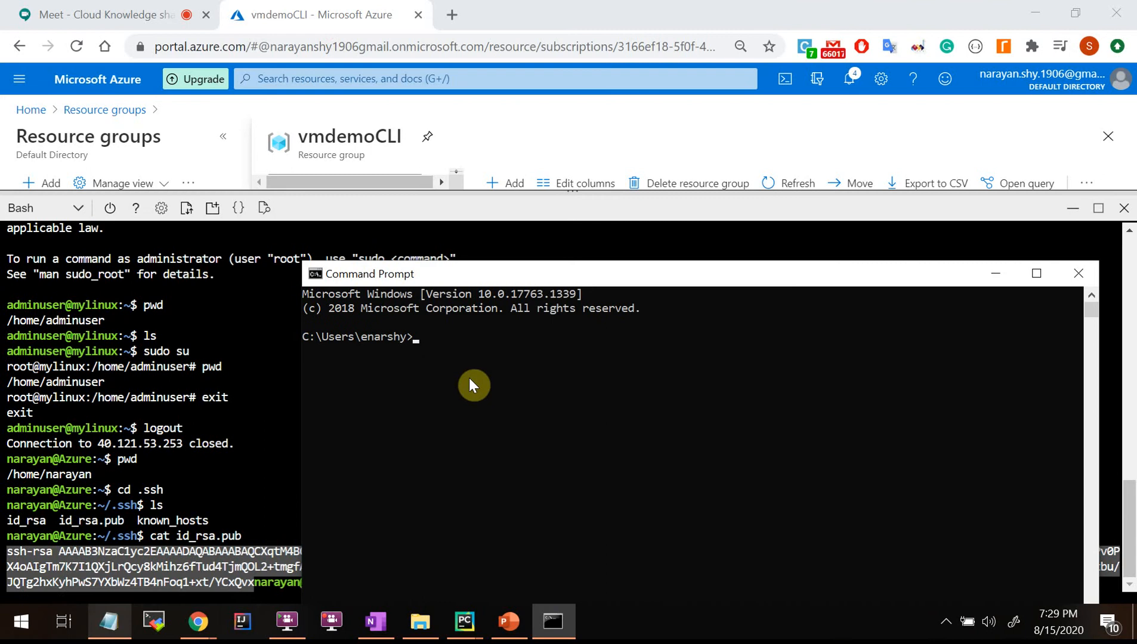
type("az")
key("Return")
left_click_drag(510, 272, 490, 156)
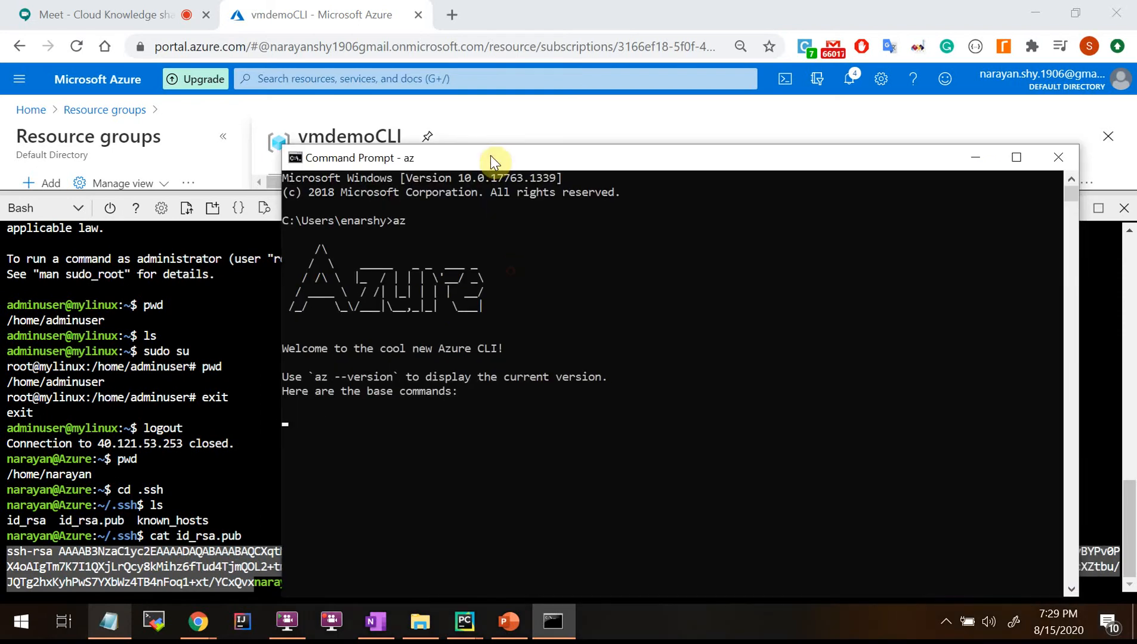
scroll(526, 410, "down", 3)
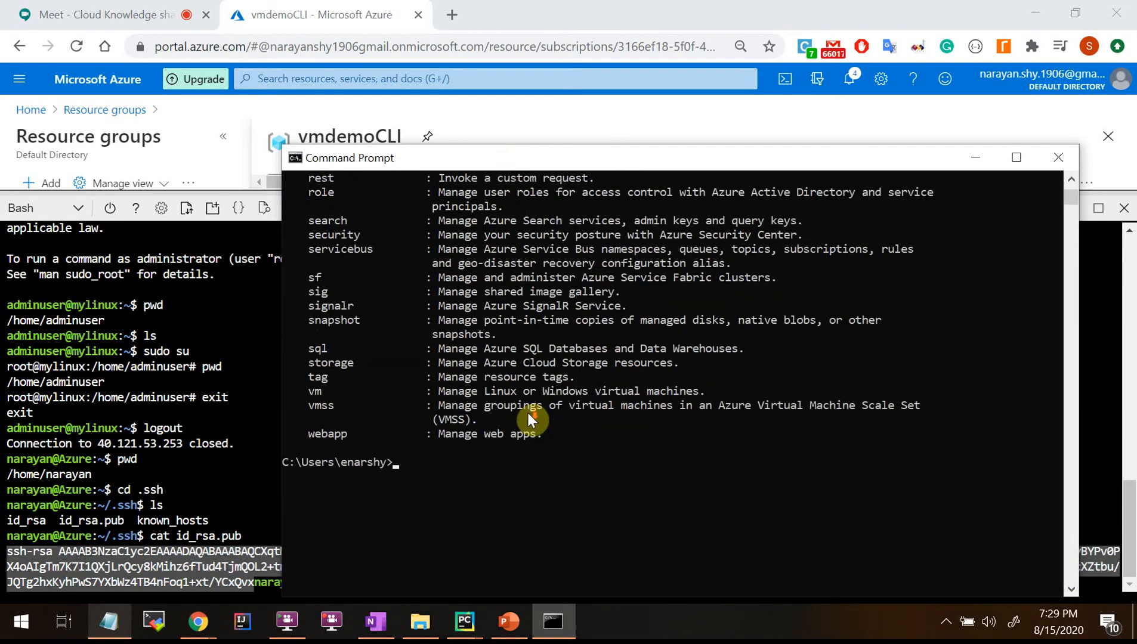
Back in the portal, highlight the listed key files and minimize Cloud Shell.
key("alt+Tab")
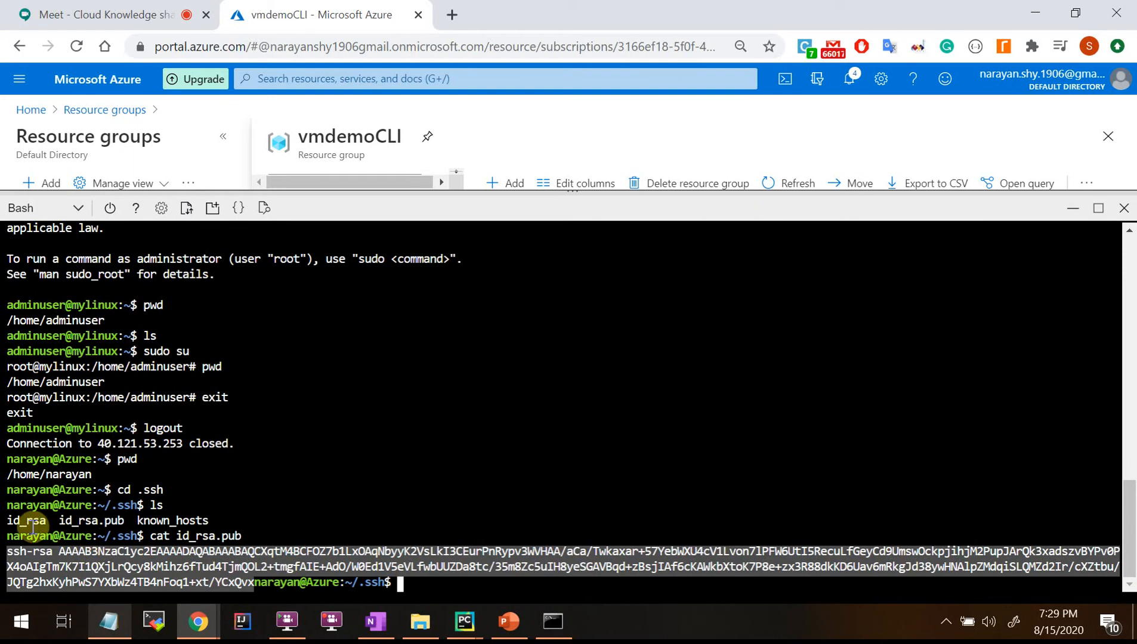
left_click_drag(13, 520, 221, 520)
mouse_move(9, 520)
left_mouse_down()
mouse_move(242, 525)
mouse_move(9, 521)
left_mouse_up()
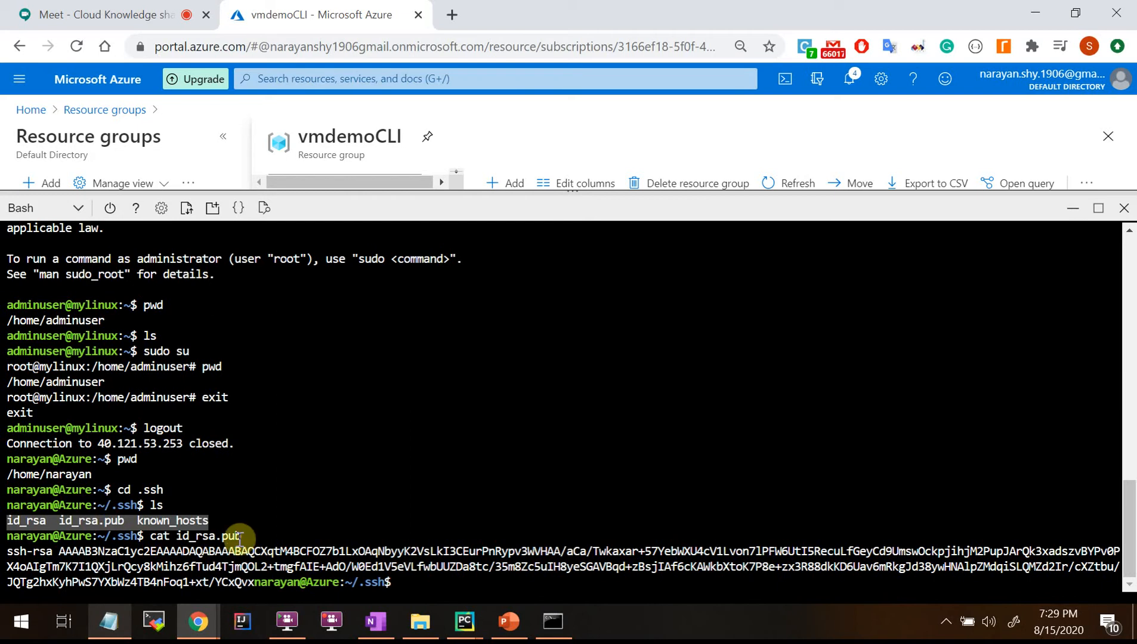
key("alt+Tab")
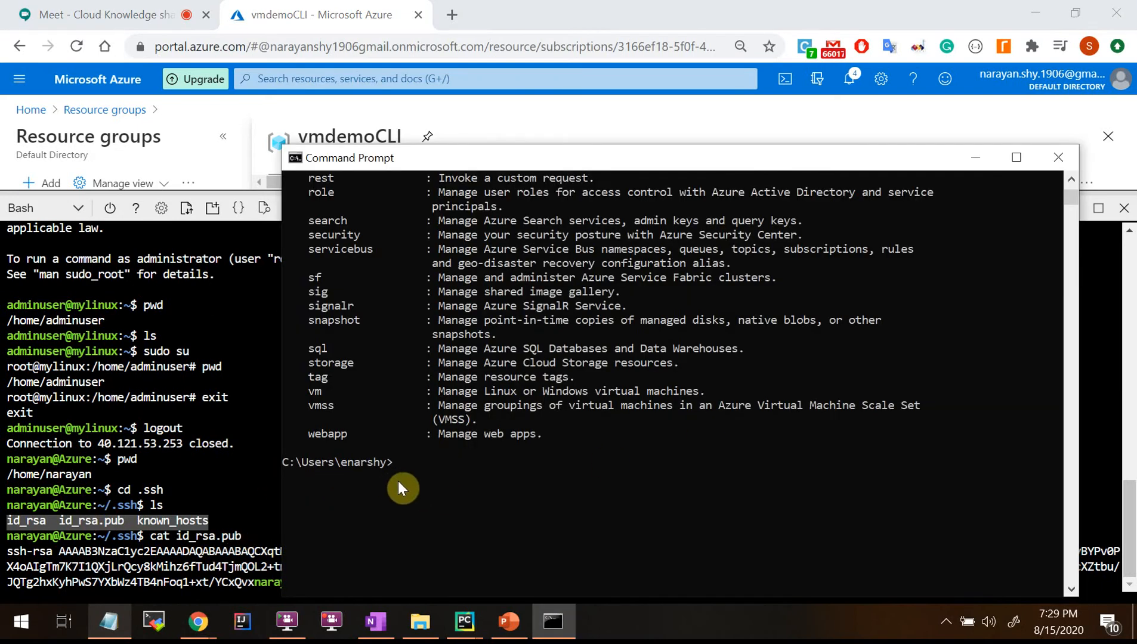
scroll(412, 436, "down", 4)
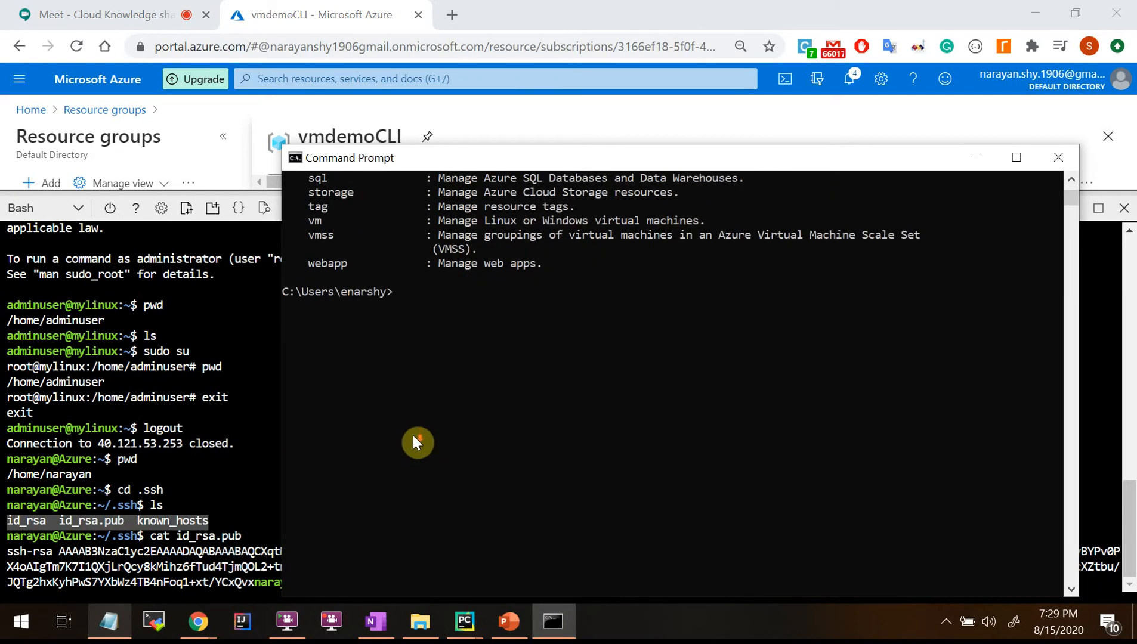
scroll(413, 435, "up", 2)
left_click(199, 622)
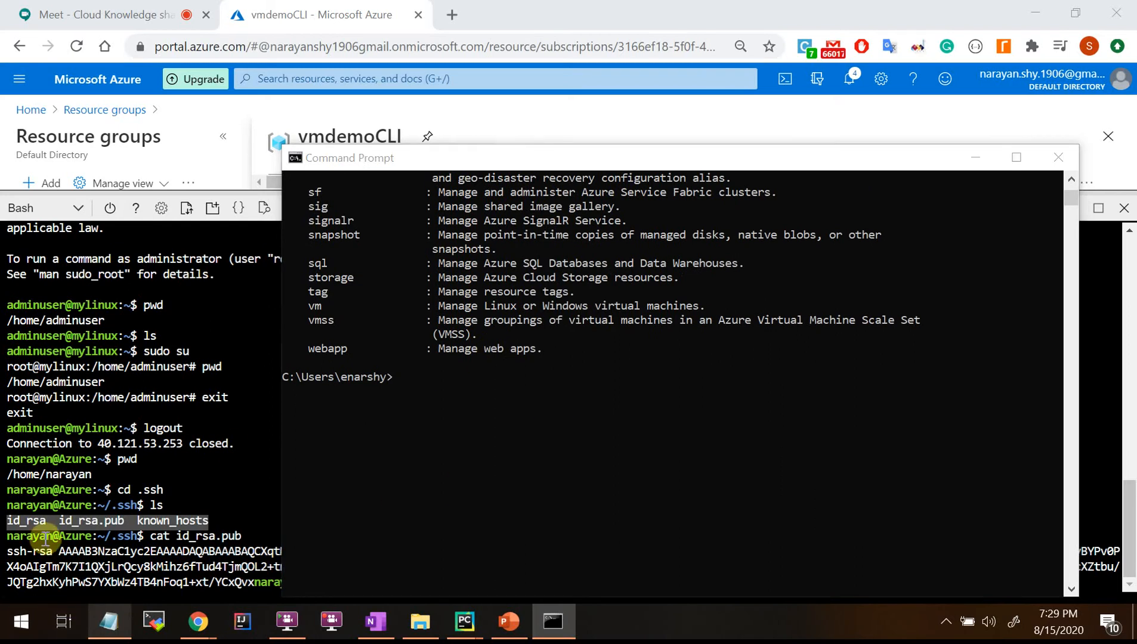
left_click_drag(7, 520, 210, 522)
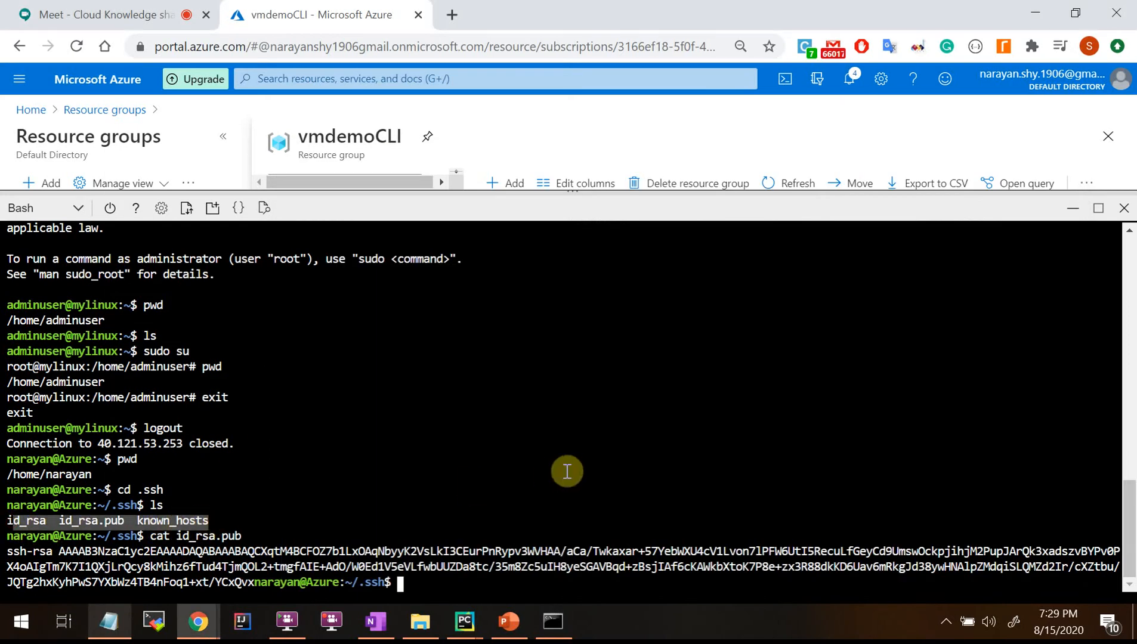
left_click(1073, 210)
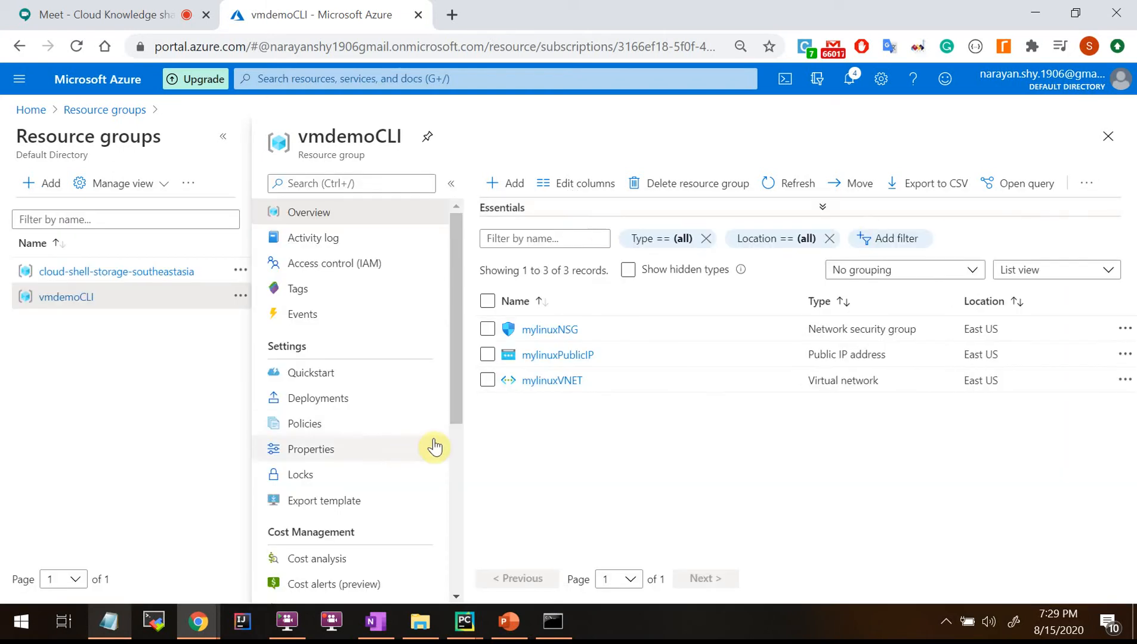
Refresh vmdemoCLI, open the mylinux VM, and go to its DNS name configuration.
left_click(792, 184)
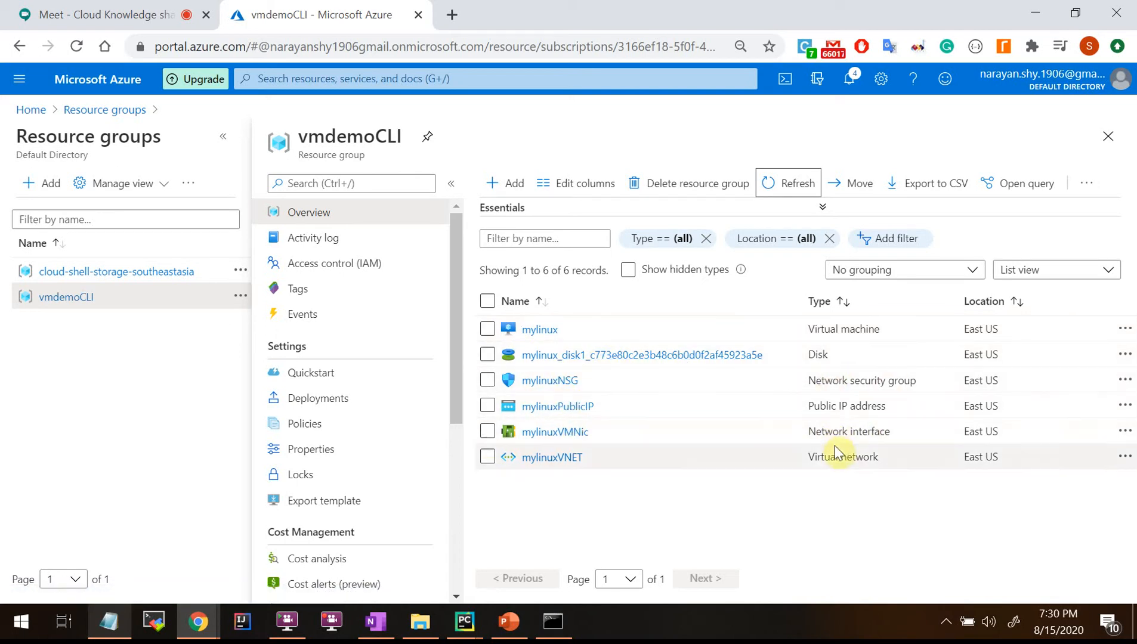
left_click(525, 333)
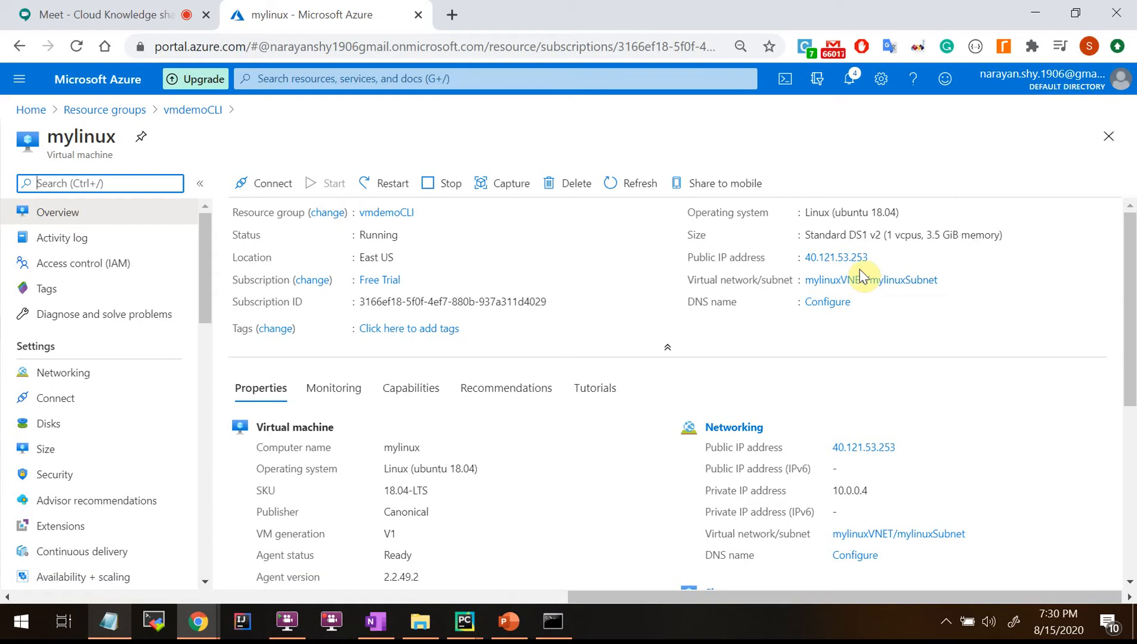
left_click(842, 303)
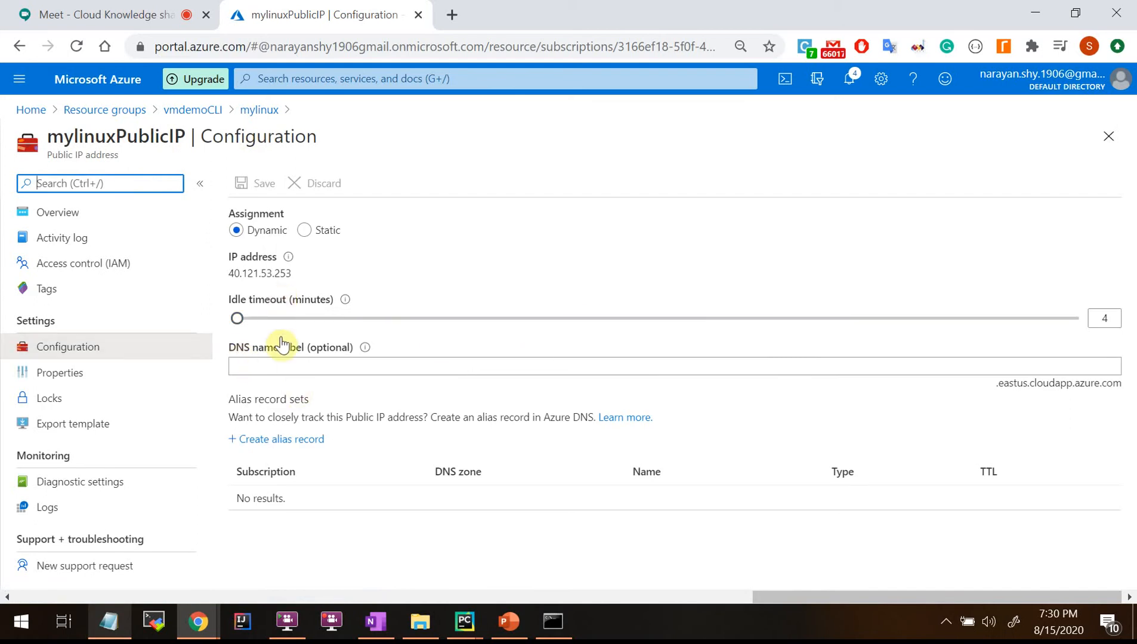
Replace the rejected DNS name label on mylinuxPublicIP with a valid one and save it.
left_click(322, 367)
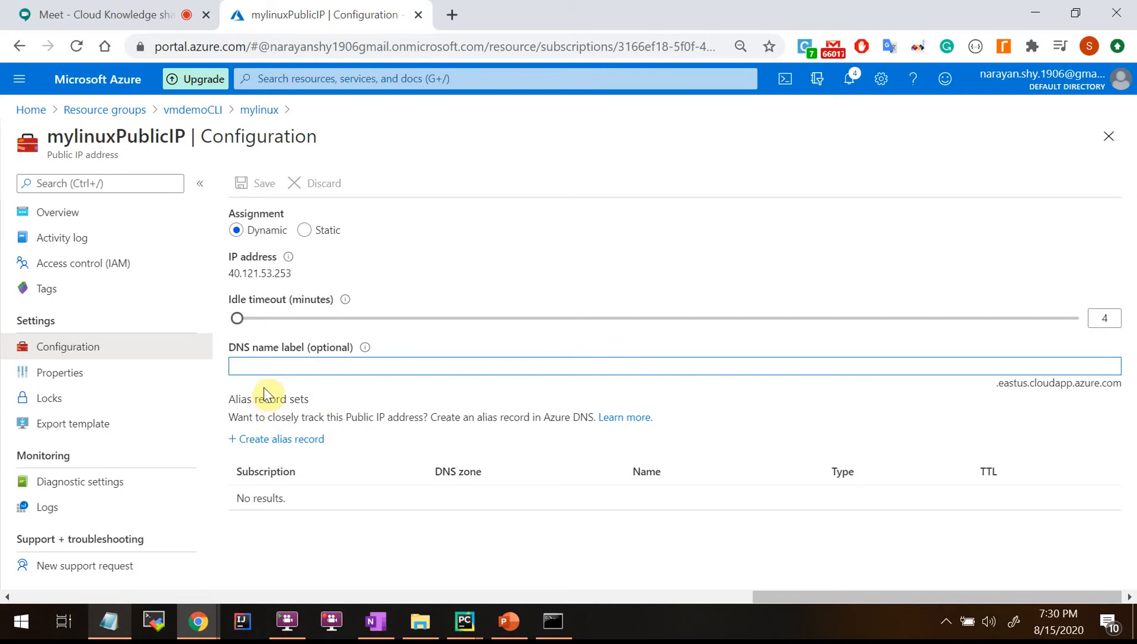
left_click_drag(1001, 391, 1043, 382)
left_click(667, 362)
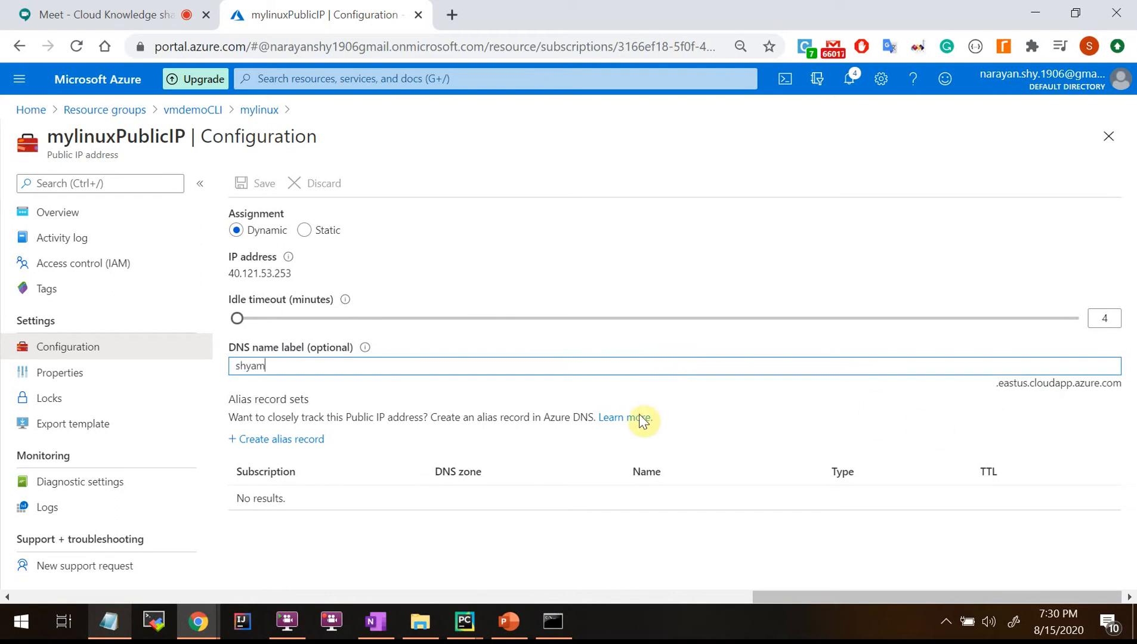
left_click(941, 428)
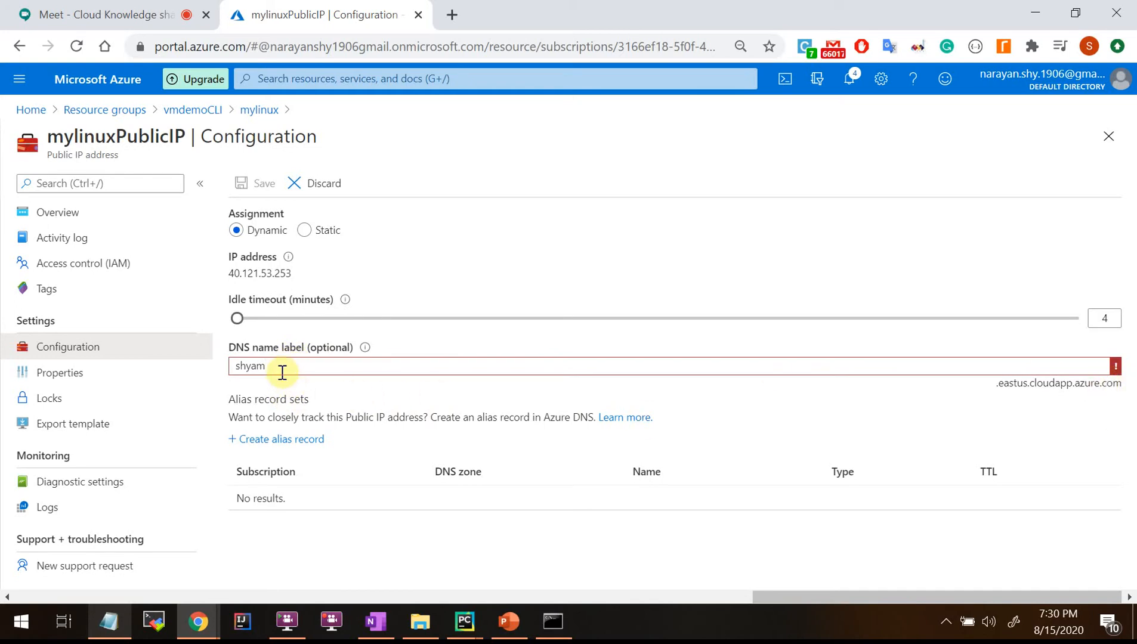
left_click_drag(269, 367, 192, 348)
type("nar")
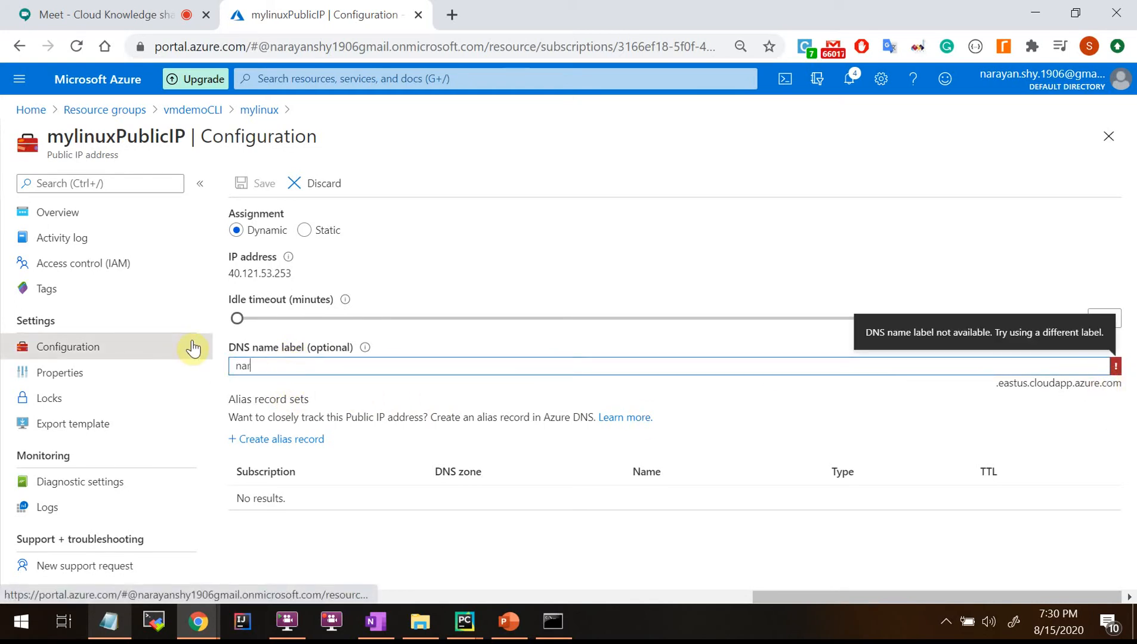
type("yaa")
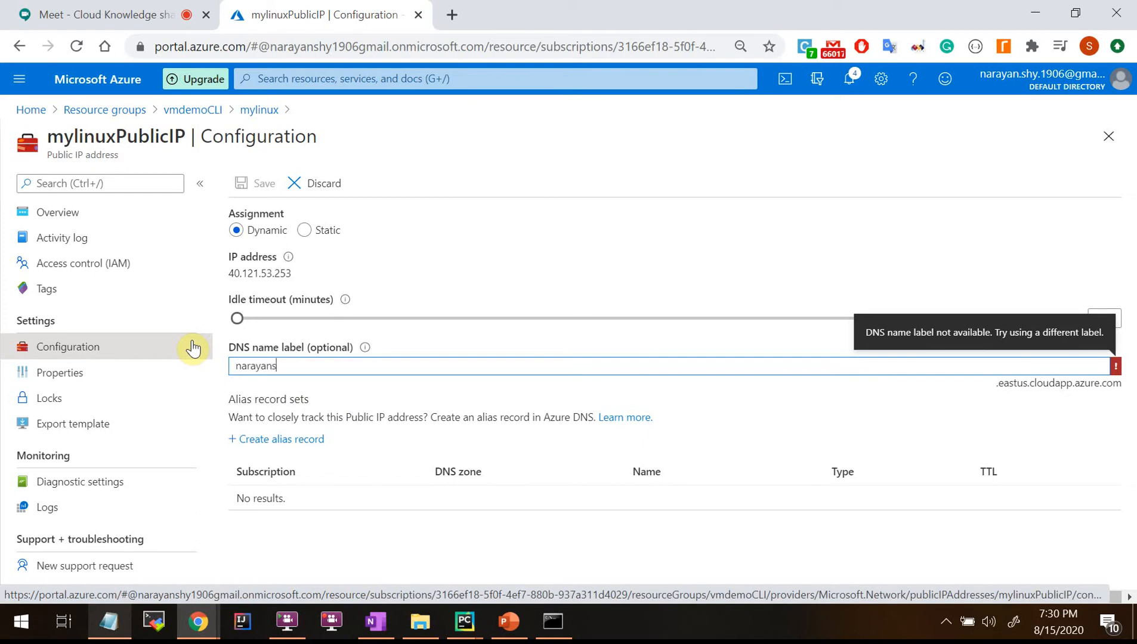
left_click(1107, 468)
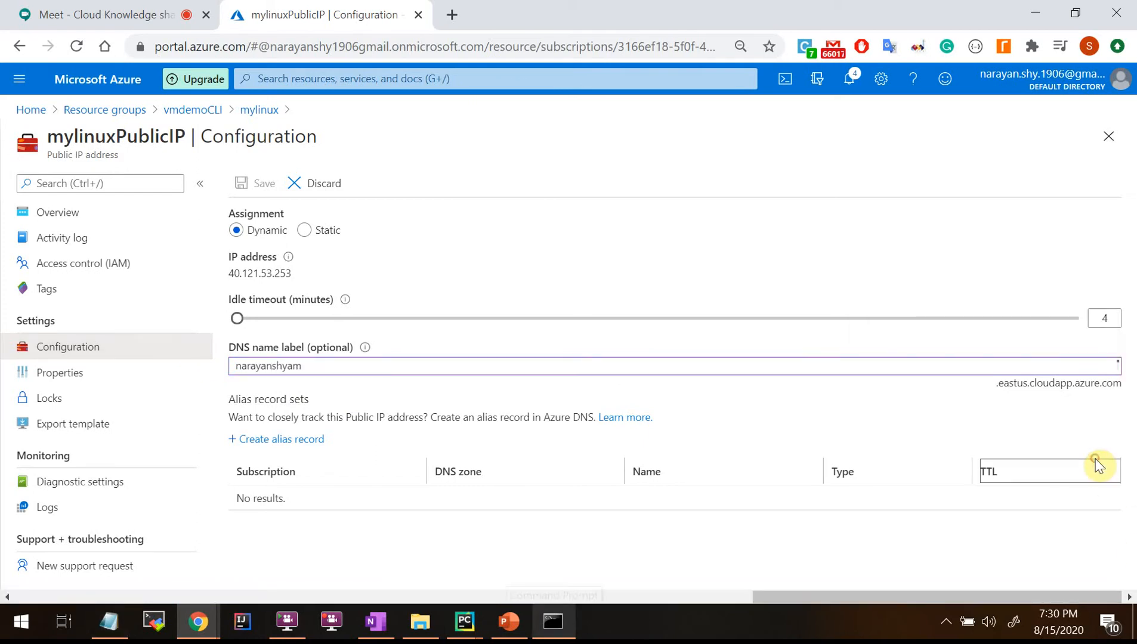
left_click(1073, 411)
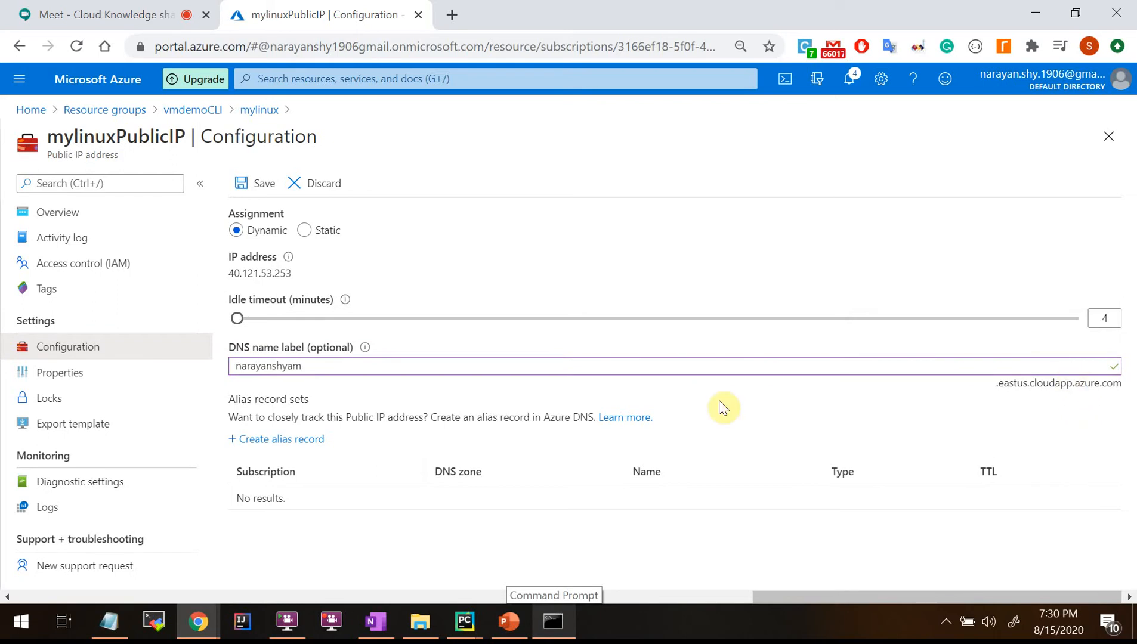
left_click(261, 186)
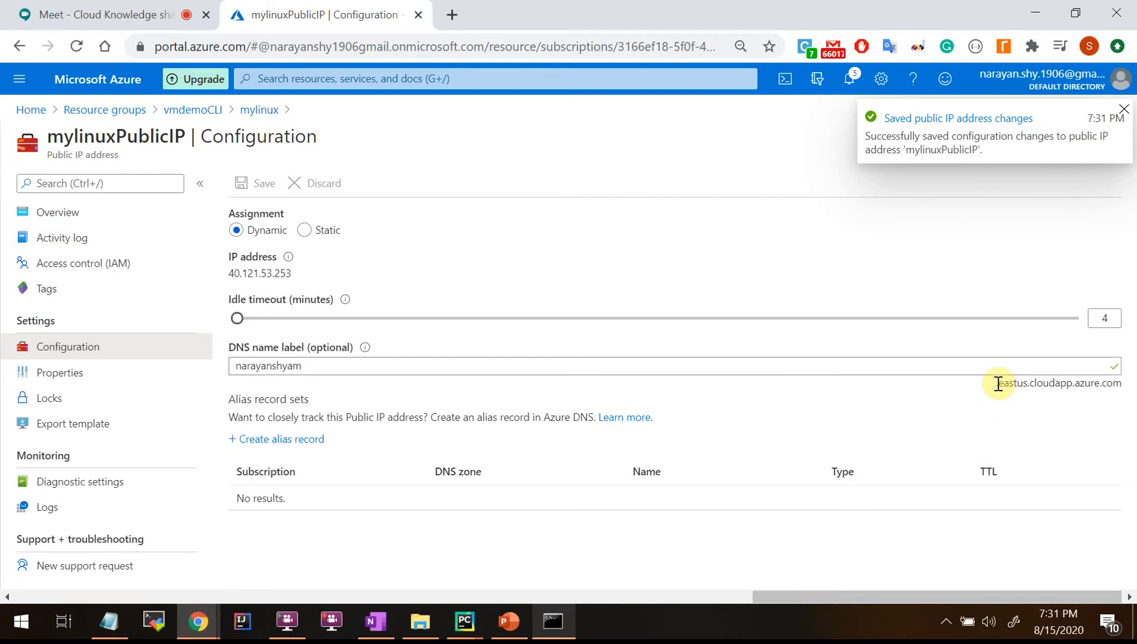
Inspect the DNS suffix's eastus and cloudapp.azure parts, then open mylinux's activity log.
left_click_drag(998, 383, 1124, 392)
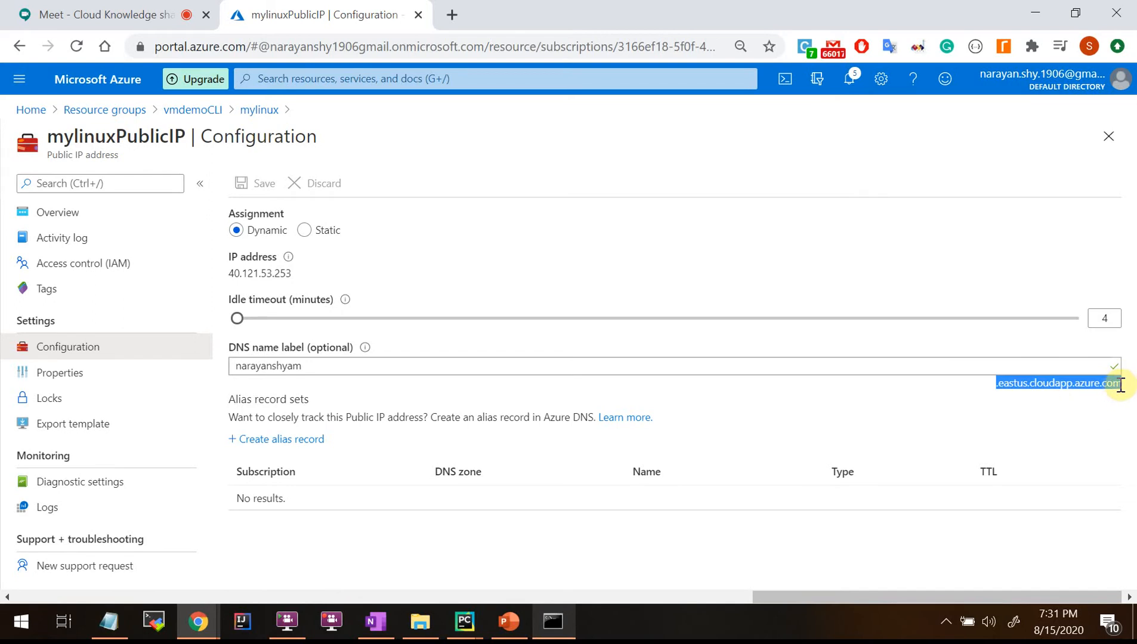
left_click(1121, 386)
left_click_drag(999, 386, 1031, 385)
left_click(1025, 401)
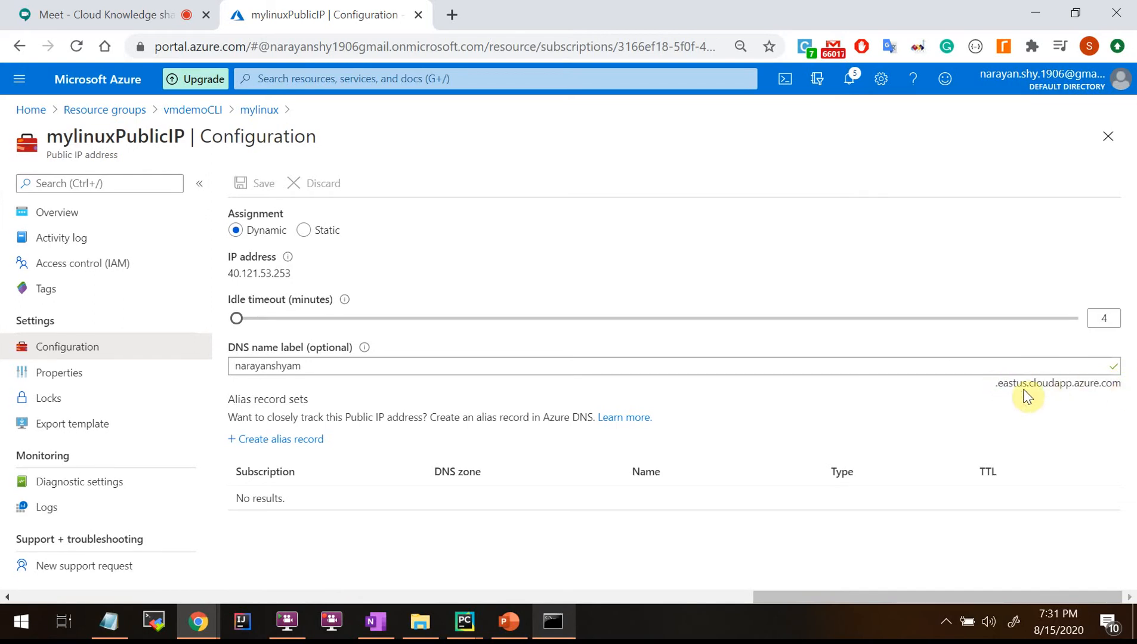
left_click_drag(998, 386, 1116, 385)
left_click_drag(1029, 383, 1116, 383)
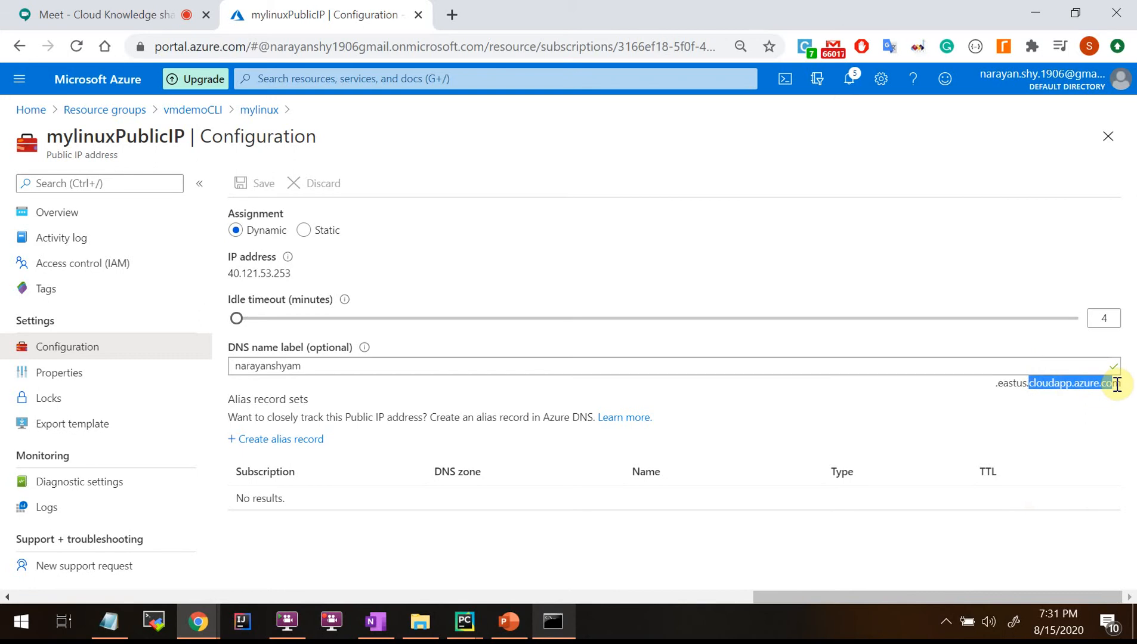
left_click(1016, 382)
left_click_drag(1036, 382, 1108, 382)
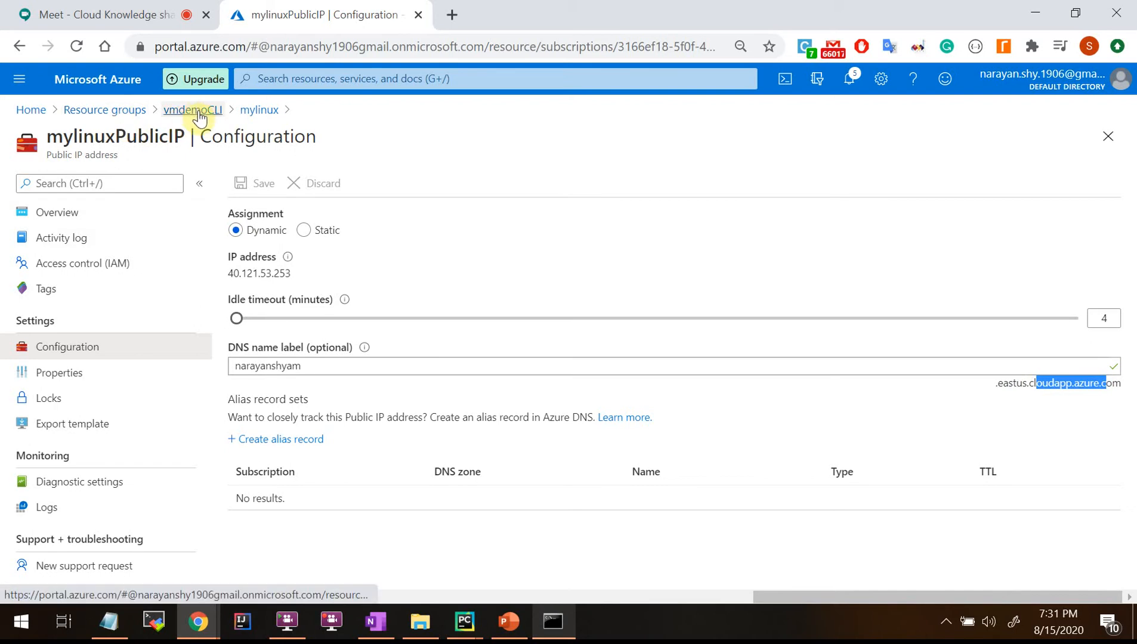
left_click(251, 110)
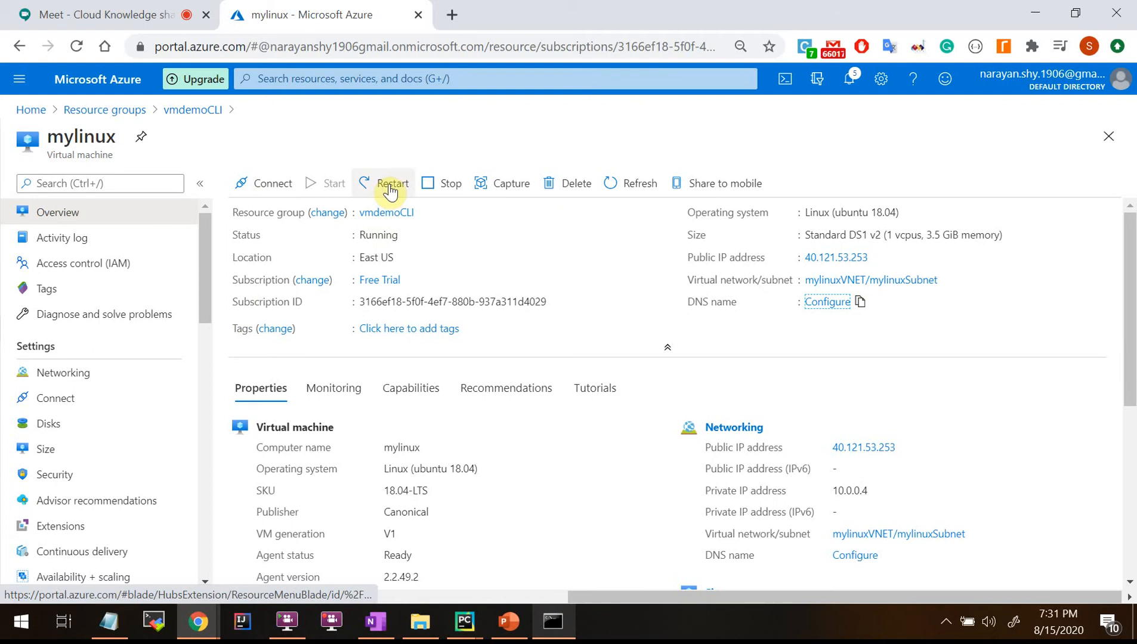
left_click(67, 238)
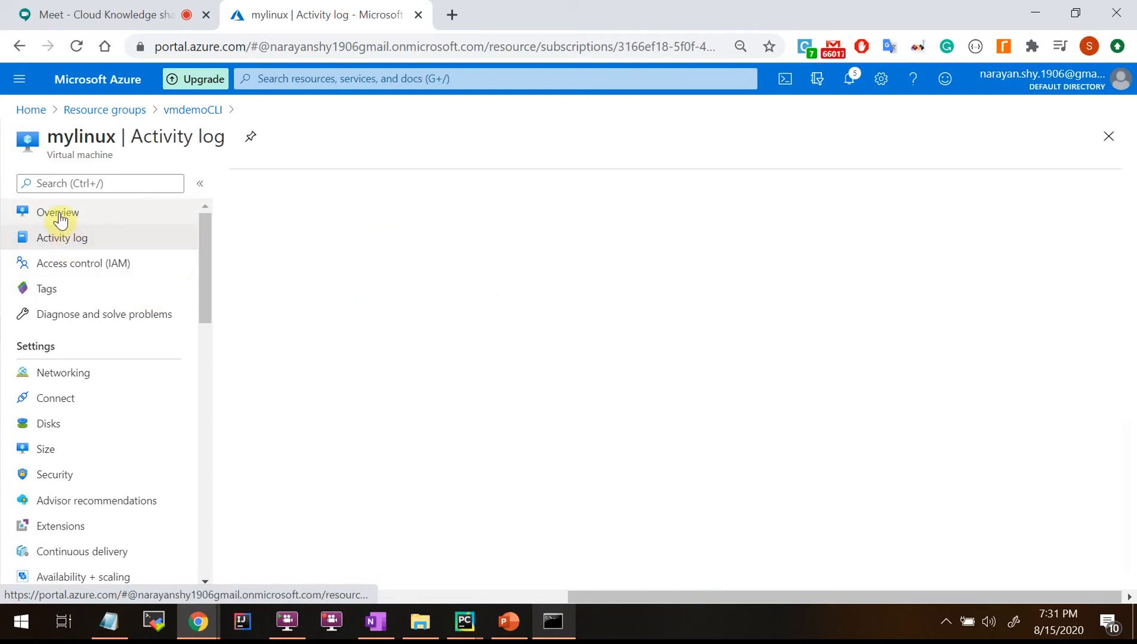
Check the new DNS name on Overview, view the six-operation activity log, then open Networking.
left_click(60, 216)
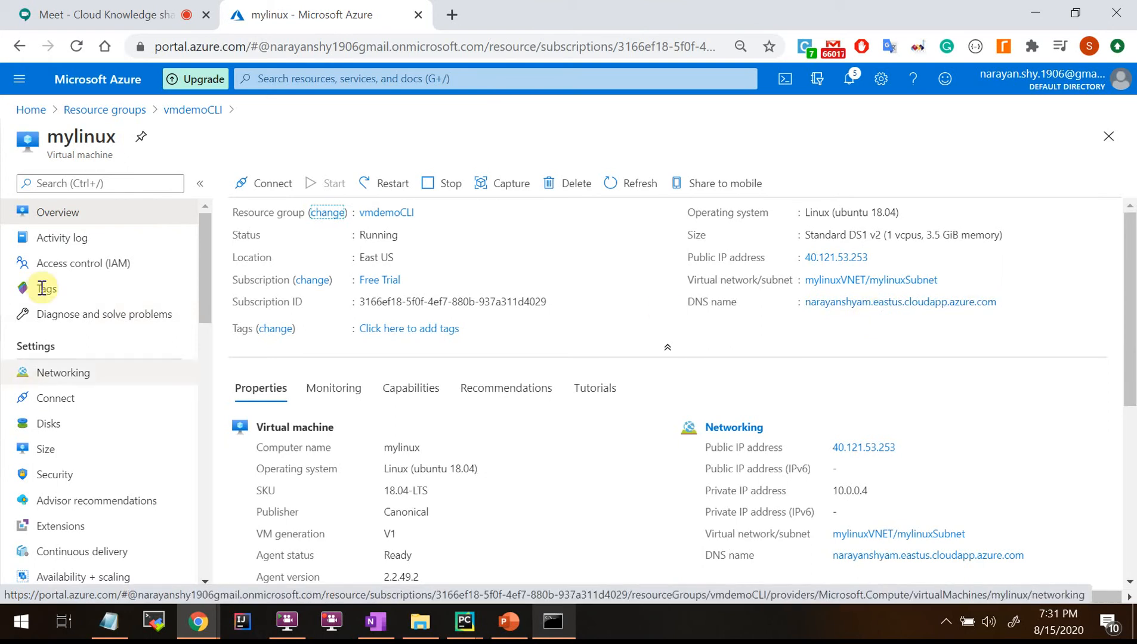
left_click(43, 241)
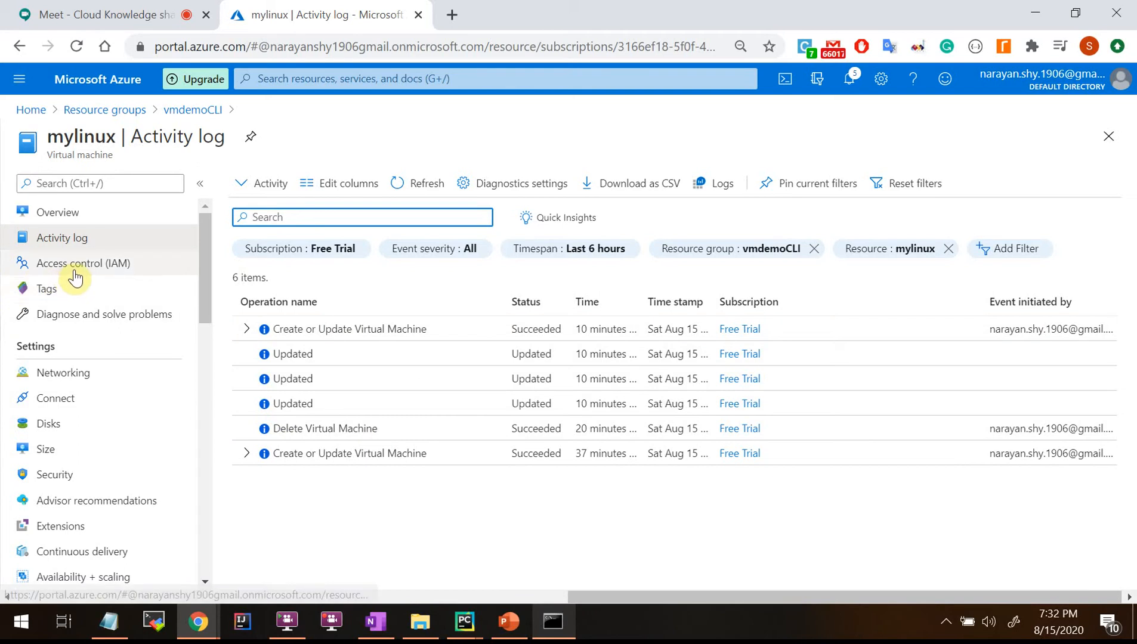
scroll(67, 342, "down", 2)
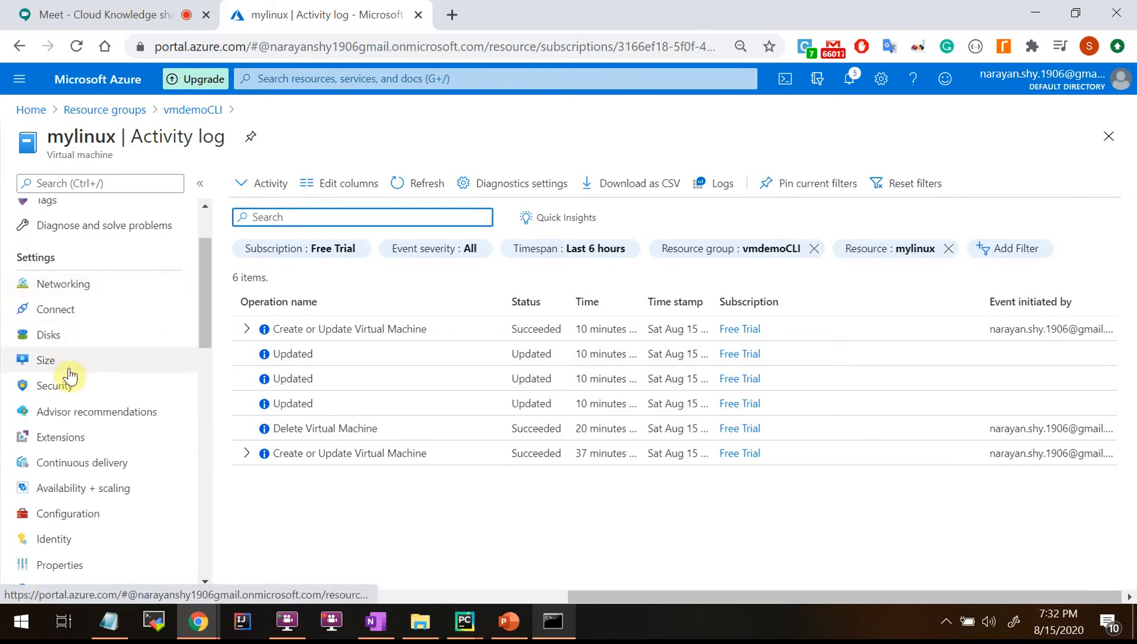
left_click(66, 285)
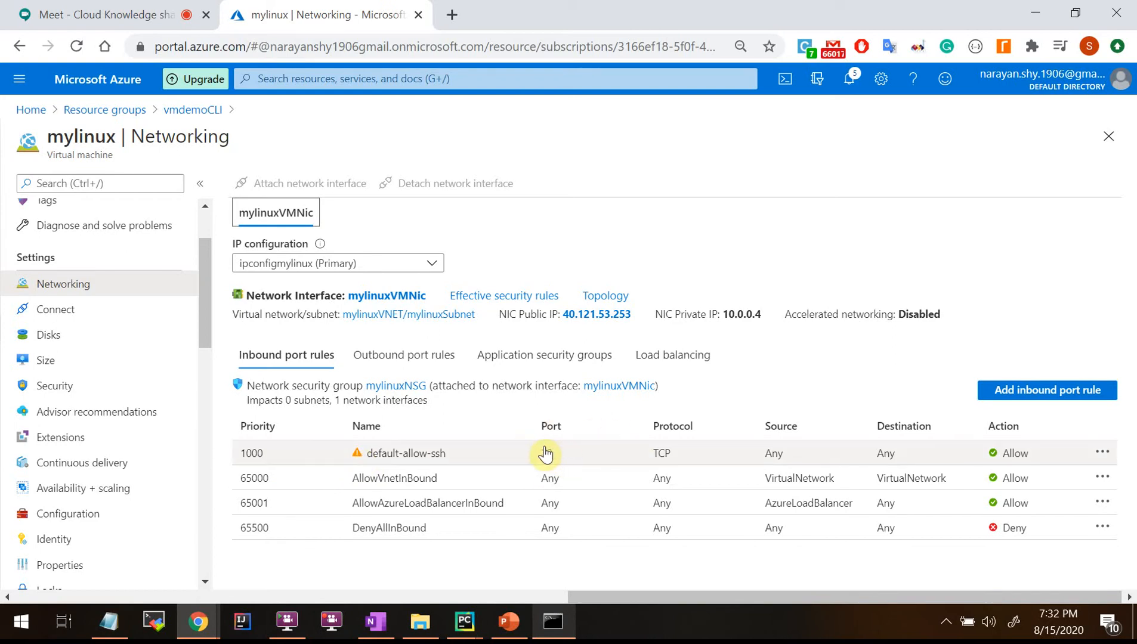
Inspect default-allow-ssh (TCP 22), compare outbound and inbound rules, then start a new inbound rule.
left_click(356, 460)
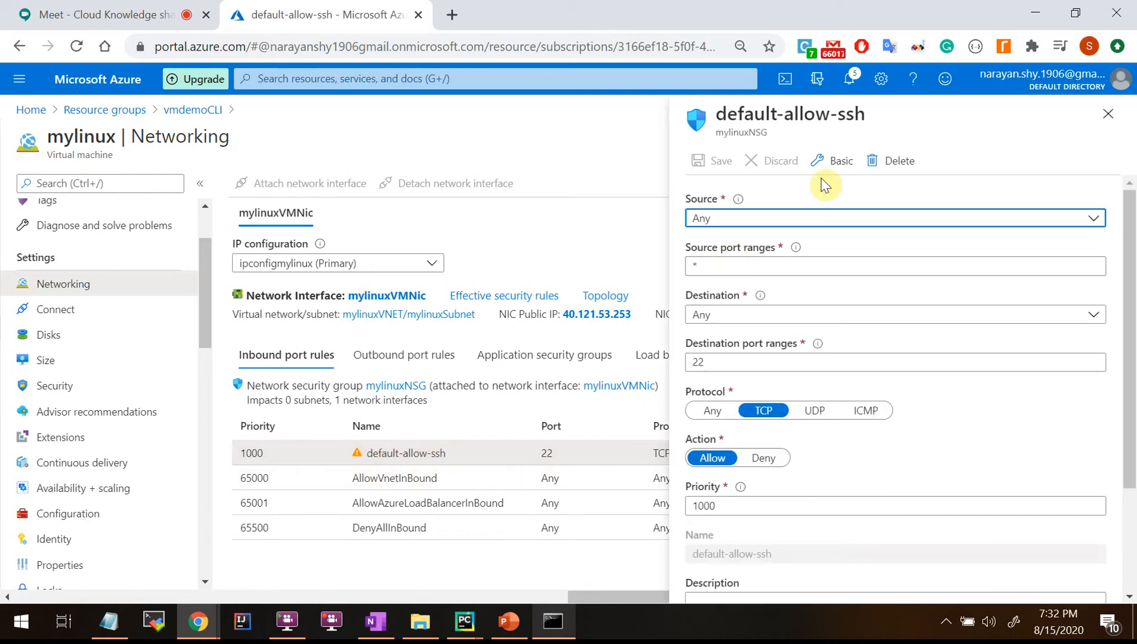
left_click(1107, 122)
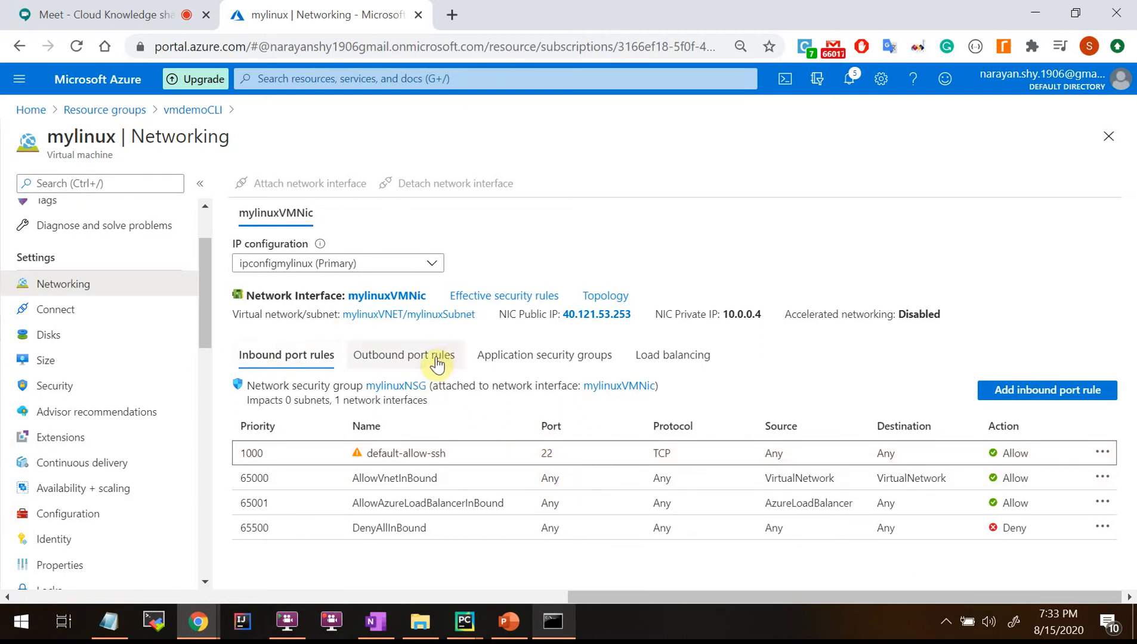
left_click(393, 356)
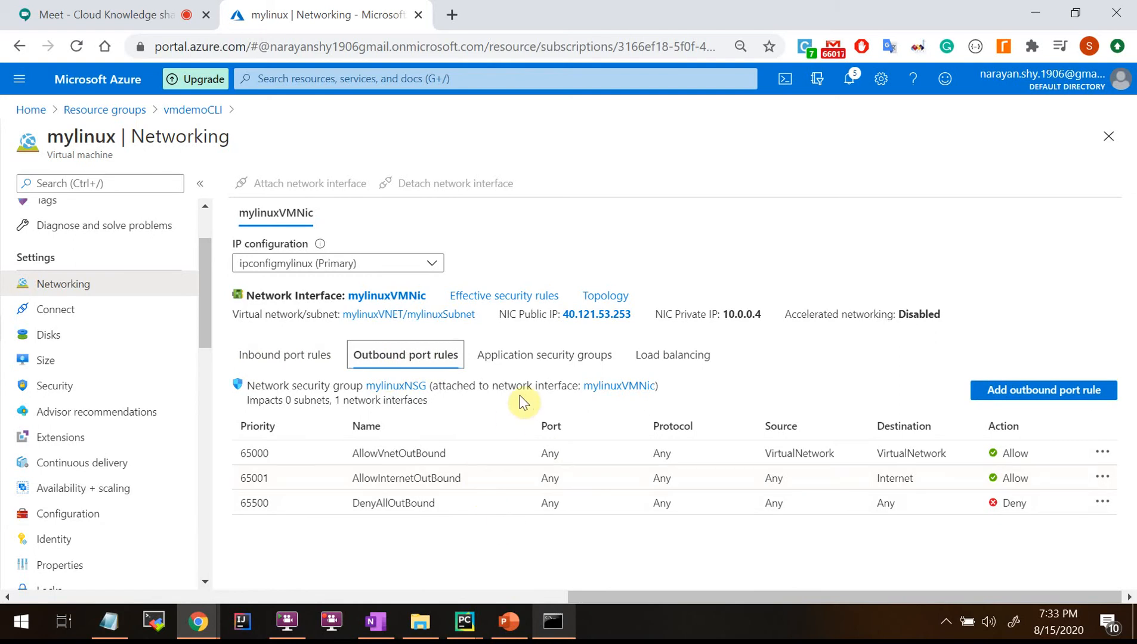
left_click(294, 358)
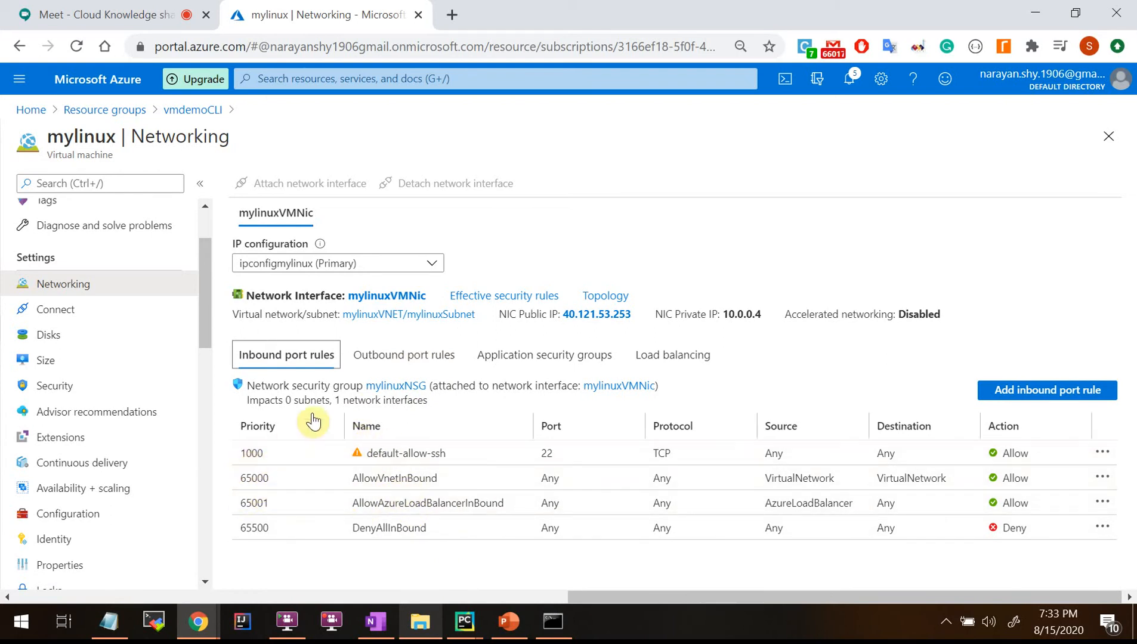
left_click(387, 363)
left_click(279, 358)
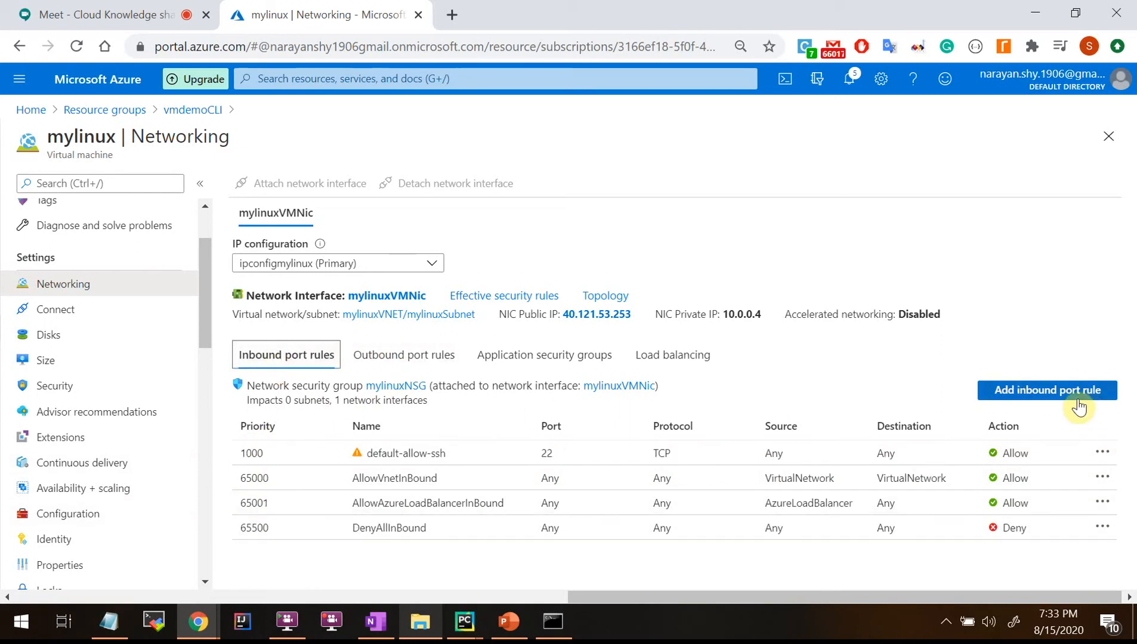
left_click(1059, 396)
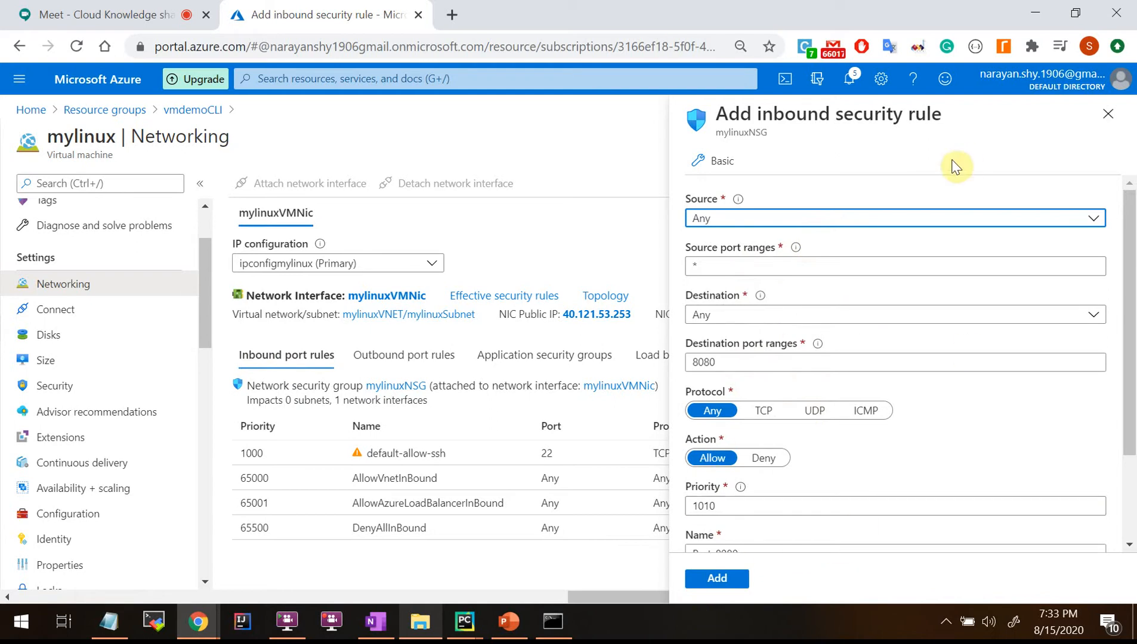
left_click(1108, 114)
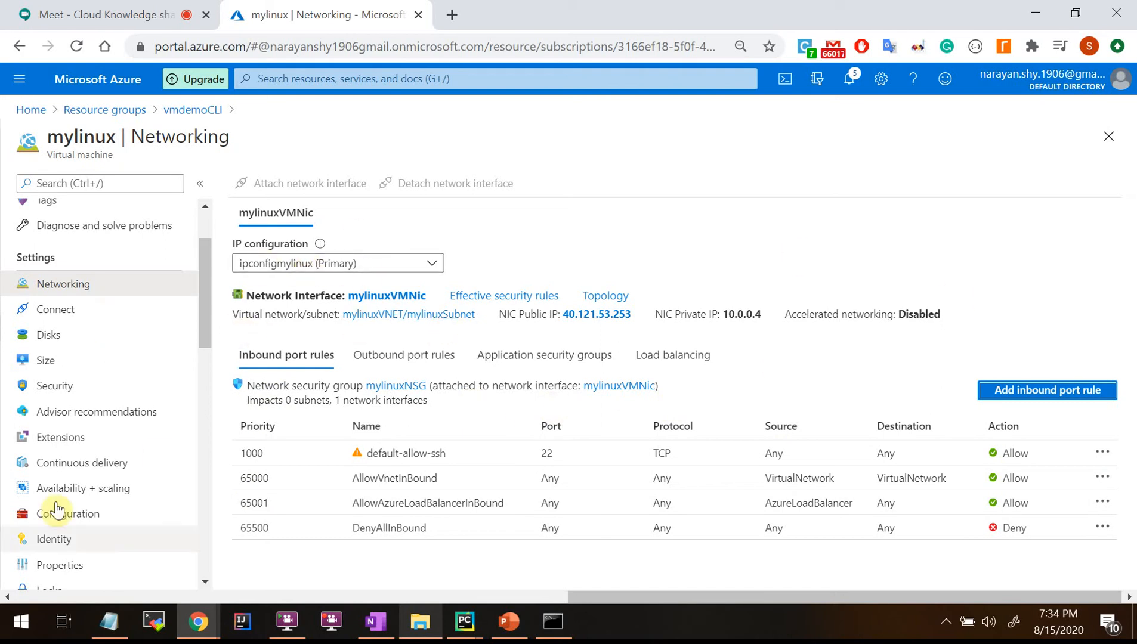
left_click(57, 318)
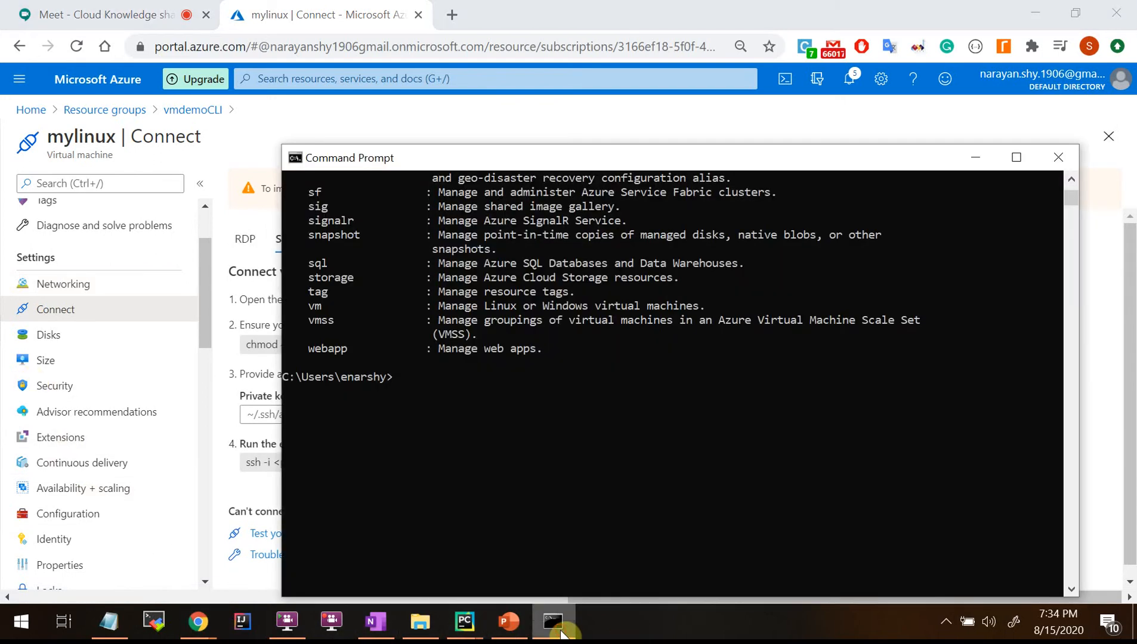
Glance at the Command Prompt window and highlight the end of the example SSH command.
left_click(554, 631)
left_click(556, 632)
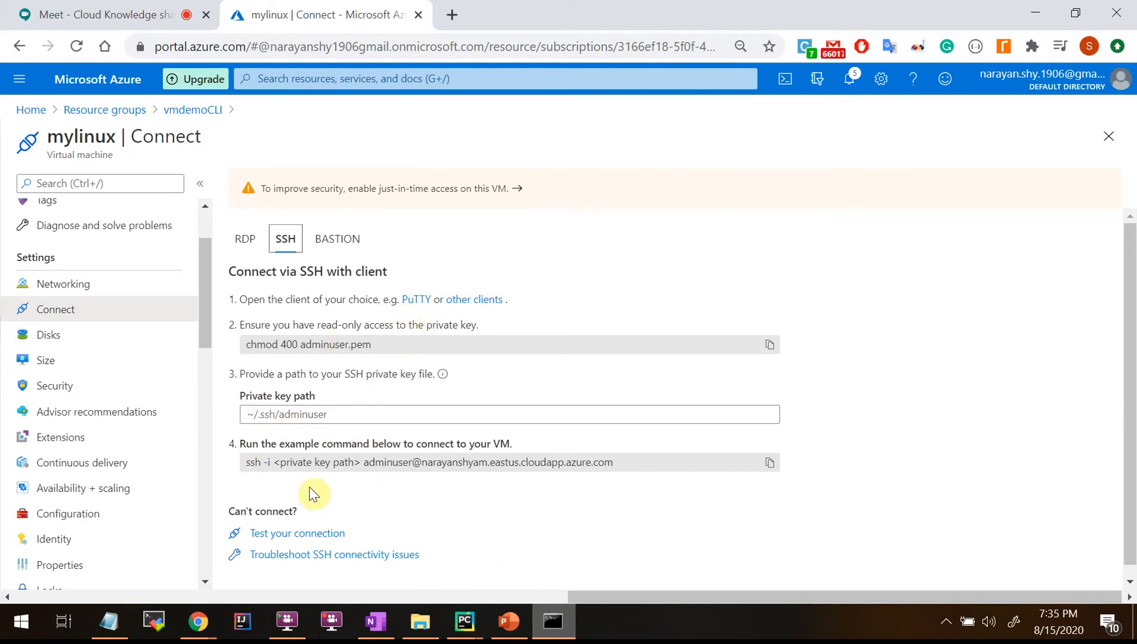
left_click_drag(294, 462, 330, 469)
left_click(572, 476)
left_click(418, 478)
Highlight the SSH command's user and host, then list the 30 GiB Premium SSD OS disk.
left_click(366, 463)
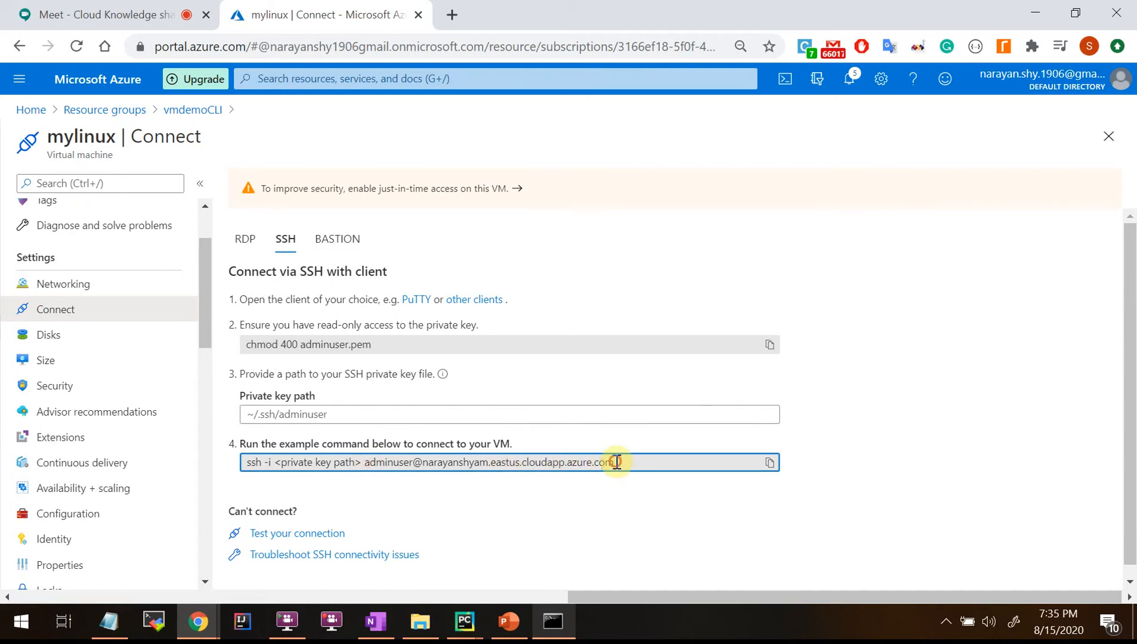
left_click_drag(616, 463, 348, 473)
left_click(571, 537)
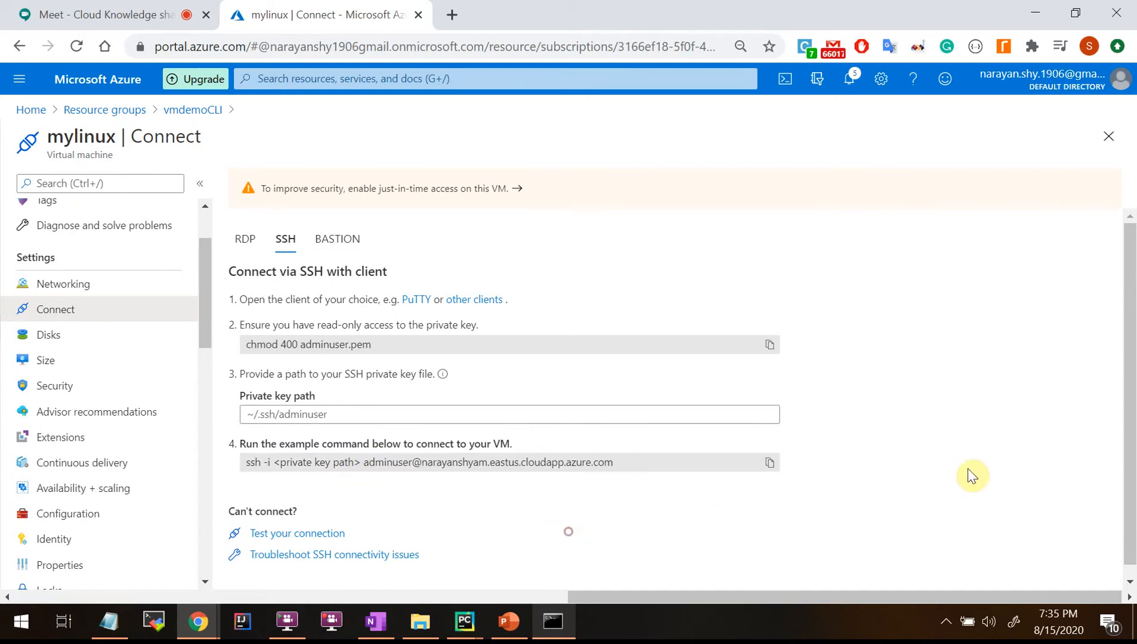
left_click(42, 338)
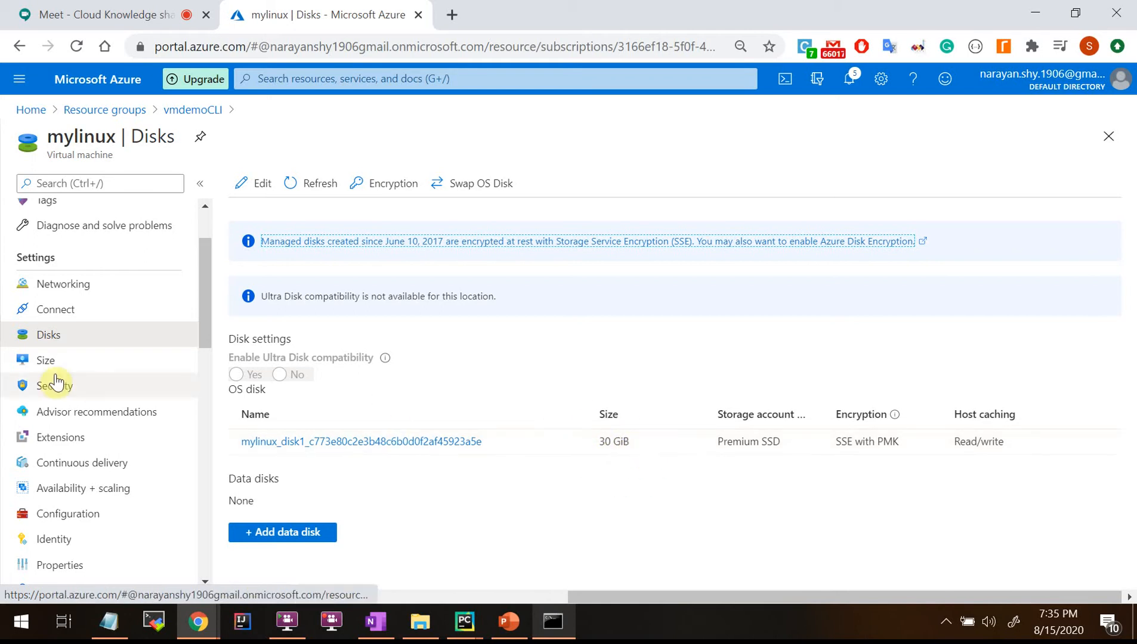
View mylinux's available sizes, then open Security Center's free-trial Getting started page.
left_click(45, 361)
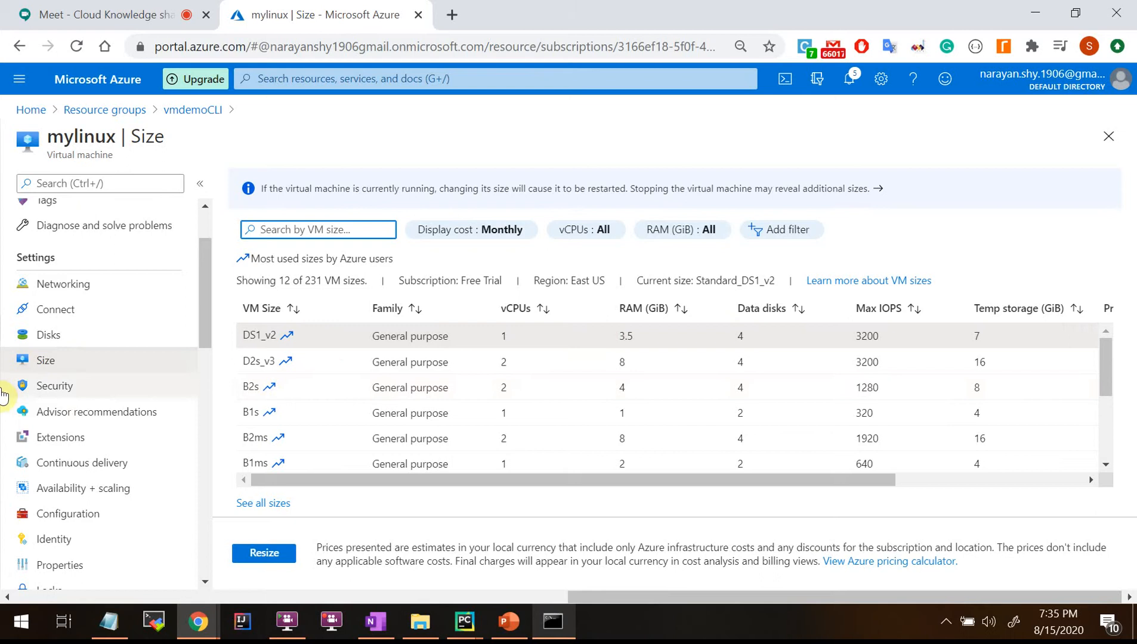
left_click(50, 387)
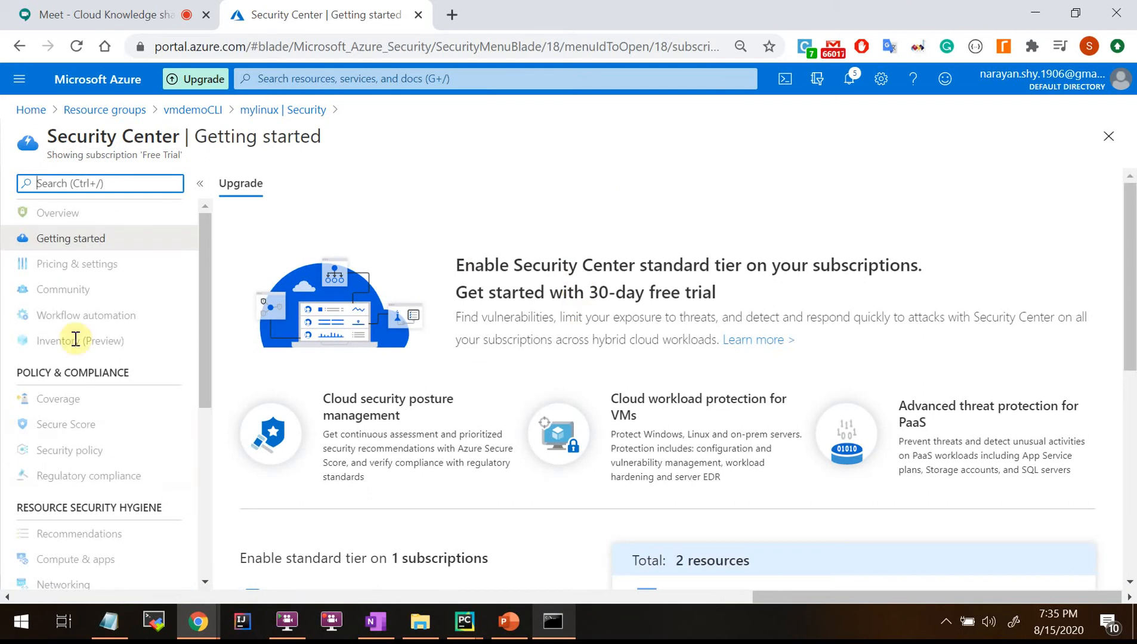
scroll(290, 357, "down", 3)
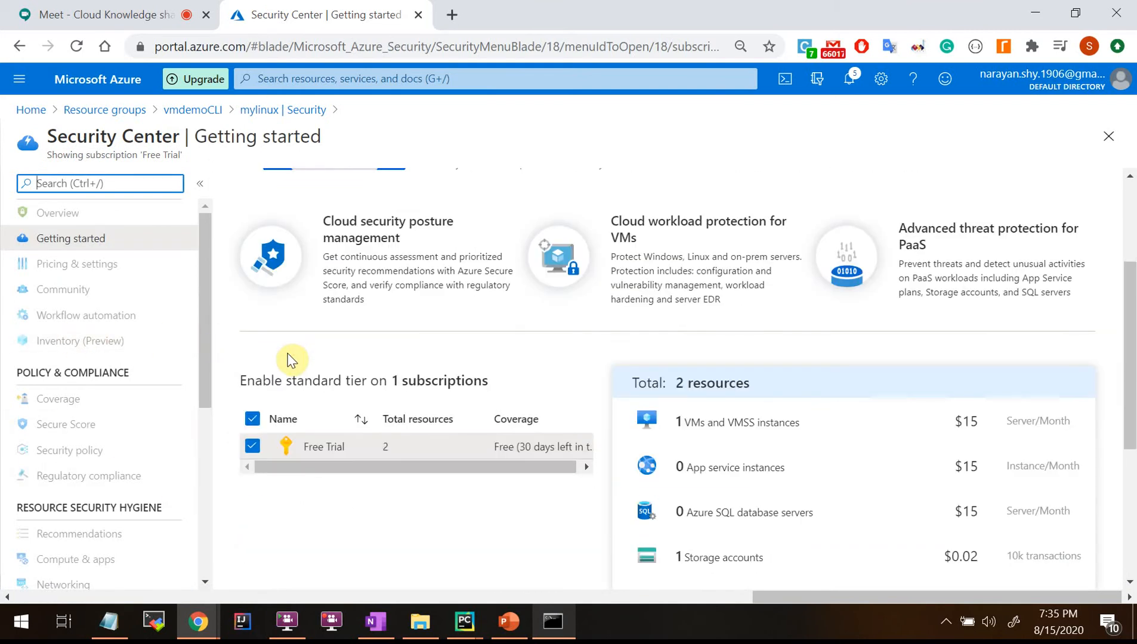
scroll(297, 384, "down", 3)
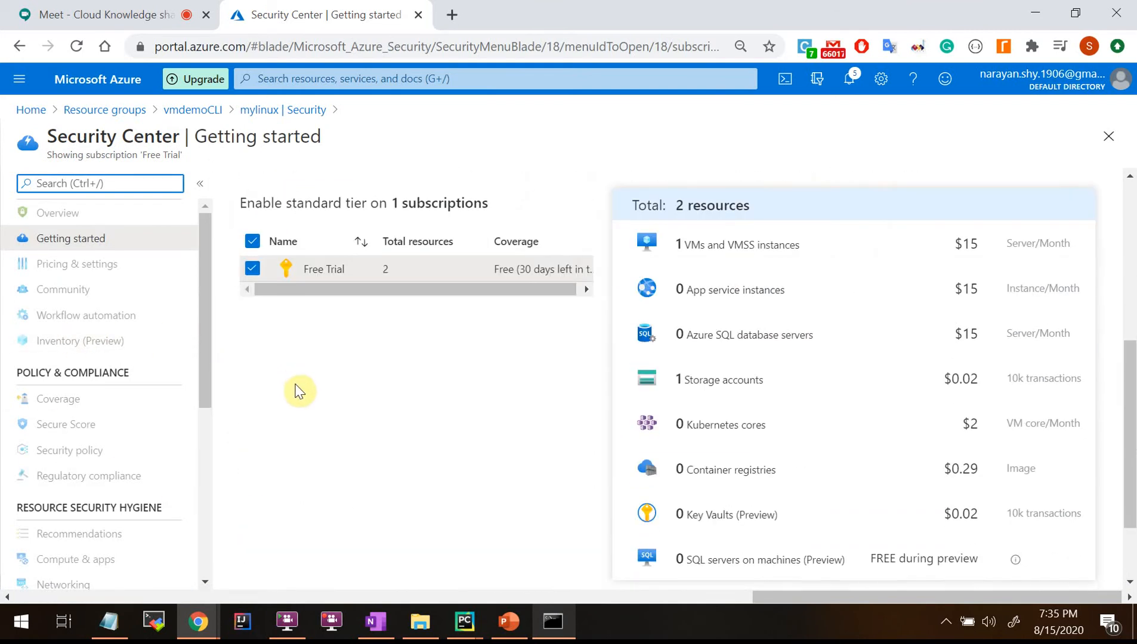
scroll(298, 388, "up", 6)
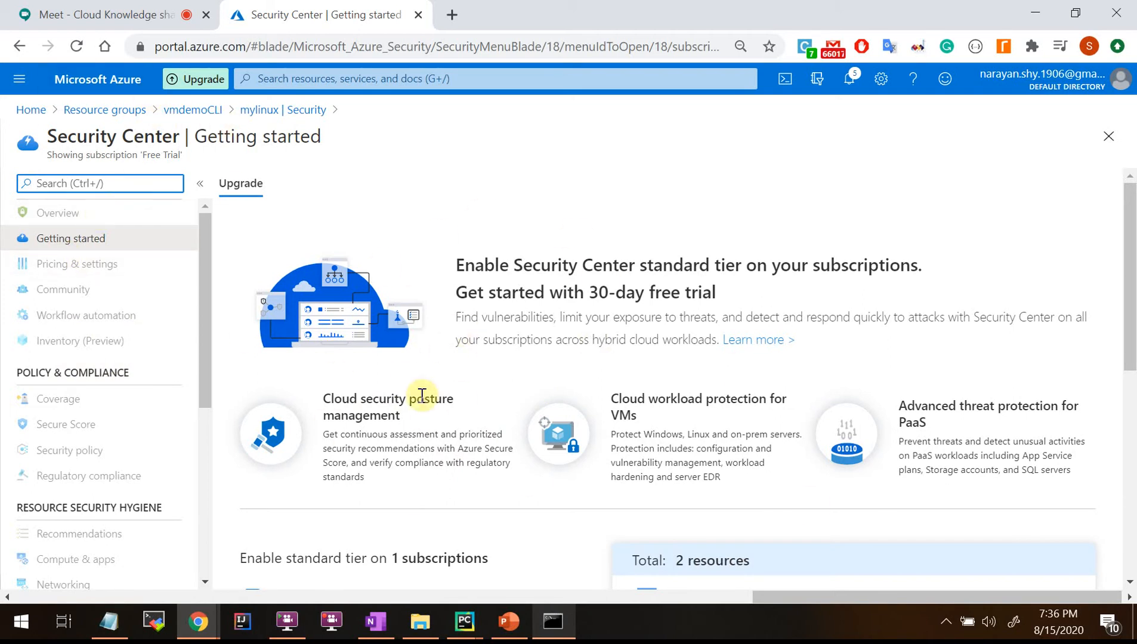
Go via the vmdemoCLI resource group to mylinux and view its empty Advisor recommendations.
left_click(206, 111)
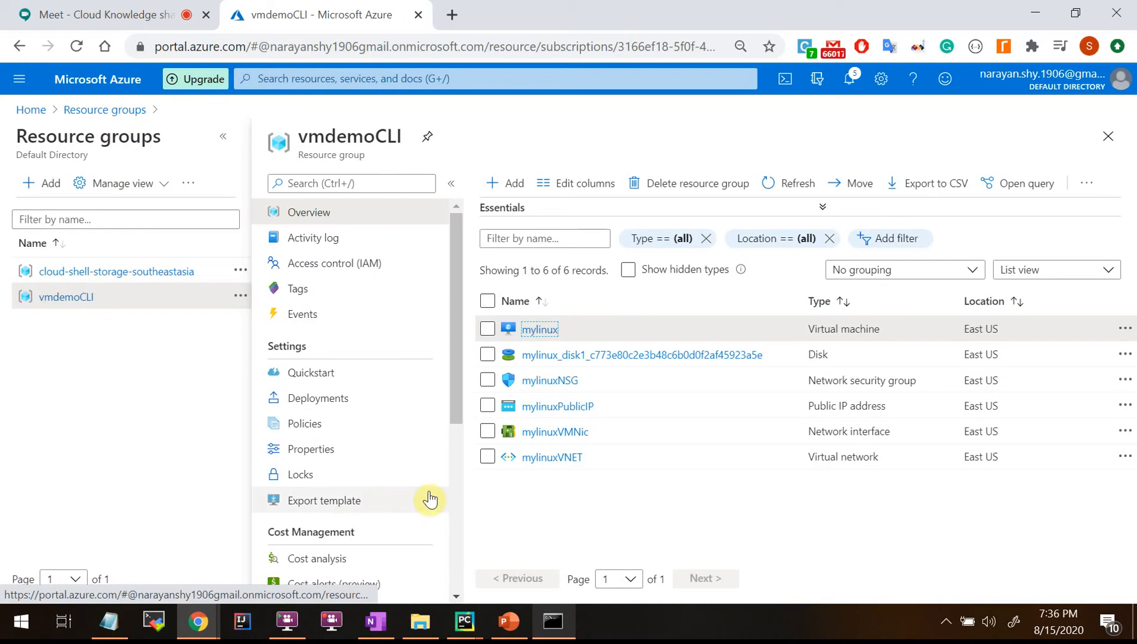
scroll(368, 502, "down", 3)
scroll(391, 301, "up", 2)
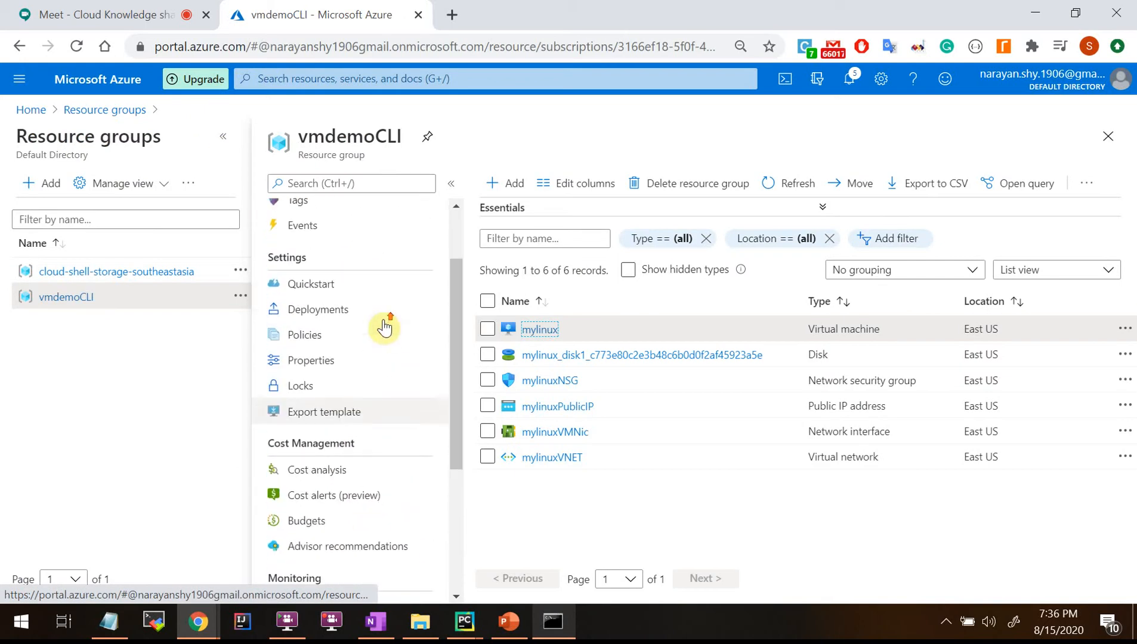
left_click(530, 331)
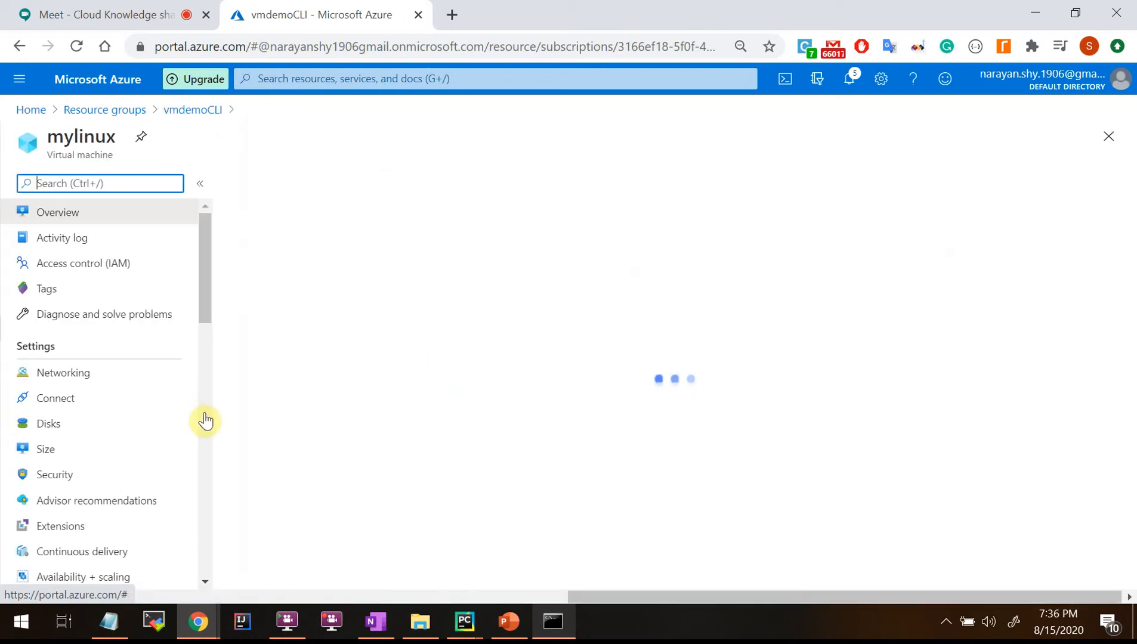
scroll(74, 467, "down", 2)
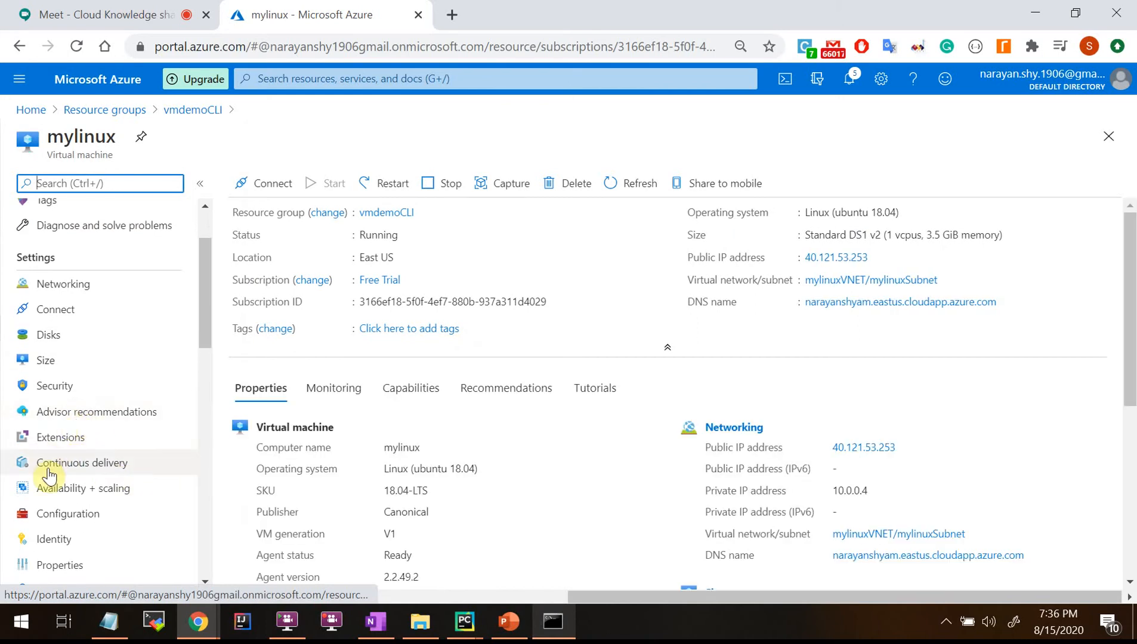
left_click(85, 417)
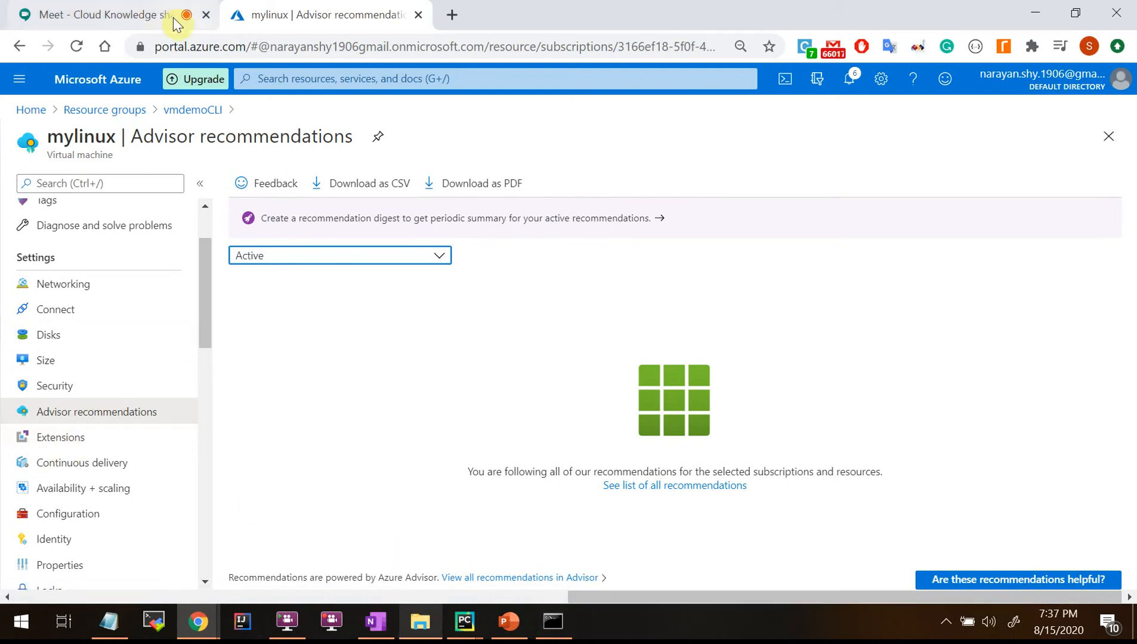
Open mylinux's Extensions page showing none installed, briefly checking the Meet tab.
left_click(58, 441)
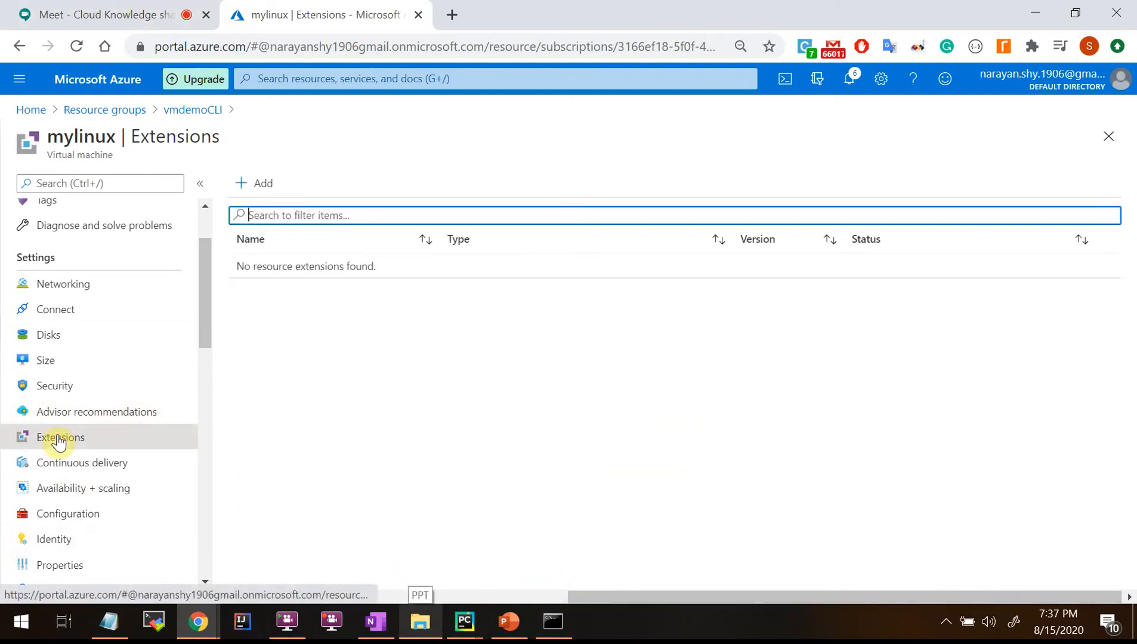
left_click(124, 18)
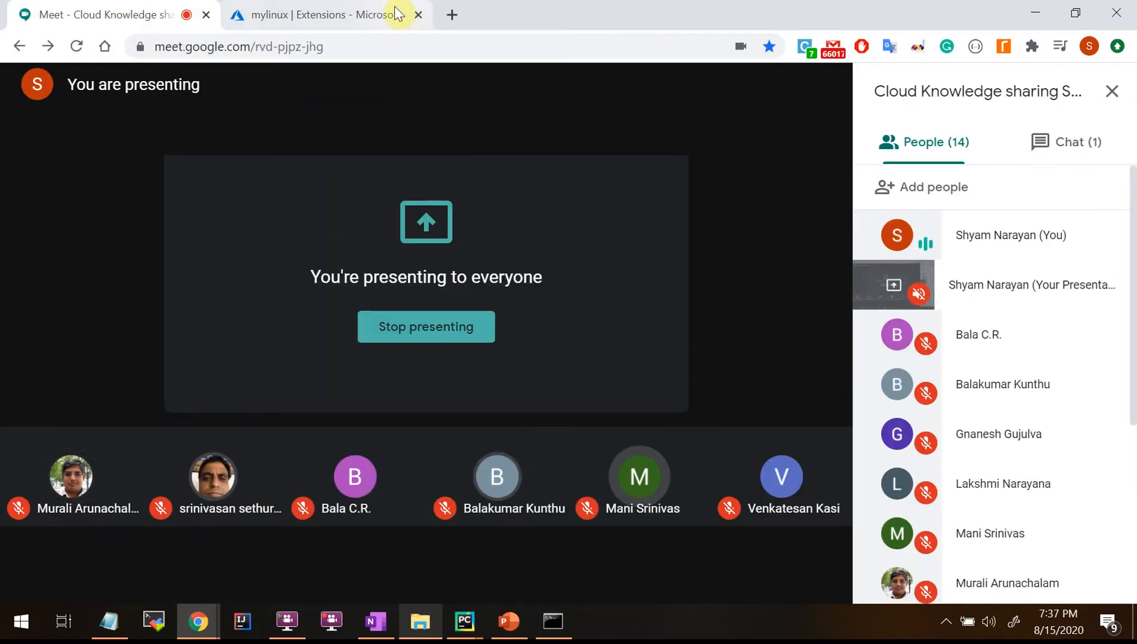
left_click(323, 14)
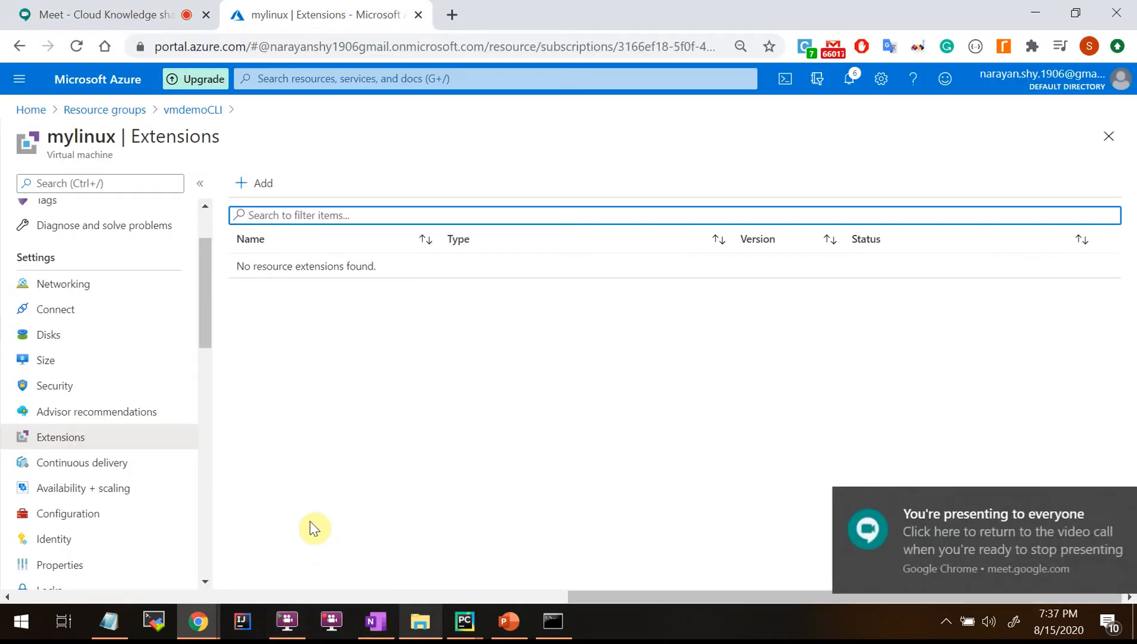
left_click(52, 448)
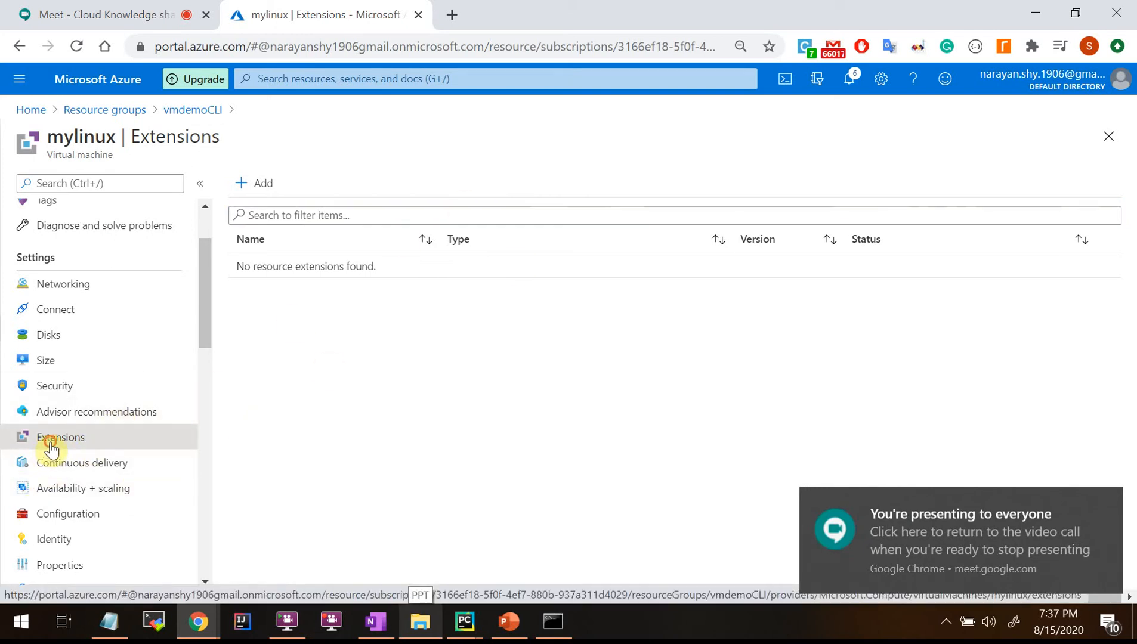
Browse the Linux extensions available to add, then return to the vmdemoCLI resource group.
left_click(260, 185)
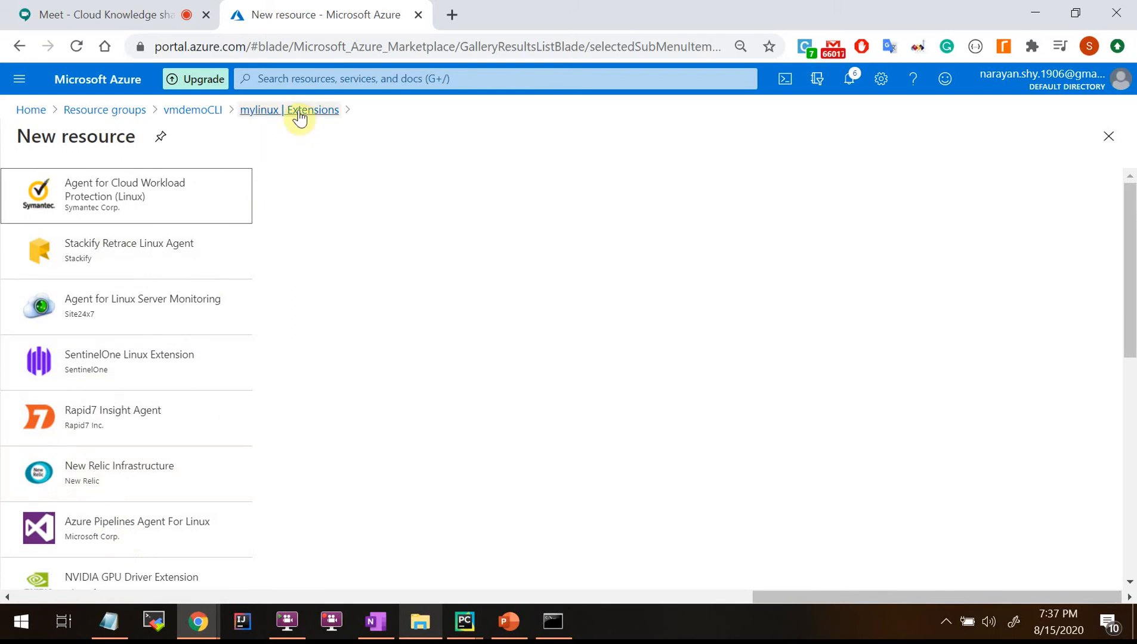
left_click(204, 111)
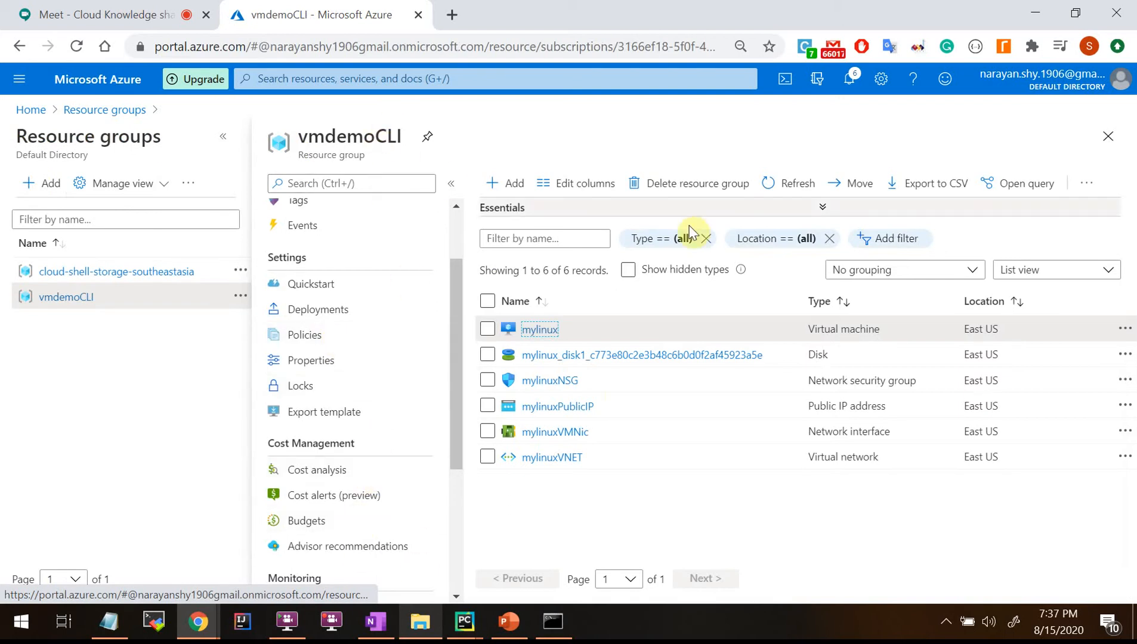
Open mylinux's Configuration page and follow its just-in-time access upgrade link.
left_click(529, 335)
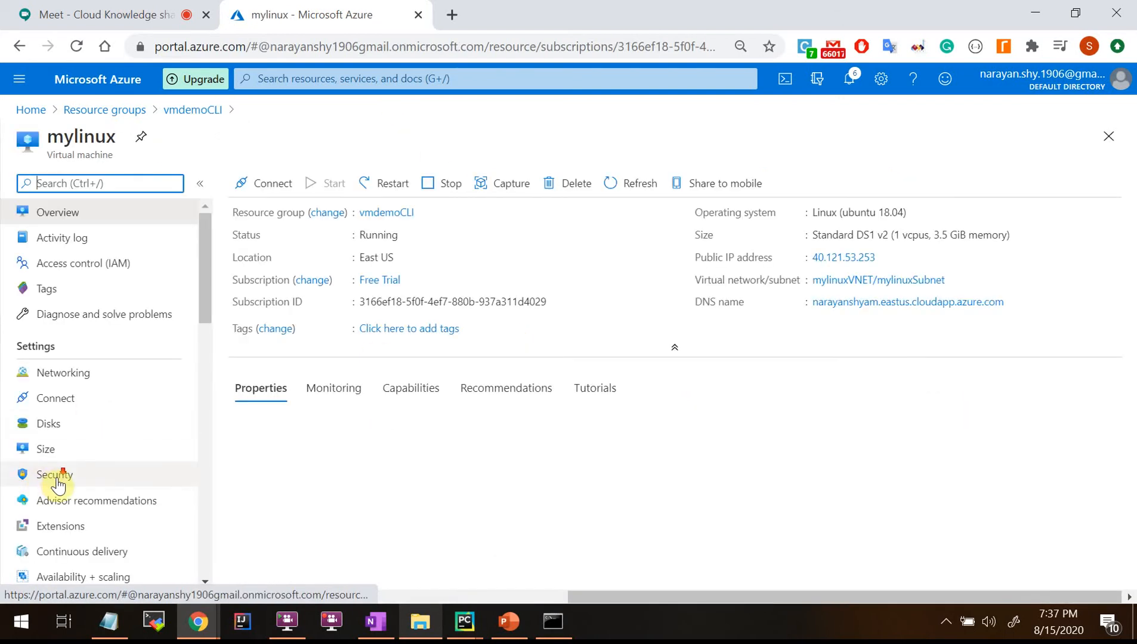
scroll(57, 506, "down", 3)
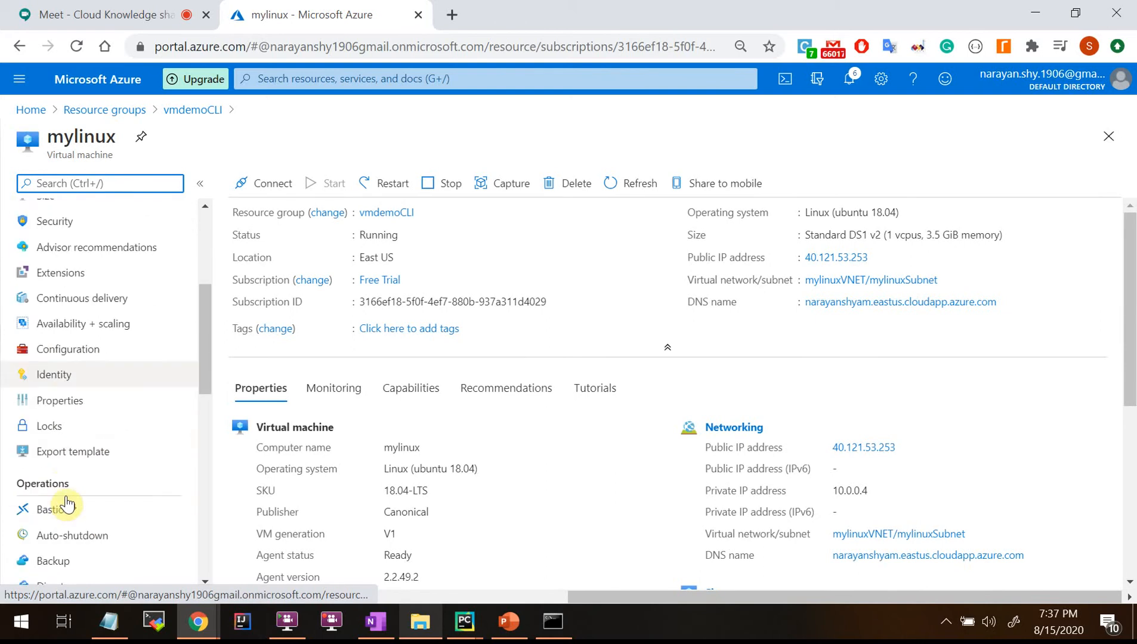
left_click(68, 337)
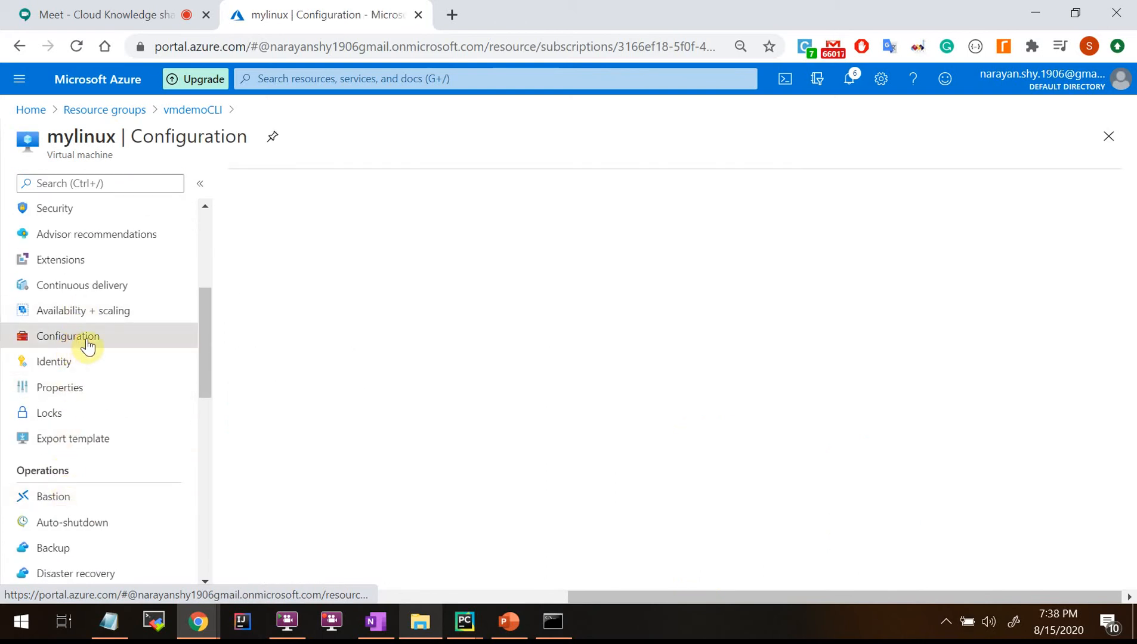
scroll(340, 489, "down", 2)
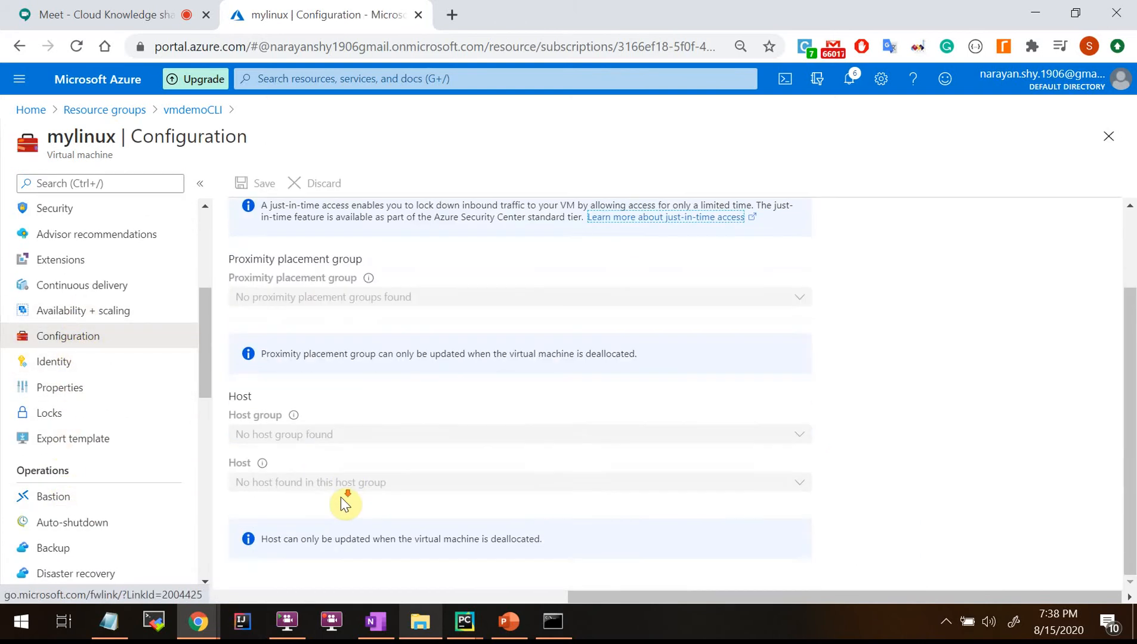
scroll(344, 500, "up", 2)
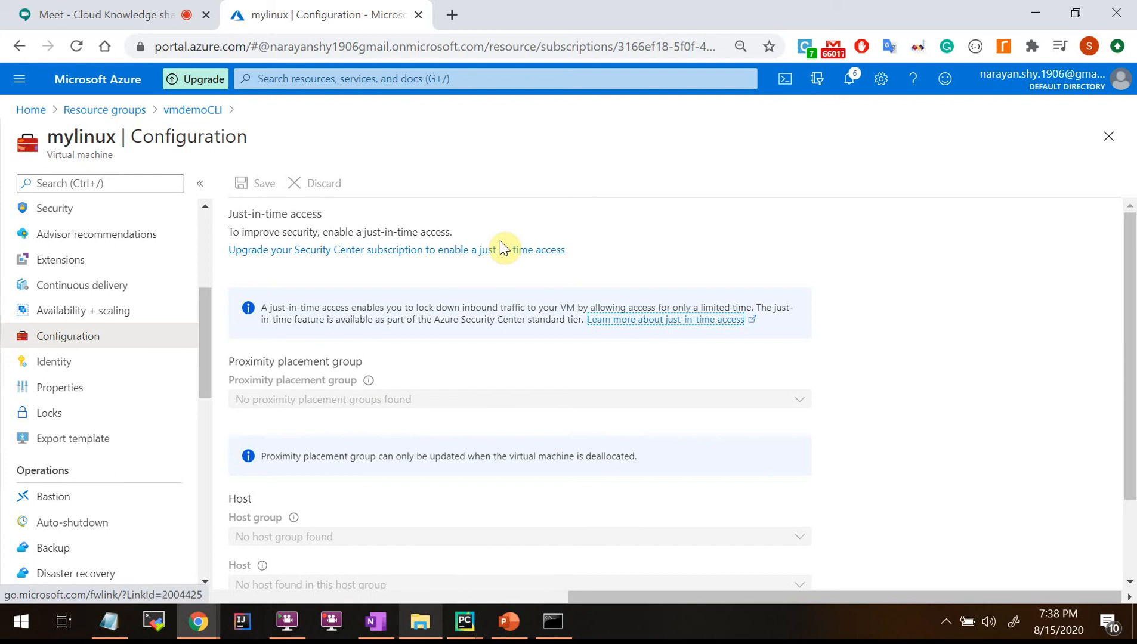
left_click(510, 251)
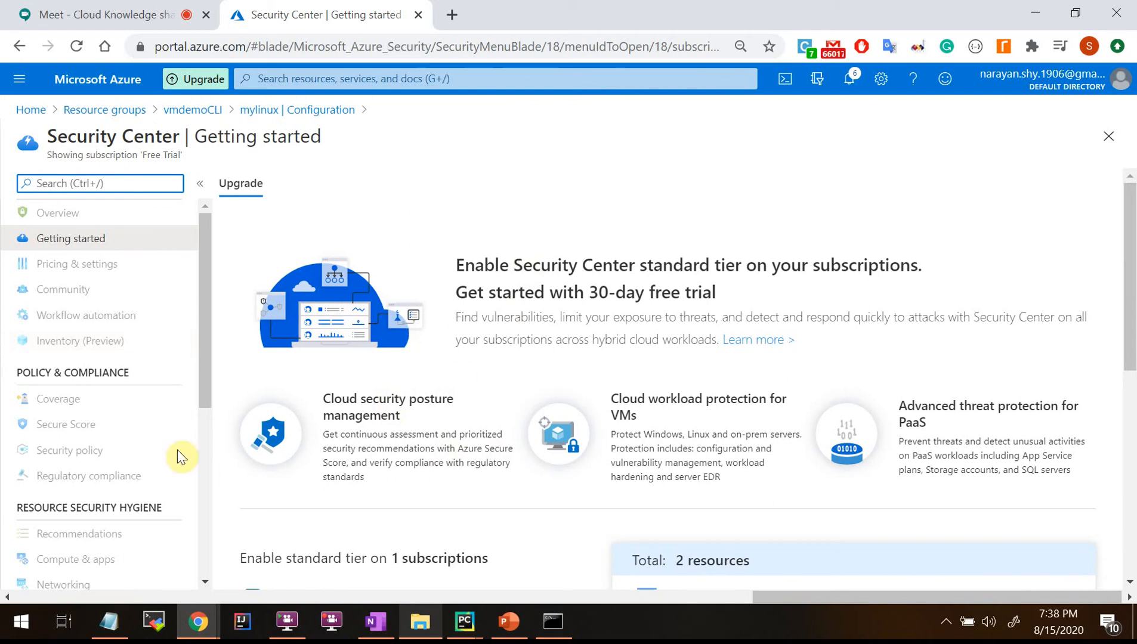
Scroll through the standard-tier upgrade offer, then go back to the six vmdemoCLI resources.
scroll(560, 436, "down", 5)
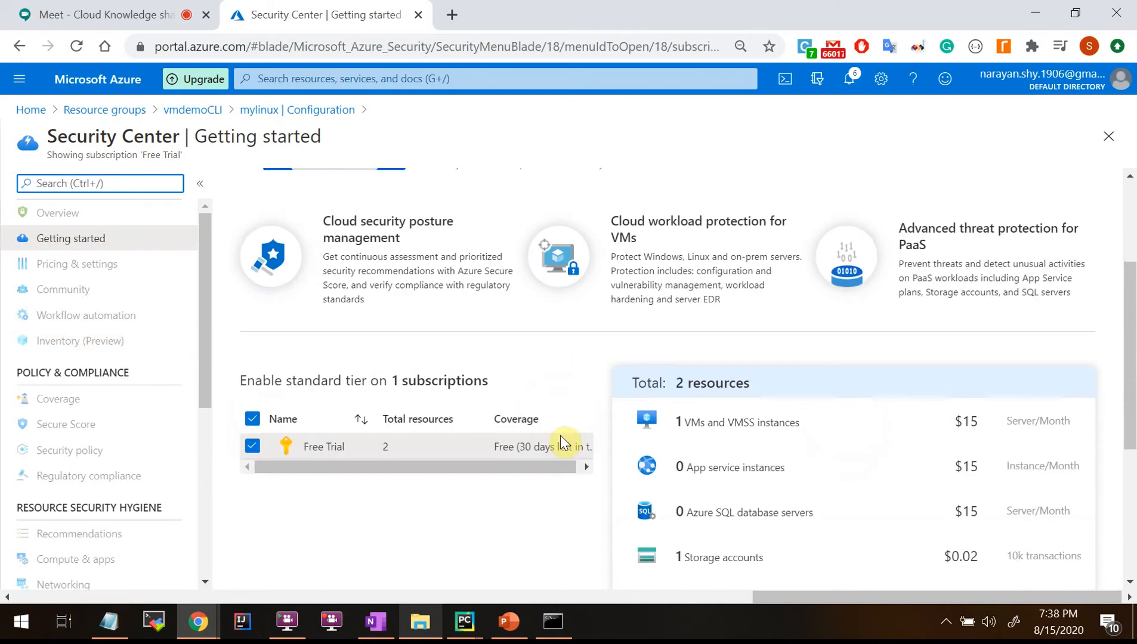
scroll(561, 435, "up", 3)
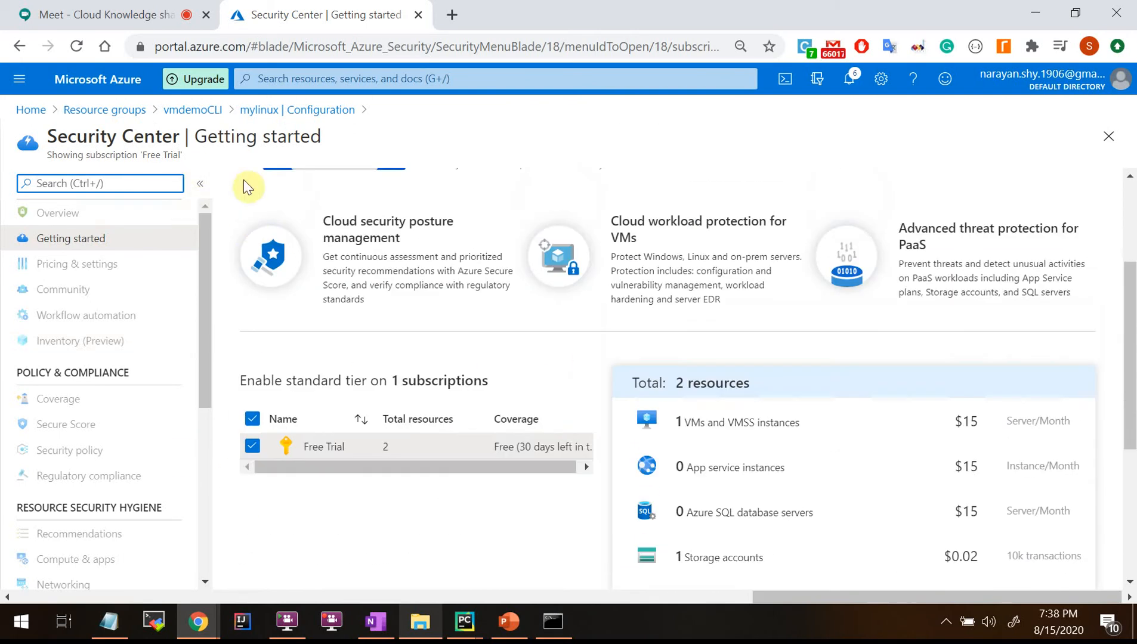
scroll(477, 452, "up", 3)
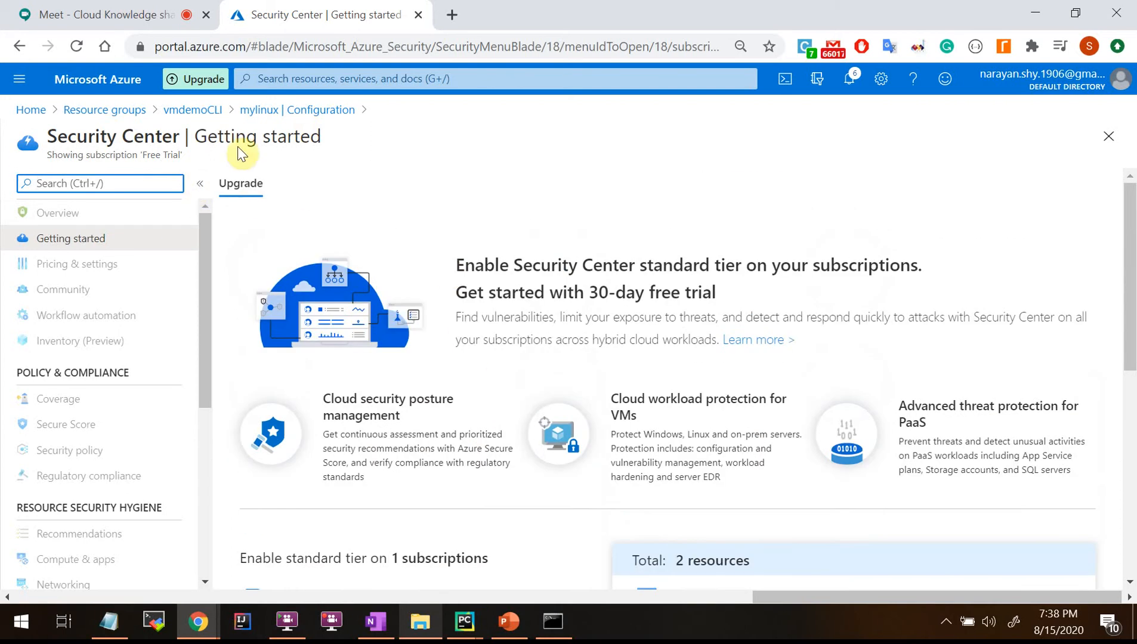
left_click(194, 111)
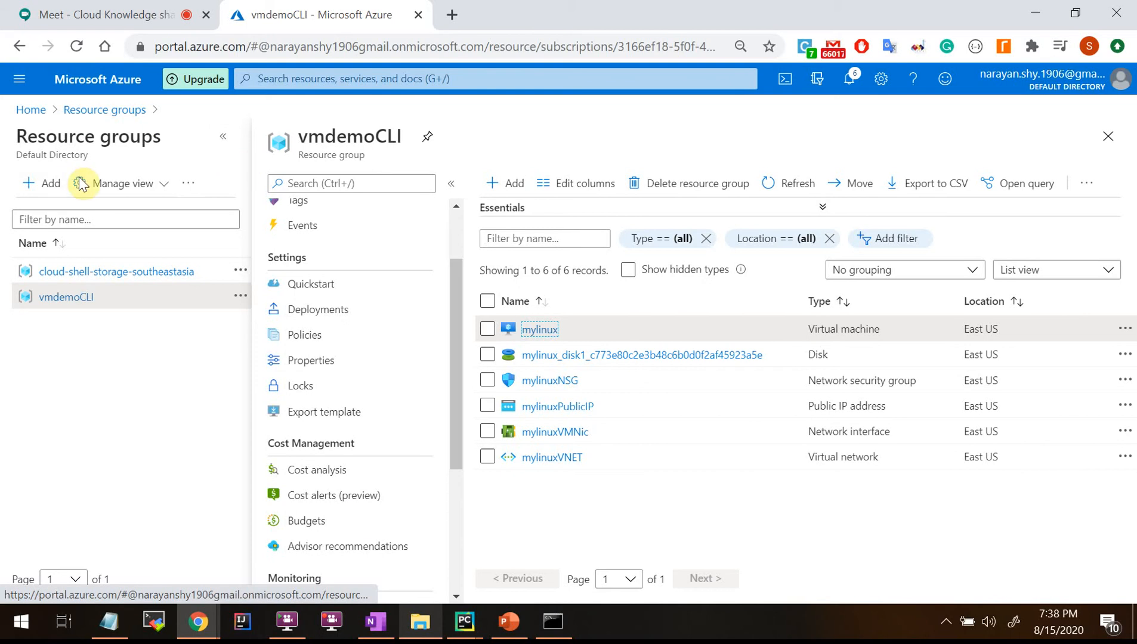
Return to the mylinux VM's Configuration page and highlight the Just-in-time access heading.
left_click(540, 330)
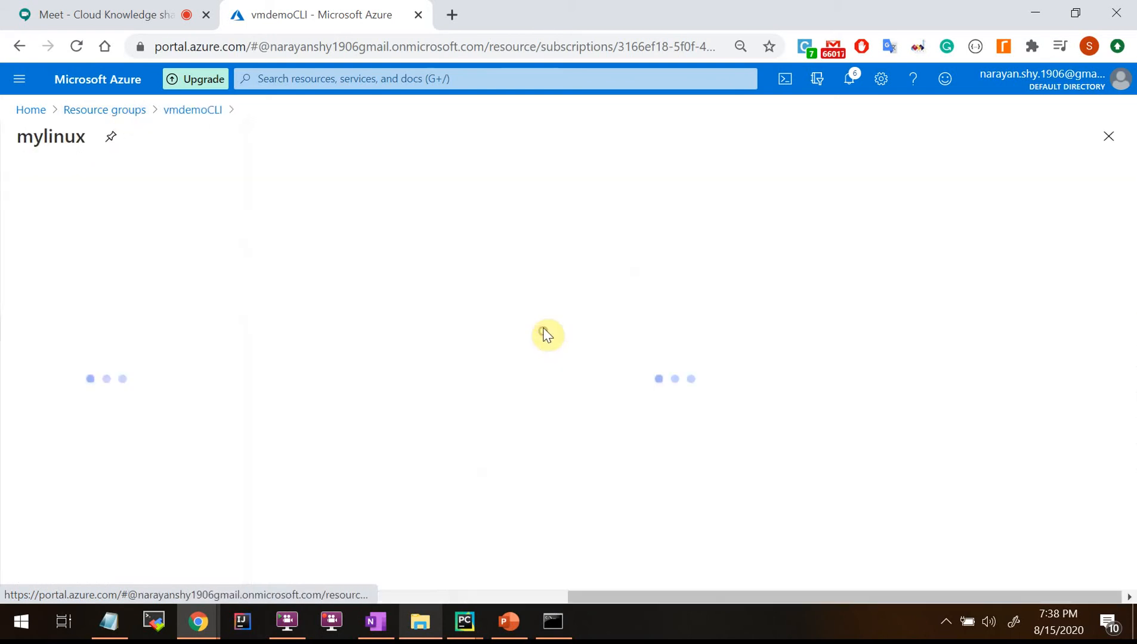
scroll(69, 456, "down", 3)
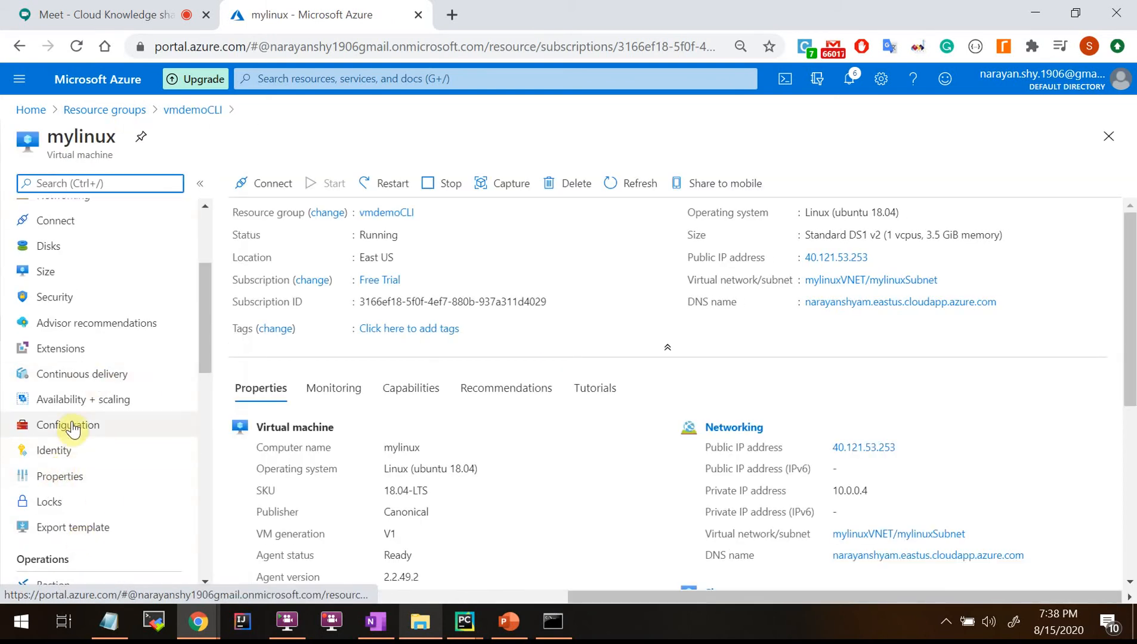
left_click(72, 426)
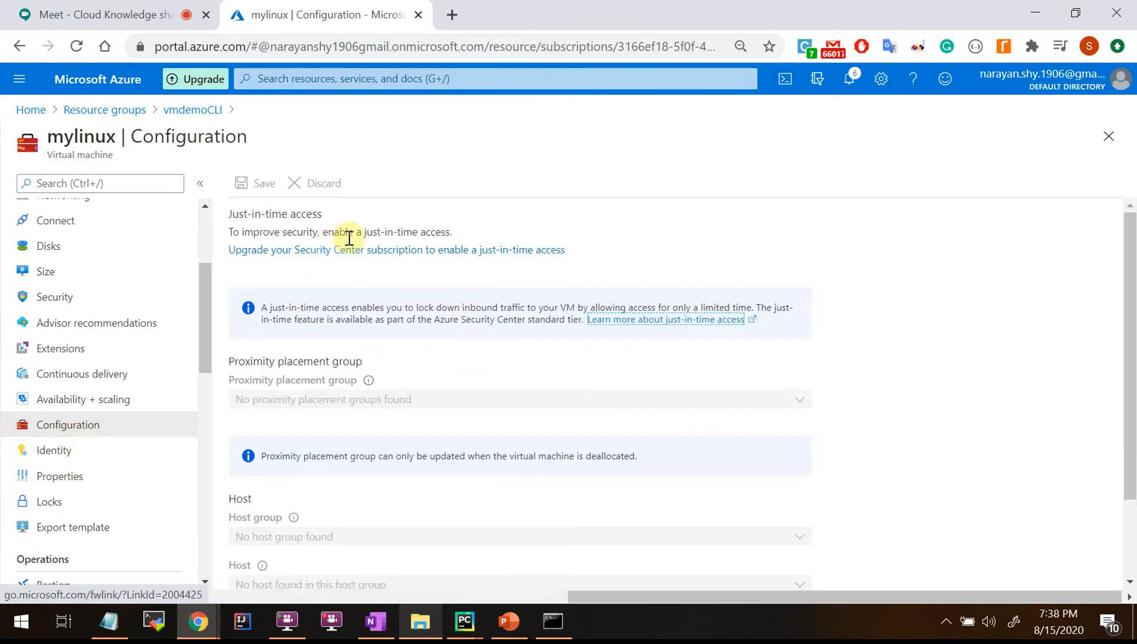
left_click_drag(232, 214, 342, 219)
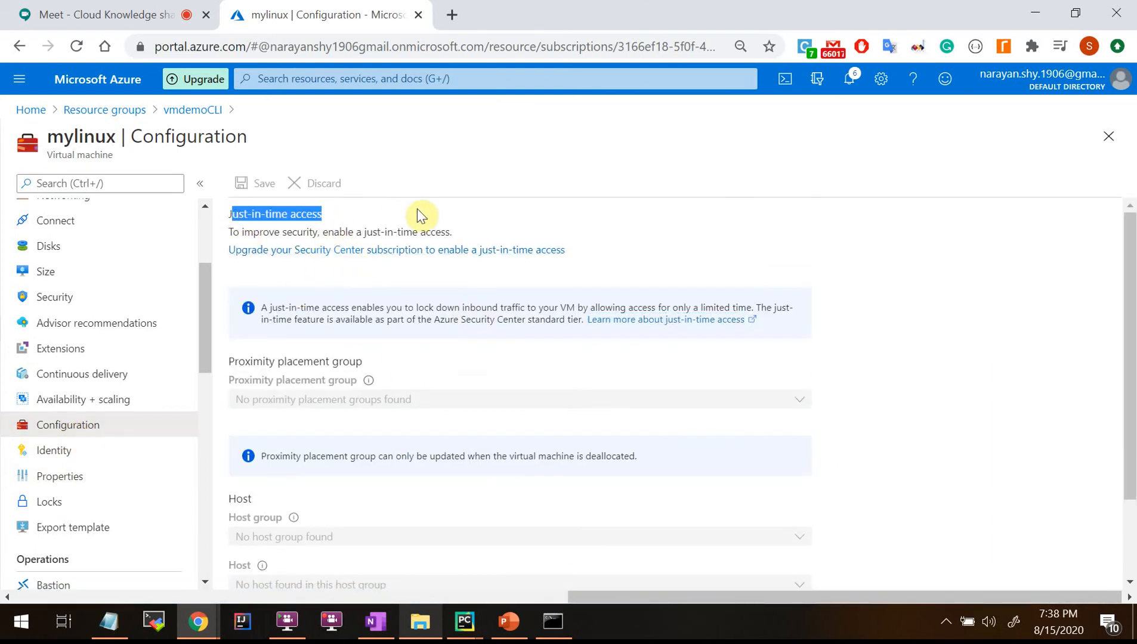
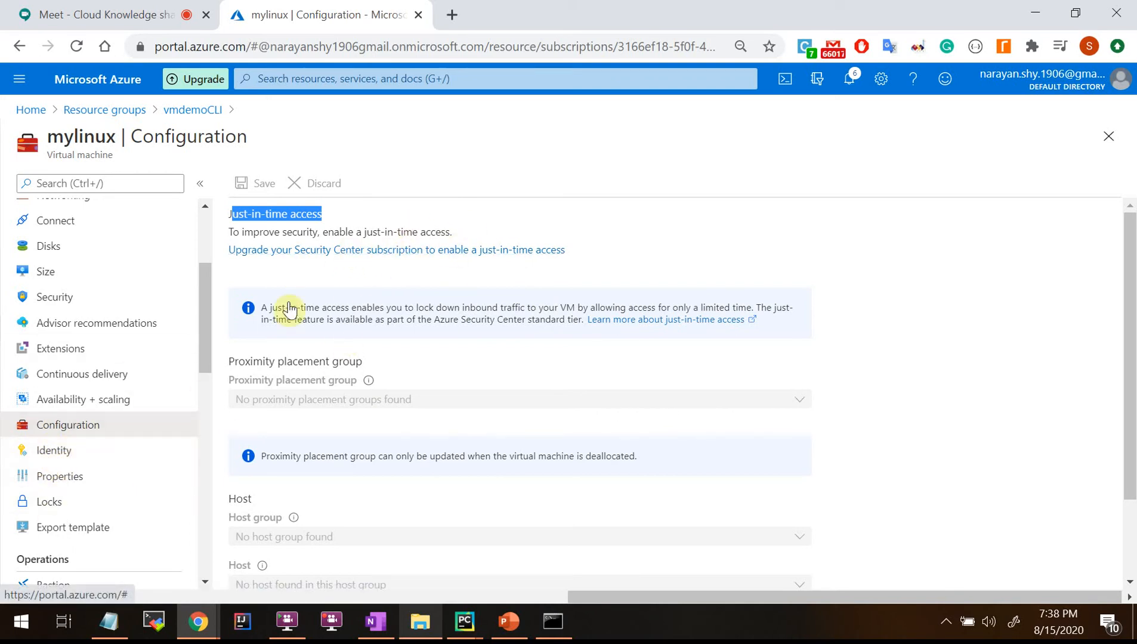
View the mylinux VM's Identity page and highlight its Azure Key Vault example.
left_click(55, 456)
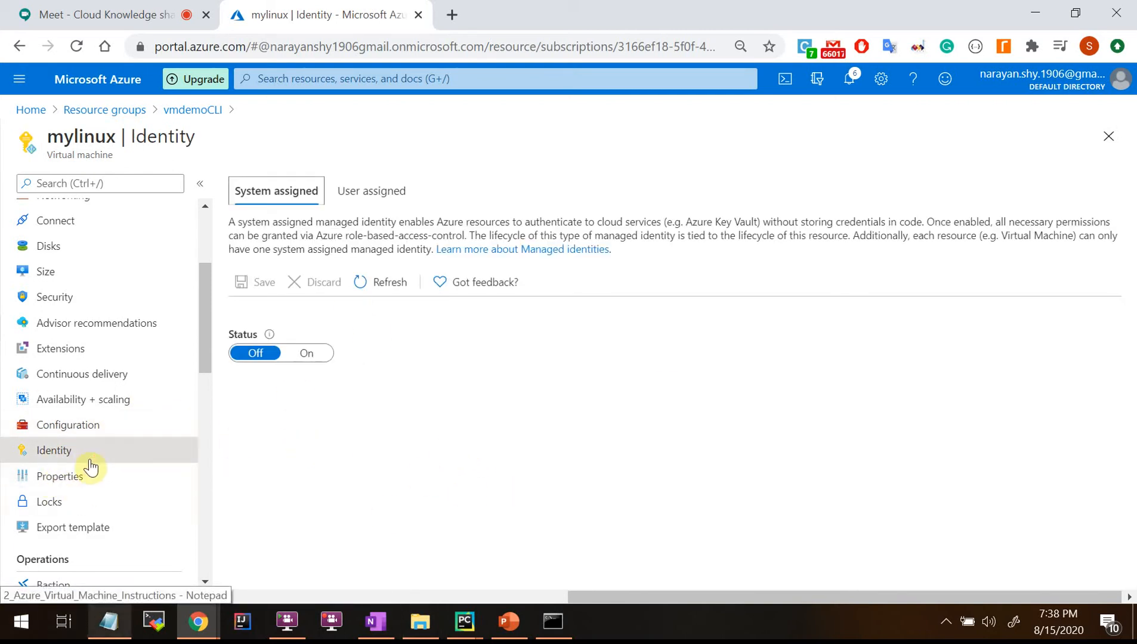
scroll(83, 468, "down", 2)
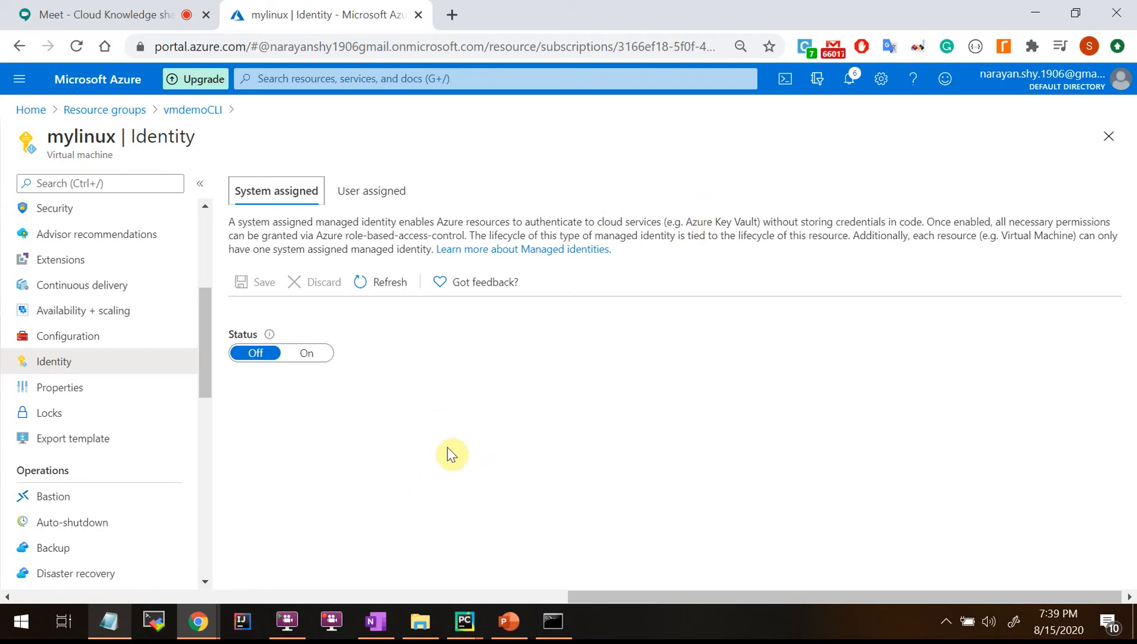
left_click_drag(686, 224, 764, 223)
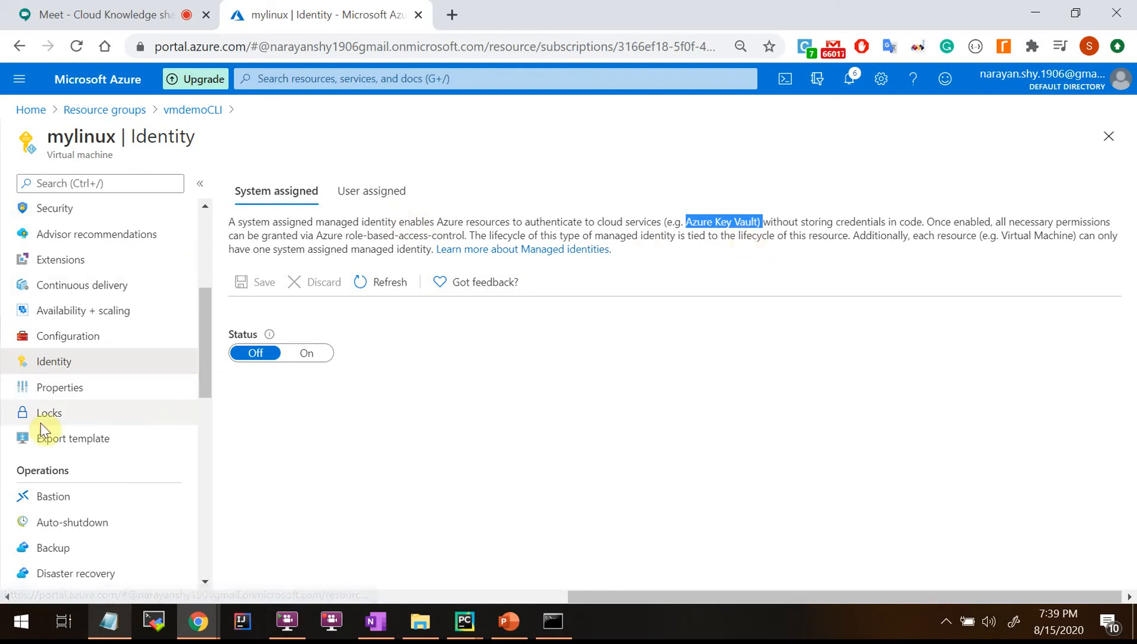
Show the VM's properties, then bring up its Export template page.
left_click(53, 391)
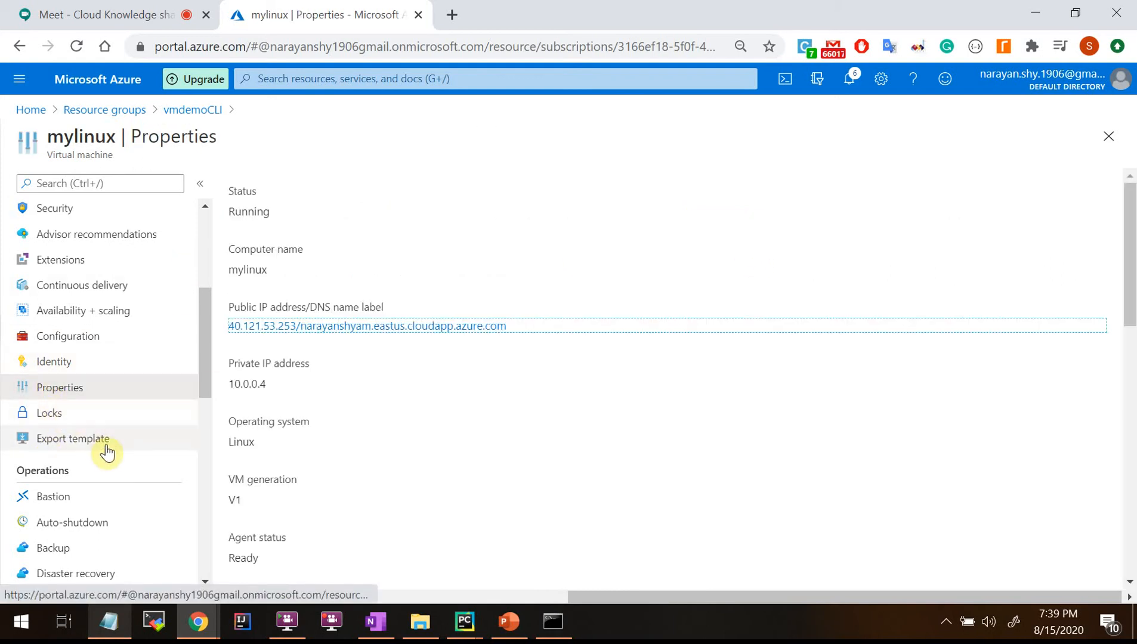
scroll(82, 429, "down", 1)
left_click(86, 351)
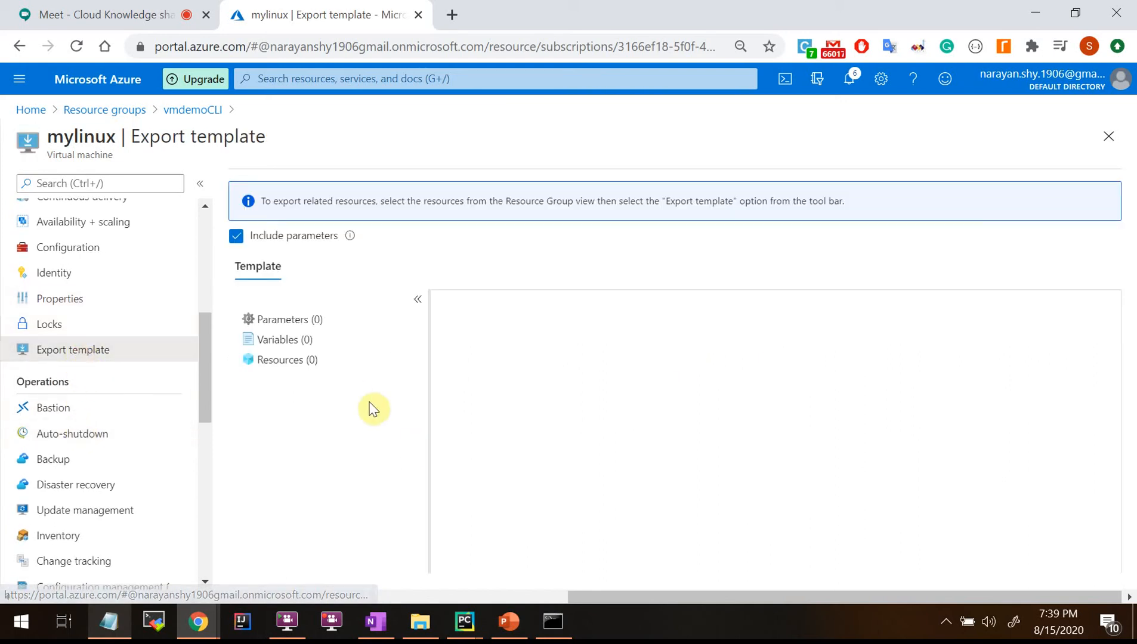
Review the exported template JSON and add it to the template library.
scroll(613, 487, "down", 9)
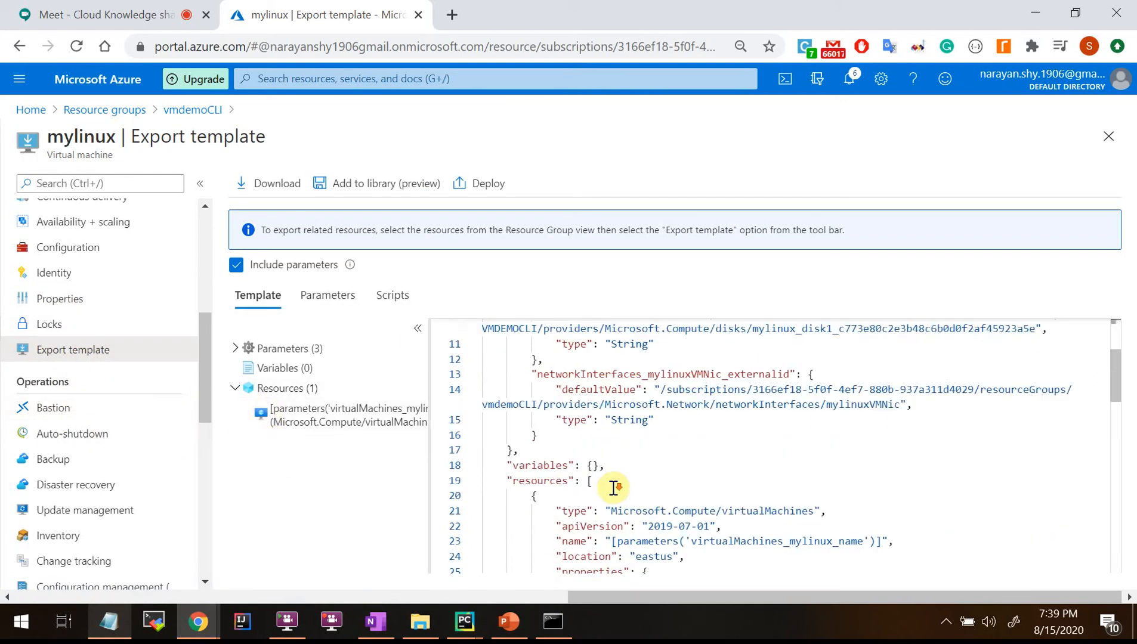
scroll(613, 487, "up", 7)
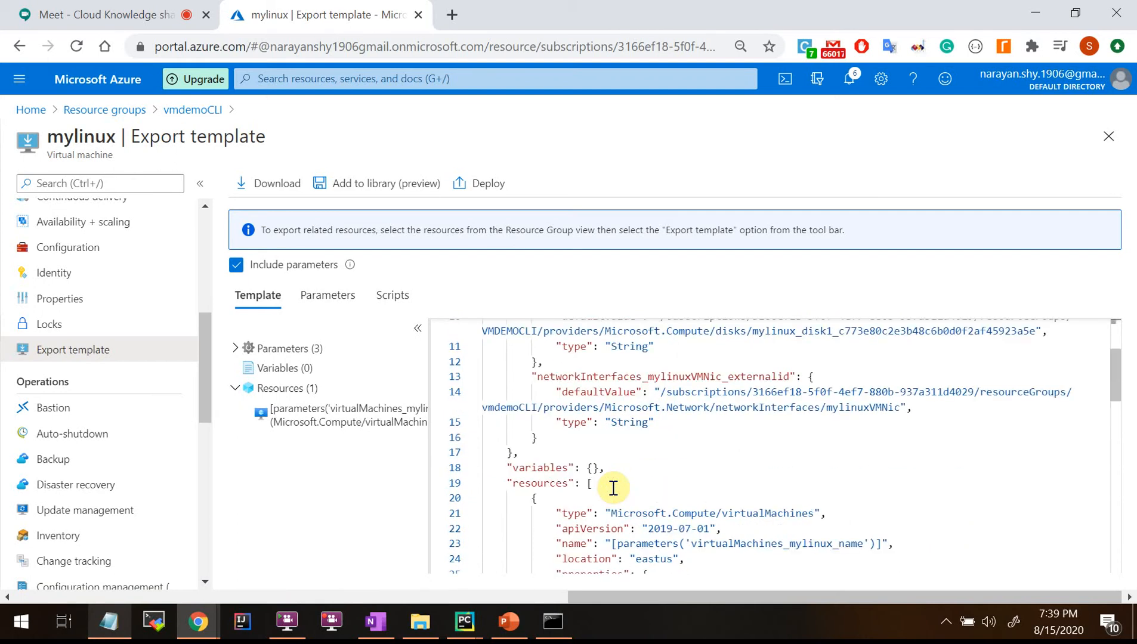
scroll(613, 488, "down", 13)
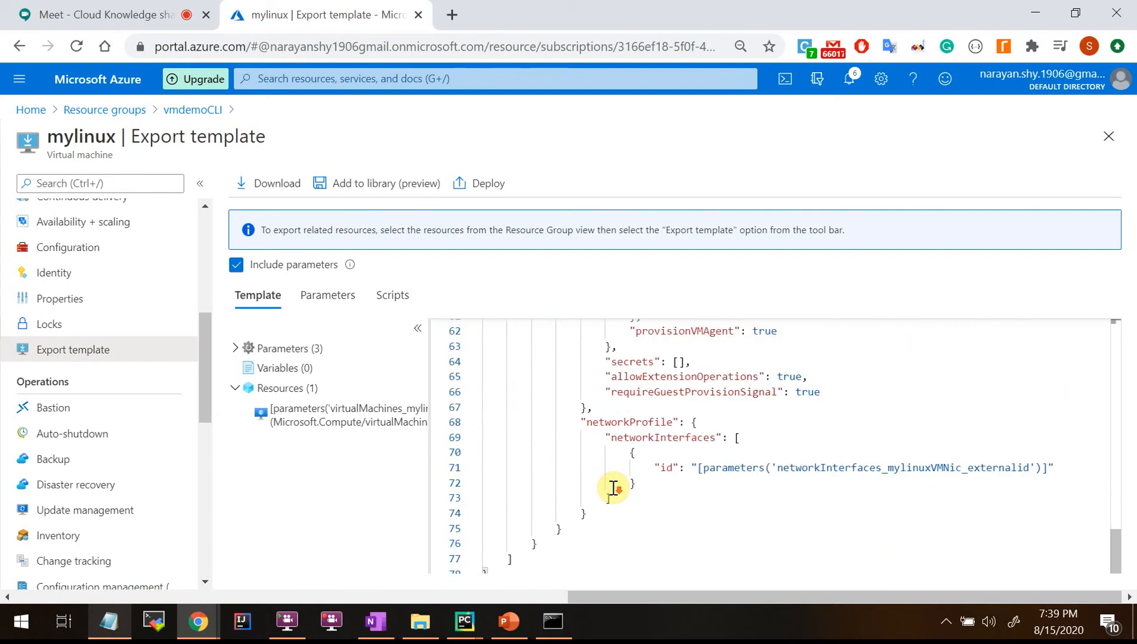
scroll(613, 487, "up", 15)
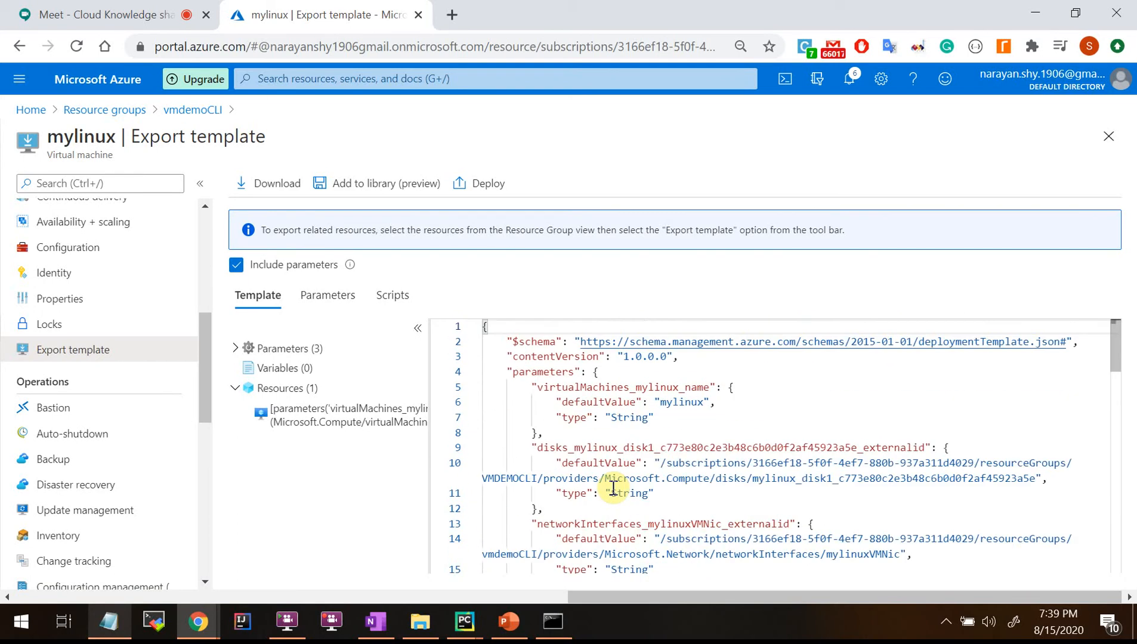
left_click(390, 187)
Enter TestLinuxVM as both template name and description, then save it.
left_click(65, 207)
type("TestLinuxVM")
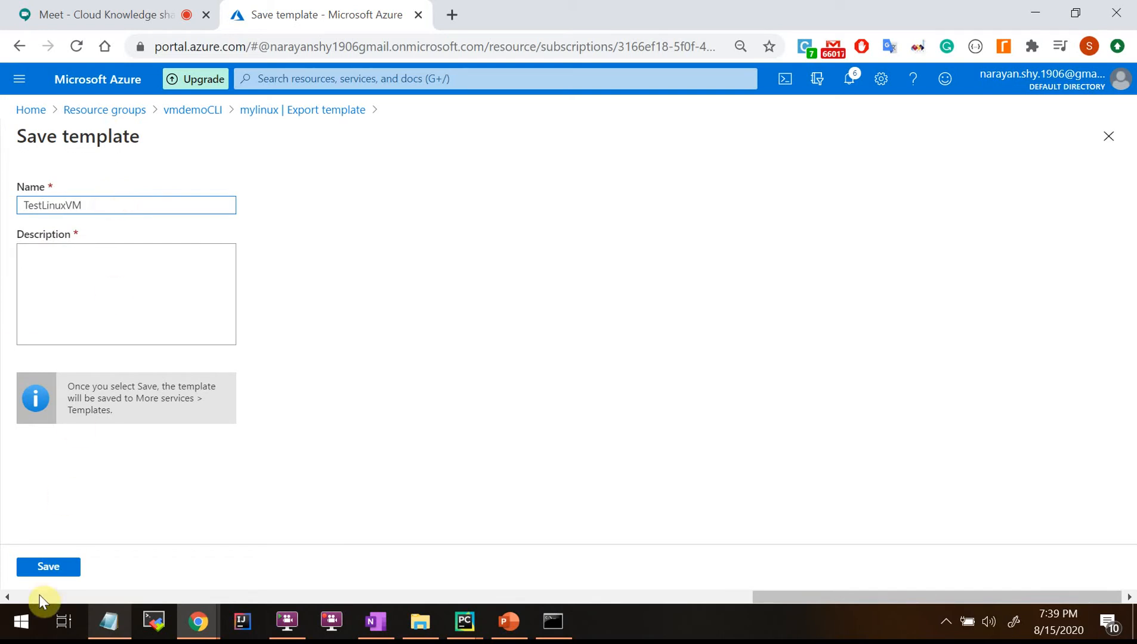
left_click(84, 310)
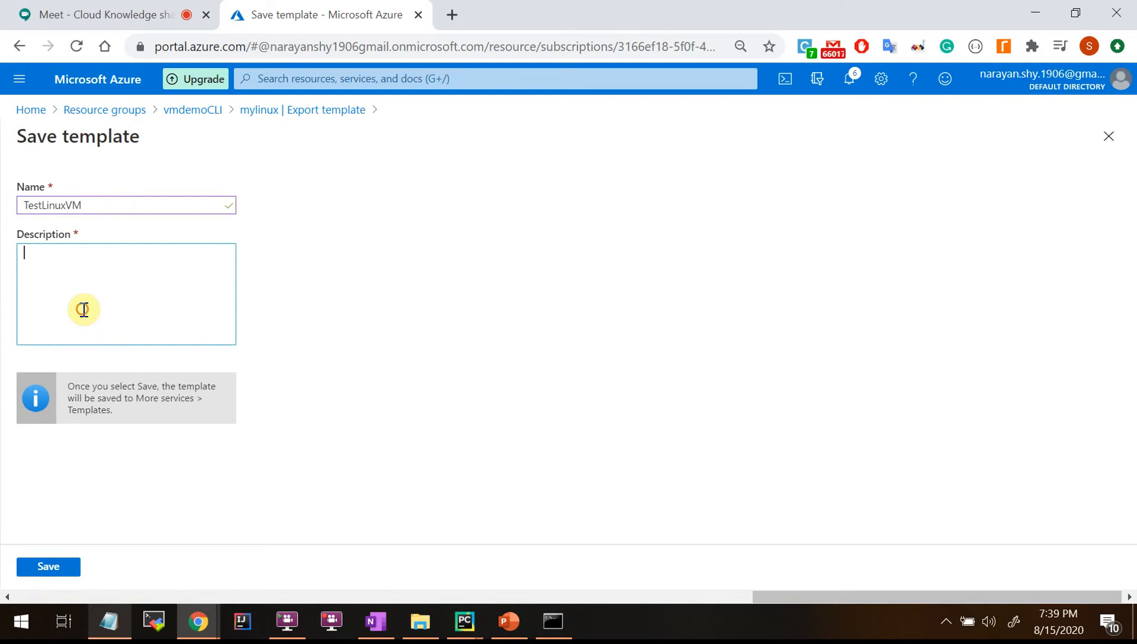
double_click(89, 210)
key("ctrl+c")
double_click(129, 276)
key("ctrl+v")
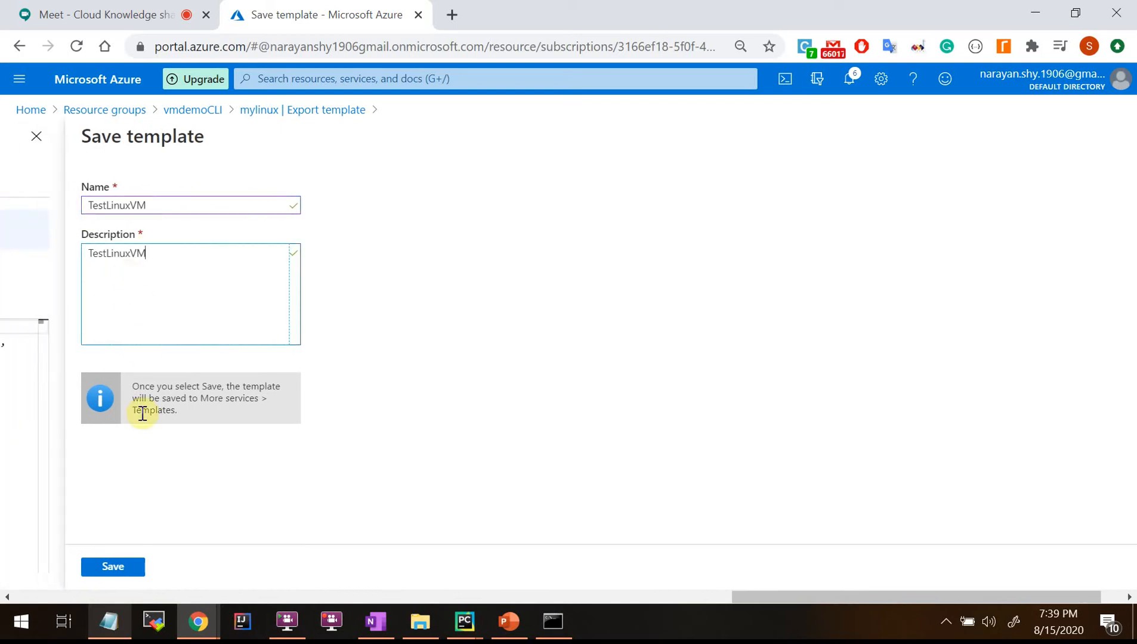
left_click(109, 566)
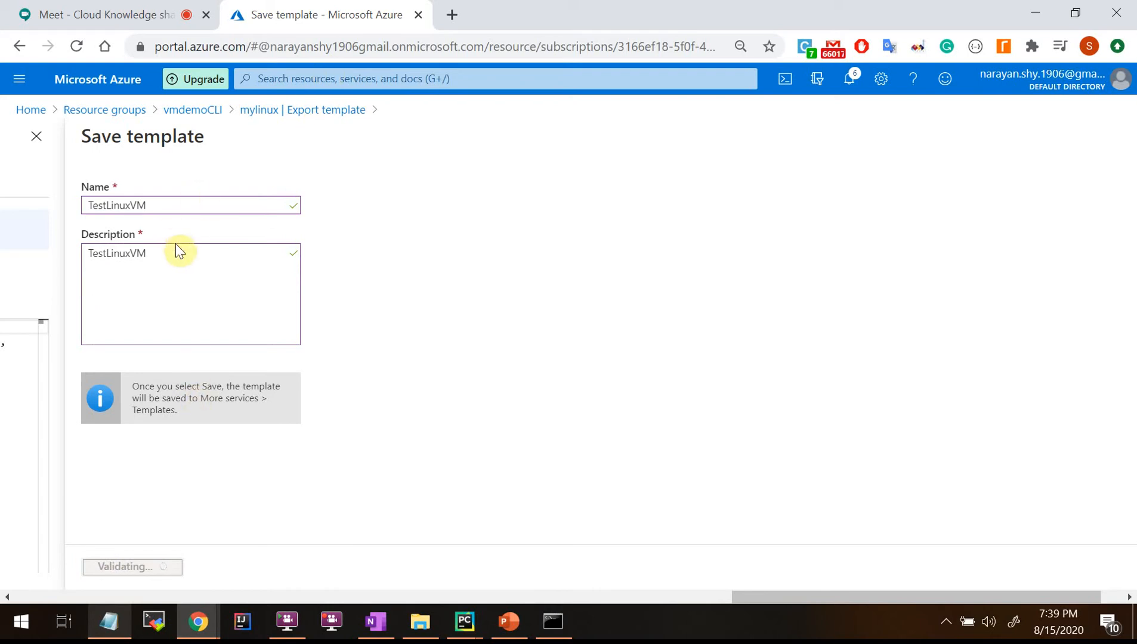
Find the Templates library through search, open testlinuxvm, and start deploying it.
left_click(356, 80)
type("Temp")
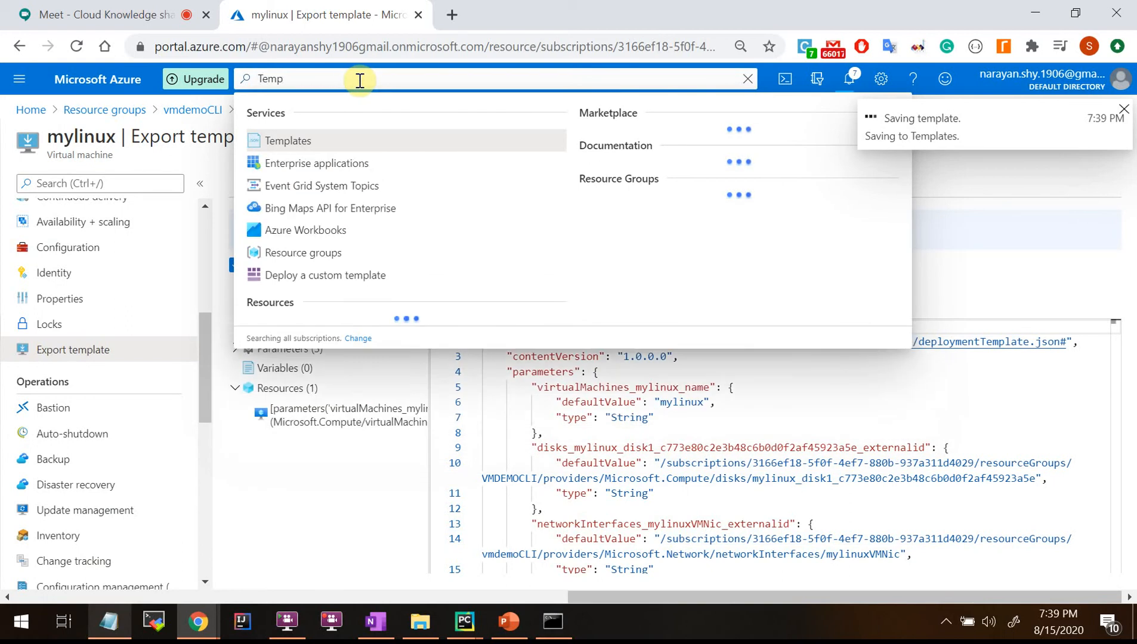
left_click(282, 143)
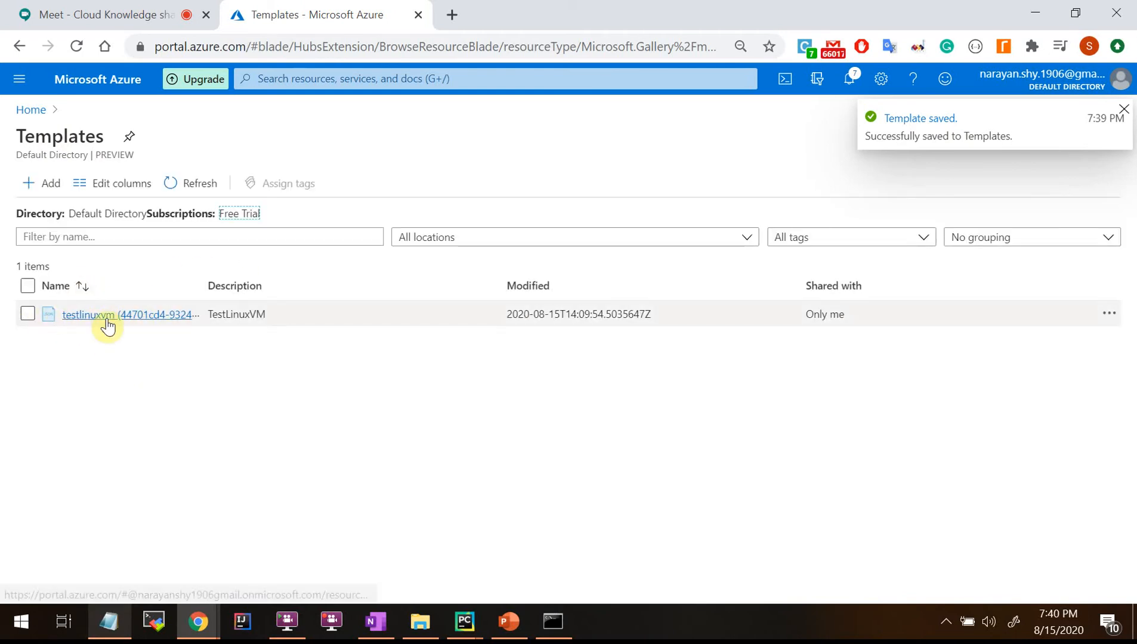
left_click(107, 317)
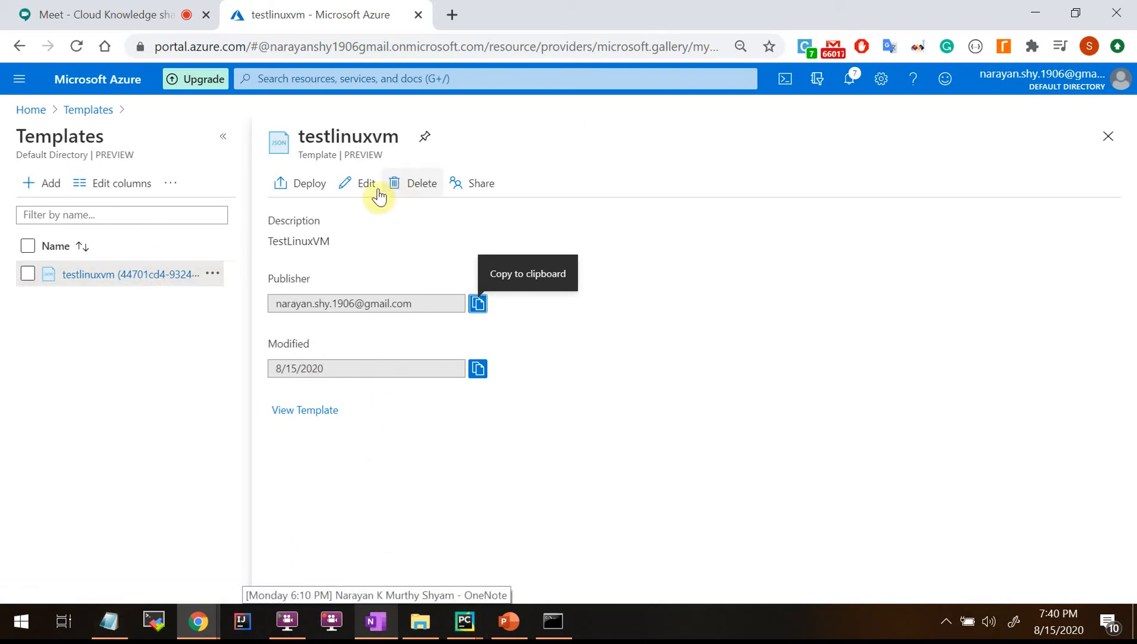
left_click(301, 190)
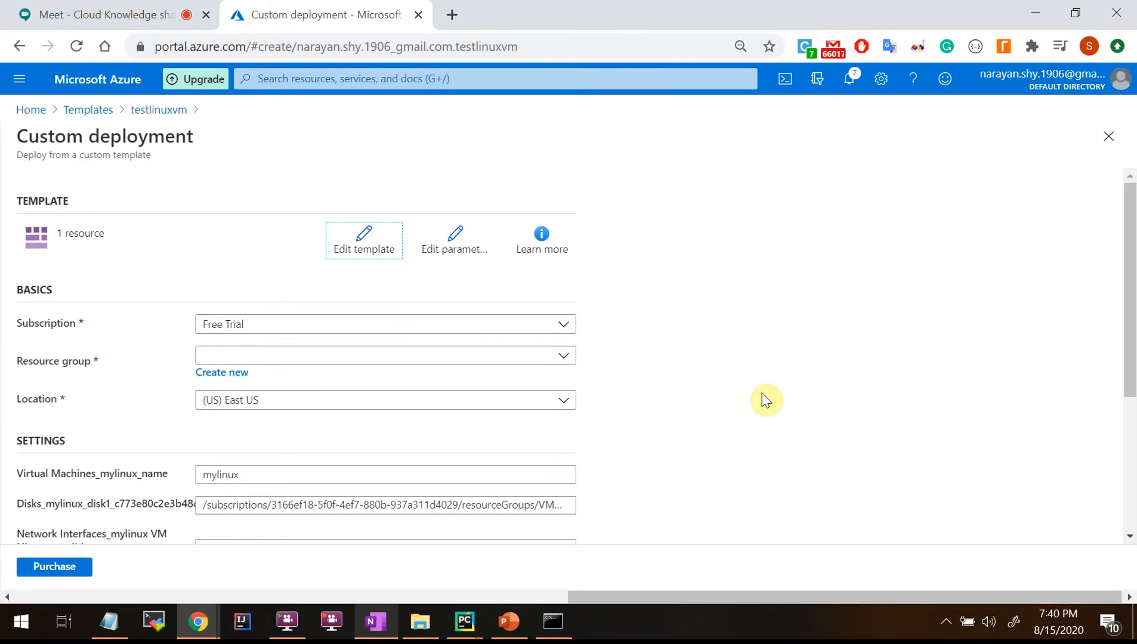
Review the Custom deployment form and create a new resource group named TestRG.
scroll(766, 400, "down", 4)
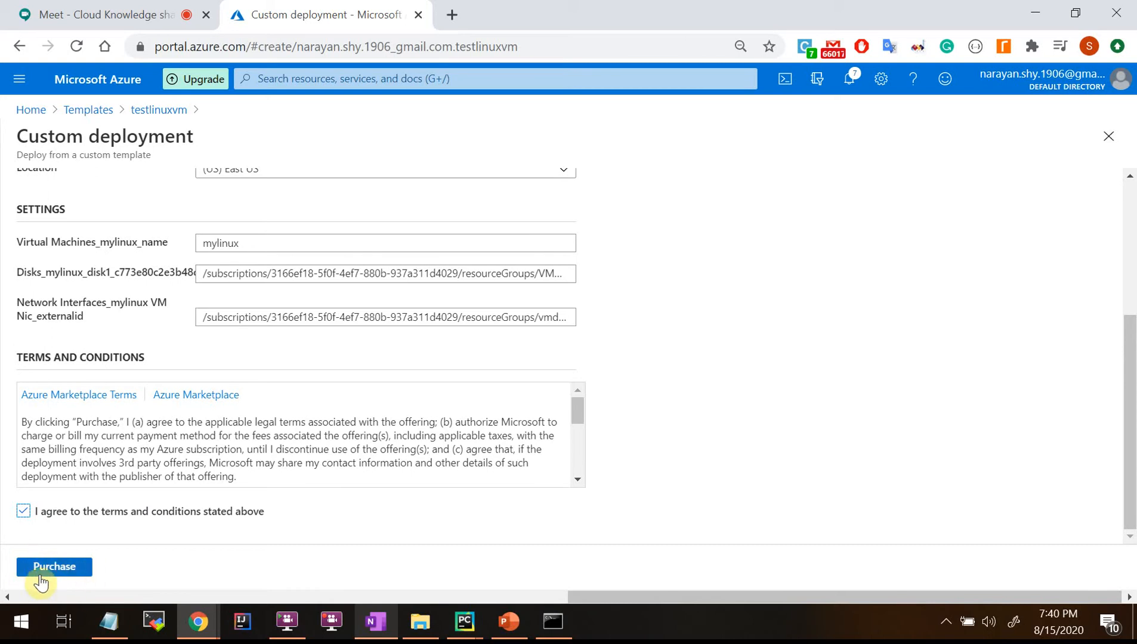
scroll(214, 449, "up", 4)
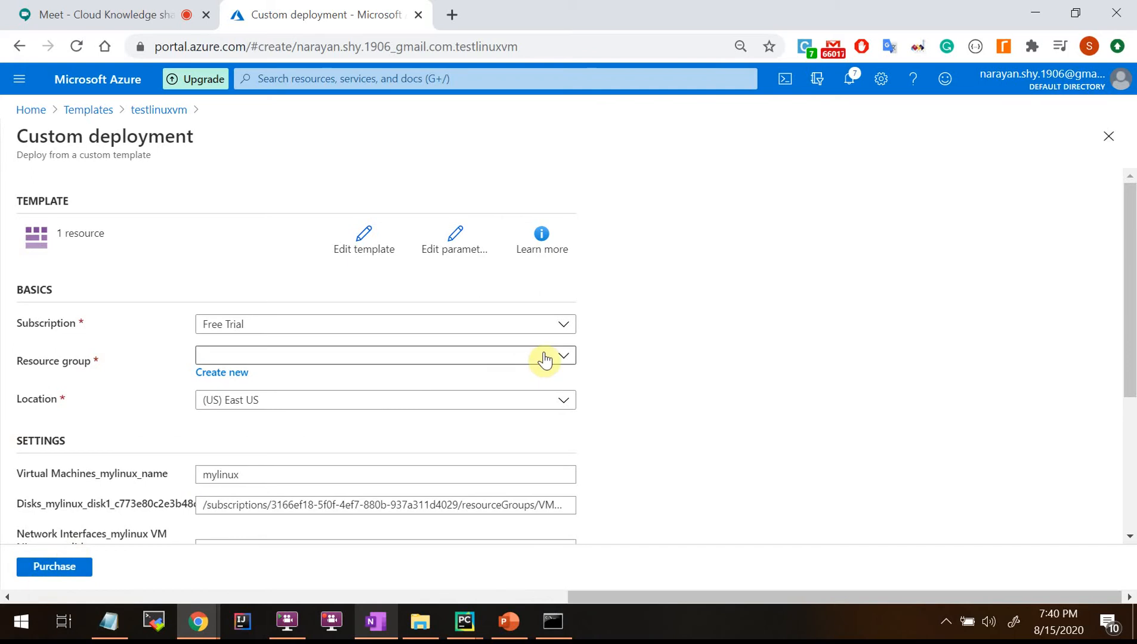
scroll(540, 358, "down", 2)
scroll(268, 500, "down", 2)
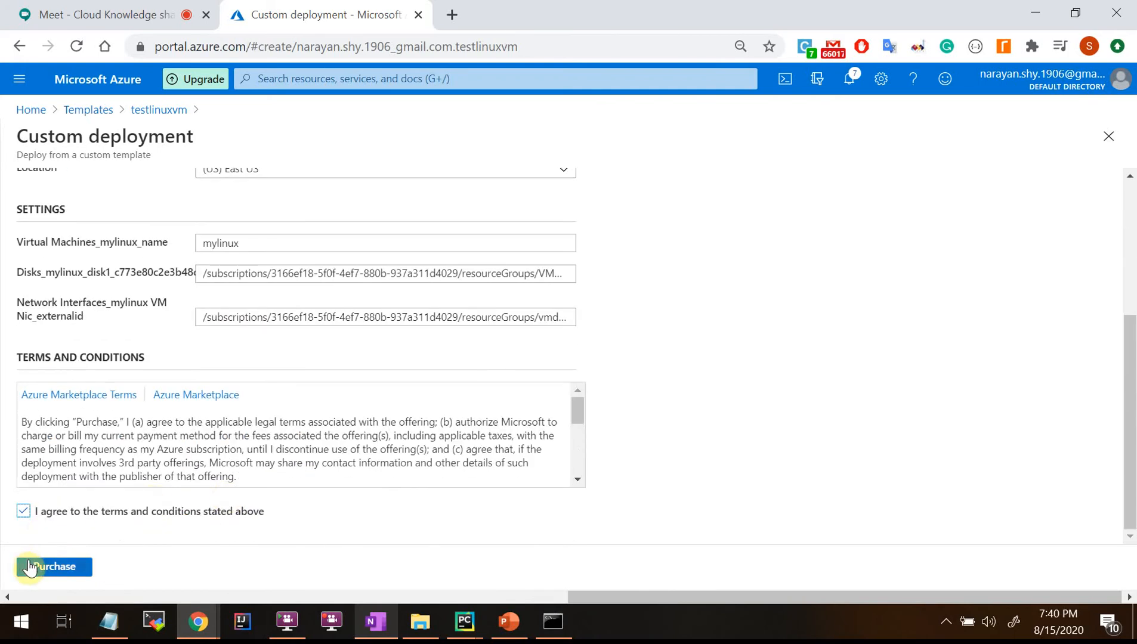
scroll(228, 469, "up", 4)
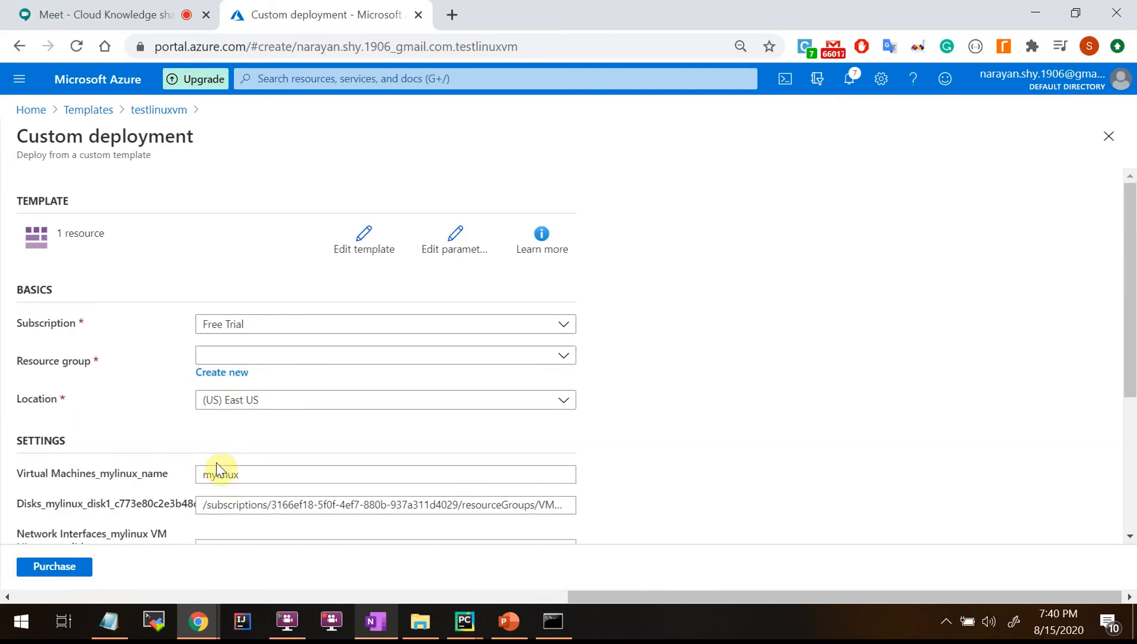
scroll(232, 467, "down", 1)
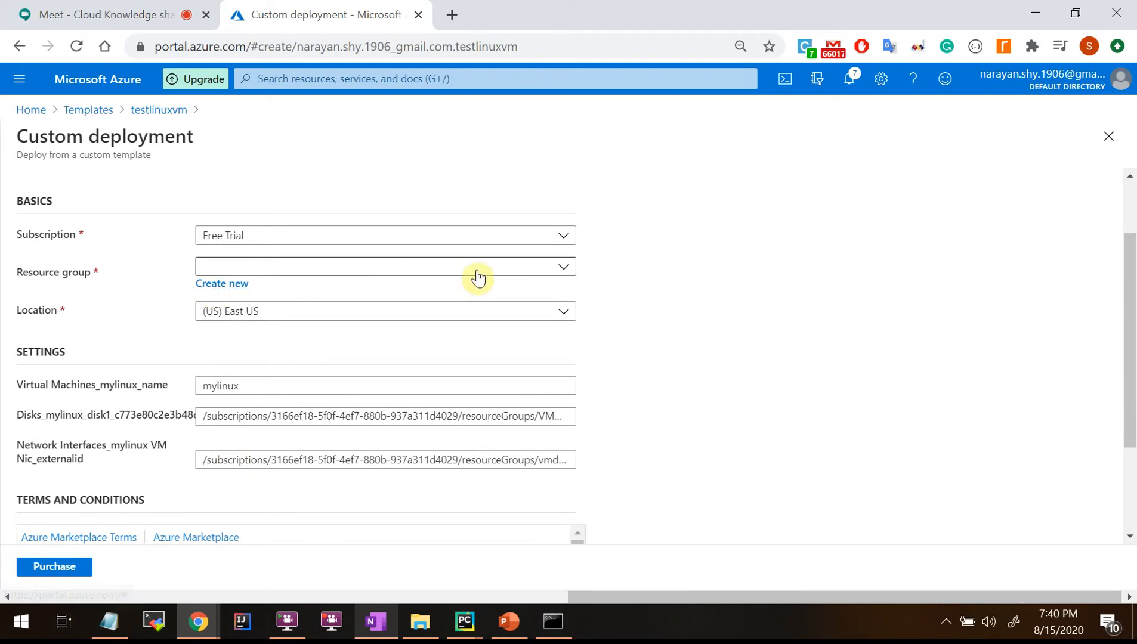
left_click(231, 291)
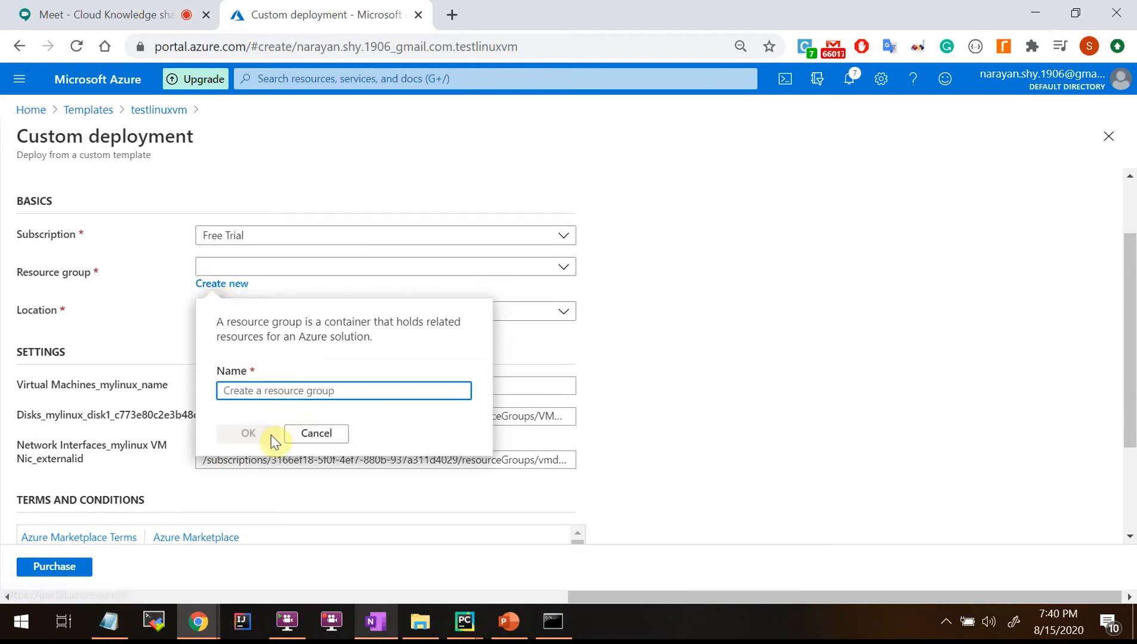
type("Test")
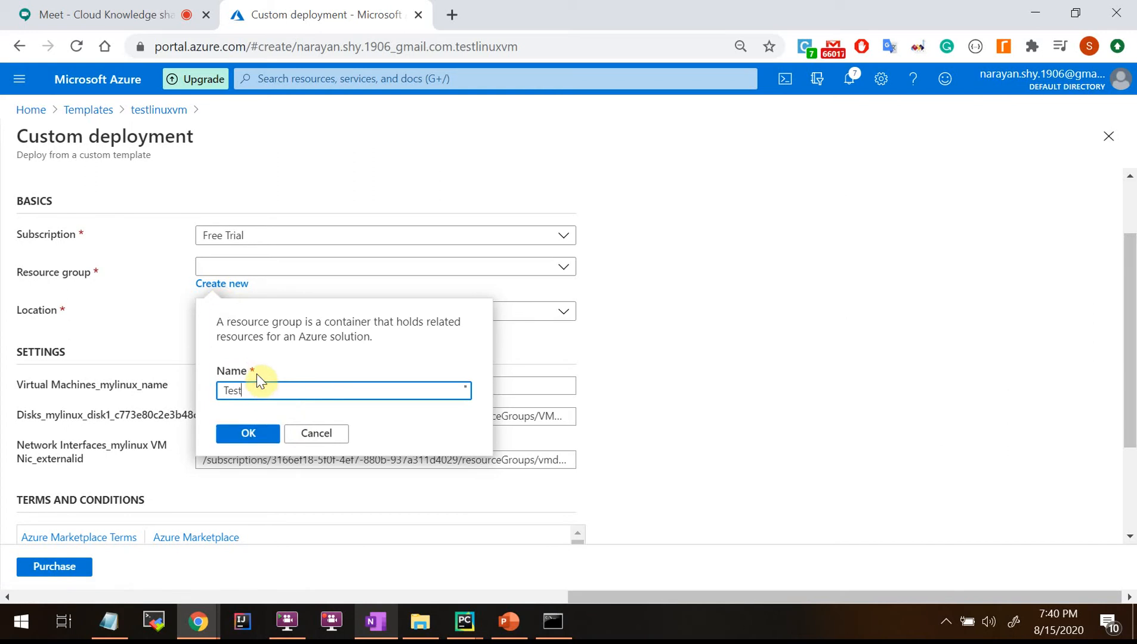
type("G")
key("BackSpace")
left_click(261, 446)
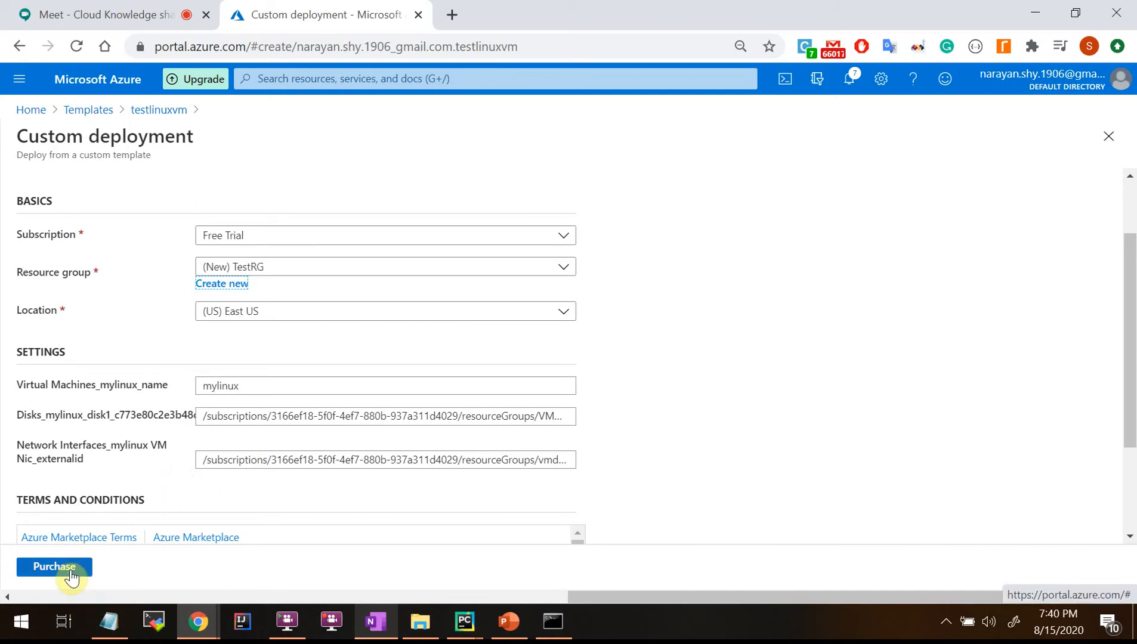
Return to the top of the form and go back to the Templates breadcrumb.
scroll(568, 321, "up", 2)
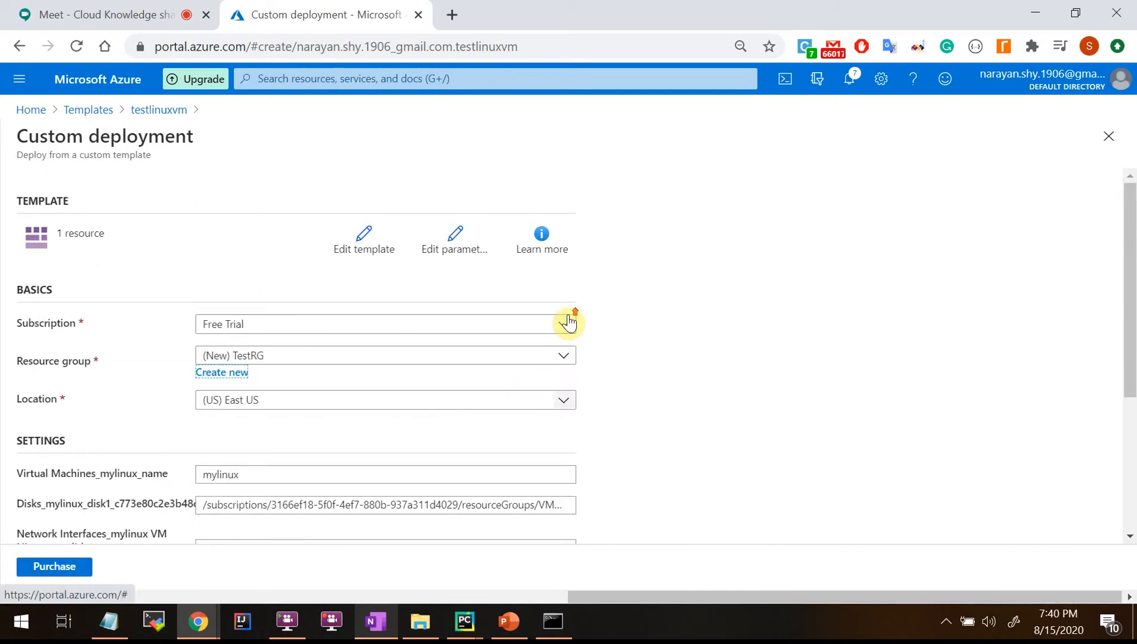
scroll(568, 321, "down", 4)
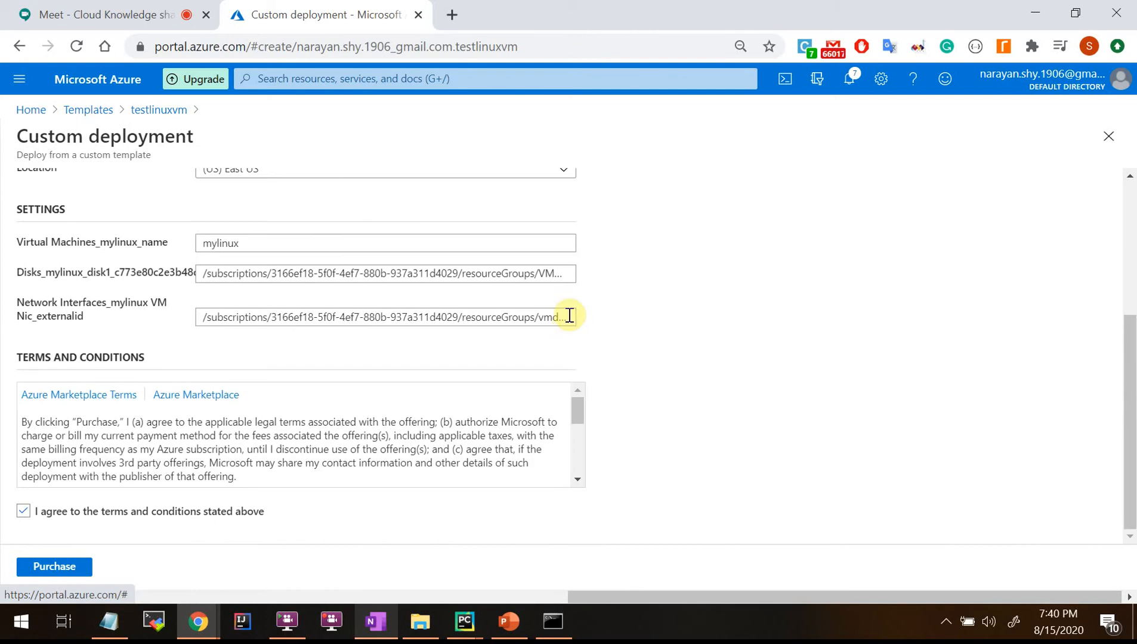
scroll(569, 314, "up", 3)
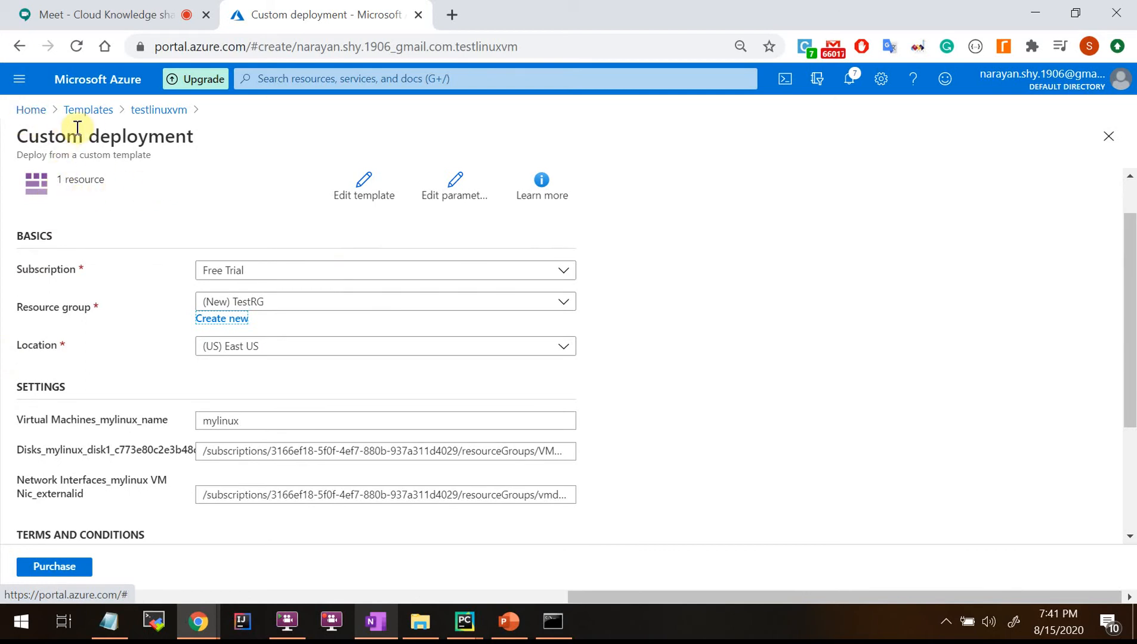
left_click_drag(16, 138, 196, 136)
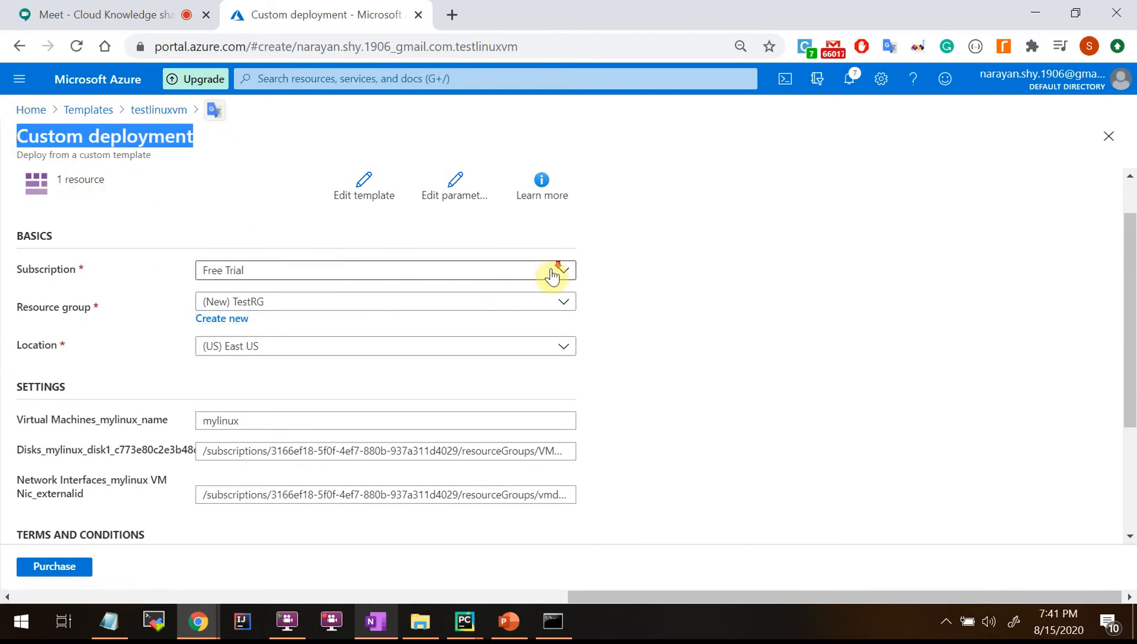
scroll(552, 275, "down", 2)
scroll(552, 276, "up", 2)
scroll(552, 276, "up", 4)
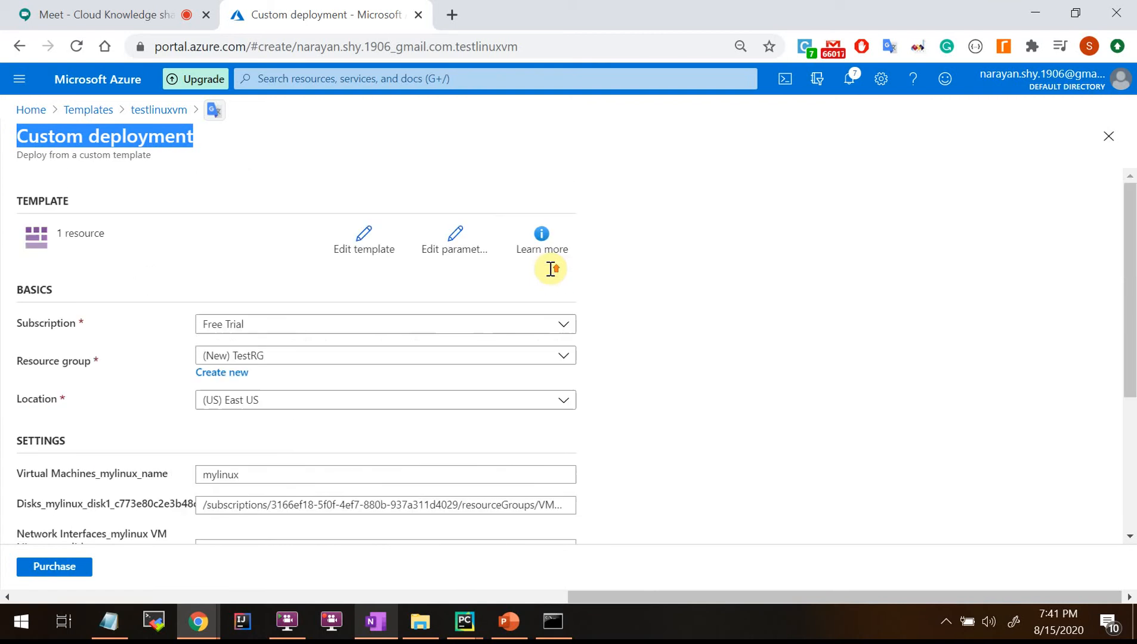
left_click(90, 111)
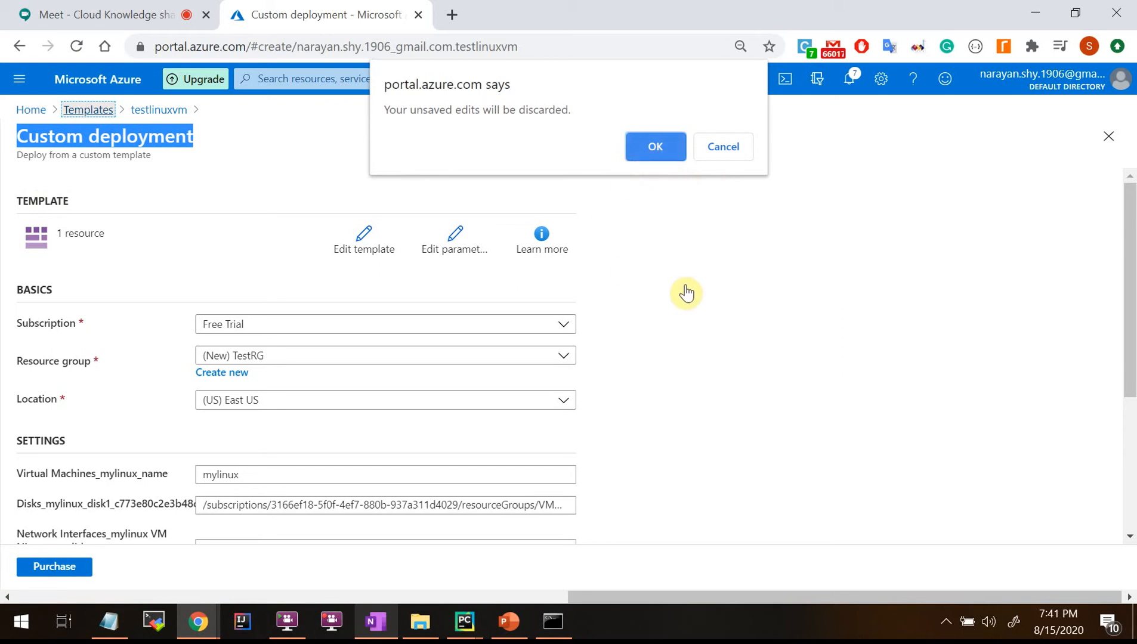
Start a new Notepad note listing Portal (UI), AZ CLI and ARM Template.
right_click(113, 625)
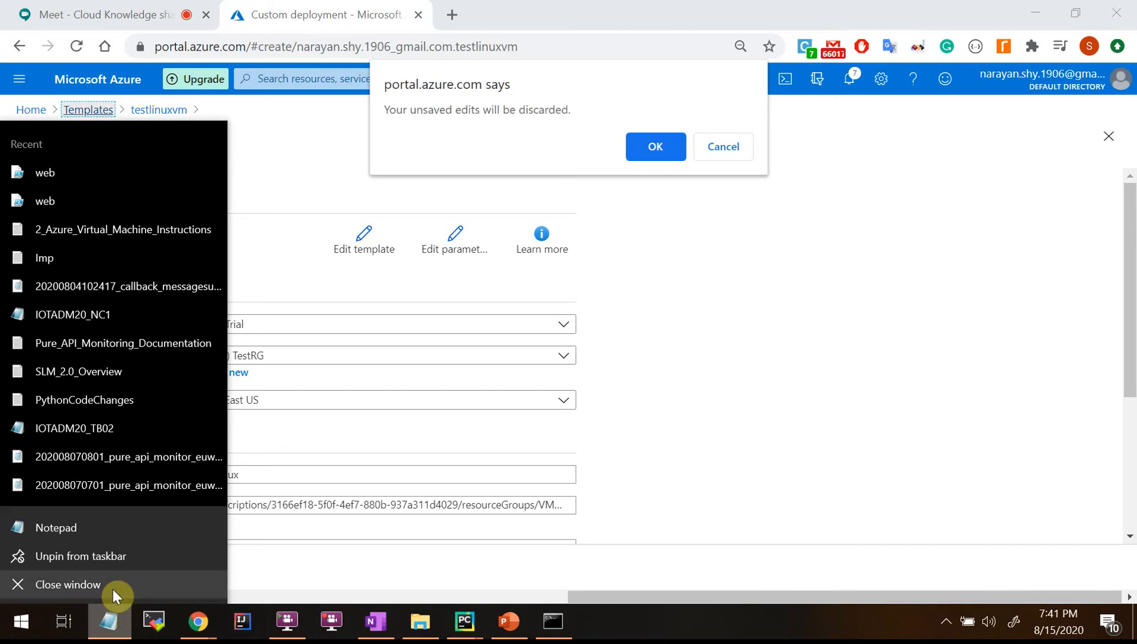
left_click(89, 529)
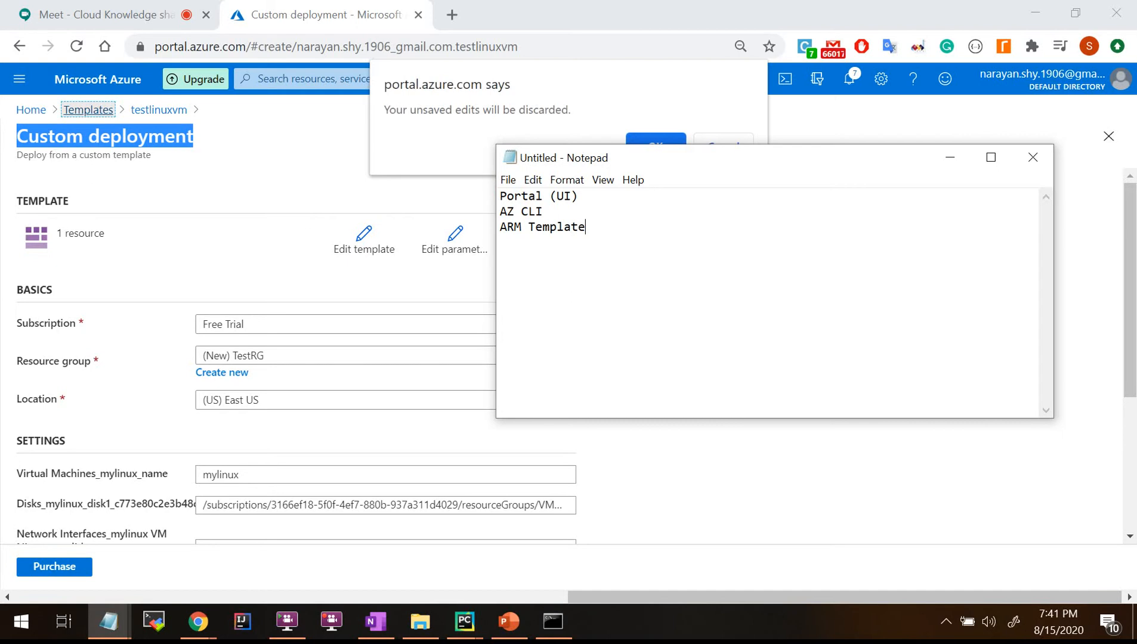
left_click(238, 204)
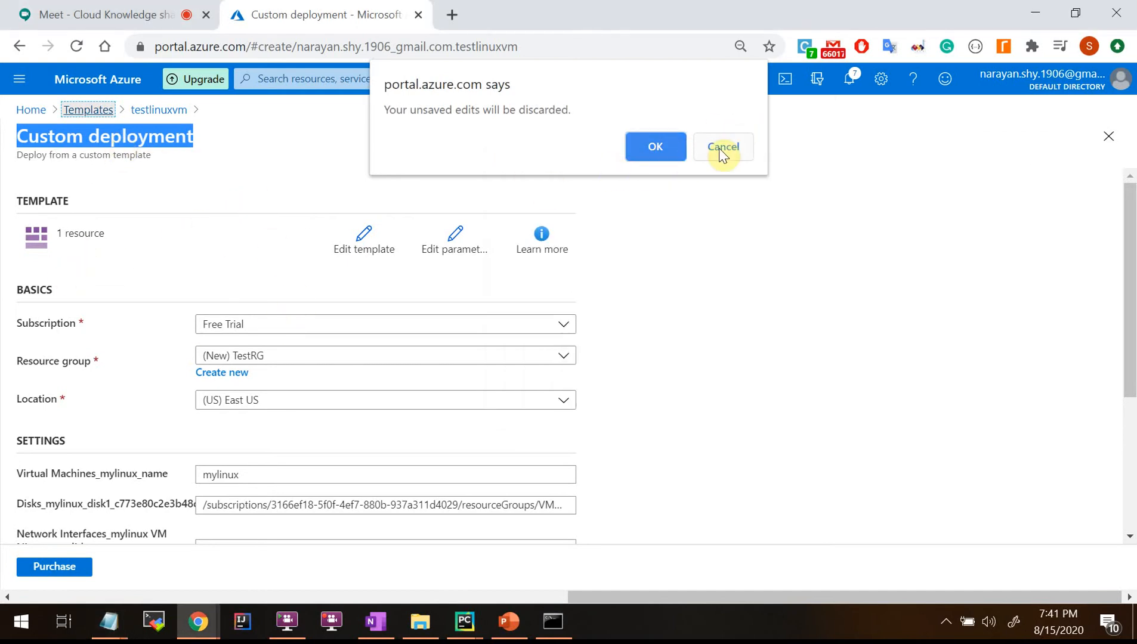
Back in the browser, keep the deployment form, then head for the Templates list again.
key("alt+Tab")
key("alt+Tab")
left_click(723, 147)
scroll(144, 520, "down", 3)
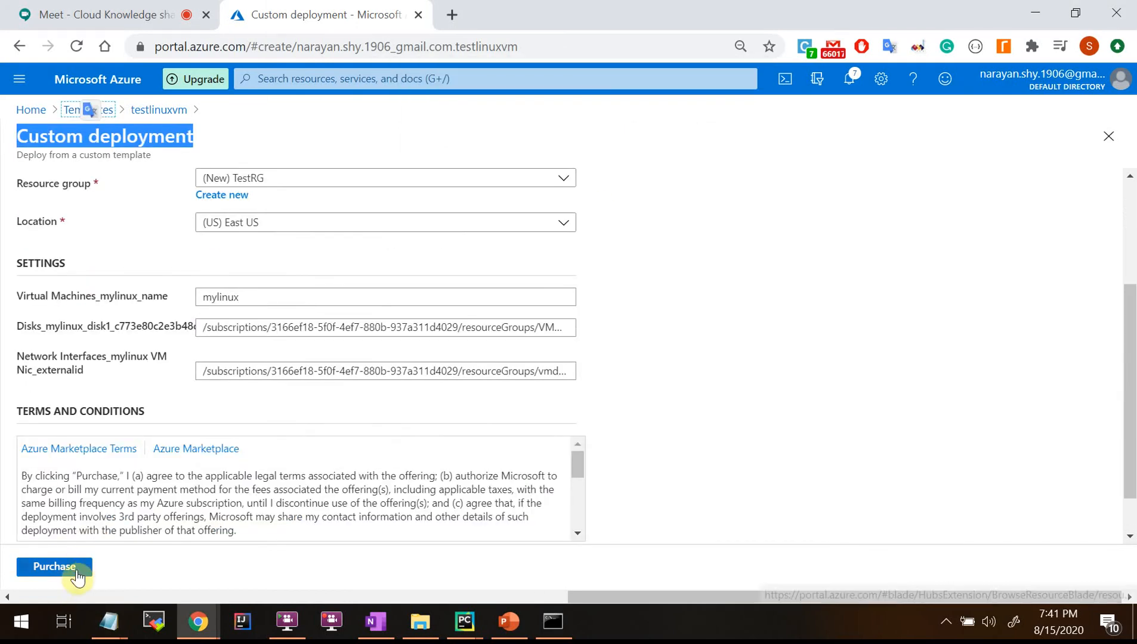
scroll(533, 257, "up", 3)
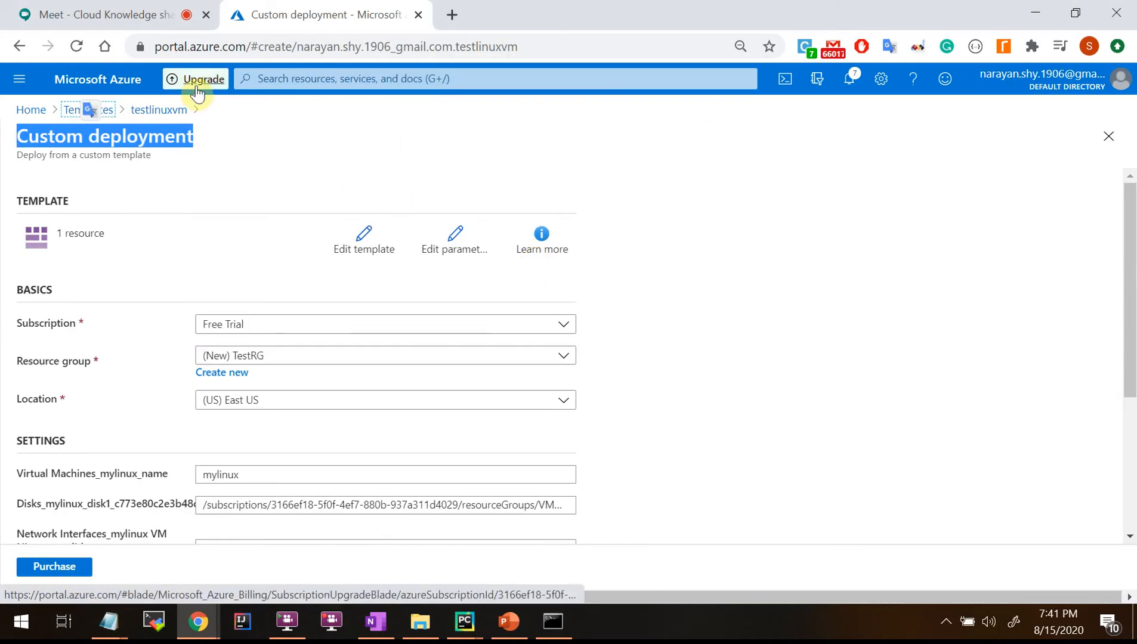
left_click(83, 116)
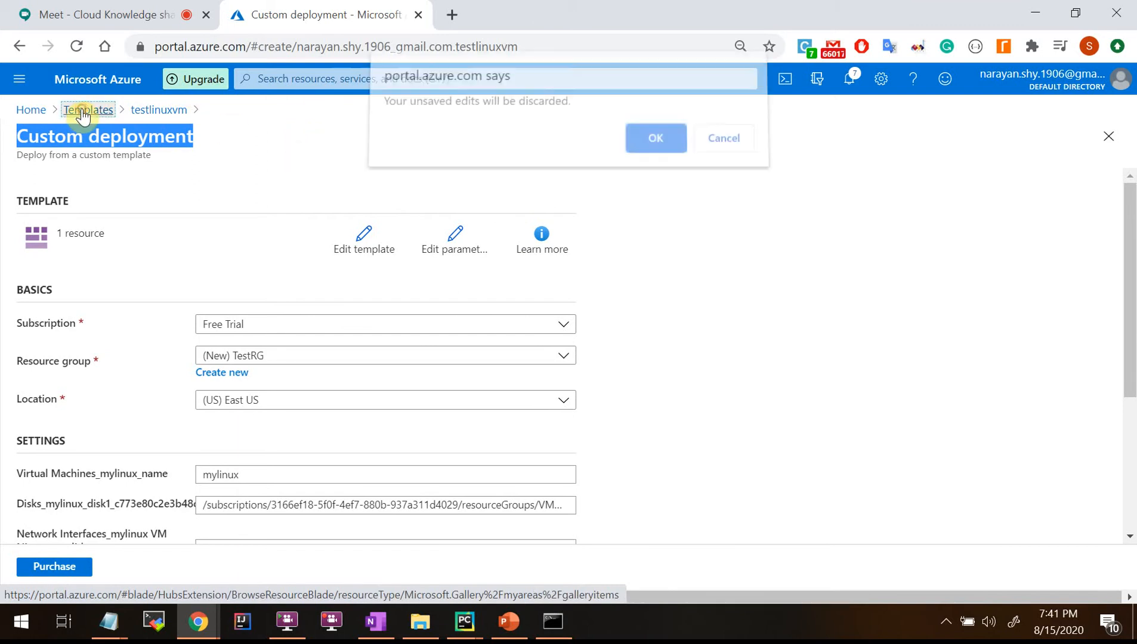
Discard the unsaved edits and view the testlinuxvm template's JSON code.
left_click(658, 147)
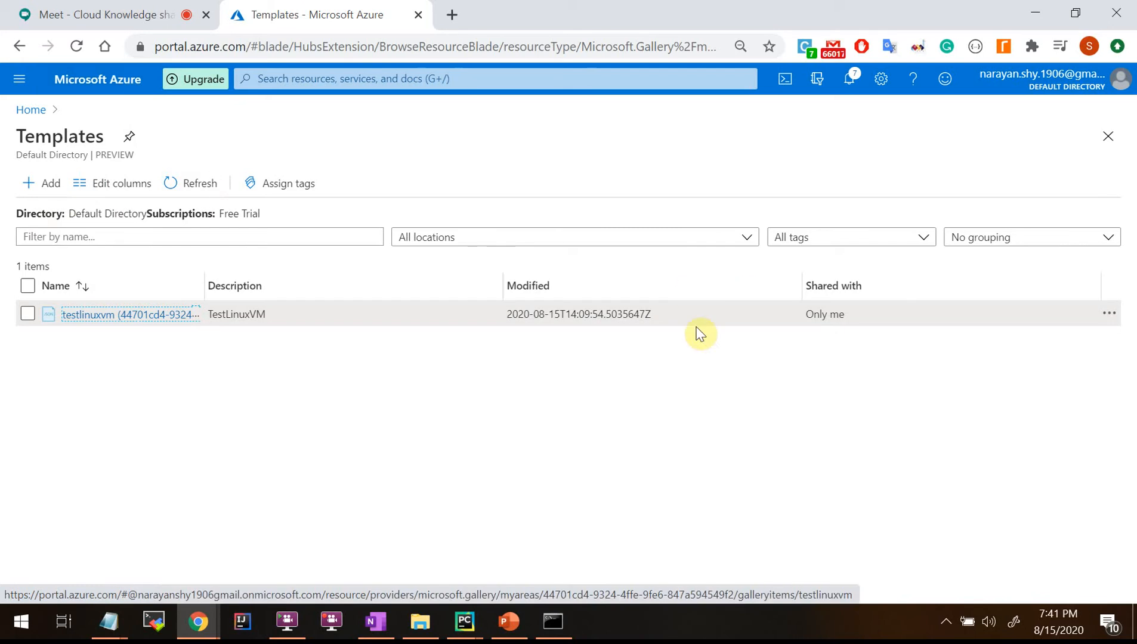
left_click(1110, 316)
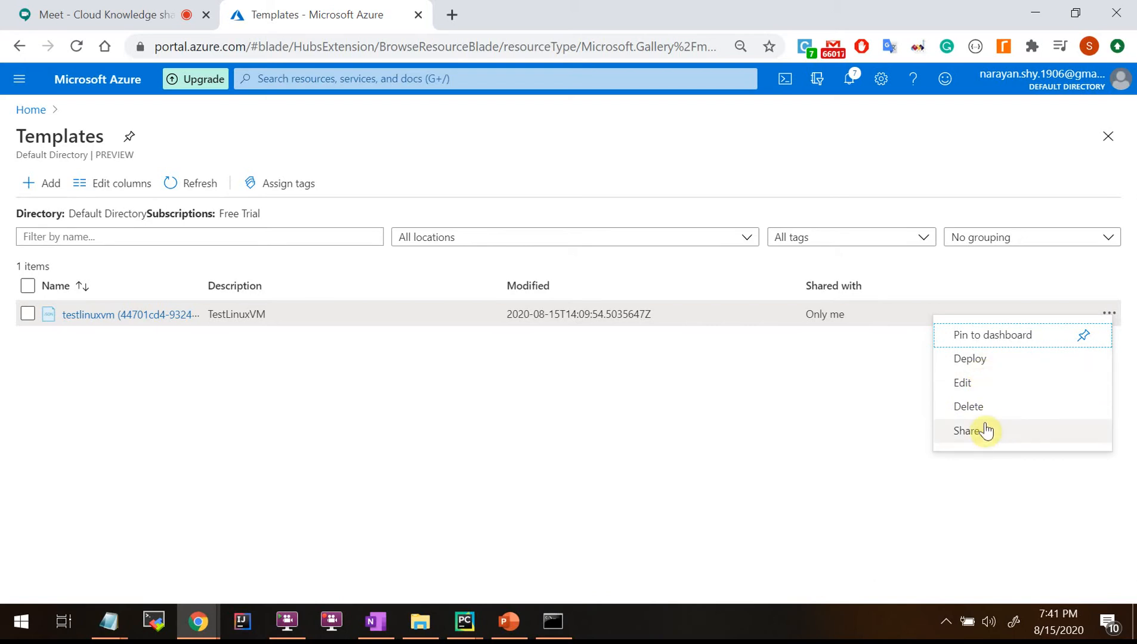
left_click(90, 314)
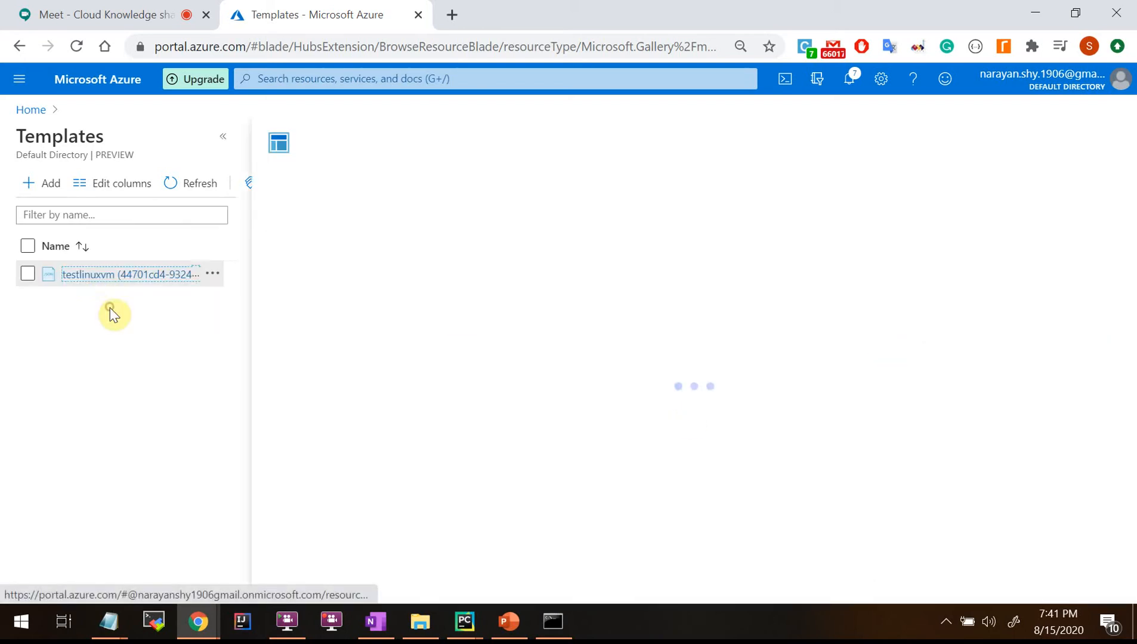
left_click(298, 413)
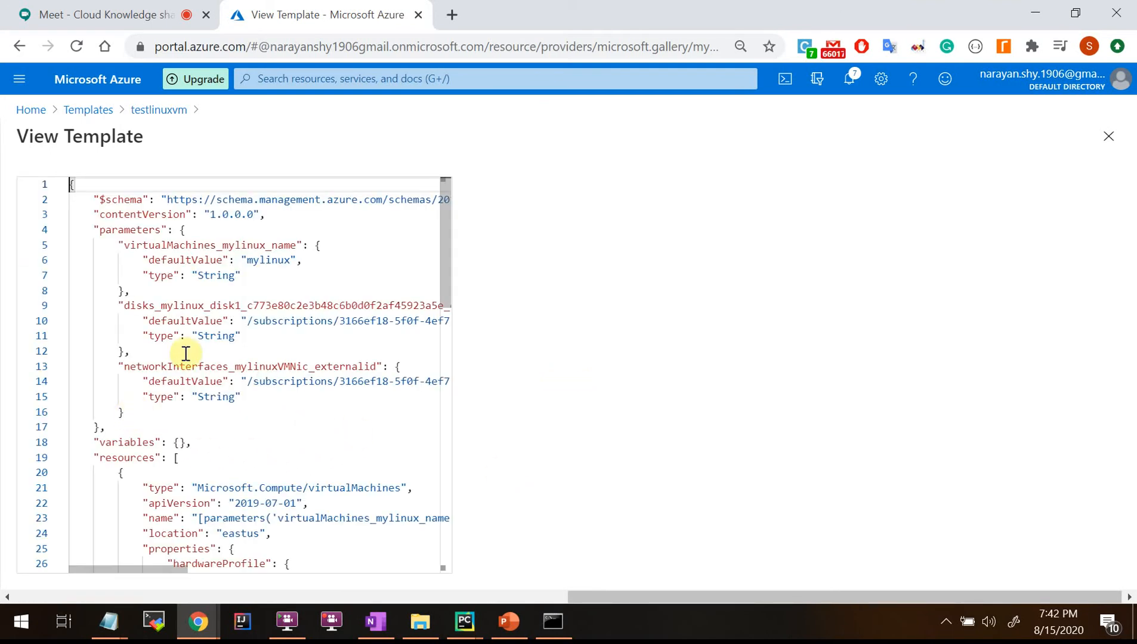
Scroll through the template code and select the VM name mylinux on line 6.
left_click_drag(444, 274, 466, 262)
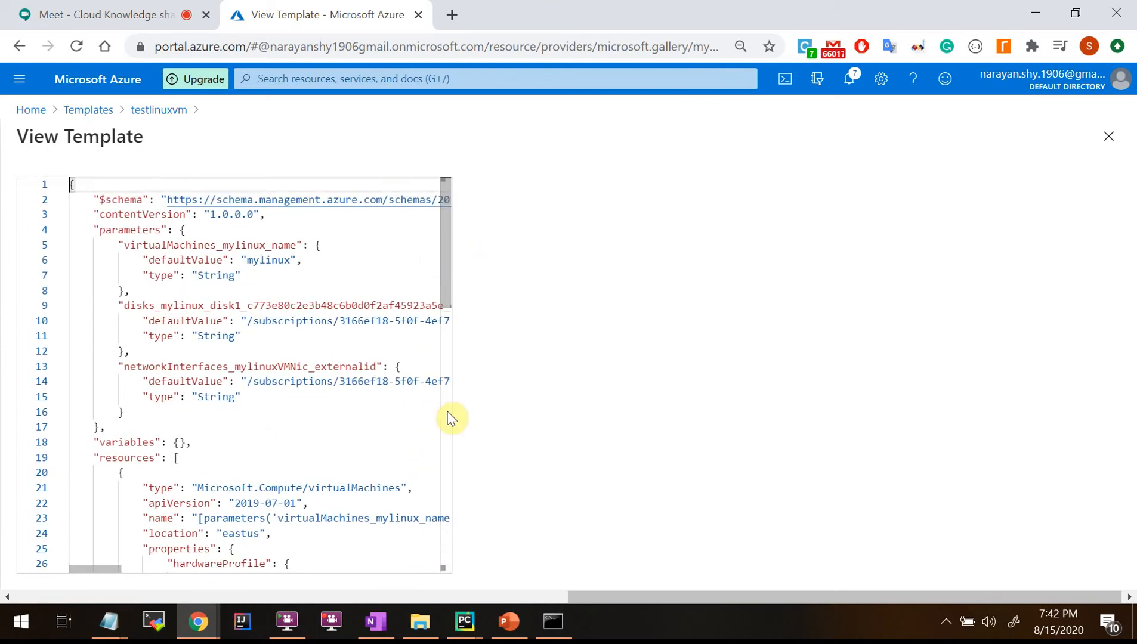
left_click(284, 291)
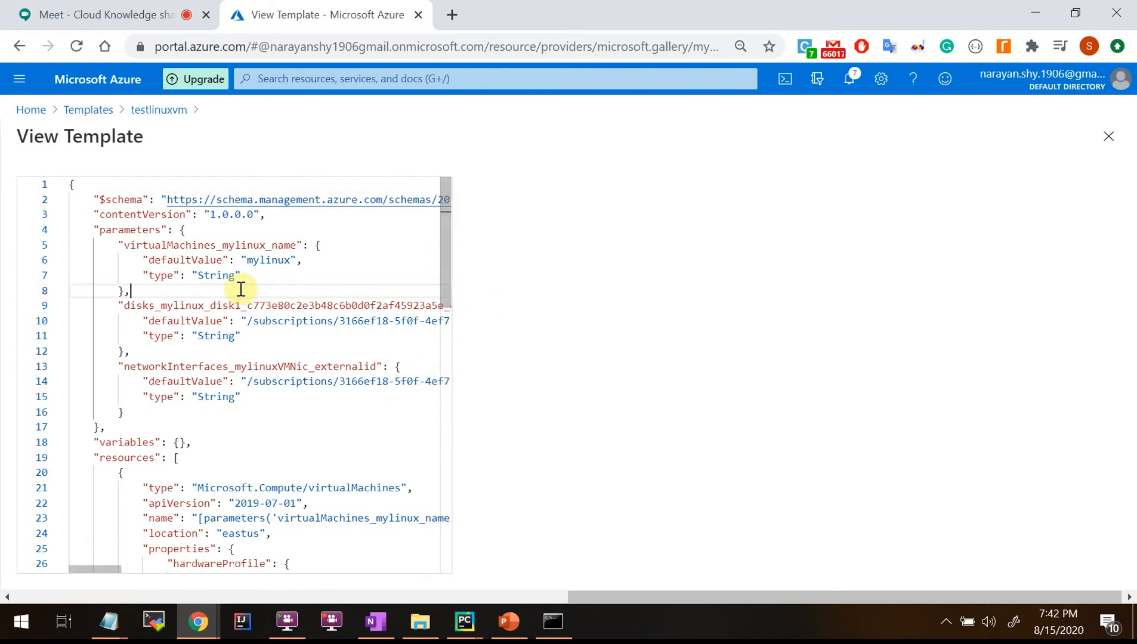
scroll(240, 295, "down", 5)
scroll(240, 296, "down", 5)
scroll(239, 295, "up", 10)
double_click(269, 260)
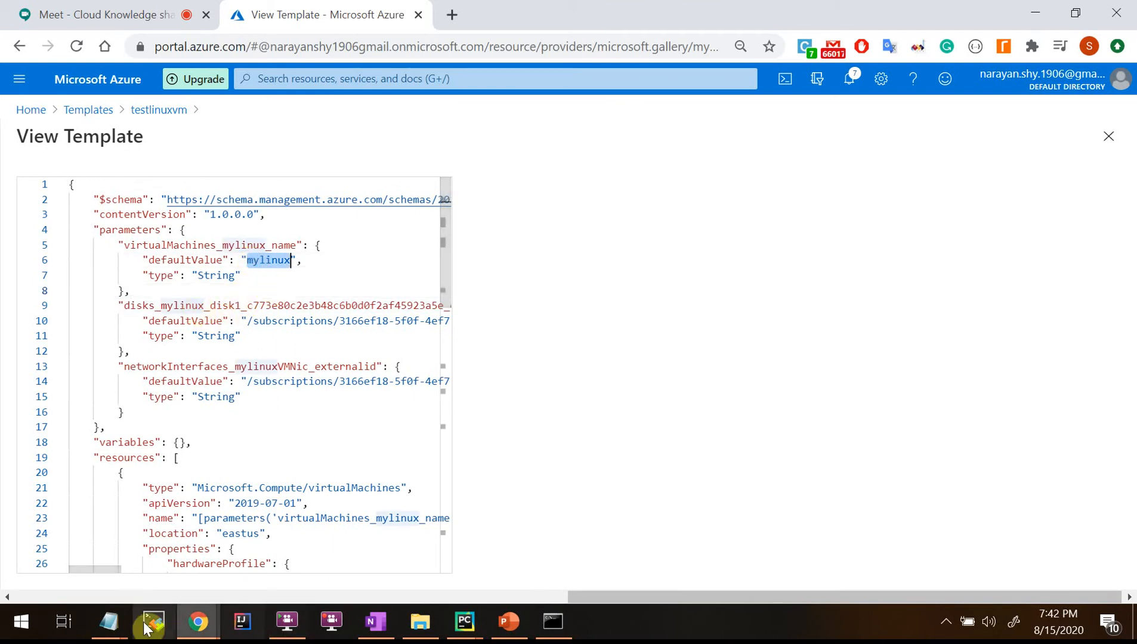
Place the VM instructions note beside the code and select mylinux in its vm create line.
left_click(108, 621)
left_click(87, 577)
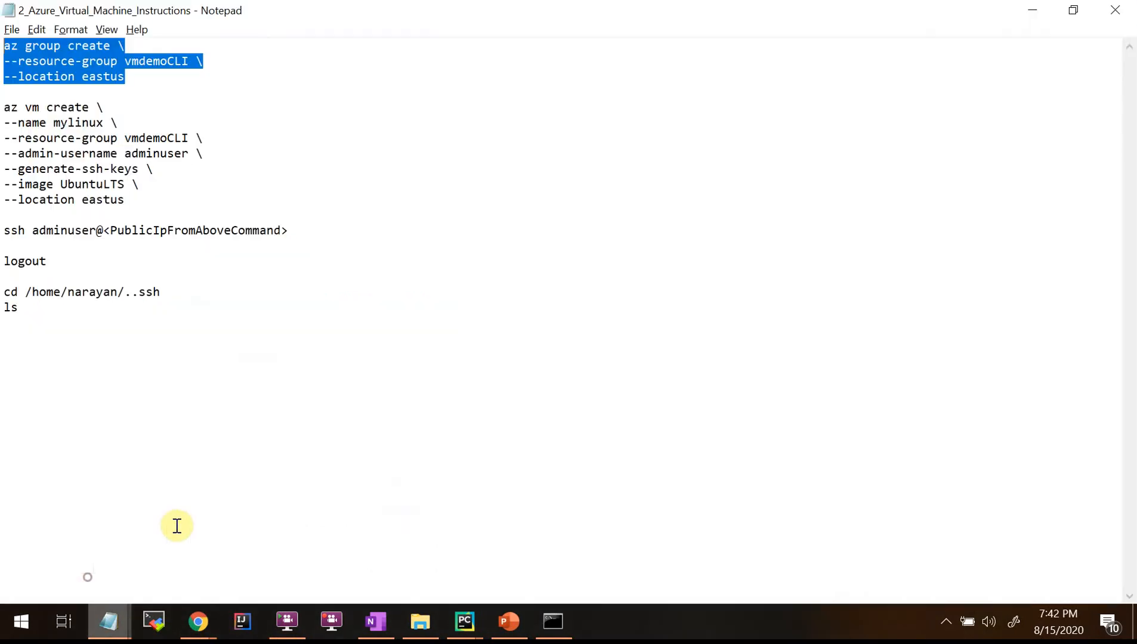
double_click(322, 9)
left_click_drag(739, 268, 610, 124)
left_click(671, 351)
double_click(536, 249)
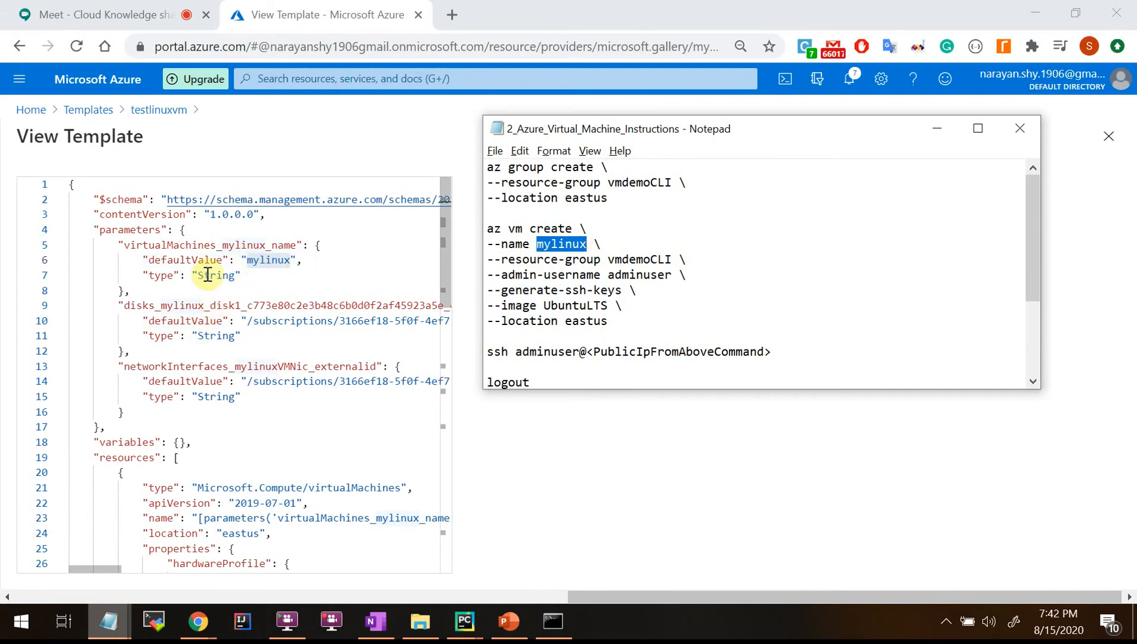
Return to the template code and select all of the template JSON.
left_click(445, 276)
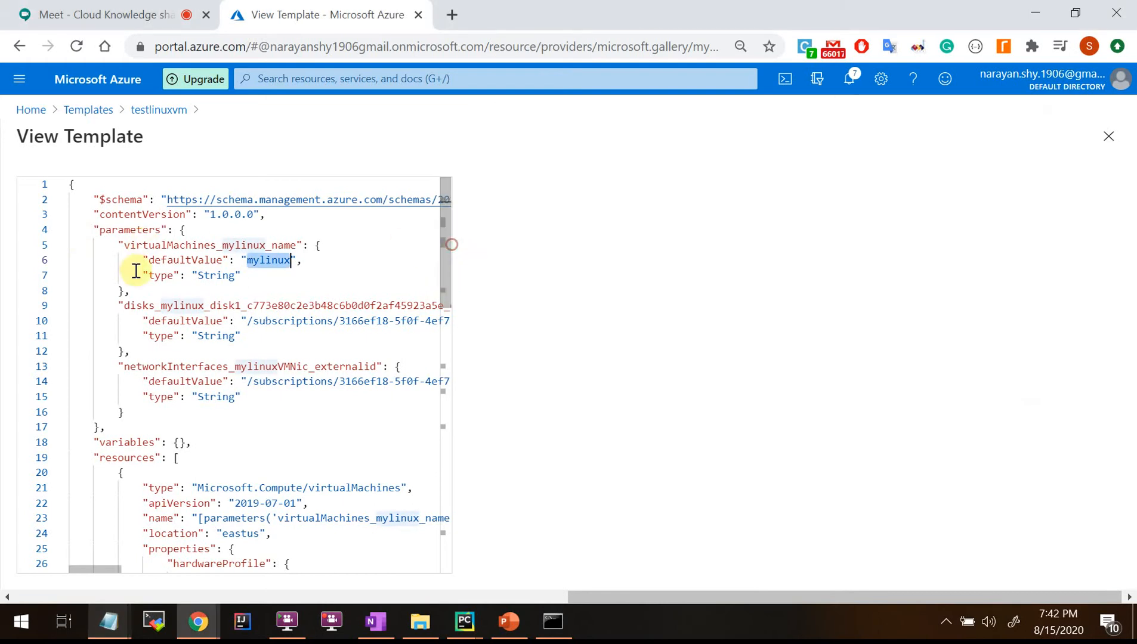
left_click(150, 381)
scroll(239, 390, "down", 13)
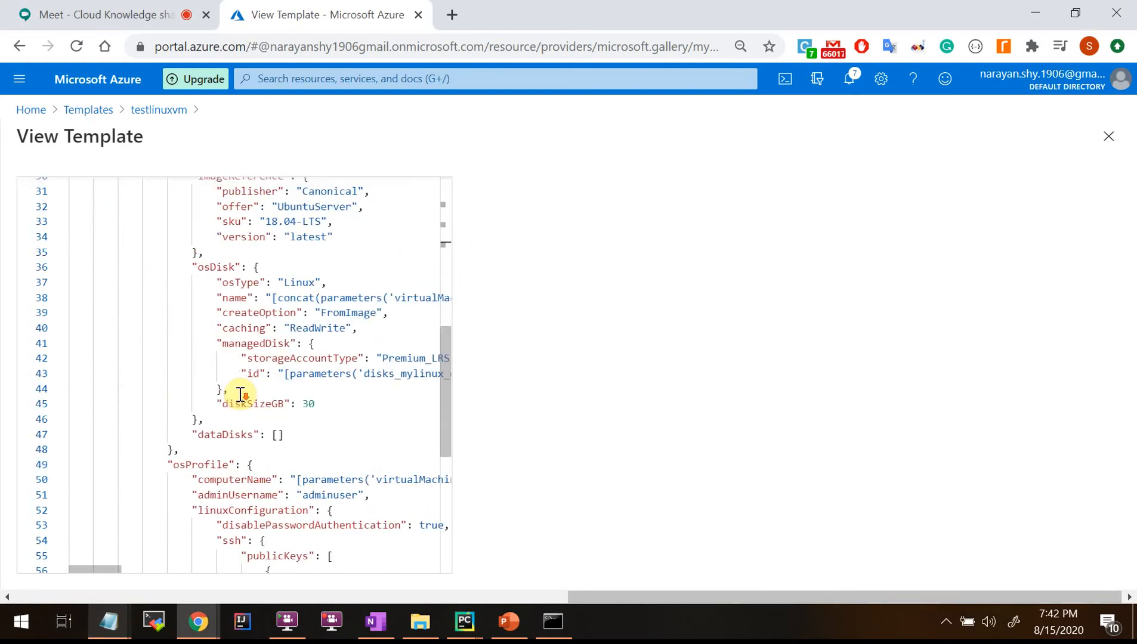
scroll(239, 395, "up", 13)
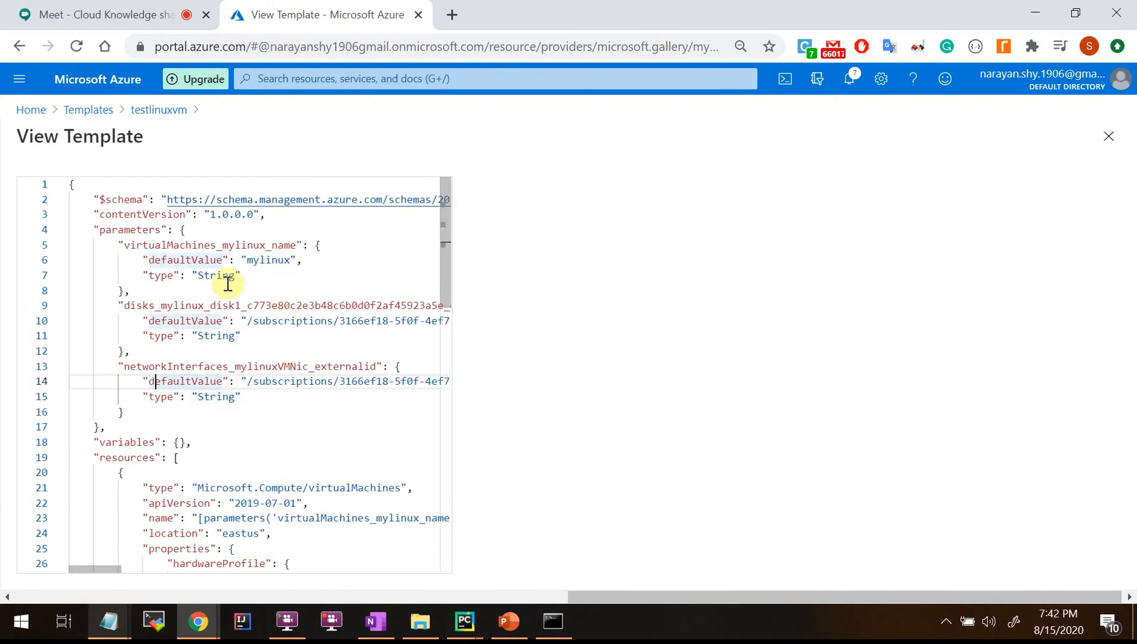
left_click(253, 292)
key("ctrl+a")
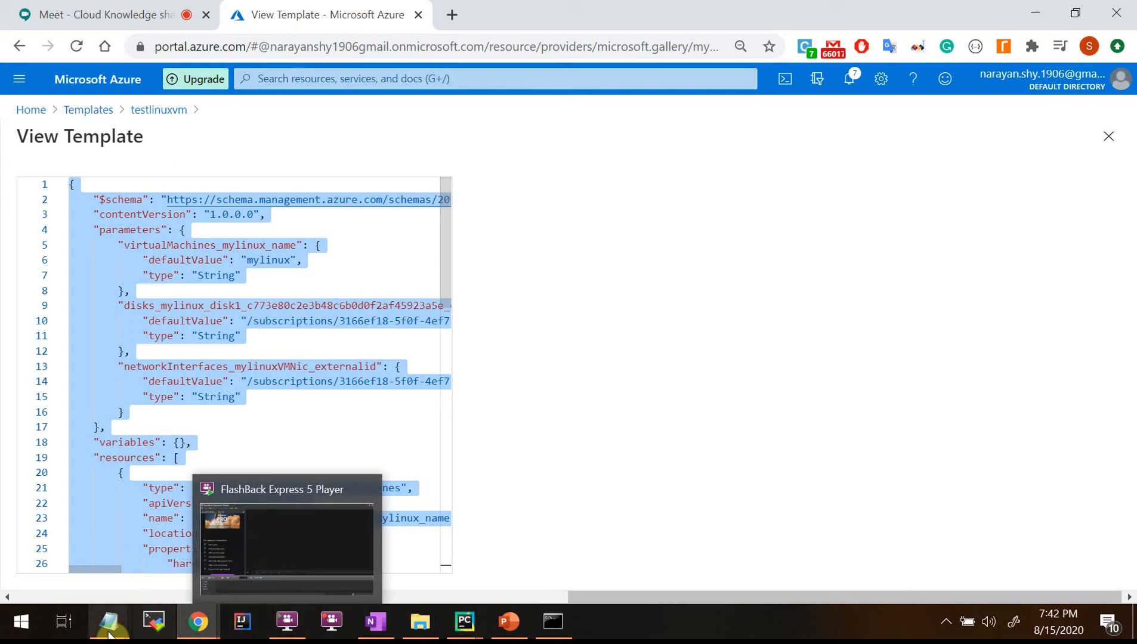
Paste the copied template into the untitled note and maximize the window.
mouse_move(122, 631)
left_click(245, 578)
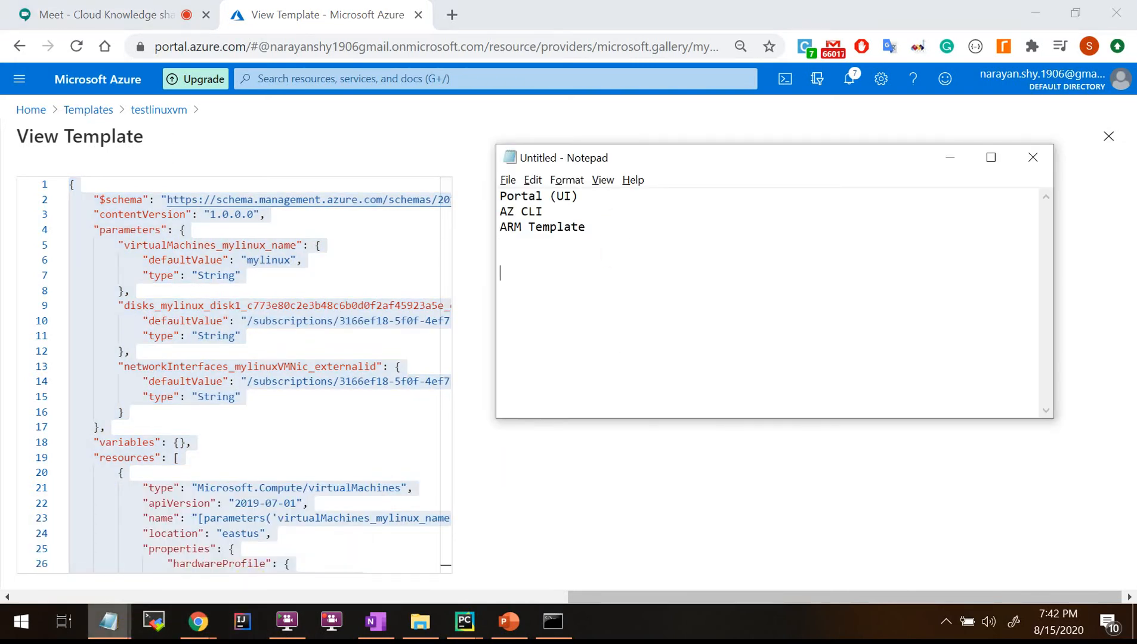
key("ctrl+v")
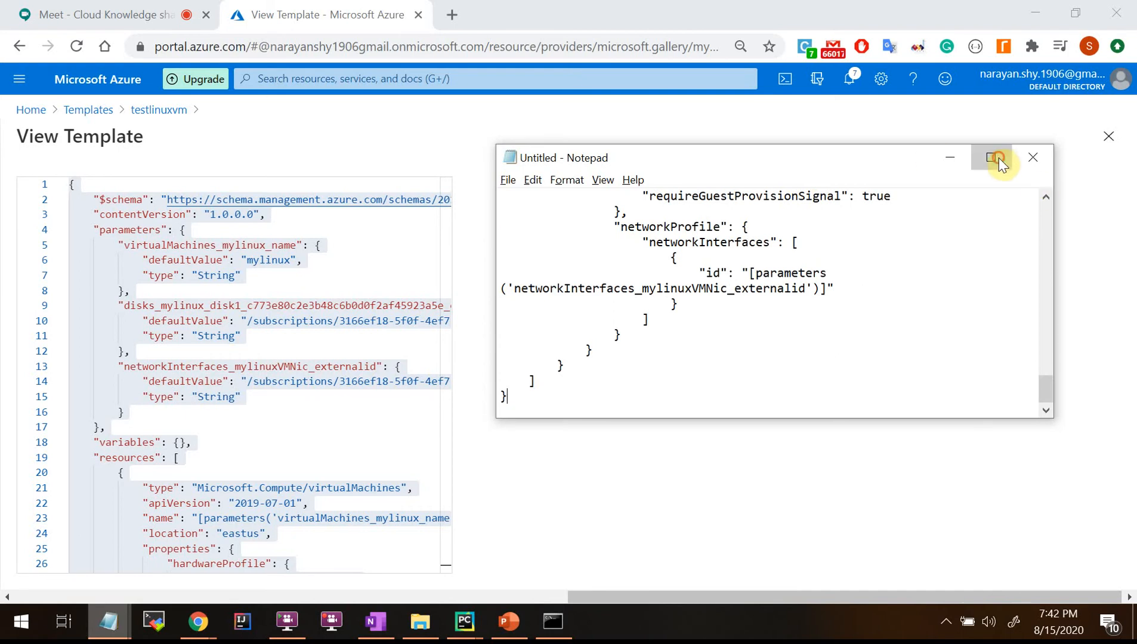
left_click(991, 158)
scroll(636, 291, "up", 20)
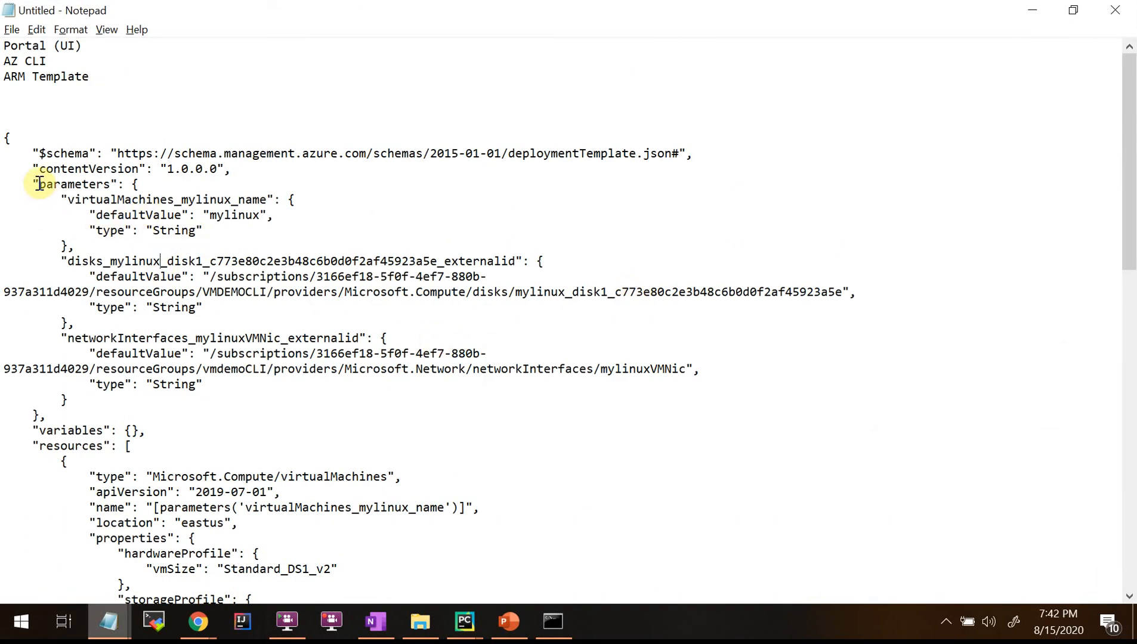
Highlight the parameters section, then the $schema and contentVersion words.
left_click_drag(33, 168, 234, 419)
left_click(157, 430)
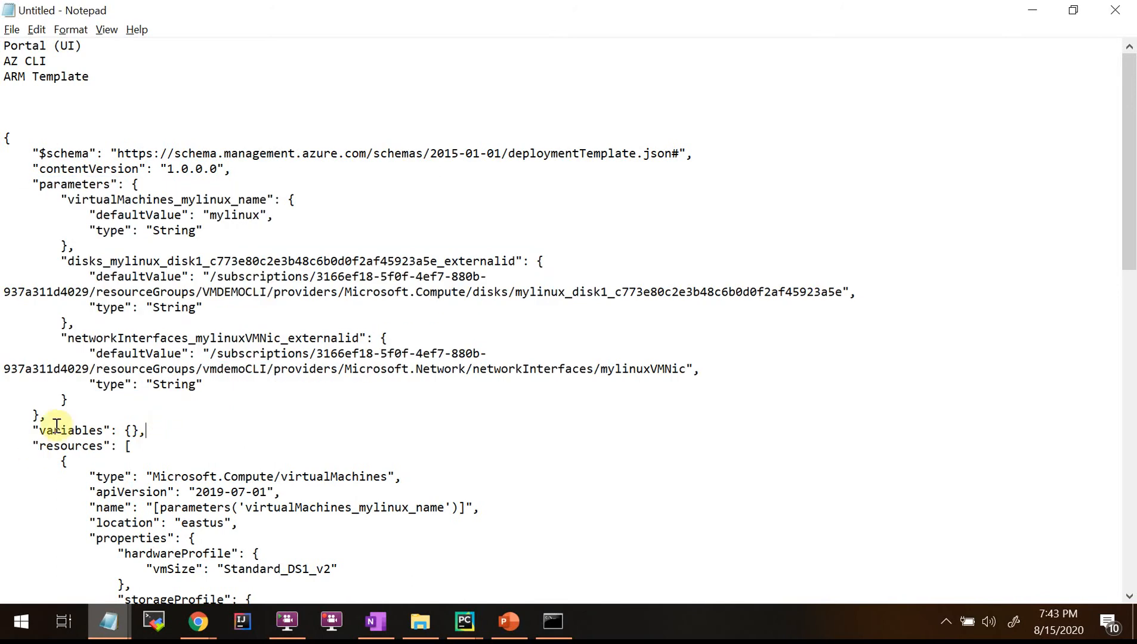
double_click(37, 153)
double_click(48, 169)
left_click(31, 184)
left_click_drag(59, 188, 160, 183)
Highlight the resources section, then the whole $schema line.
scroll(222, 356, "down", 3)
left_click_drag(33, 307, 214, 315)
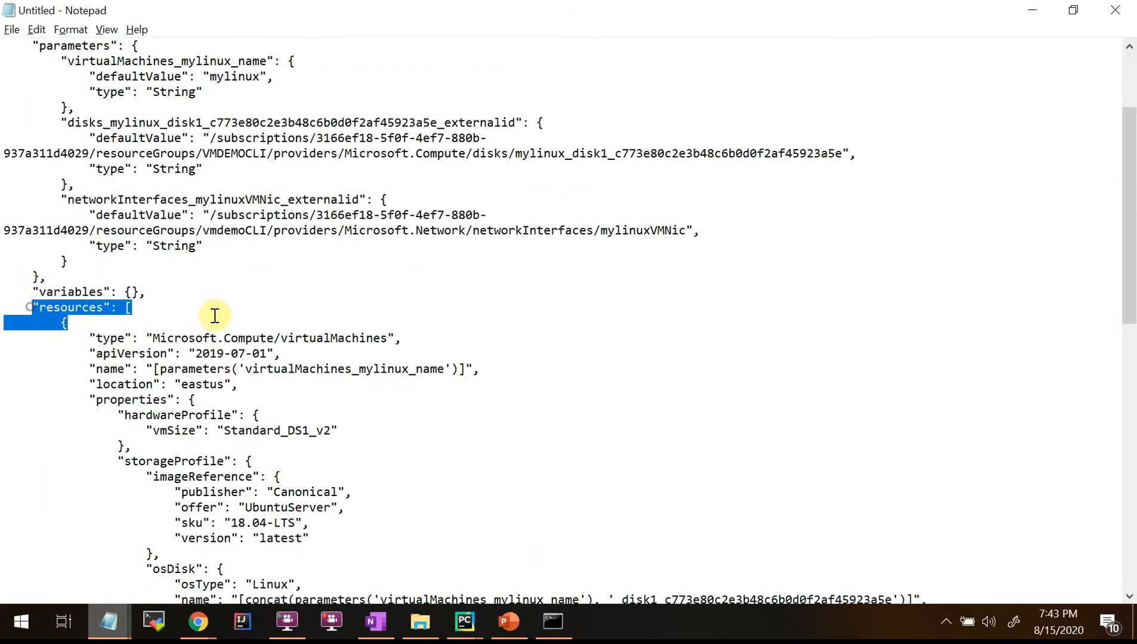
scroll(286, 372, "down", 15)
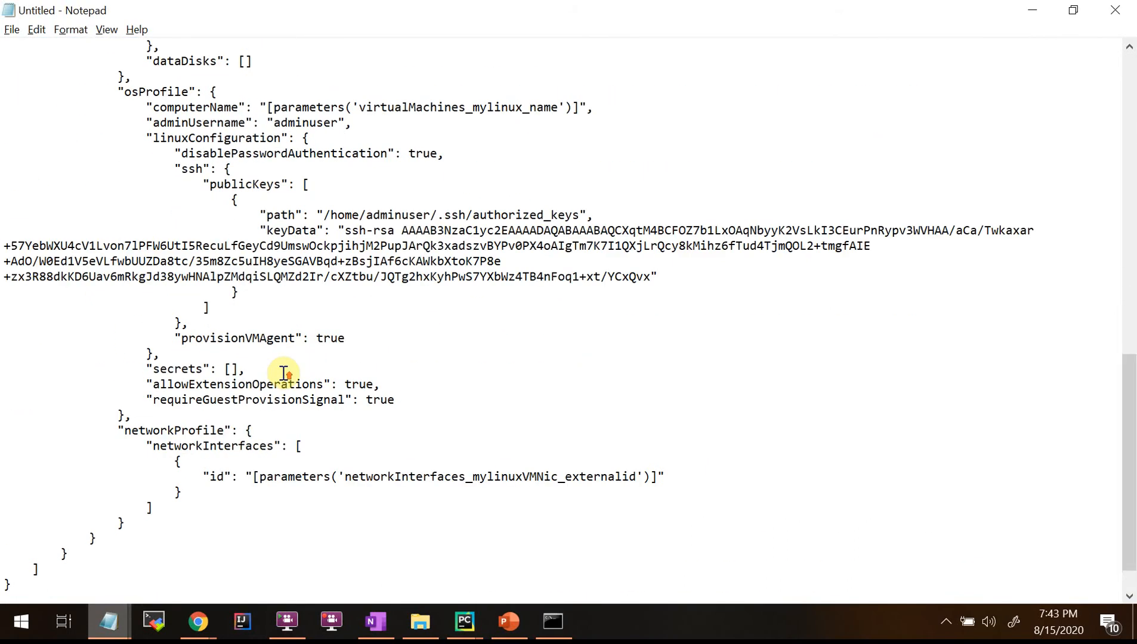
scroll(284, 373, "up", 20)
left_click(194, 280)
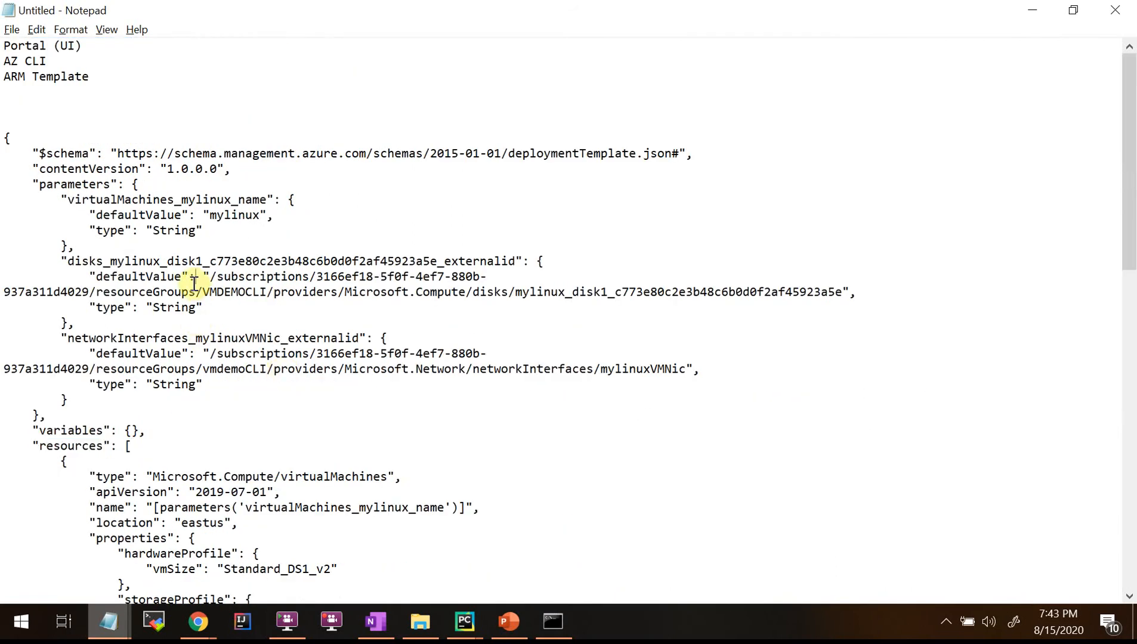
left_click_drag(37, 155, 277, 156)
left_click(229, 153)
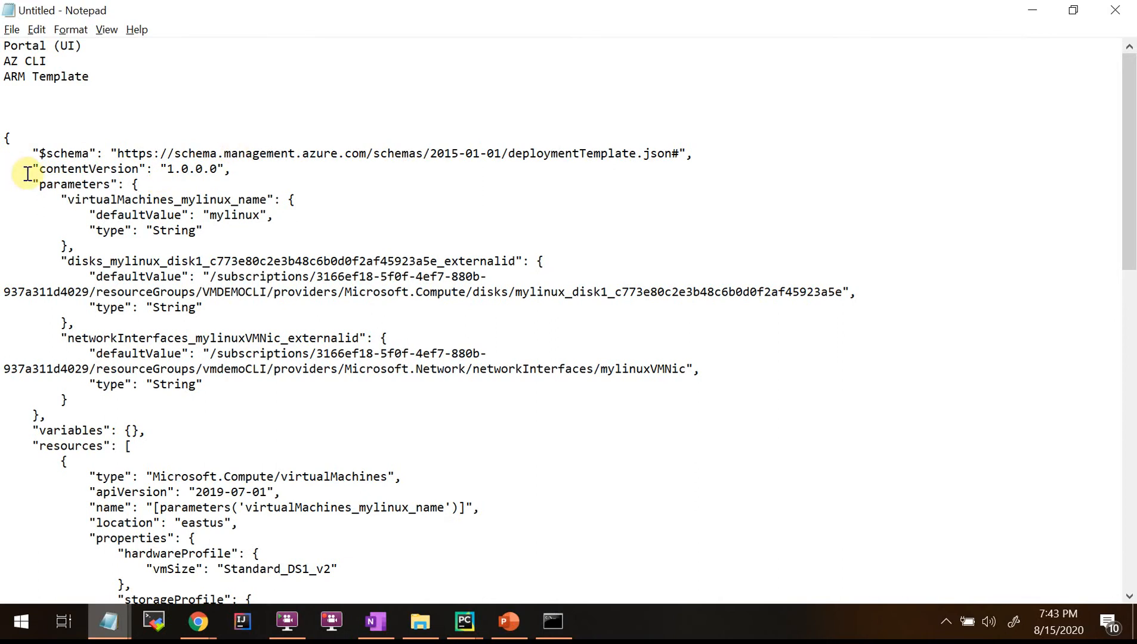
left_click_drag(41, 158, 731, 161)
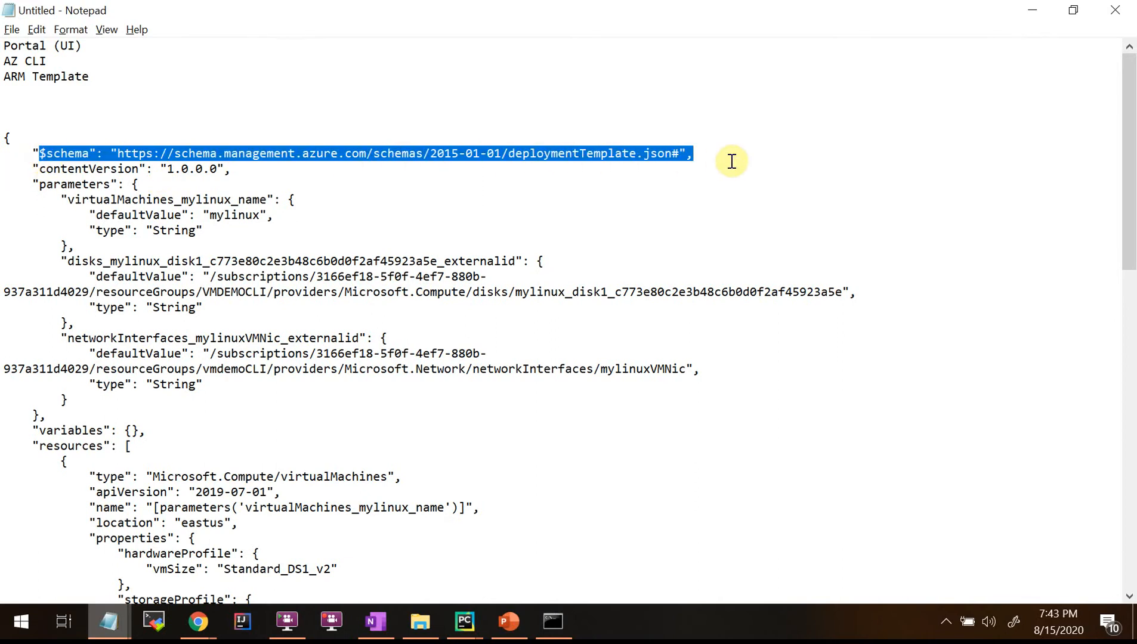
left_click_drag(38, 169, 330, 171)
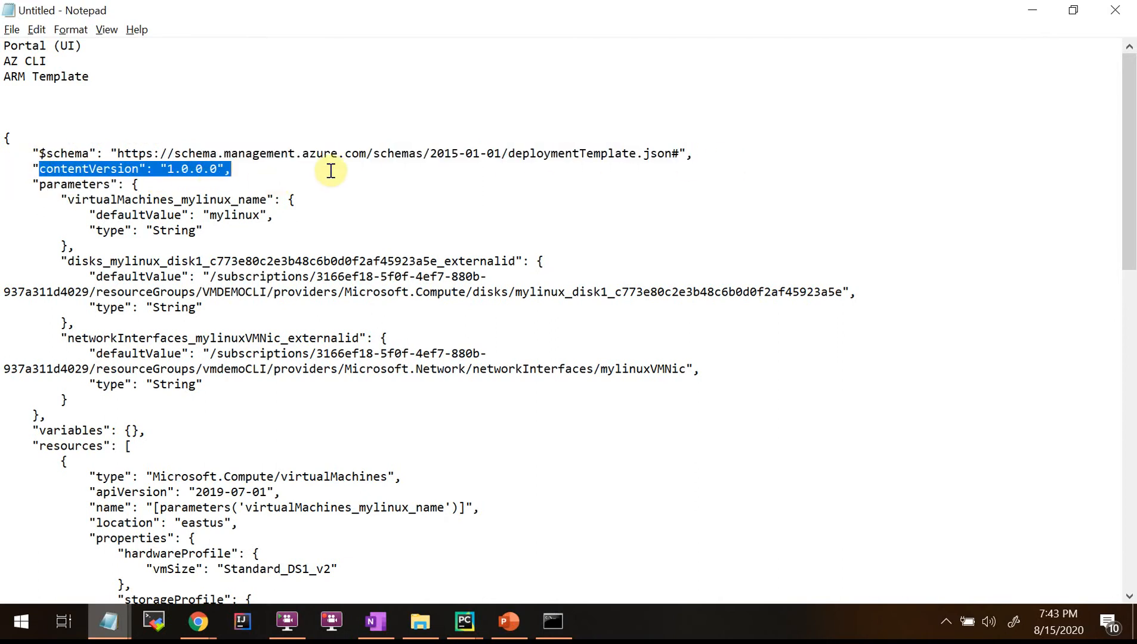
left_click_drag(33, 185, 264, 396)
left_click(132, 257)
left_click(135, 423)
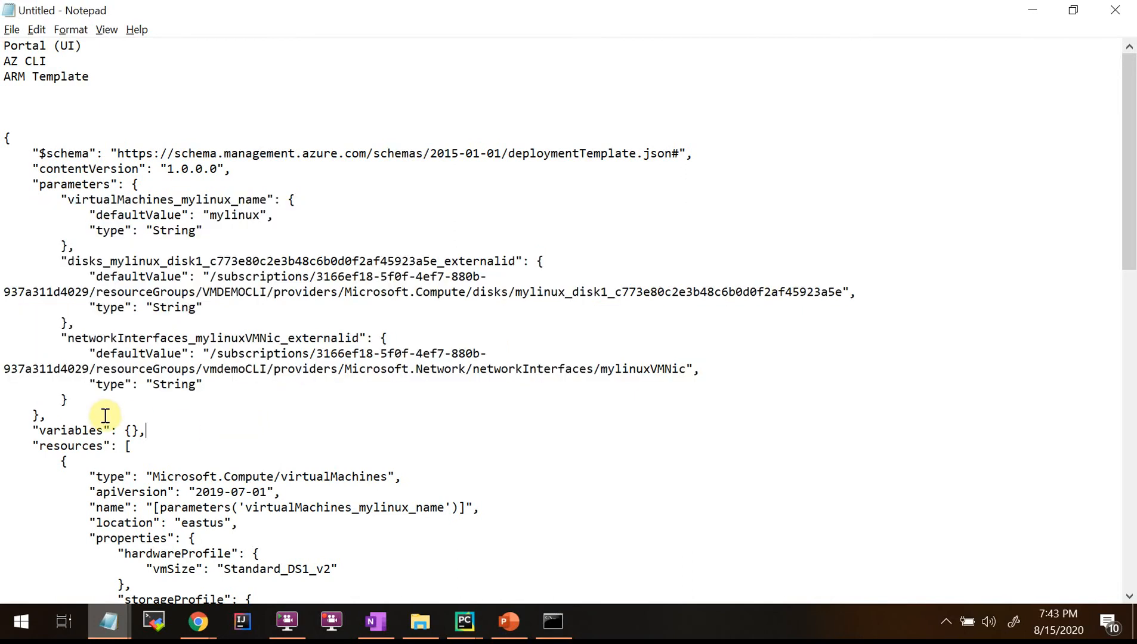
left_click_drag(75, 400, 57, 203)
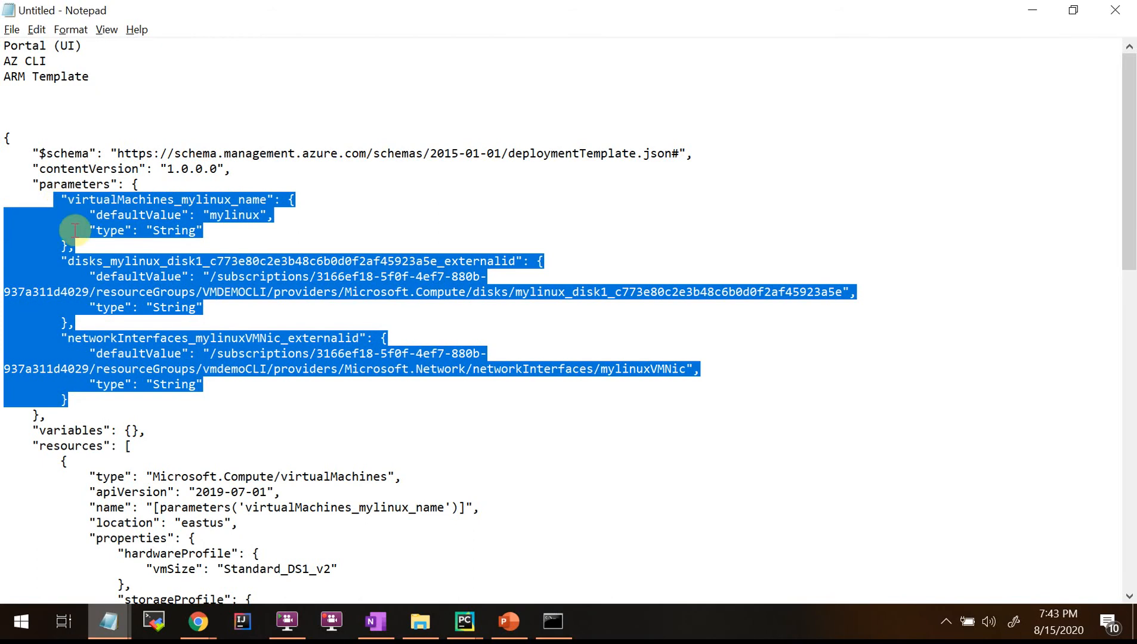
left_click(242, 318)
left_click_drag(54, 203, 273, 245)
left_click(221, 328)
left_click_drag(60, 201, 326, 241)
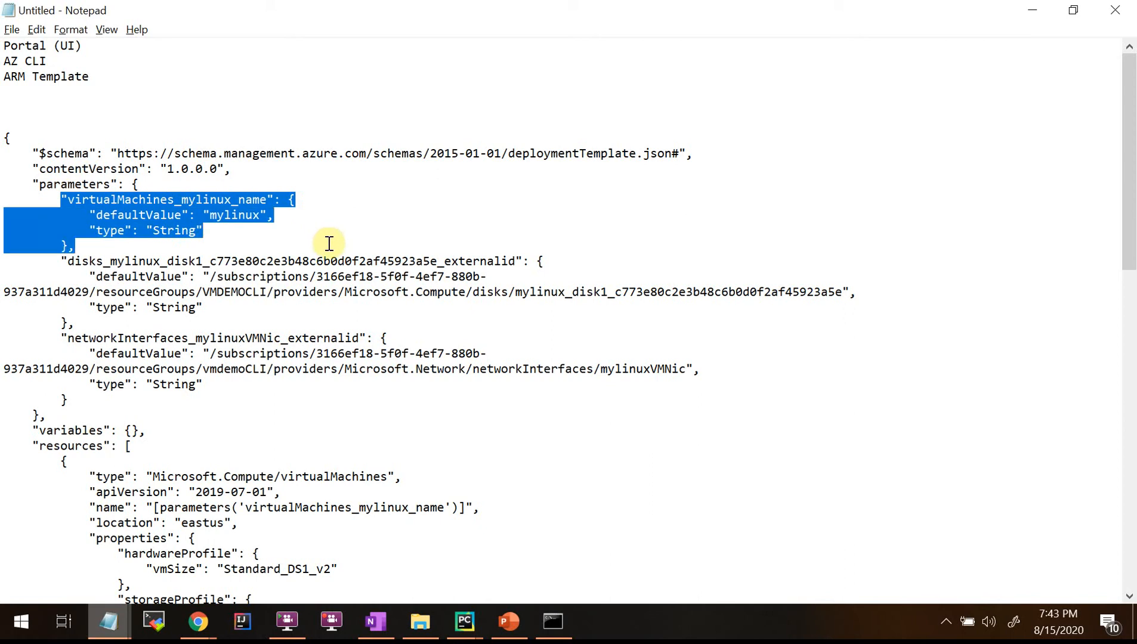
left_click(182, 319)
left_click_drag(62, 260, 380, 292)
left_click_drag(69, 338, 284, 339)
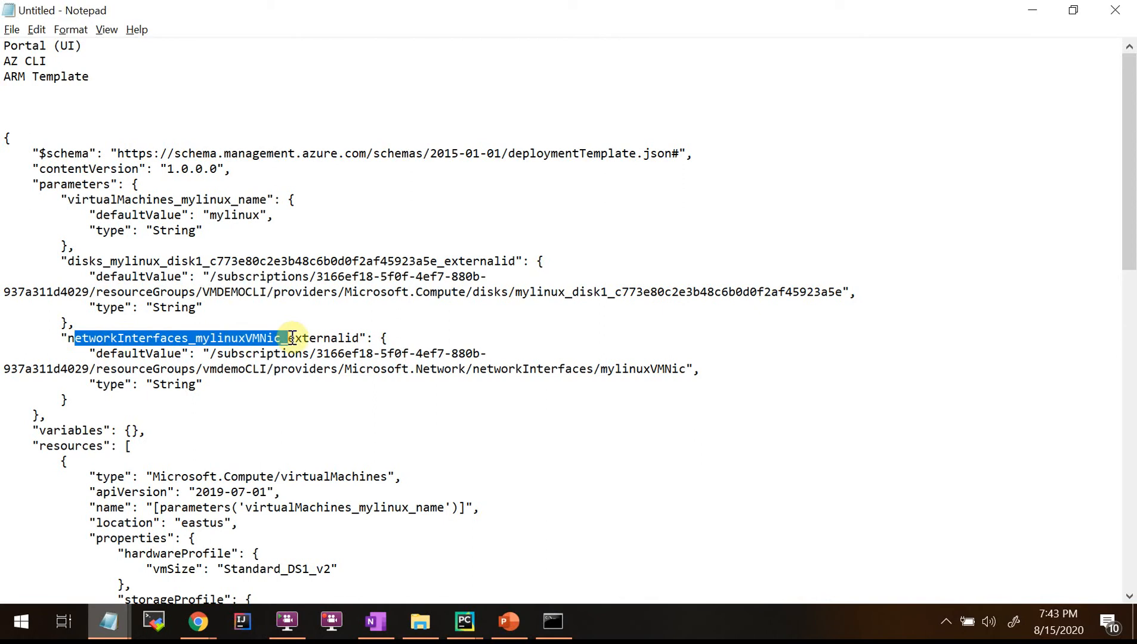
left_click(280, 415)
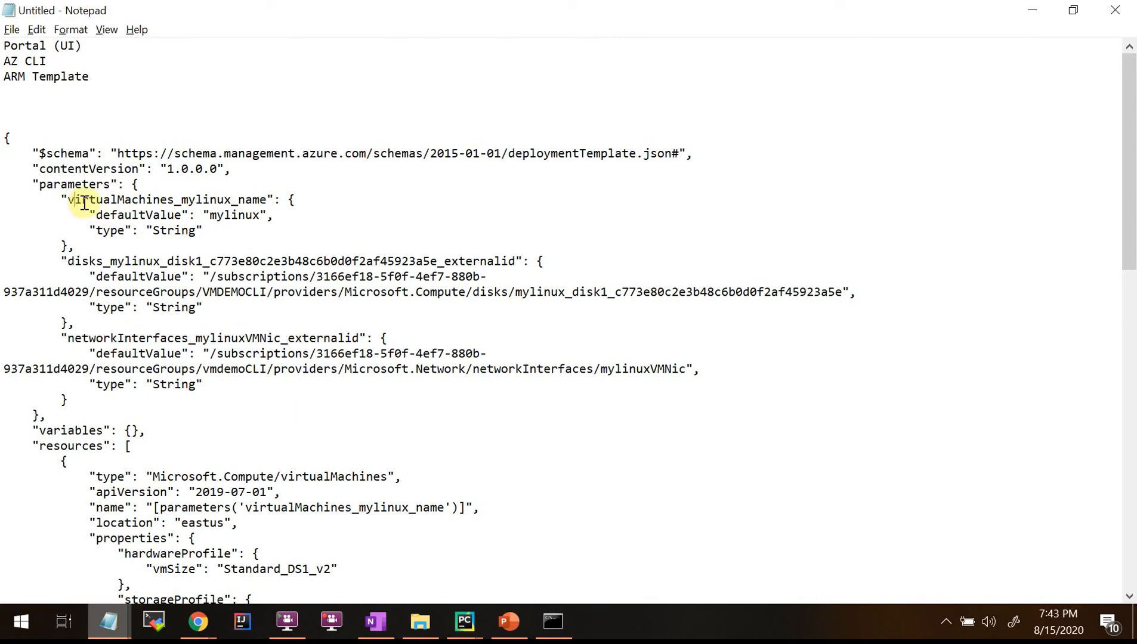
double_click(83, 203)
left_click(736, 452)
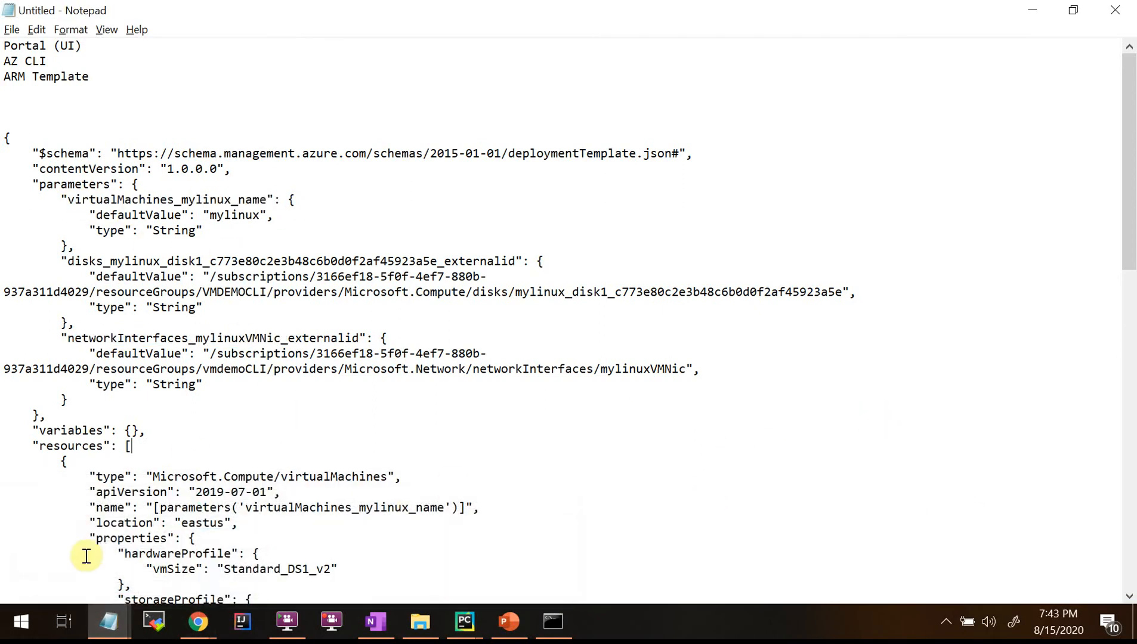
scroll(87, 554, "down", 1)
left_click_drag(67, 153, 269, 153)
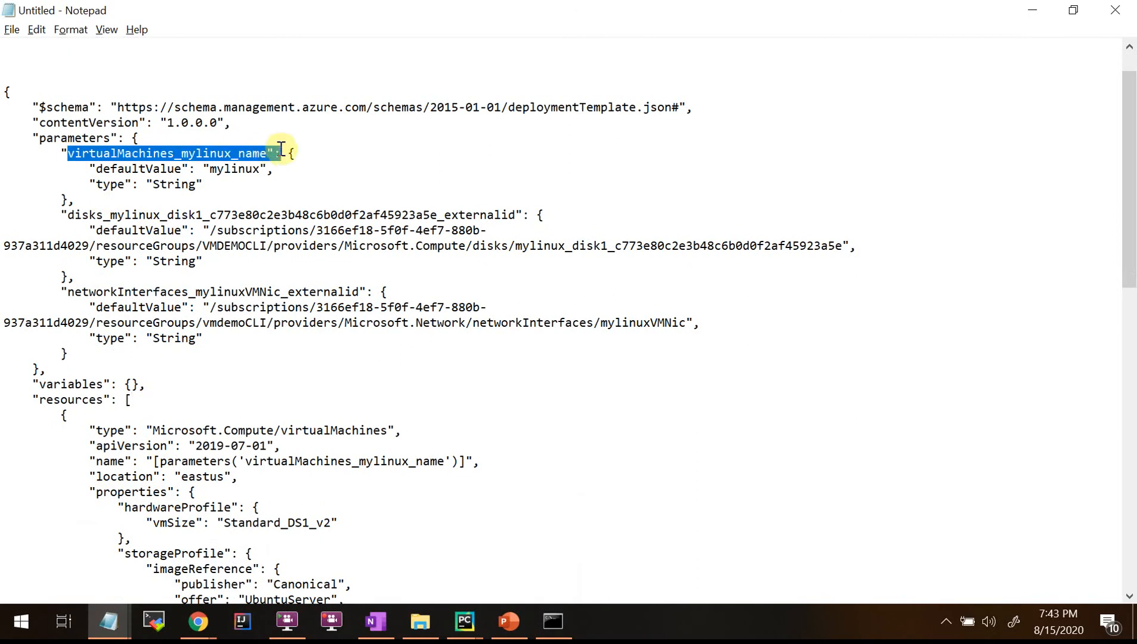
left_click(105, 229)
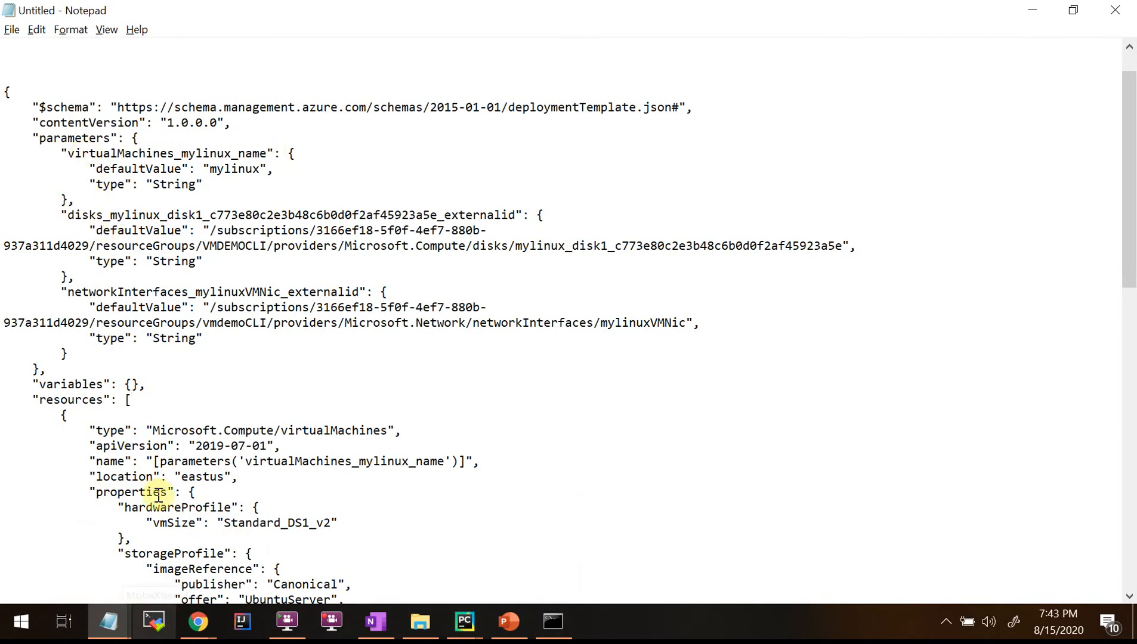
scroll(113, 447, "down", 2)
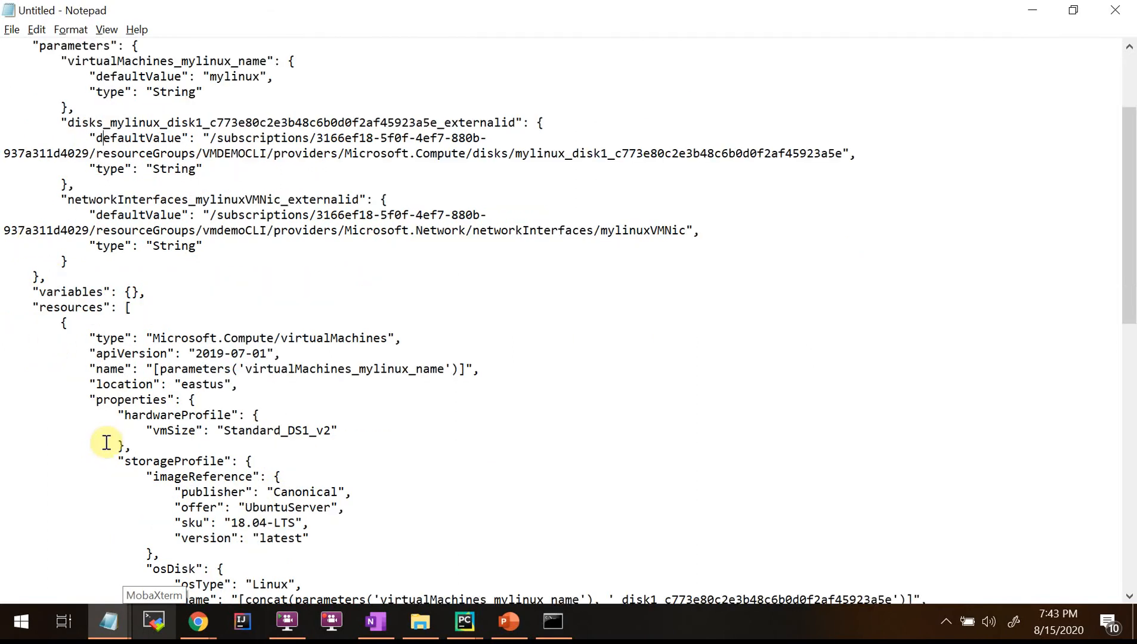
double_click(58, 307)
left_click_drag(95, 338, 464, 340)
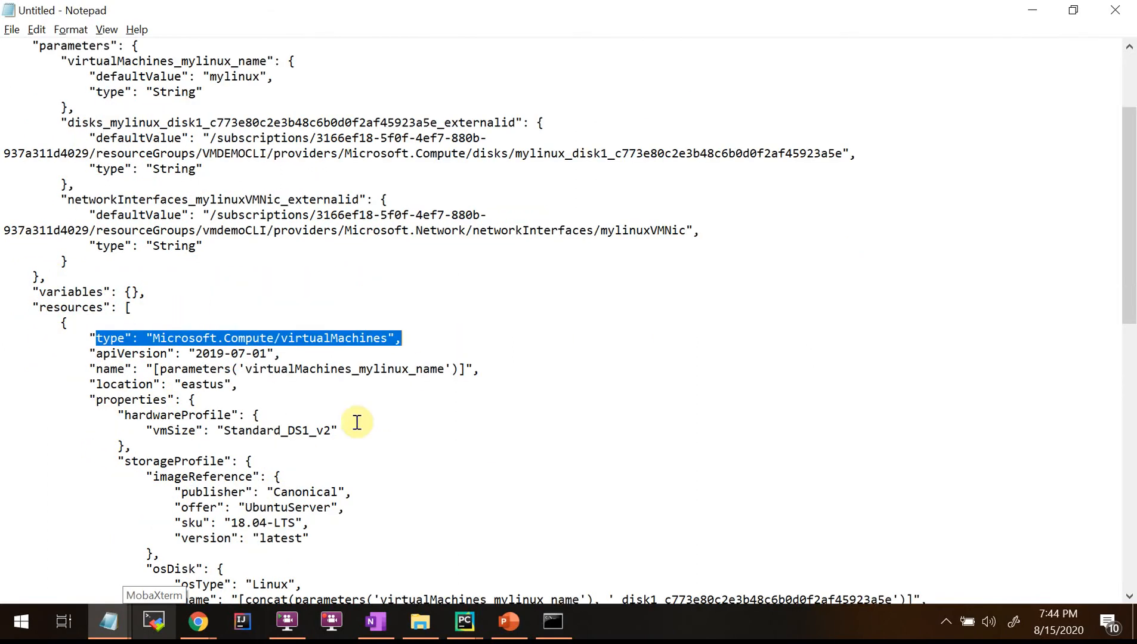
scroll(357, 422, "down", 2)
left_click(197, 323)
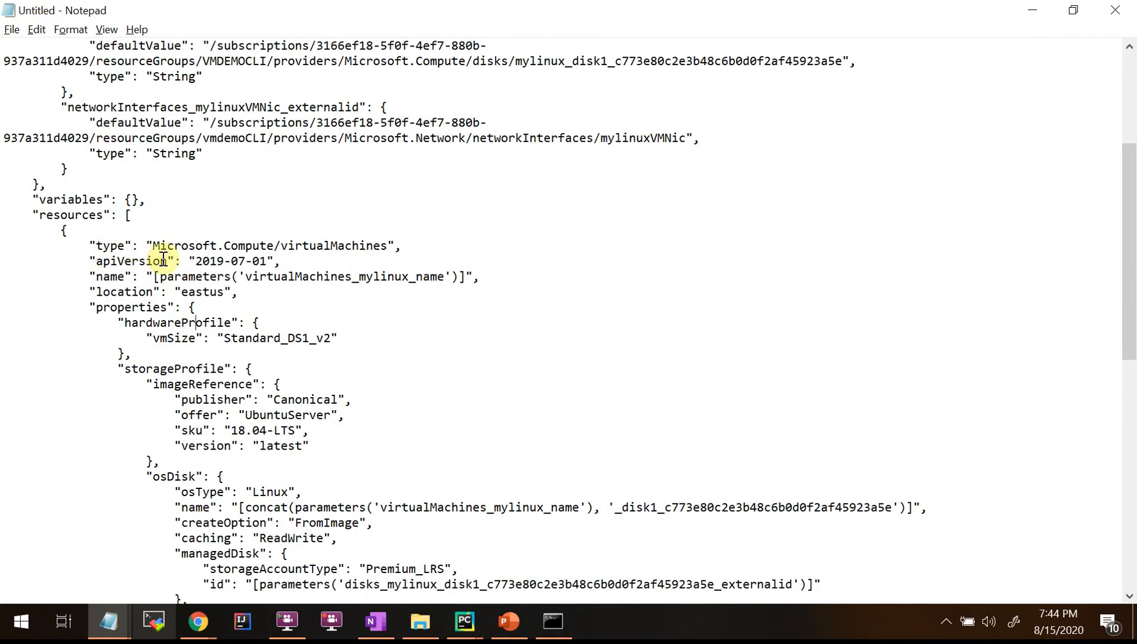
left_click_drag(91, 247, 397, 245)
left_click(225, 291)
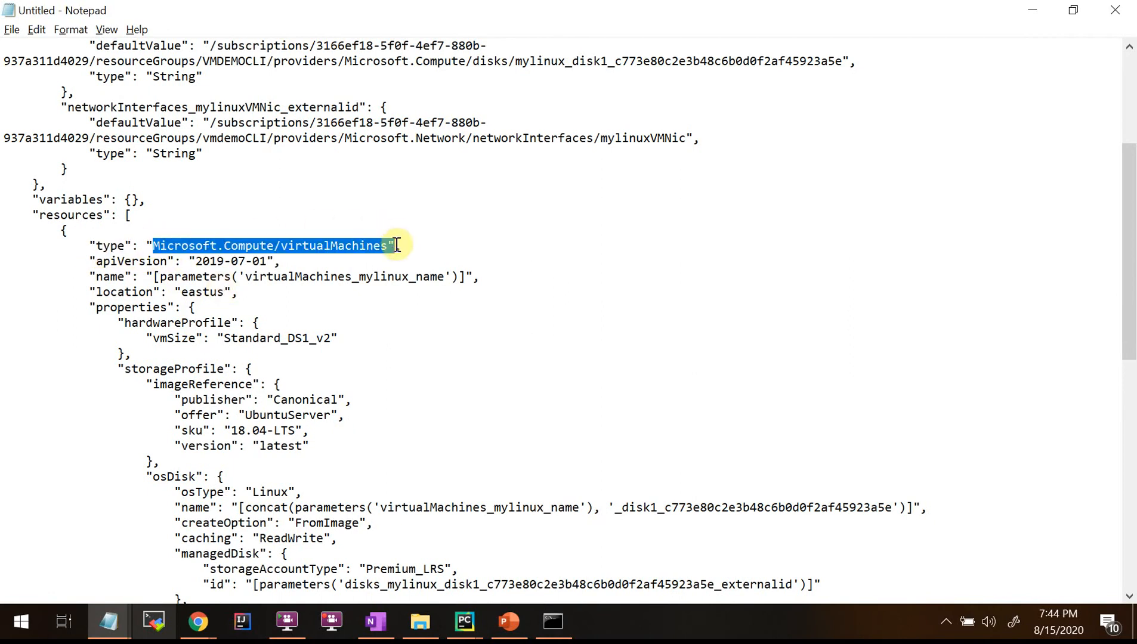
left_click(223, 292)
left_click_drag(153, 247, 385, 247)
left_click(420, 247)
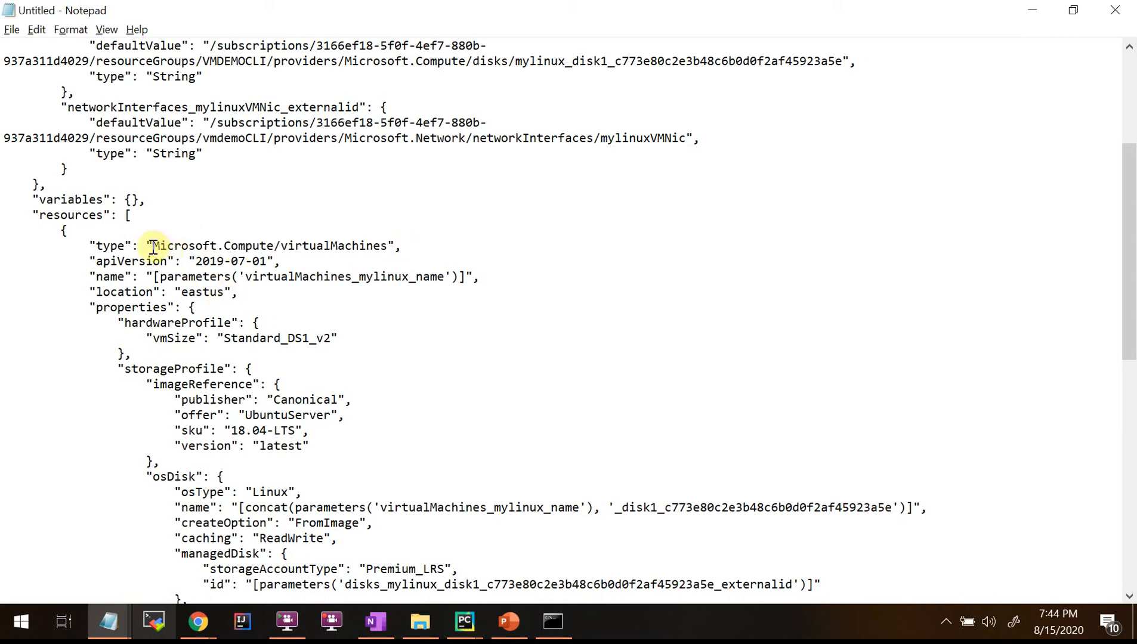
left_click_drag(154, 247, 390, 247)
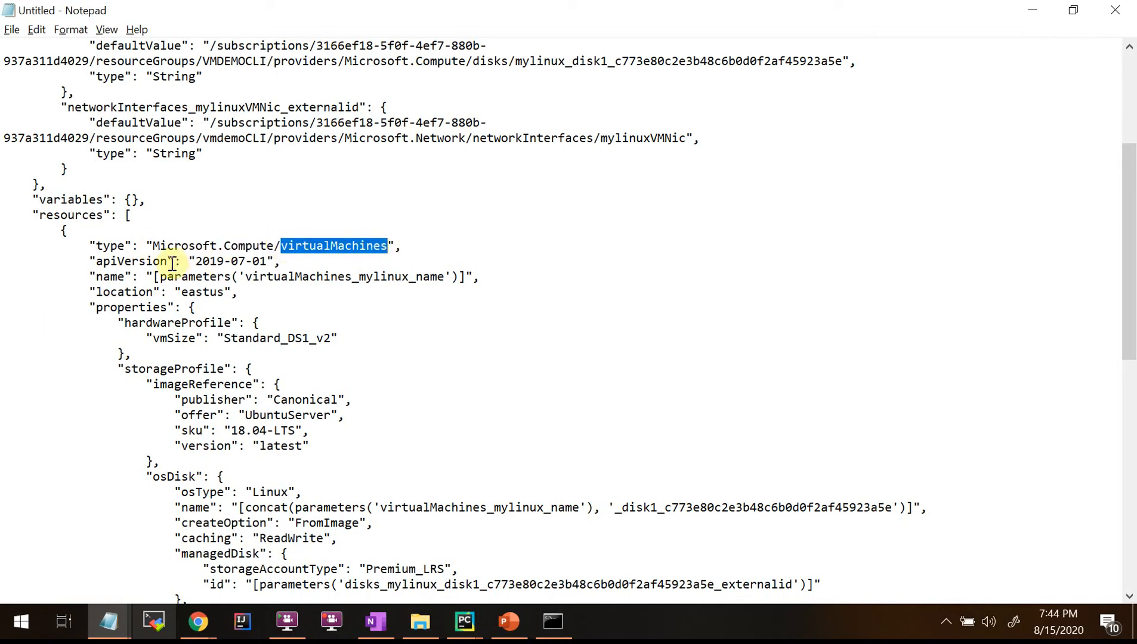
left_click_drag(154, 244, 236, 245)
left_click(153, 261)
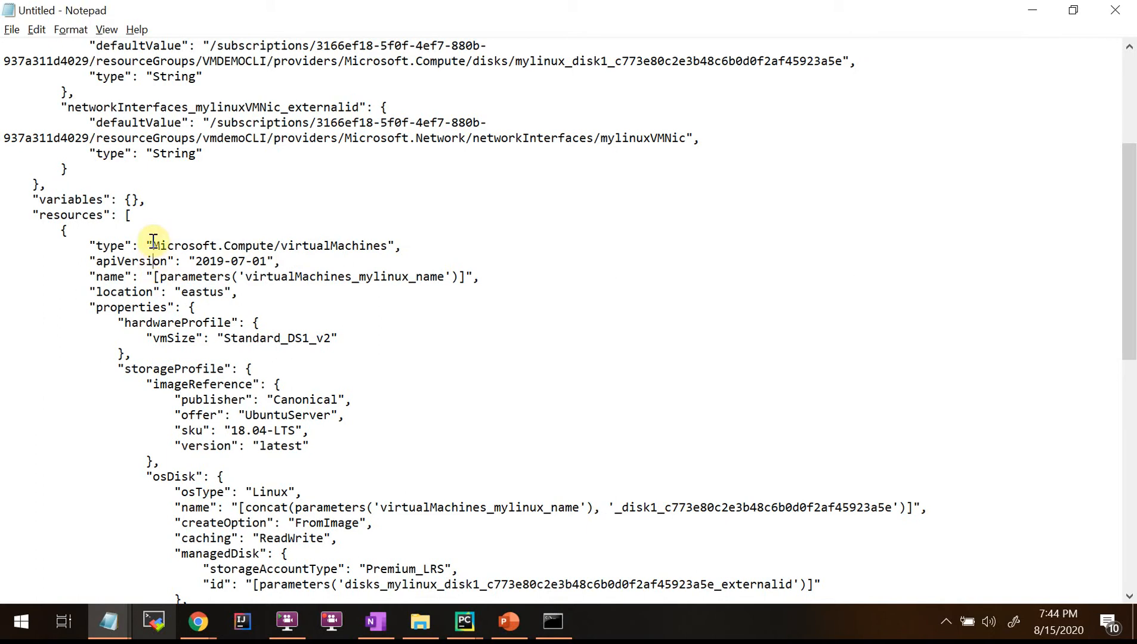
left_click_drag(154, 247, 386, 239)
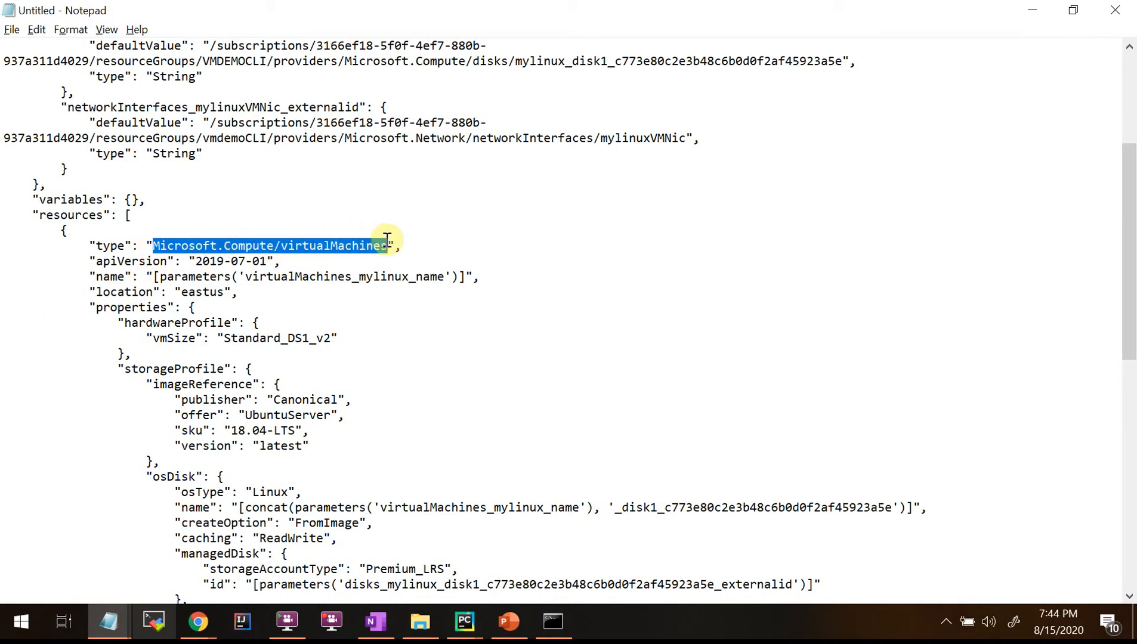
scroll(334, 310, "down", 1)
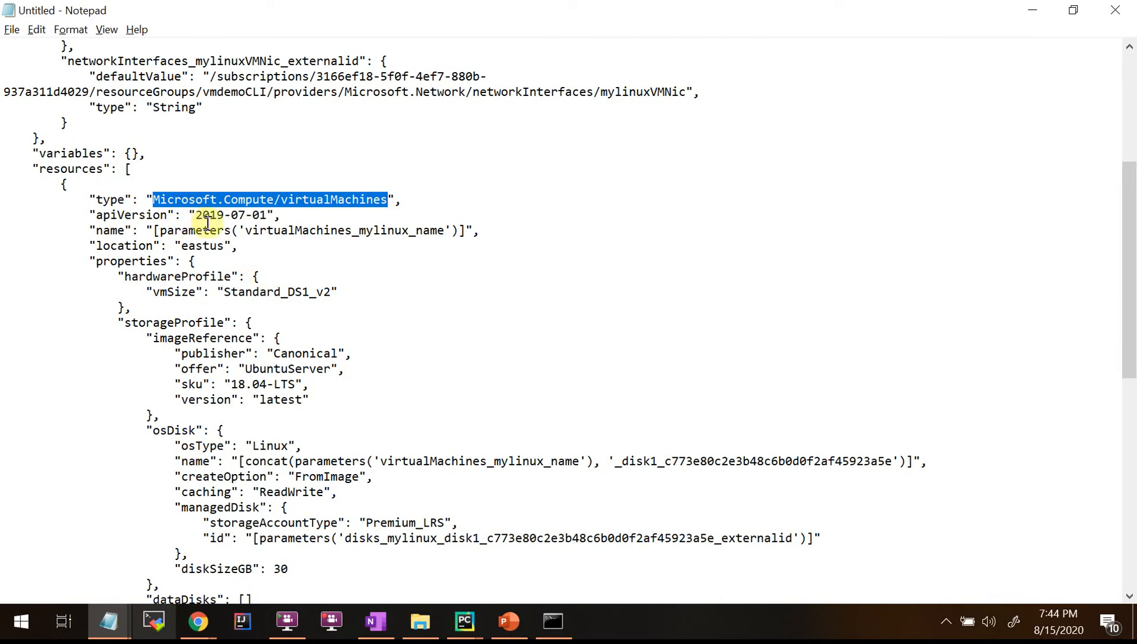
left_click_drag(91, 217, 287, 216)
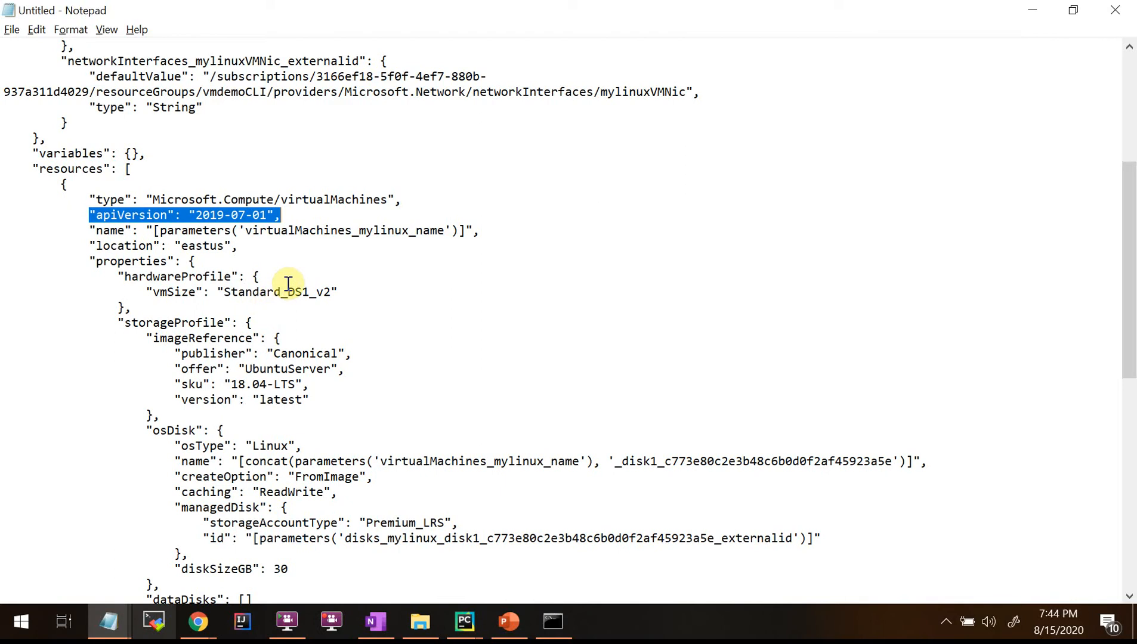
left_click(312, 239)
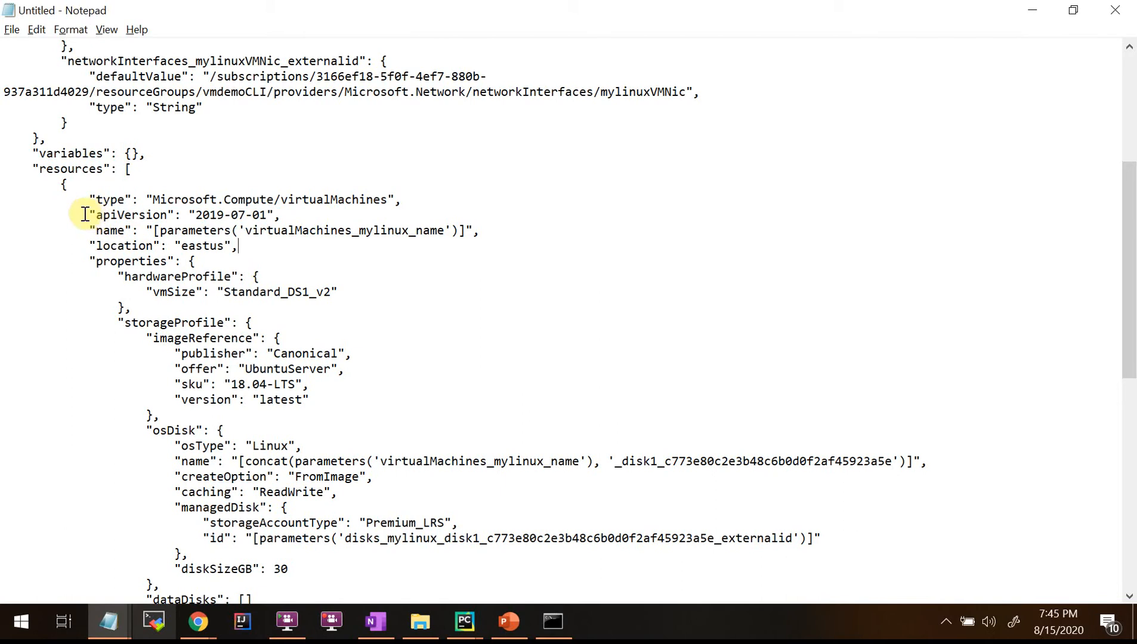
left_click_drag(89, 215, 283, 216)
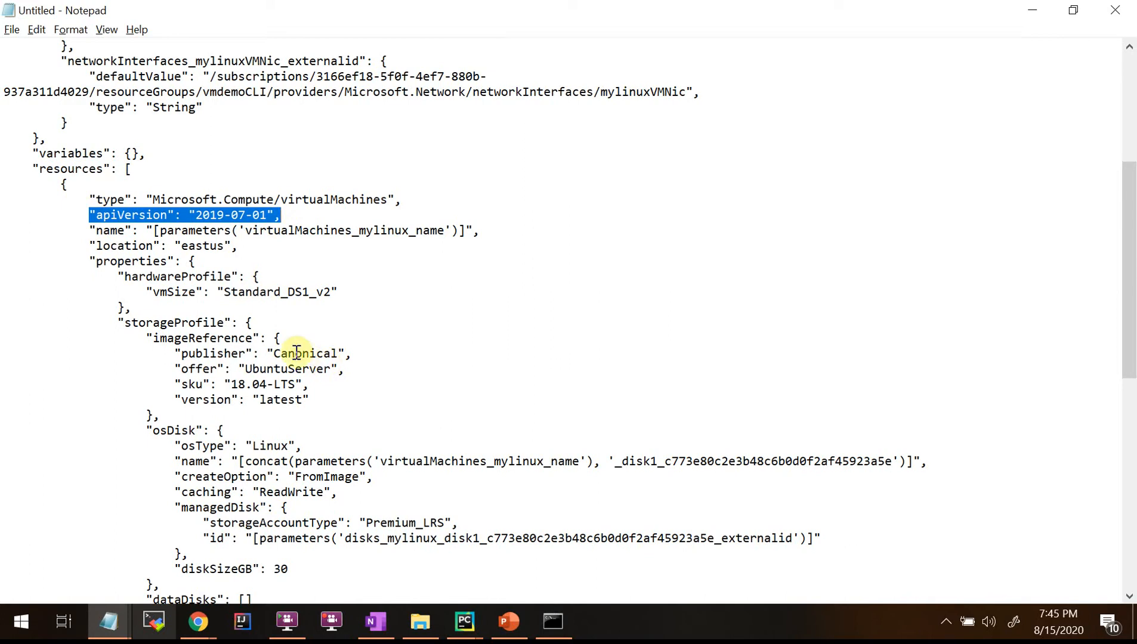
left_click(267, 254)
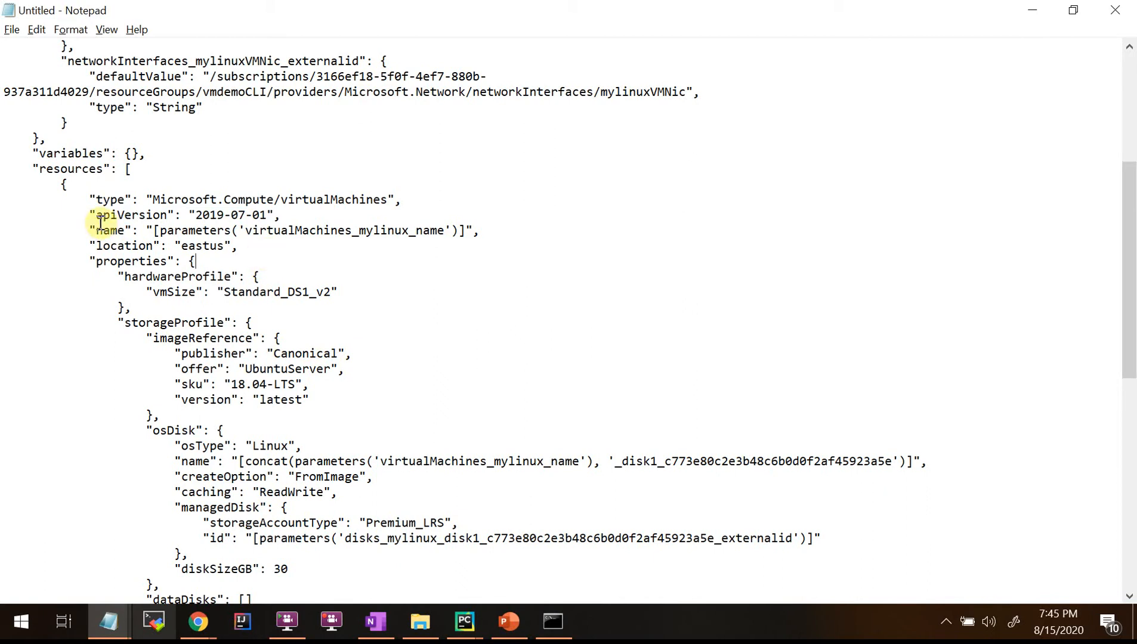
left_click_drag(90, 215, 301, 223)
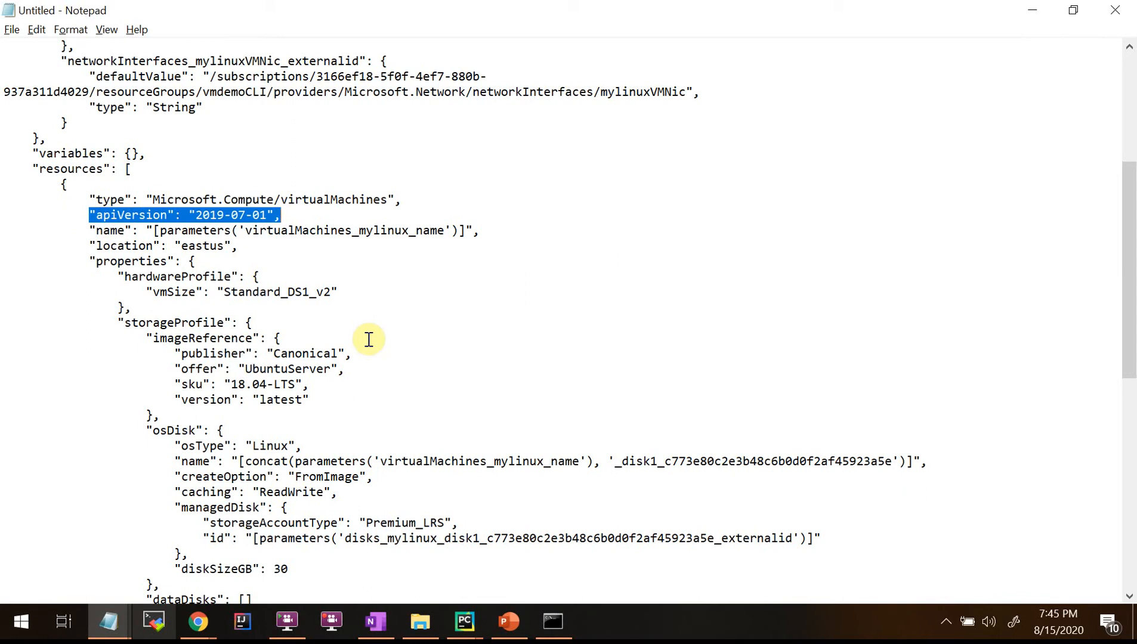
left_click(292, 280)
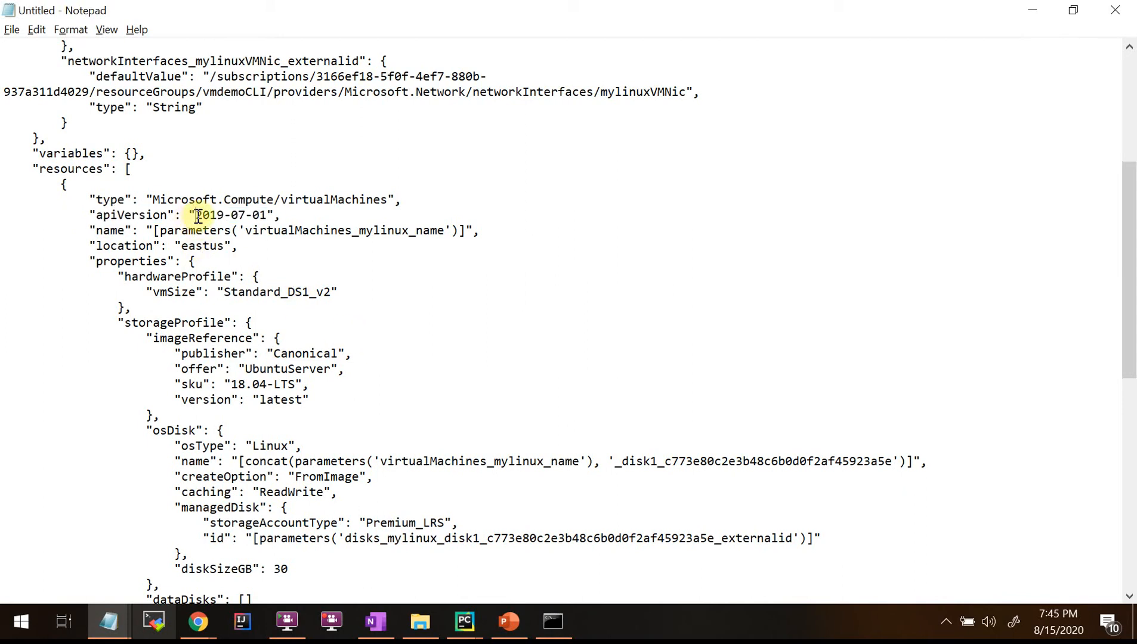
left_click_drag(197, 216, 306, 212)
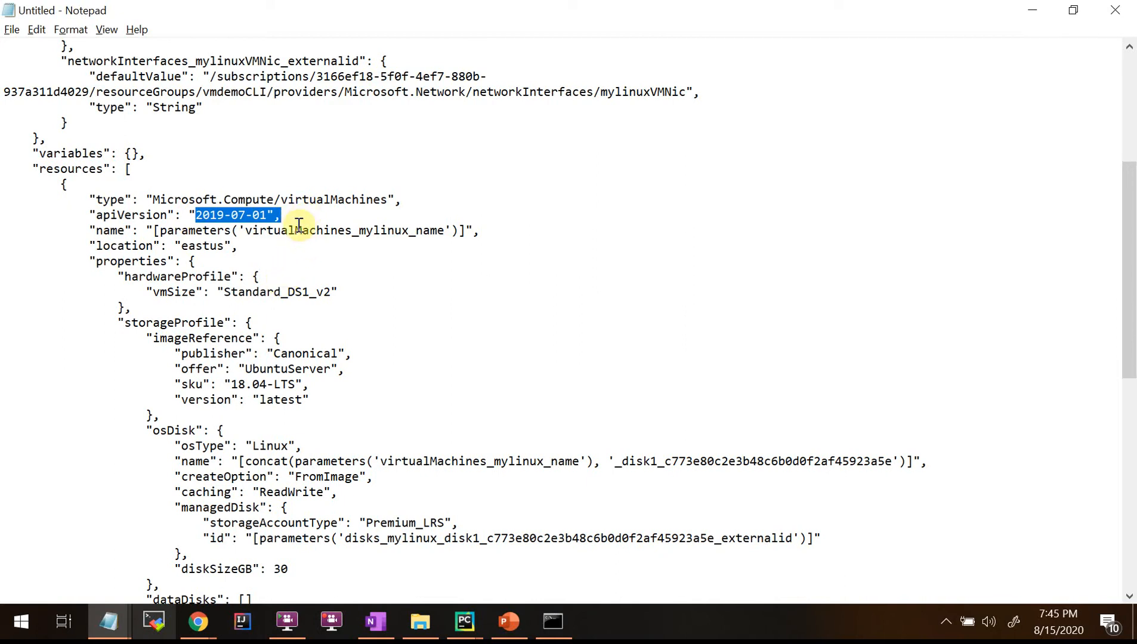
left_click(298, 224)
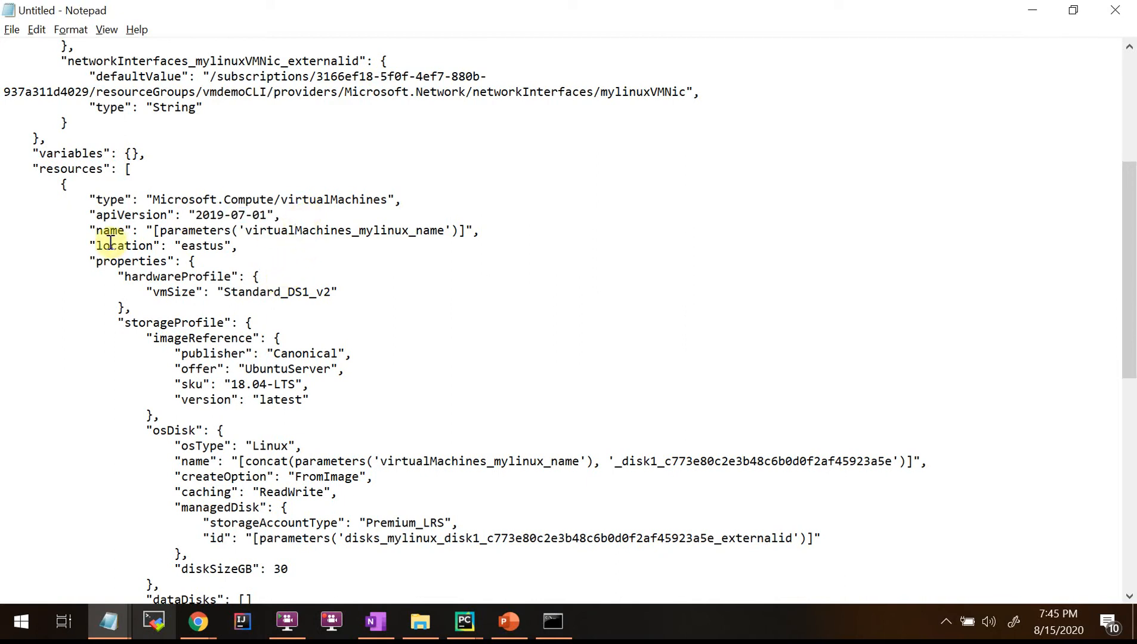
left_click_drag(90, 230, 373, 245)
left_click(77, 197)
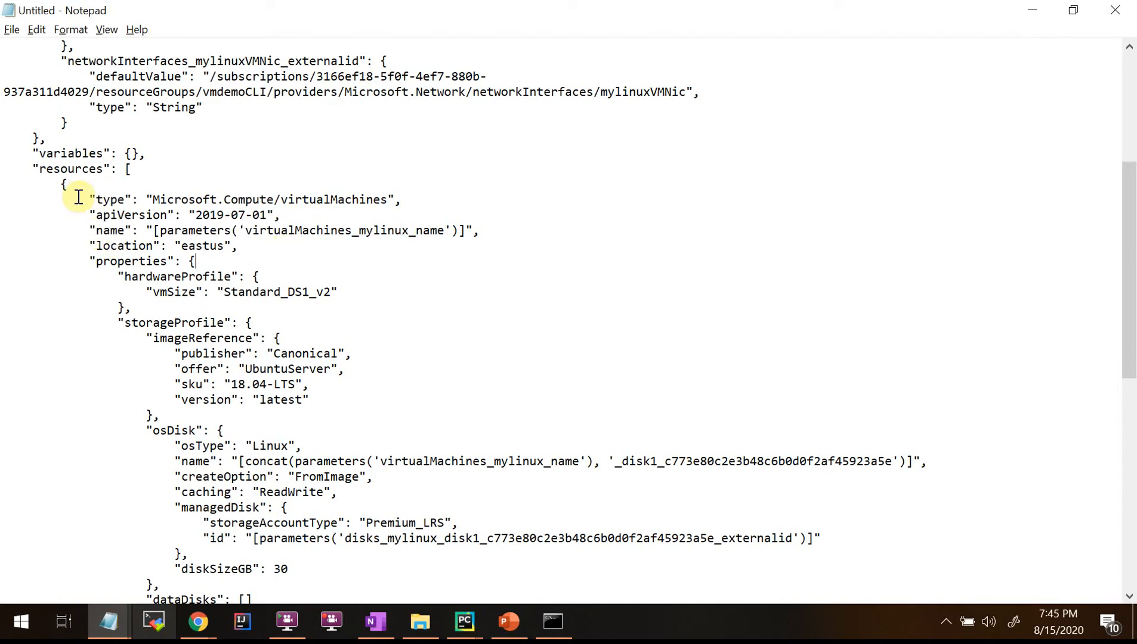
left_click(91, 216)
left_click_drag(93, 218, 301, 217)
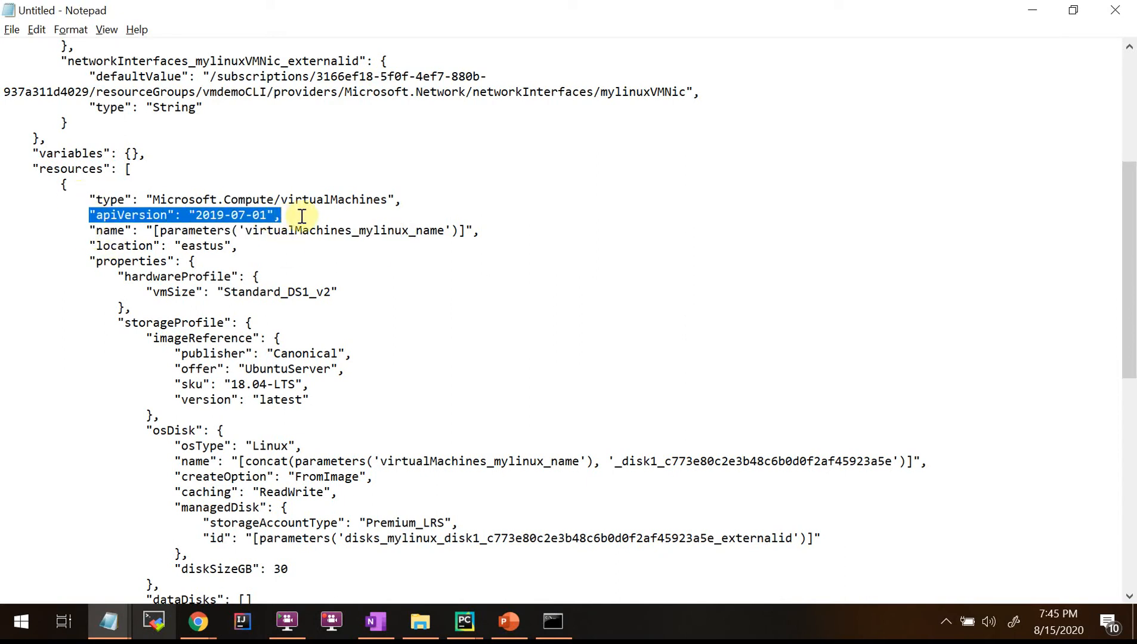
left_click(306, 224)
left_click_drag(195, 214, 265, 215)
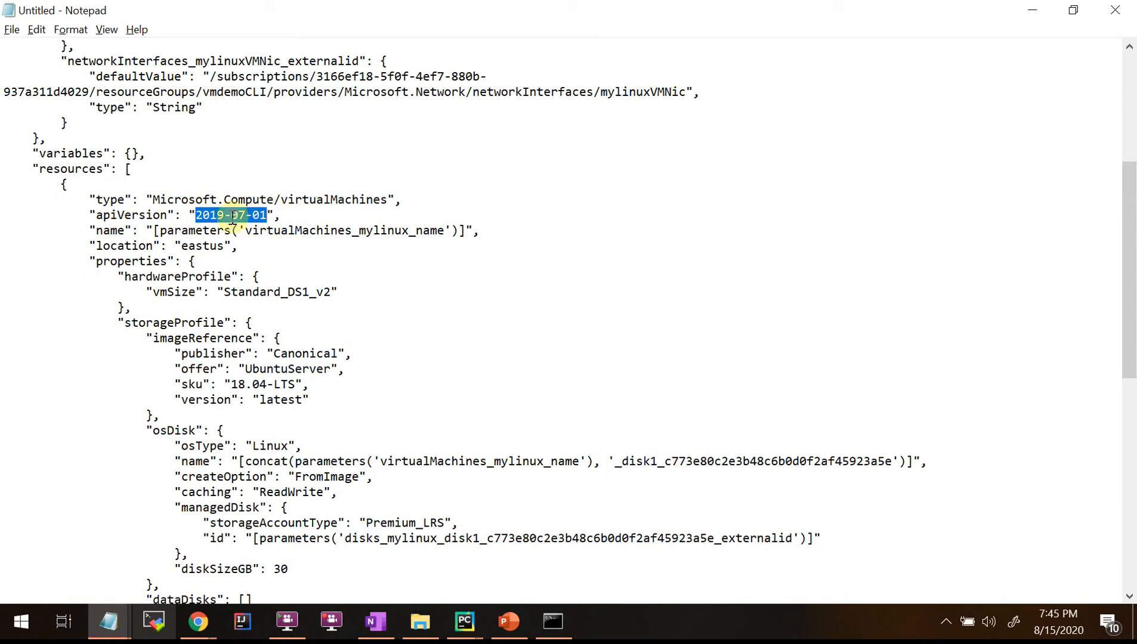
left_click(288, 214)
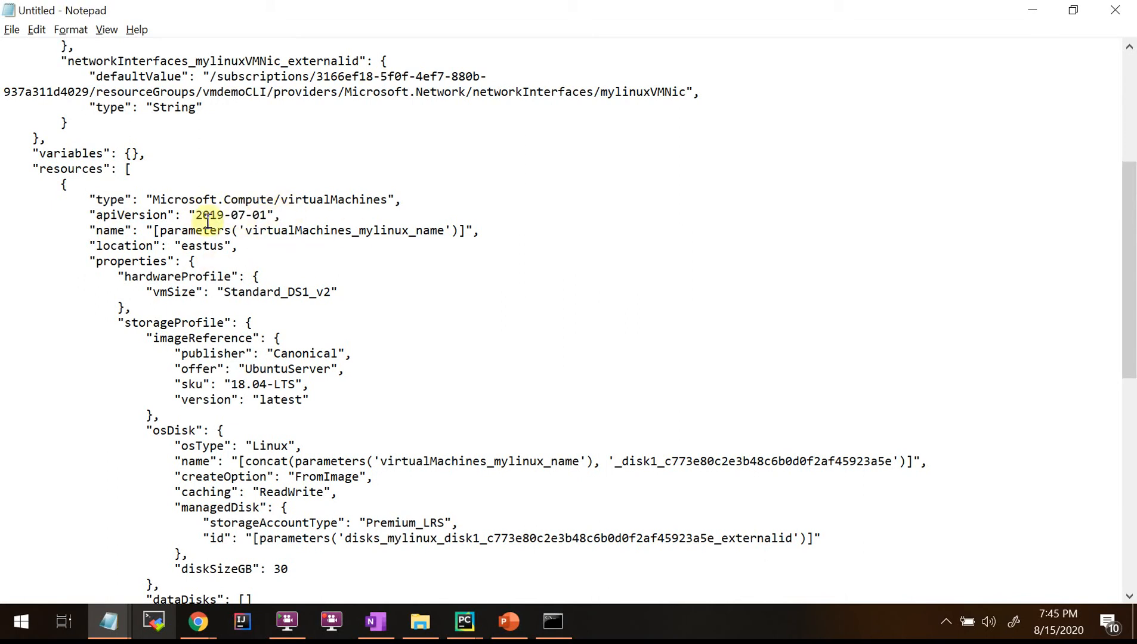
left_click_drag(196, 215, 253, 216)
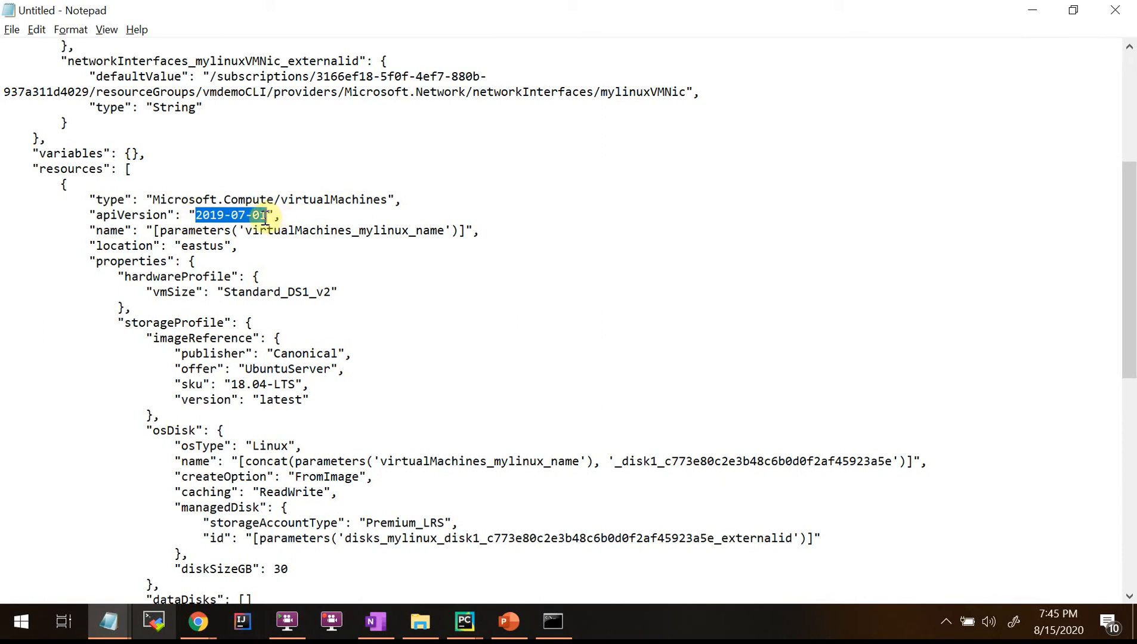
left_click(294, 215)
left_click_drag(194, 215, 269, 217)
left_click(285, 214)
left_click_drag(193, 215, 272, 214)
left_click(232, 246)
left_click_drag(96, 230, 461, 236)
left_click(304, 296)
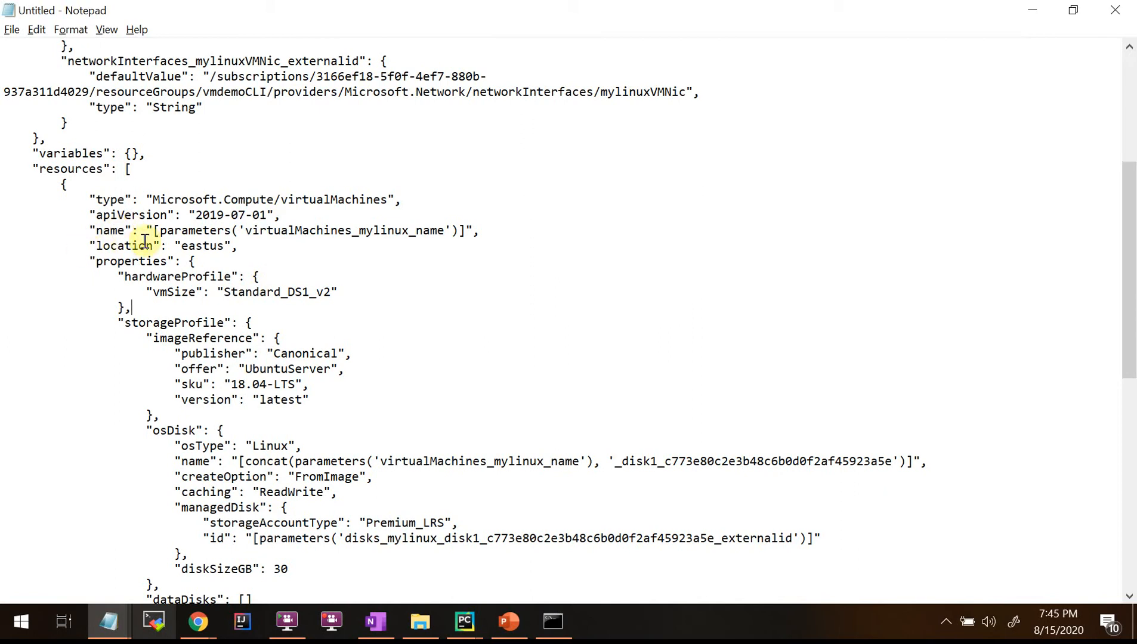
left_click_drag(155, 230, 197, 277)
left_click(382, 313)
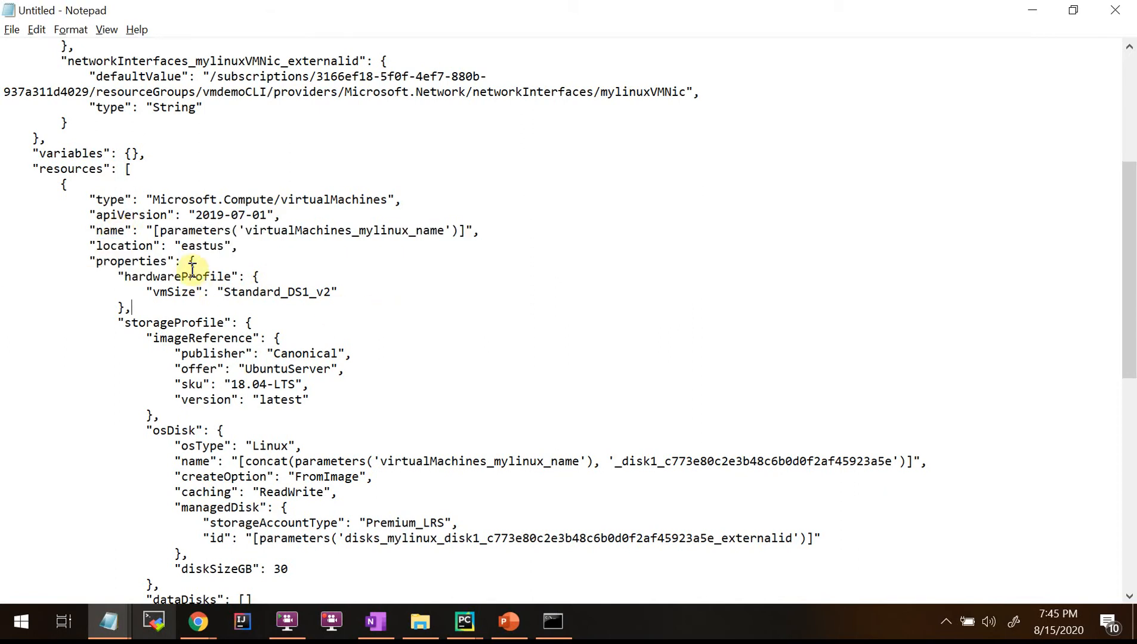
scroll(400, 271, "up", 3)
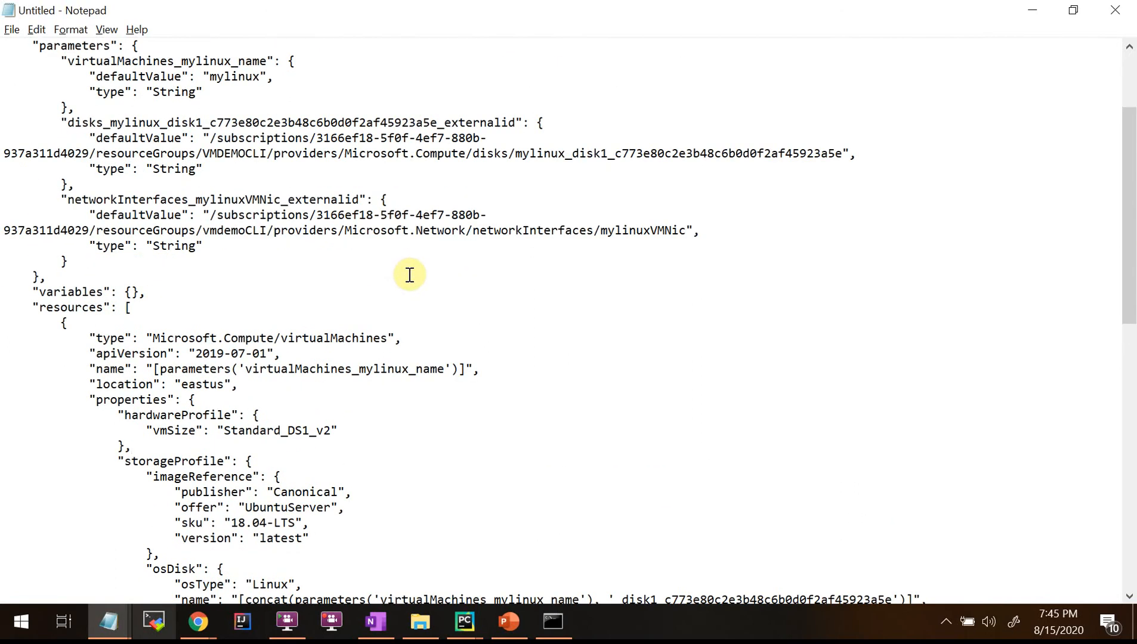
double_click(189, 62)
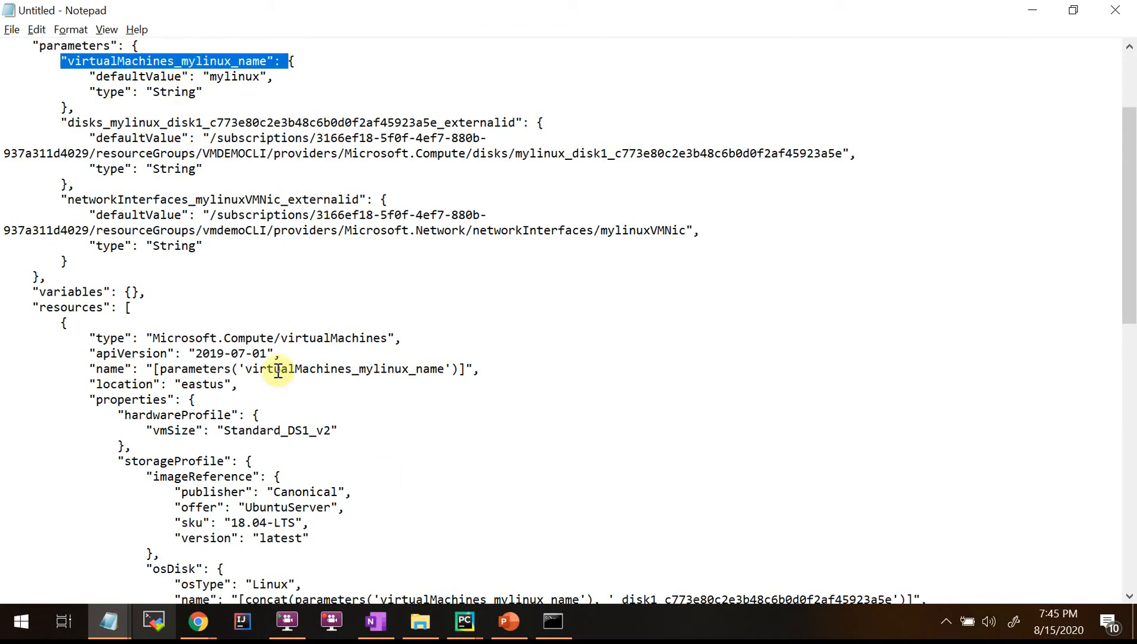
left_click_drag(273, 370, 416, 370)
scroll(247, 450, "down", 1)
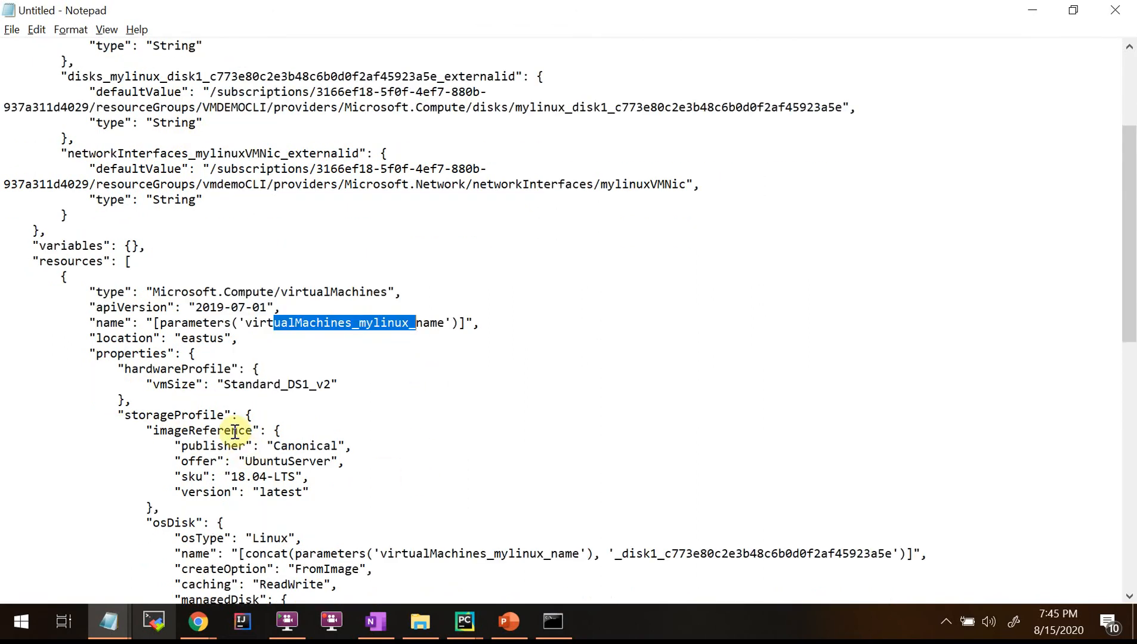
left_click_drag(111, 370, 433, 393)
scroll(377, 454, "down", 2)
left_click(170, 320)
left_click_drag(130, 282, 461, 294)
left_click(250, 319)
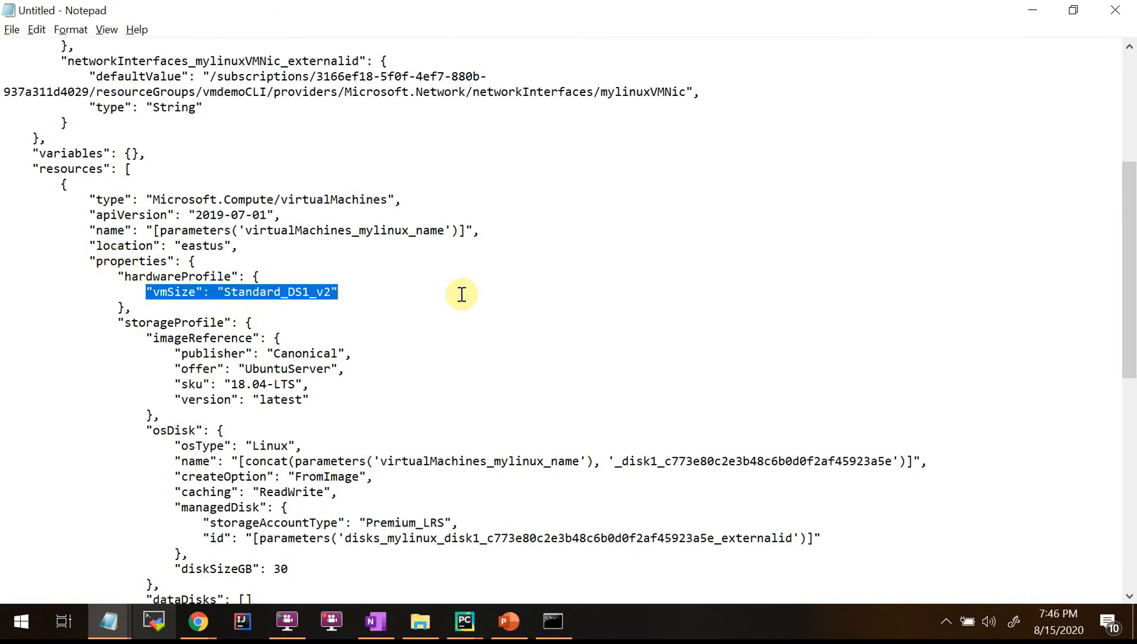
left_click(297, 320)
left_click_drag(233, 294, 329, 294)
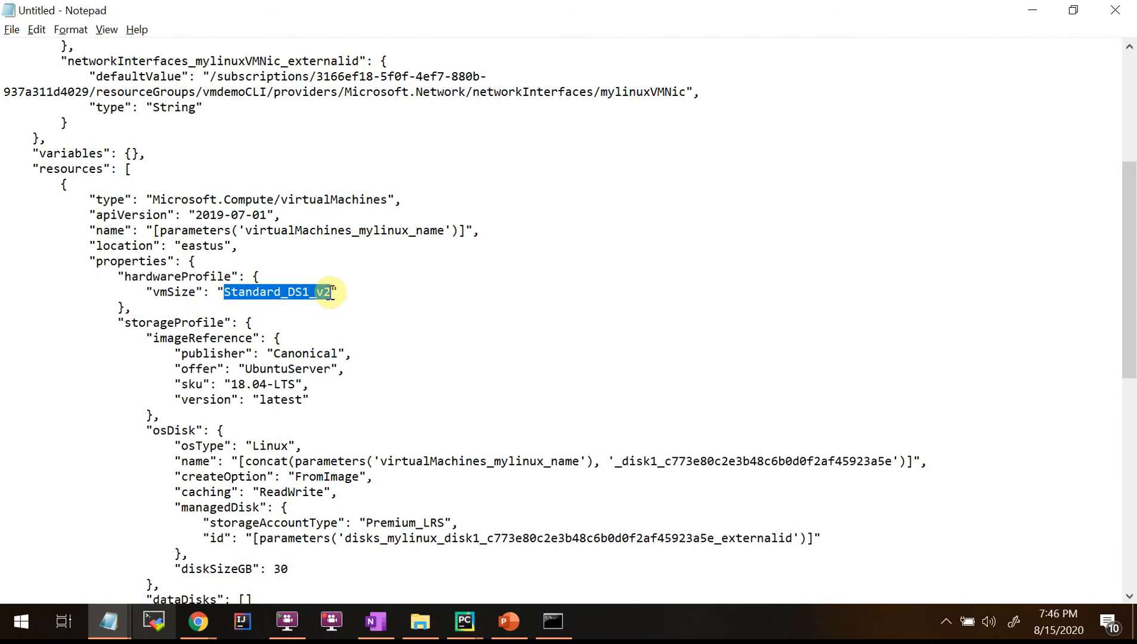
scroll(253, 382, "down", 2)
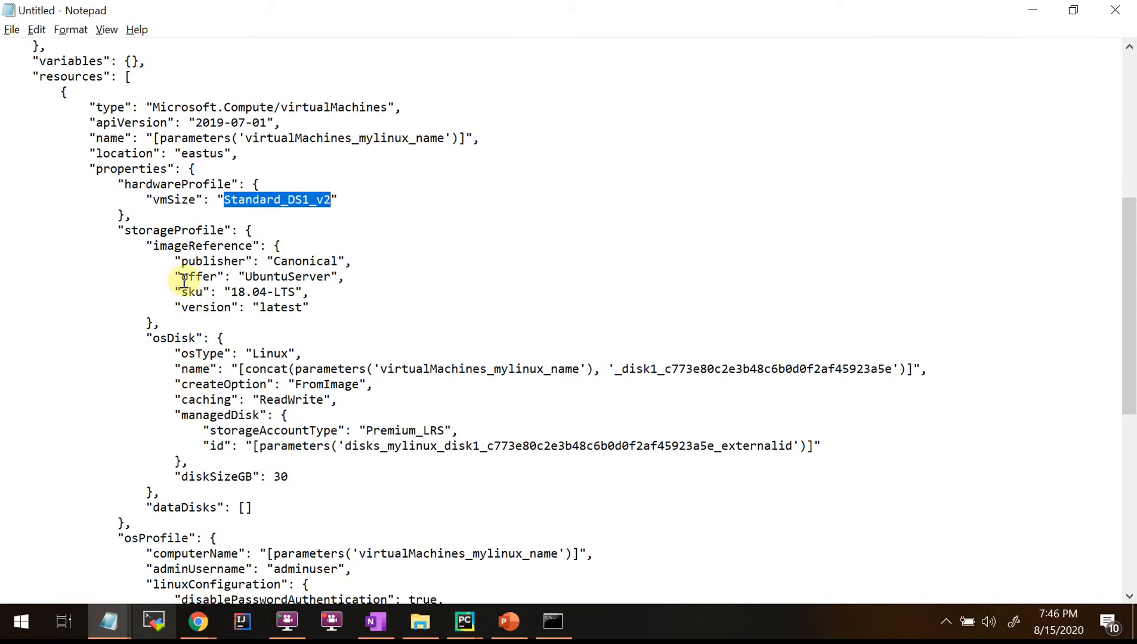
left_click_drag(169, 265, 338, 308)
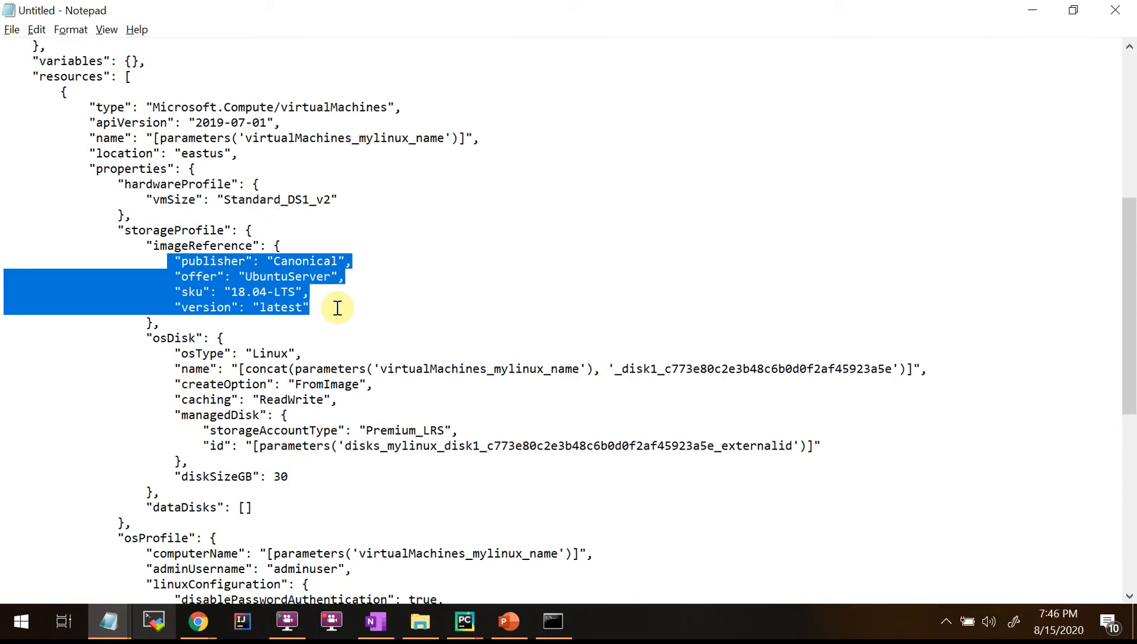
left_click(356, 320)
left_click_drag(244, 277, 346, 277)
left_click_drag(222, 294, 343, 283)
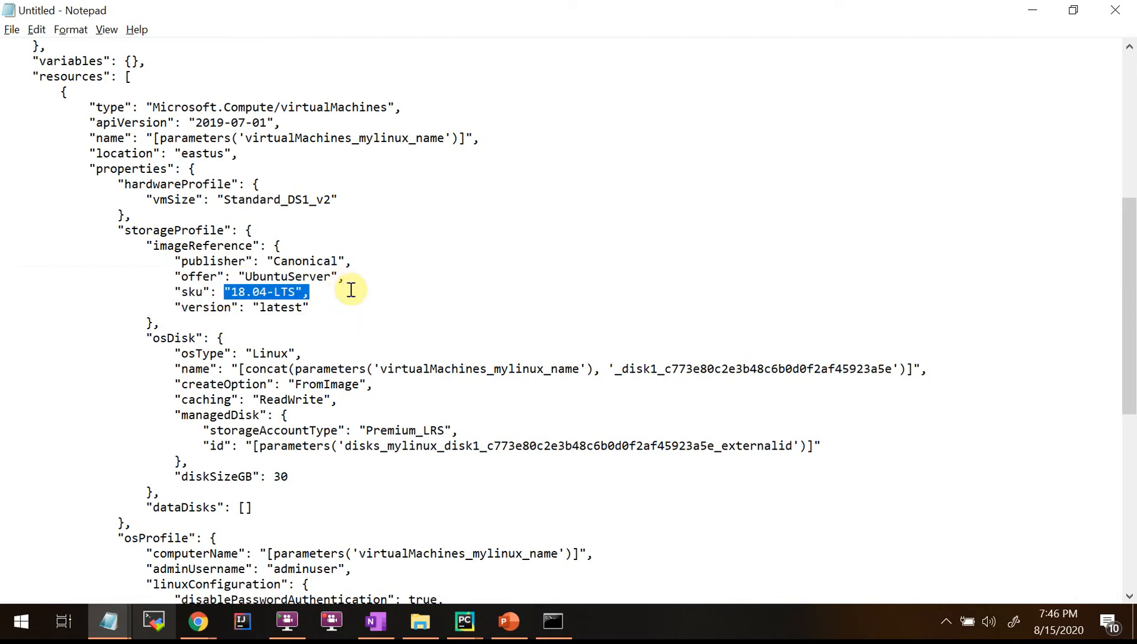
left_click_drag(188, 307, 374, 317)
scroll(334, 399, "down", 2)
left_click(177, 260)
left_click_drag(174, 262, 390, 264)
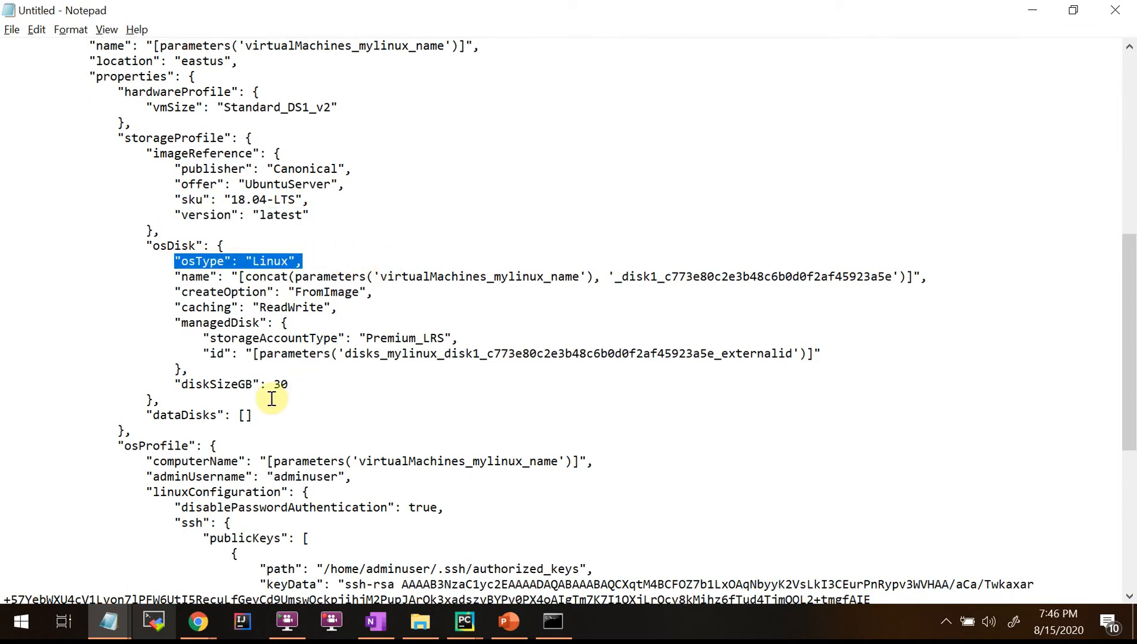
scroll(360, 392, "up", 10)
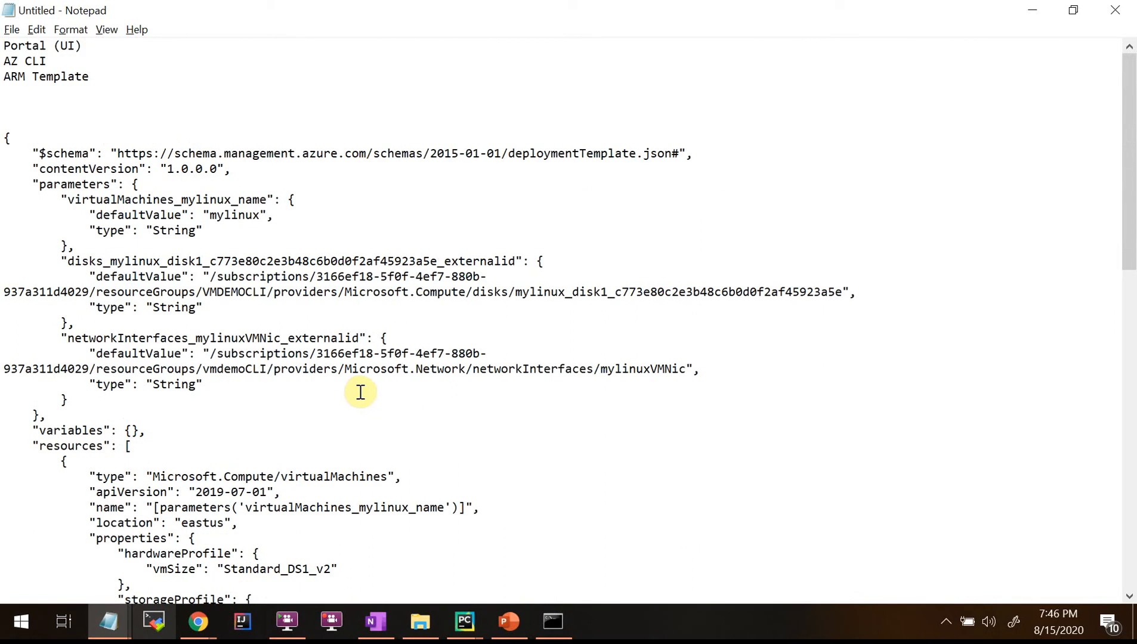
mouse_move(116, 619)
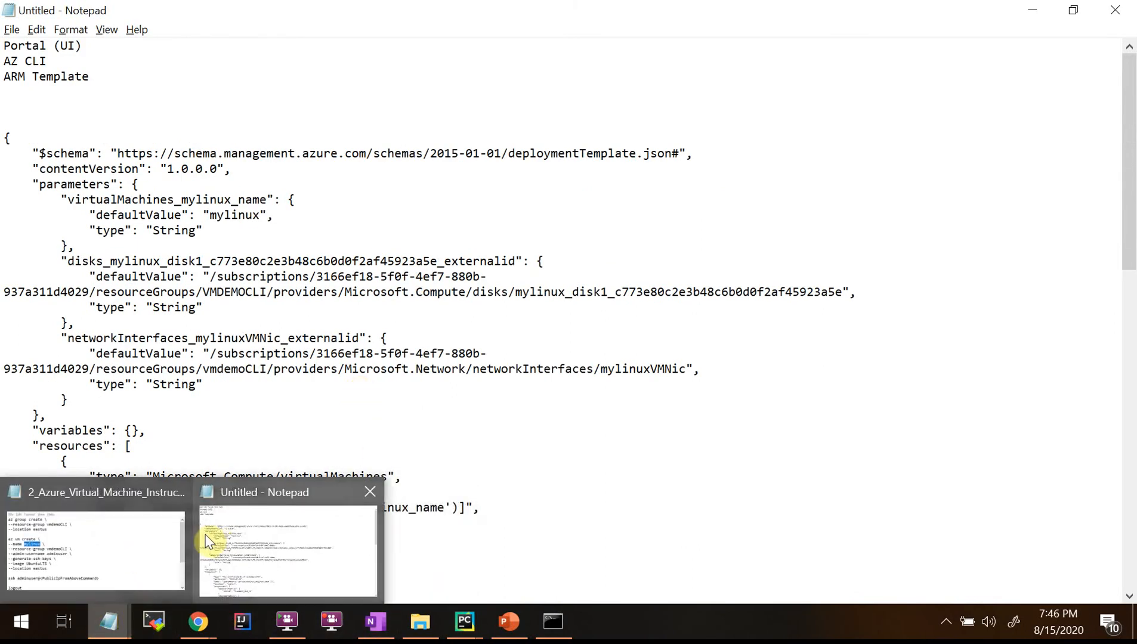
left_click(137, 542)
left_click(567, 316)
left_click_drag(622, 308, 494, 311)
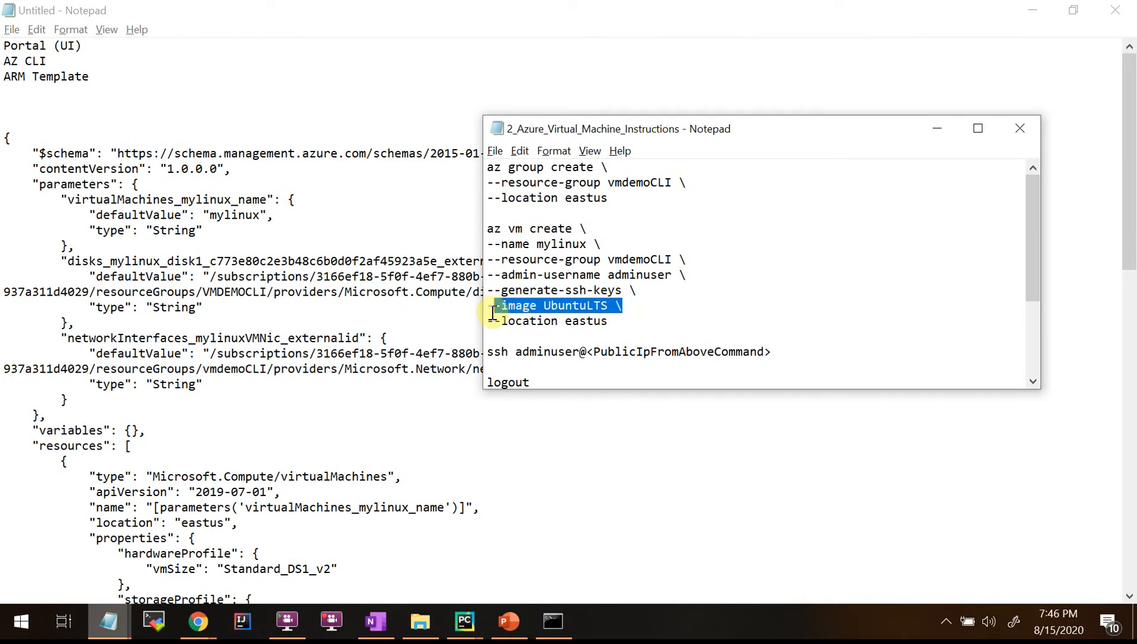
scroll(280, 501, "down", 3)
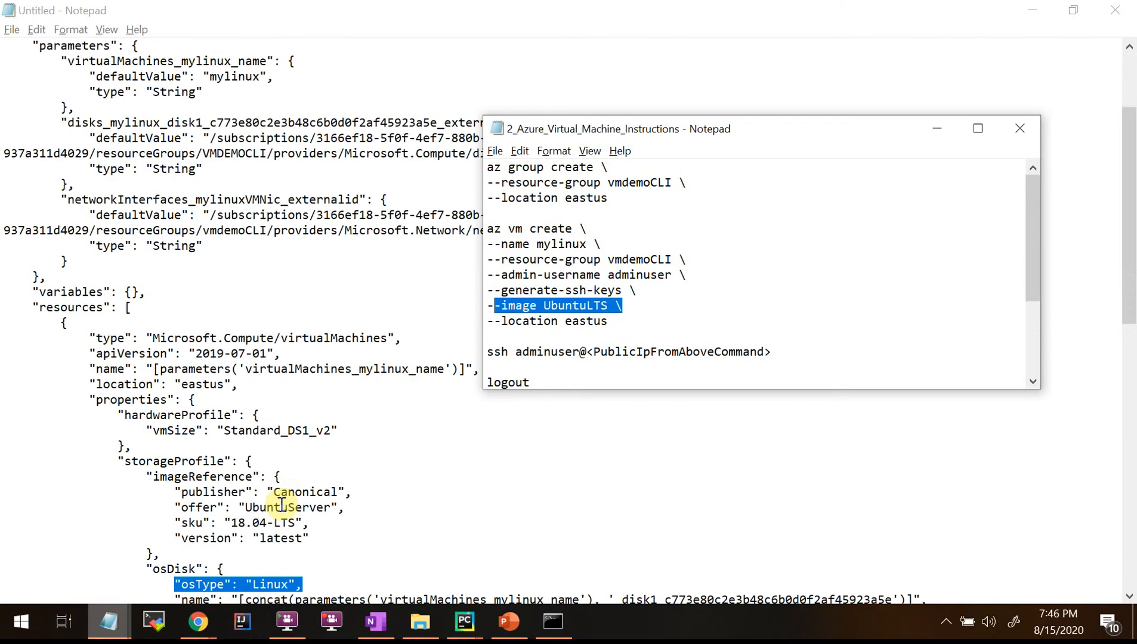
scroll(371, 511, "down", 4)
left_click(331, 339)
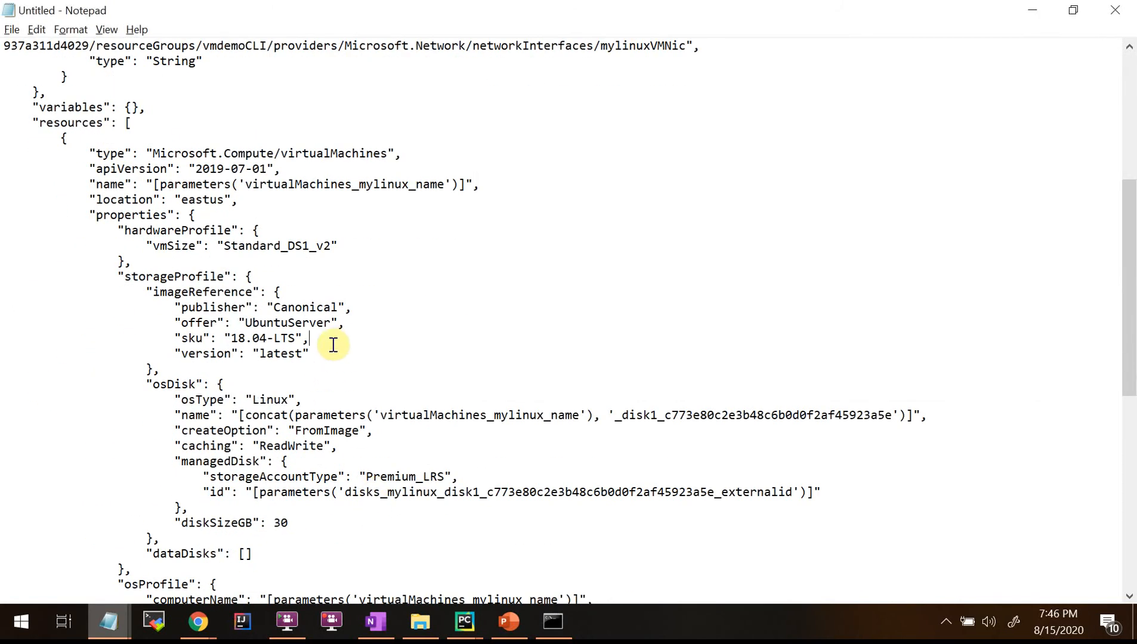
left_click_drag(225, 338, 308, 338)
scroll(370, 394, "down", 1)
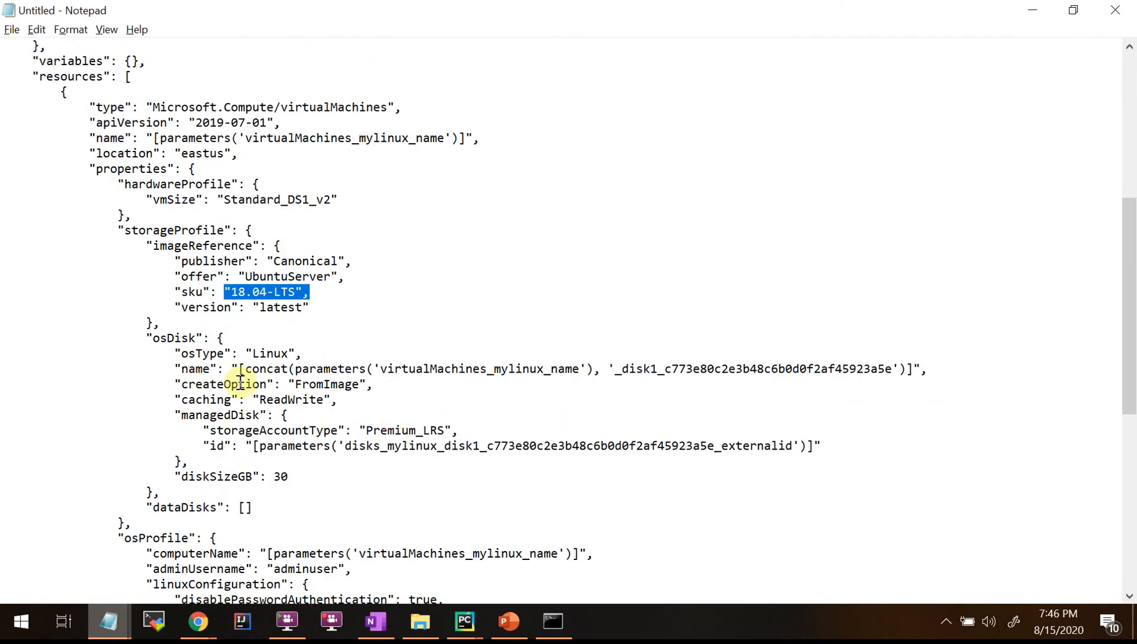
scroll(239, 334, "down", 3)
left_click_drag(176, 215, 361, 246)
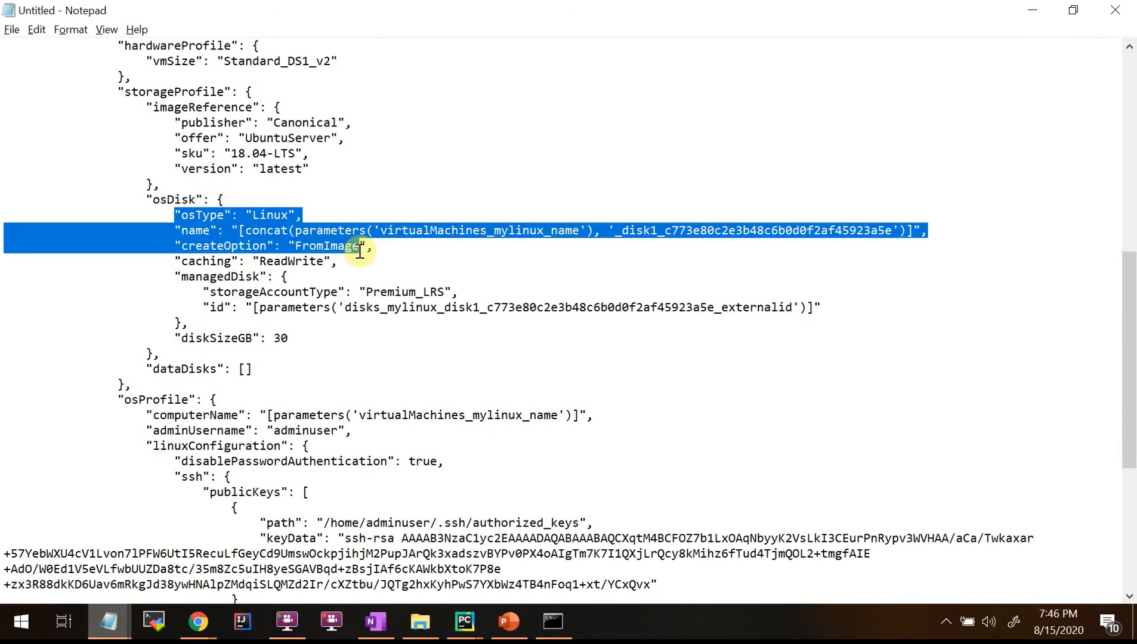
left_click(360, 264)
left_click_drag(168, 216, 688, 269)
left_click(177, 267)
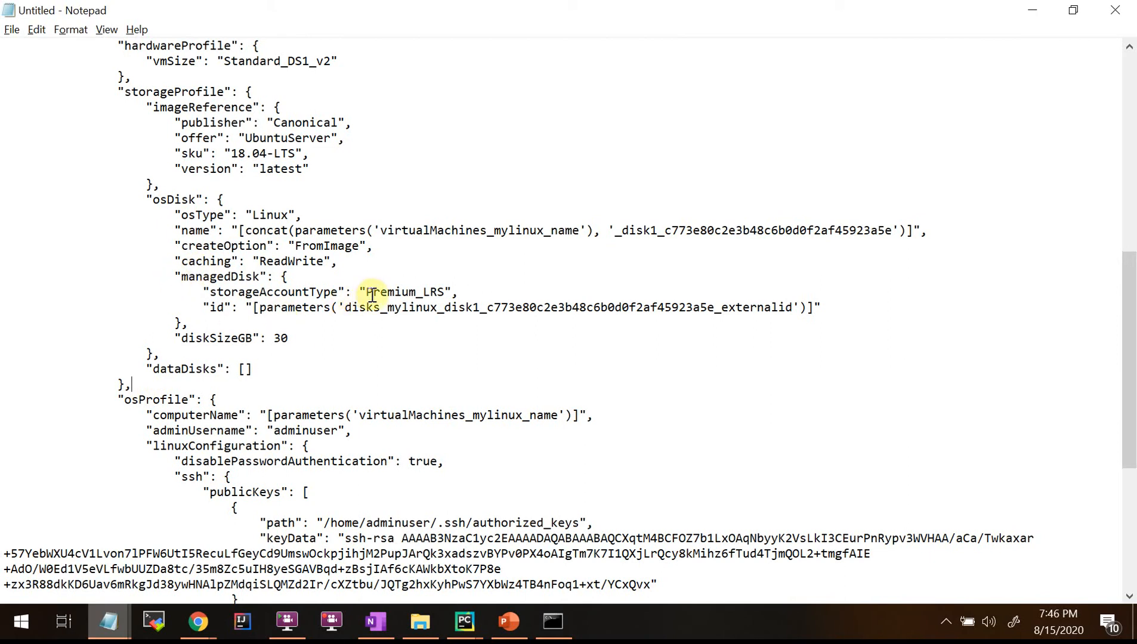
left_click_drag(363, 292, 438, 293)
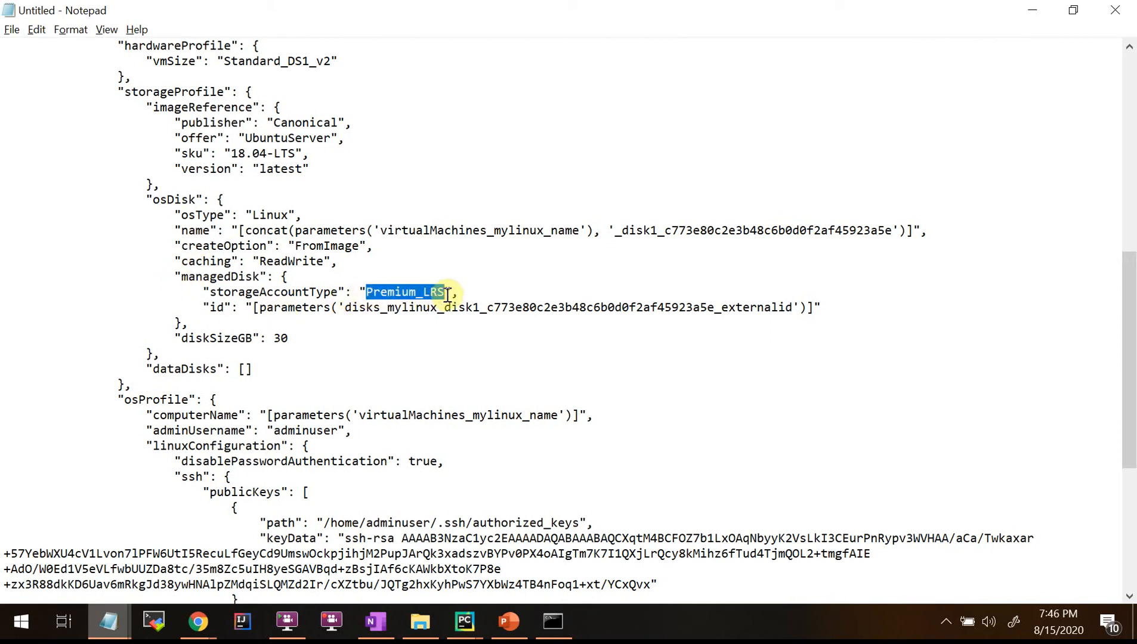
left_click(292, 315)
left_click(169, 278)
left_click_drag(213, 276, 393, 322)
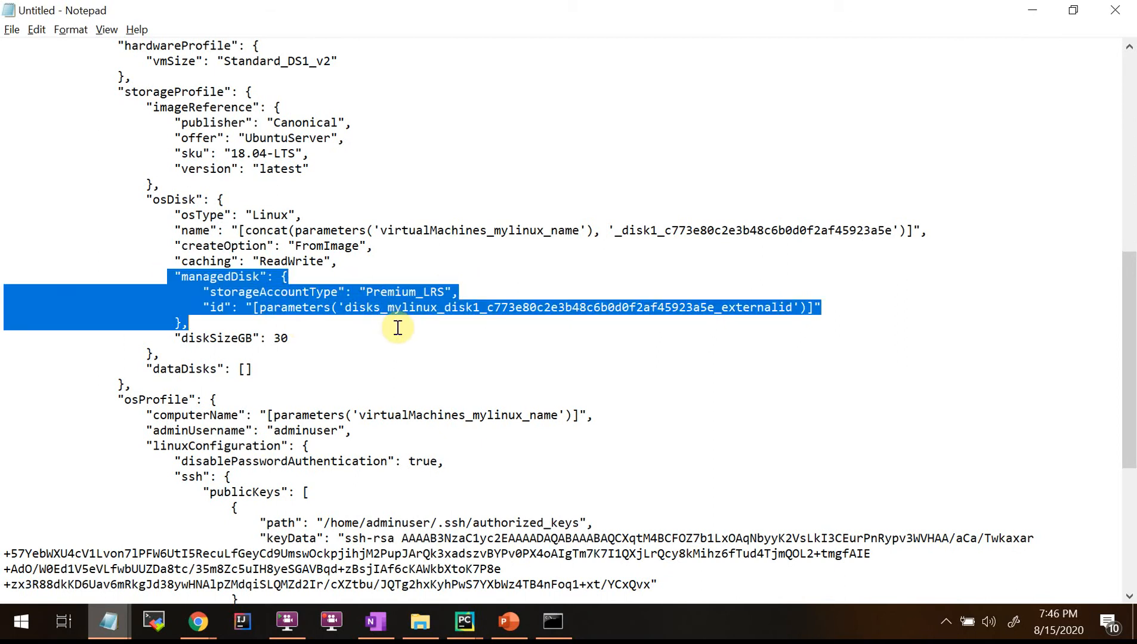
Show slide 7's VM components diagram, pointing out the data disks, then minimize PowerPoint.
left_click(509, 621)
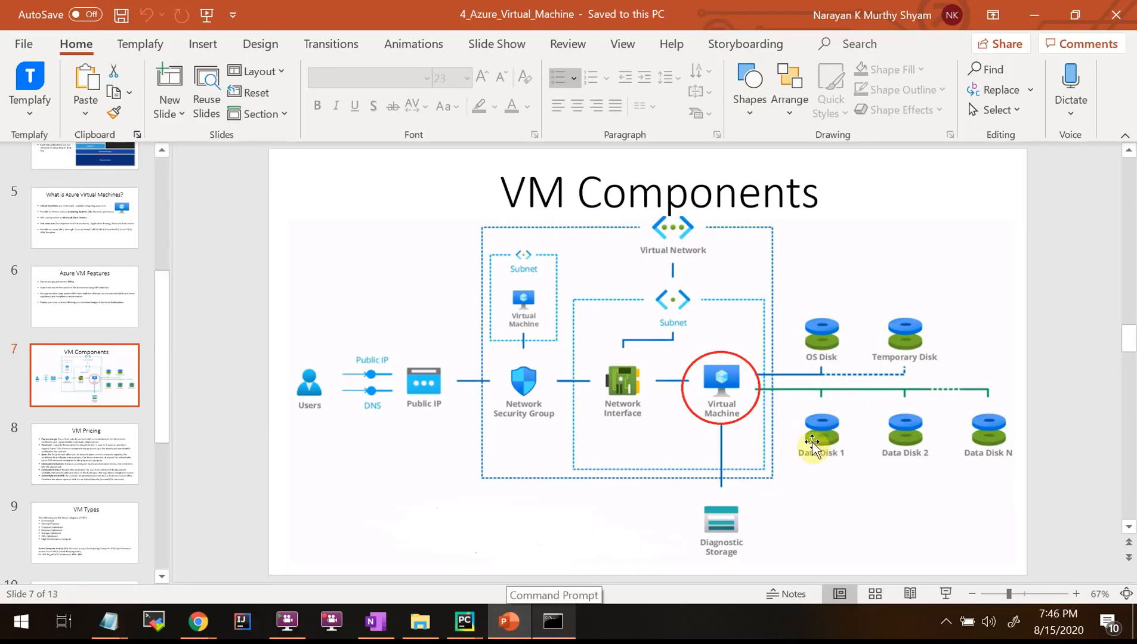
left_click(812, 447)
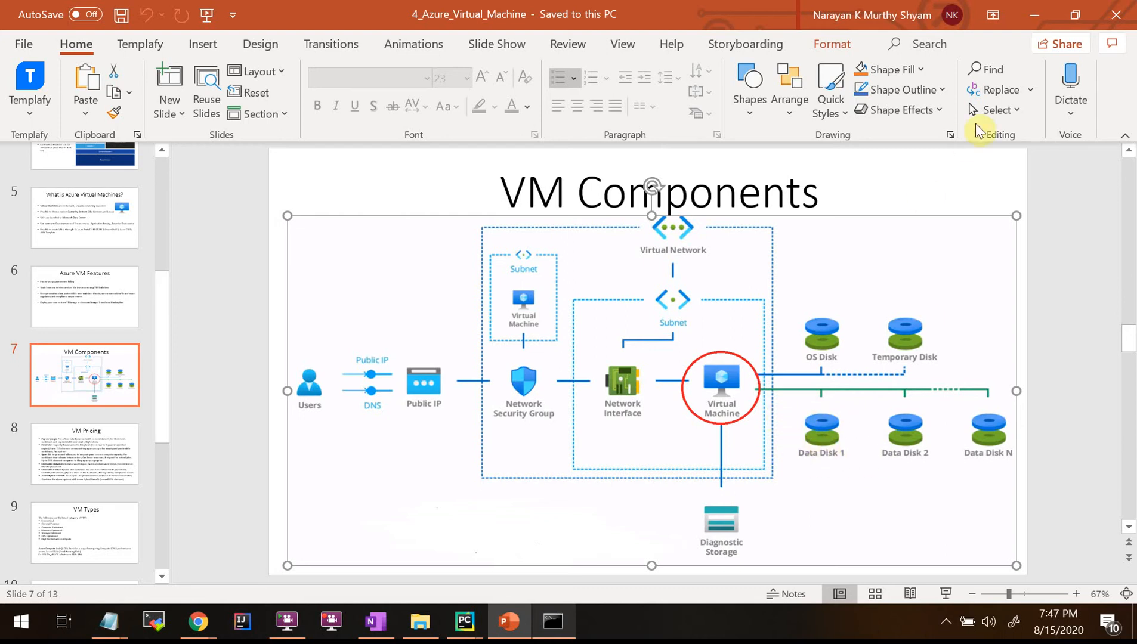
left_click(1037, 20)
left_click(343, 329)
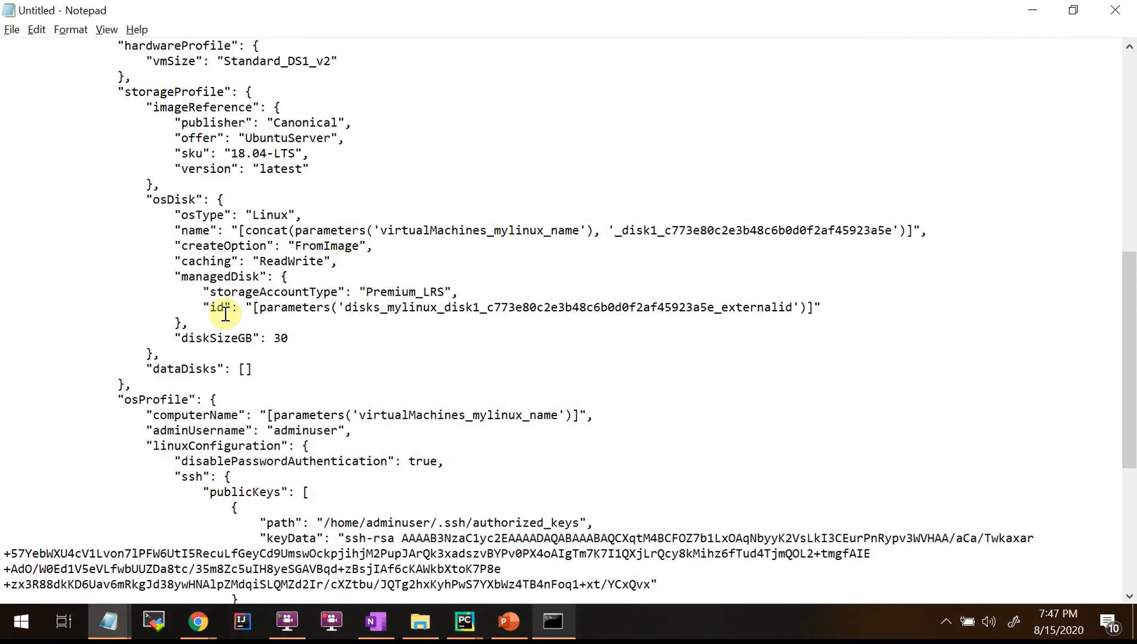
left_click_drag(181, 276, 550, 340)
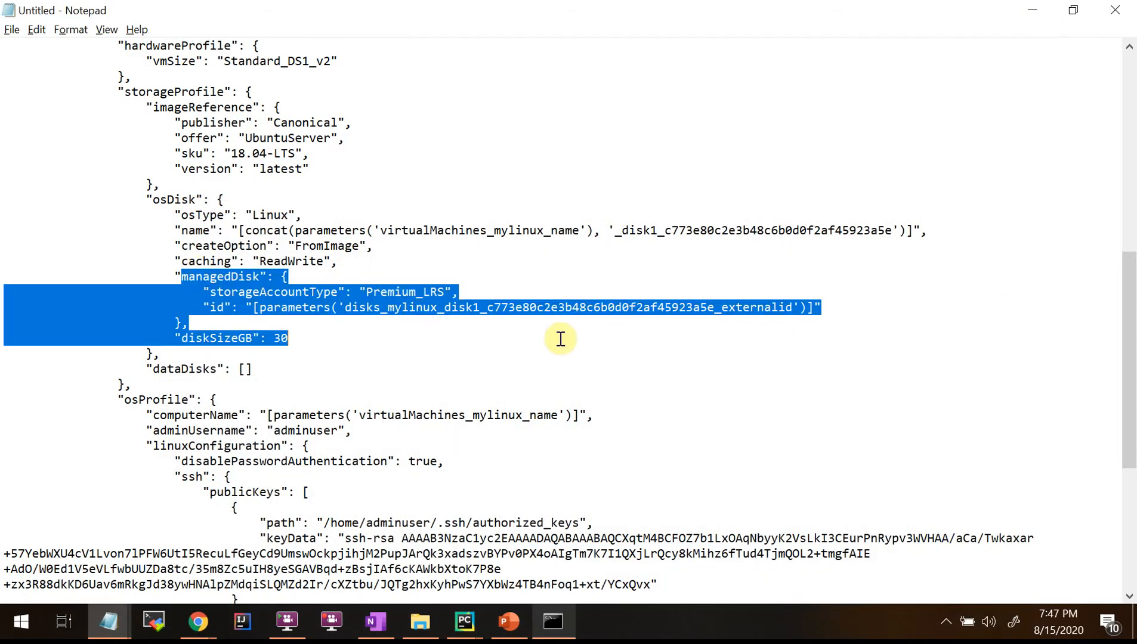
left_click(291, 351)
left_click_drag(287, 341, 153, 216)
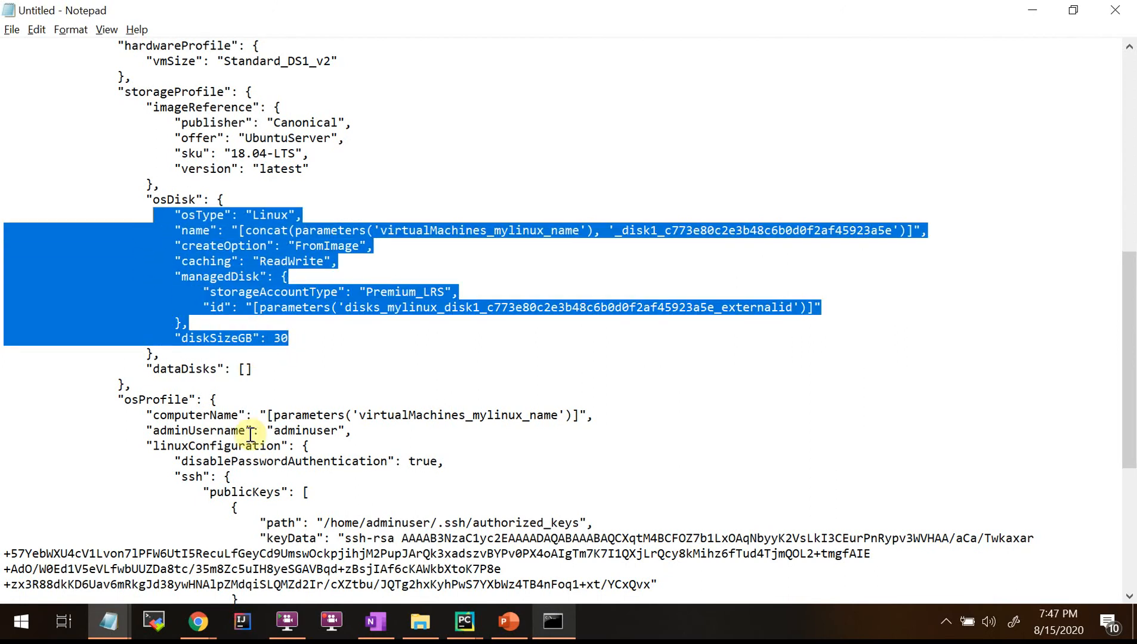
scroll(306, 450, "down", 3)
left_click_drag(154, 276, 459, 356)
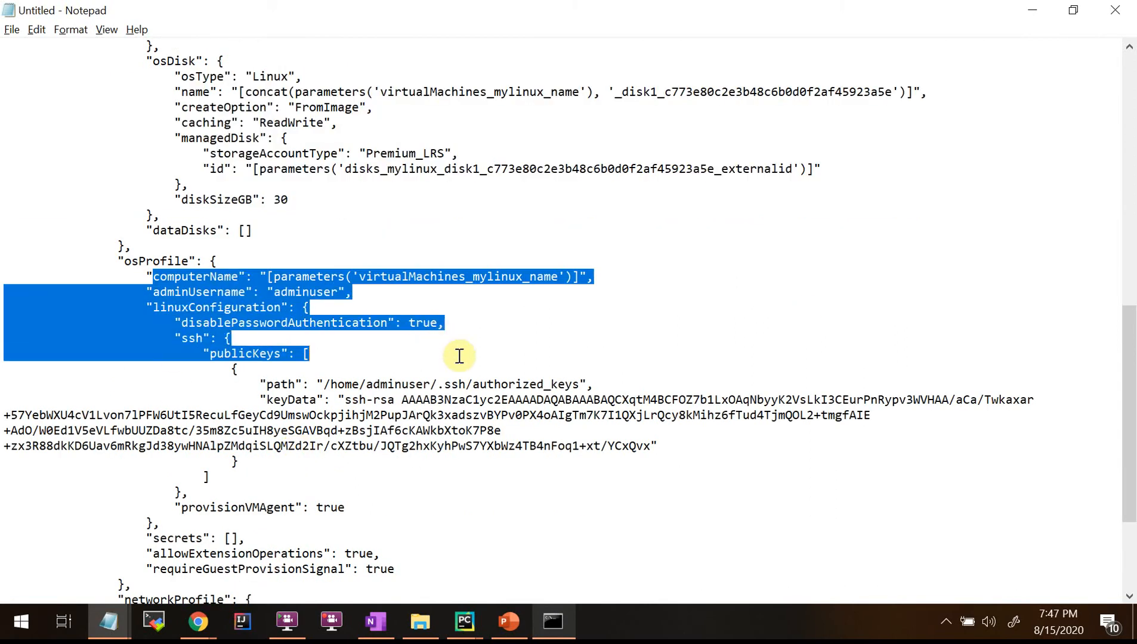
scroll(484, 374, "down", 1)
left_click(363, 350)
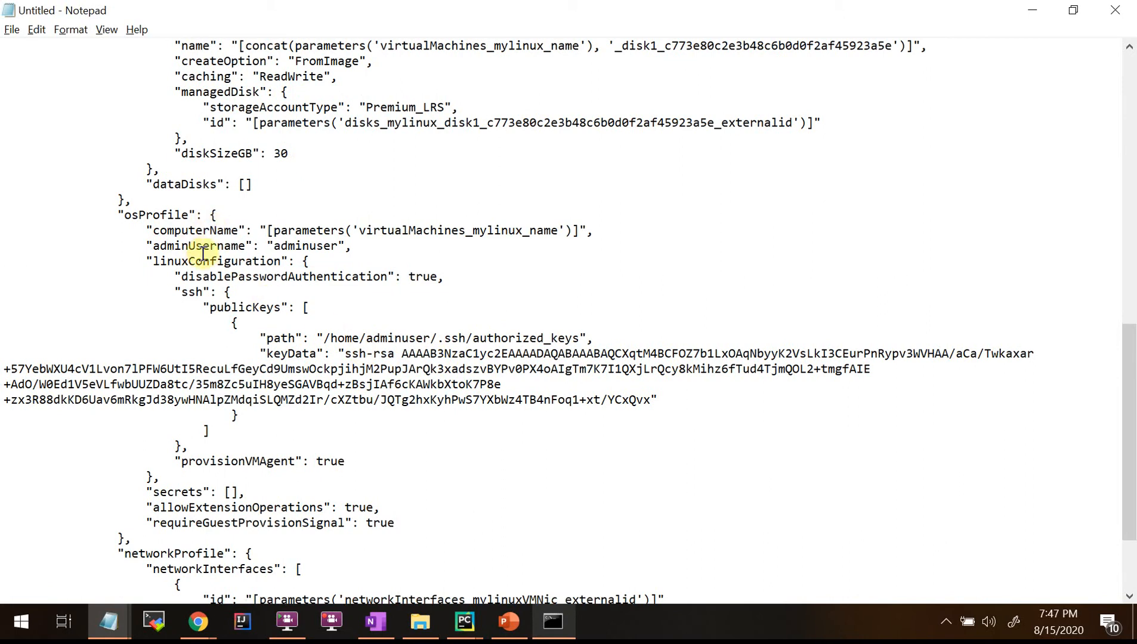
left_click_drag(146, 245, 481, 347)
left_click(500, 417)
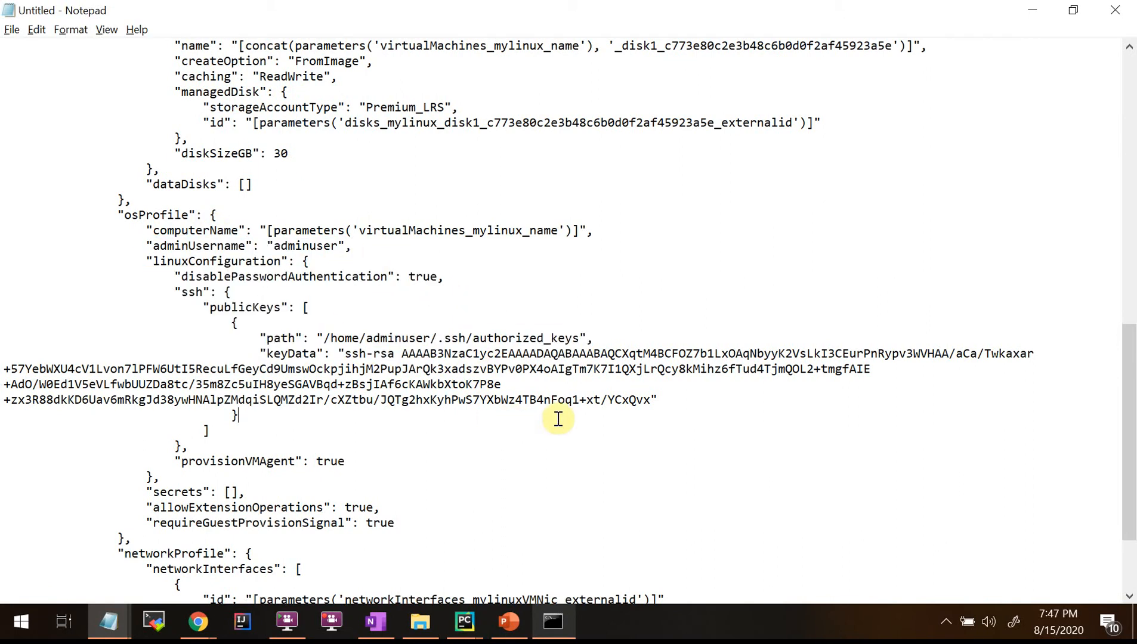
left_click_drag(658, 400, 228, 341)
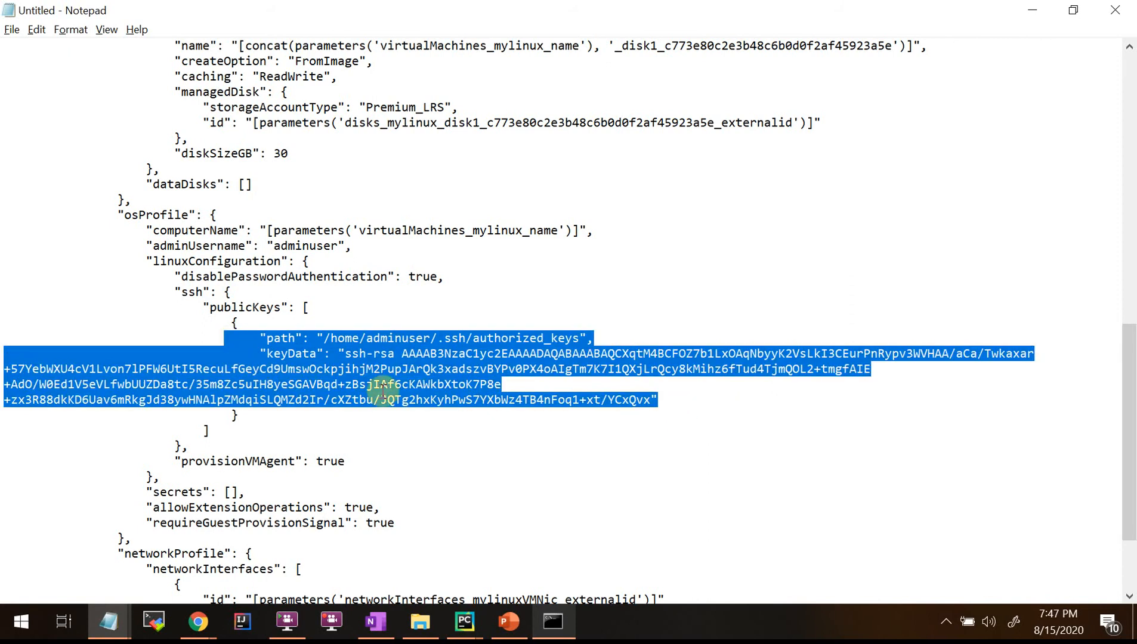
scroll(383, 391, "down", 2)
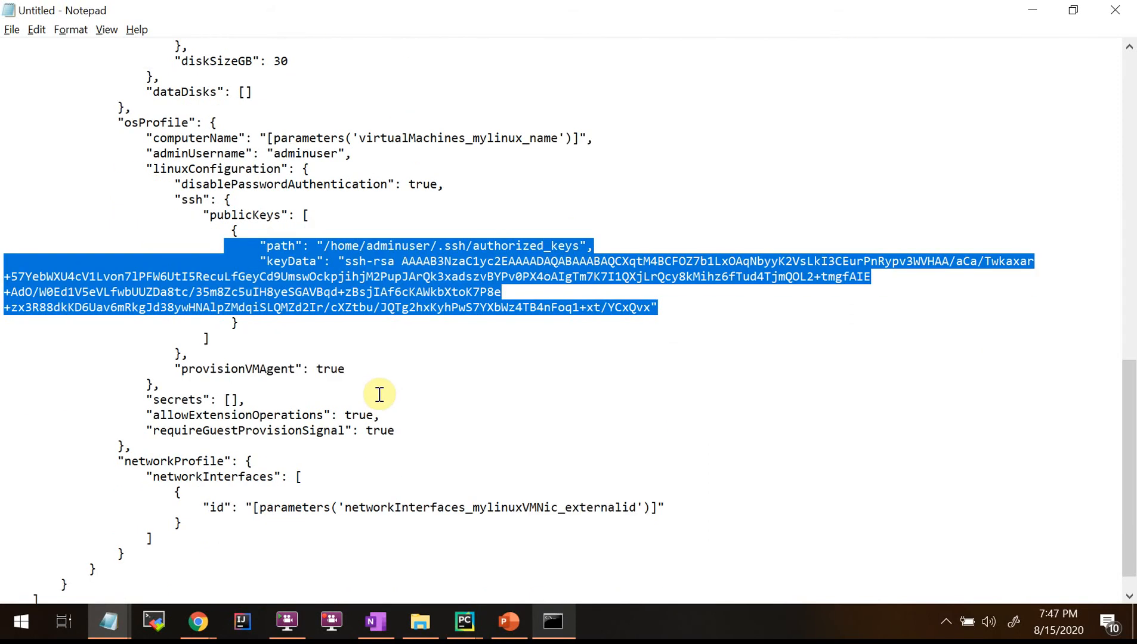
scroll(379, 395, "down", 1)
left_click(222, 345)
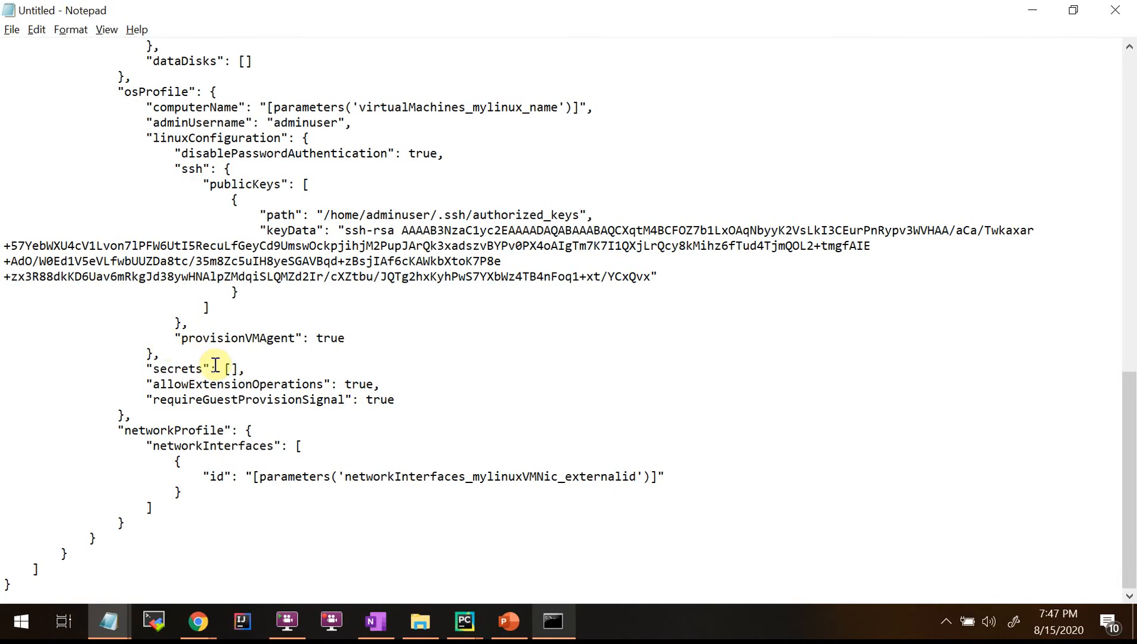
left_click_drag(177, 338, 373, 342)
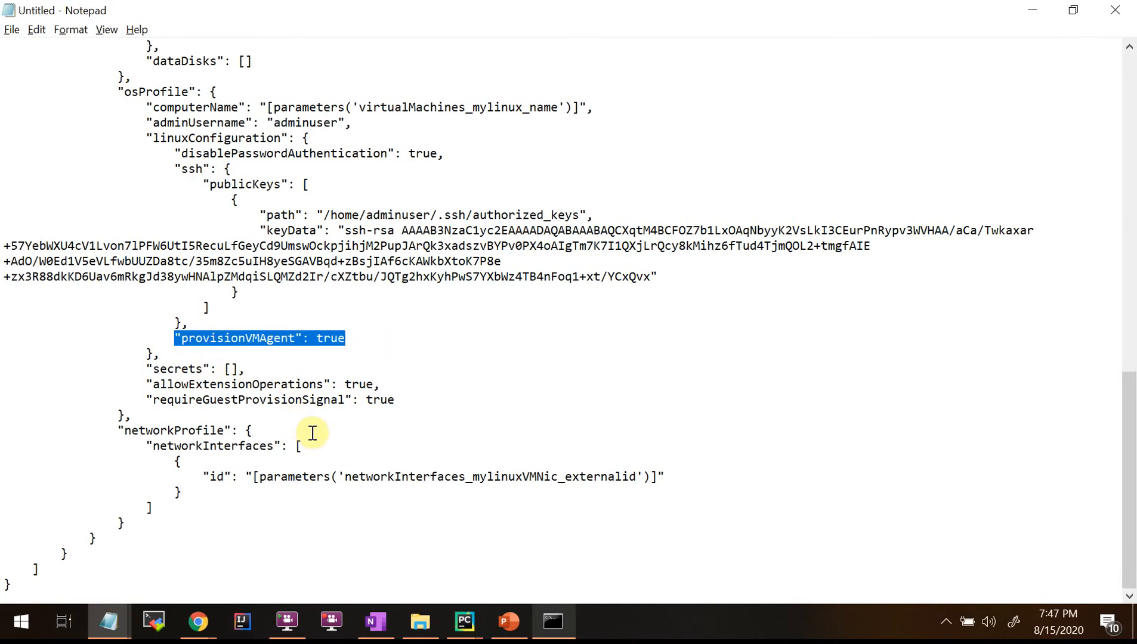
left_click(413, 368)
left_click_drag(230, 338, 370, 345)
left_click(338, 367)
left_click_drag(242, 341, 311, 345)
left_click(171, 352)
left_click_drag(147, 399, 419, 390)
left_click(349, 454)
left_click_drag(155, 388, 393, 400)
left_click(374, 452)
left_click_drag(148, 386, 440, 397)
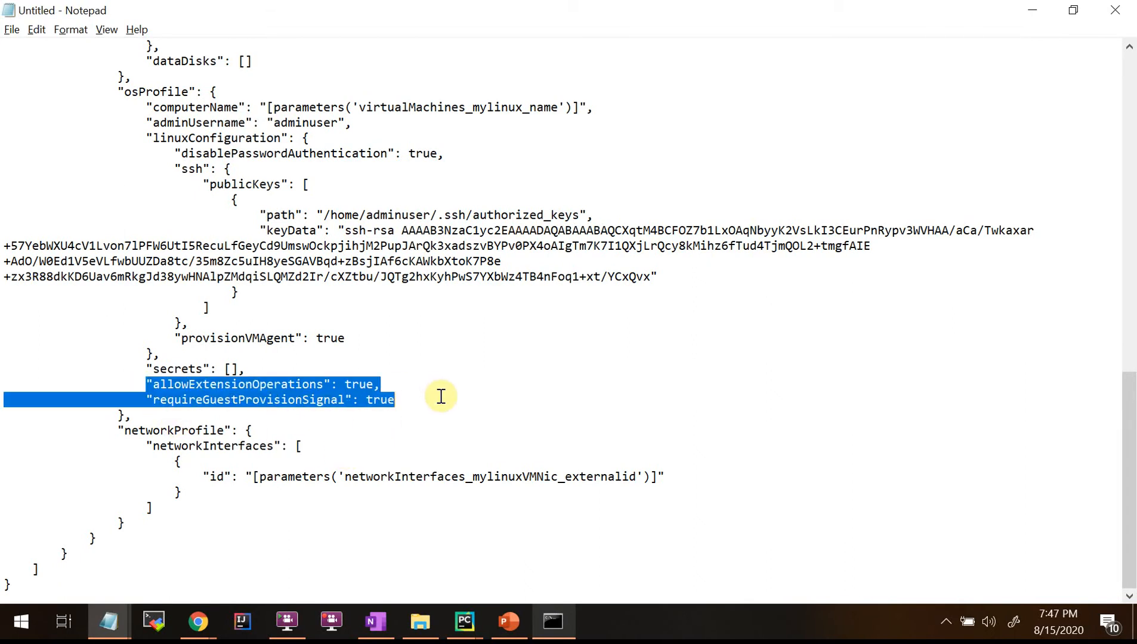
left_click(447, 398)
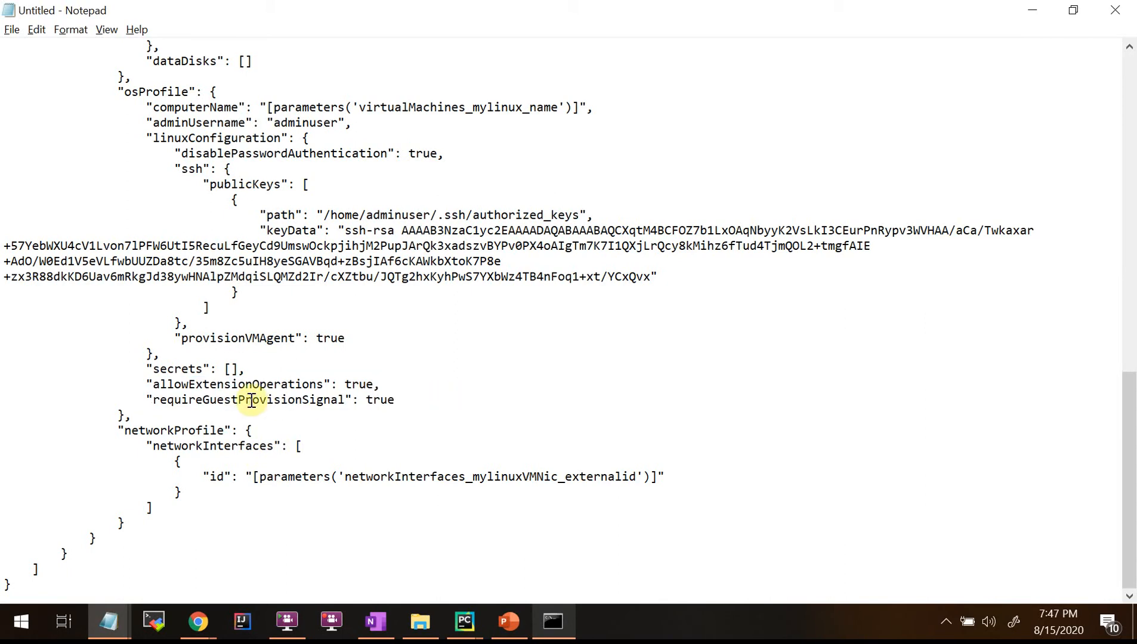
left_click_drag(154, 431, 604, 497)
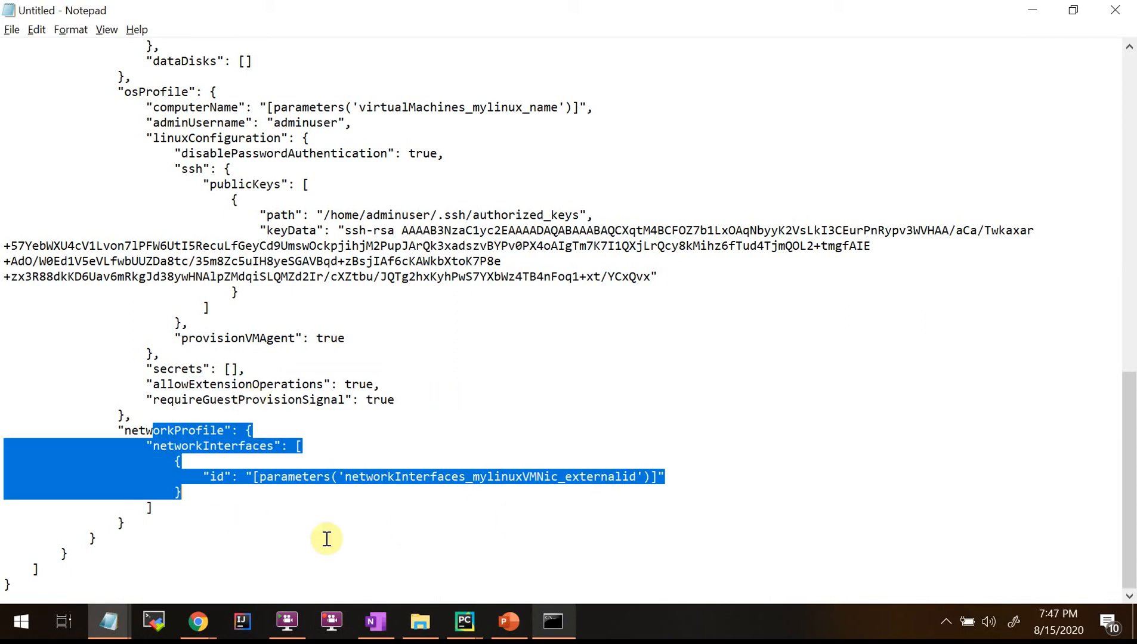
left_click(306, 545)
left_click_drag(493, 482, 635, 480)
left_click(568, 477)
left_click(211, 535)
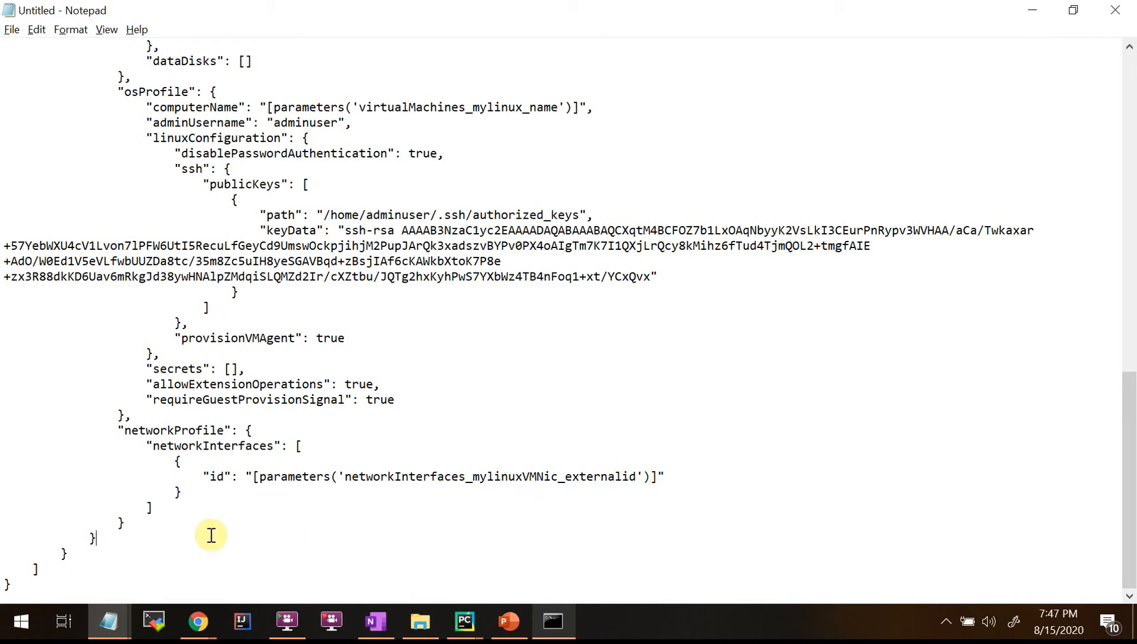
scroll(281, 512, "up", 14)
scroll(282, 510, "up", 5)
scroll(300, 423, "down", 4)
scroll(300, 423, "up", 3)
left_click_drag(38, 154, 296, 154)
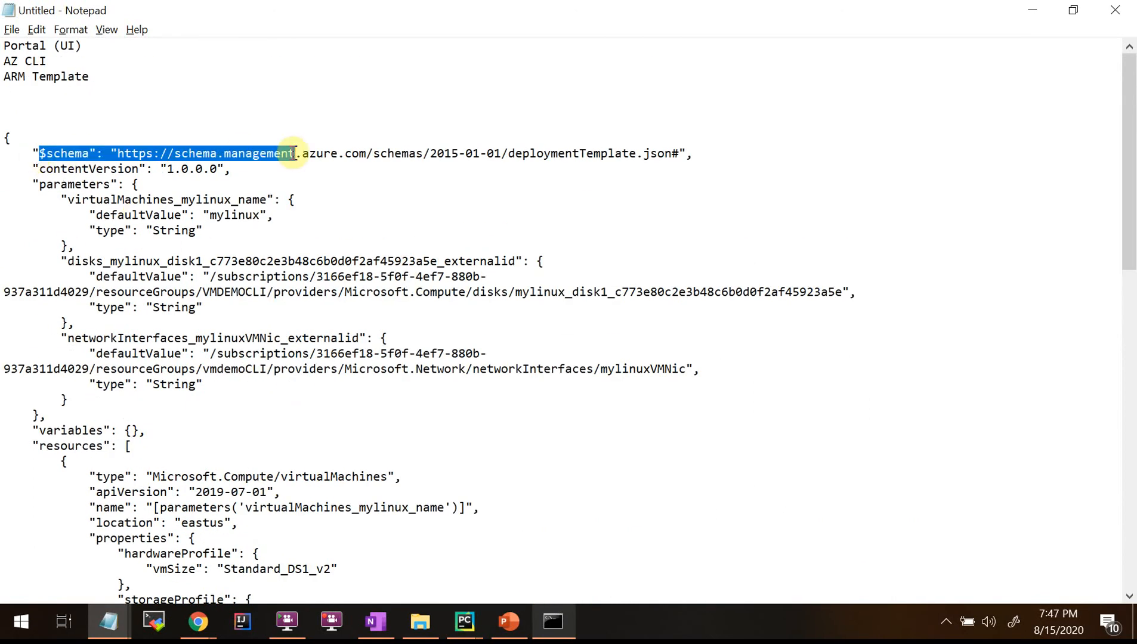
left_click_drag(33, 184, 228, 393)
left_click(68, 218)
scroll(165, 391, "down", 2)
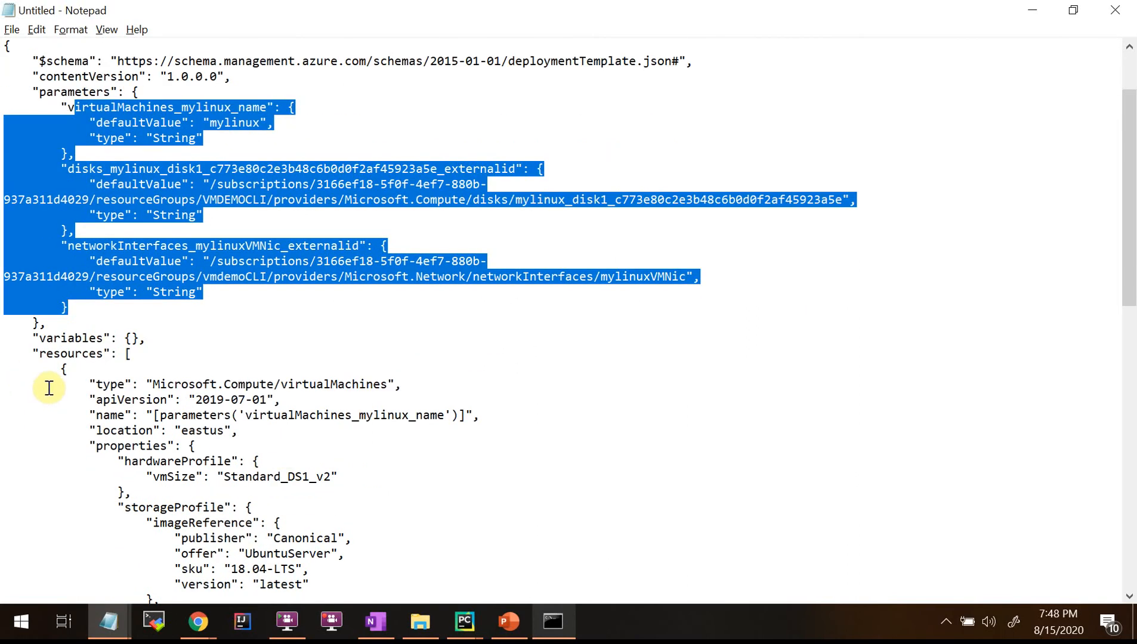
left_click_drag(37, 339, 198, 344)
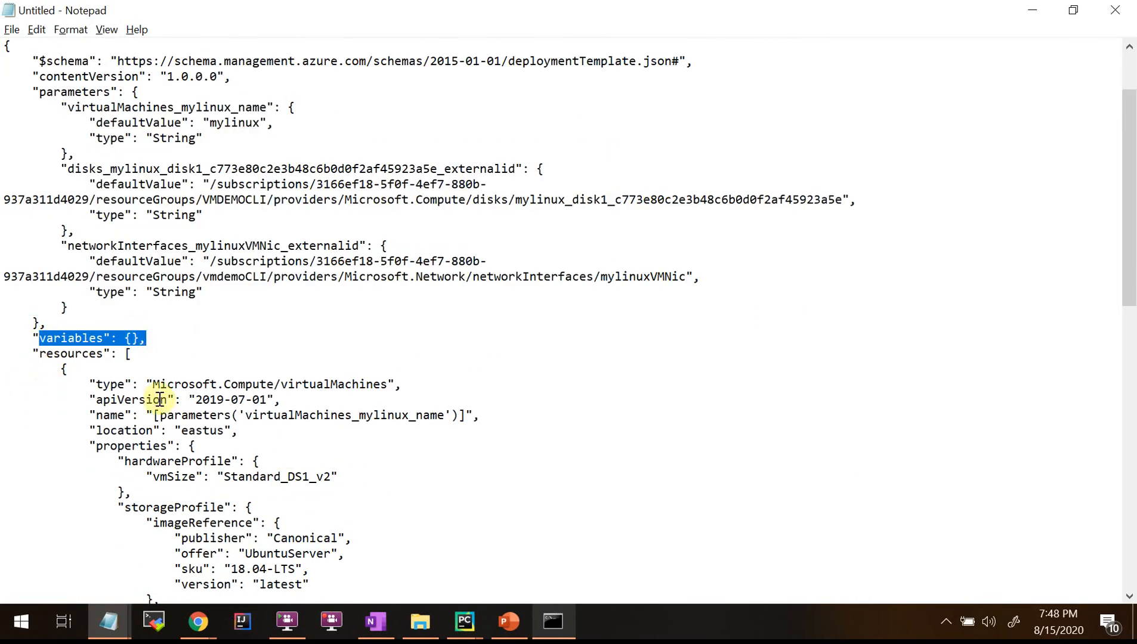
left_click_drag(96, 399, 103, 399)
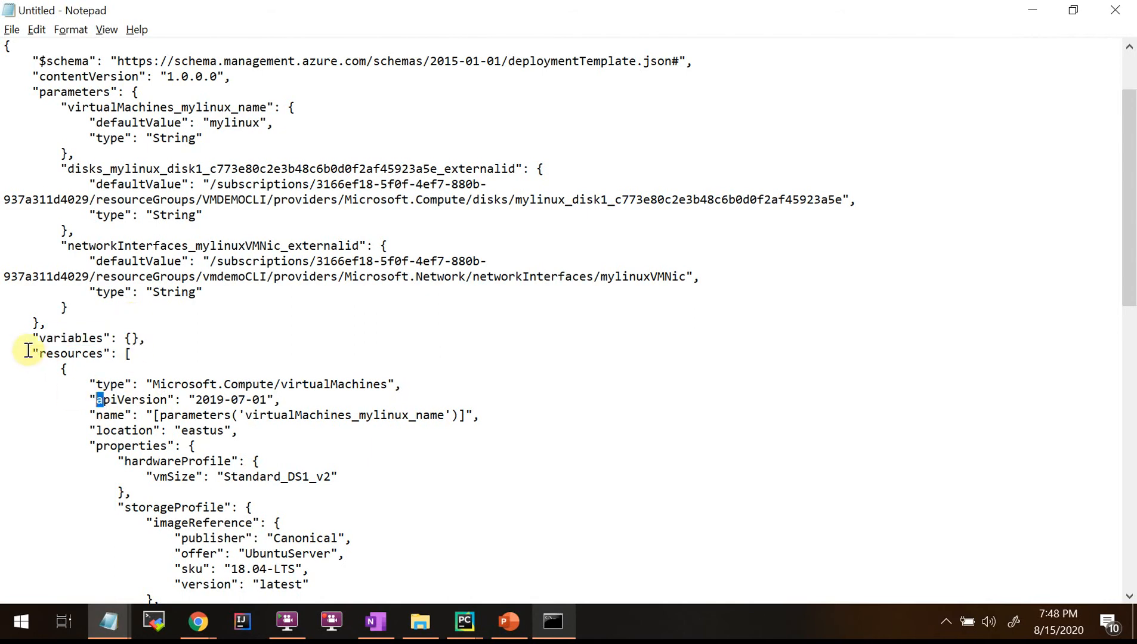
left_click_drag(28, 350, 185, 363)
left_click(178, 368)
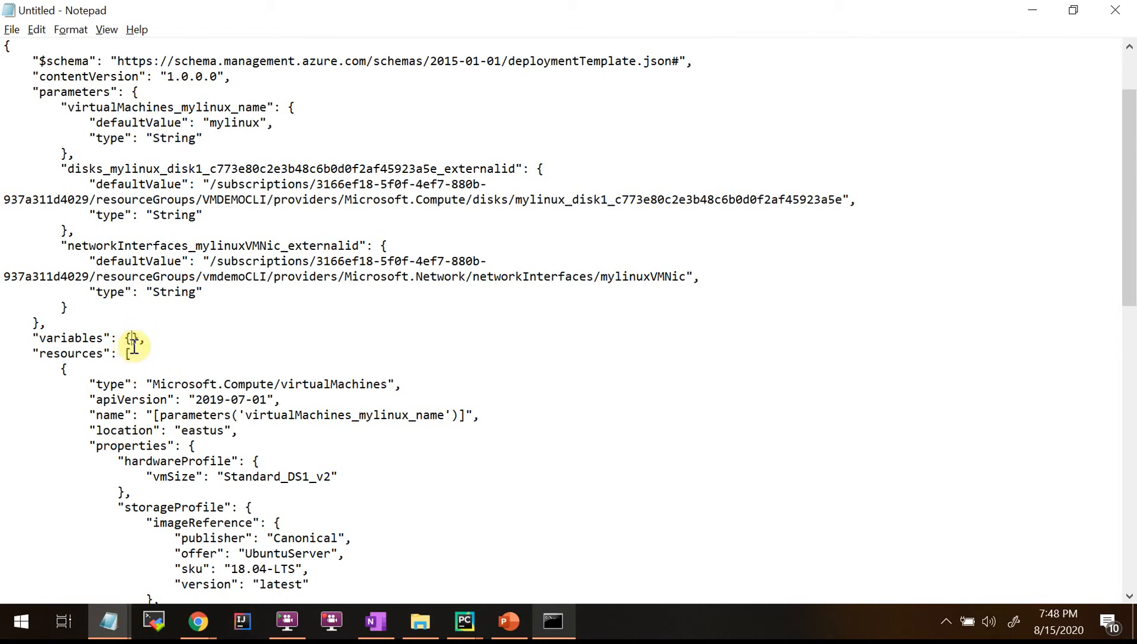
left_click(132, 339)
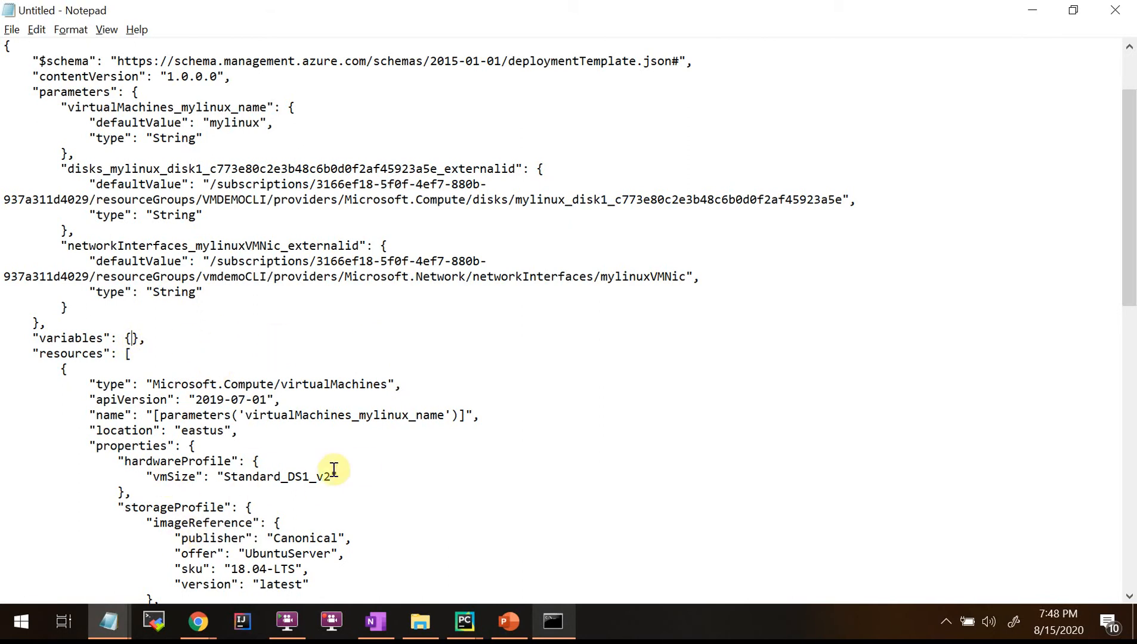
left_click_drag(158, 445, 358, 604)
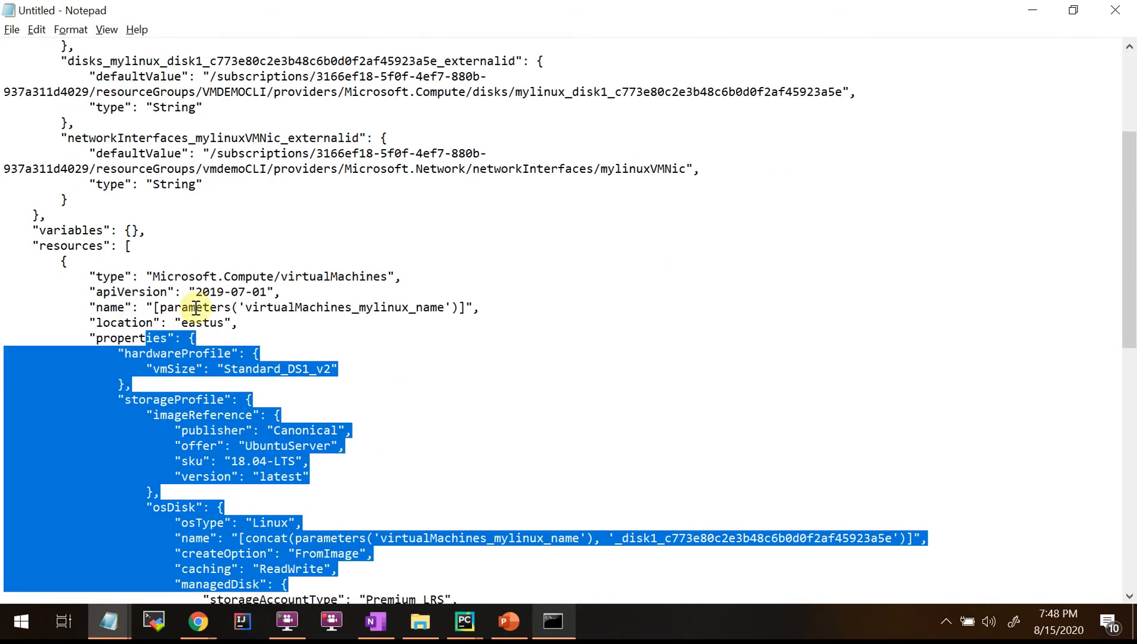
left_click(197, 307)
left_click_drag(34, 232, 226, 237)
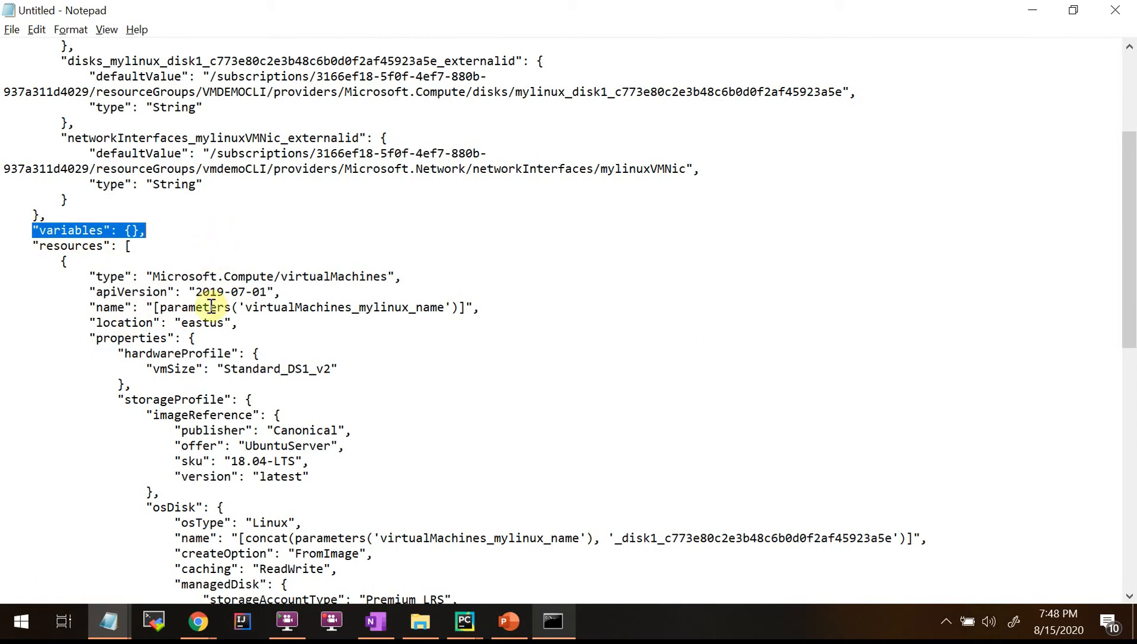
left_click(60, 266)
left_click_drag(33, 247, 548, 382)
scroll(546, 384, "down", 3)
left_click(415, 338)
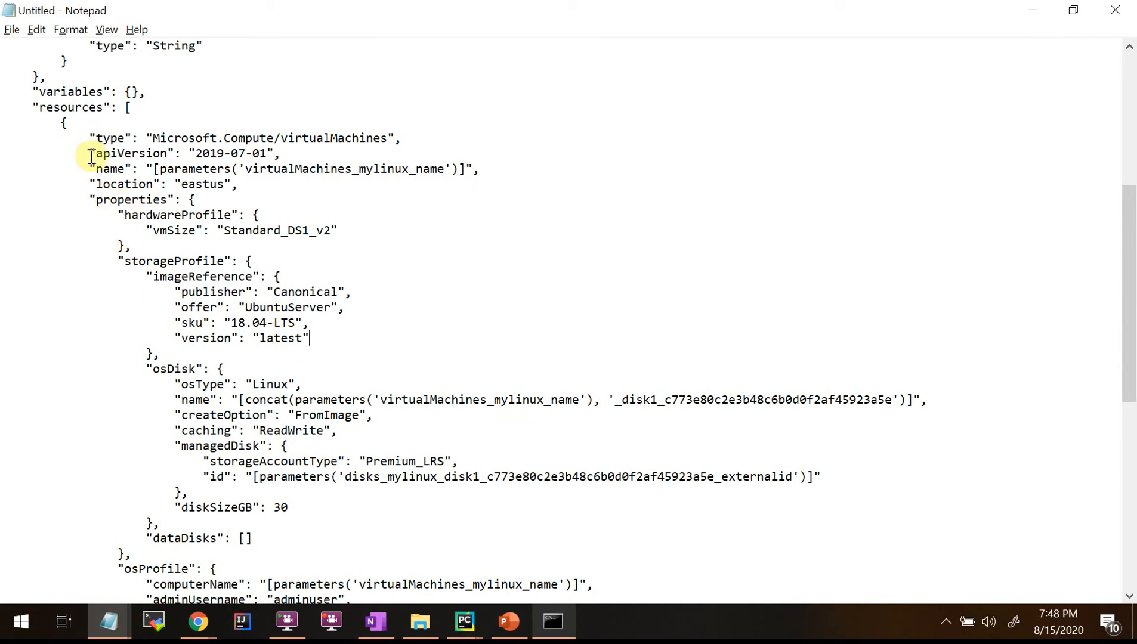
left_click_drag(84, 199, 575, 522)
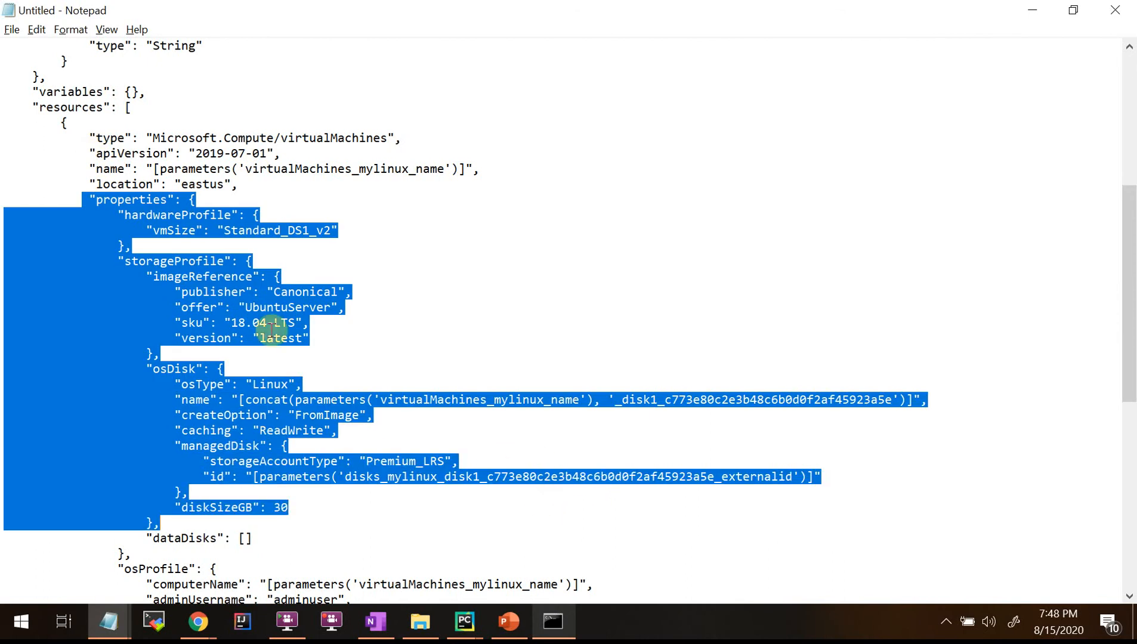
left_click(346, 255)
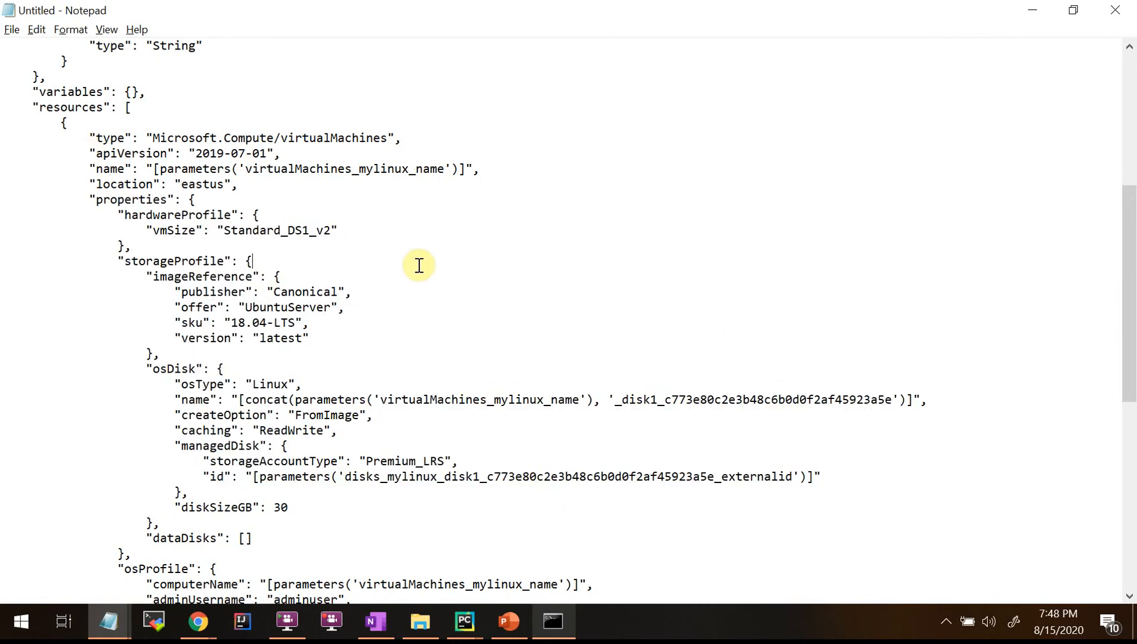
left_click_drag(89, 199, 602, 551)
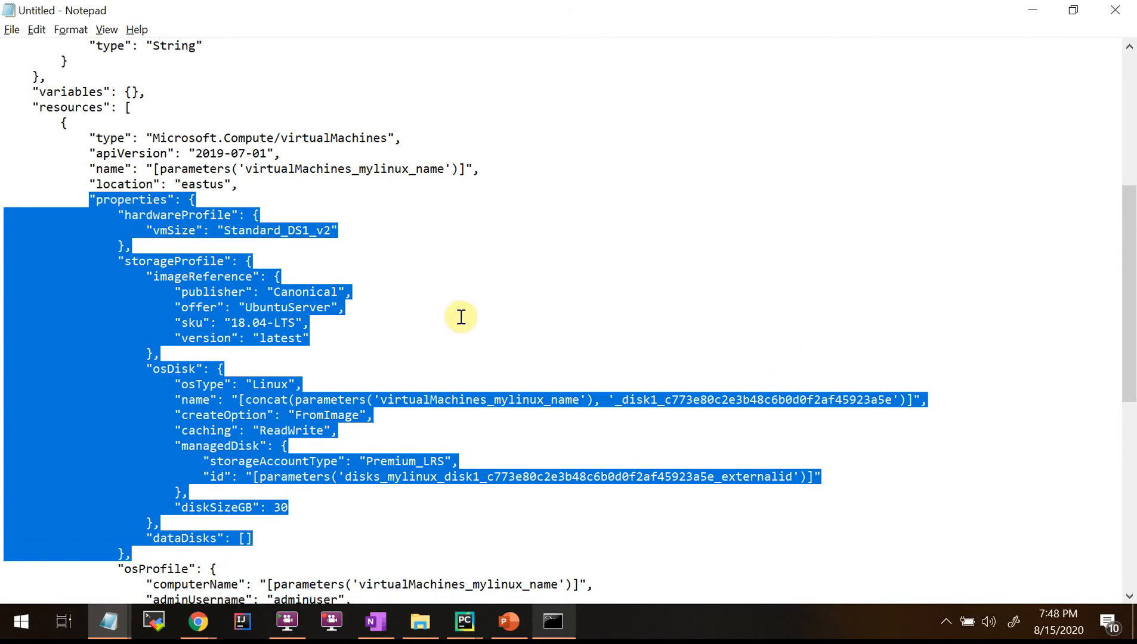
left_click(418, 318)
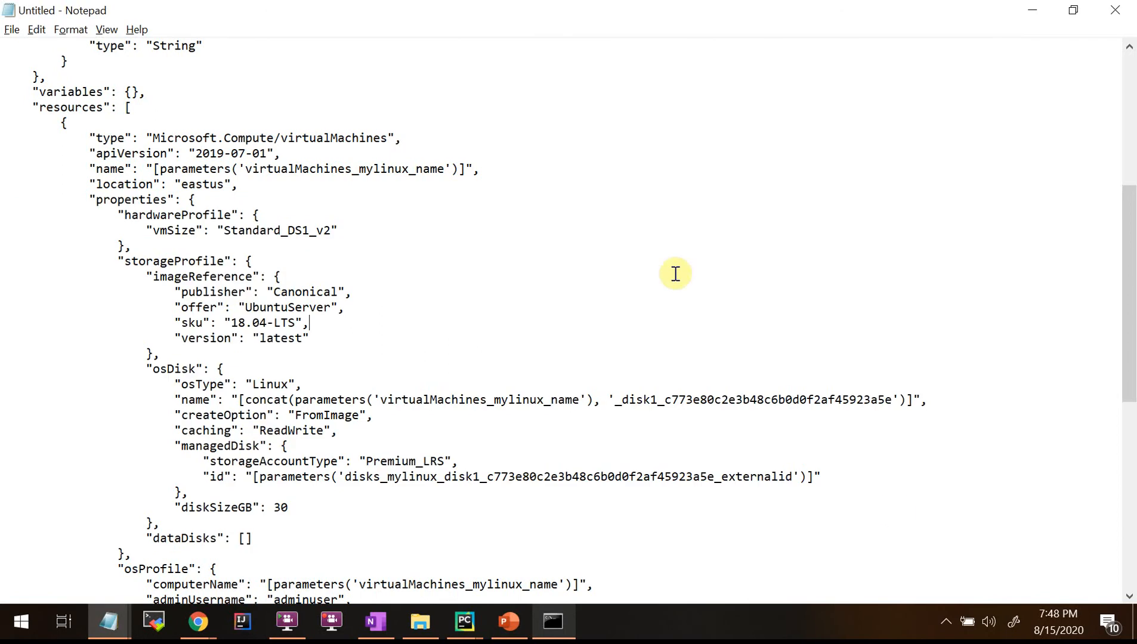
left_click_drag(92, 205, 343, 343)
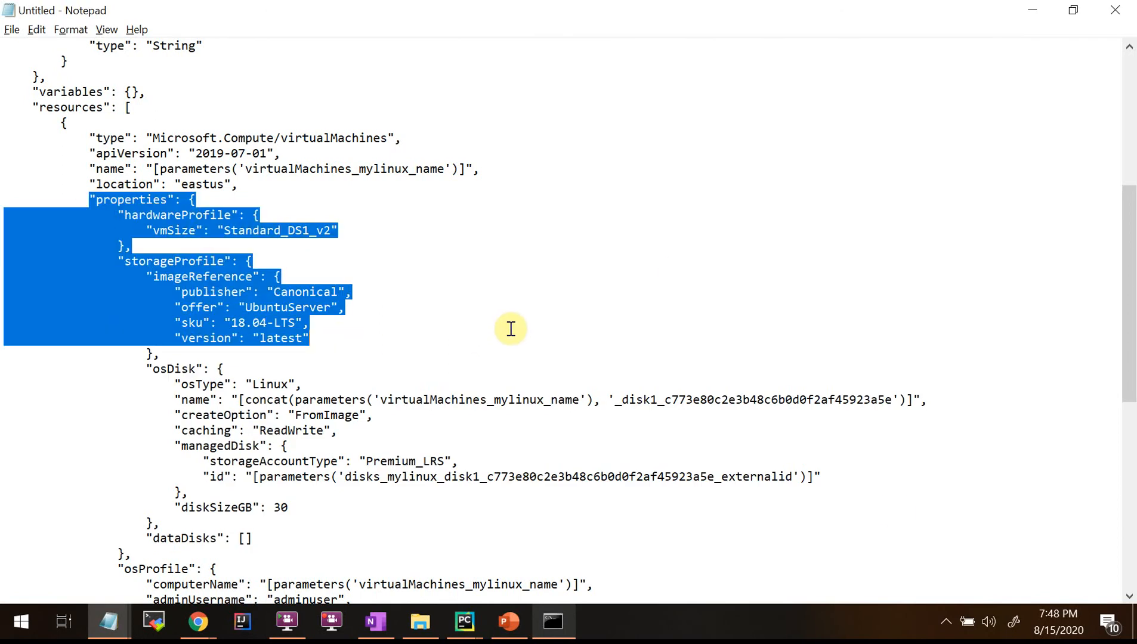
left_click(510, 328)
left_click_drag(185, 221, 525, 531)
left_click(400, 270)
left_click_drag(32, 199, 499, 338)
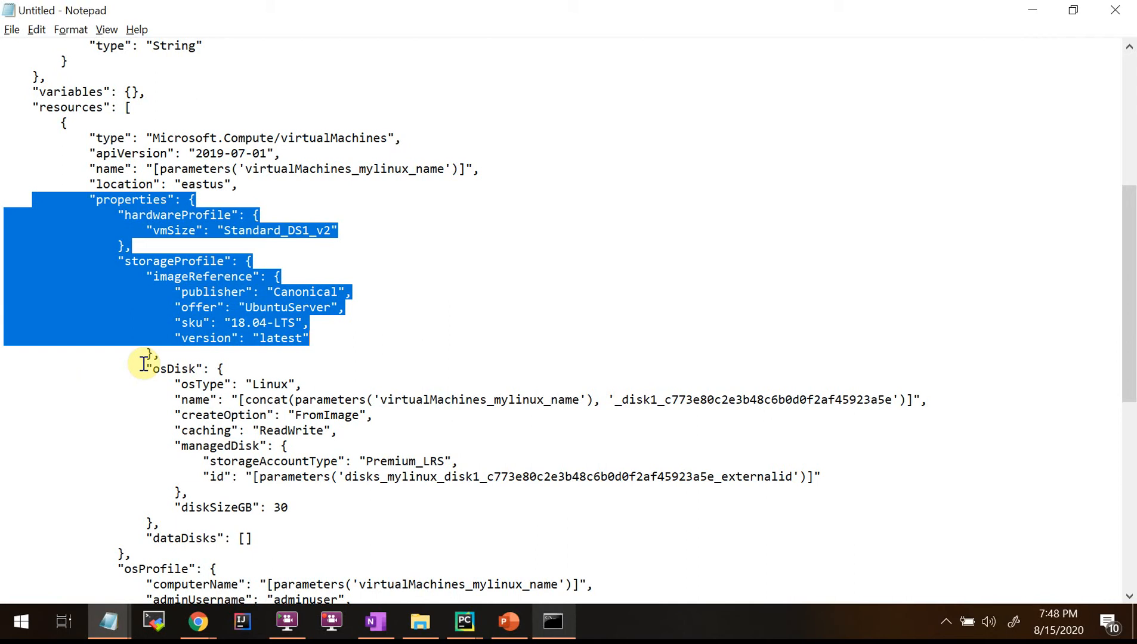
left_click(361, 368)
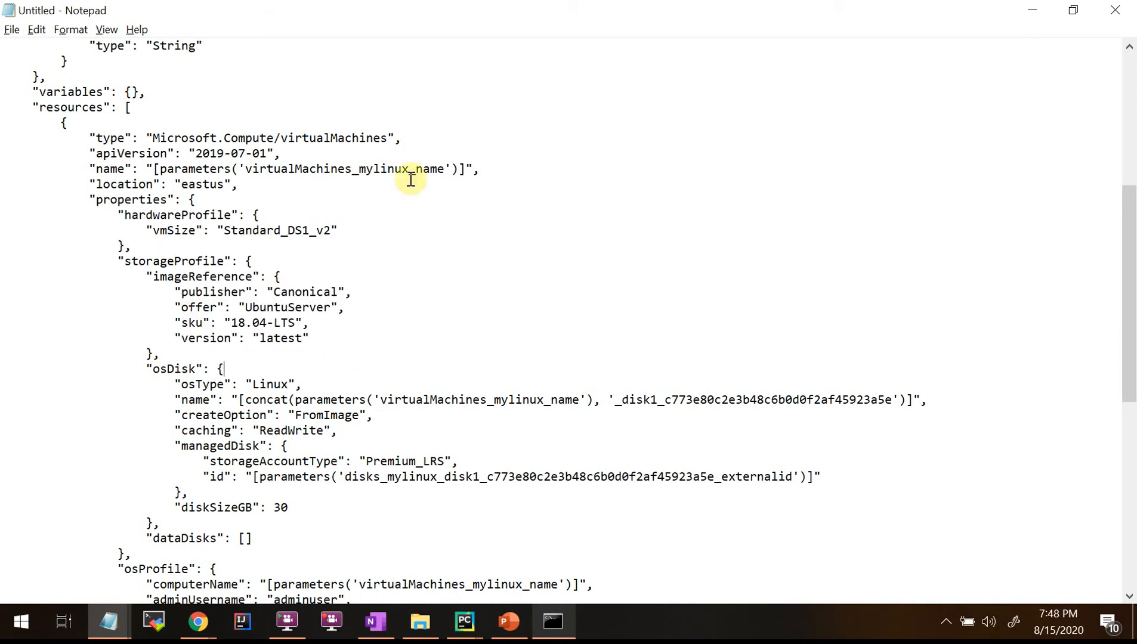
scroll(355, 316, "down", 9)
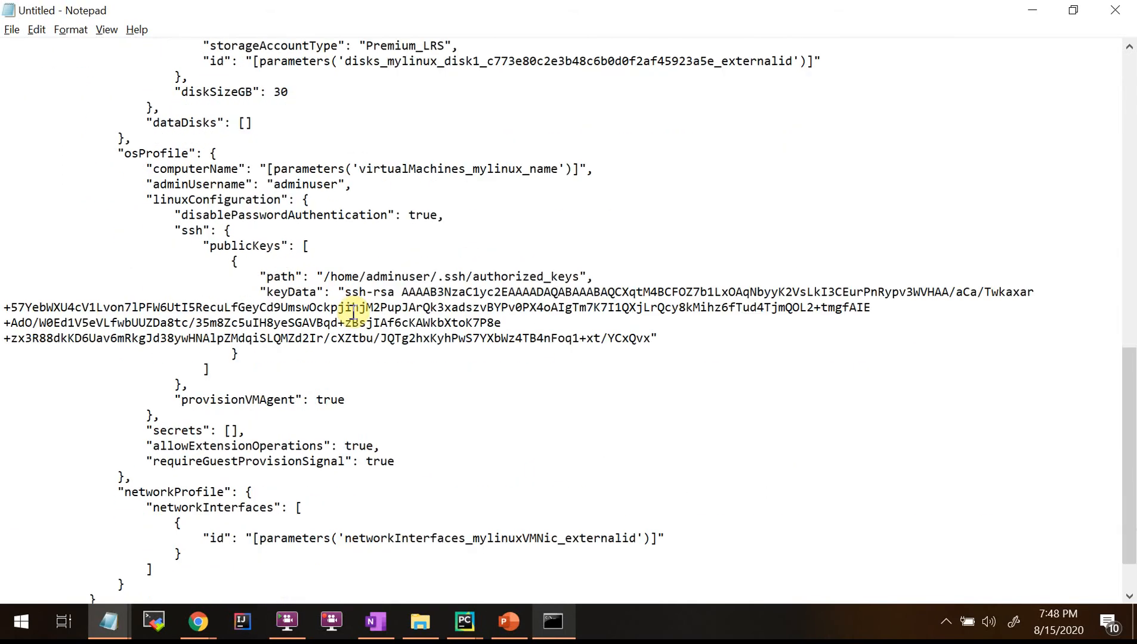
scroll(353, 311, "down", 2)
scroll(353, 311, "up", 18)
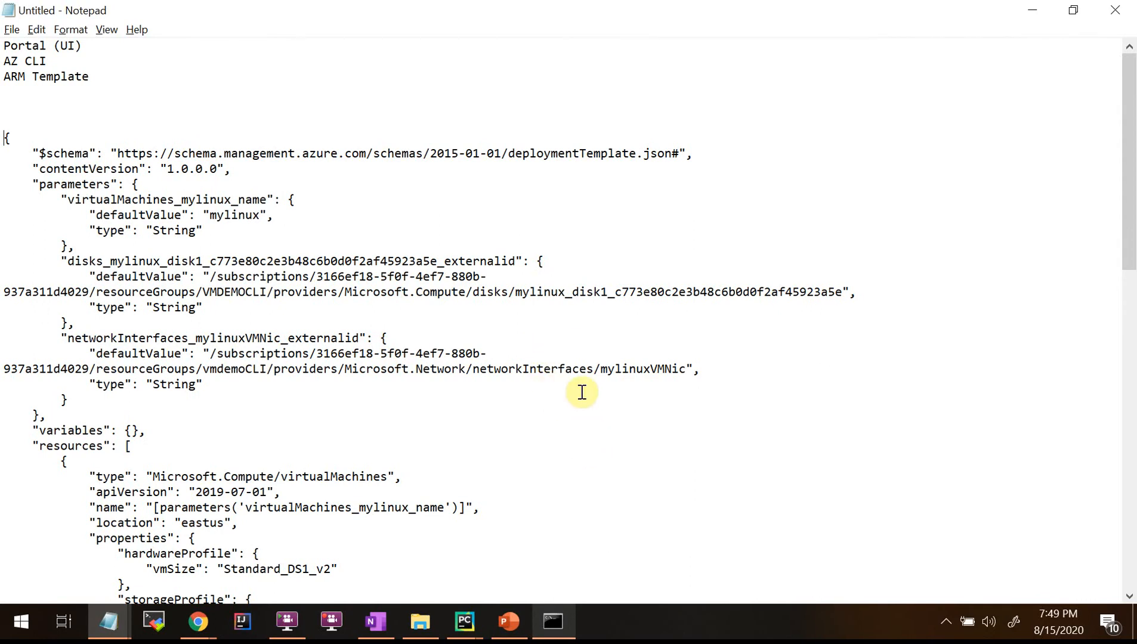
key("alt+Tab")
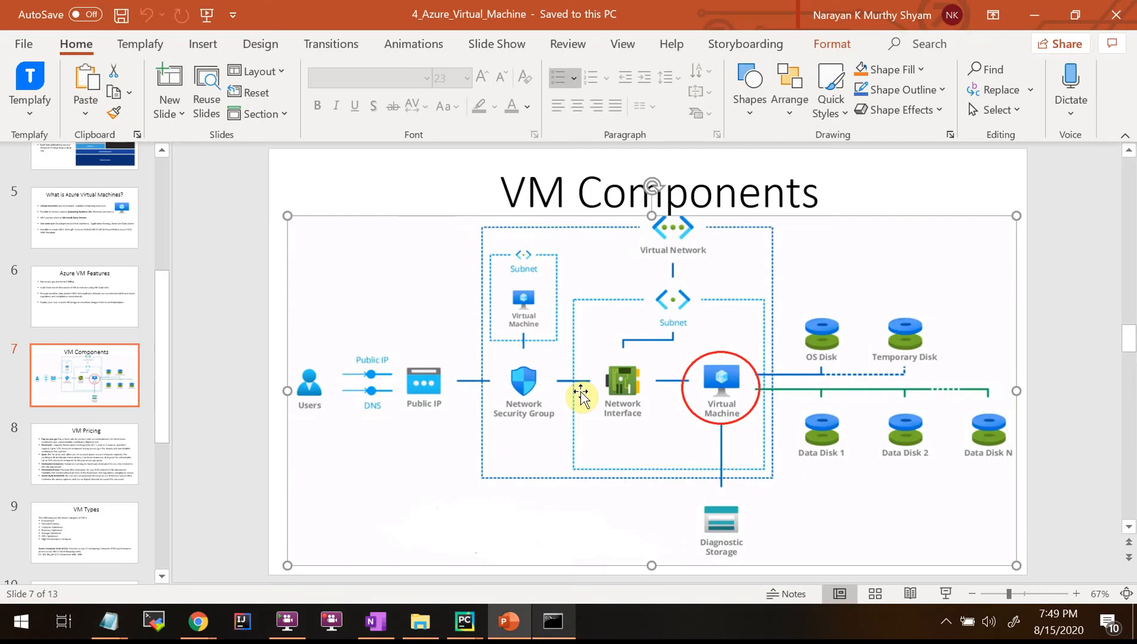
Close the testlinuxvm View Template blade in Chrome and return to the Notepad template.
key("alt+Tab")
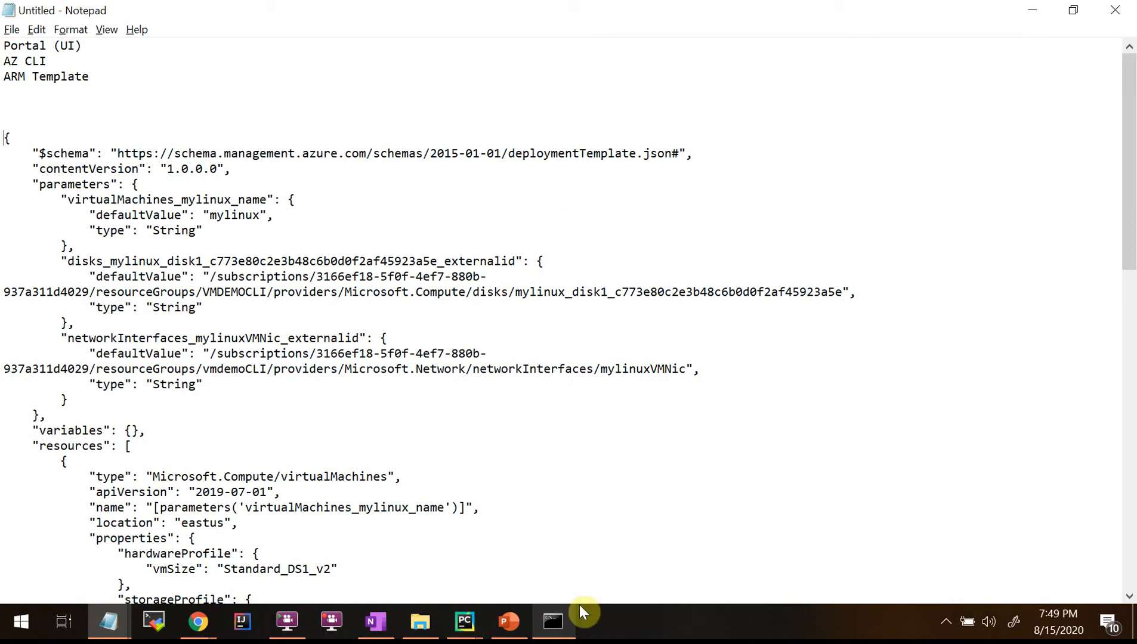
mouse_move(206, 623)
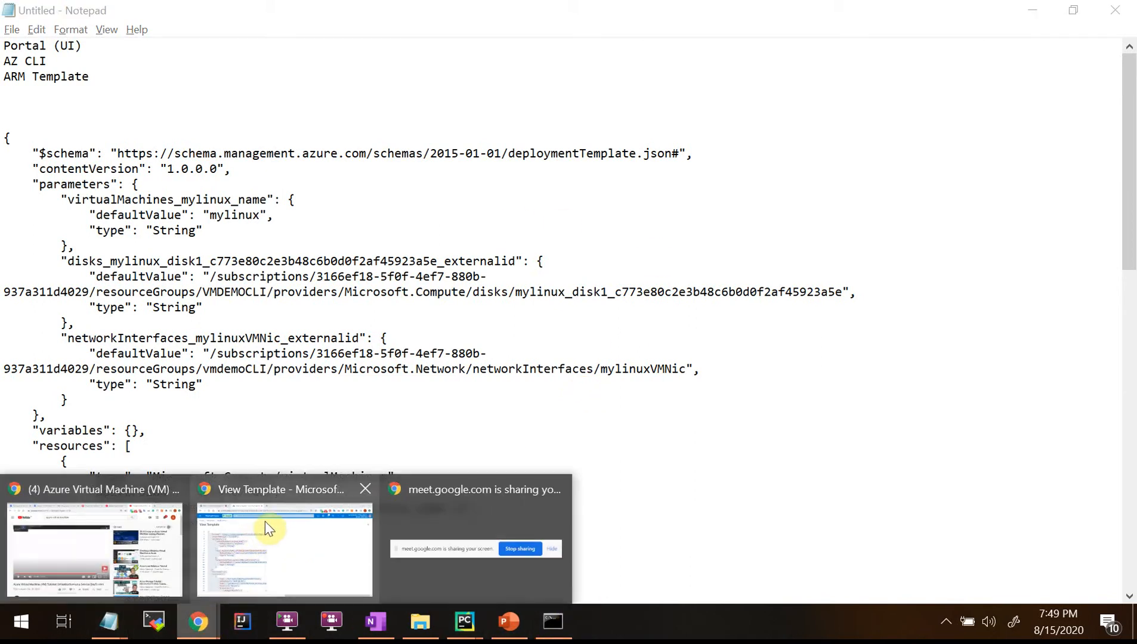
left_click(303, 491)
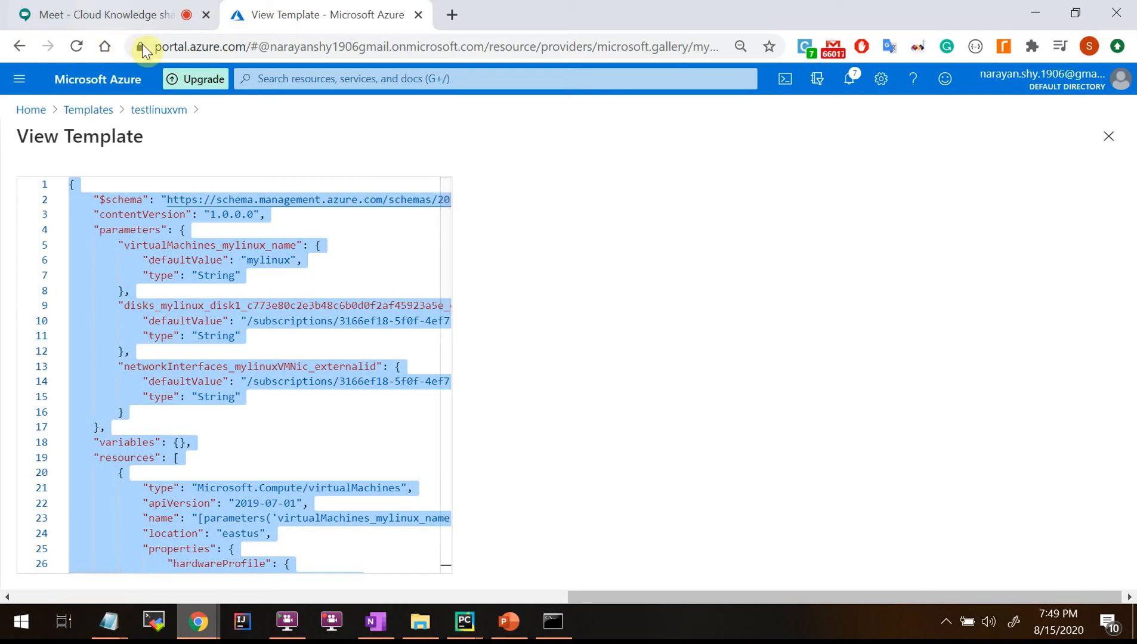
left_click(1108, 136)
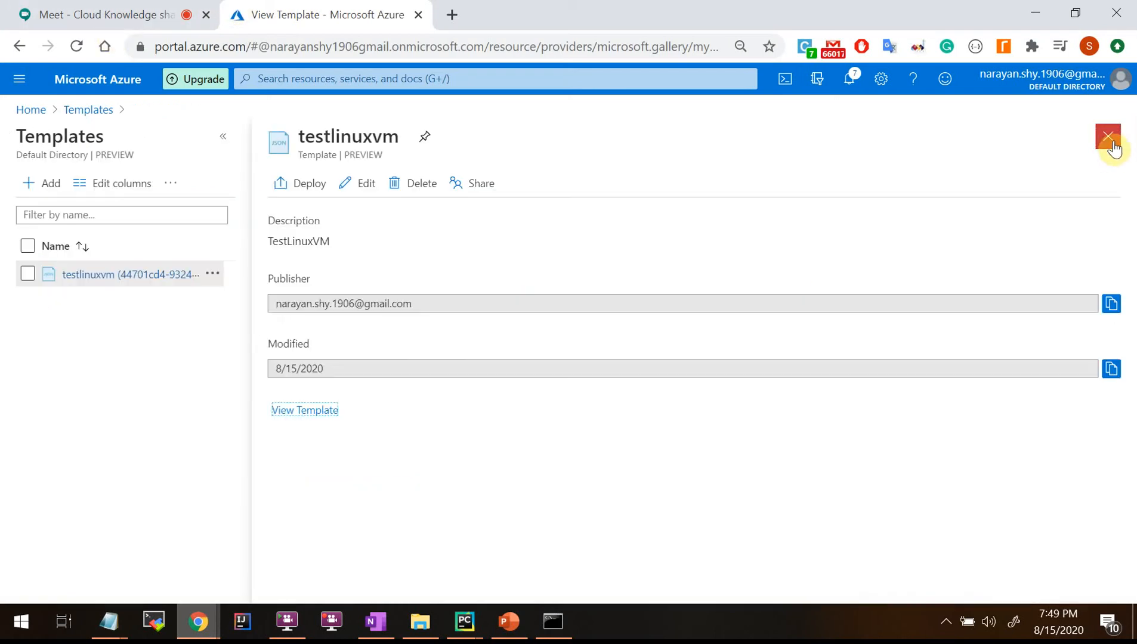
key("alt+Tab")
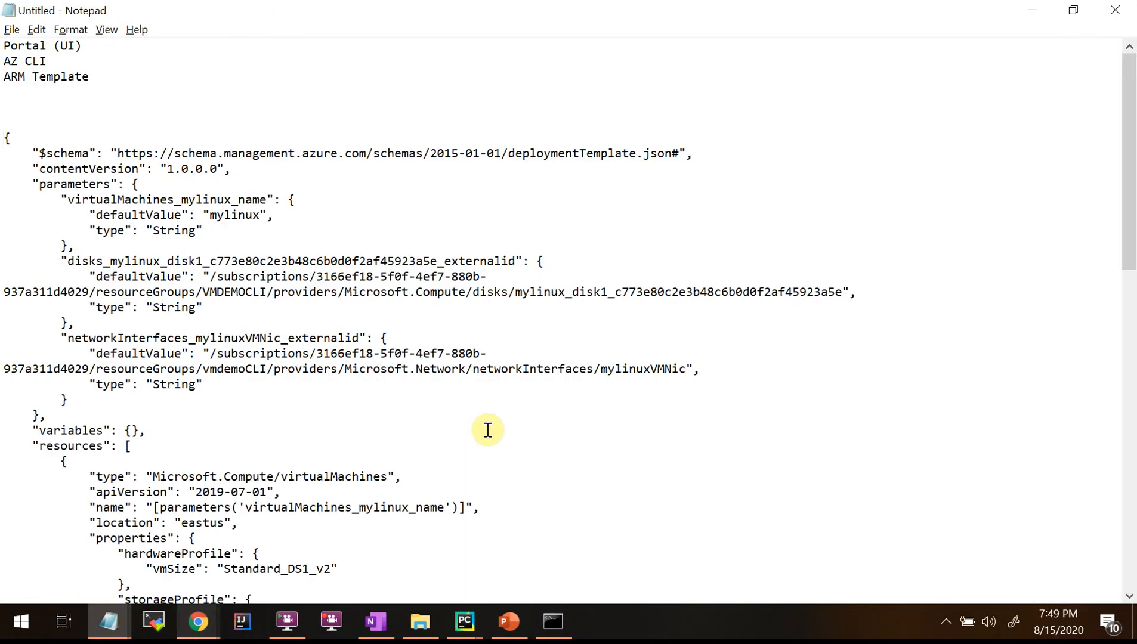
Scroll the Notepad template and highlight its parameters block.
scroll(275, 353, "down", 3)
scroll(275, 353, "down", 15)
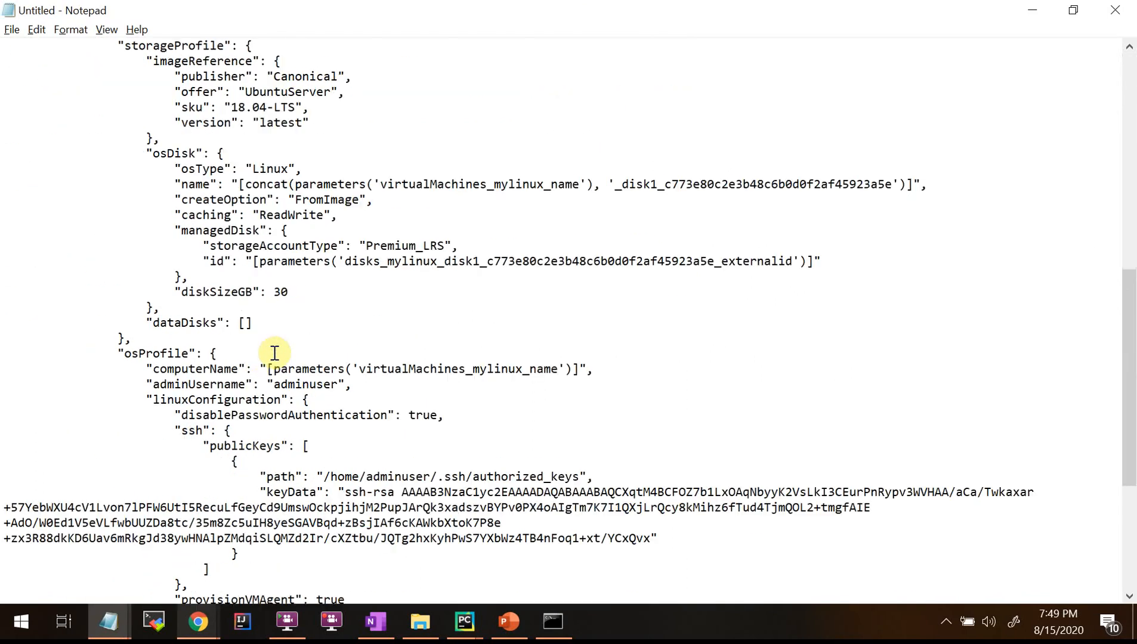
scroll(284, 412, "up", 13)
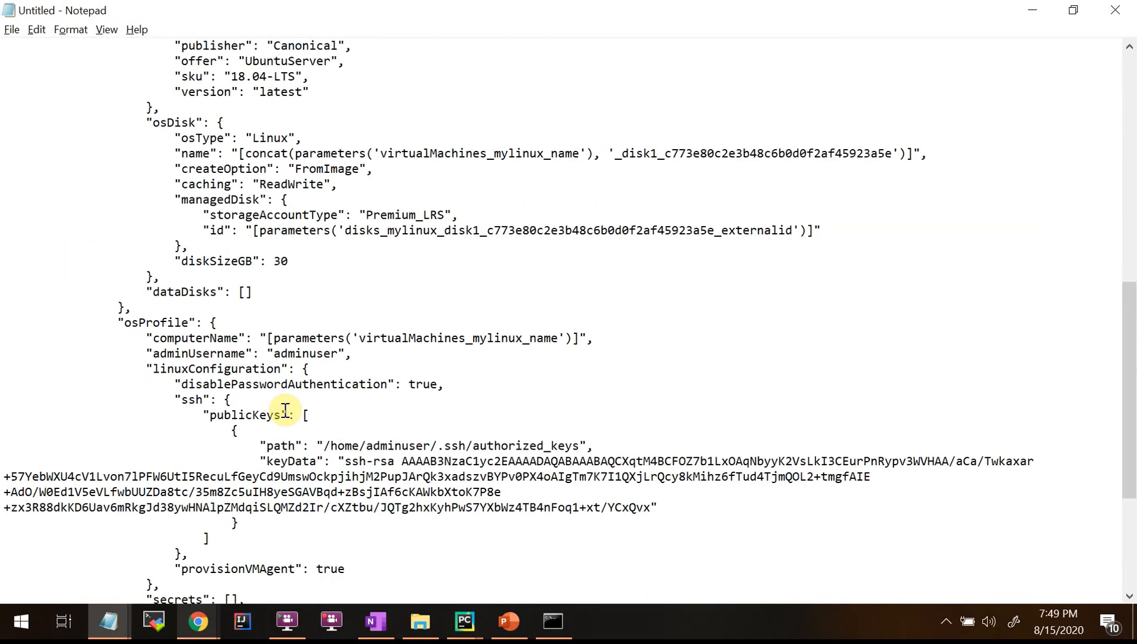
scroll(285, 412, "up", 5)
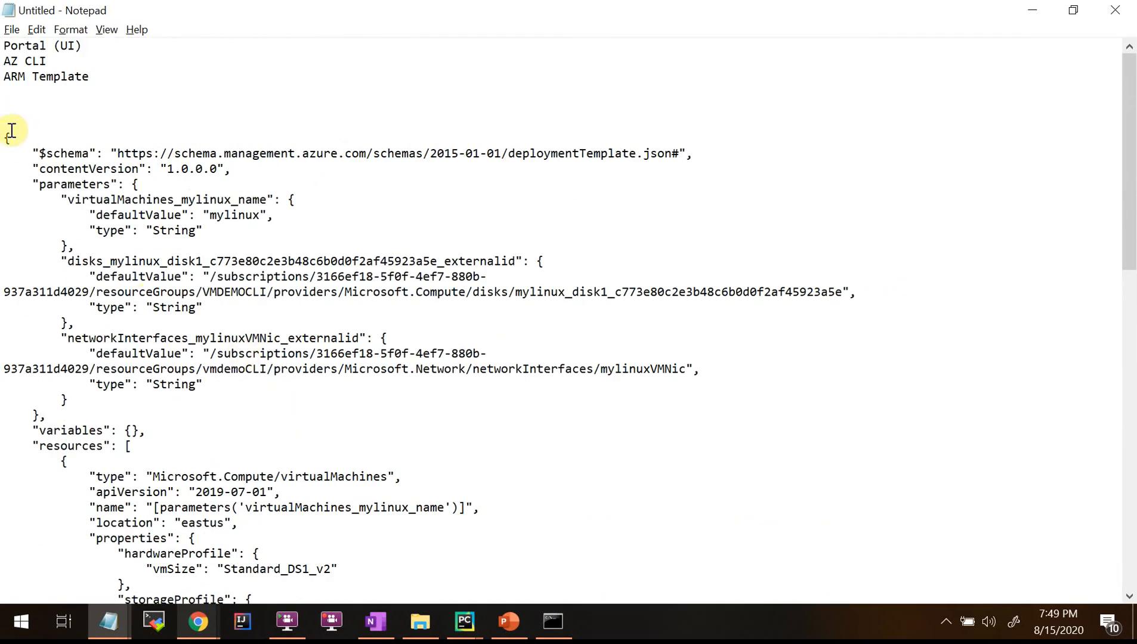
left_click_drag(11, 136, 406, 408)
left_click(257, 461)
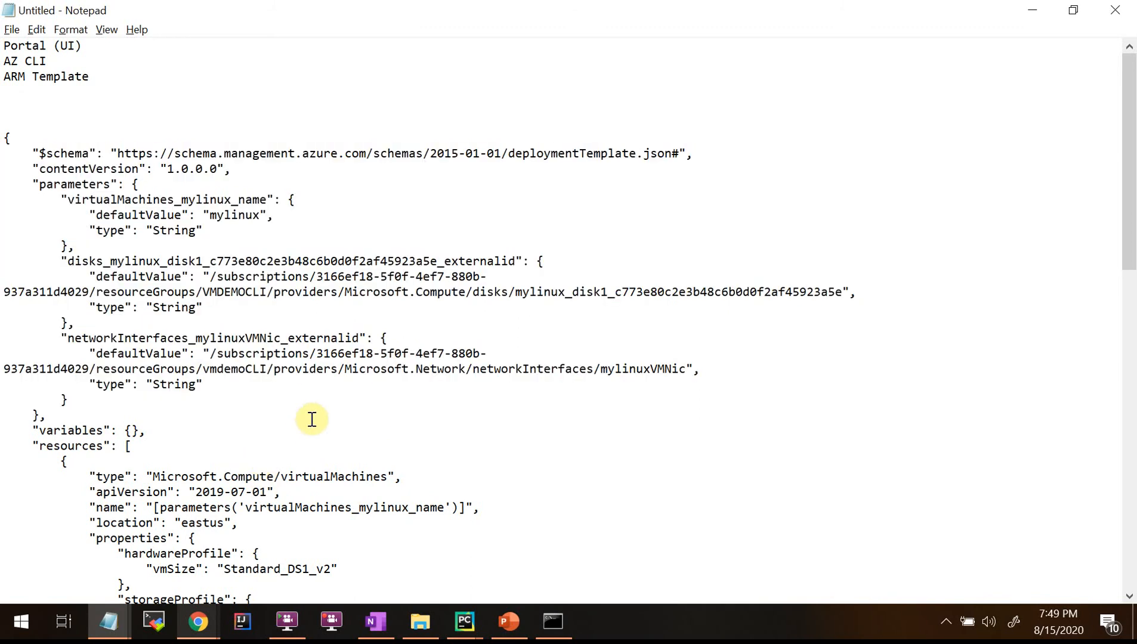
Scroll through the resources down to networkProfile and mark where the parameters section ends.
scroll(311, 419, "down", 3)
scroll(311, 417, "down", 14)
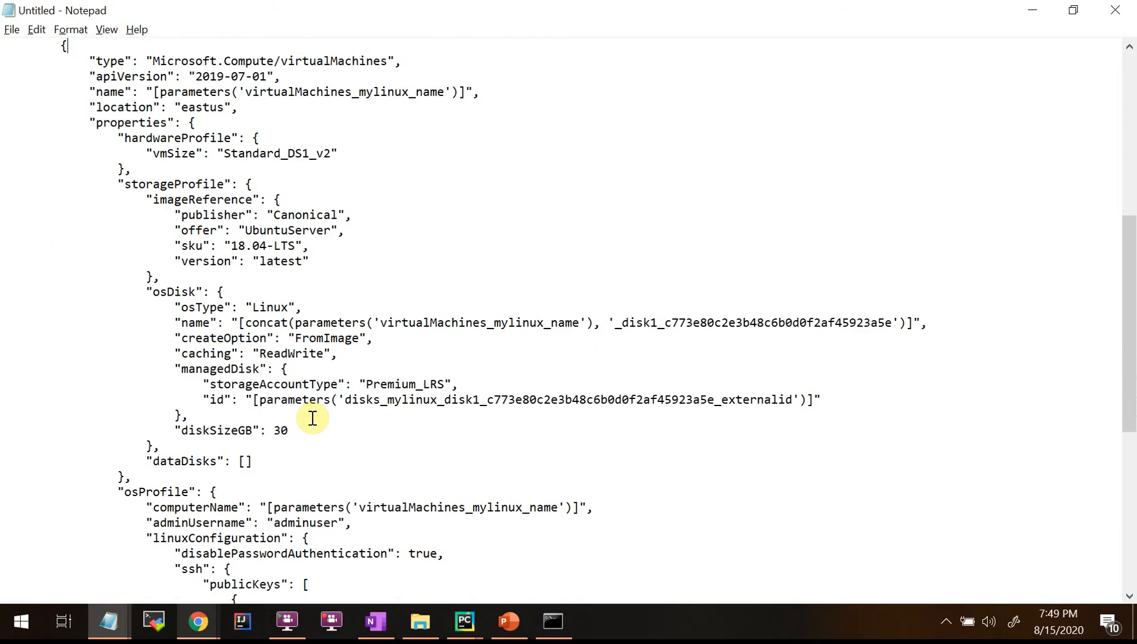
scroll(312, 417, "down", 1)
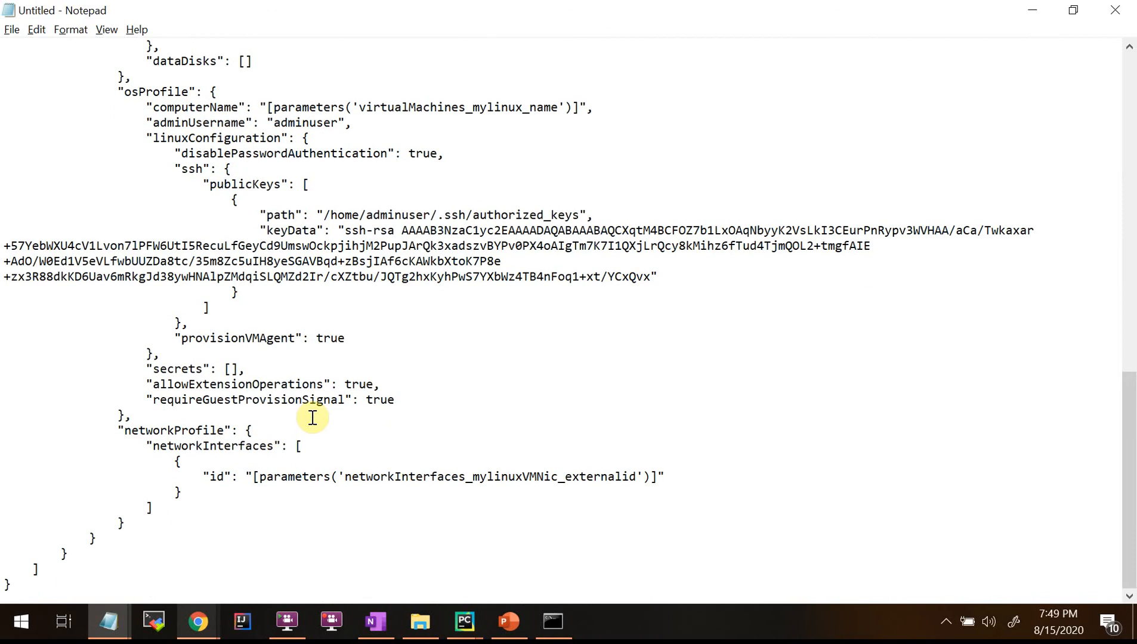
scroll(312, 418, "up", 4)
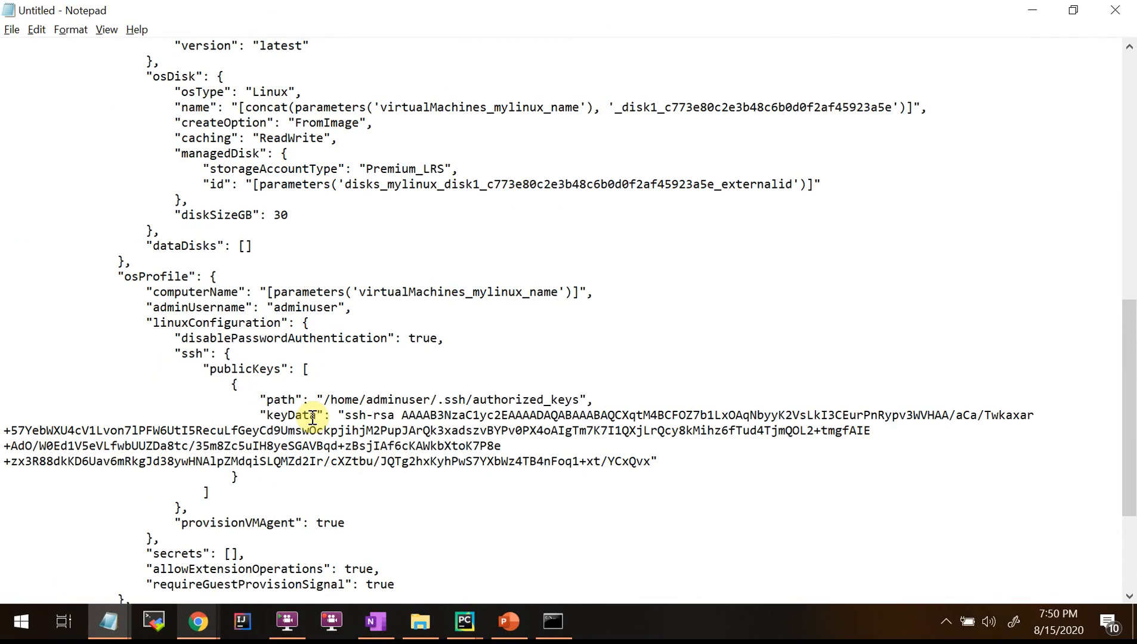
scroll(314, 418, "up", 5)
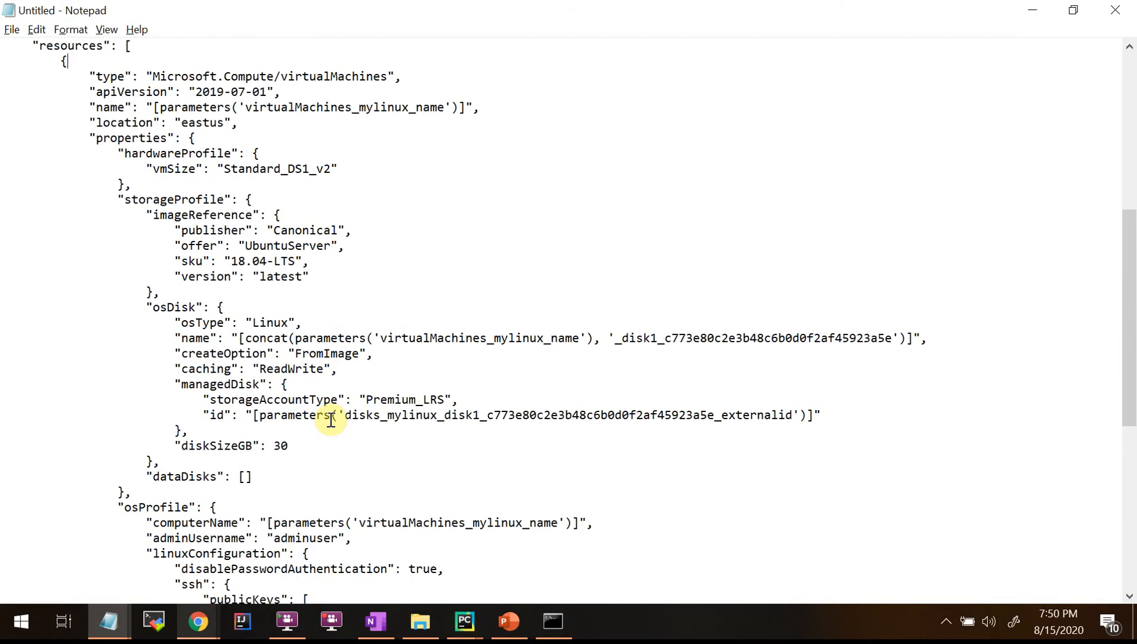
scroll(329, 417, "up", 8)
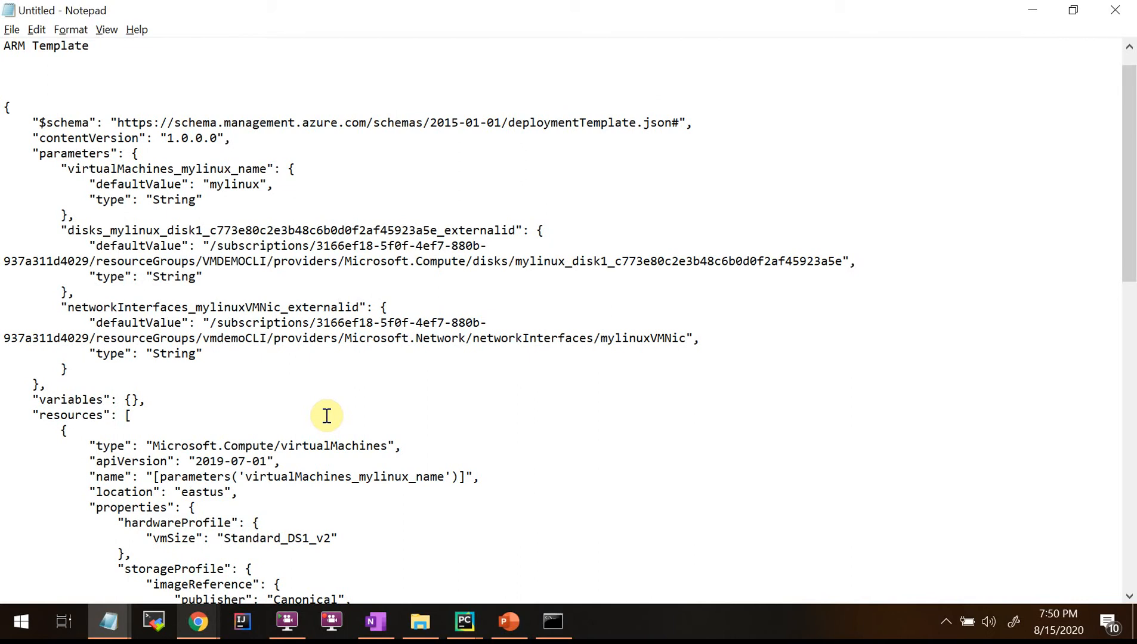
left_click(341, 380)
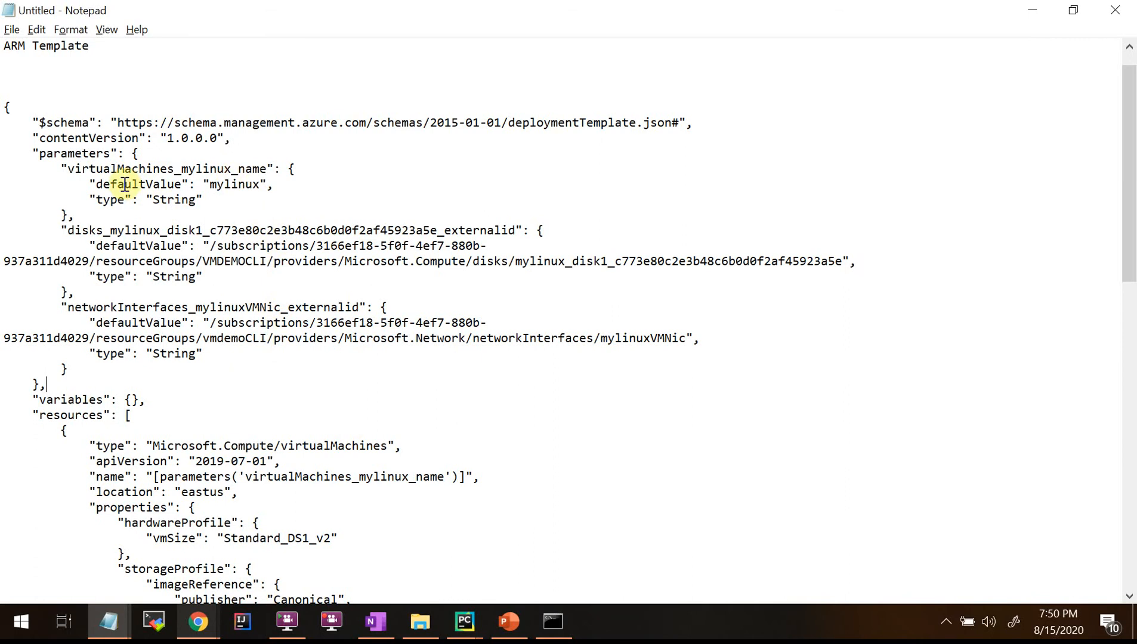
left_click(215, 615)
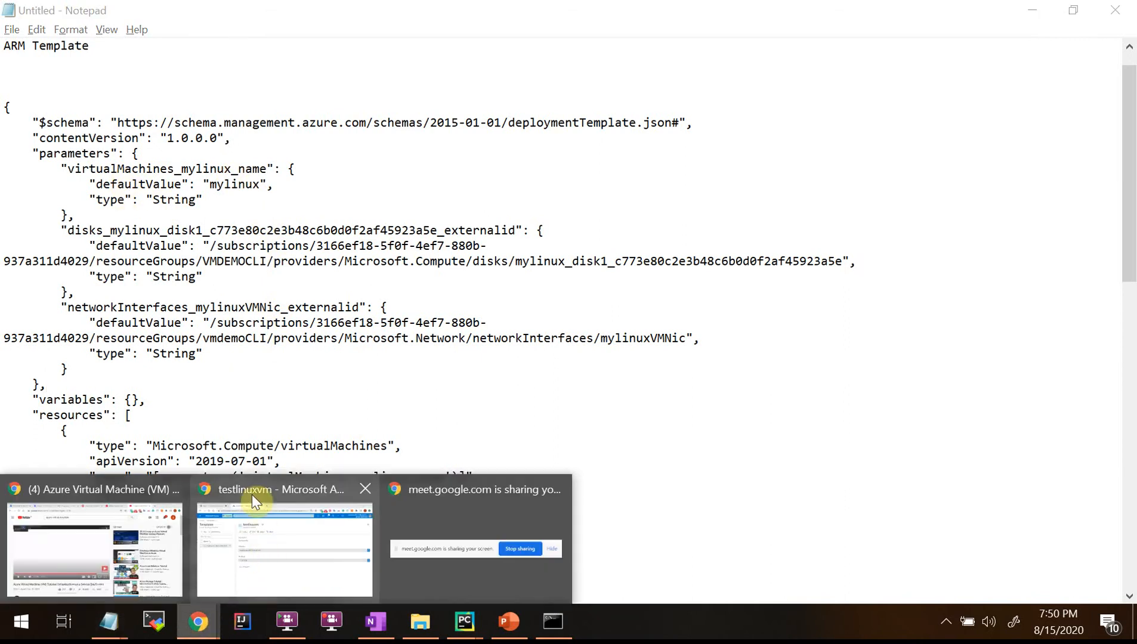
In a new Chrome tab, search Google for the 'azure arm' template GitHub suggestion.
left_click(251, 495)
left_click(451, 18)
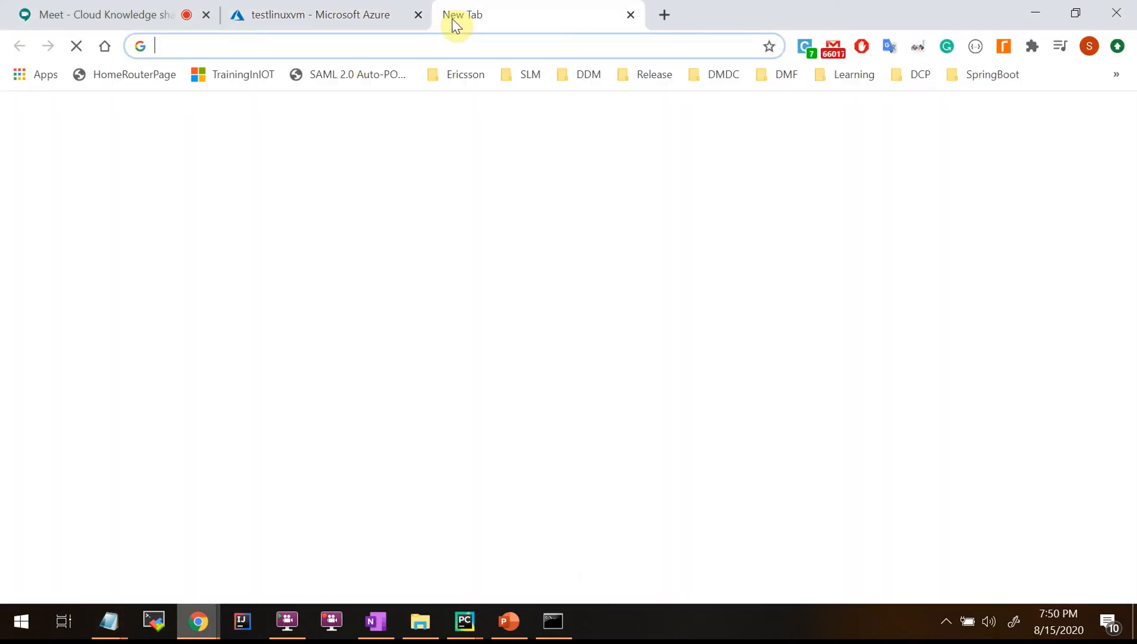
type("azure ")
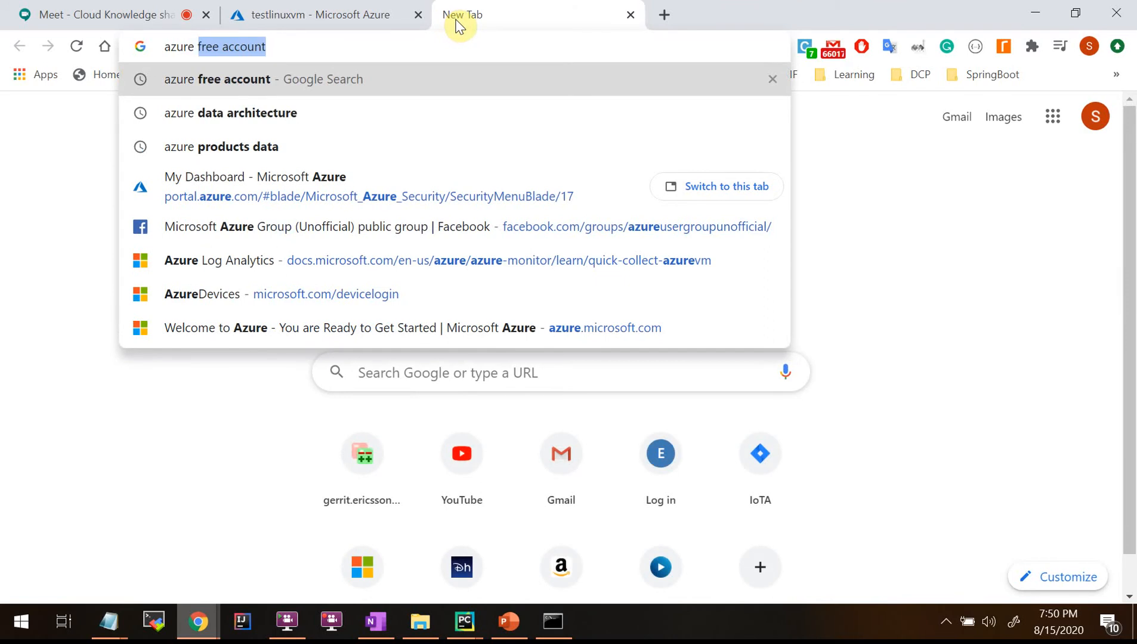
type("arm")
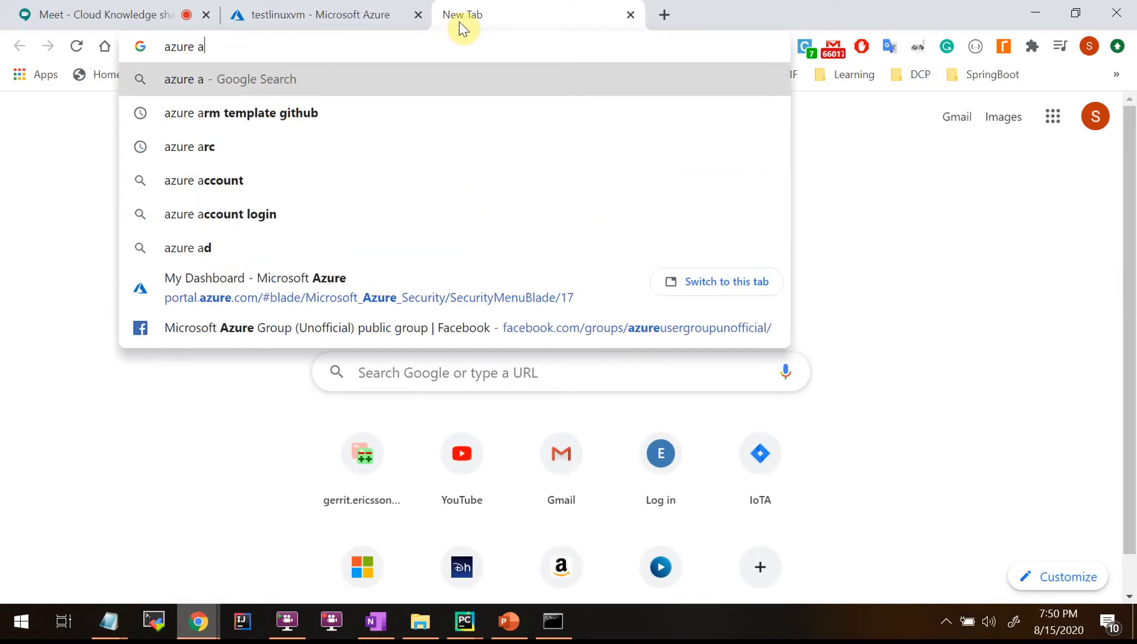
key("Down")
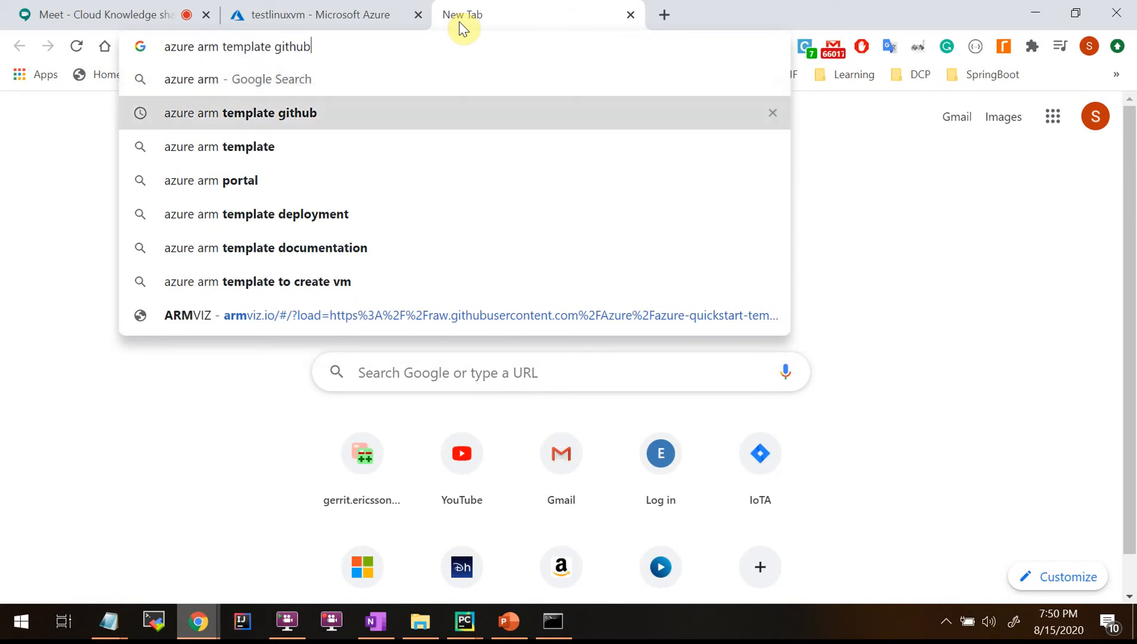
key("Return")
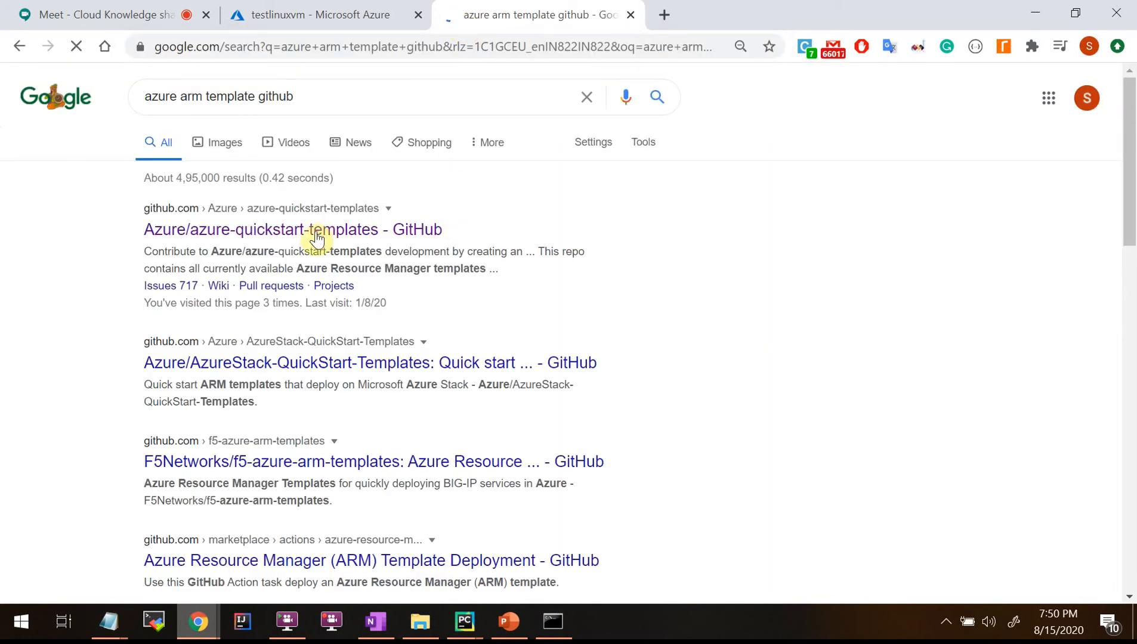
Open the azure-quickstart-templates repository result in a new tab and scroll through its folder list.
right_click(308, 237)
left_click(378, 243)
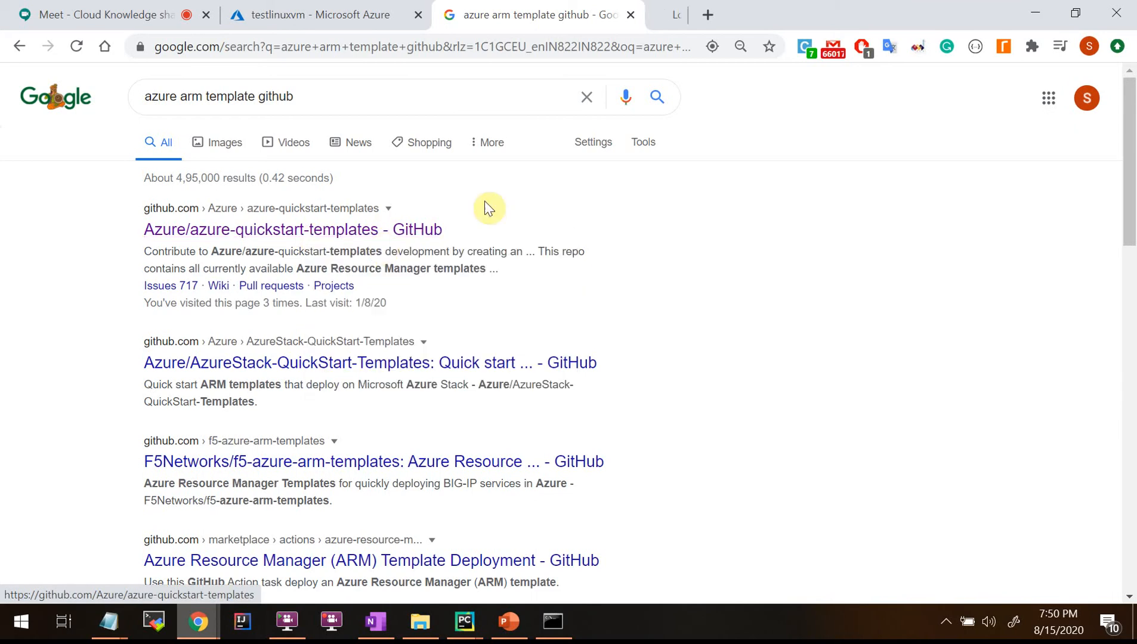
left_click(677, 16)
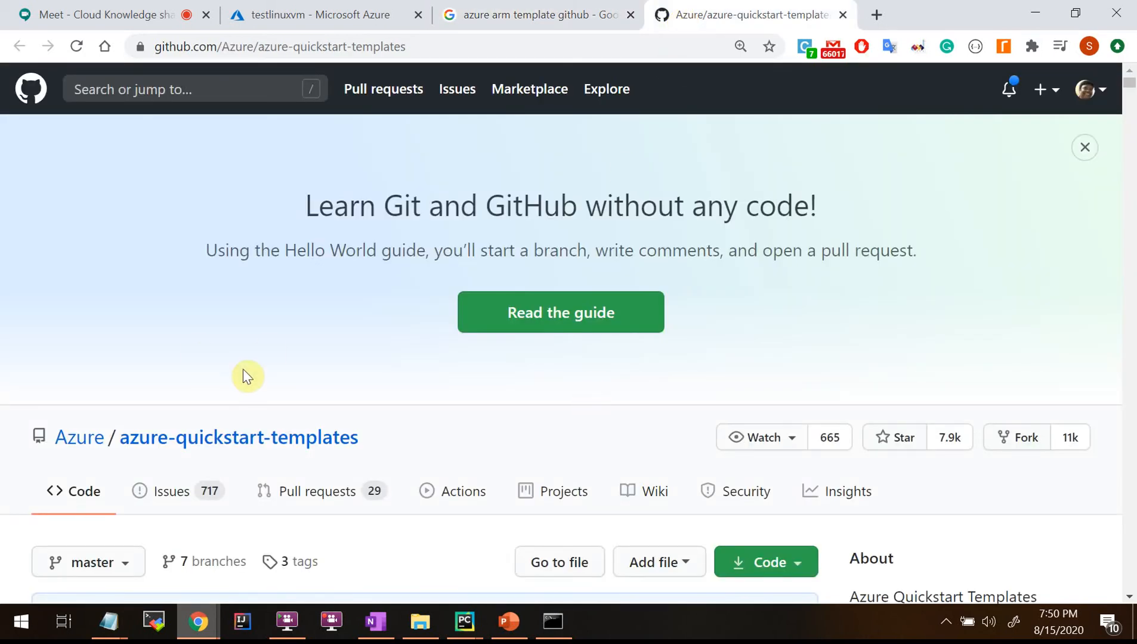
scroll(242, 376, "down", 4)
scroll(244, 376, "down", 4)
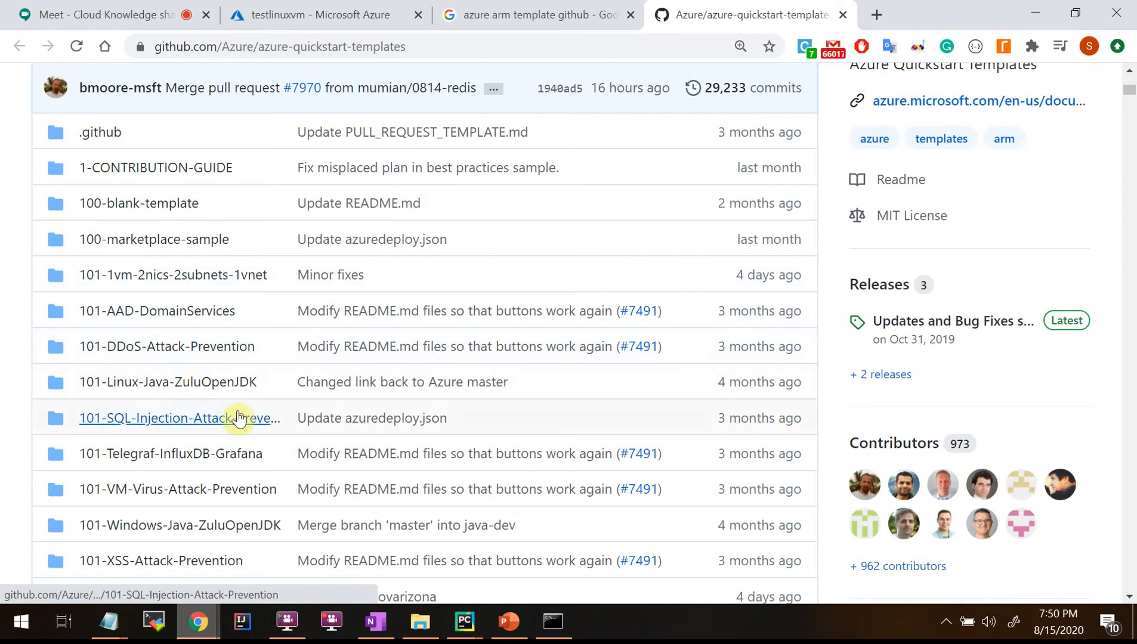
scroll(181, 349, "down", 2)
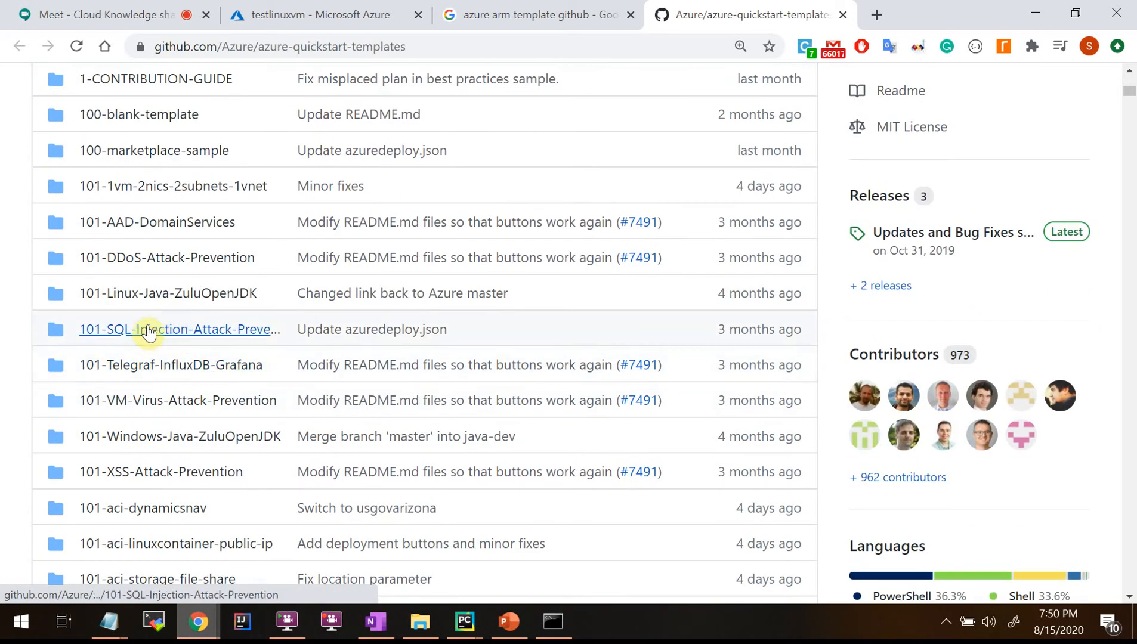
scroll(165, 456, "down", 1)
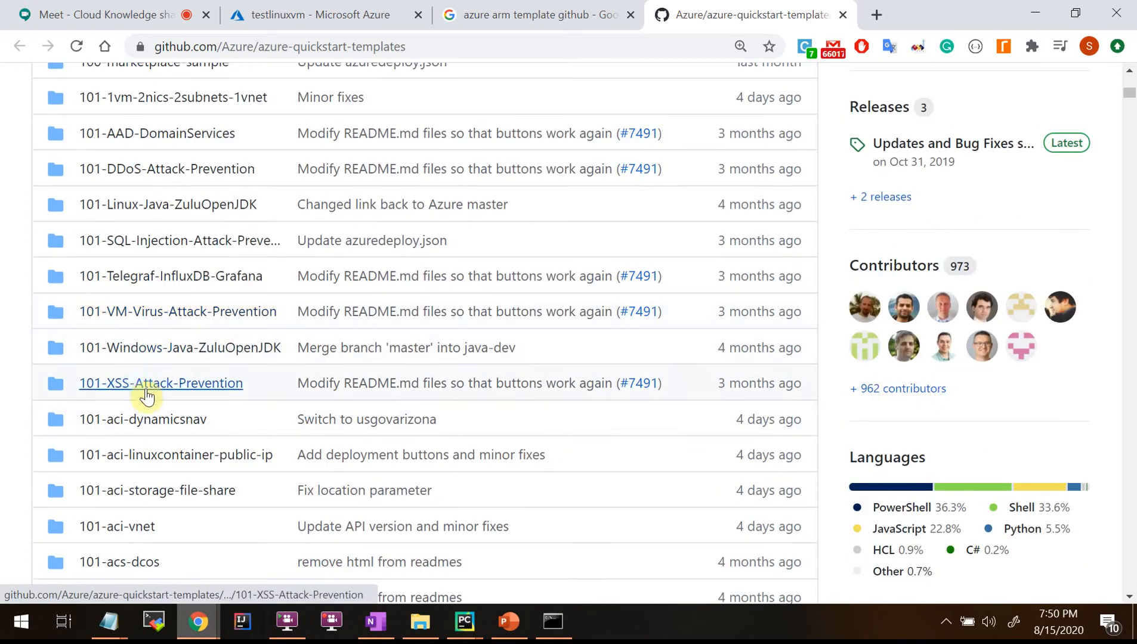
scroll(167, 435, "down", 6)
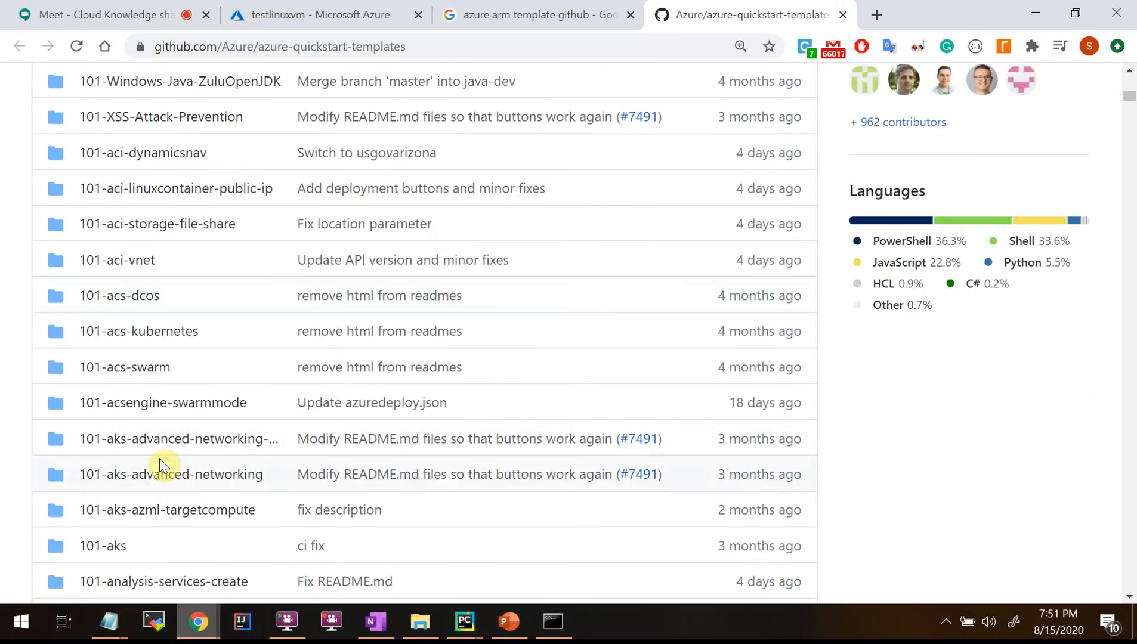
scroll(160, 466, "down", 4)
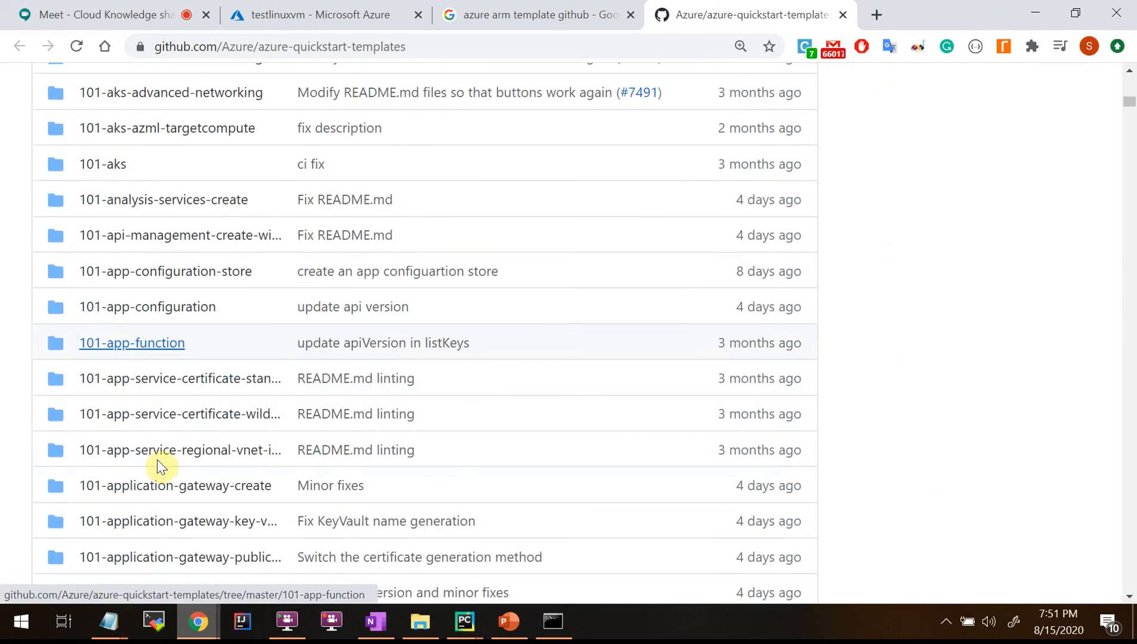
scroll(160, 466, "down", 20)
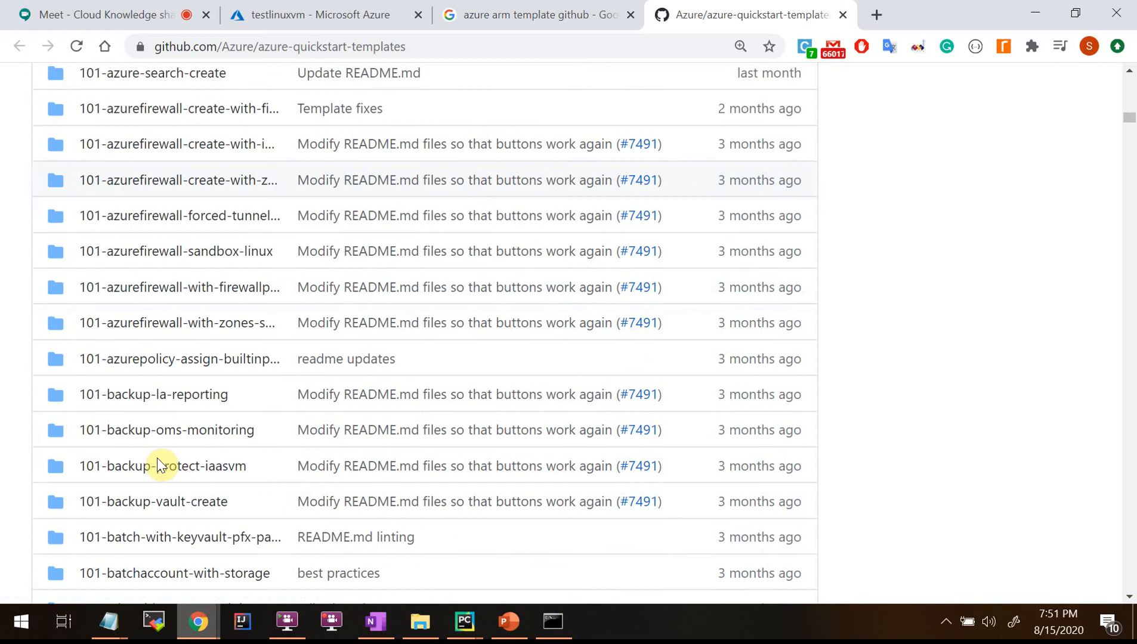
scroll(160, 466, "down", 4)
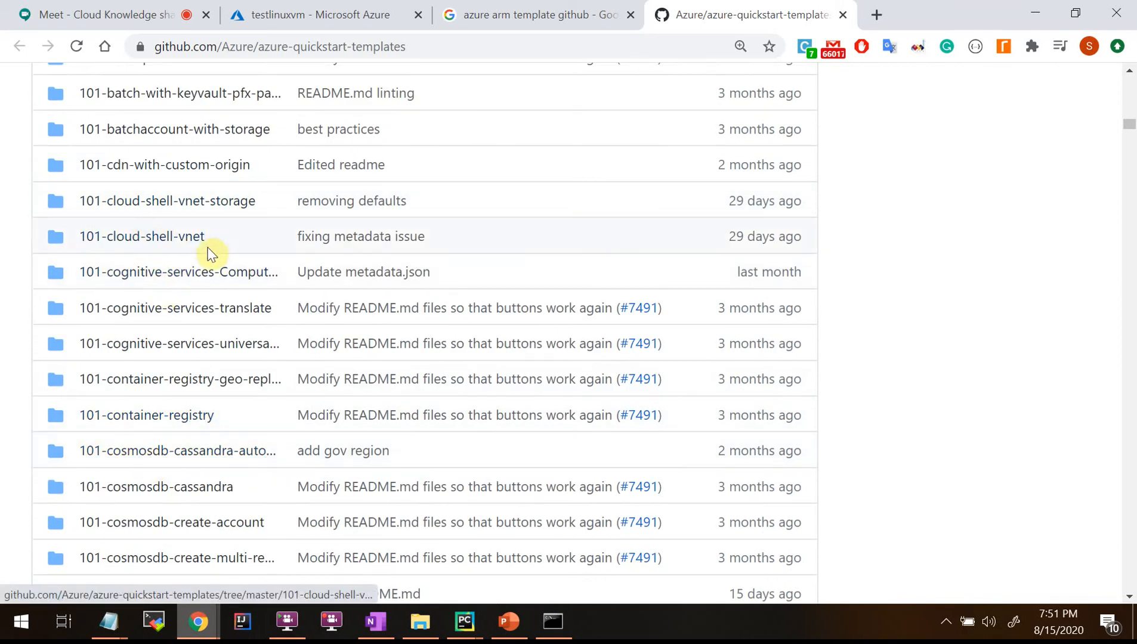
scroll(192, 356, "down", 15)
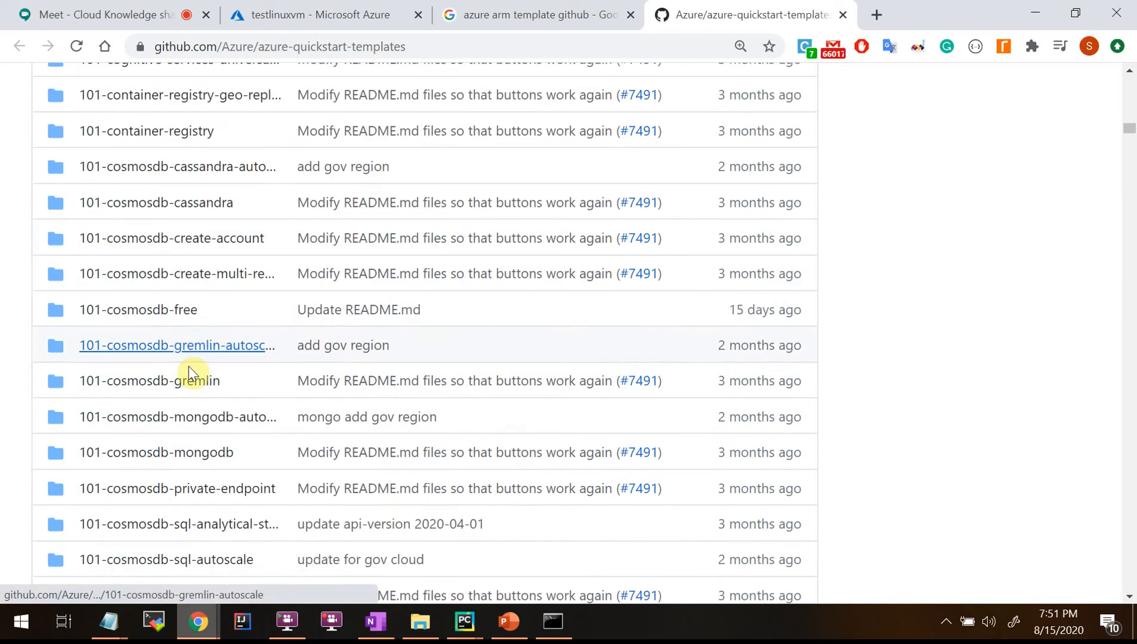
scroll(188, 375, "down", 9)
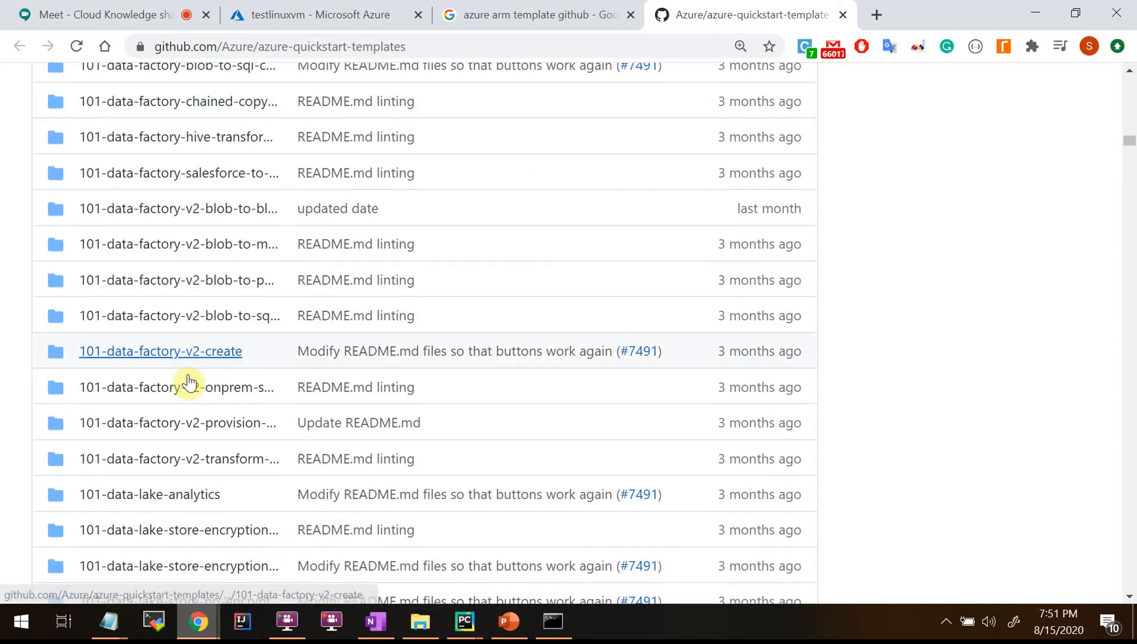
scroll(188, 380, "down", 13)
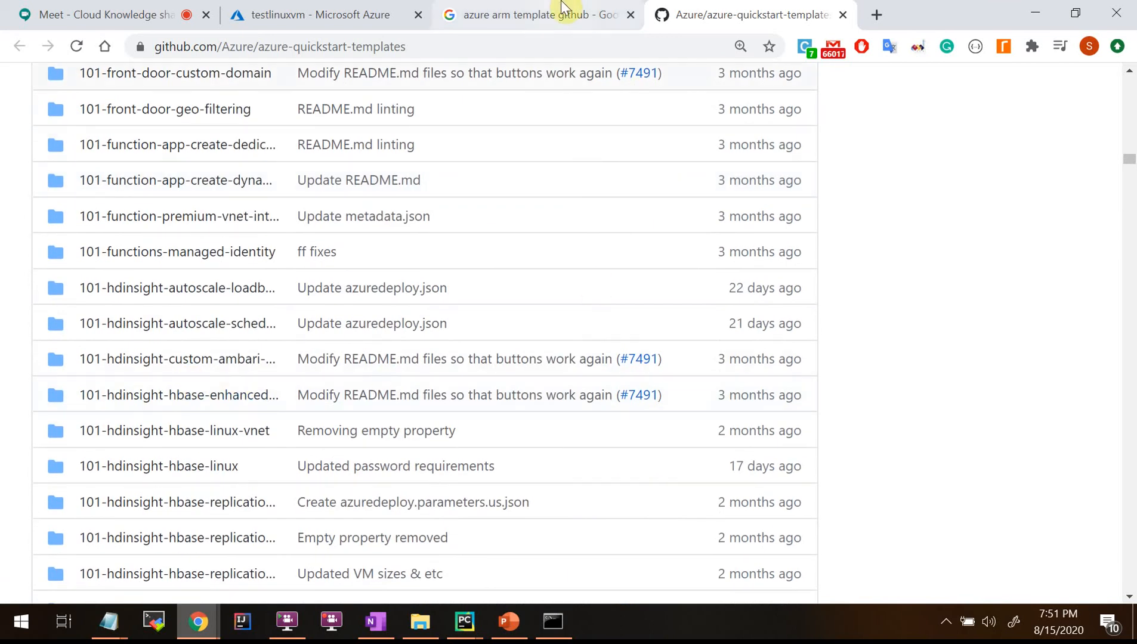
mouse_move(108, 621)
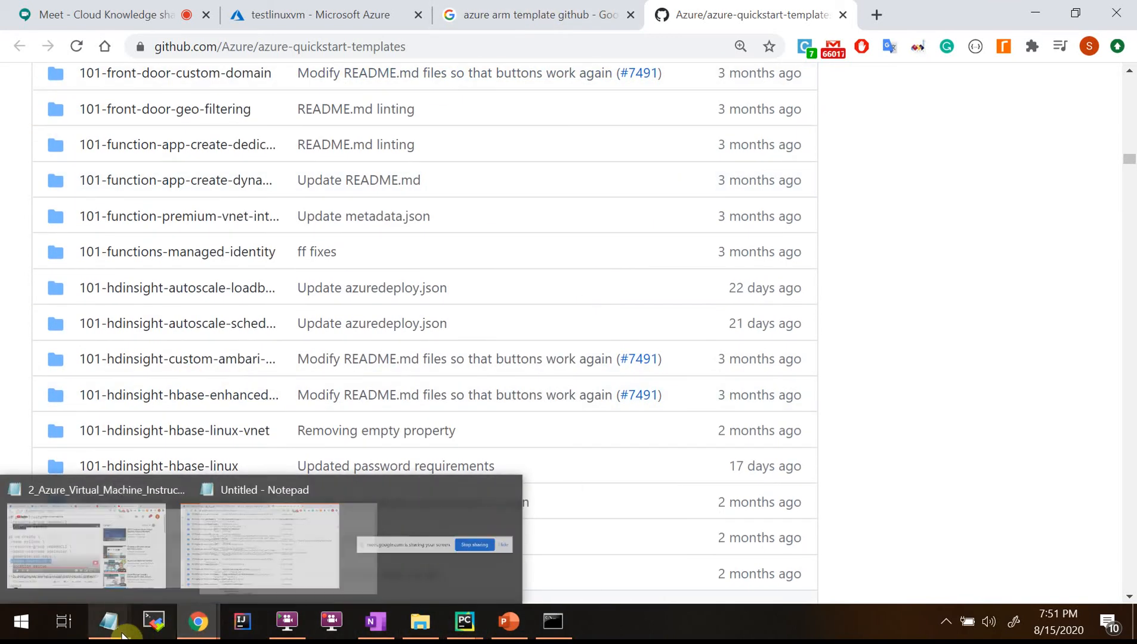
left_click(284, 563)
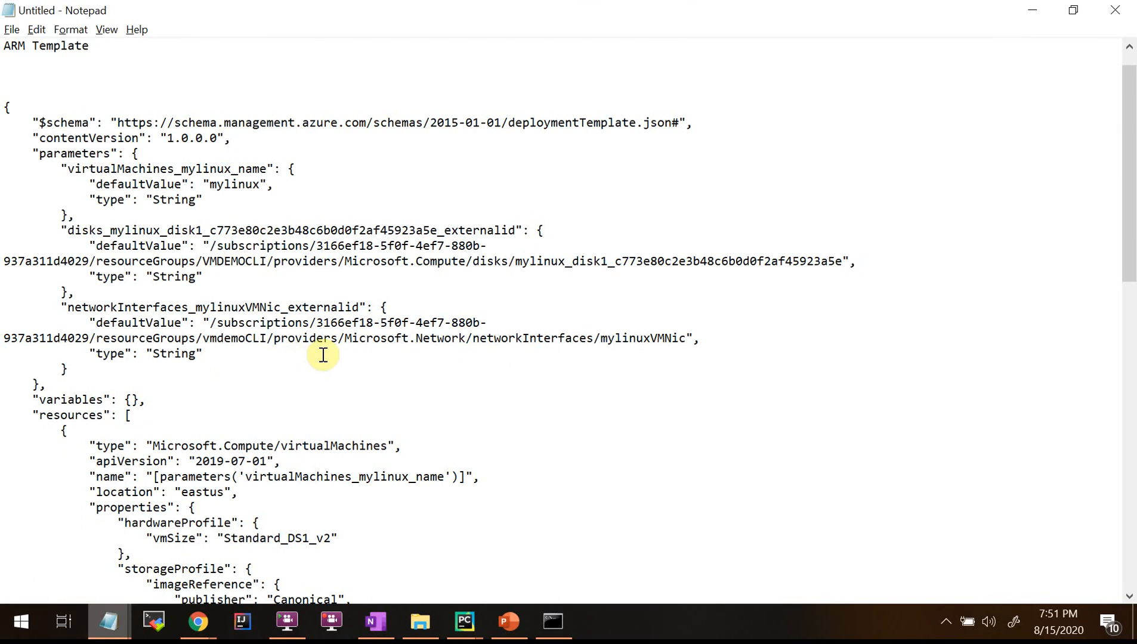
scroll(277, 352, "down", 2)
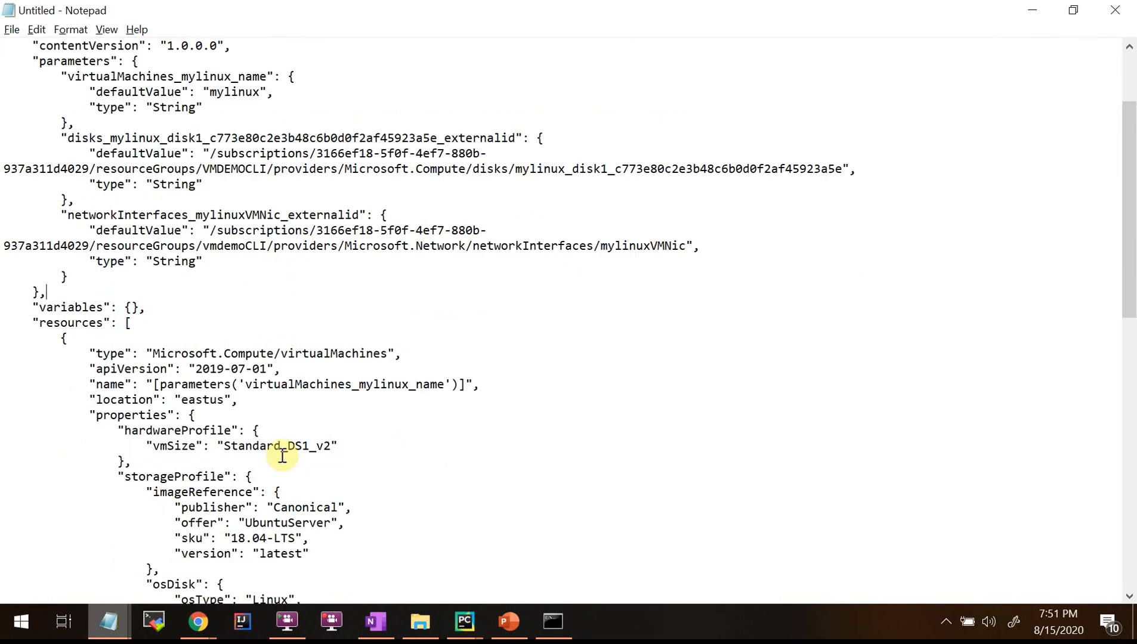
scroll(210, 323, "up", 3)
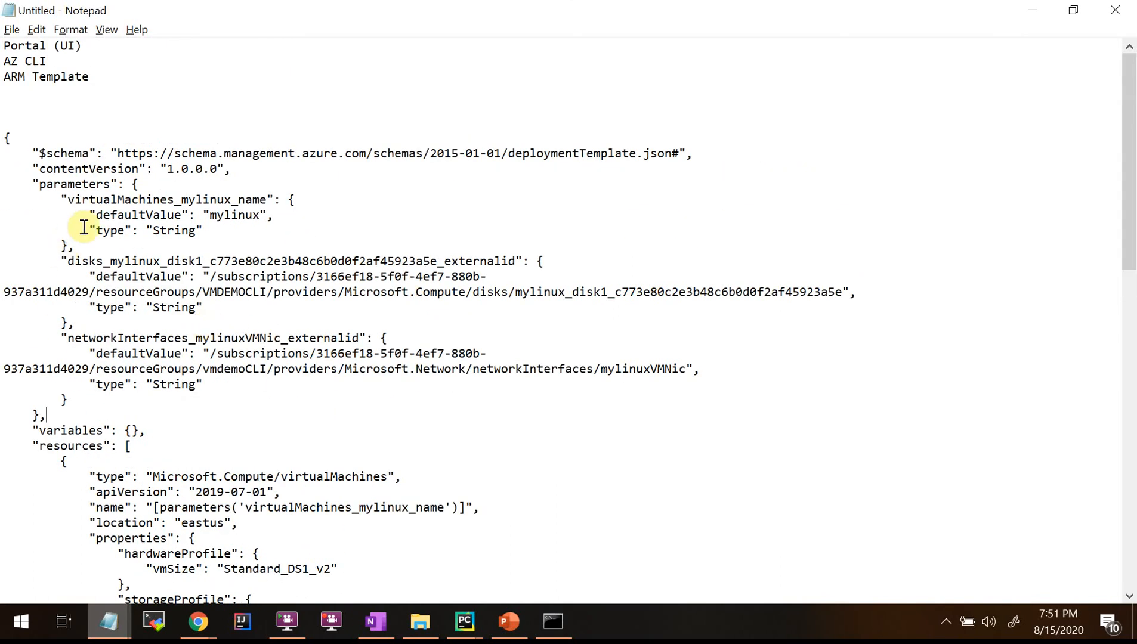
left_click_drag(67, 200, 320, 232)
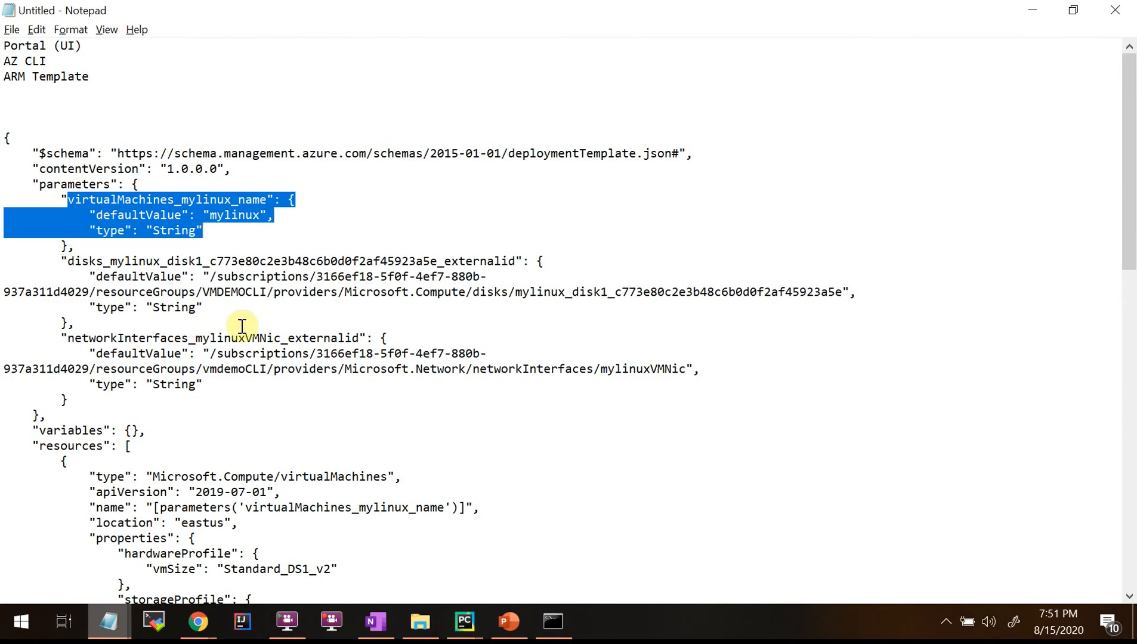
left_click(232, 371)
scroll(457, 286, "down", 2)
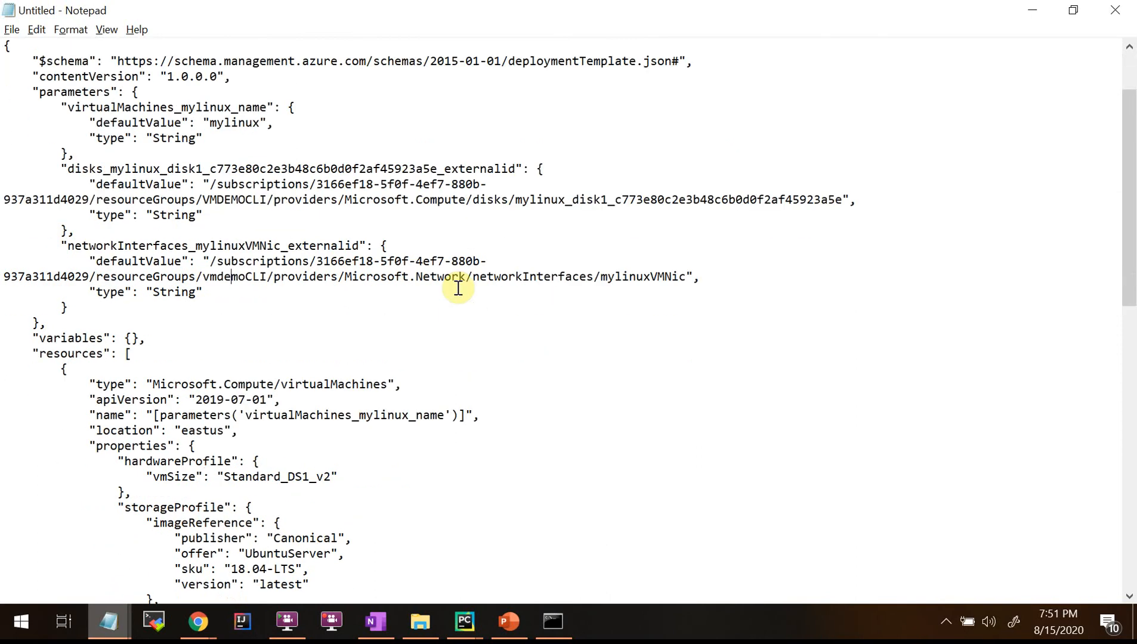
key("alt+Tab")
scroll(368, 419, "down", 20)
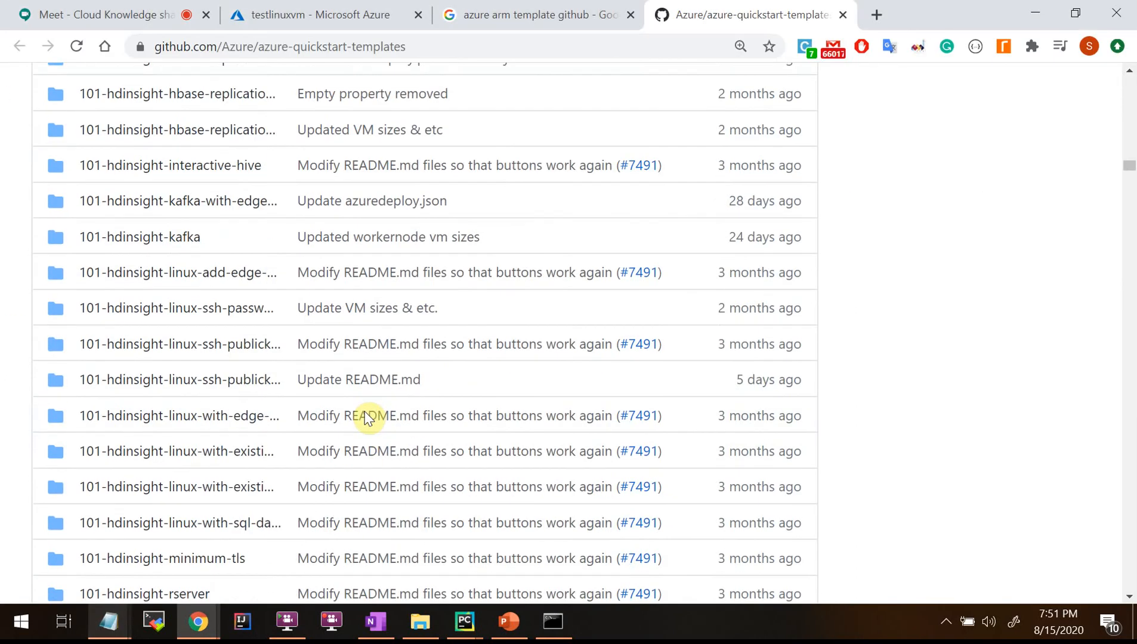
Search the repository page for 'VM' and open the 101-VM-Virus-Attack-Prevention folder.
scroll(366, 420, "up", 5)
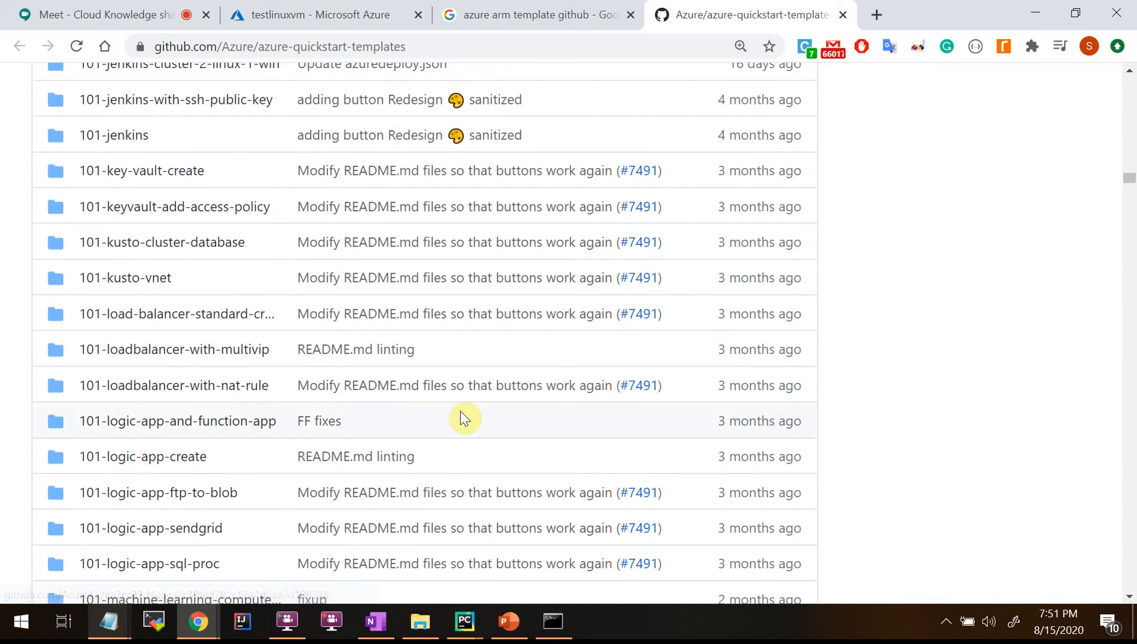
key("ctrl+f")
type("Simp")
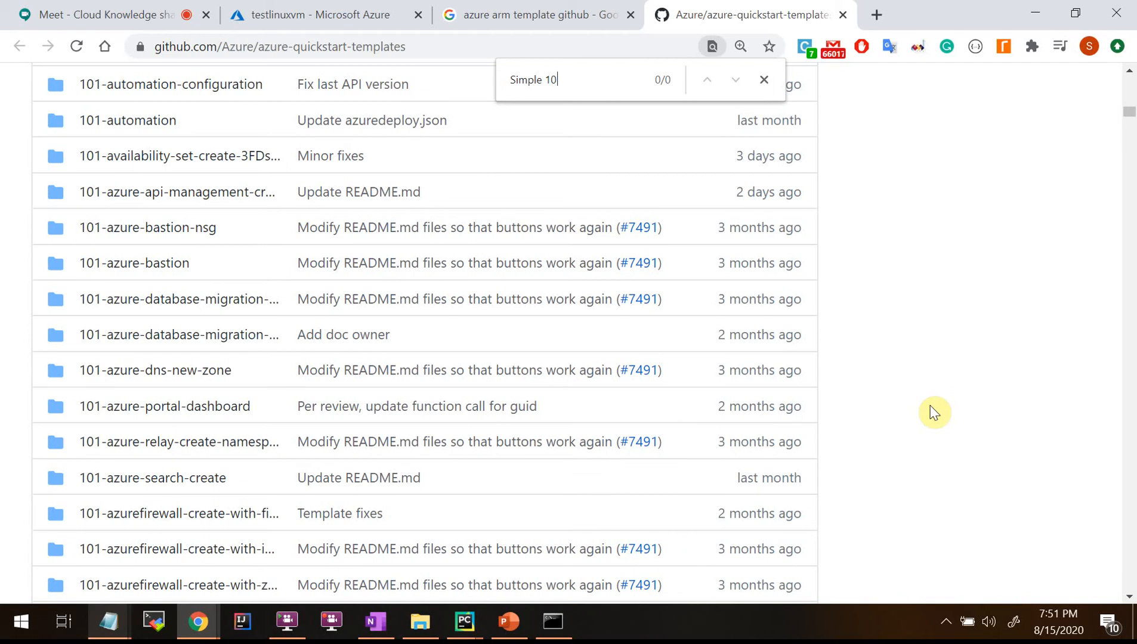
type("le")
key("BackSpace")
key("BackSpace")
key("BackSpace")
key("BackSpace")
key("BackSpace")
key("BackSpace")
type("VM")
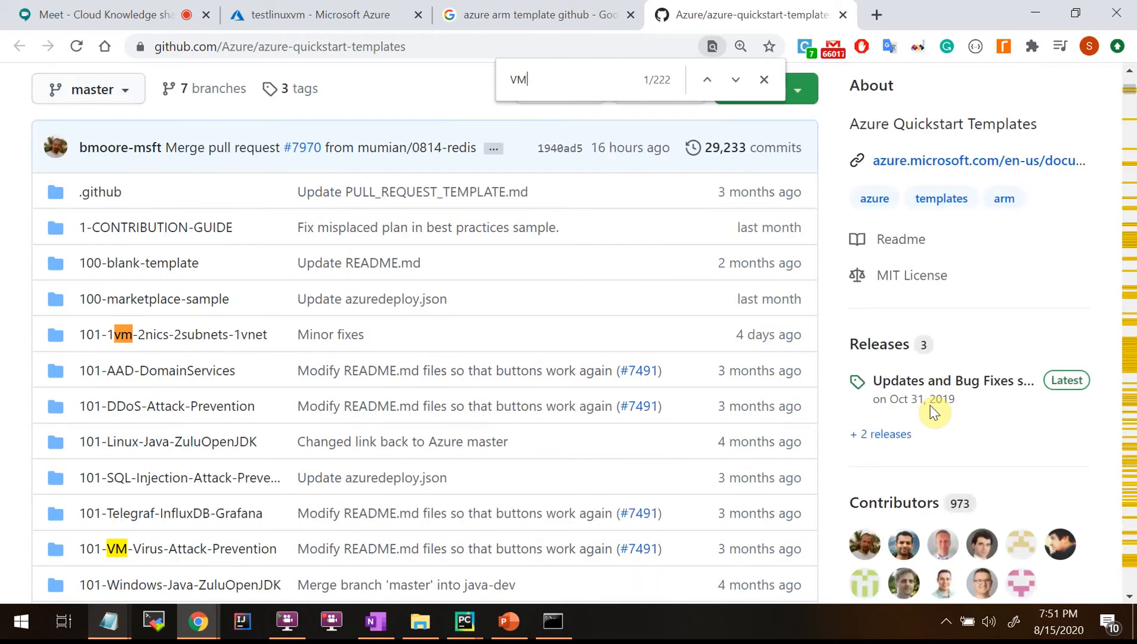
scroll(317, 542, "down", 4)
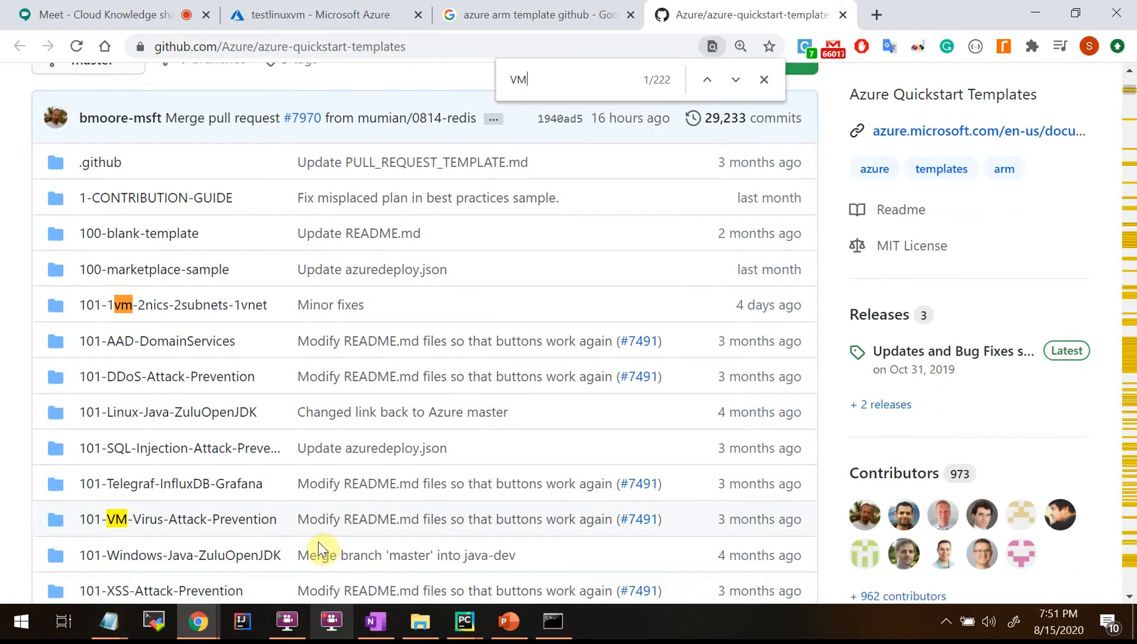
left_click(170, 293)
Scroll down to the template README and launch its Deploy to Azure button.
scroll(321, 406, "down", 8)
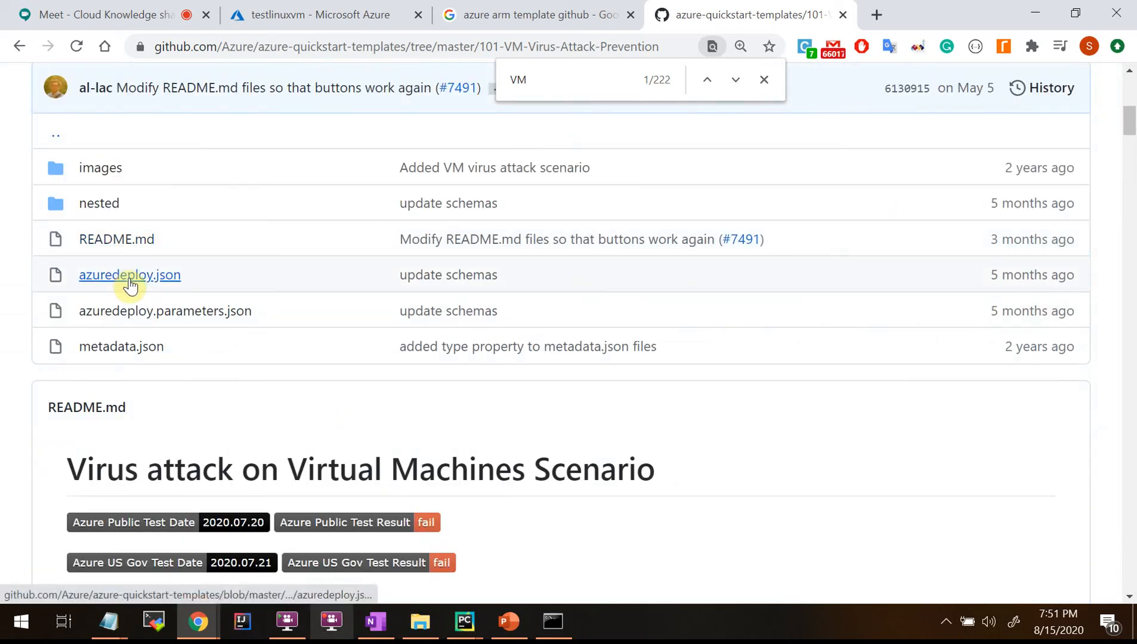
scroll(208, 379, "down", 1)
scroll(208, 380, "down", 2)
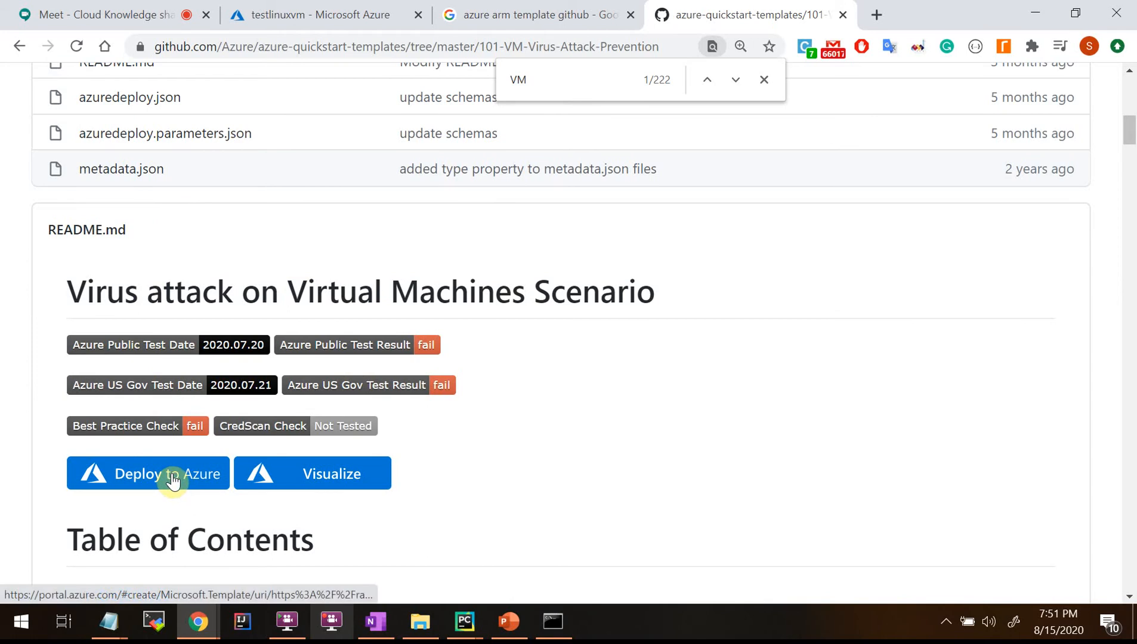
scroll(174, 483, "down", 3)
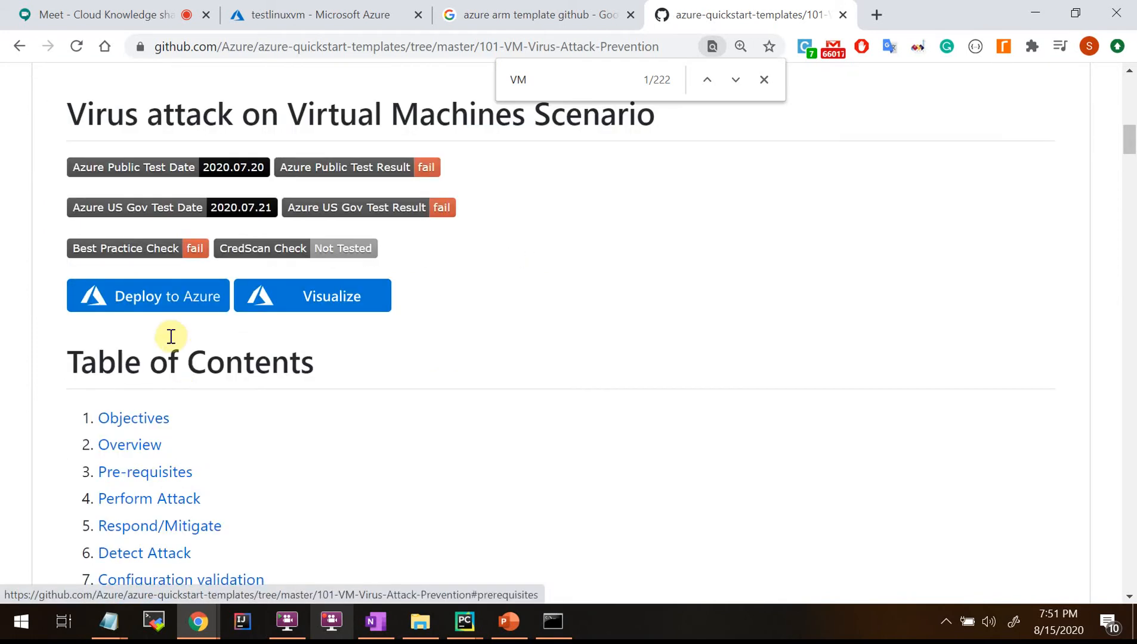
left_click(148, 302)
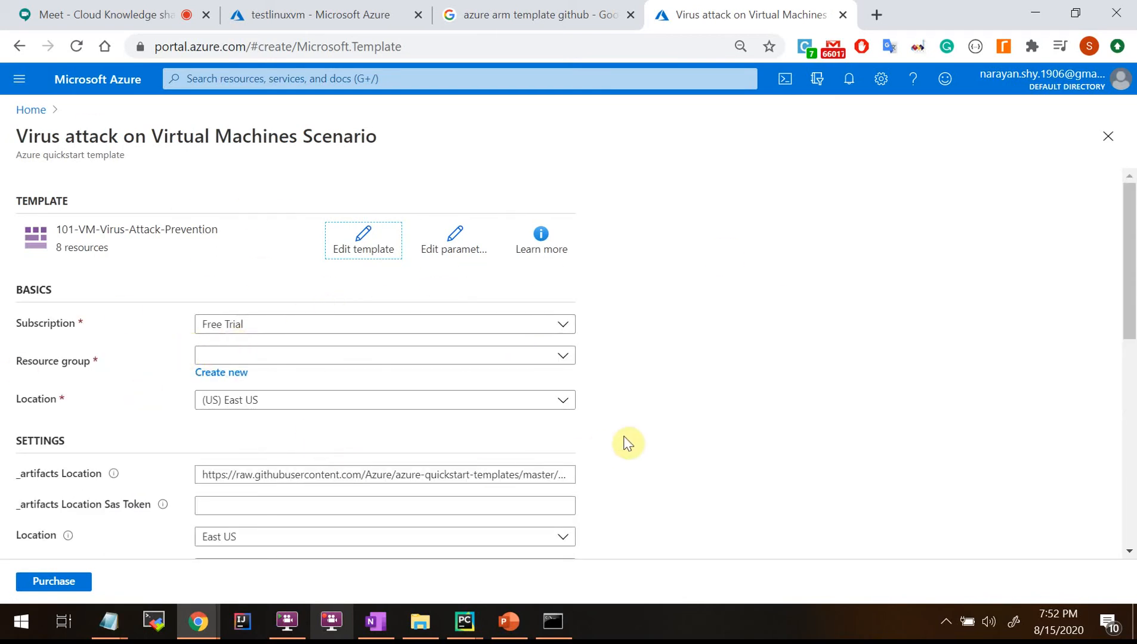
Review the deployment form's Basics and Settings fields, then go back to the GitHub template page.
scroll(691, 444, "down", 3)
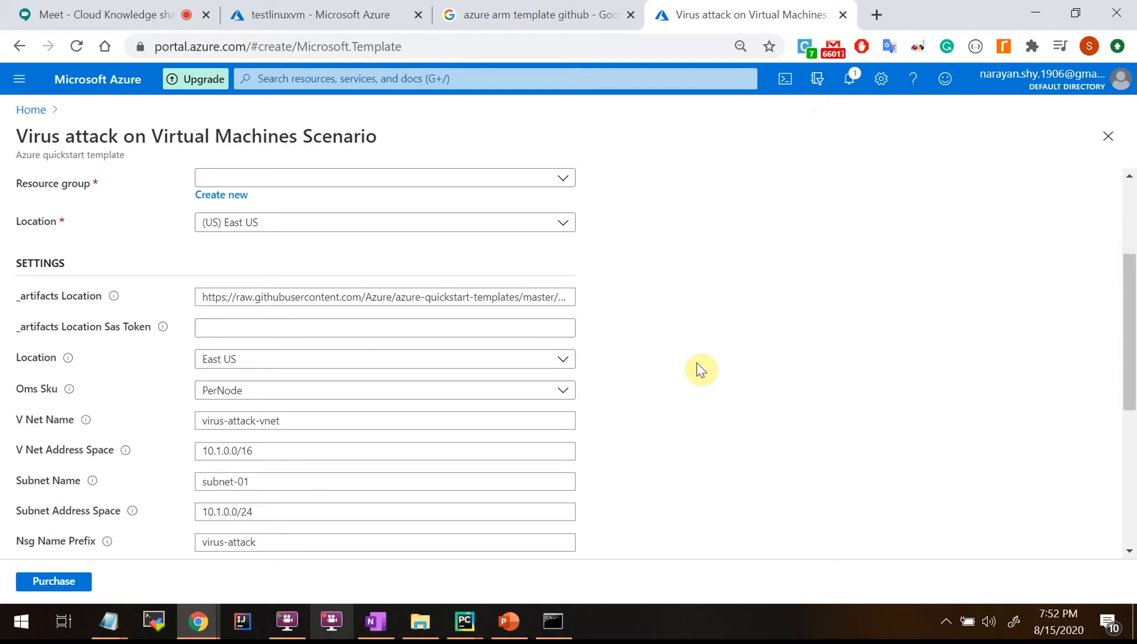
scroll(701, 370, "down", 3)
scroll(700, 370, "up", 6)
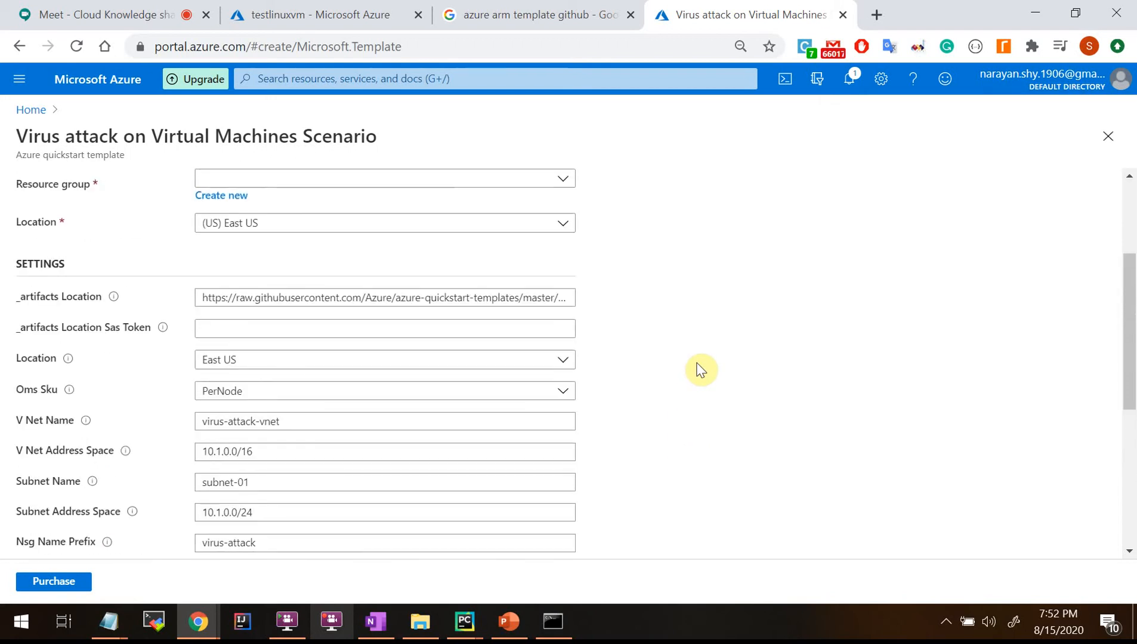
scroll(583, 372, "down", 7)
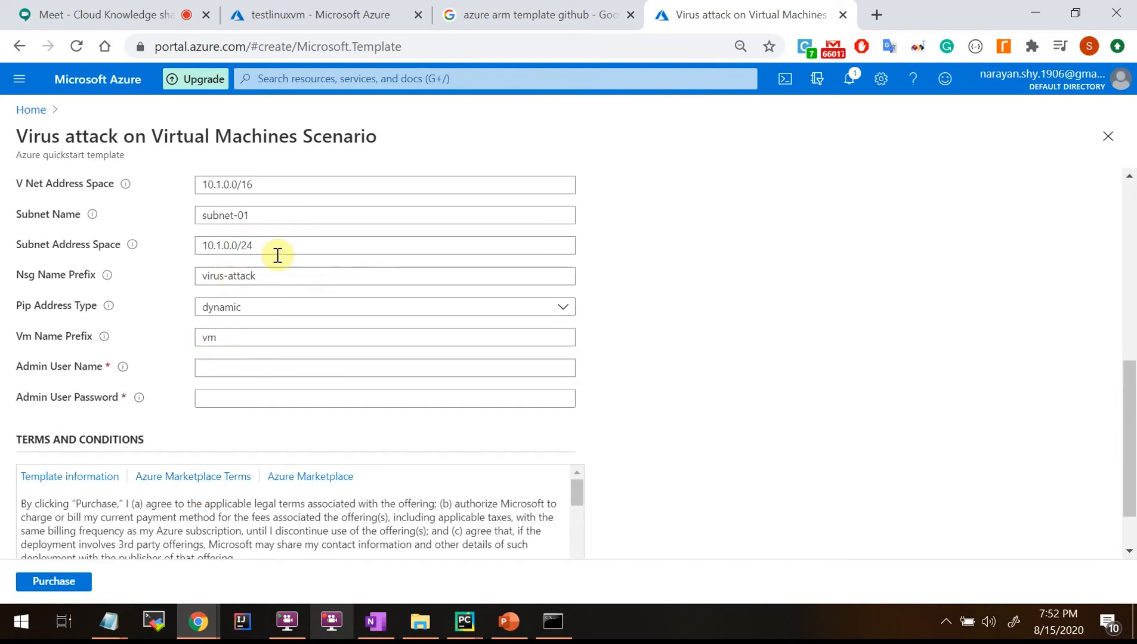
scroll(360, 385, "up", 4)
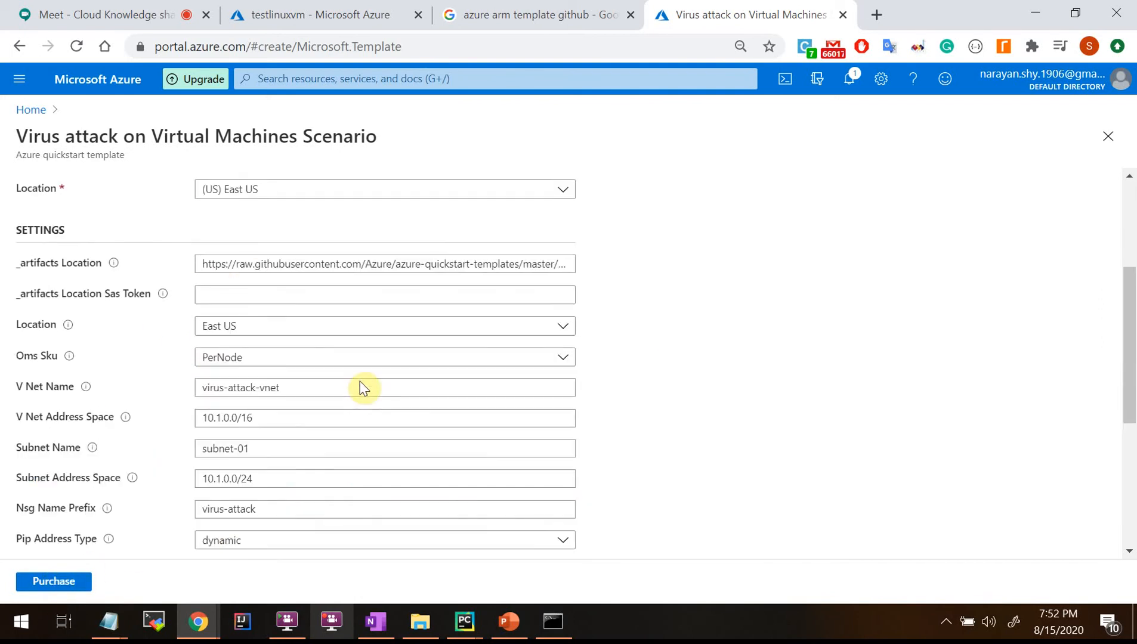
scroll(375, 417, "down", 3)
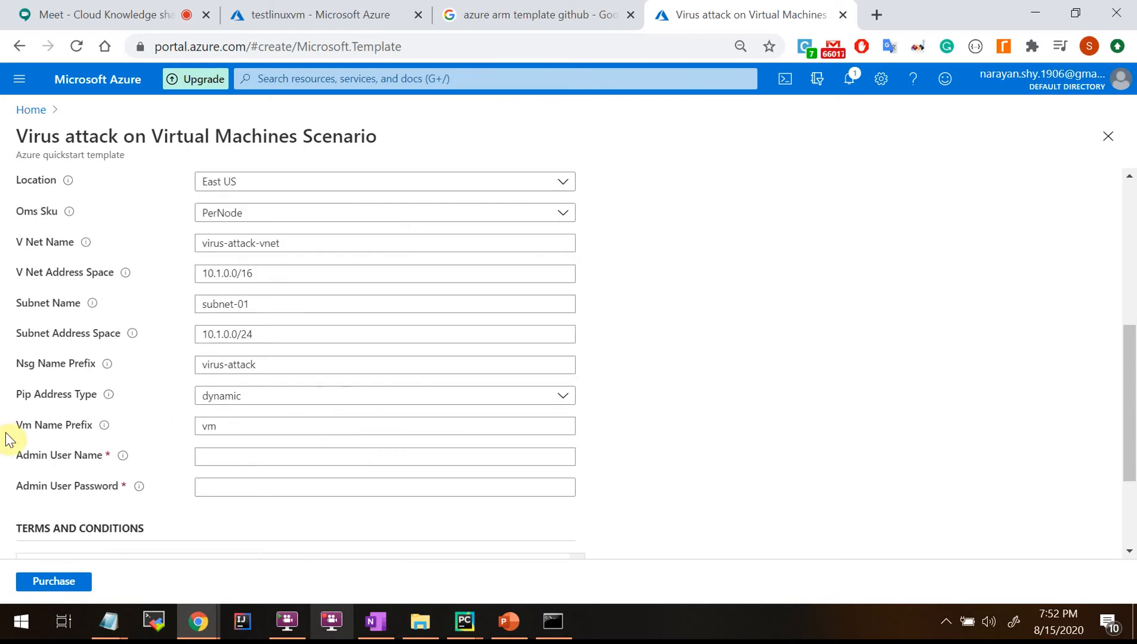
scroll(569, 303, "up", 4)
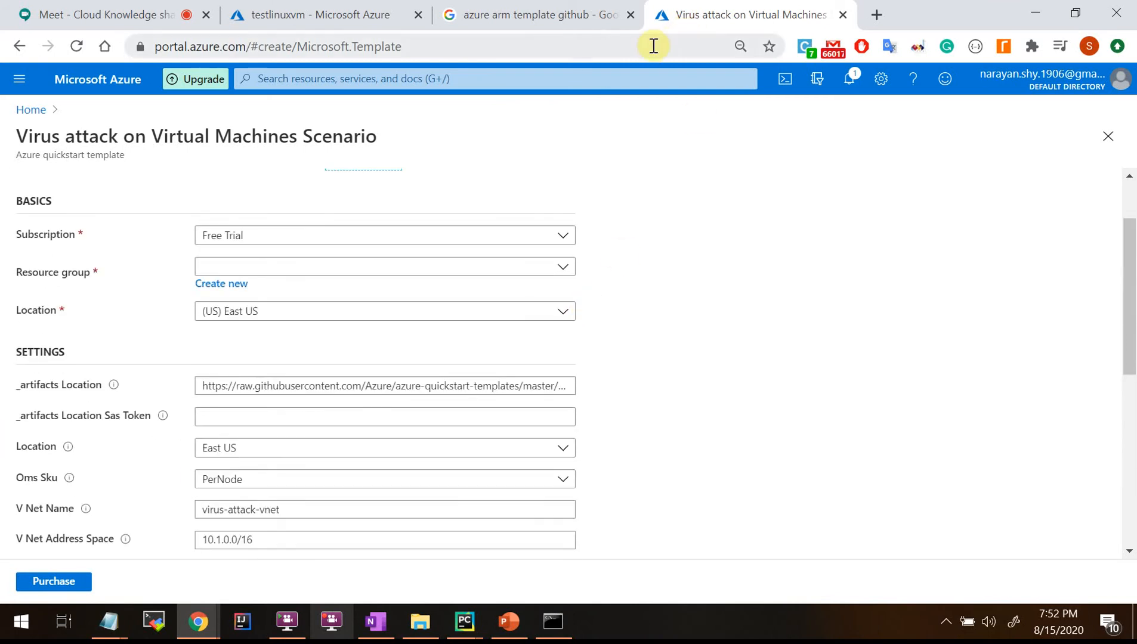
left_click(10, 50)
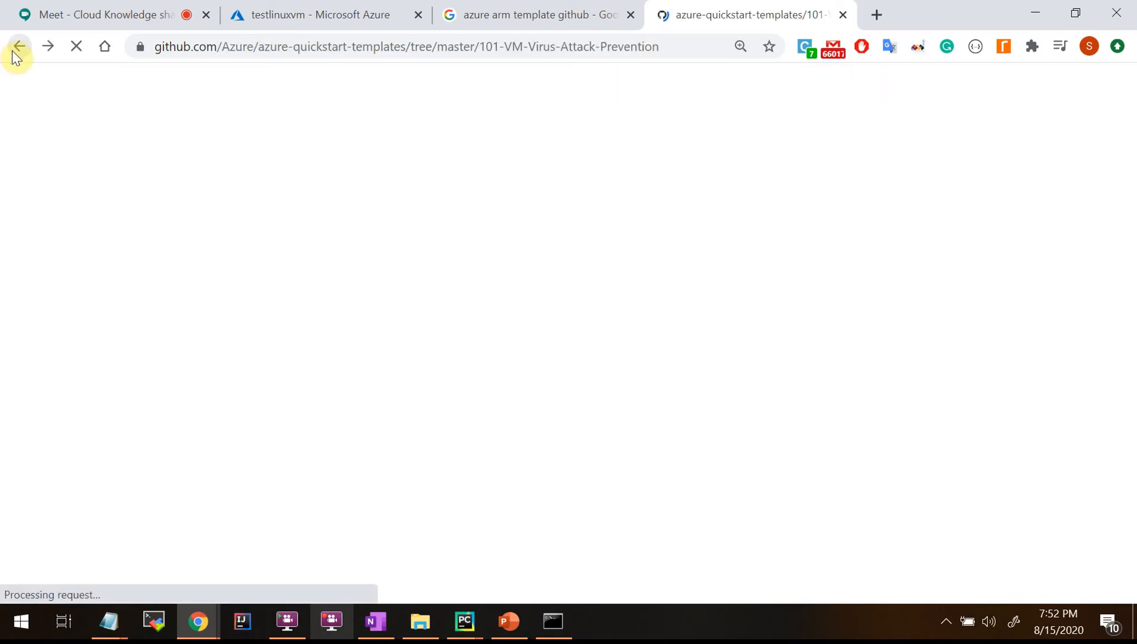
Open the 101-VM-Virus-Attack-Prevention template in the ARMVIZ designer with its Visualize button.
left_click(528, 13)
left_click(756, 12)
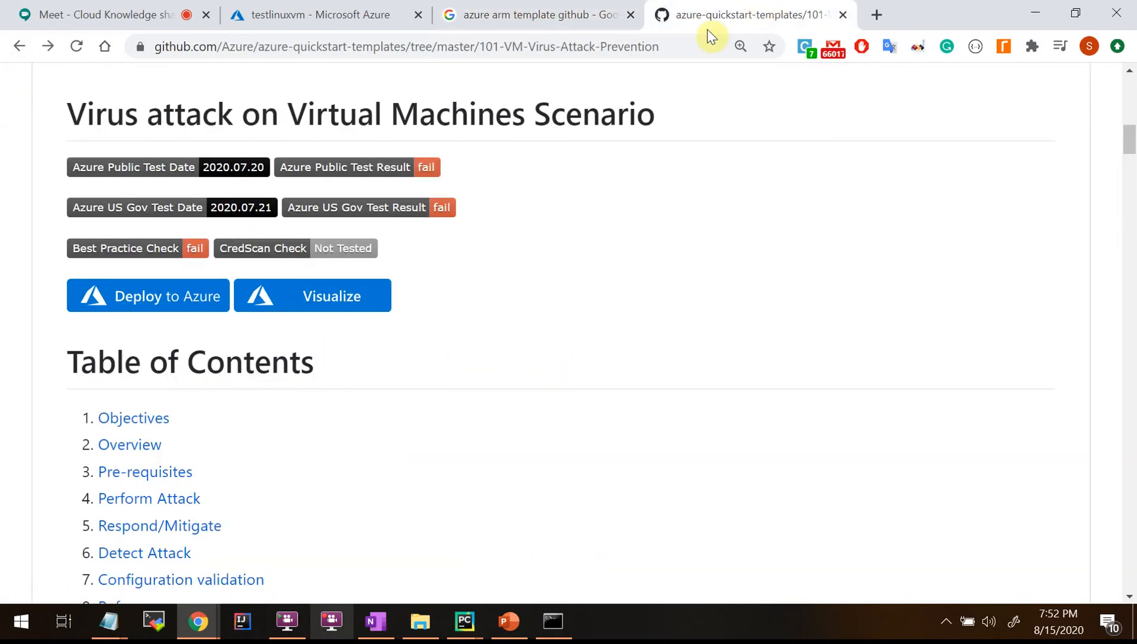
left_click(319, 306)
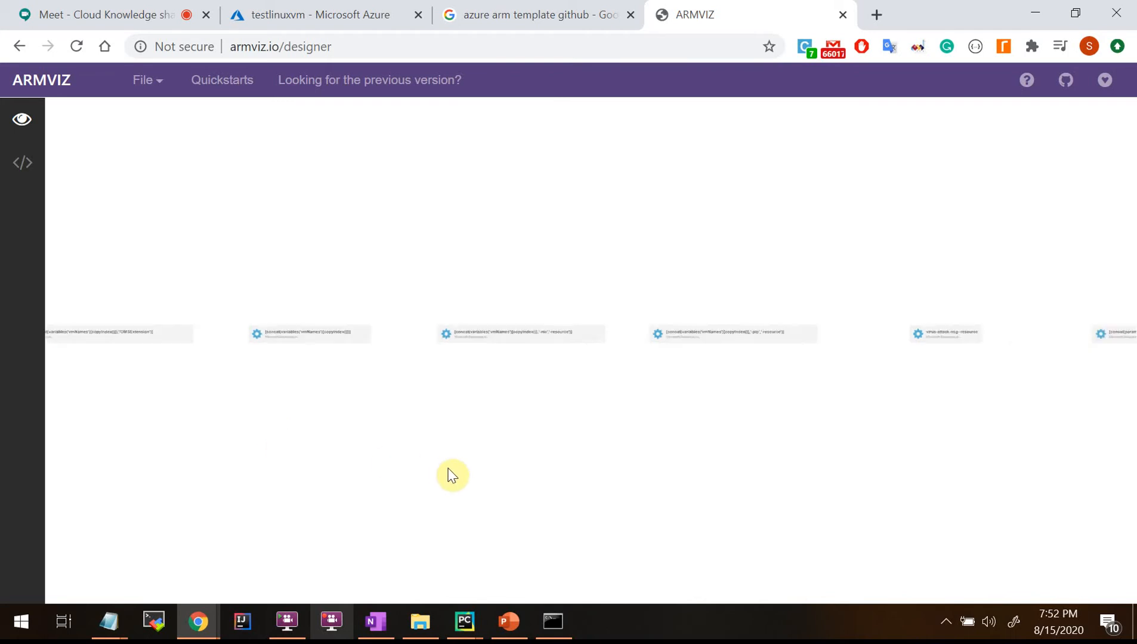
View the template's JSON source in ARMVIZ, dismiss the survey, and return to the resource diagram.
left_click(22, 166)
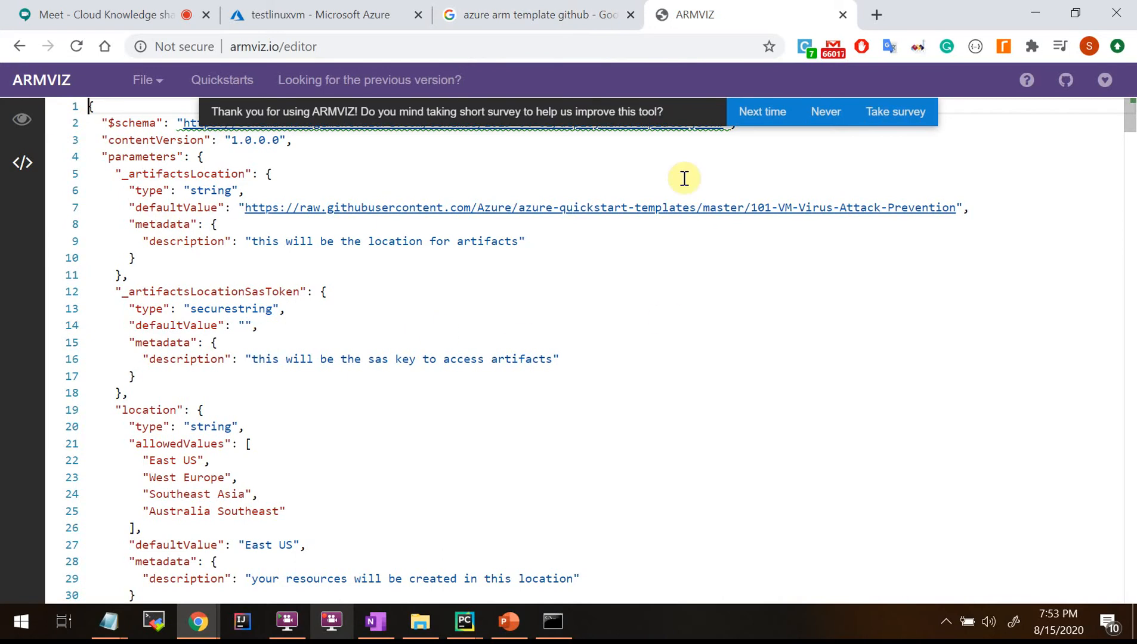
left_click(575, 18)
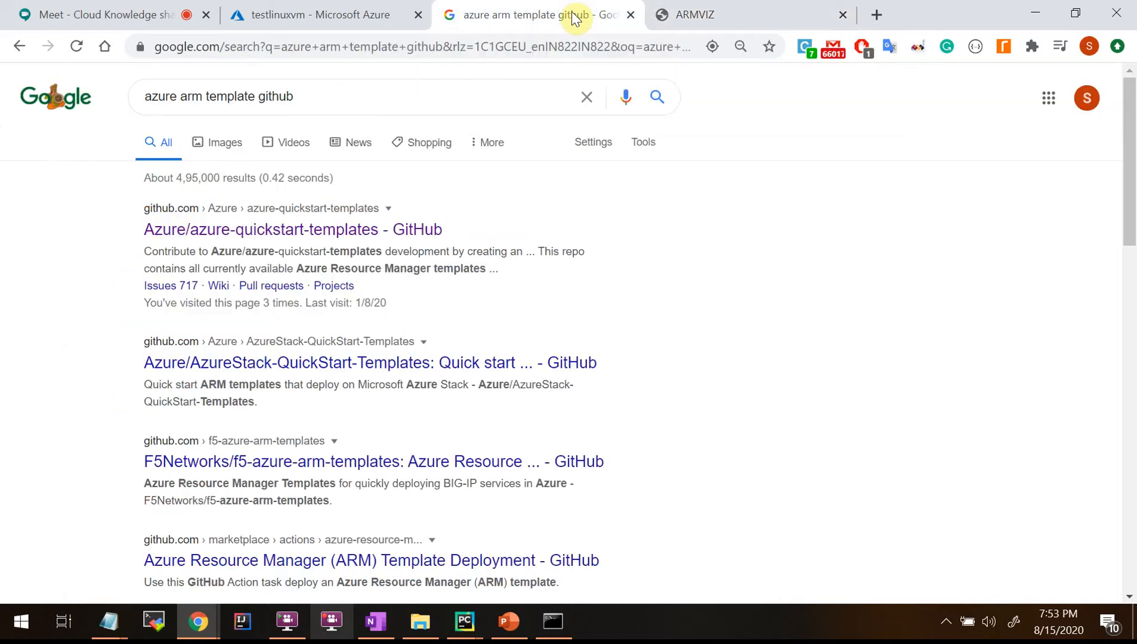
left_click(710, 14)
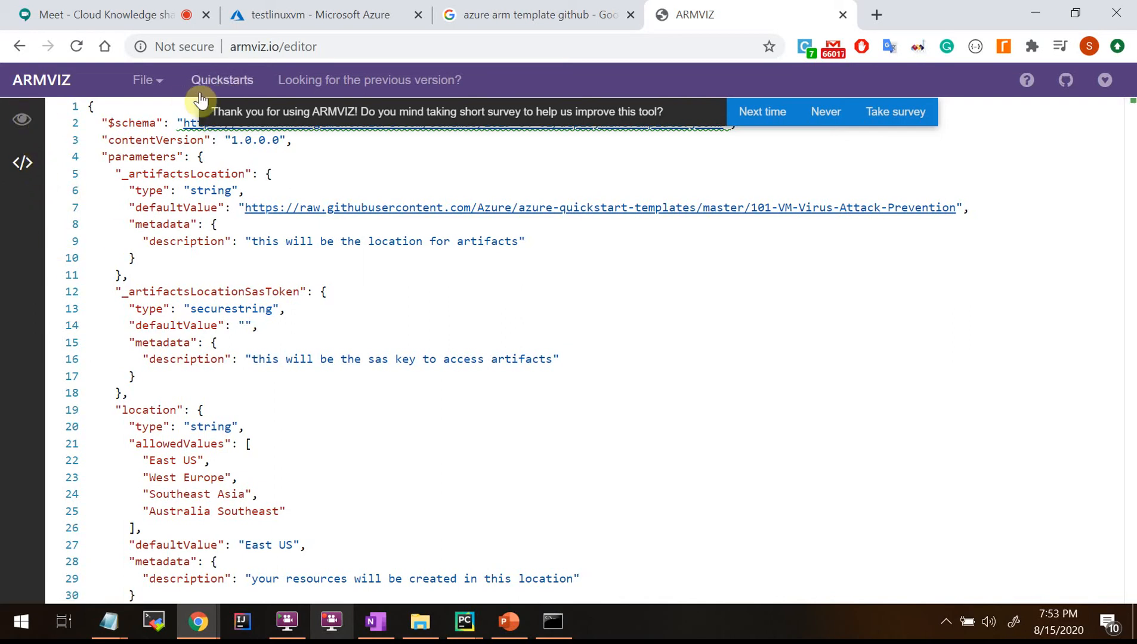
left_click(826, 117)
left_click(22, 120)
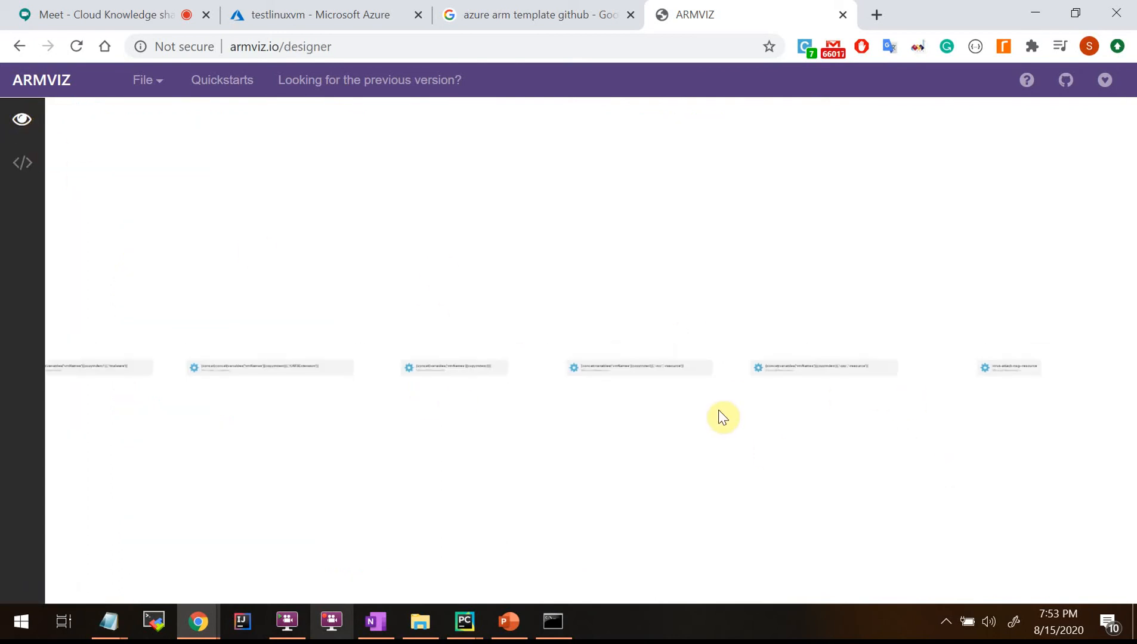
Pan the diagram across the OMSExtension, malware, vmNames, nic, pip, nsg and vnetName nodes.
scroll(719, 415, "up", 5)
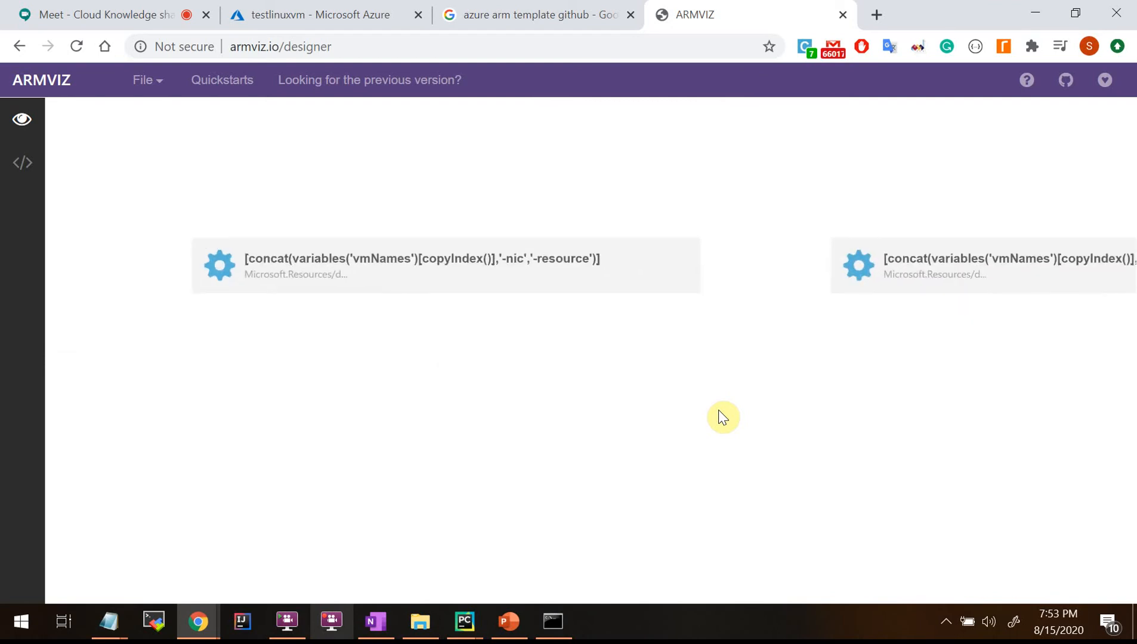
scroll(719, 411, "up", 1)
left_click_drag(261, 409, 1105, 333)
left_click_drag(399, 389, 1124, 436)
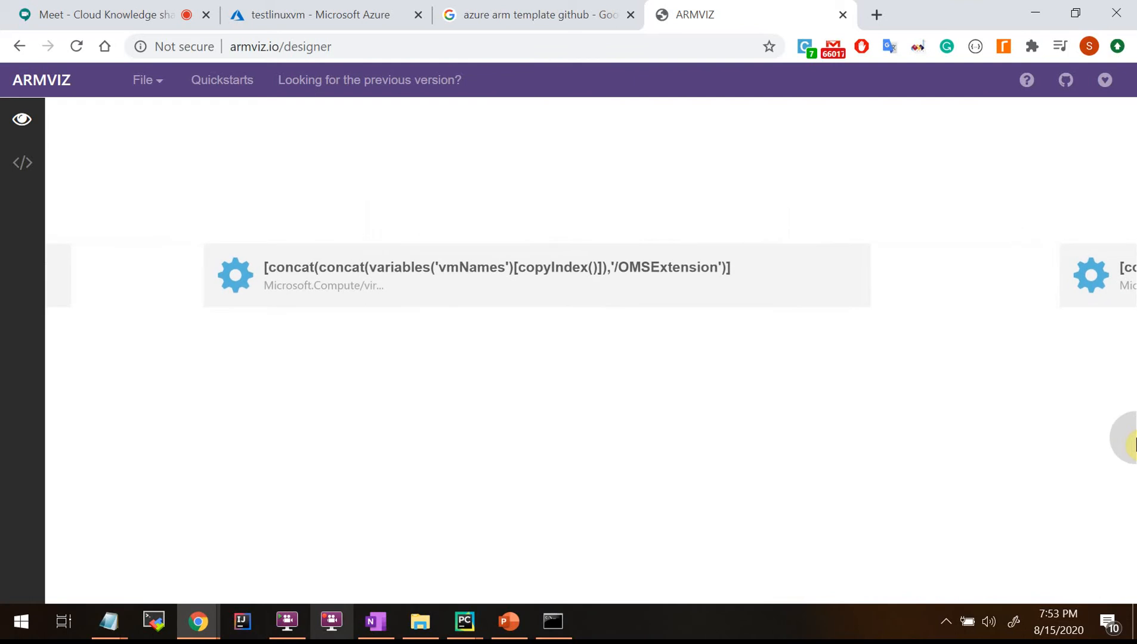
left_click_drag(279, 456, 1124, 436)
left_click_drag(956, 430, 461, 407)
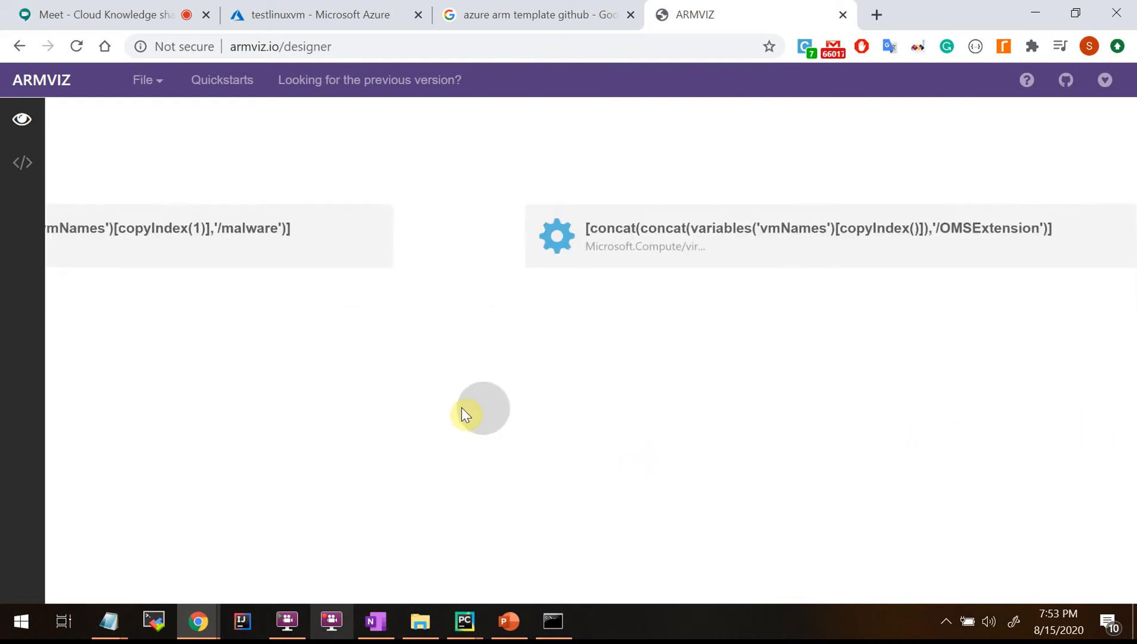
left_click_drag(1067, 407, 461, 406)
left_click_drag(643, 405, 310, 411)
left_click_drag(918, 416, 216, 358)
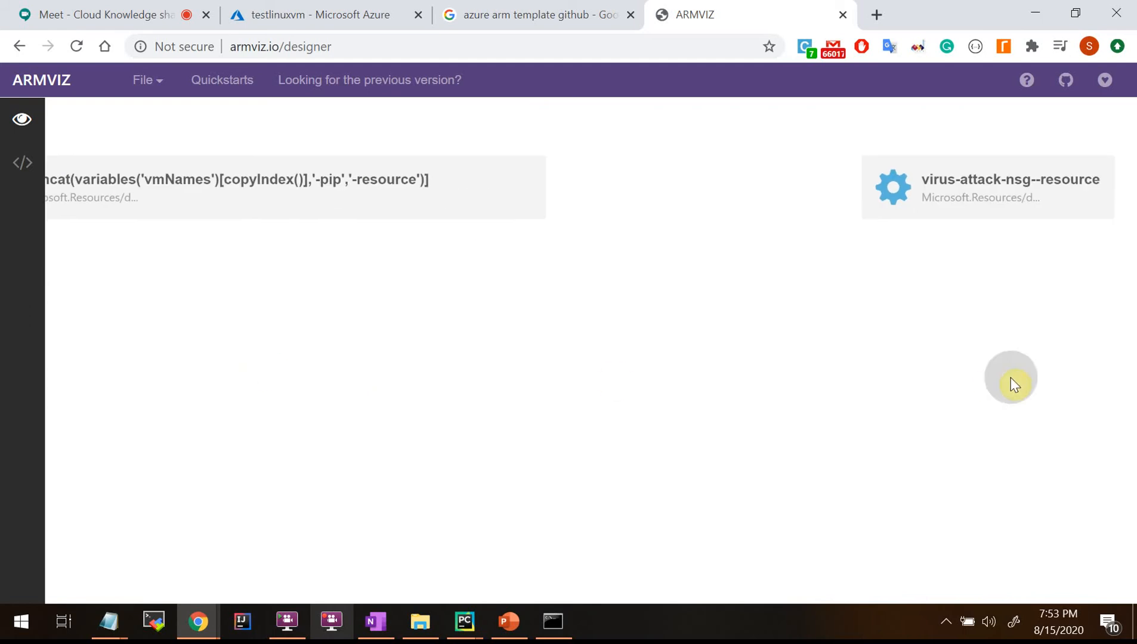
left_click_drag(1009, 383, 233, 363)
left_click_drag(824, 367, 149, 358)
Pan back past deploy-oms to the pip and nic nodes, then zoom out so all nodes fit in one row.
left_click_drag(936, 365, 193, 355)
left_click_drag(695, 368, 1119, 373)
left_click_drag(179, 346, 676, 373)
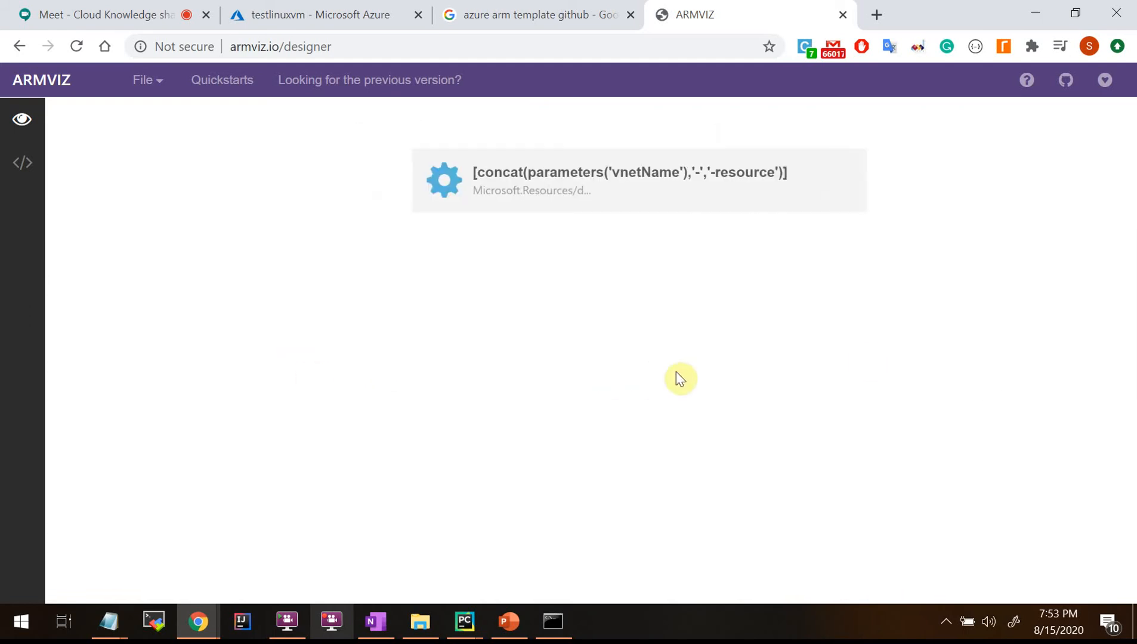
left_click_drag(220, 412, 890, 388)
left_click_drag(332, 315, 882, 306)
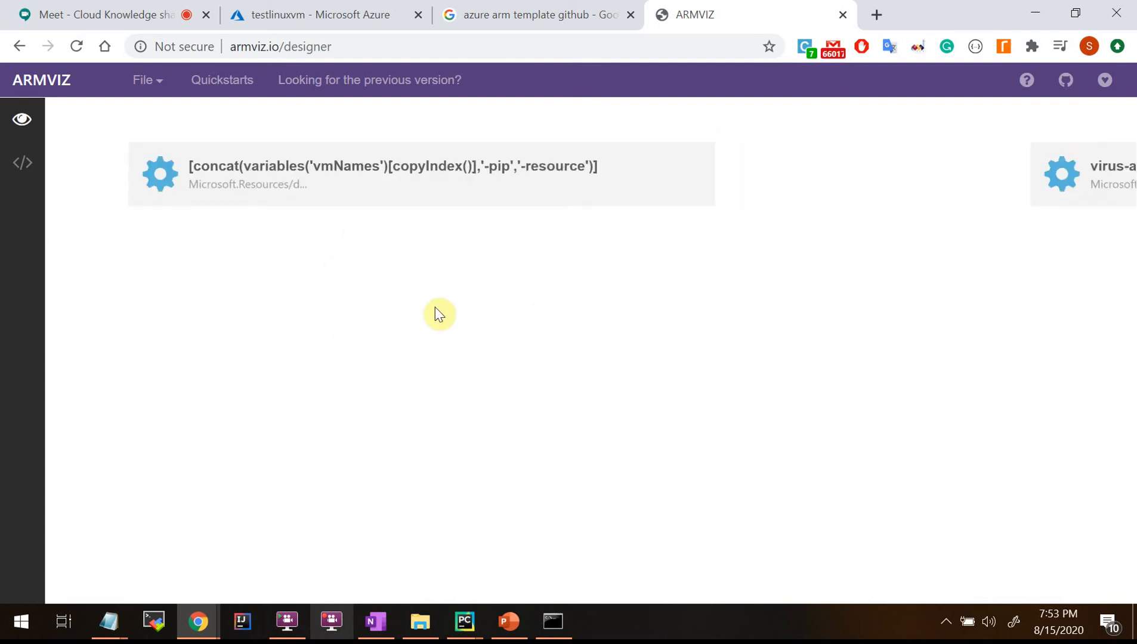
left_click_drag(438, 313, 859, 405)
scroll(731, 420, "down", 6)
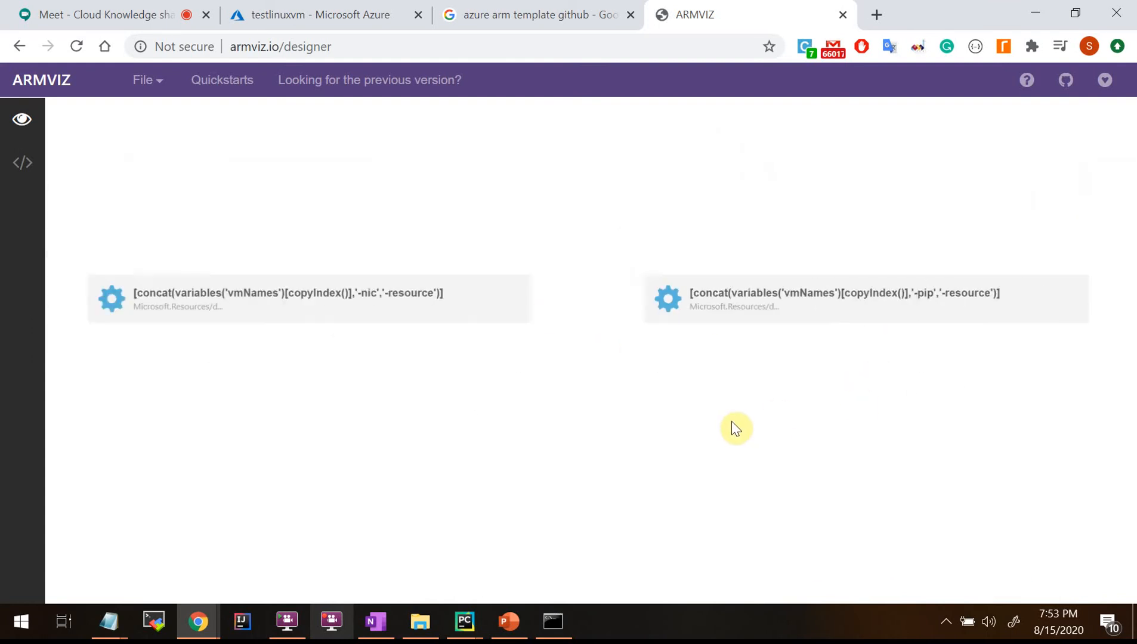
scroll(732, 421, "down", 1)
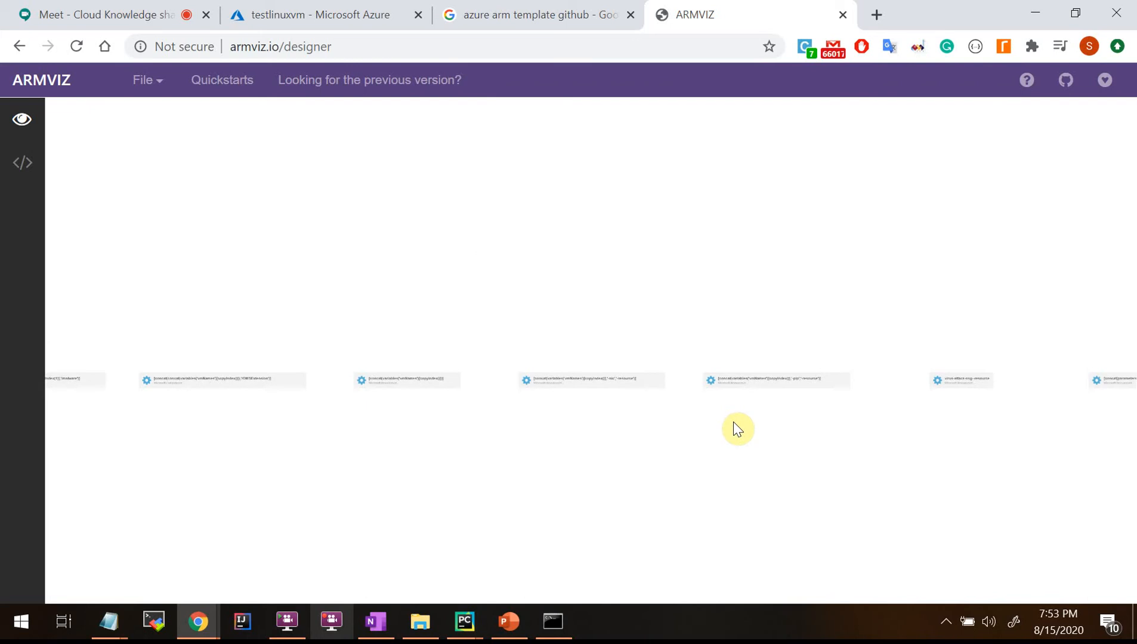
left_click_drag(502, 375, 579, 226)
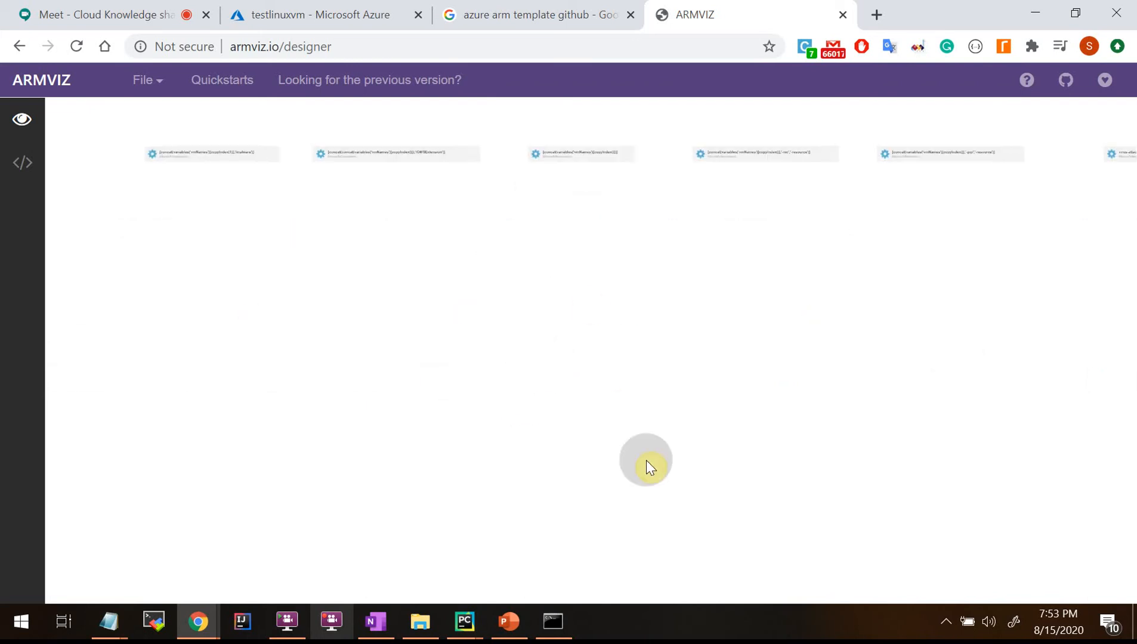
left_click_drag(644, 465, 627, 420)
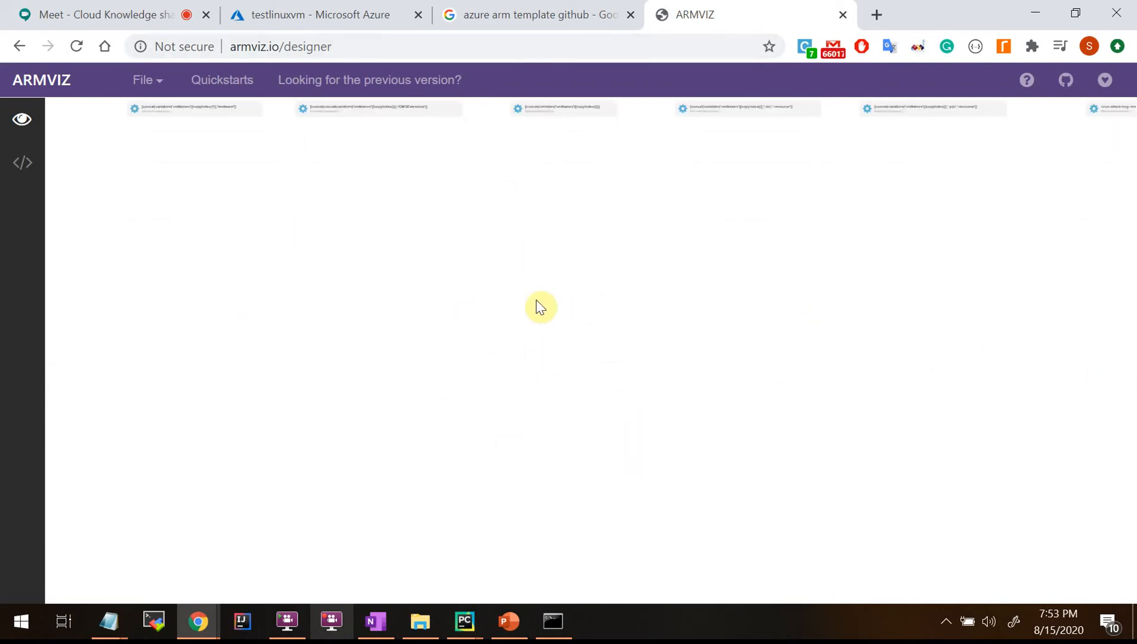
left_click_drag(588, 270, 601, 457)
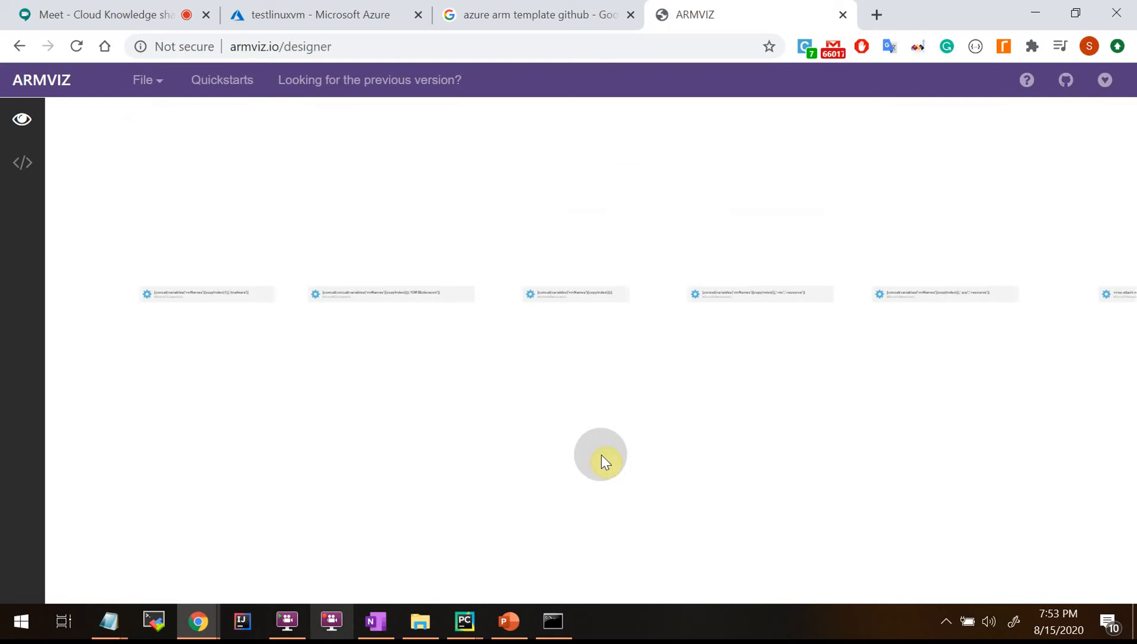
left_click(505, 14)
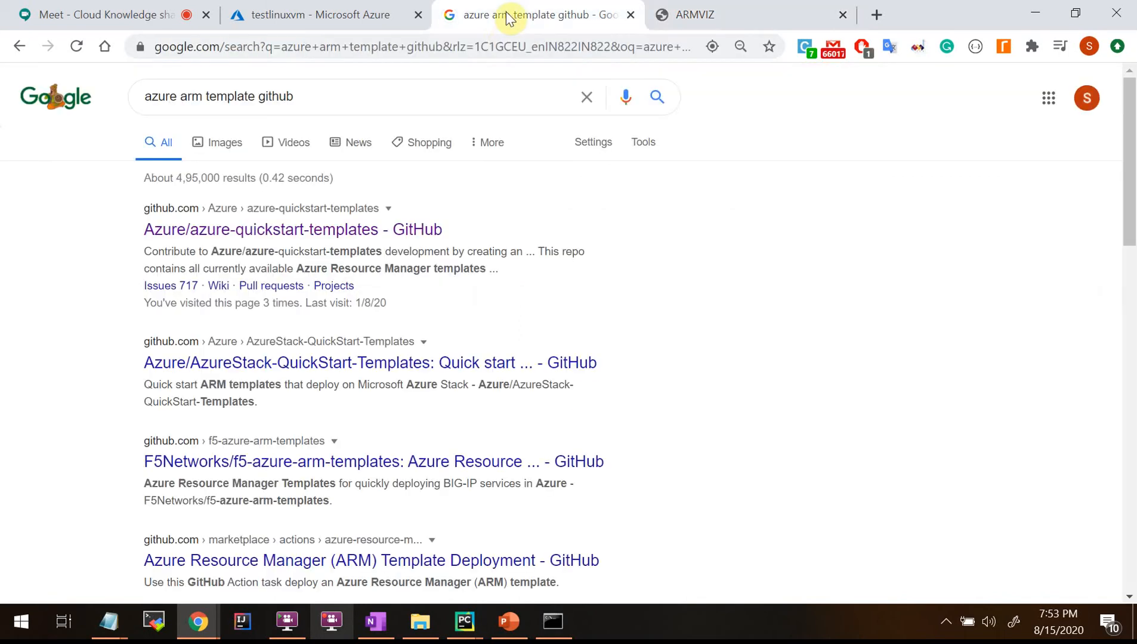
Open the azure-quickstart-templates repository from the Google results in a new tab and scroll its folders.
right_click(242, 238)
left_click(293, 246)
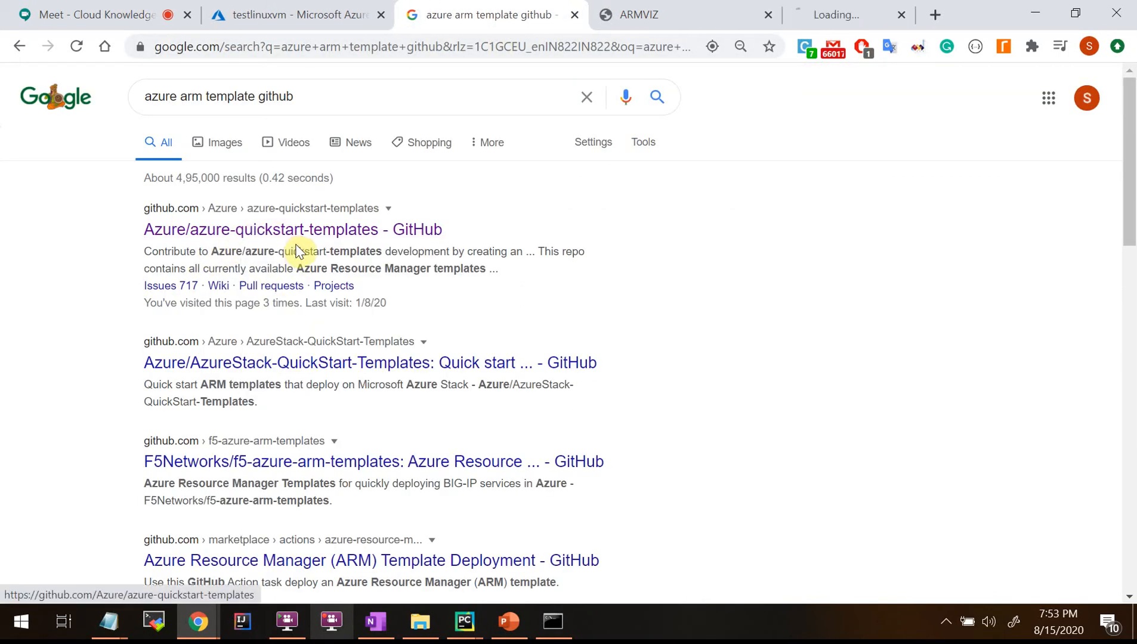
left_click(812, 15)
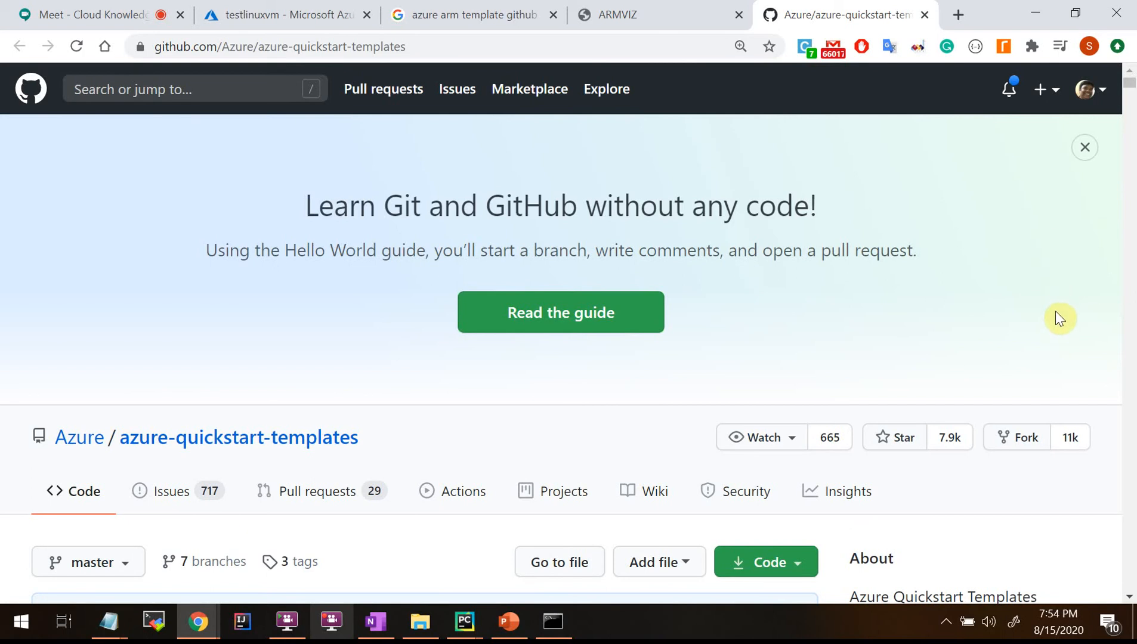
scroll(1056, 310, "down", 5)
scroll(209, 439, "down", 5)
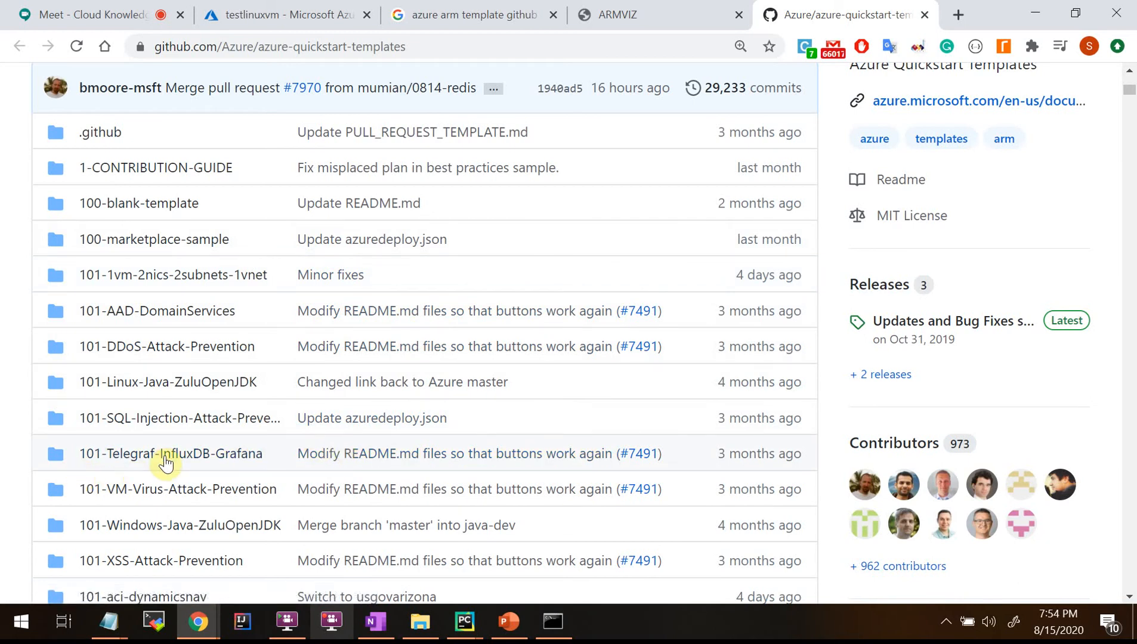
scroll(168, 462, "down", 3)
scroll(167, 462, "down", 7)
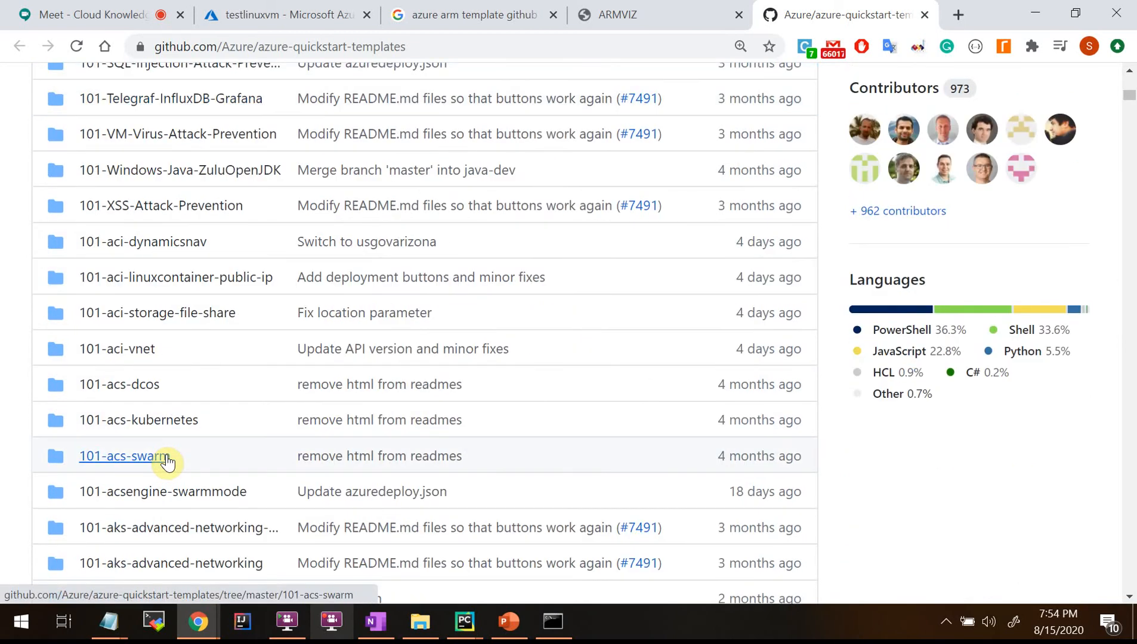
scroll(168, 462, "down", 8)
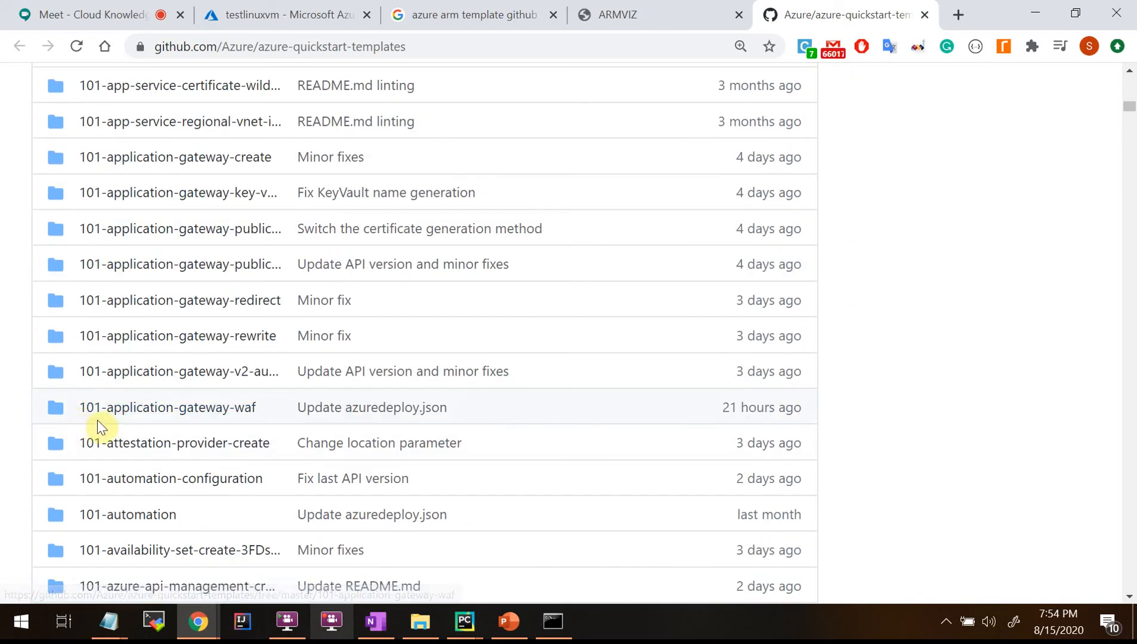
scroll(228, 497, "down", 9)
scroll(229, 500, "down", 20)
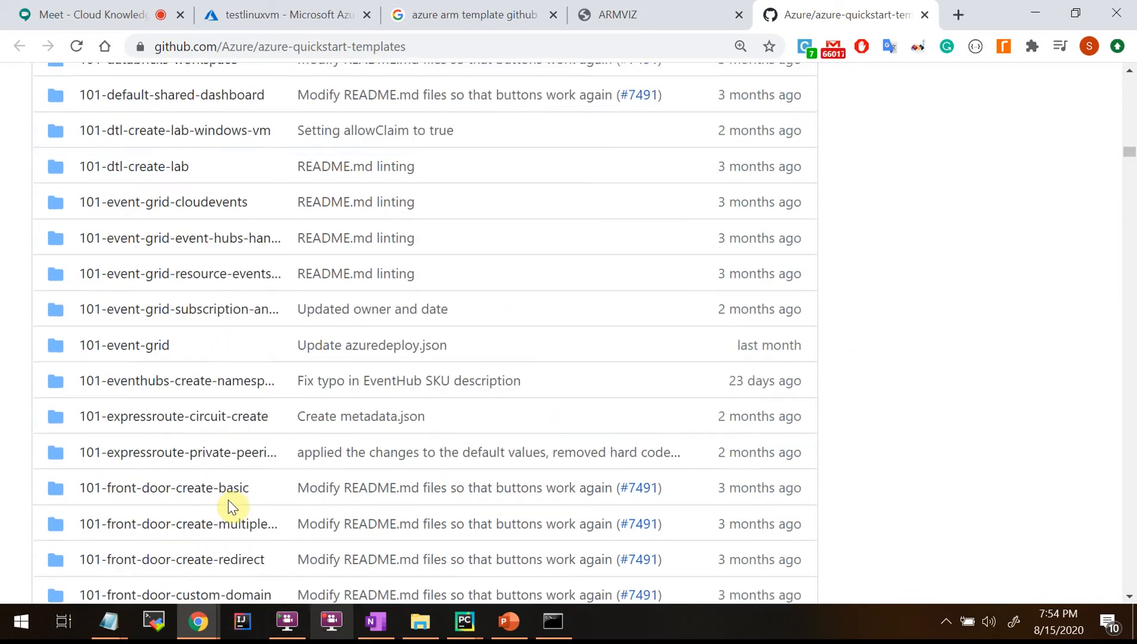
scroll(228, 509, "down", 20)
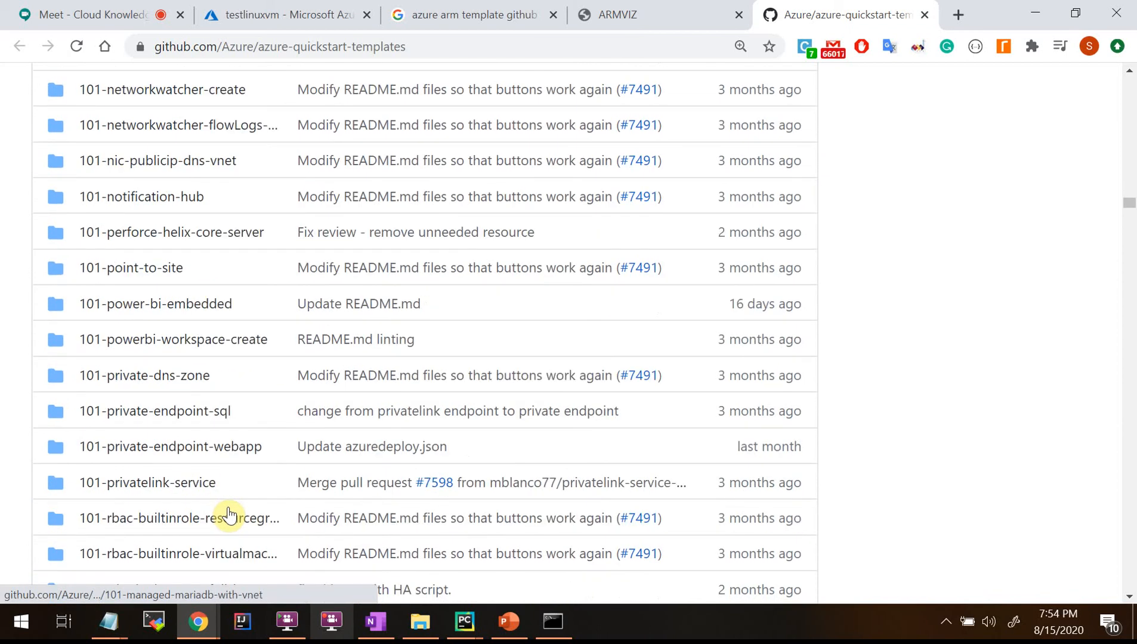
Drag the scrollbar to folders like 101-servicebus-queue, 101-signalr and 101-sql-database.
left_click_drag(1128, 232, 1130, 360)
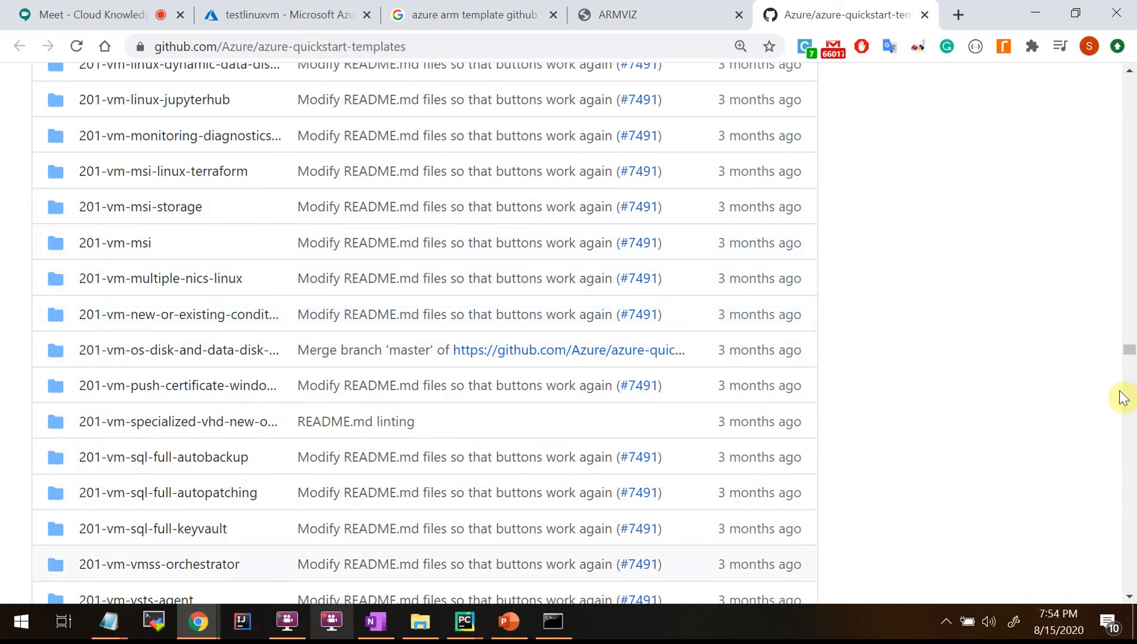
left_click_drag(1131, 354, 1131, 404)
left_click_drag(1131, 471, 1131, 235)
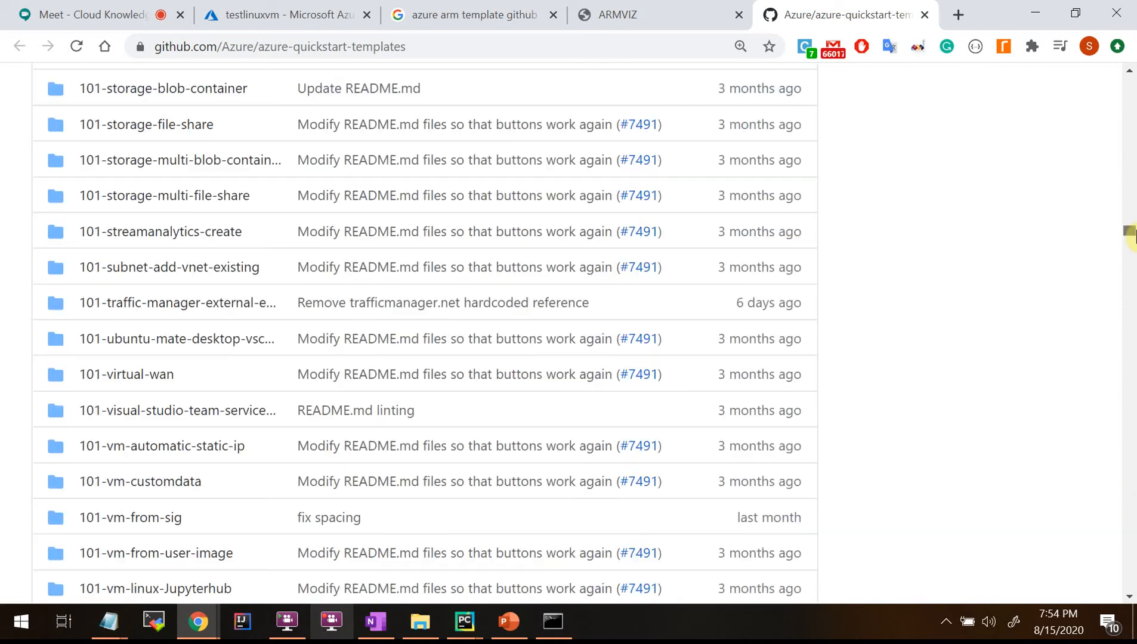
left_click(452, 17)
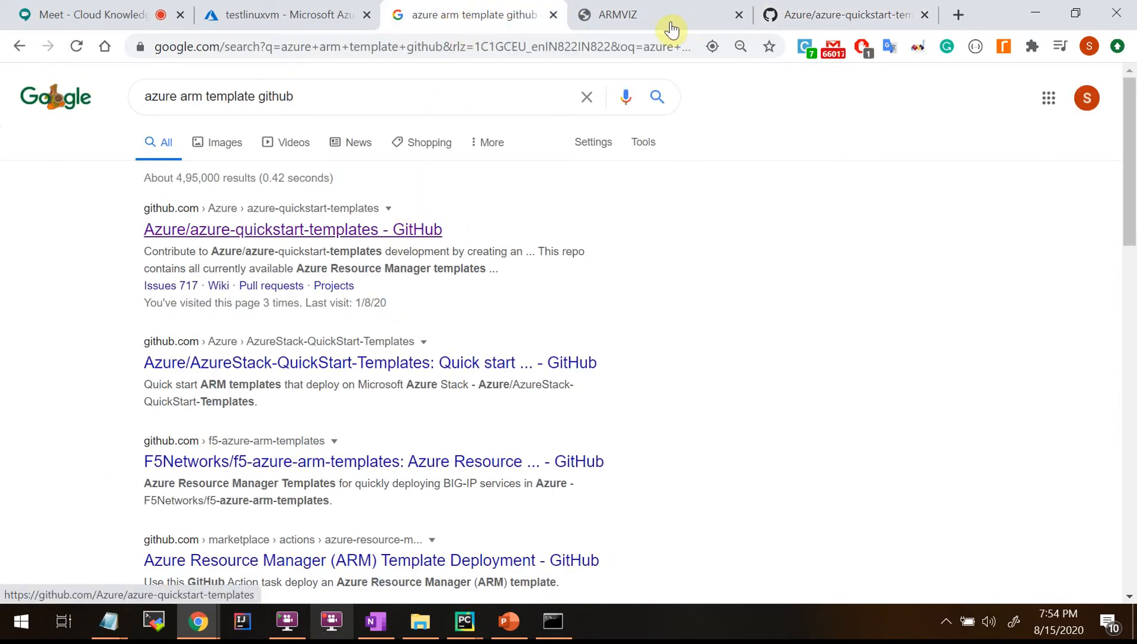
left_click(797, 11)
Open the 101-servicebus-queue folder and its azuredeploy.json file.
scroll(219, 235, "up", 10)
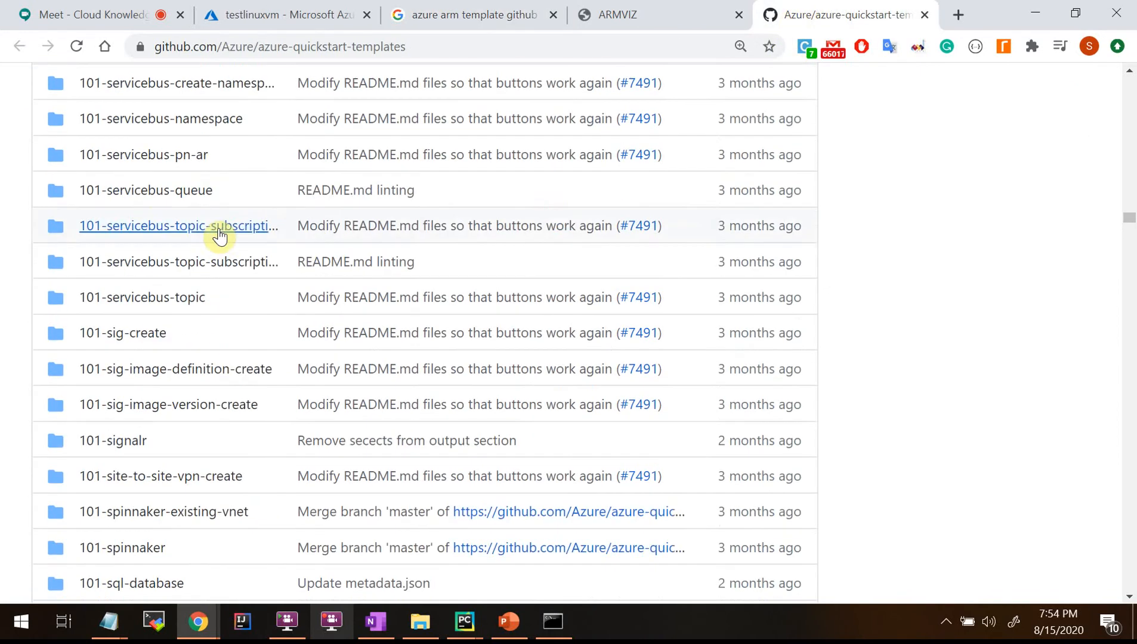
left_click(161, 191)
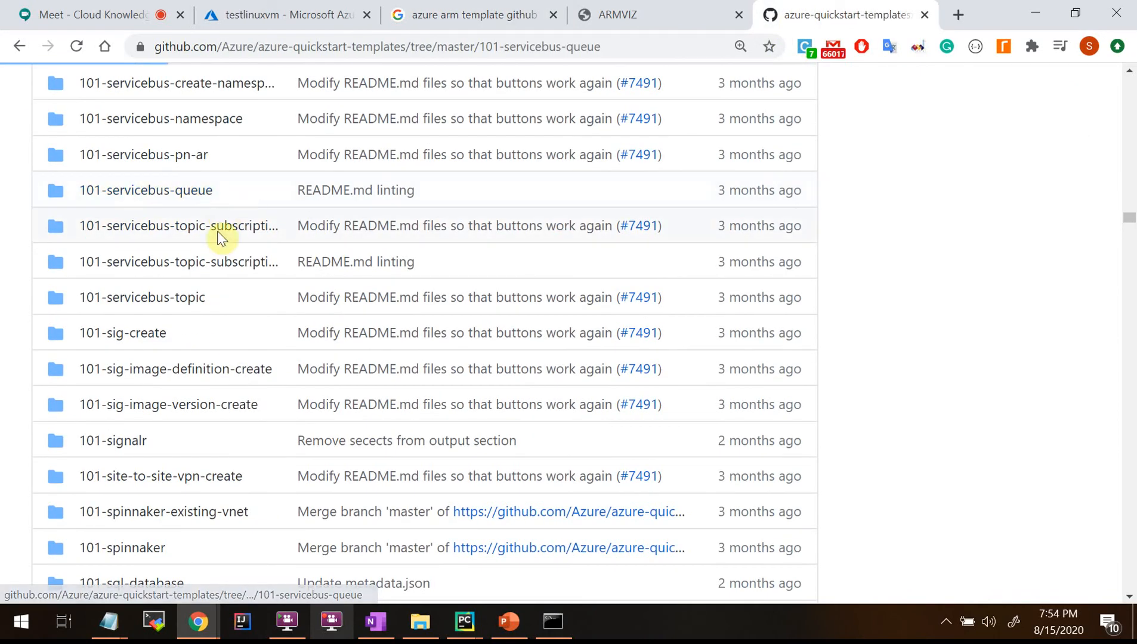
scroll(218, 236, "down", 9)
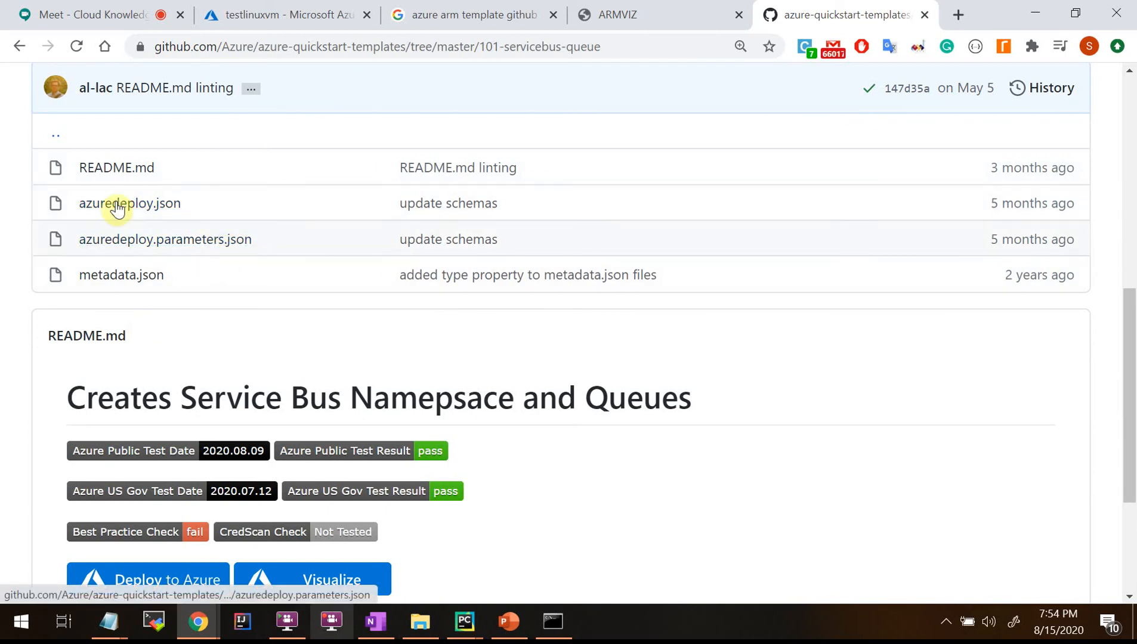
scroll(503, 434, "down", 4)
scroll(503, 434, "up", 9)
scroll(344, 479, "down", 3)
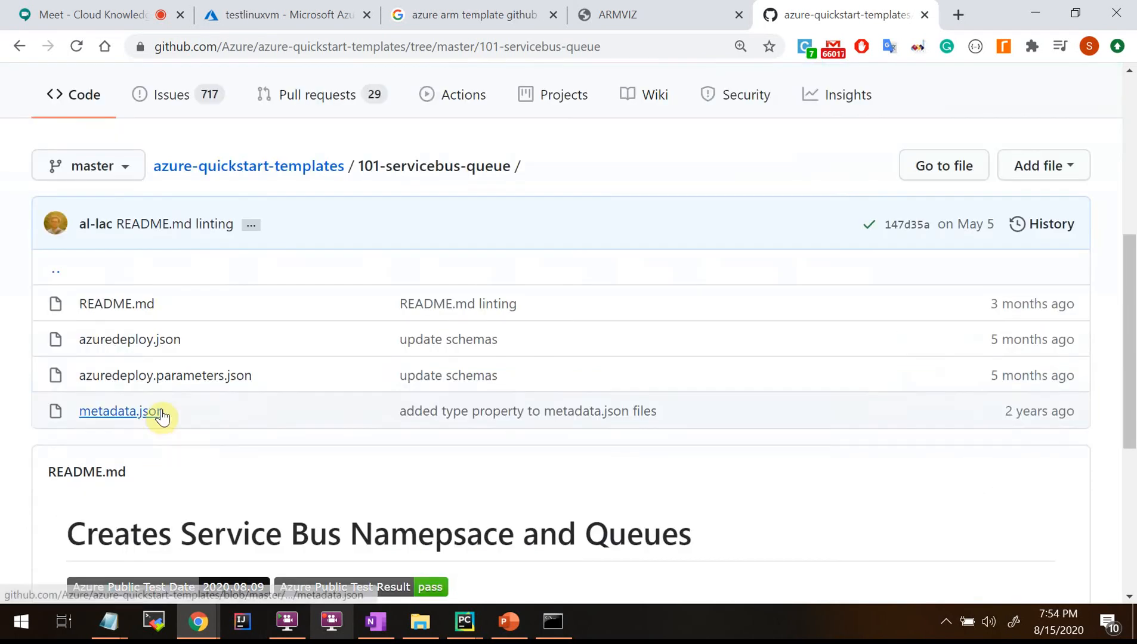
left_click(146, 346)
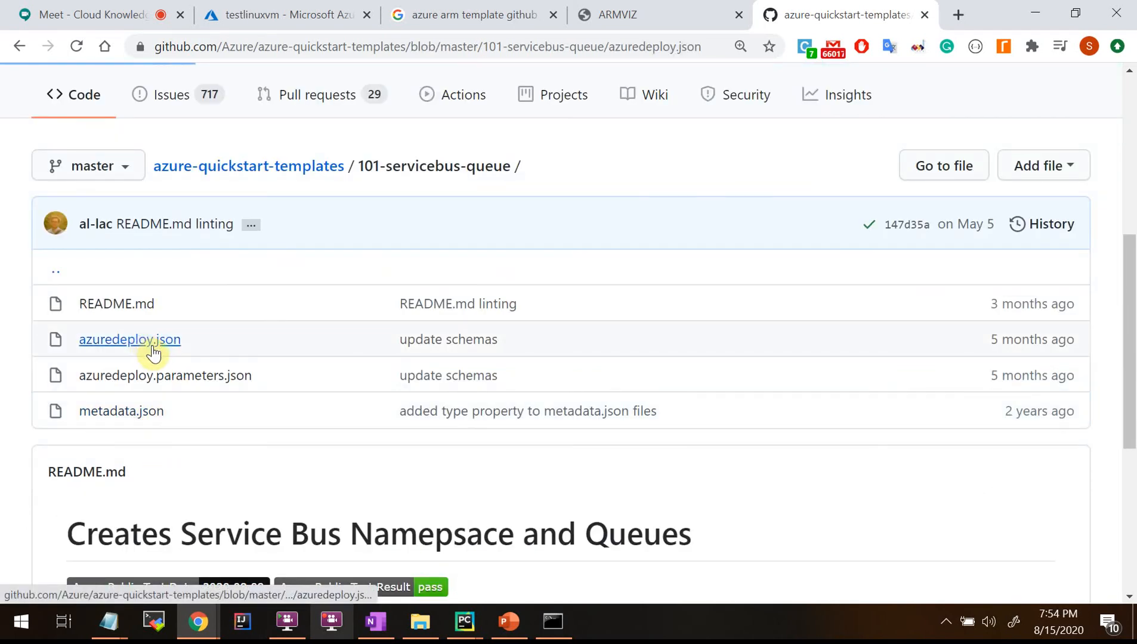
scroll(621, 423, "down", 10)
scroll(252, 451, "down", 9)
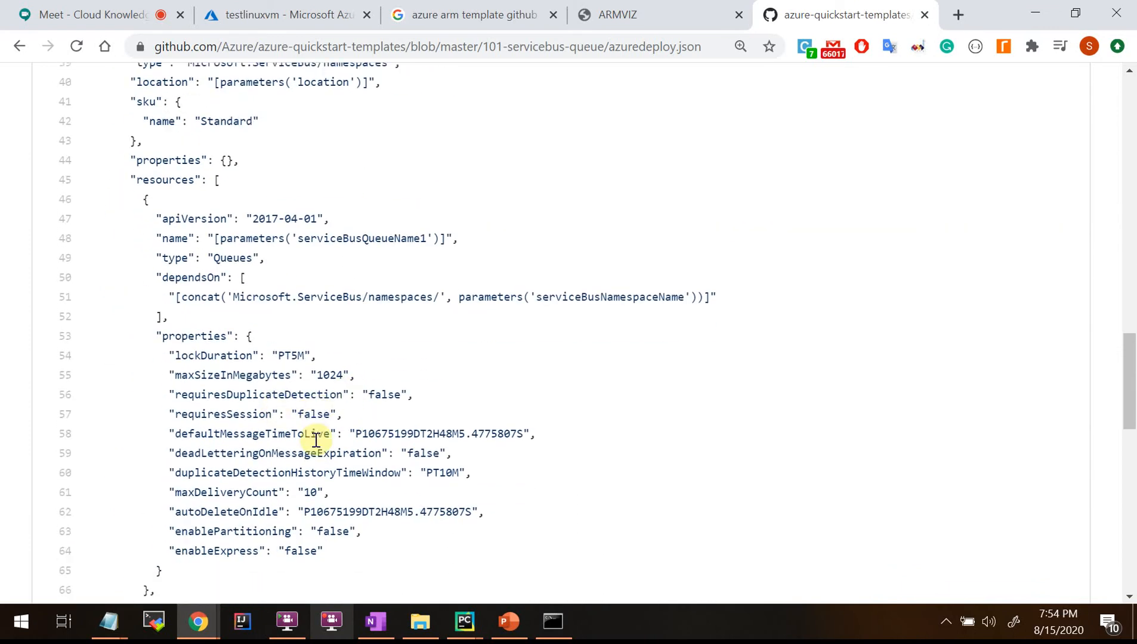
scroll(316, 440, "down", 11)
scroll(316, 444, "up", 12)
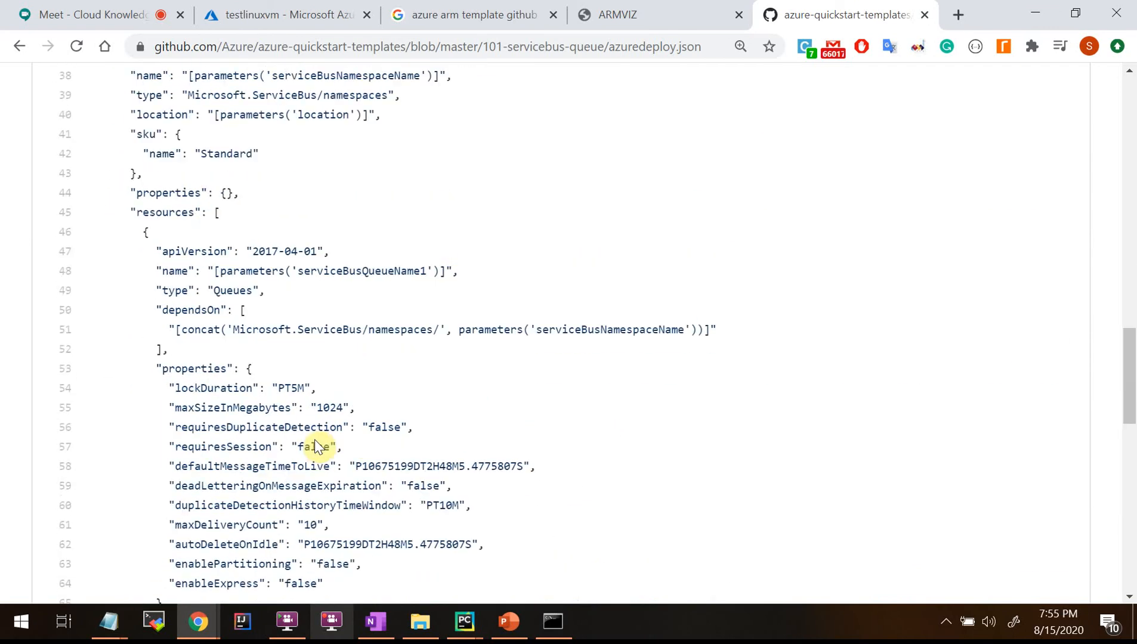
scroll(316, 446, "up", 19)
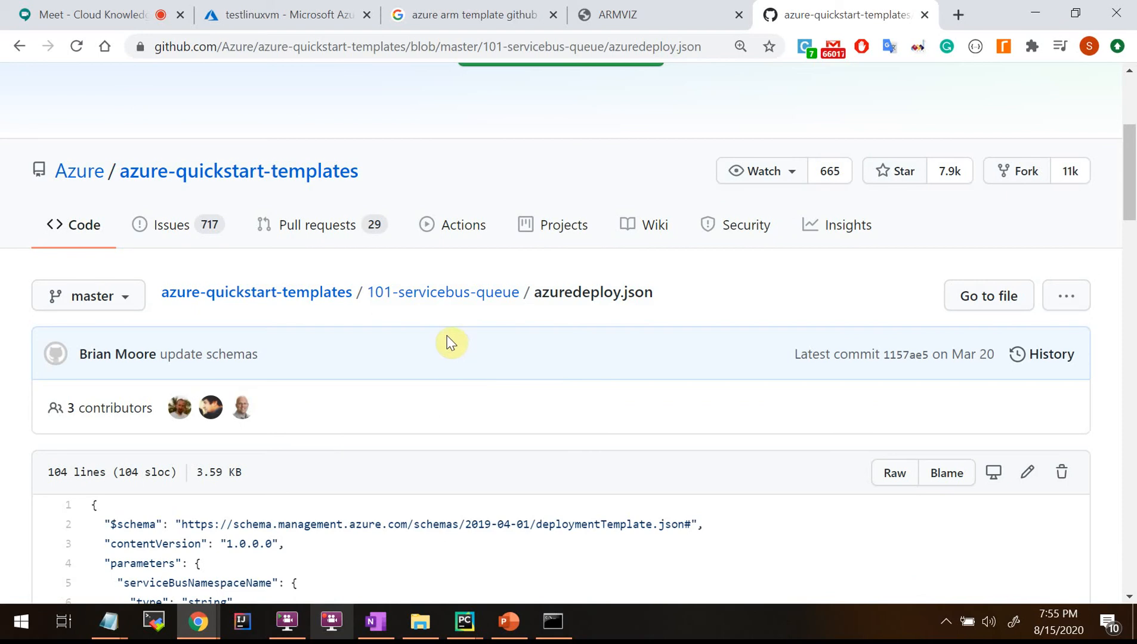
scroll(441, 352, "down", 6)
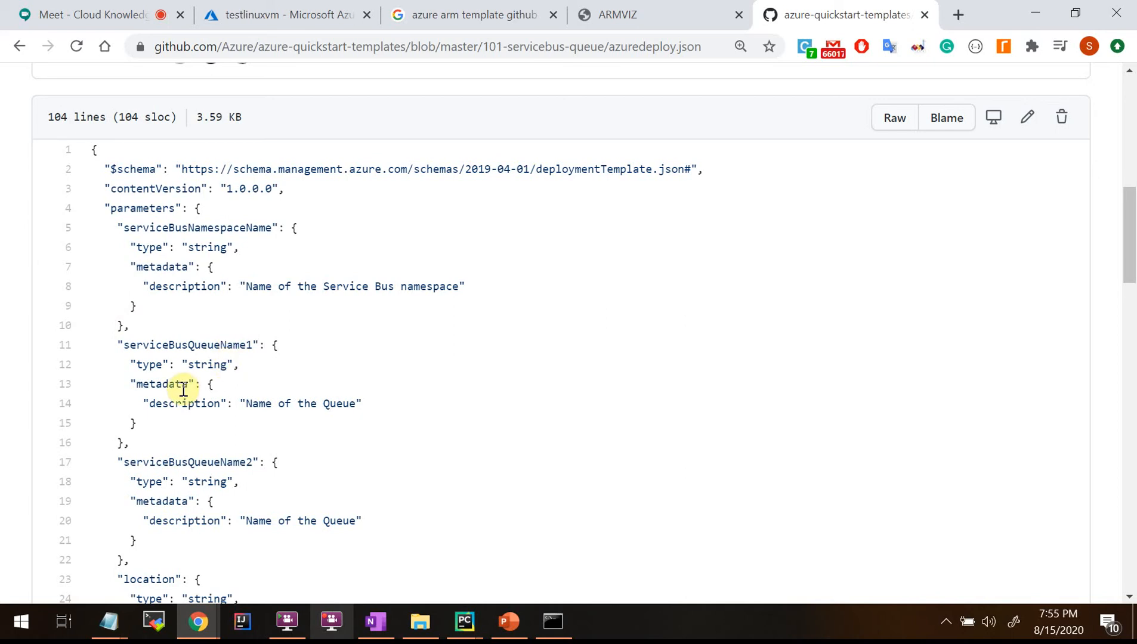
scroll(237, 403, "down", 3)
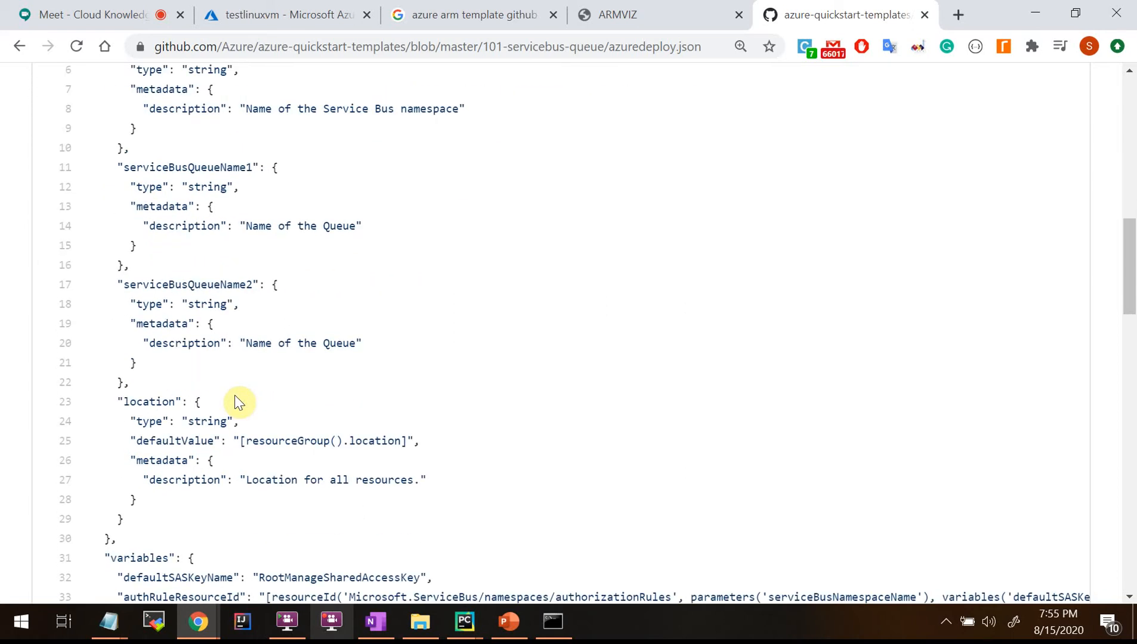
scroll(237, 404, "up", 3)
Highlight the template's parameters section on line 4 and the variables section below it.
left_click_drag(105, 170, 245, 170)
left_click_drag(103, 189, 241, 189)
left_click_drag(91, 208, 316, 217)
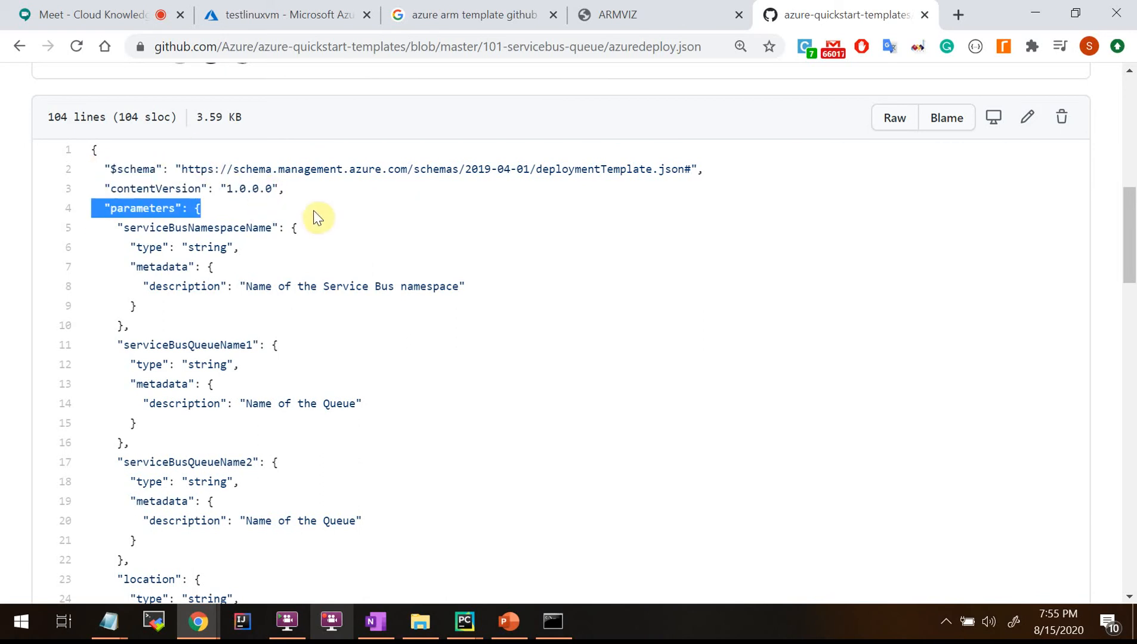
scroll(285, 464, "down", 5)
left_click_drag(99, 468, 304, 471)
scroll(145, 452, "down", 4)
Highlight the resources section on line 35, then the outputs section on line 94.
left_click_drag(102, 281, 315, 281)
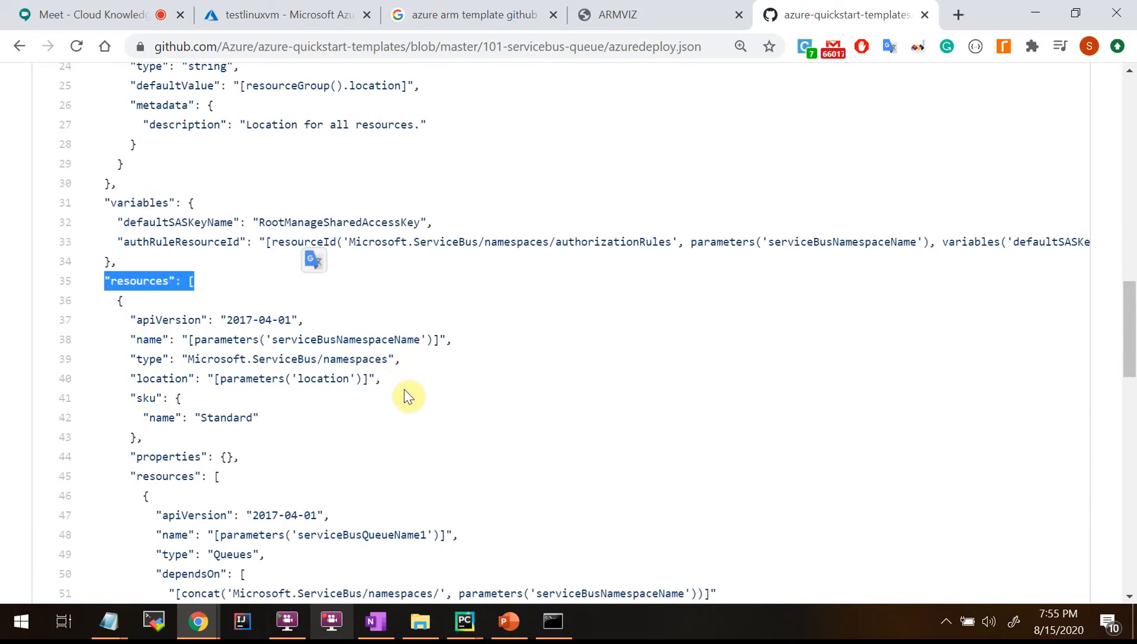
scroll(407, 399, "down", 6)
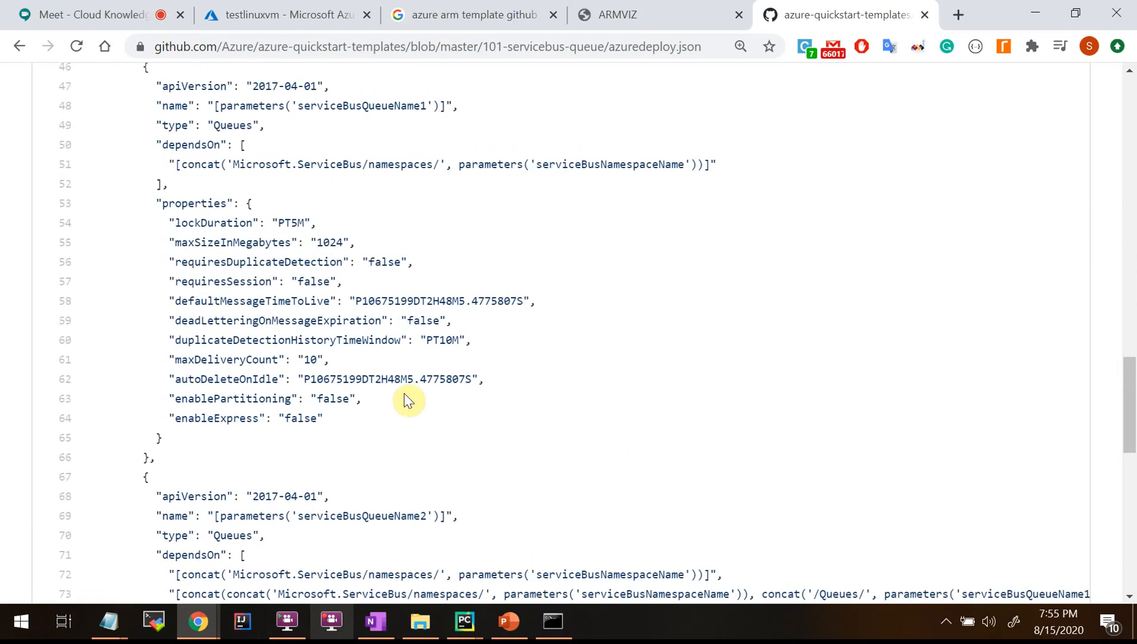
scroll(405, 399, "up", 6)
left_click(112, 293)
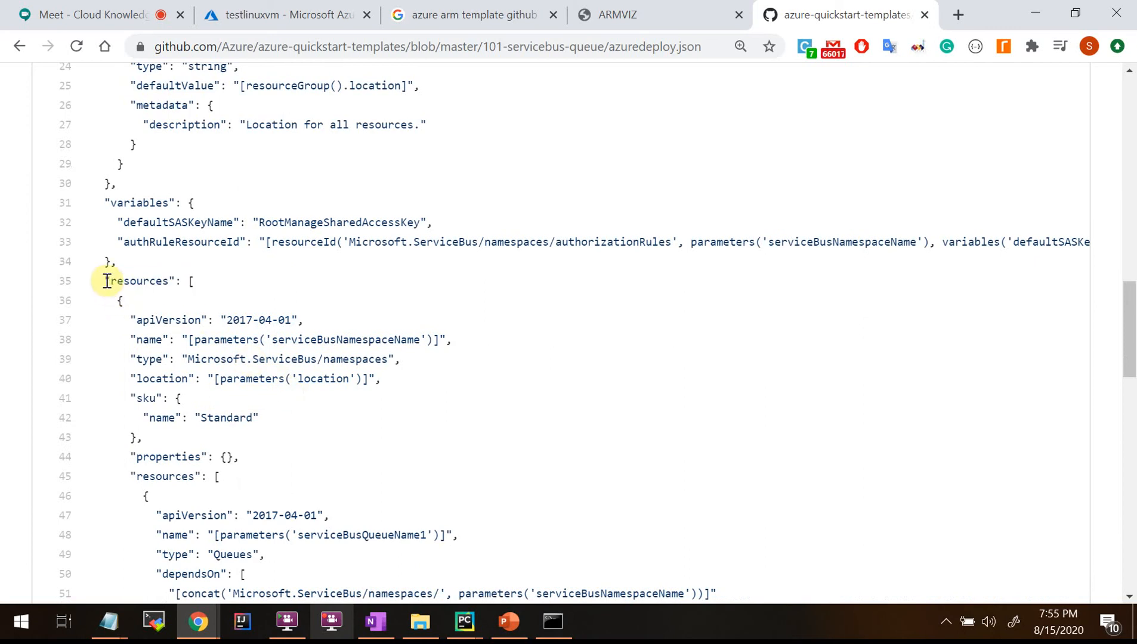
left_click_drag(106, 281, 269, 289)
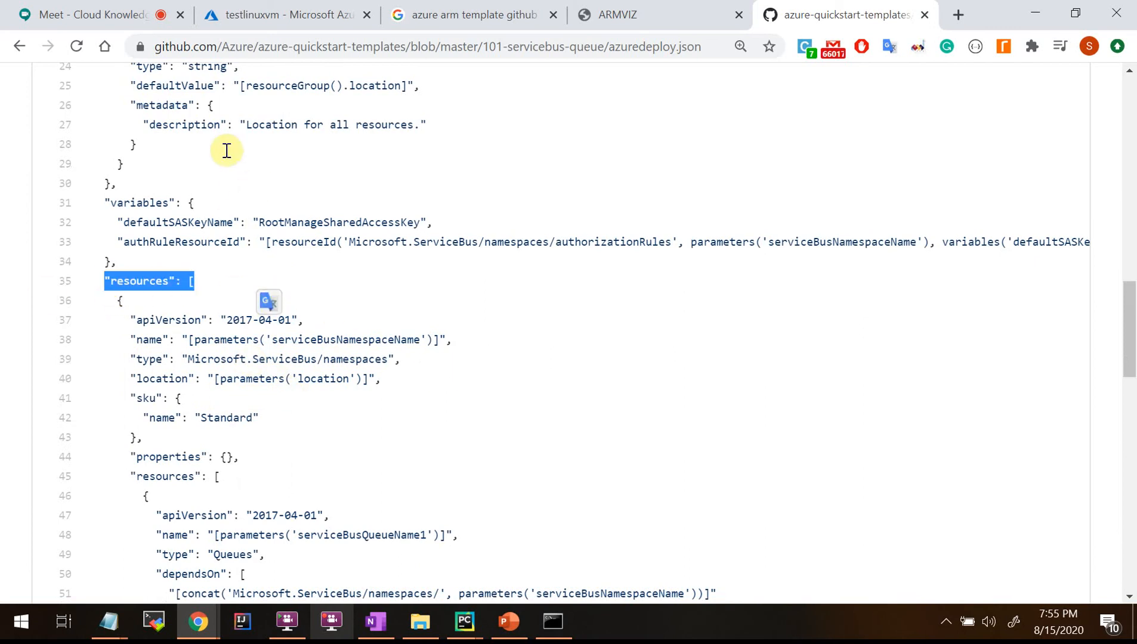
scroll(700, 373, "up", 3)
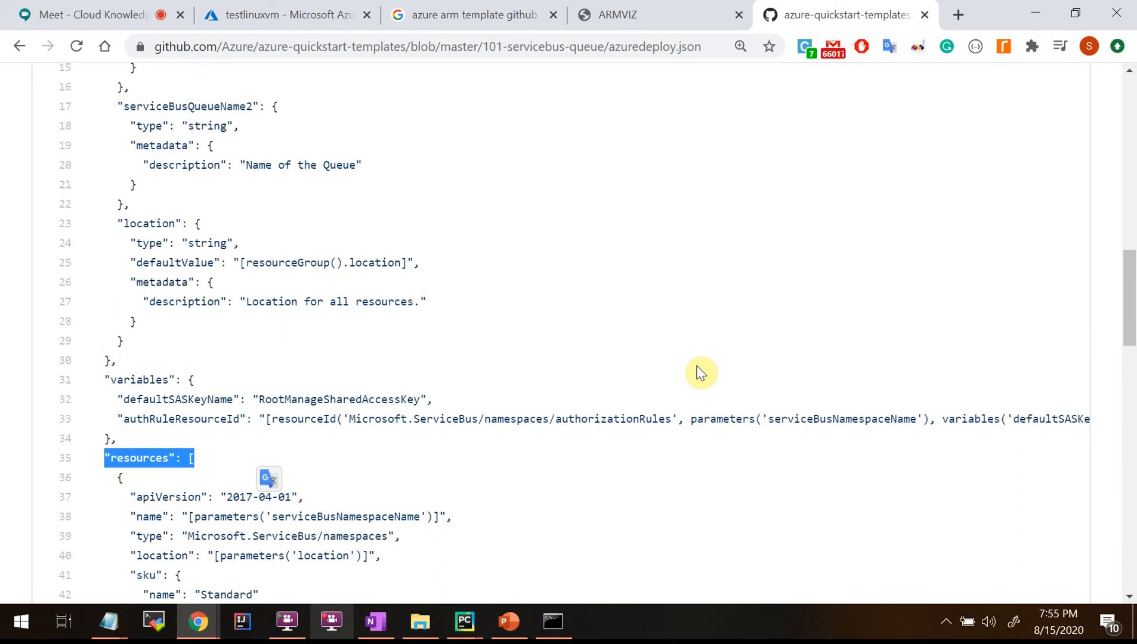
scroll(701, 372, "down", 14)
scroll(701, 373, "down", 3)
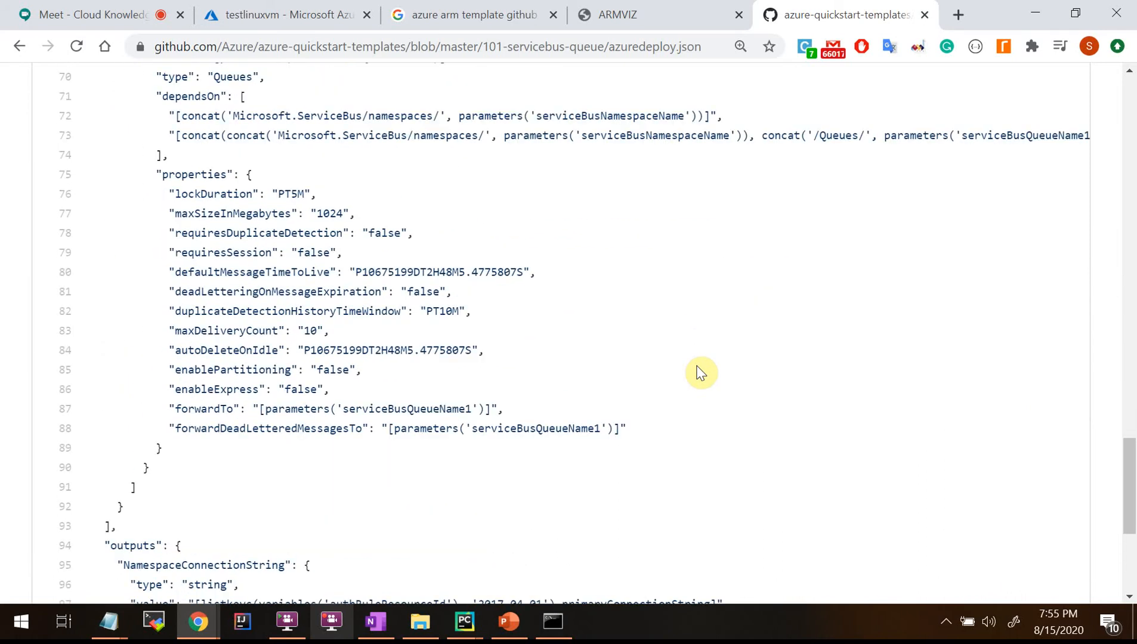
scroll(701, 372, "down", 3)
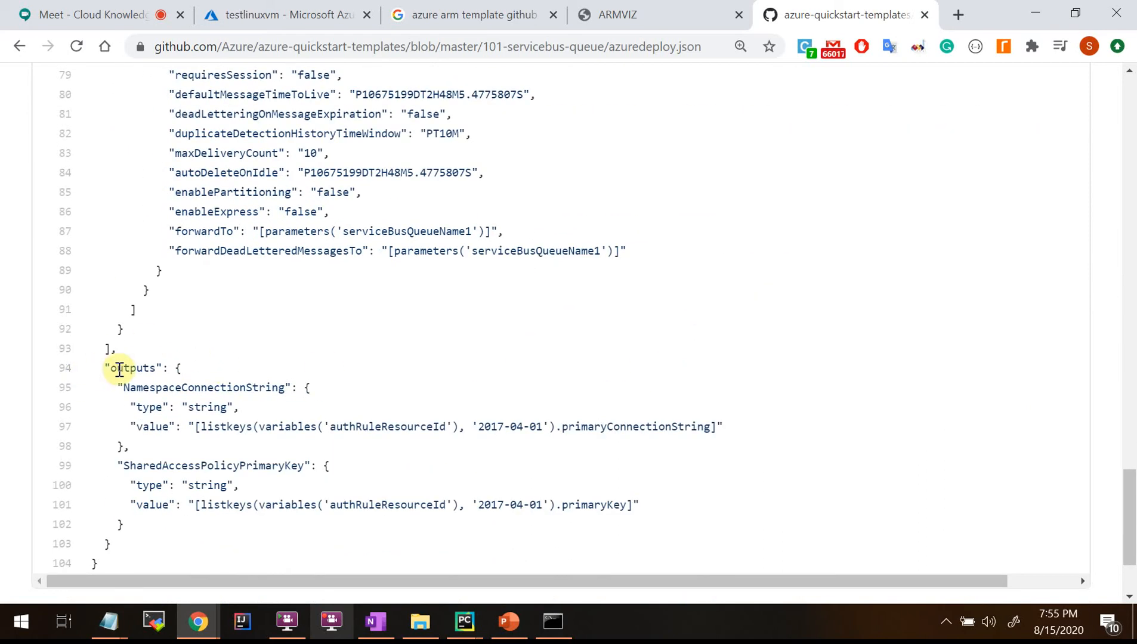
left_click_drag(101, 369, 272, 374)
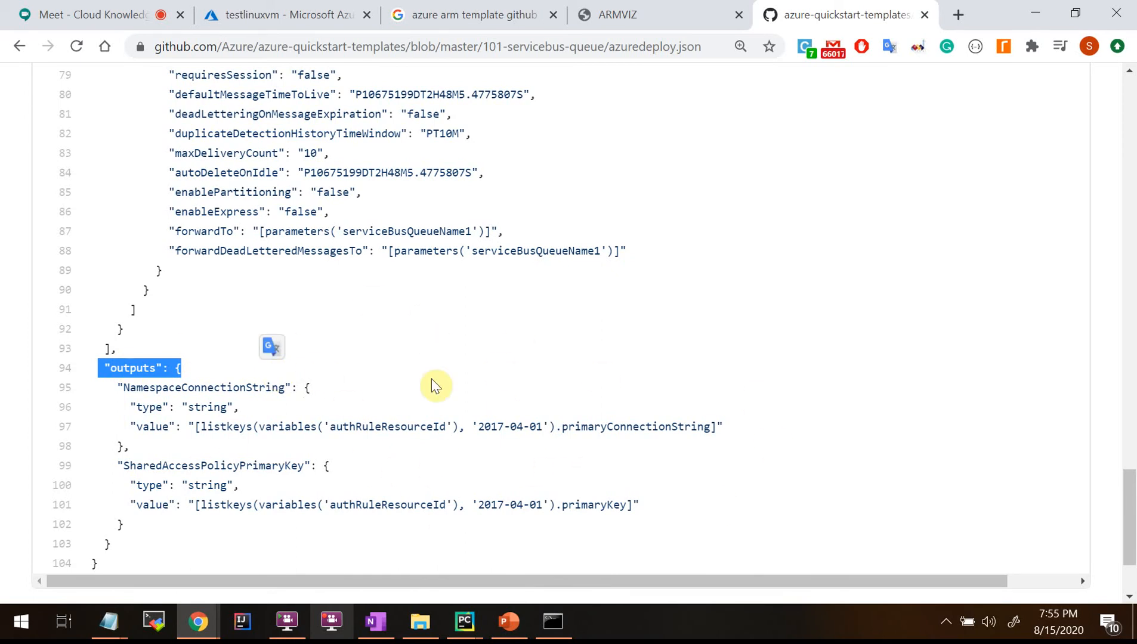
Highlight the NamespaceConnectionString output and its listkeys connection-string expression.
scroll(268, 333, "down", 2)
left_click(160, 316)
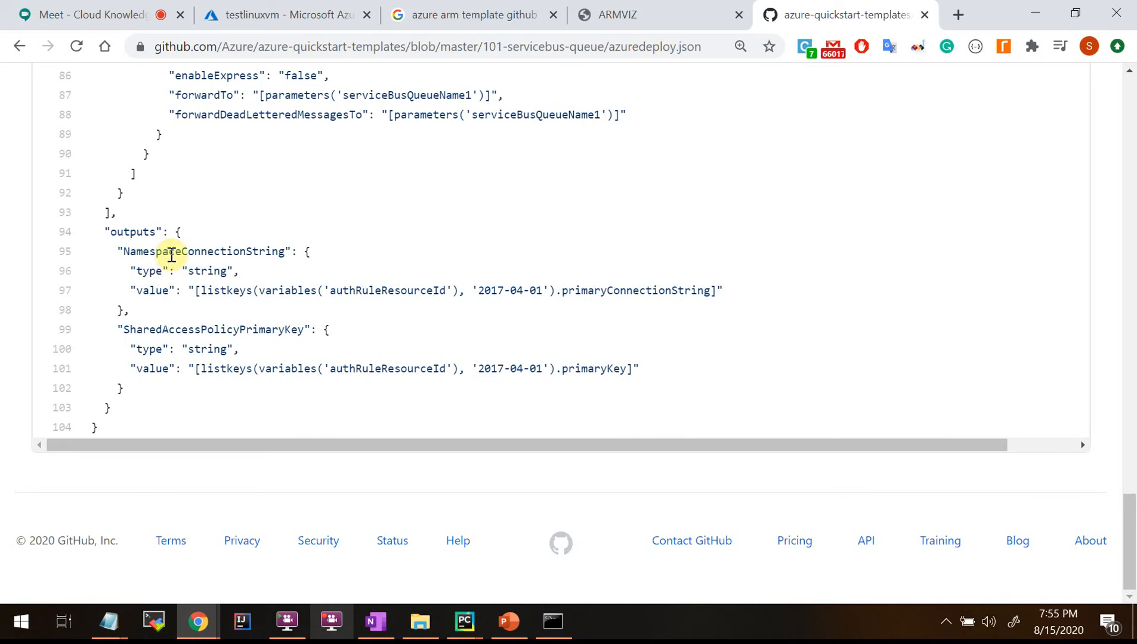
left_click_drag(160, 255, 286, 252)
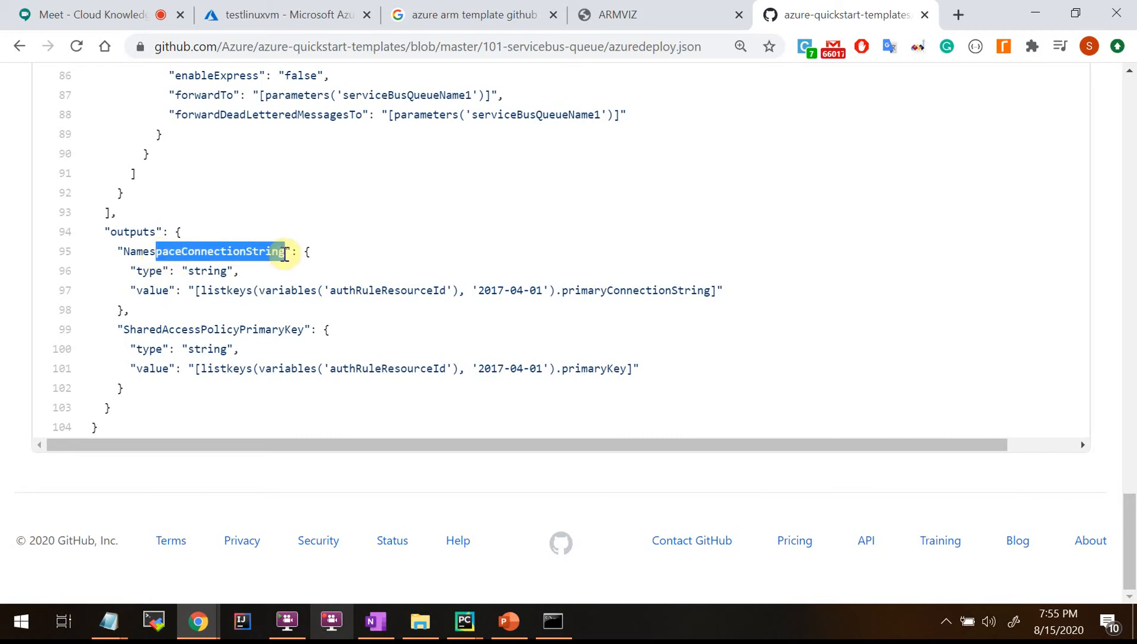
left_click_drag(428, 296, 817, 283)
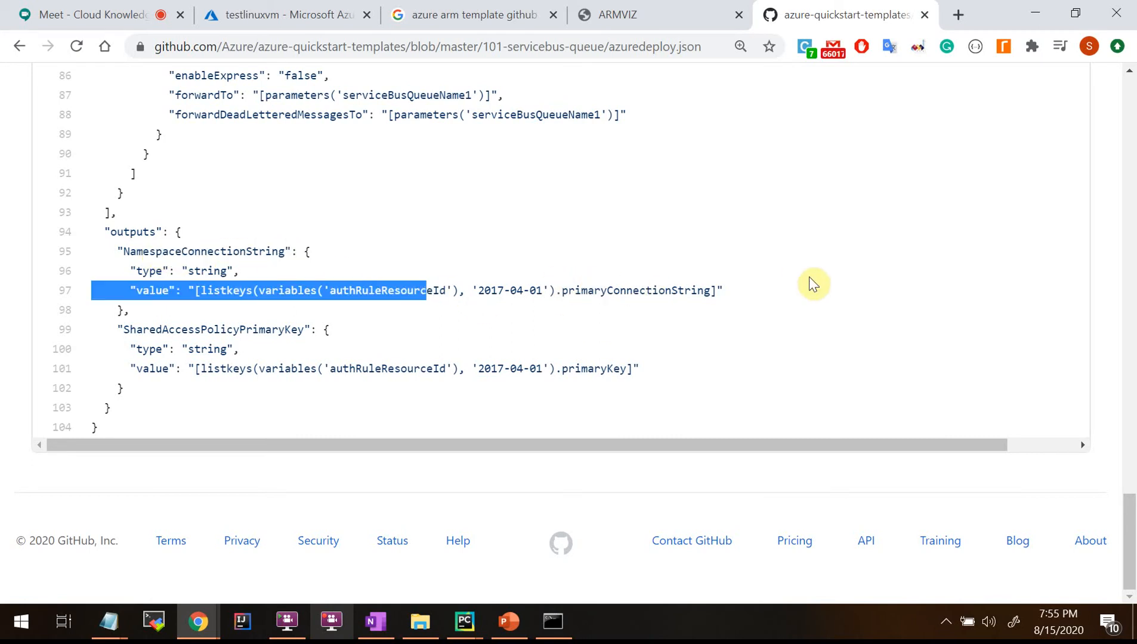
left_click(265, 347)
left_click_drag(175, 291, 594, 292)
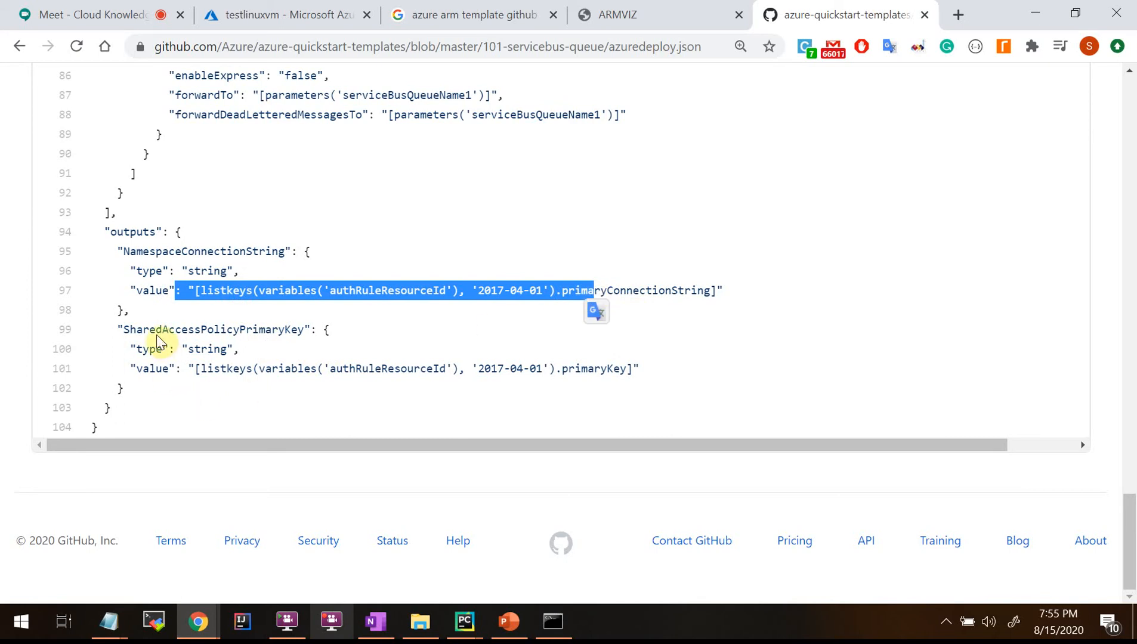
Highlight the SharedAccessPolicyPrimaryKey output, then mark the outputs section again.
left_click_drag(118, 333, 424, 338)
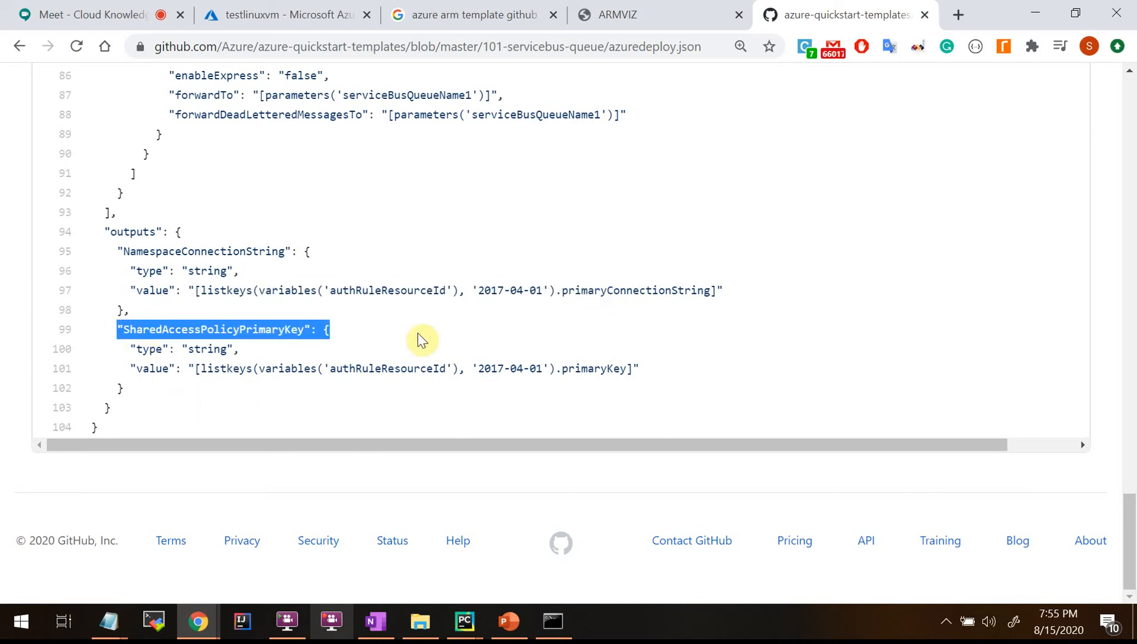
left_click(226, 382)
left_click_drag(182, 330, 386, 338)
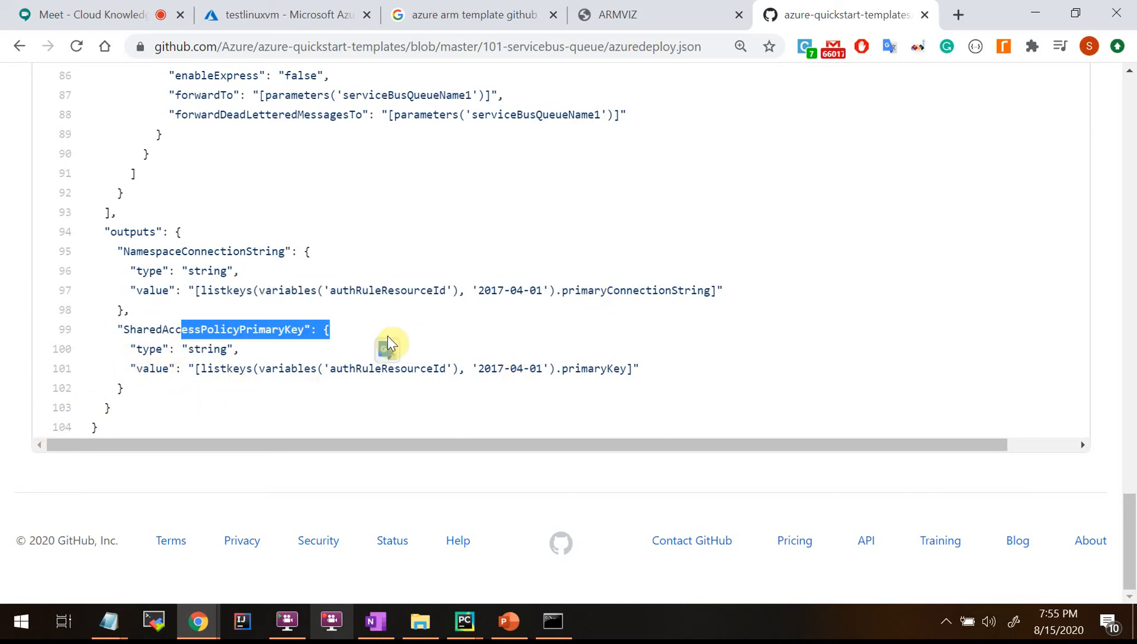
scroll(382, 338, "up", 5)
left_click_drag(107, 501, 254, 492)
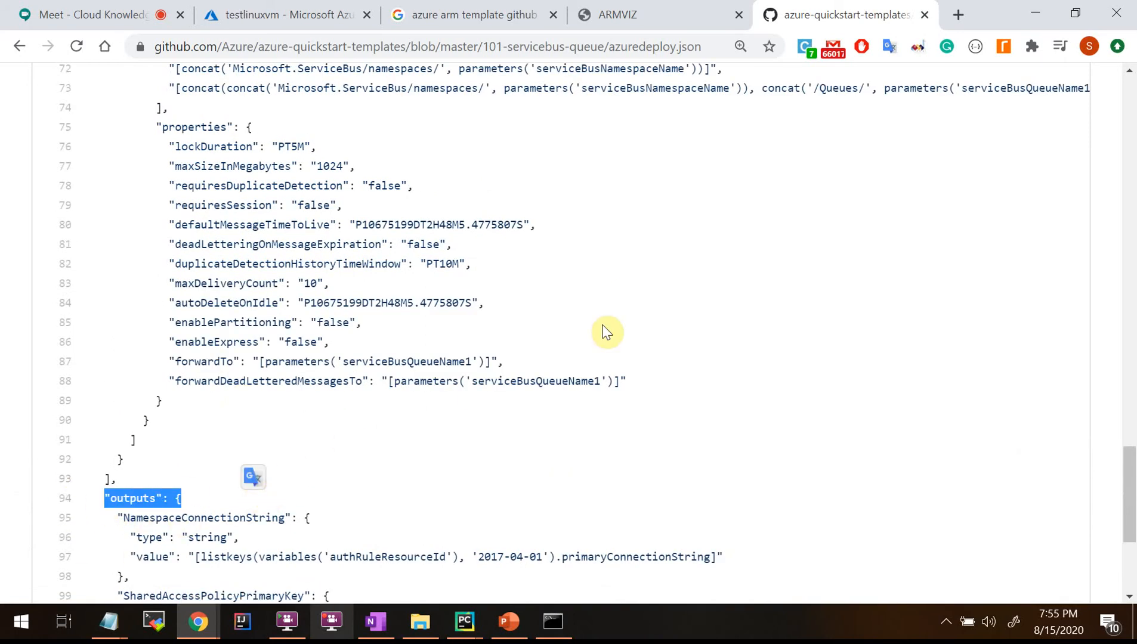
scroll(606, 332, "down", 2)
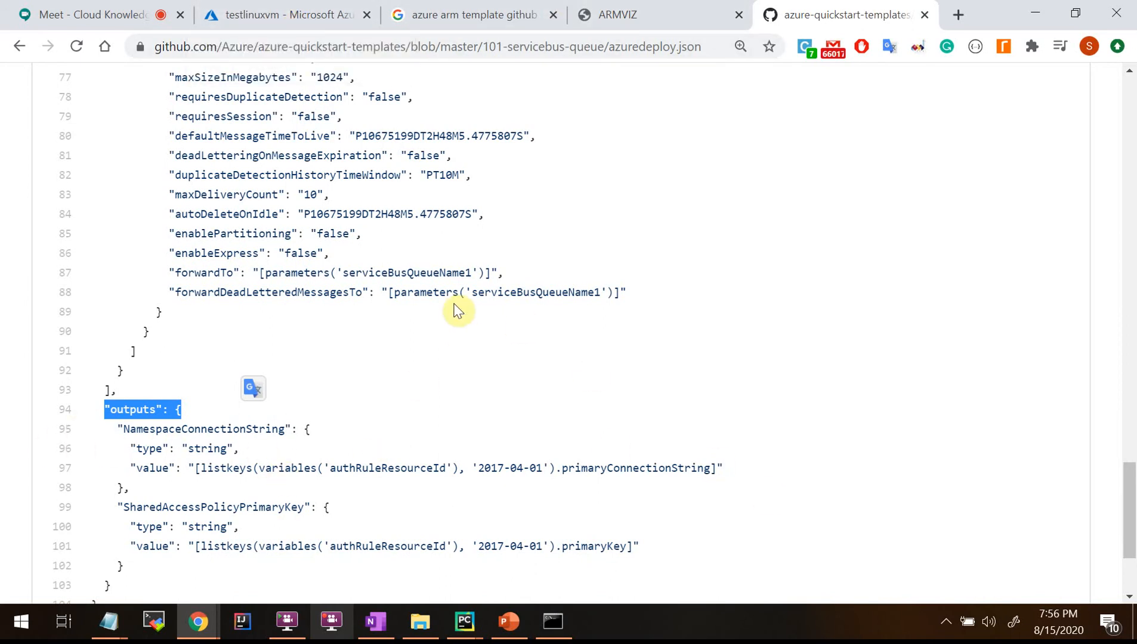
scroll(461, 331, "up", 20)
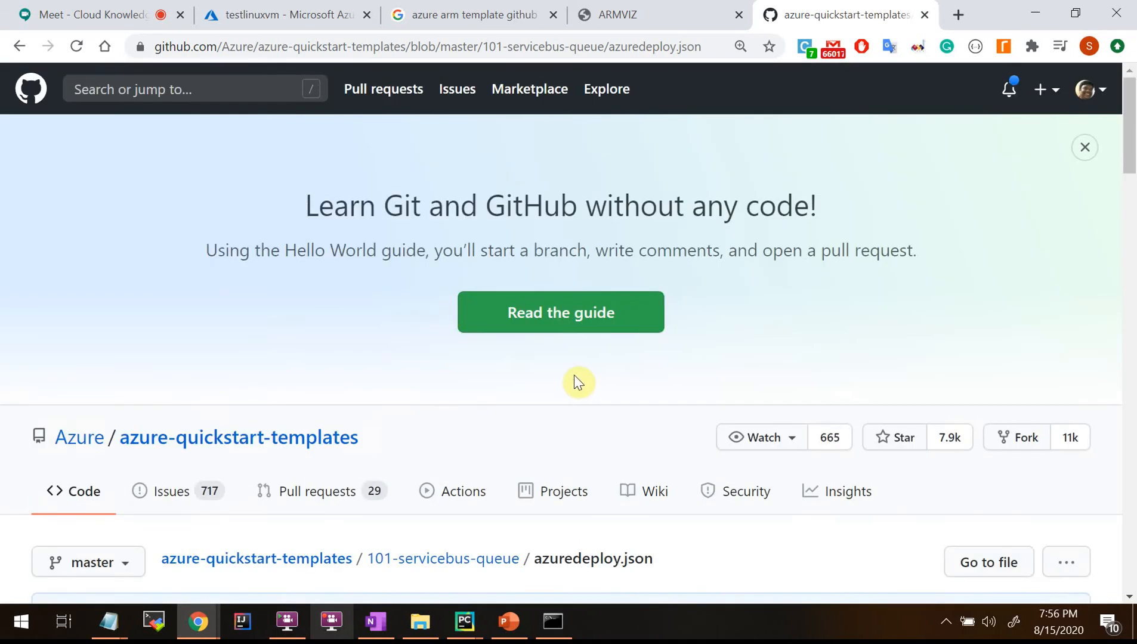
scroll(279, 304, "down", 5)
Open the azure-quickstart-templates repository root and scroll through its template folders.
left_click(297, 294)
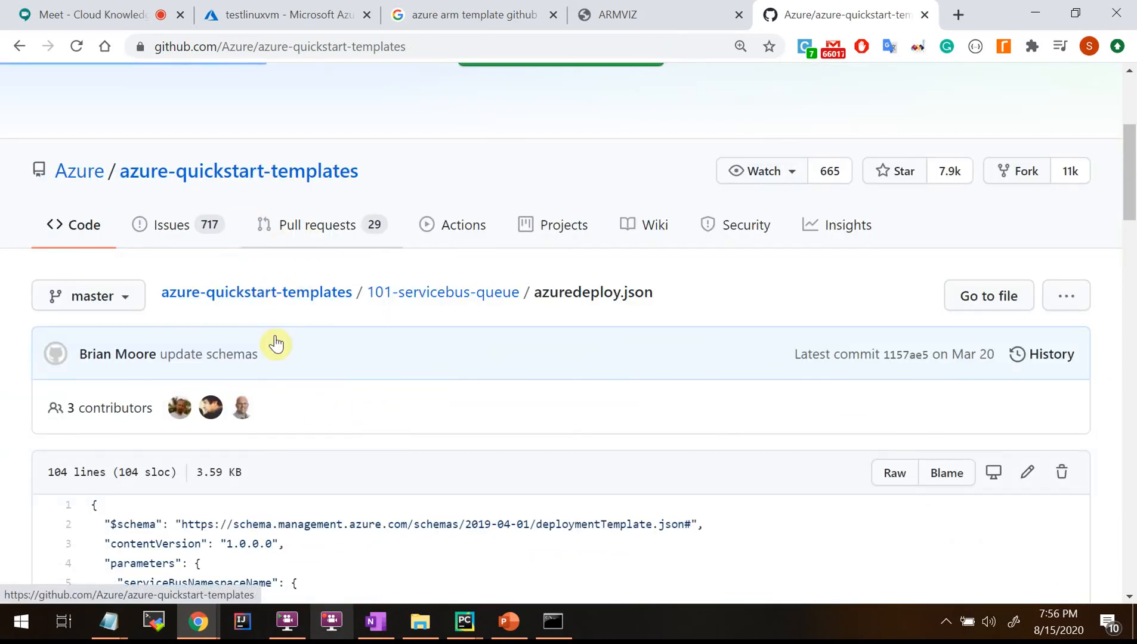
scroll(444, 483, "down", 5)
scroll(447, 484, "down", 4)
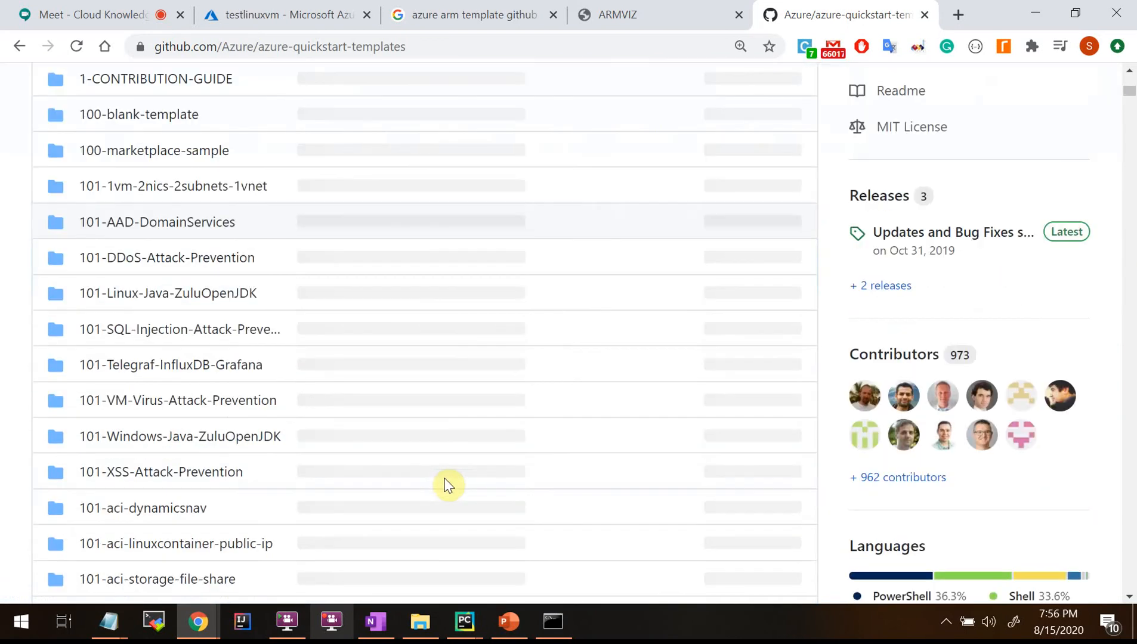
scroll(279, 341, "down", 12)
scroll(412, 389, "down", 20)
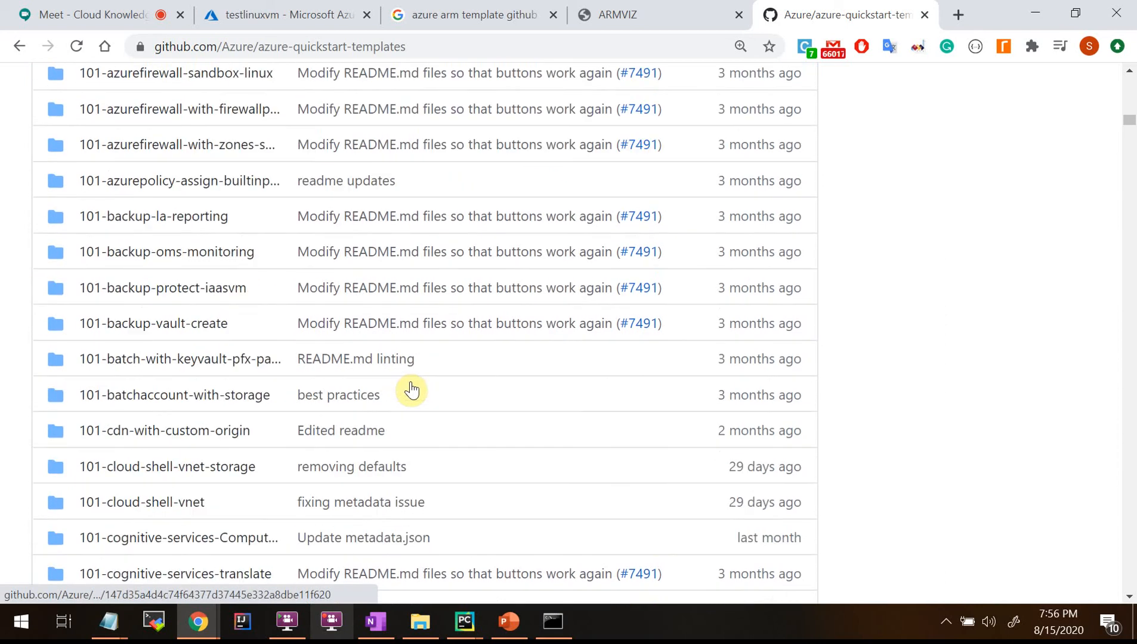
scroll(411, 389, "down", 20)
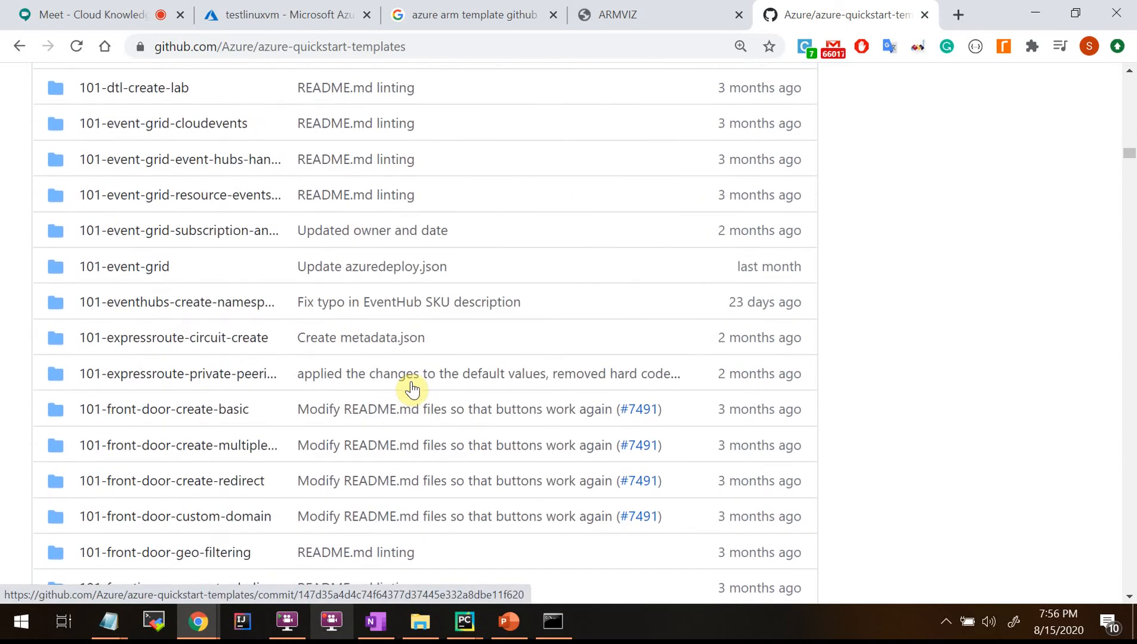
scroll(412, 389, "down", 15)
scroll(413, 389, "down", 20)
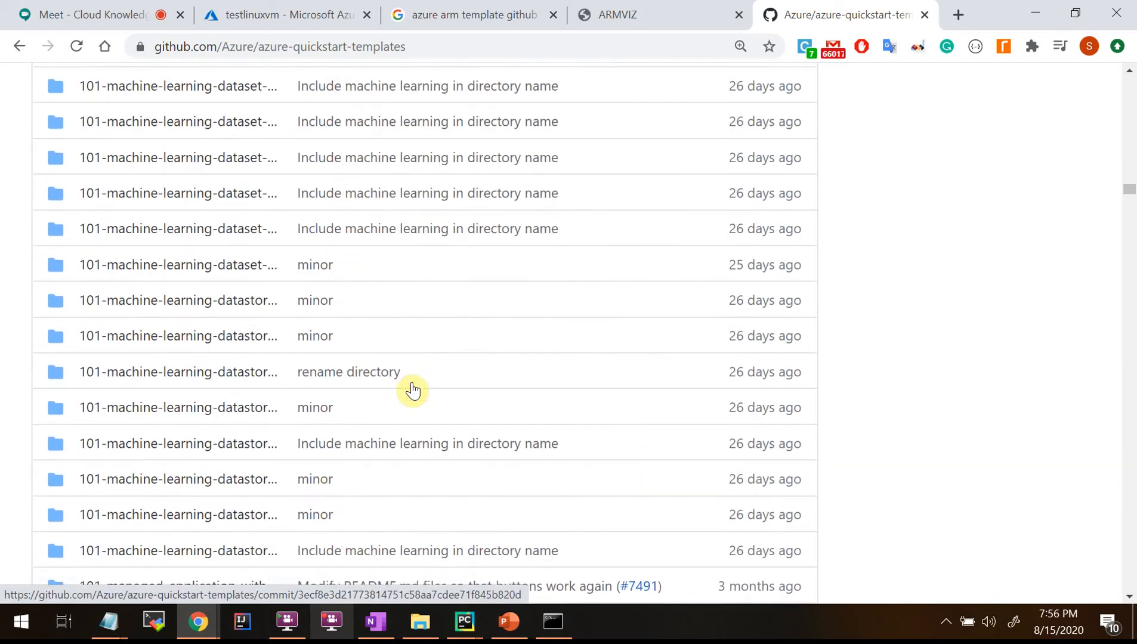
scroll(413, 389, "down", 20)
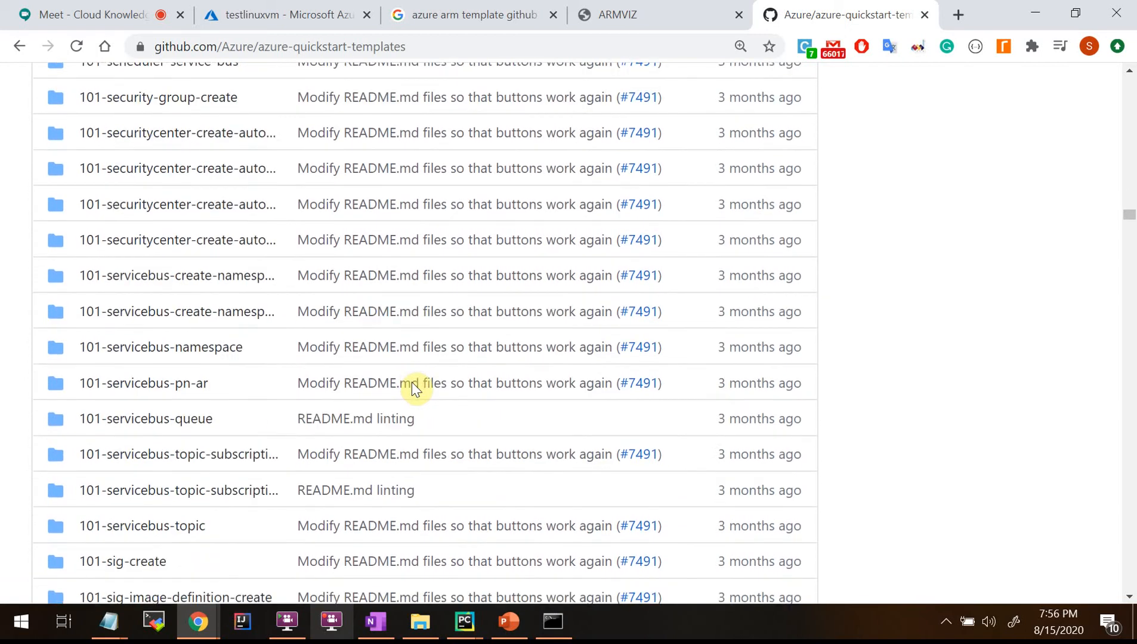
scroll(413, 387, "down", 20)
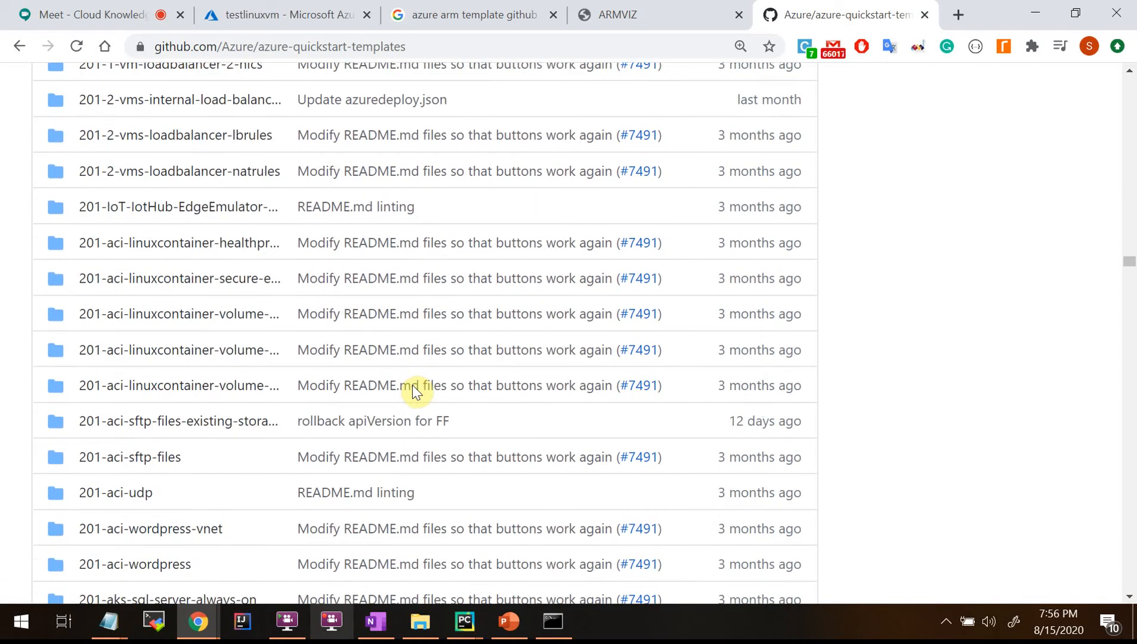
scroll(415, 394, "down", 20)
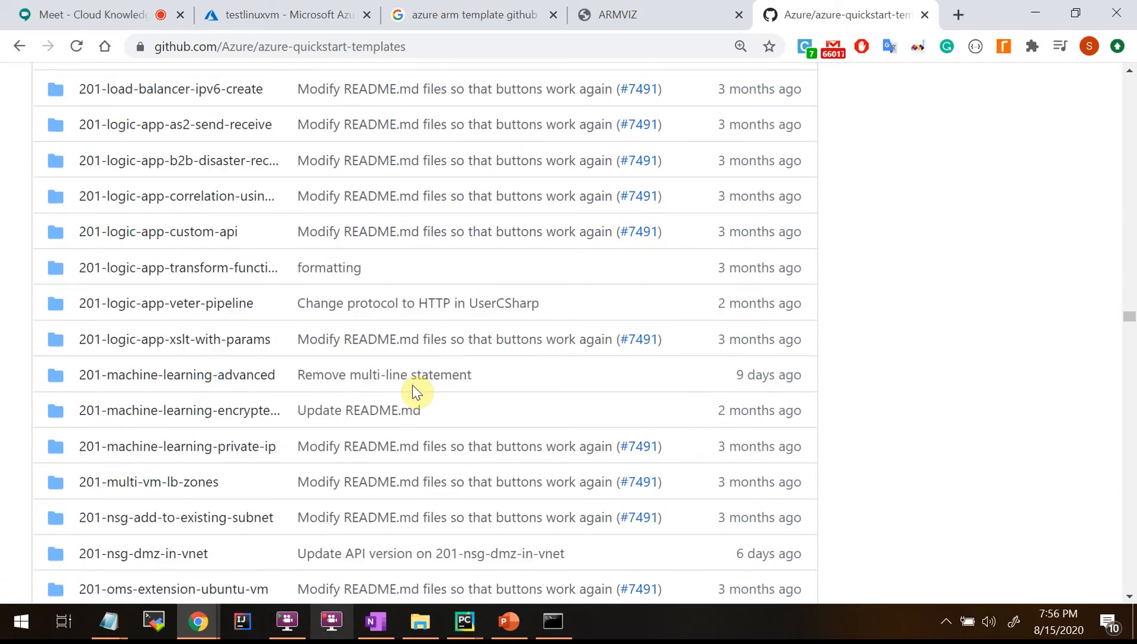
scroll(416, 394, "down", 20)
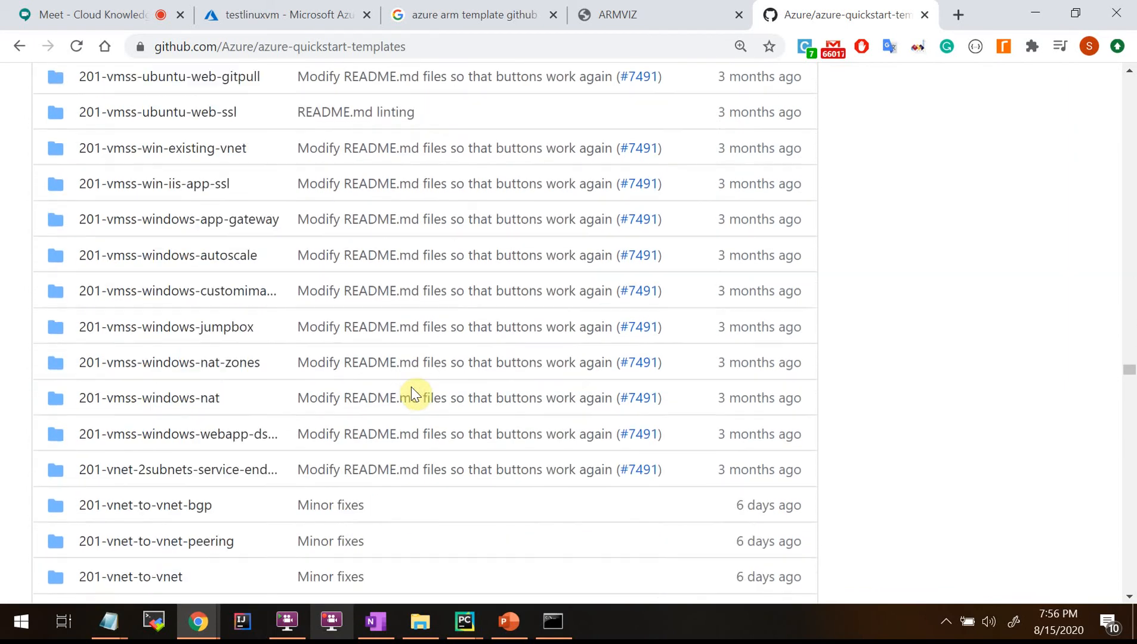
scroll(412, 395, "down", 15)
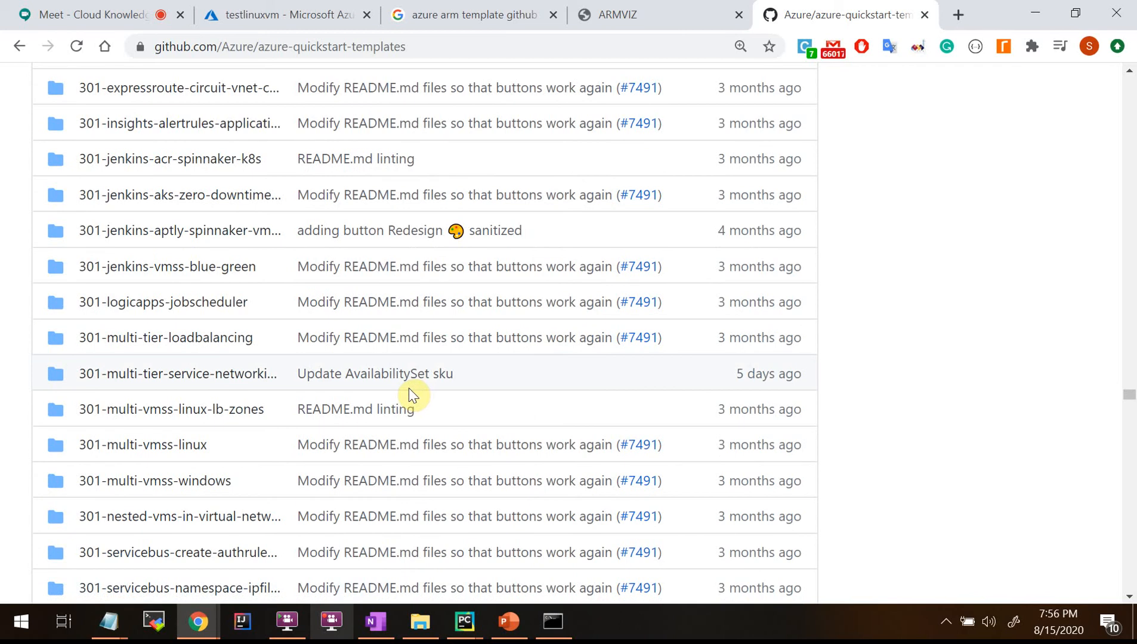
scroll(409, 395, "down", 20)
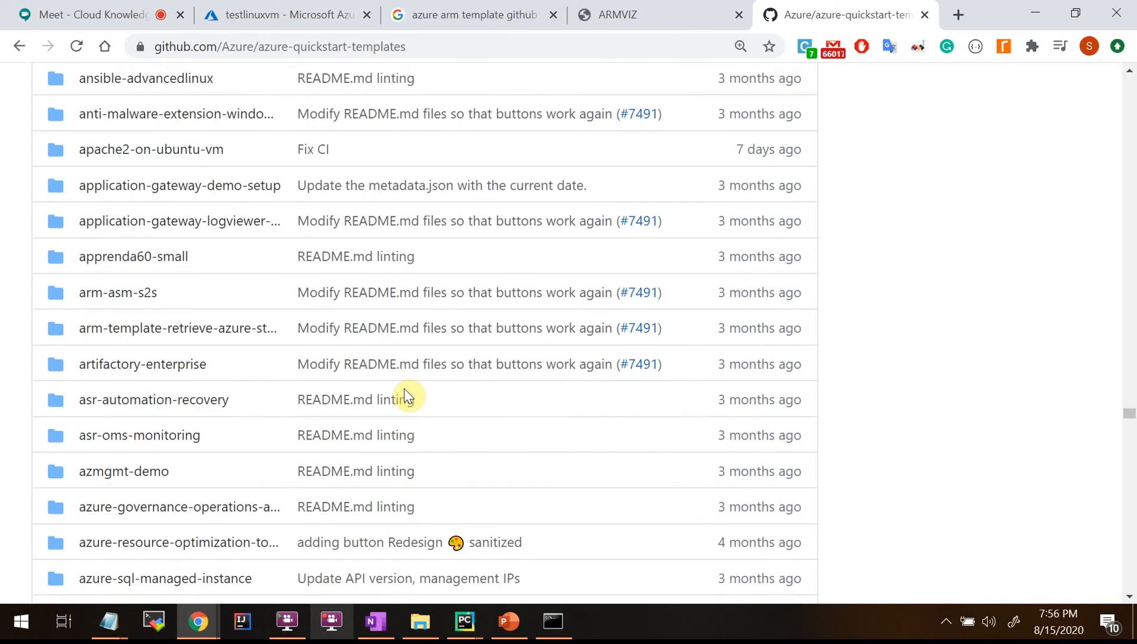
scroll(405, 395, "down", 10)
scroll(405, 395, "down", 18)
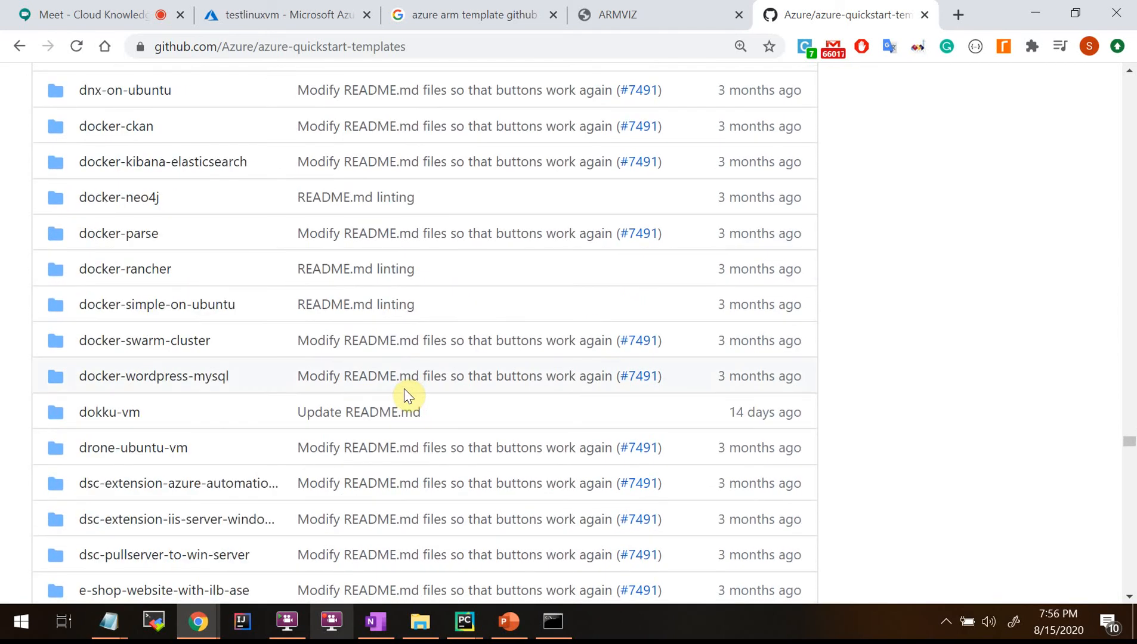
scroll(825, 439, "down", 20)
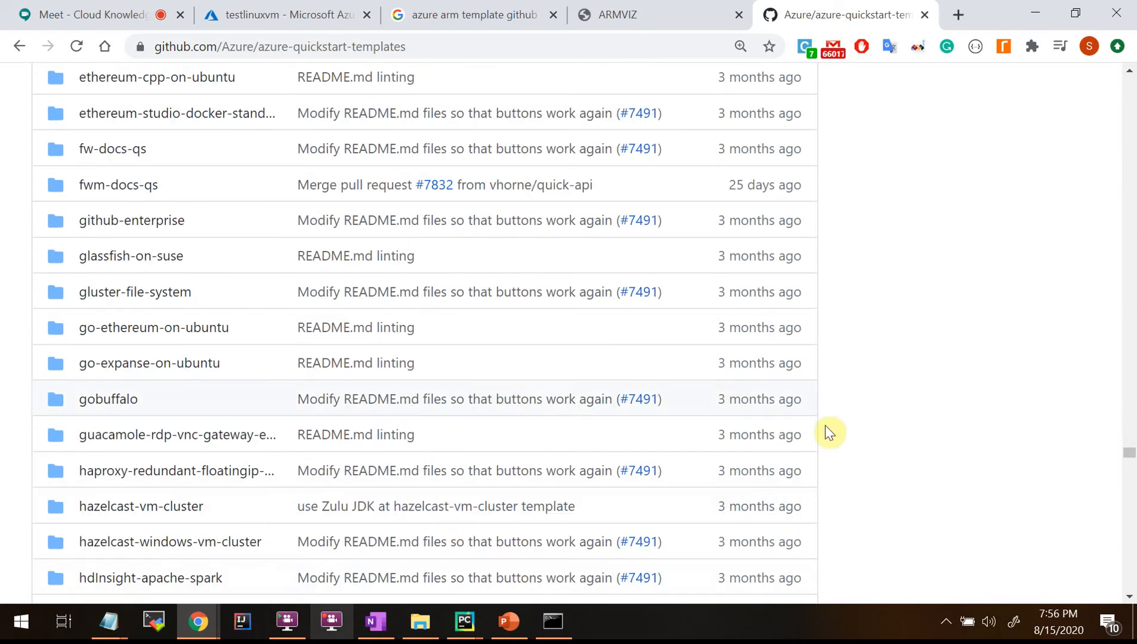
scroll(825, 444, "down", 10)
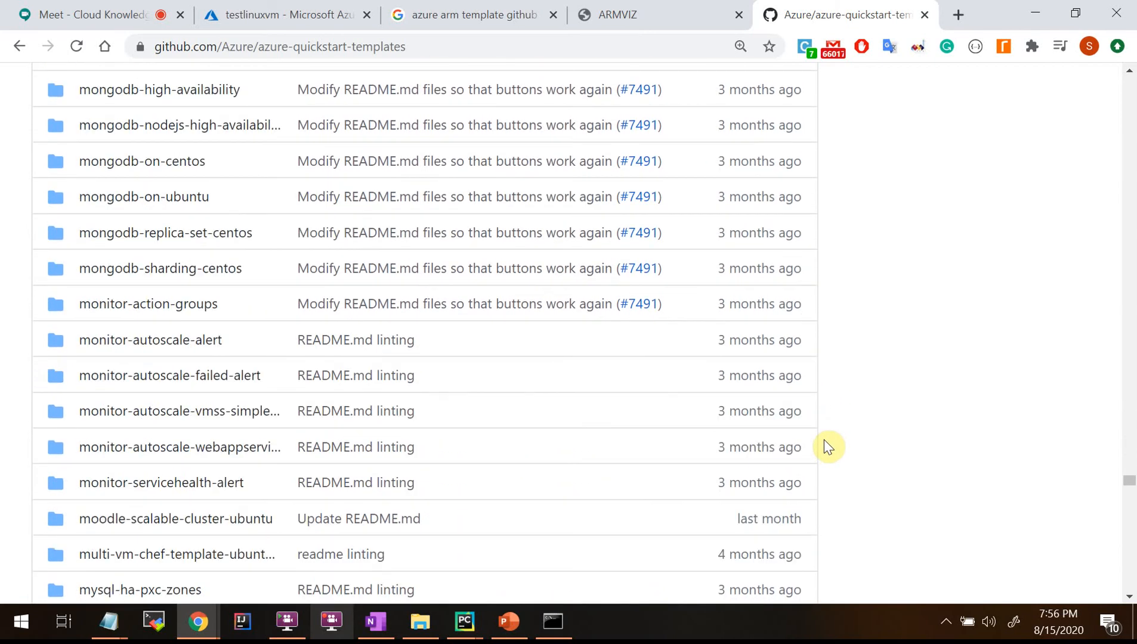
Return to the Azure portal and close the testlinuxvm template details to show the Templates list.
scroll(825, 445, "down", 15)
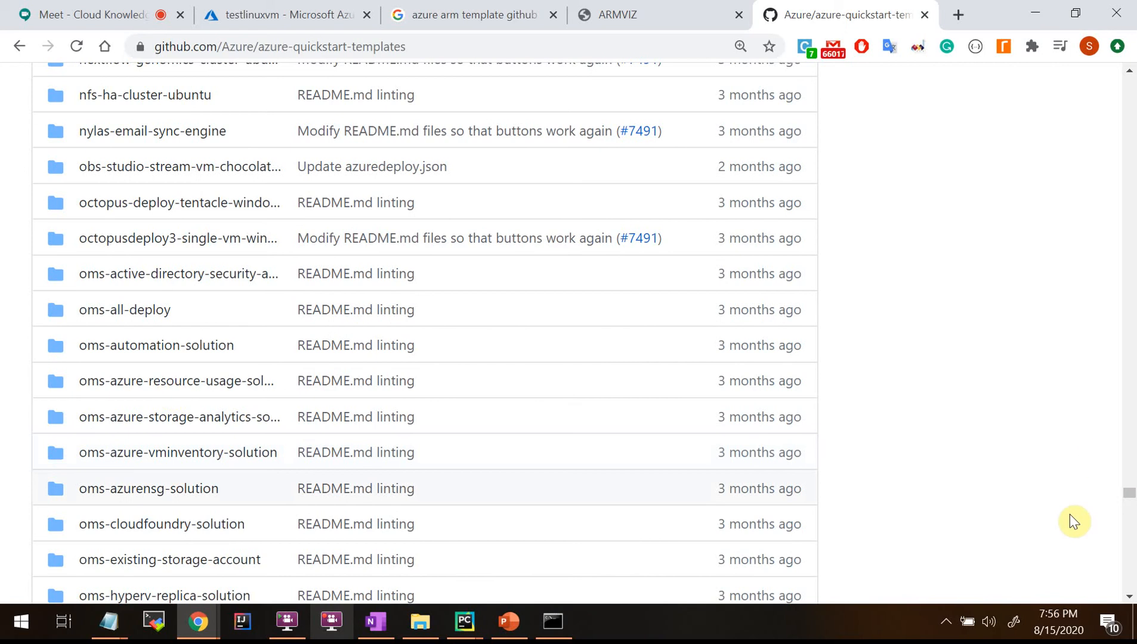
scroll(1077, 527, "down", 20)
scroll(1076, 529, "down", 20)
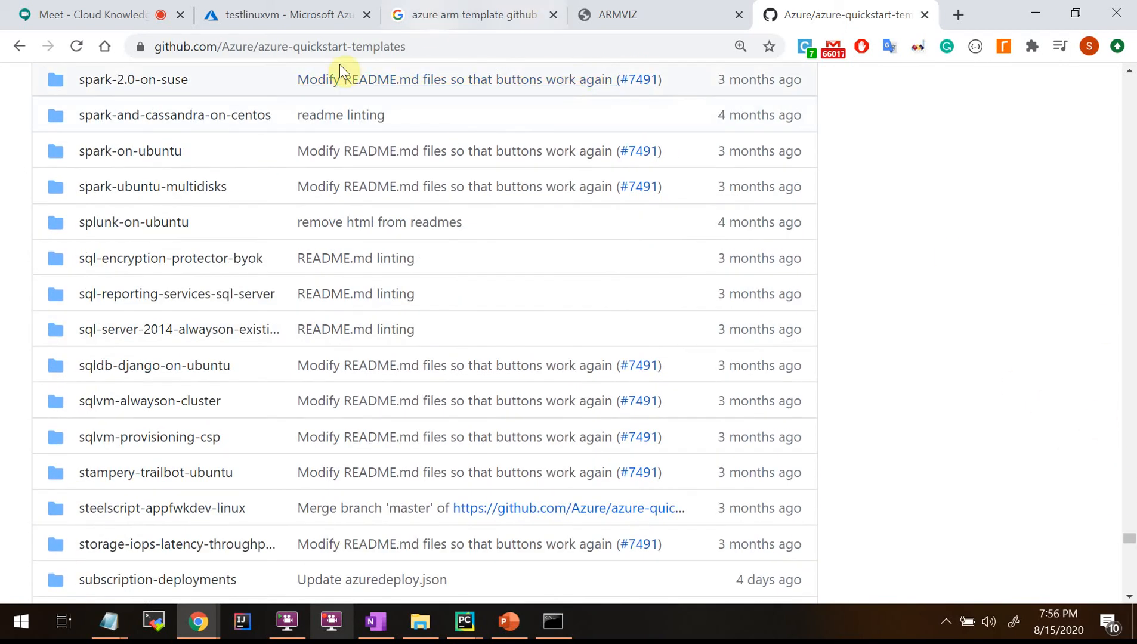
left_click(280, 16)
left_click(1108, 136)
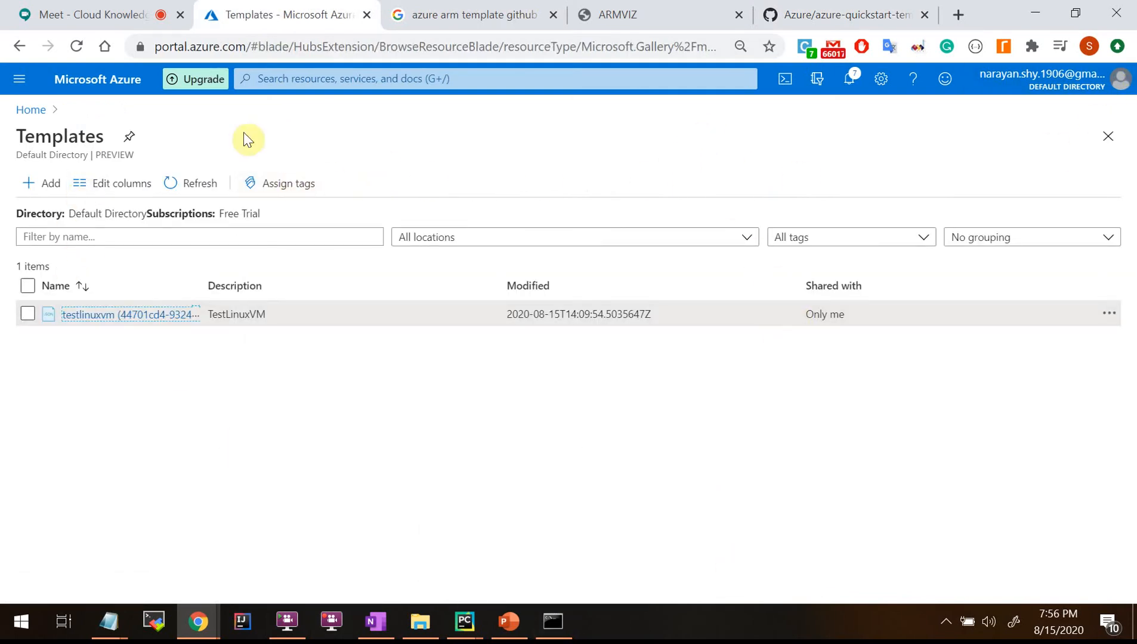
Go from Home to Virtual machines to view the running mylinux VM, then return to the VM Components slide.
left_click(31, 110)
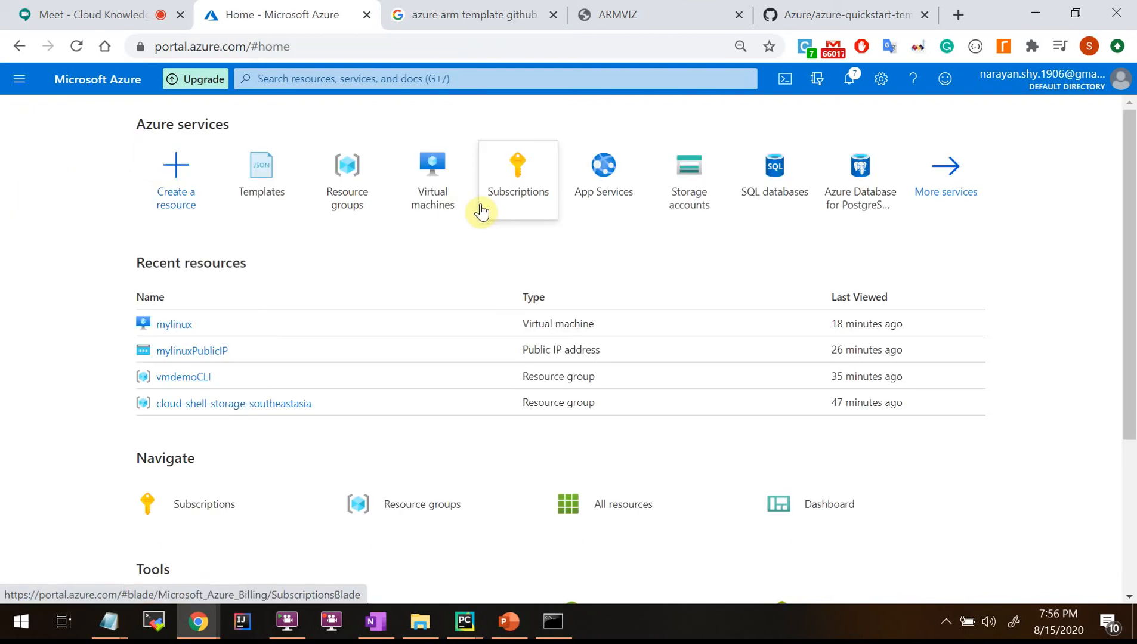
left_click(445, 182)
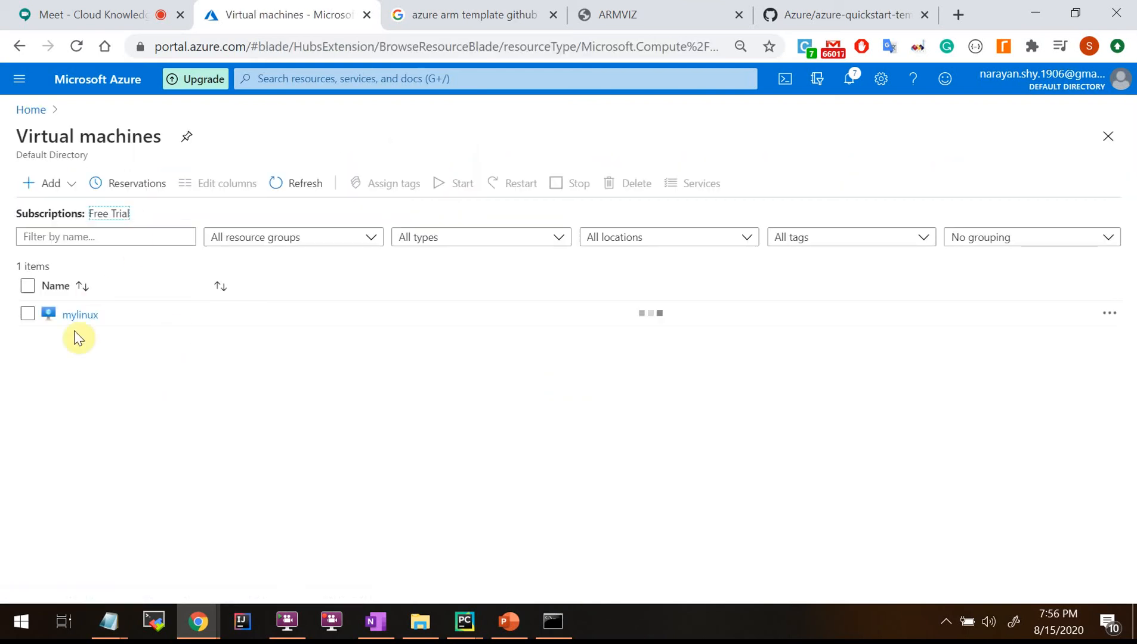
left_click(76, 316)
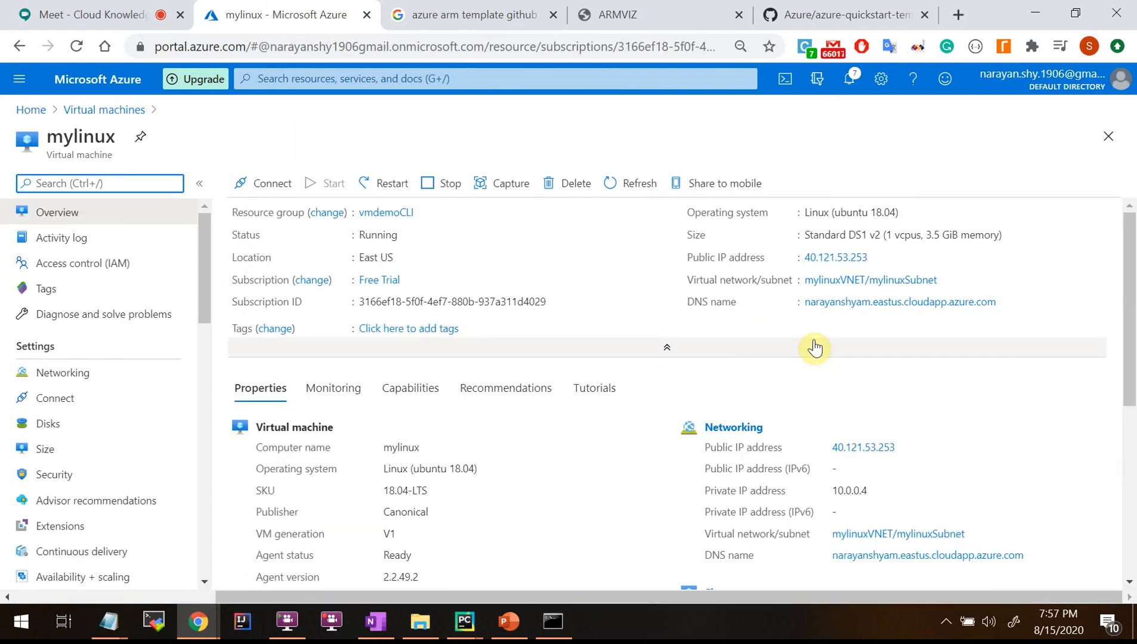
mouse_move(473, 627)
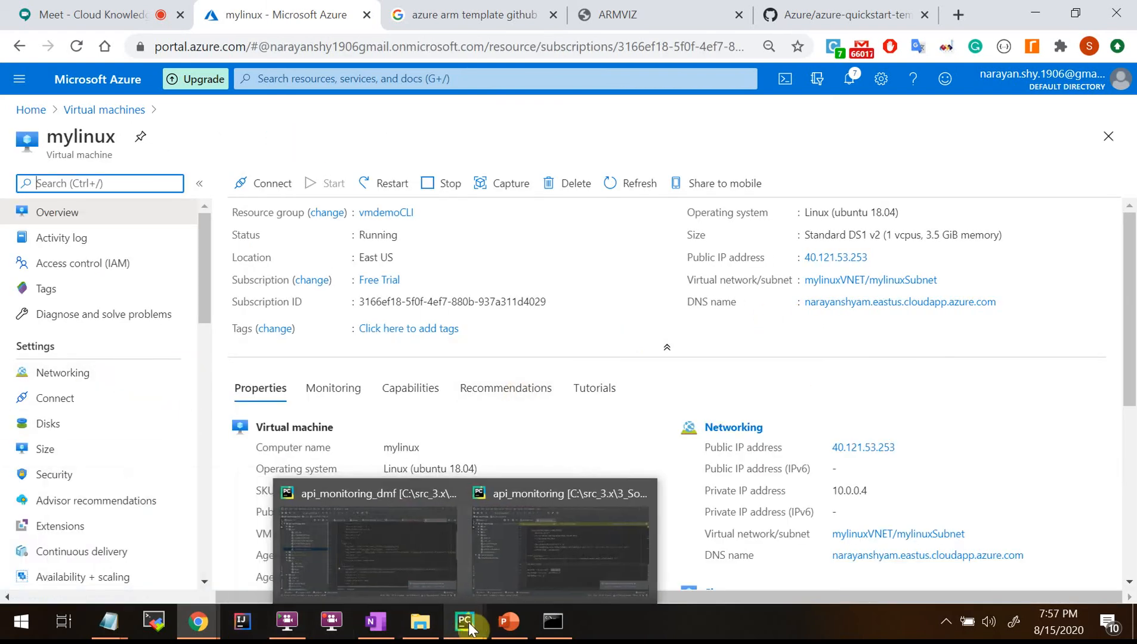
left_click(508, 621)
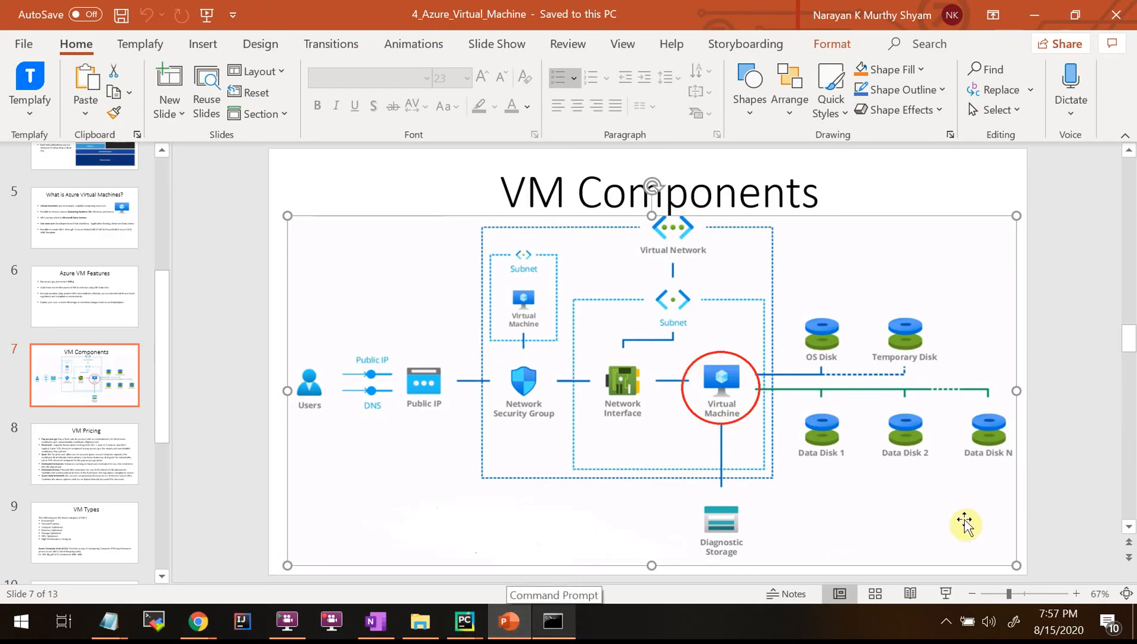
left_click(946, 593)
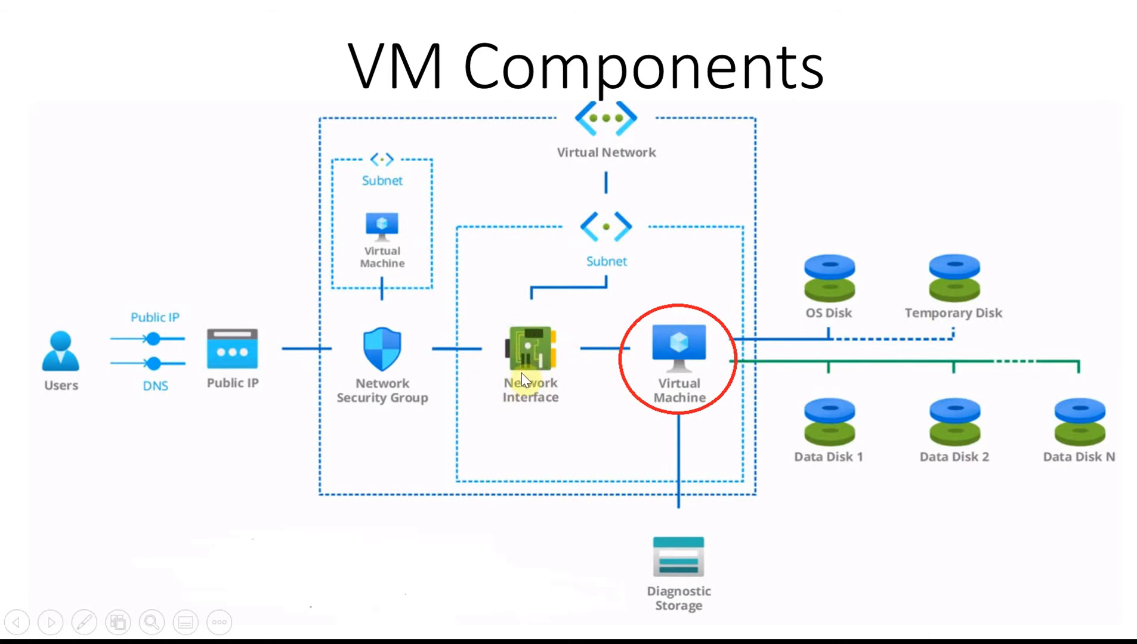
key("Escape")
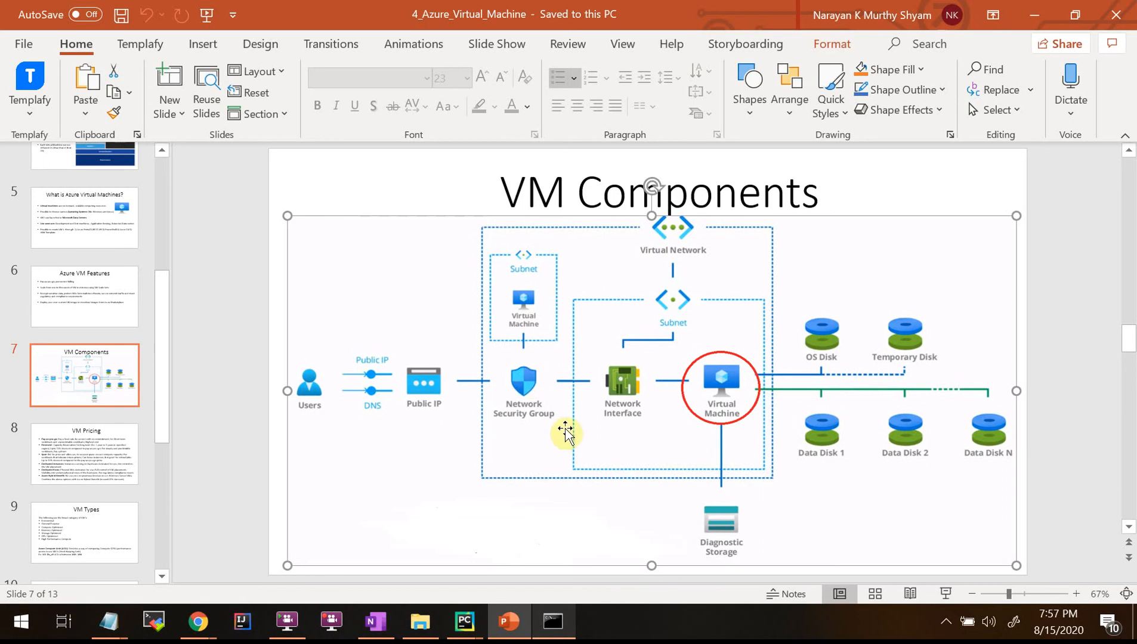
key("alt+Tab")
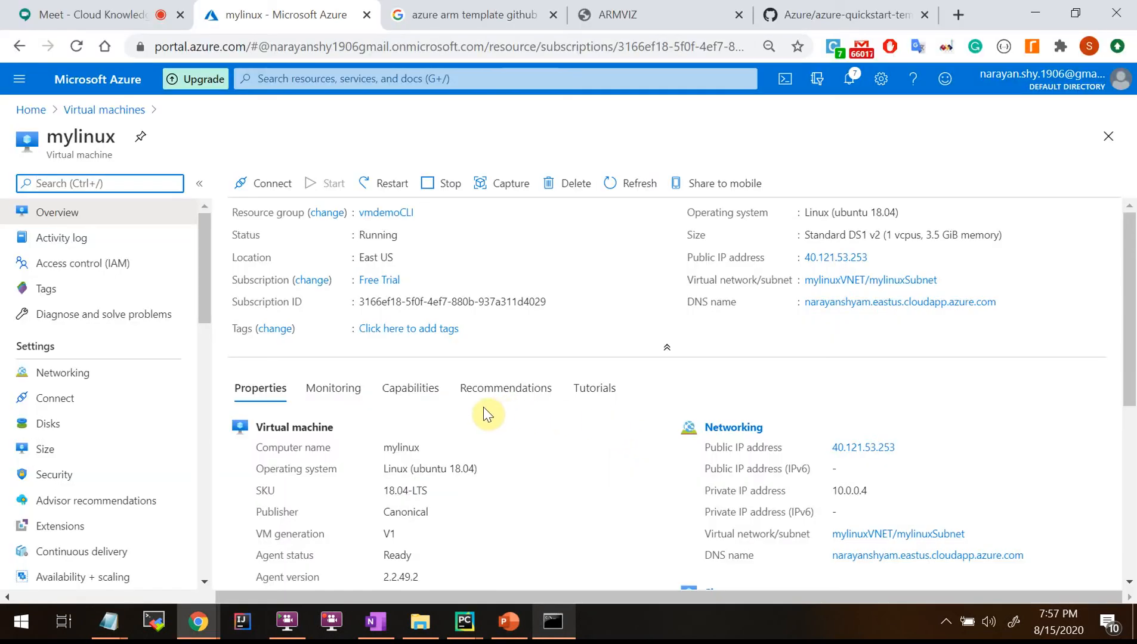
In mylinux Networking, point out the NIC's private and public IPs, then open mylinuxVMNic.
scroll(120, 468, "down", 3)
left_click(58, 289)
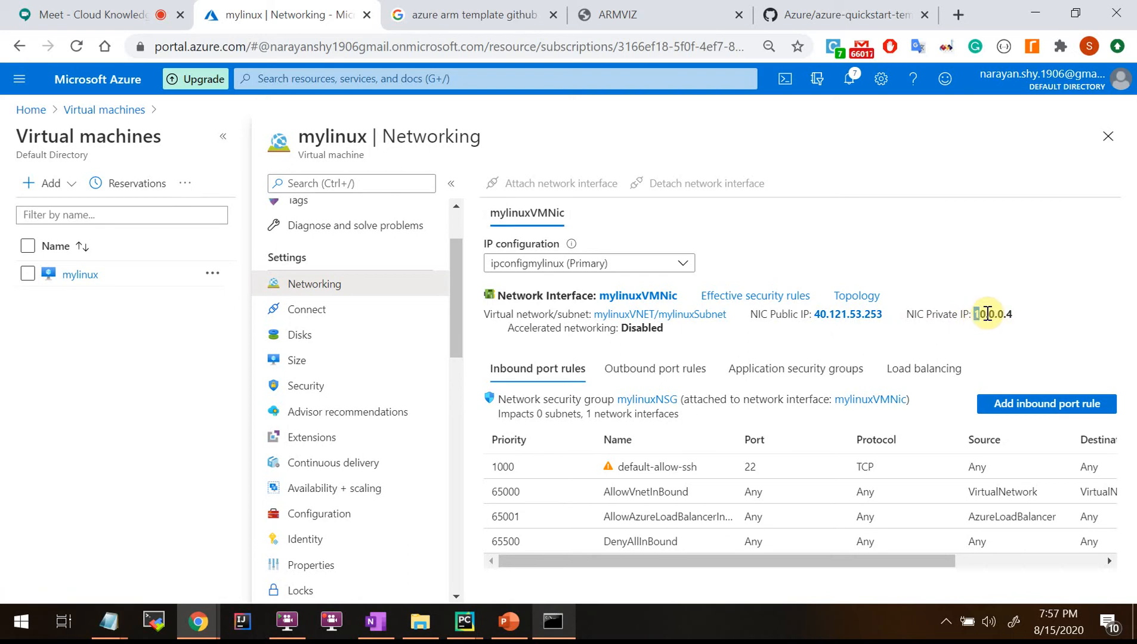
left_click_drag(975, 314, 749, 314)
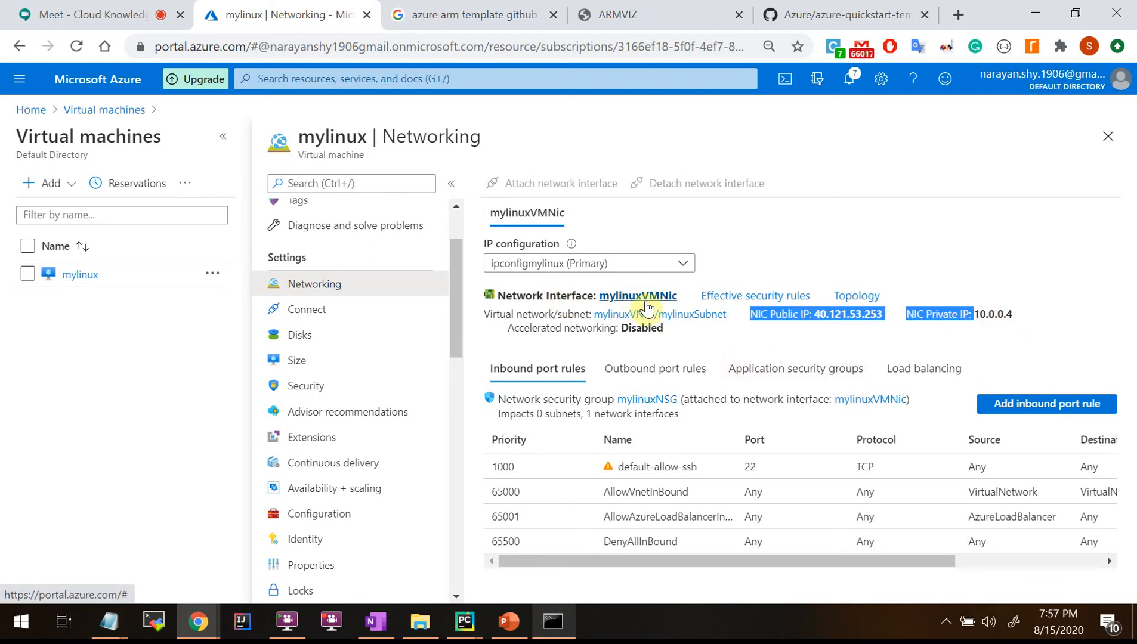
left_click(644, 296)
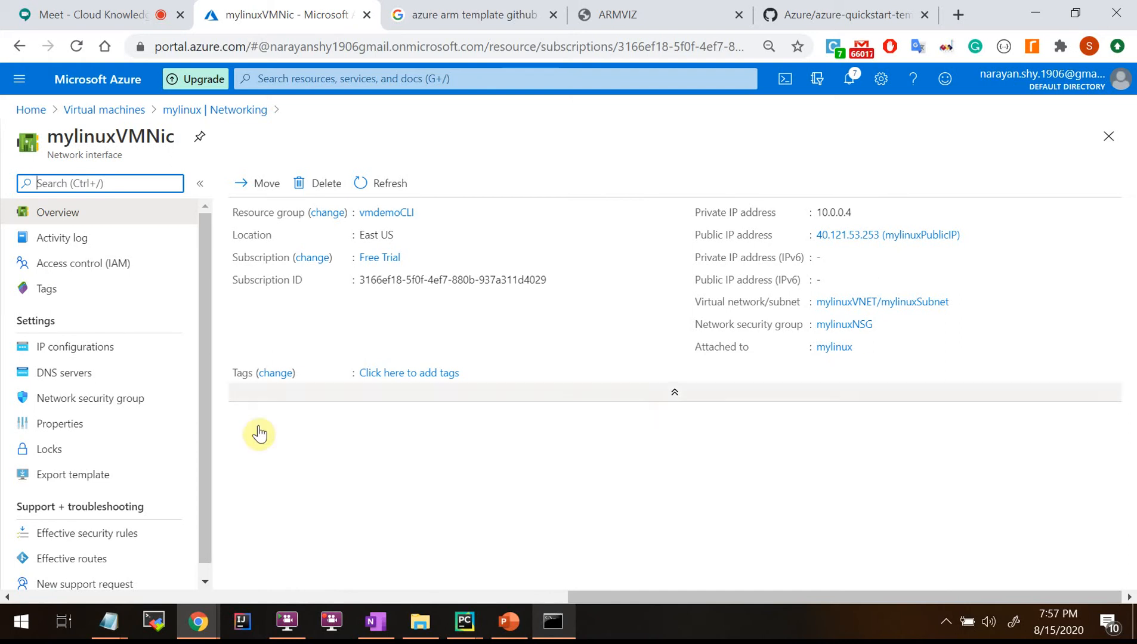
List mylinuxVMNic's IP configurations and start adding a new one.
left_click(73, 352)
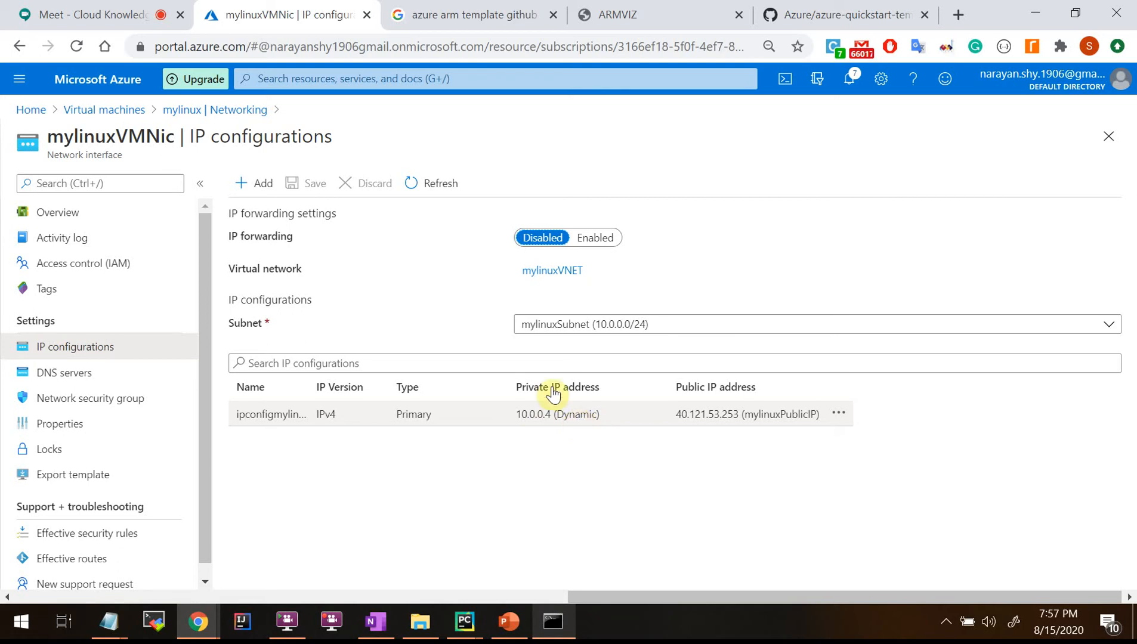
left_click(259, 186)
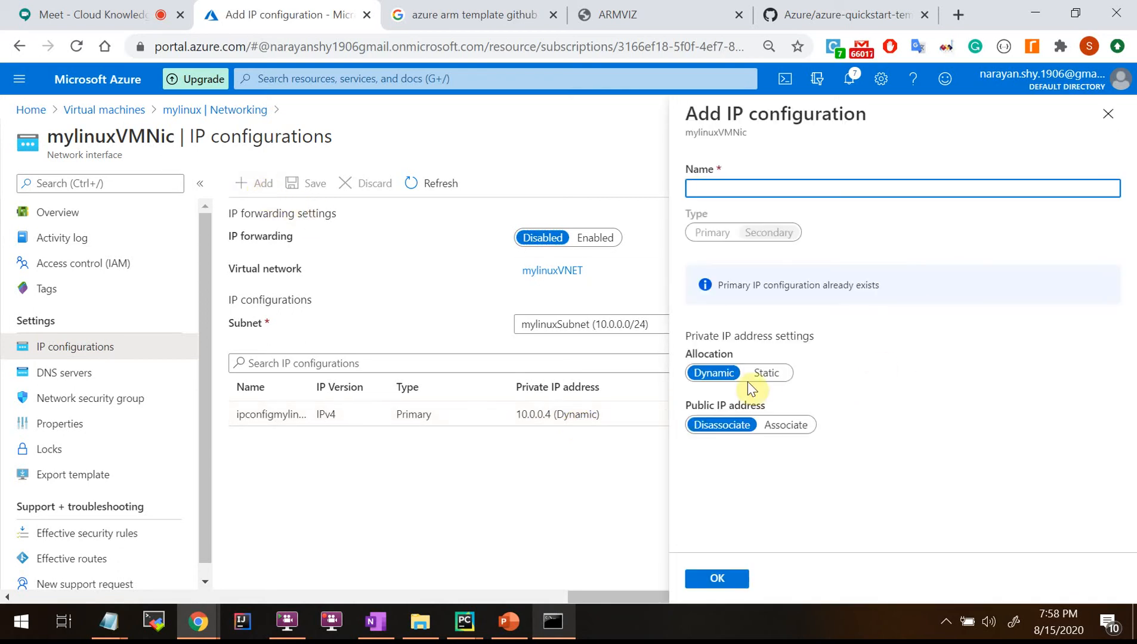
Switch the new IP configuration's allocation to Static and select the IP address field.
left_click(767, 374)
left_click(741, 416)
left_click(884, 388)
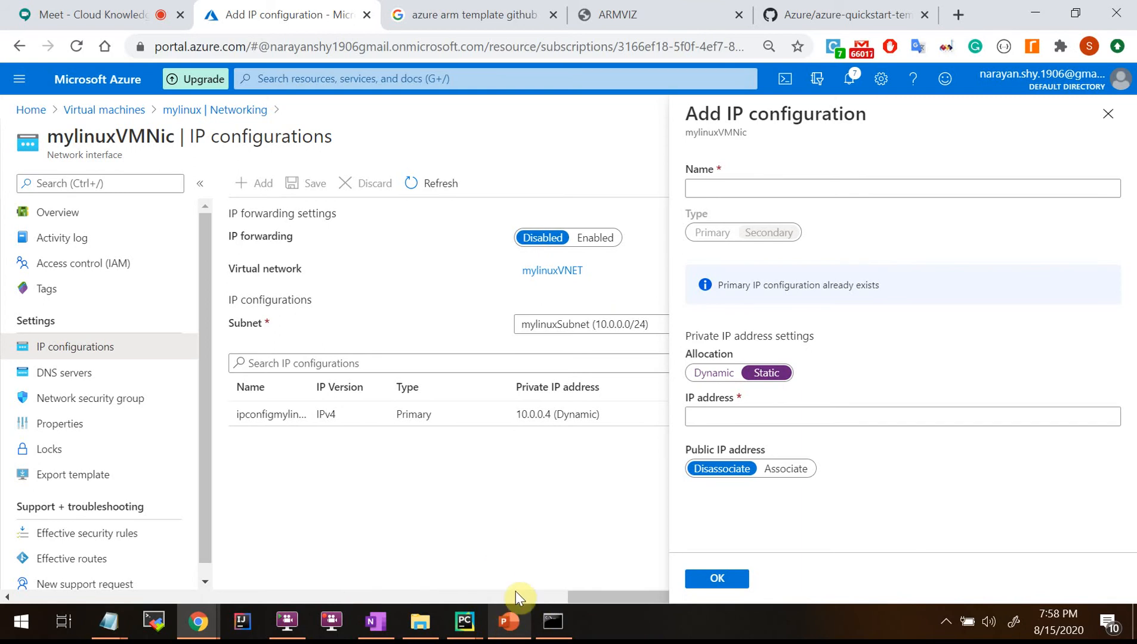
Check the VM Components slide, then return to the form and highlight the mylinuxVMNic title.
left_click(515, 631)
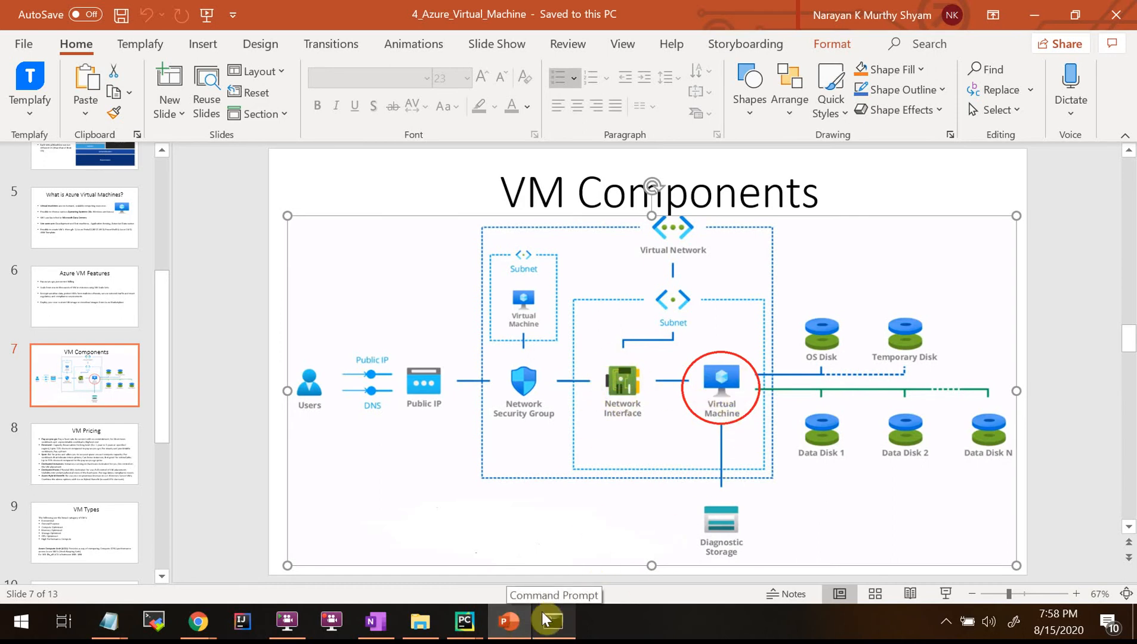
left_click(508, 620)
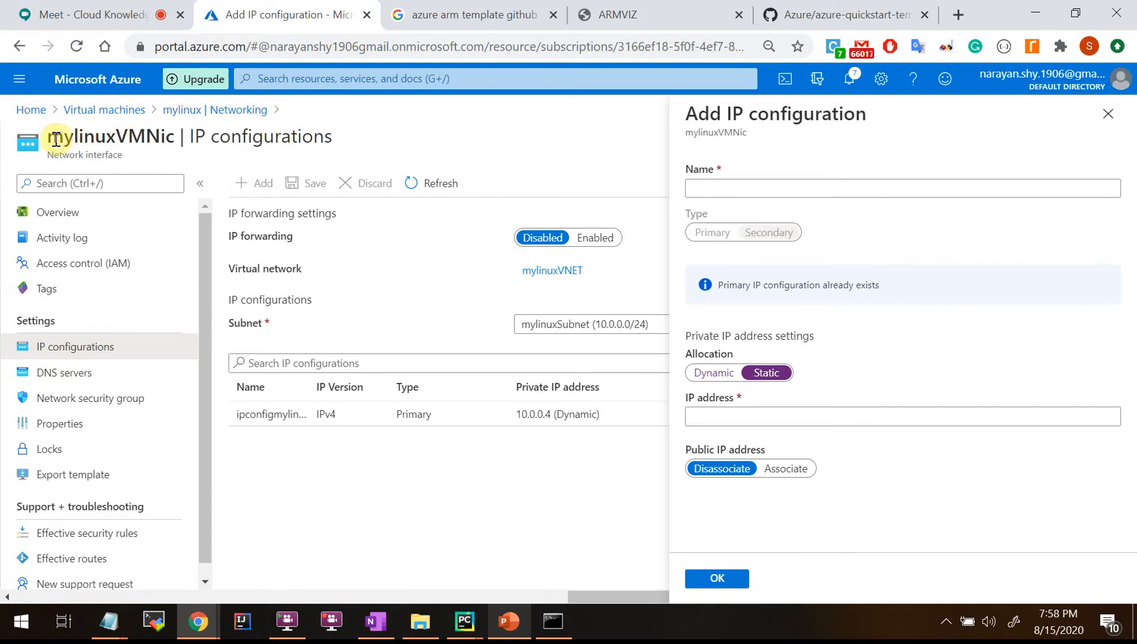
mouse_move(54, 139)
left_mouse_down()
mouse_move(174, 137)
mouse_move(48, 140)
left_mouse_up()
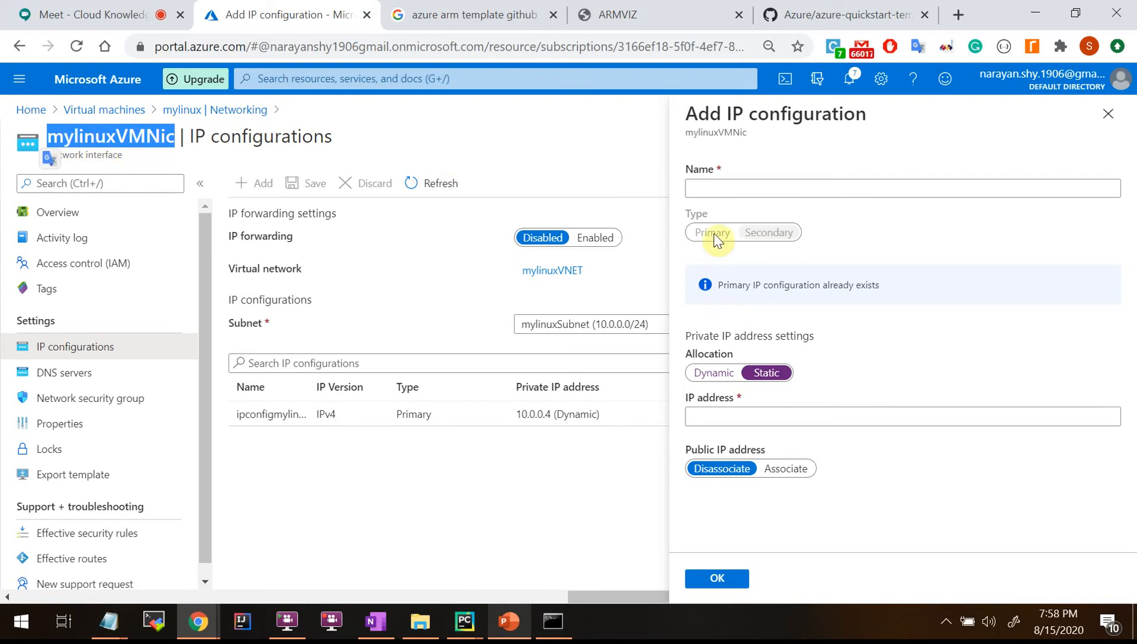
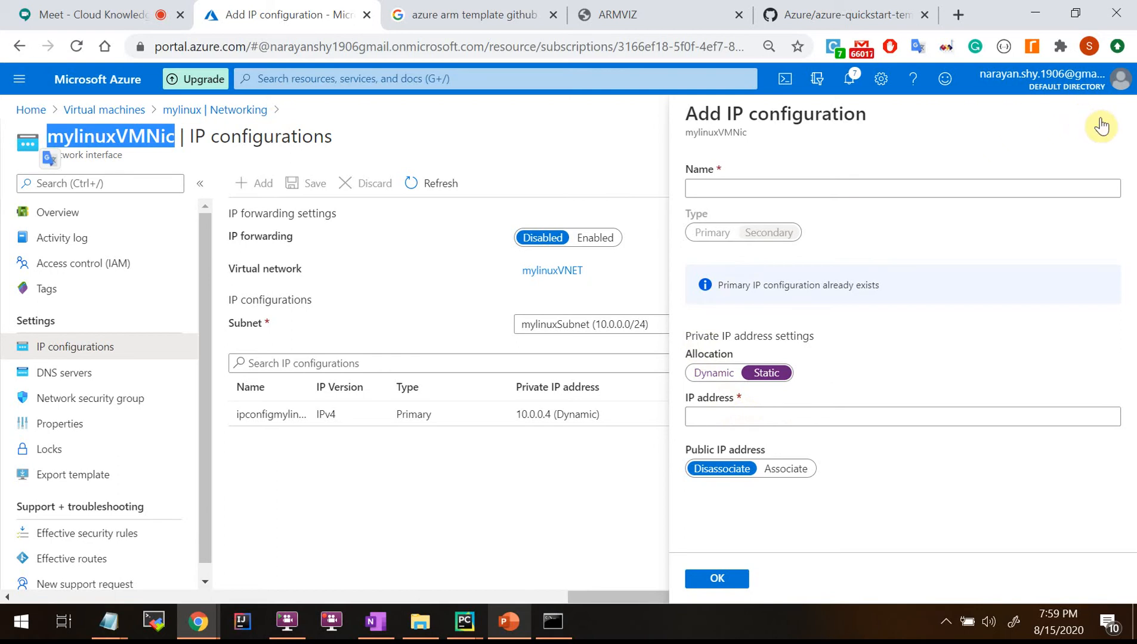
Leave the IP address field and discard the unsaved Add IP configuration form.
left_click(722, 415)
left_click(967, 343)
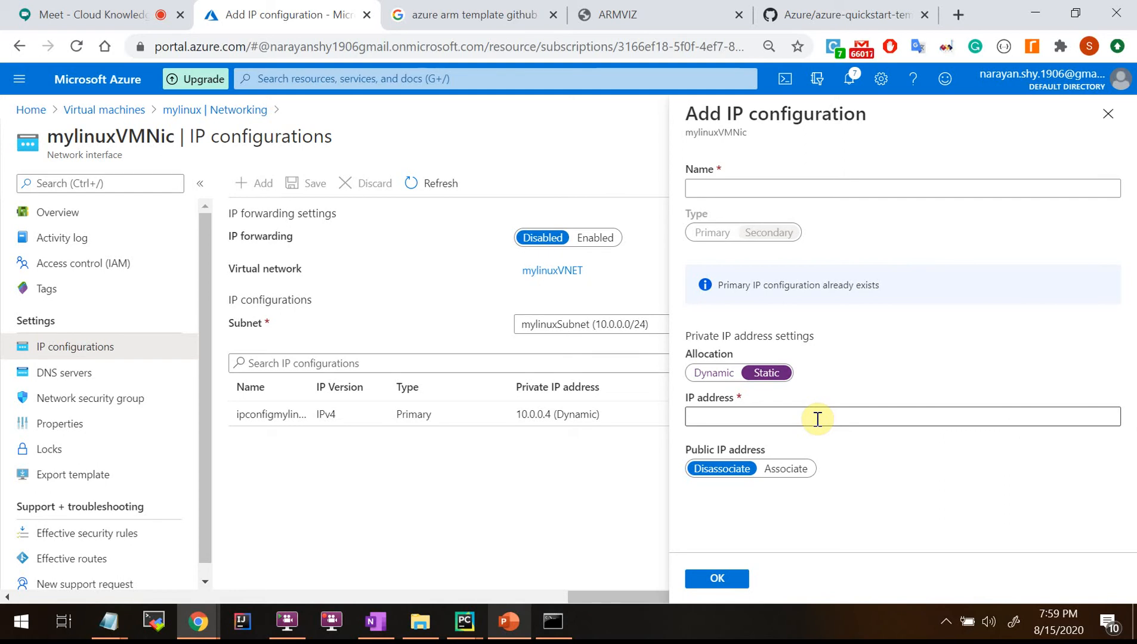
left_click(1107, 123)
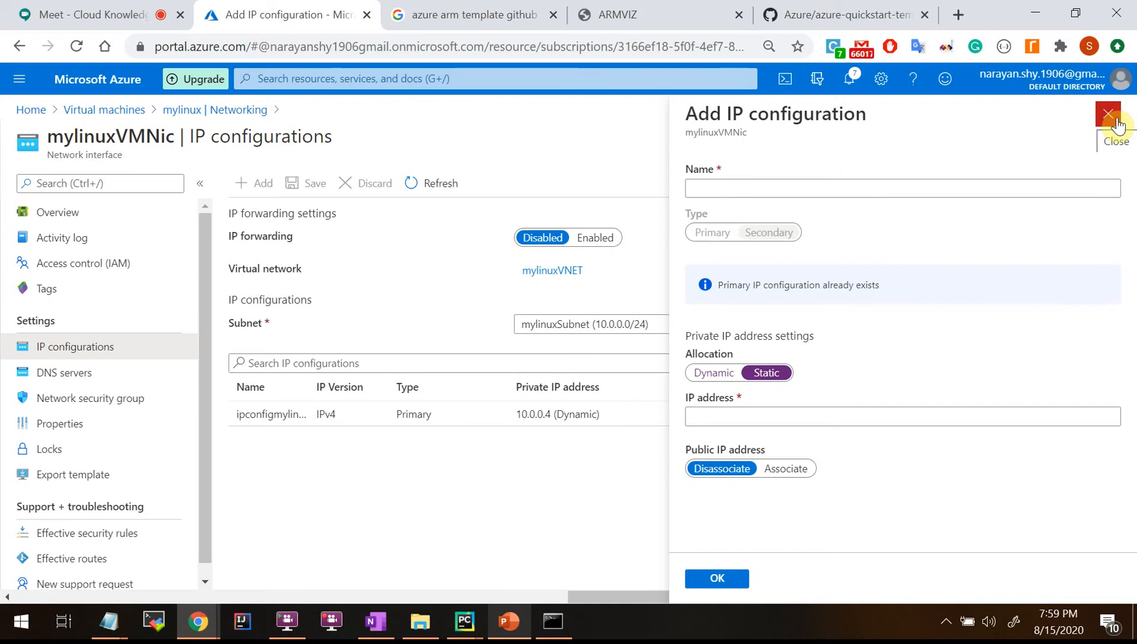
left_click(1117, 126)
left_click(659, 149)
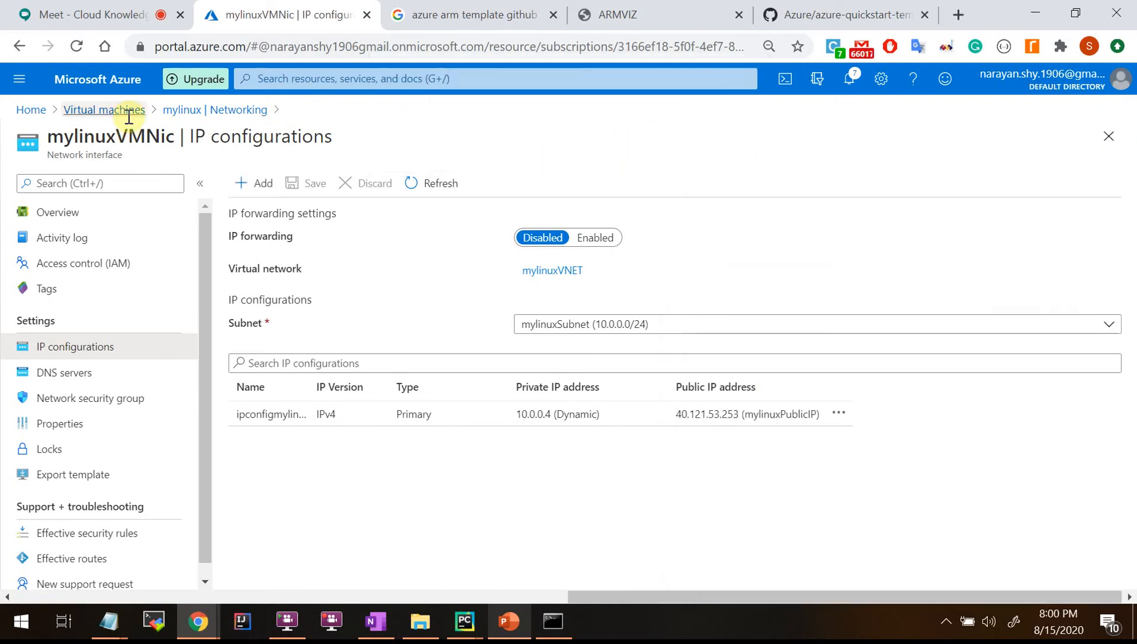
Open the mylinux virtual machine's overview from the Virtual machines list and scroll through it.
left_click(119, 111)
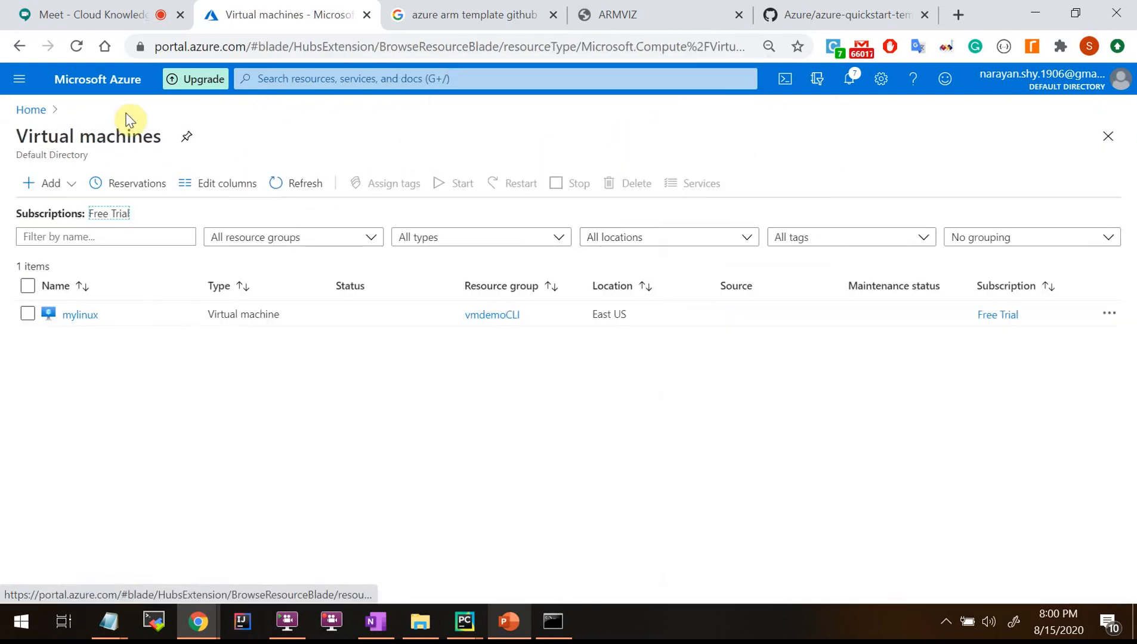
left_click(65, 319)
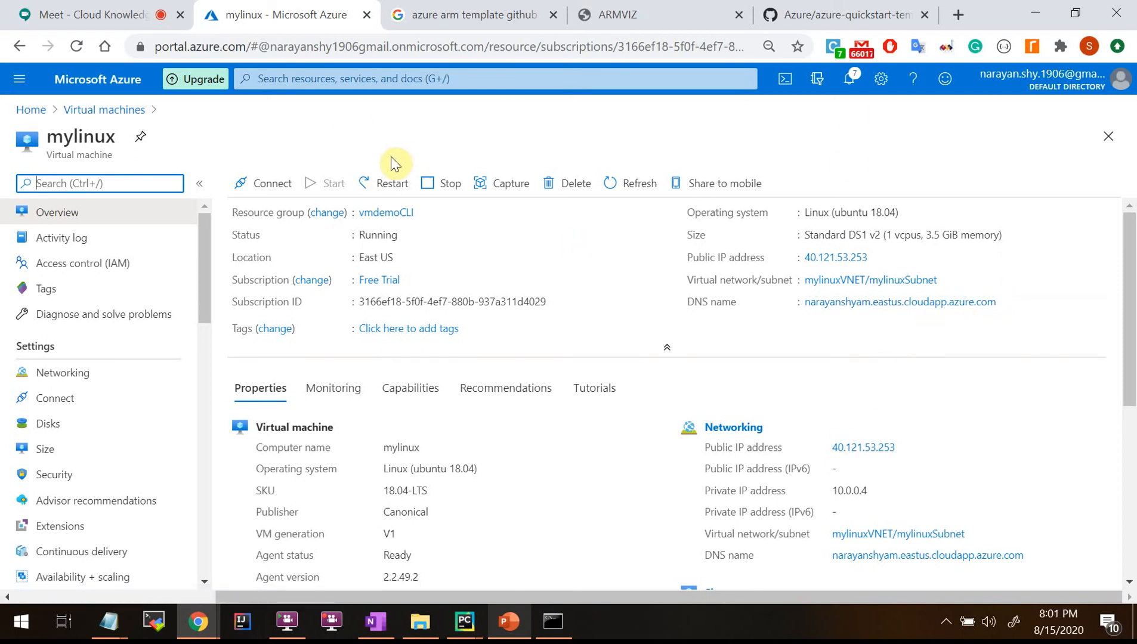
scroll(66, 412, "down", 2)
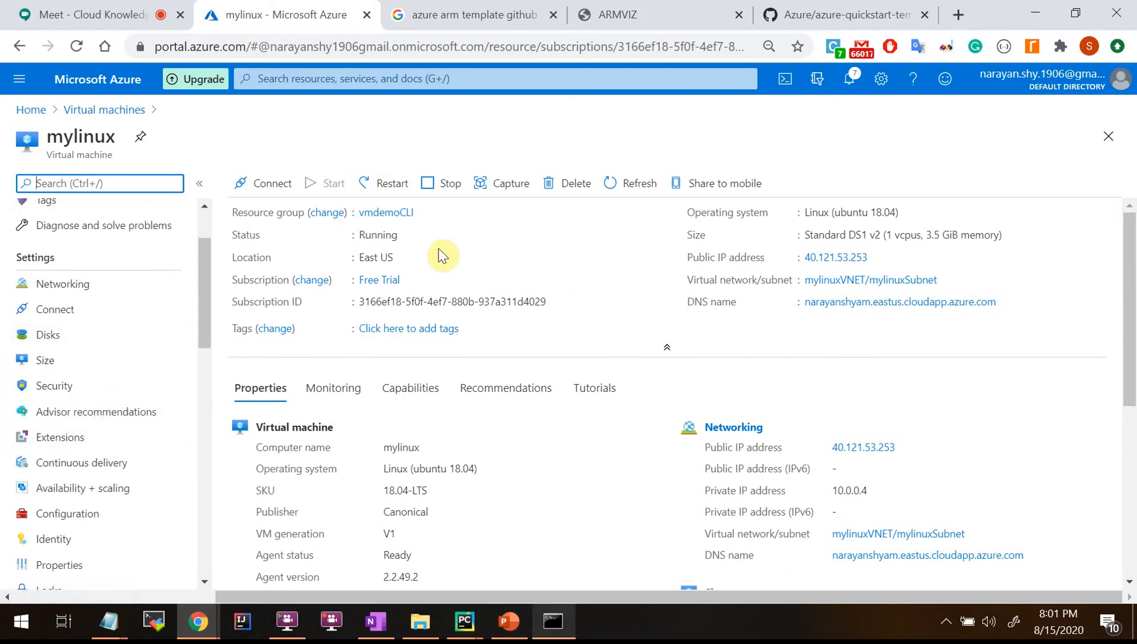
left_click(509, 622)
Run the VM Components slide as a slide show, stepping to VM Pricing and back.
left_click(510, 622)
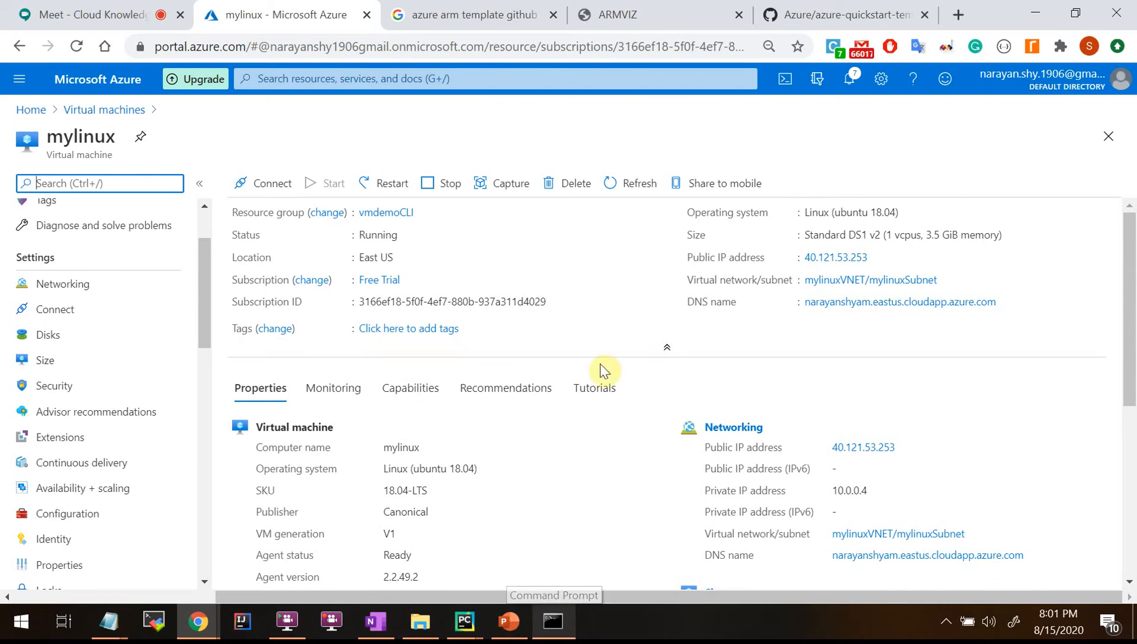
left_click(511, 625)
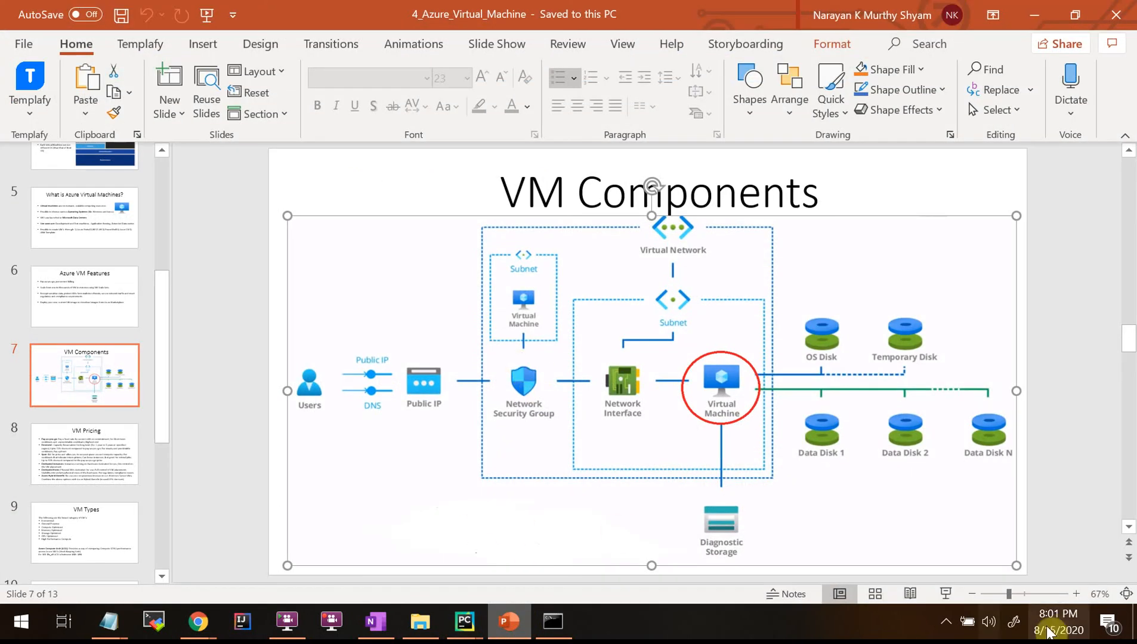
left_click(945, 594)
key("Right")
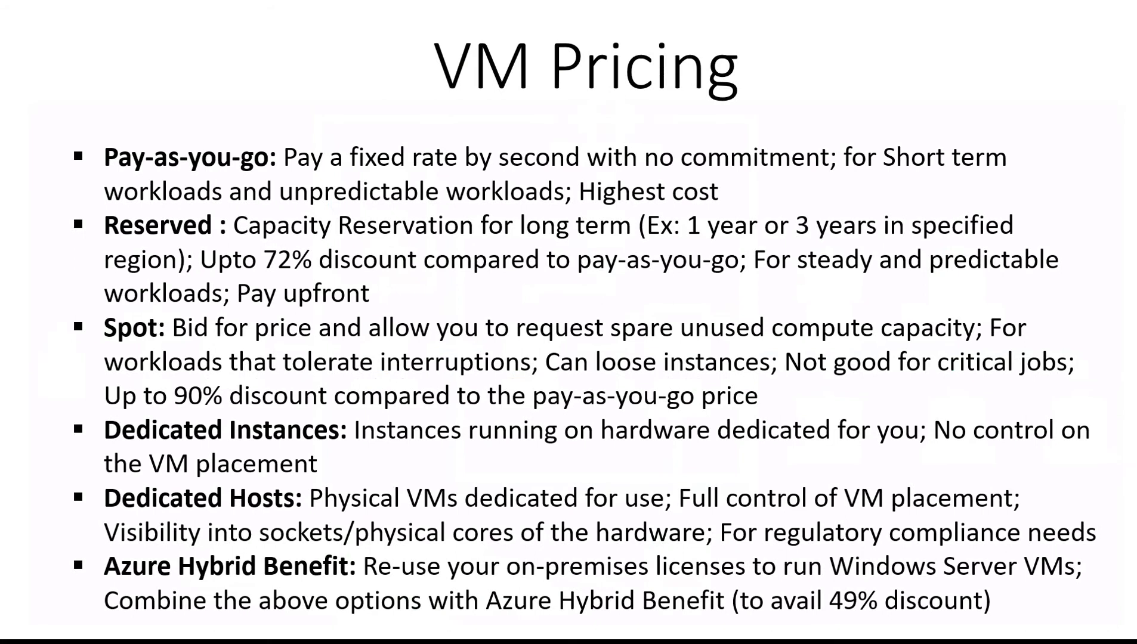
key("Left")
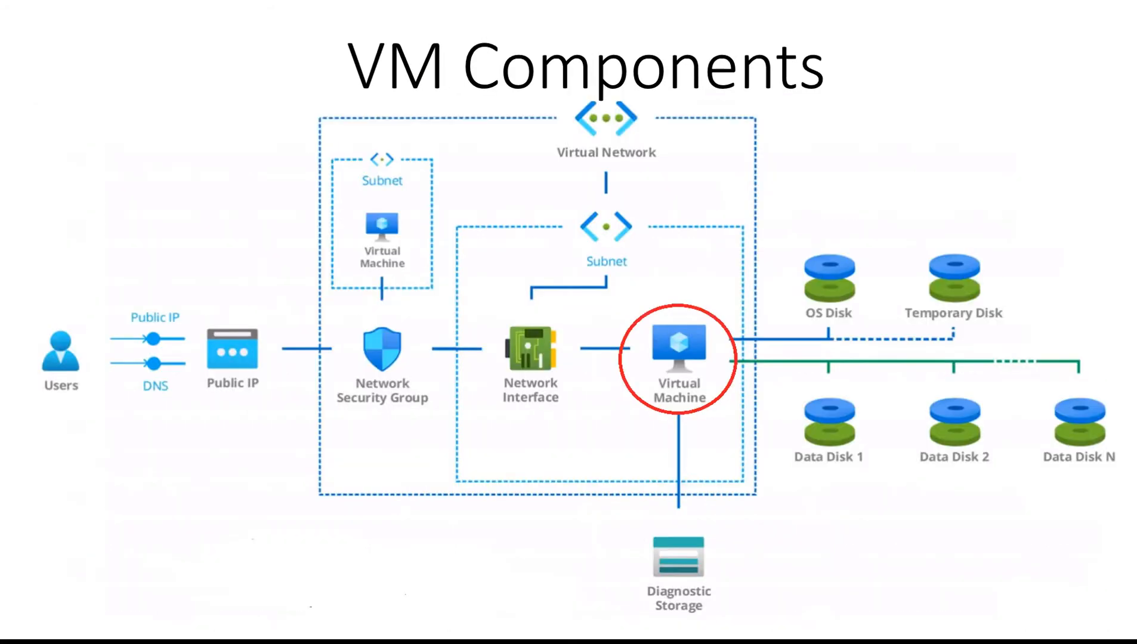
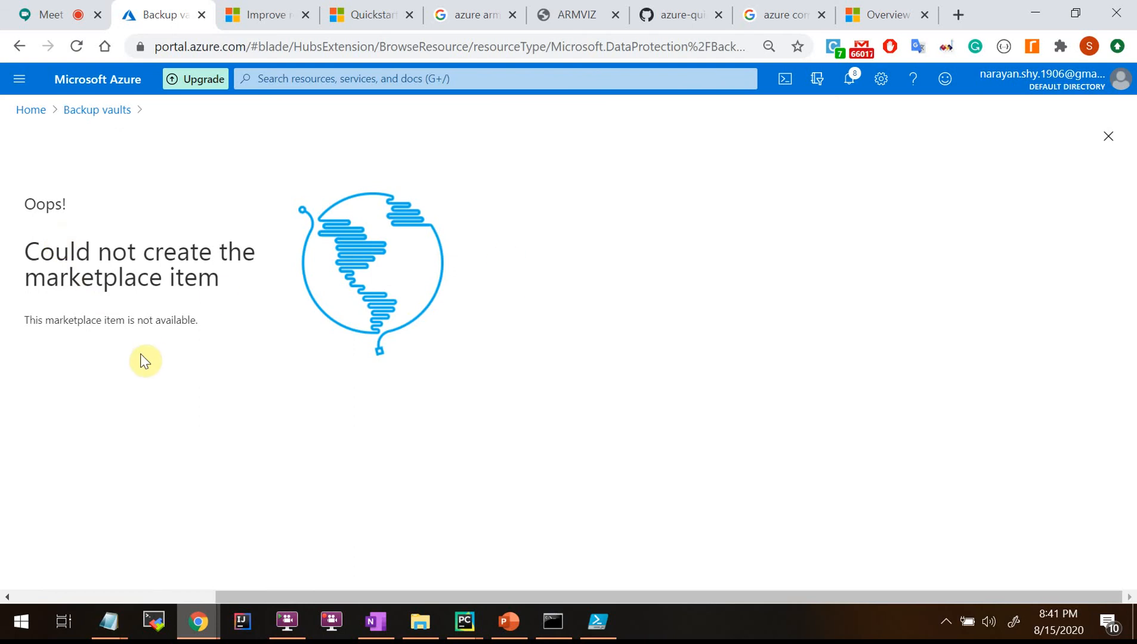
Try adding a backup vault, which fails with 'Could not create the marketplace item.'.
left_click(100, 113)
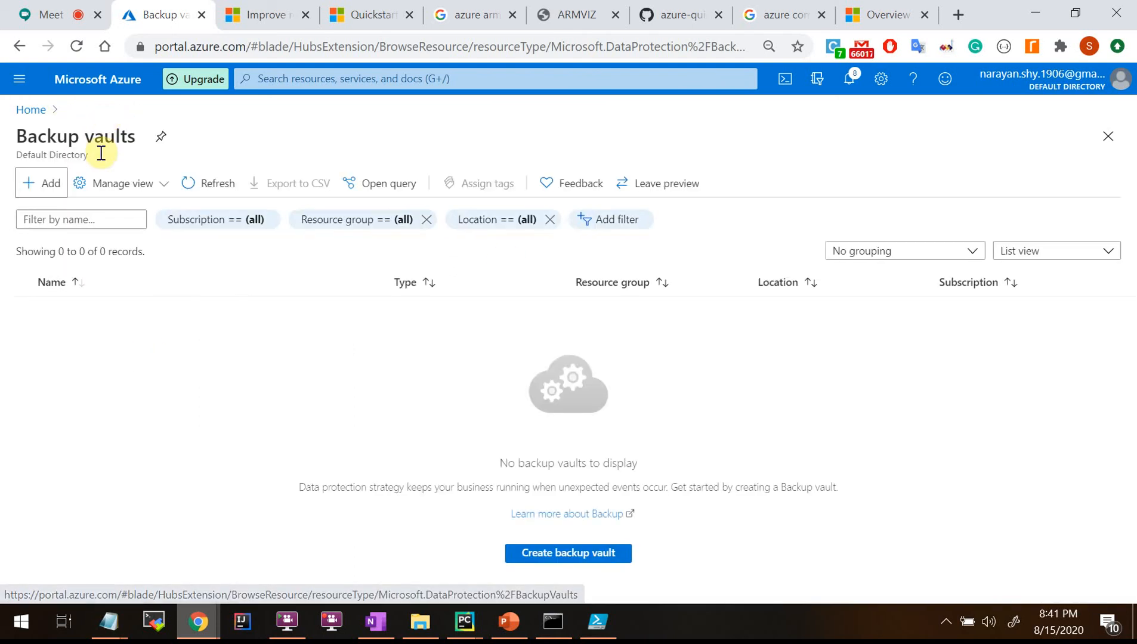
left_click(58, 196)
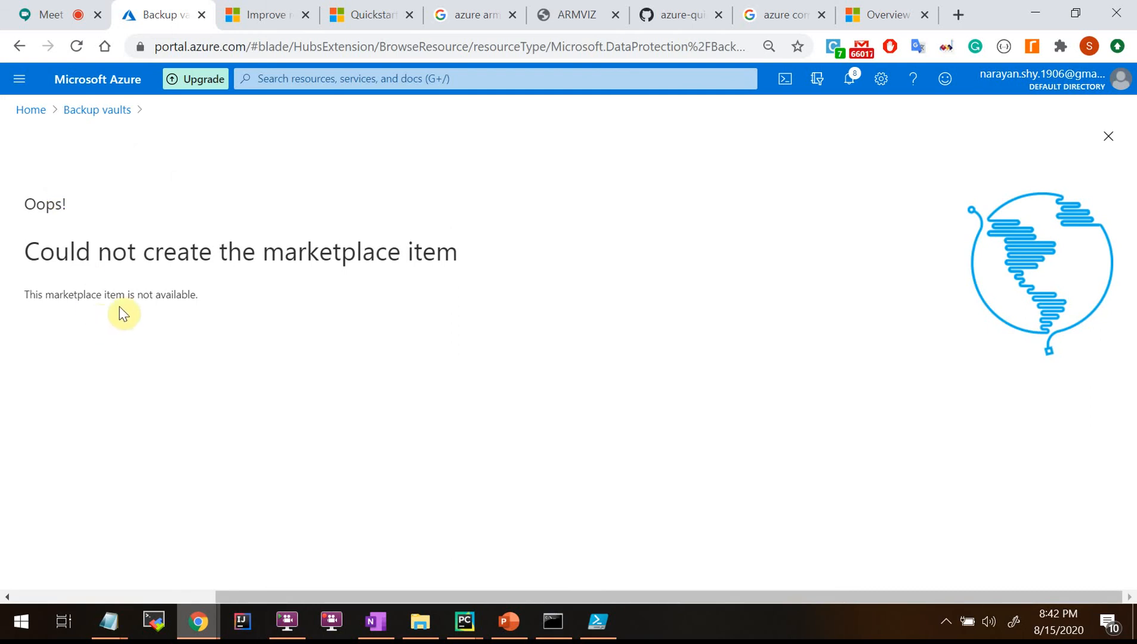
left_click(86, 111)
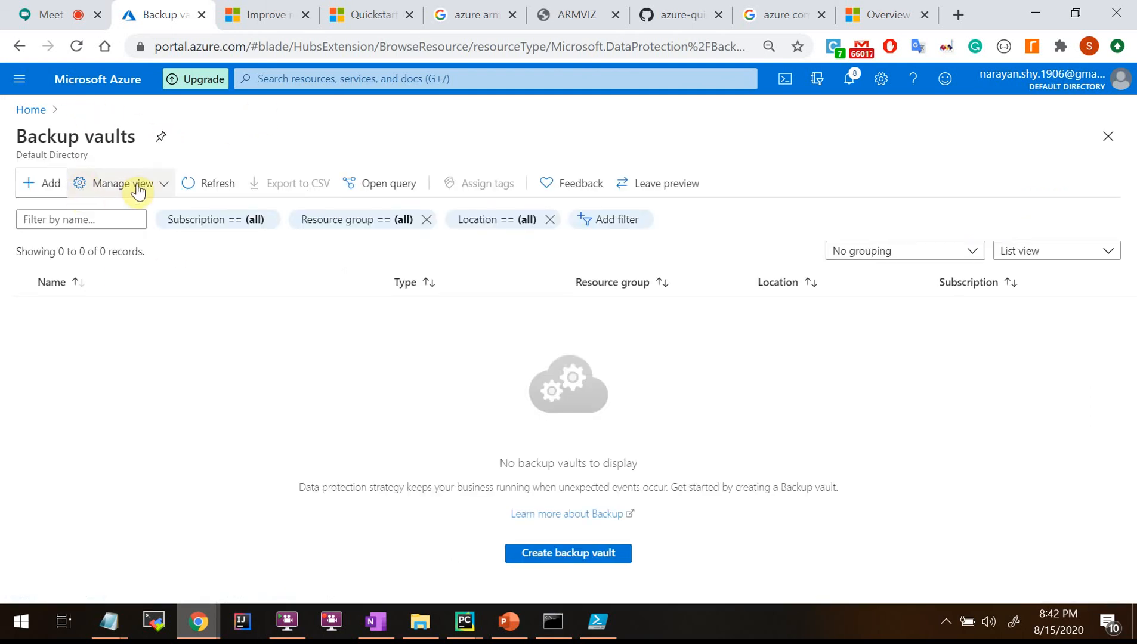
Reopen Backup vaults from Home, retry Add, and return to the empty vault list's search box.
left_click(30, 110)
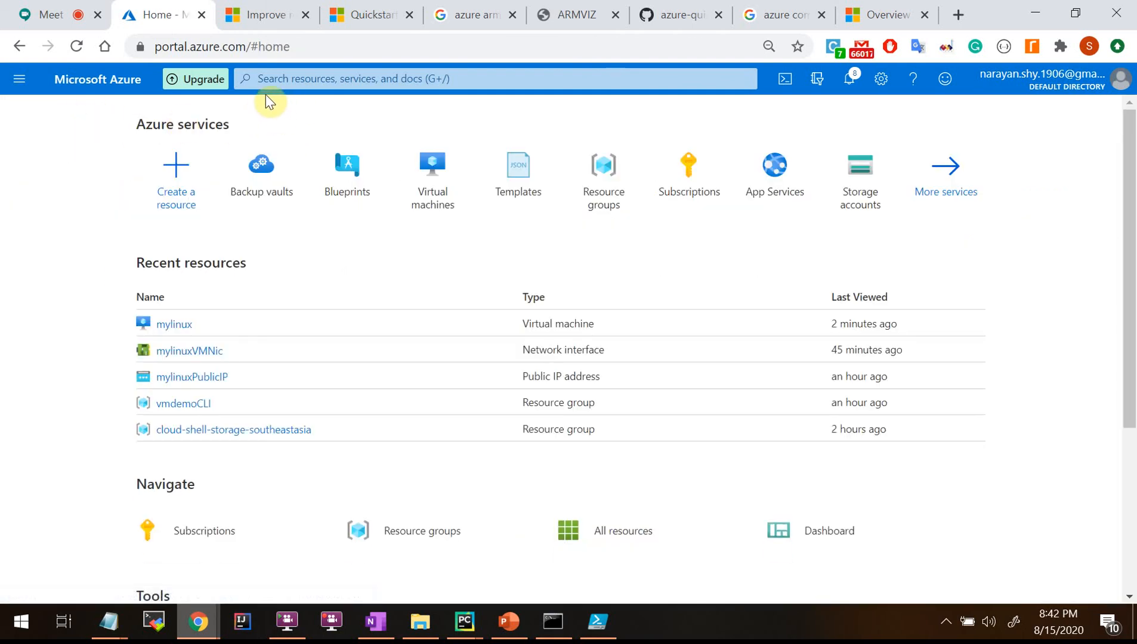
left_click(265, 194)
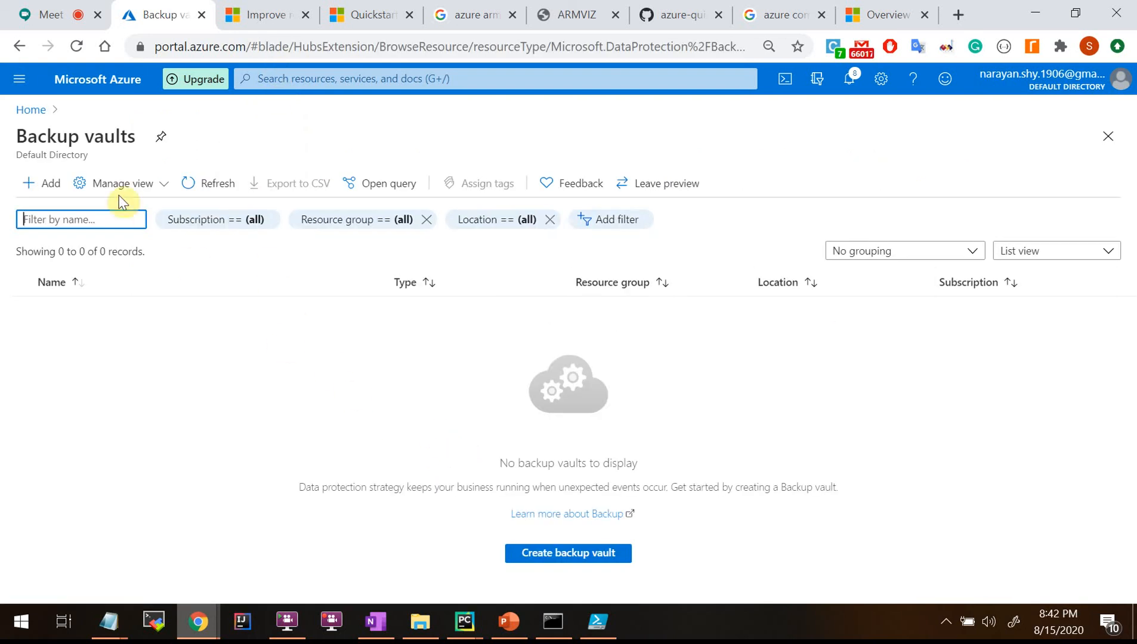
left_click(51, 184)
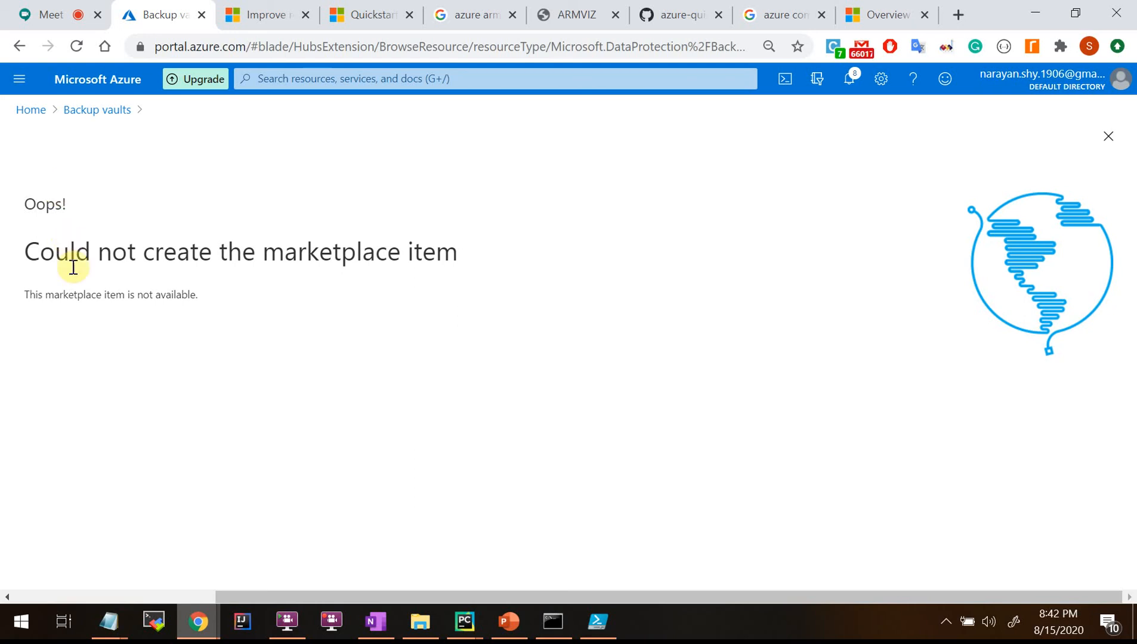
left_click(101, 110)
left_click(343, 80)
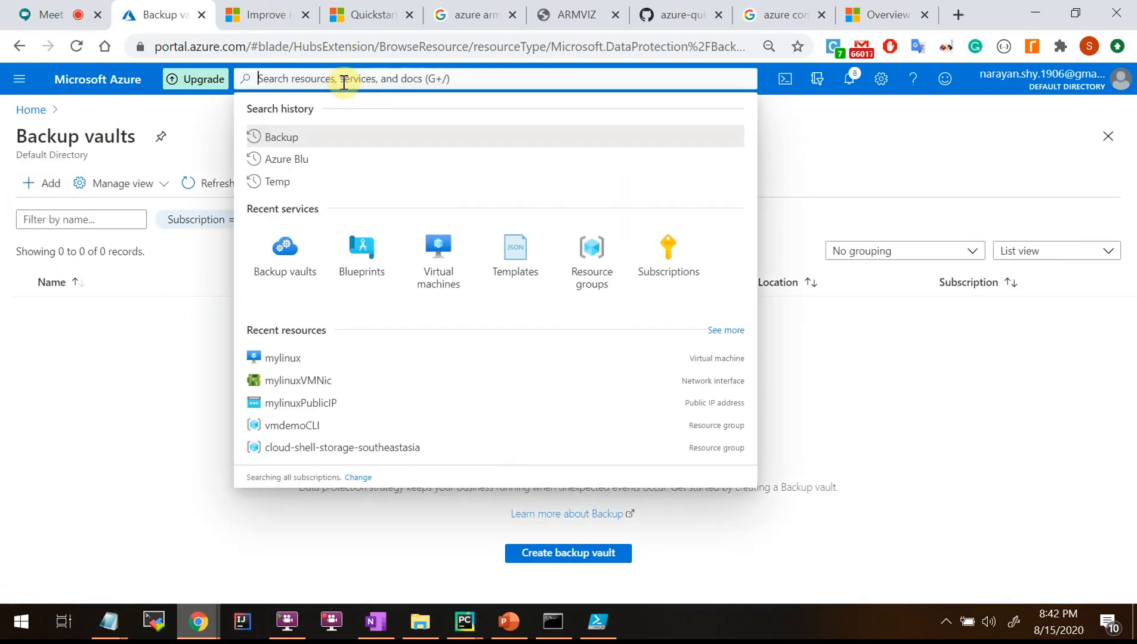
key("alt+Tab")
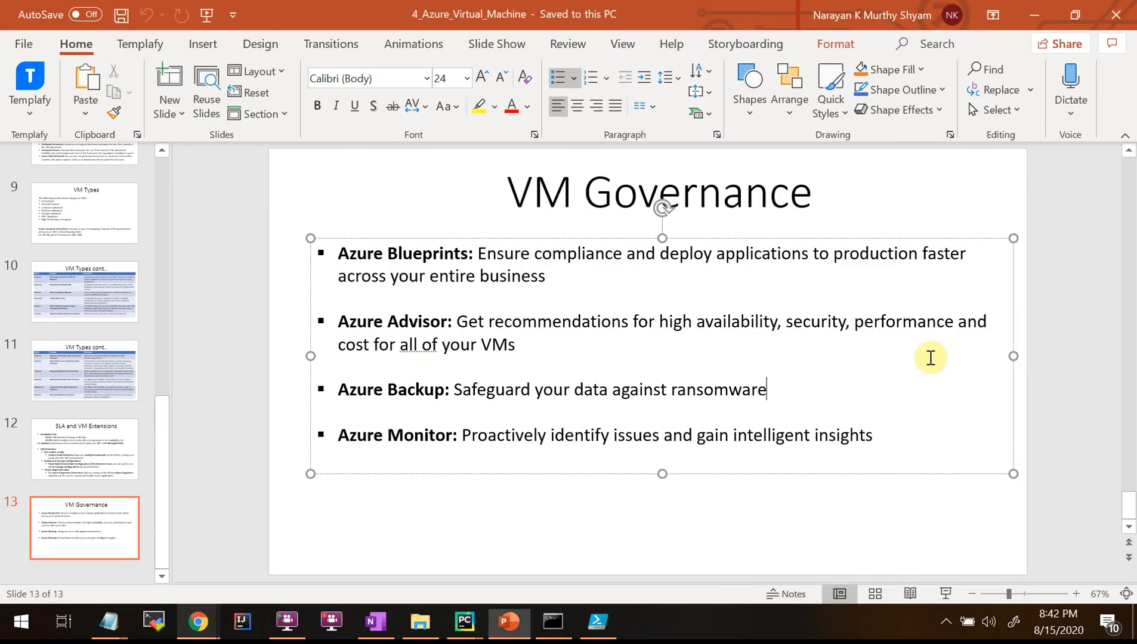
left_click_drag(467, 391, 740, 396)
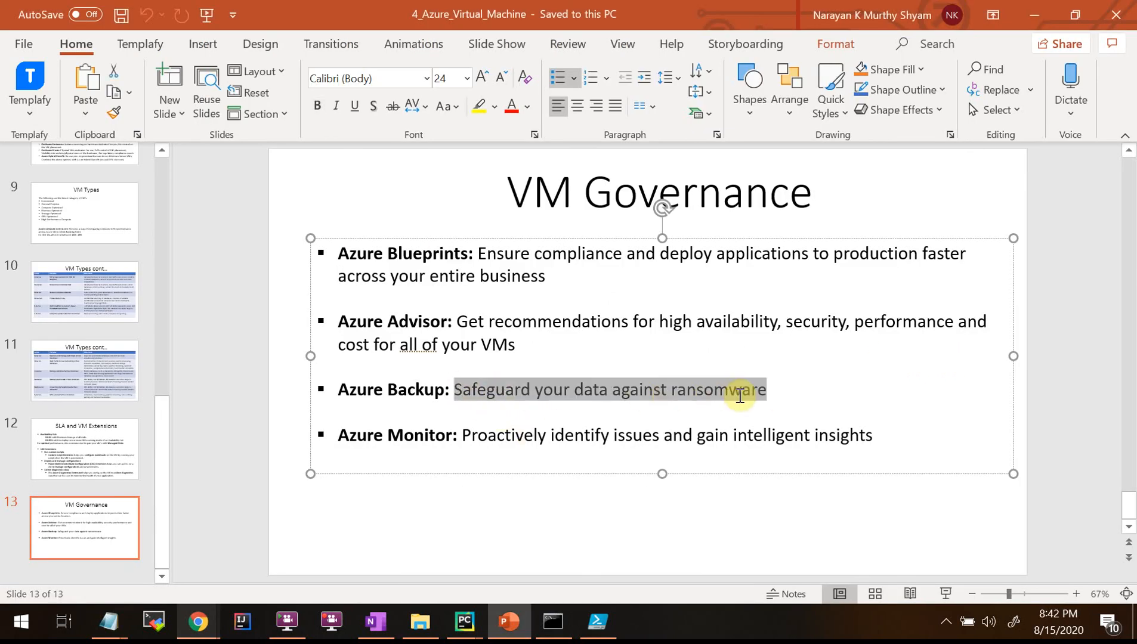
key("End")
key("Return")
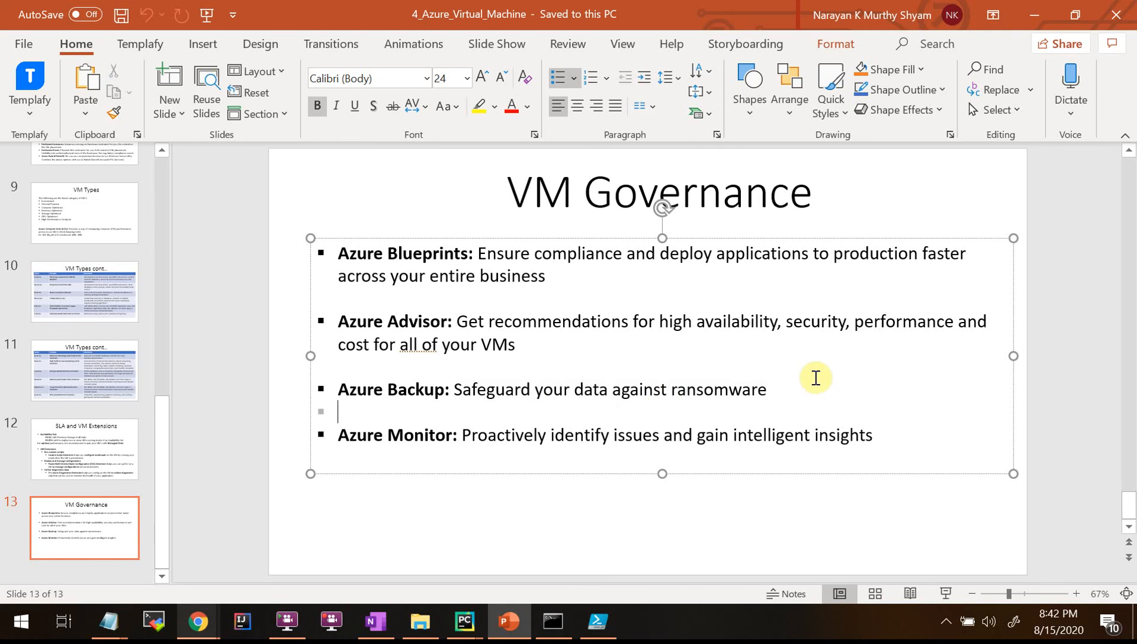
left_click_drag(781, 394, 502, 390)
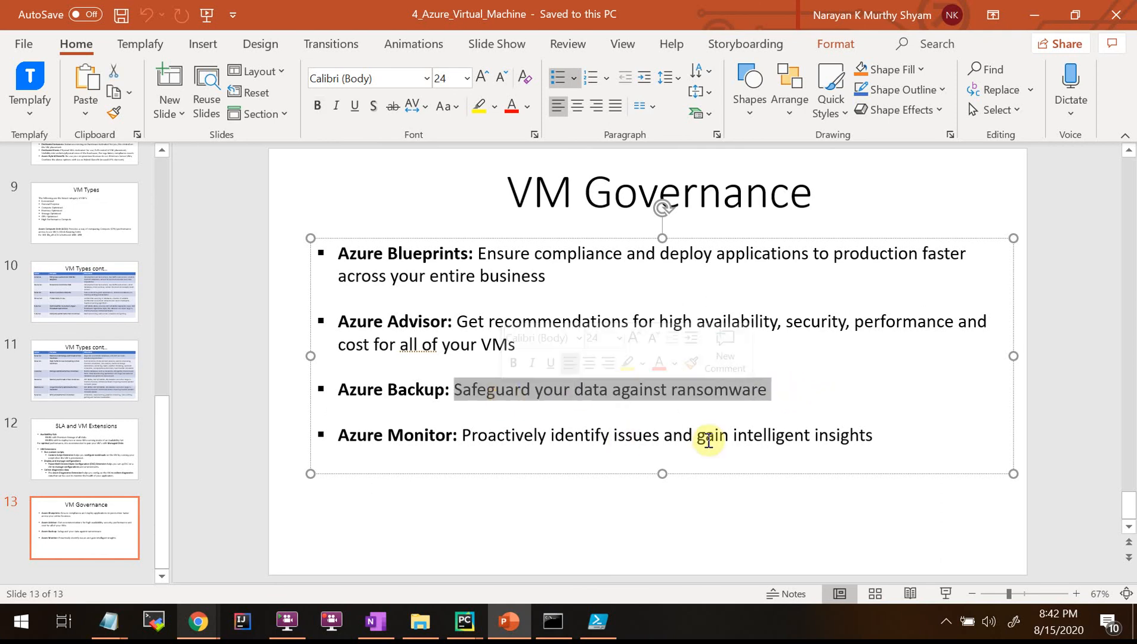
left_click(816, 422)
left_click_drag(794, 389, 463, 389)
left_click(477, 530)
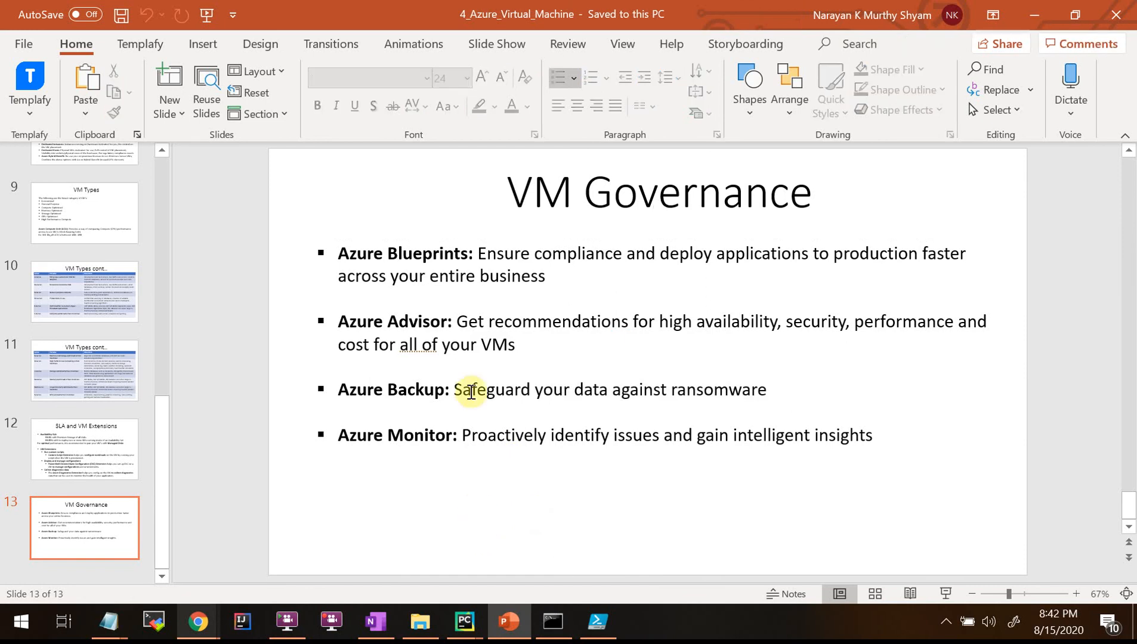
left_click(774, 391)
left_click_drag(775, 392, 471, 390)
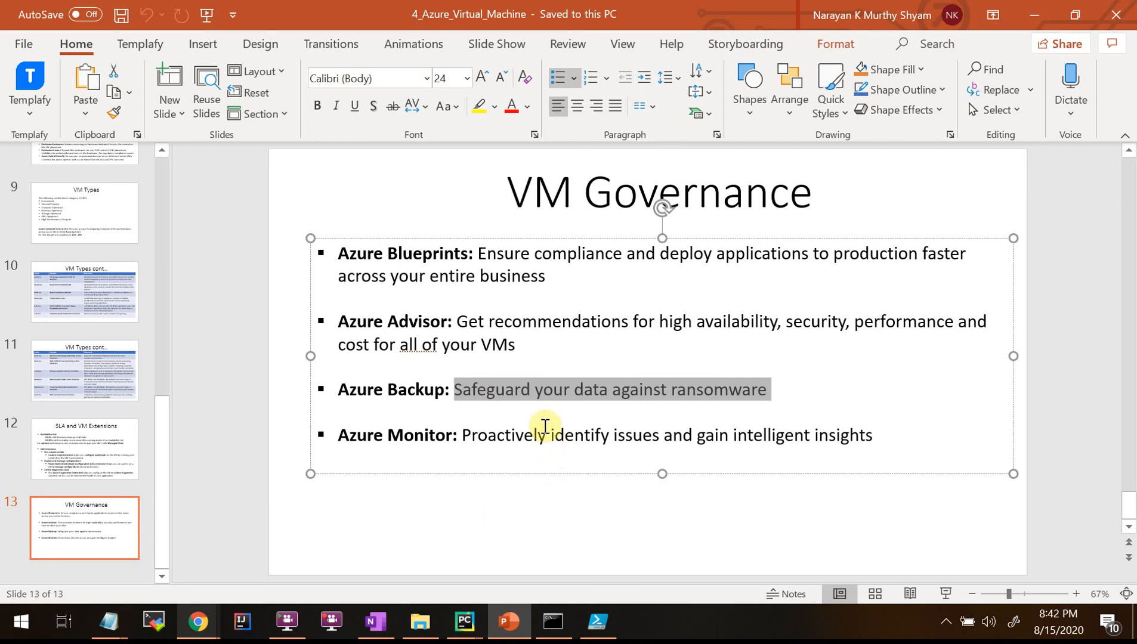
left_click(560, 410)
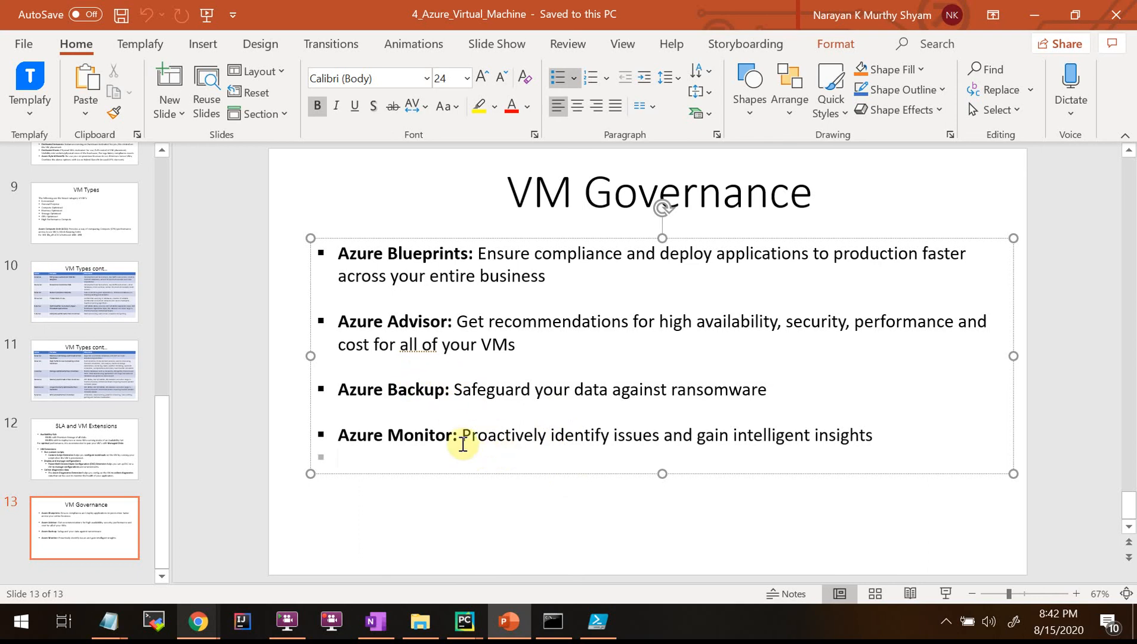
left_click_drag(464, 435, 870, 433)
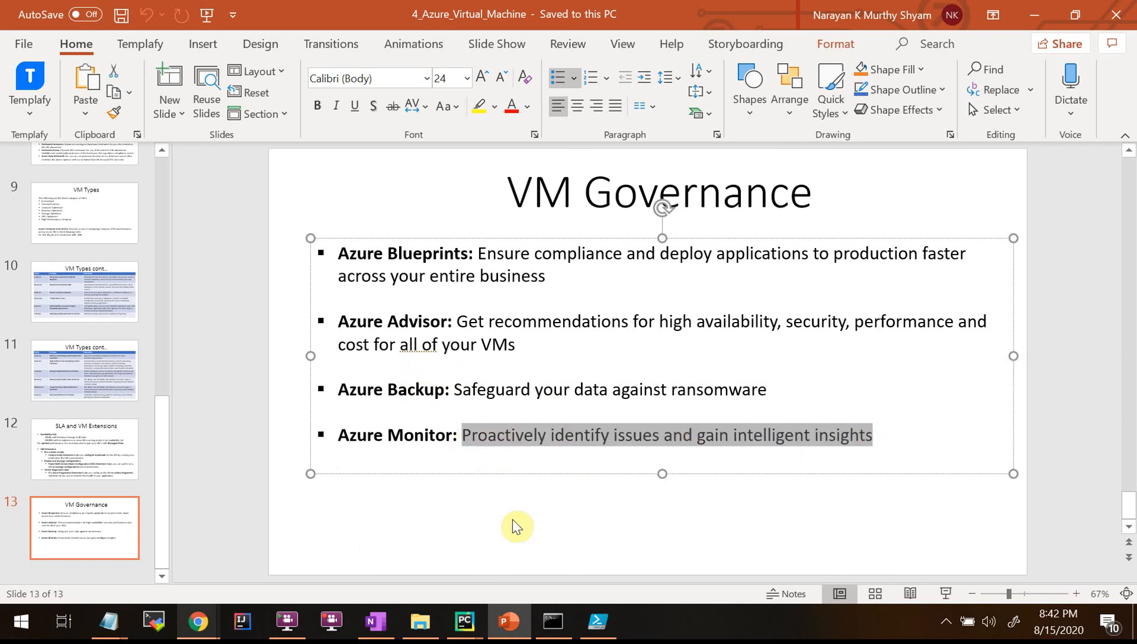
left_click(508, 622)
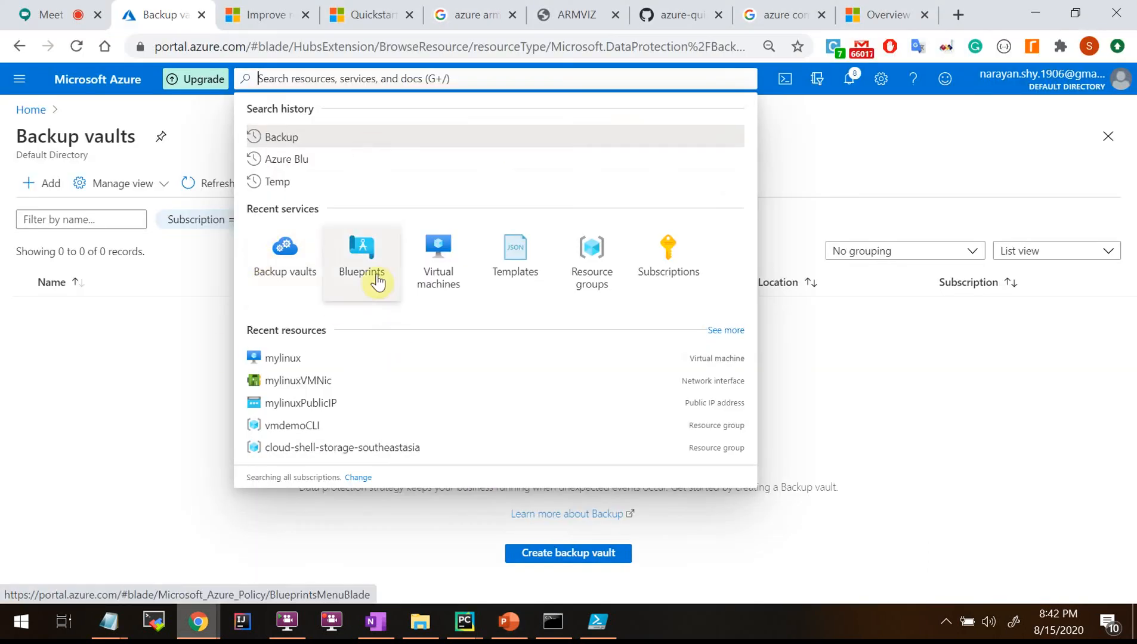
Open the mylinux virtual machine and its Insights page under Monitoring.
left_click(447, 266)
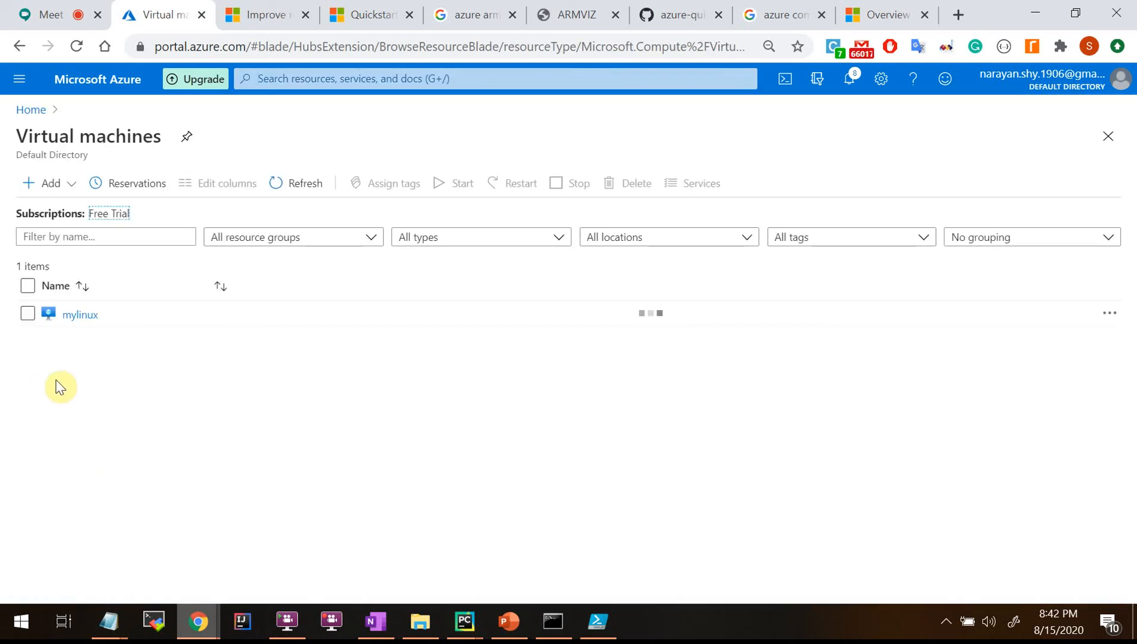
left_click(77, 315)
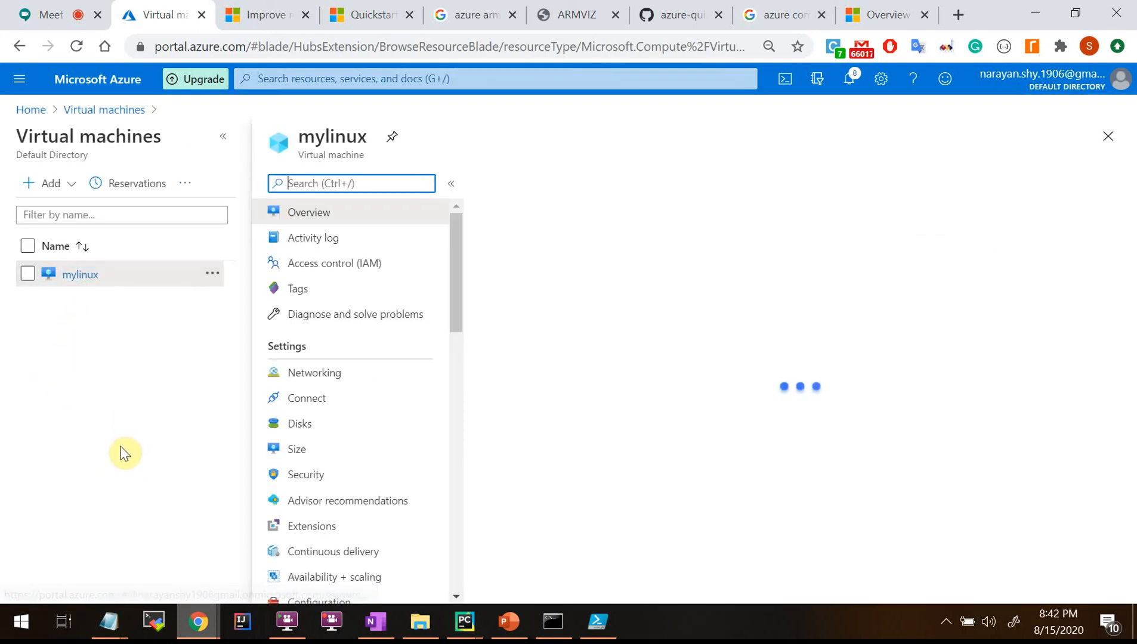
scroll(190, 462, "down", 6)
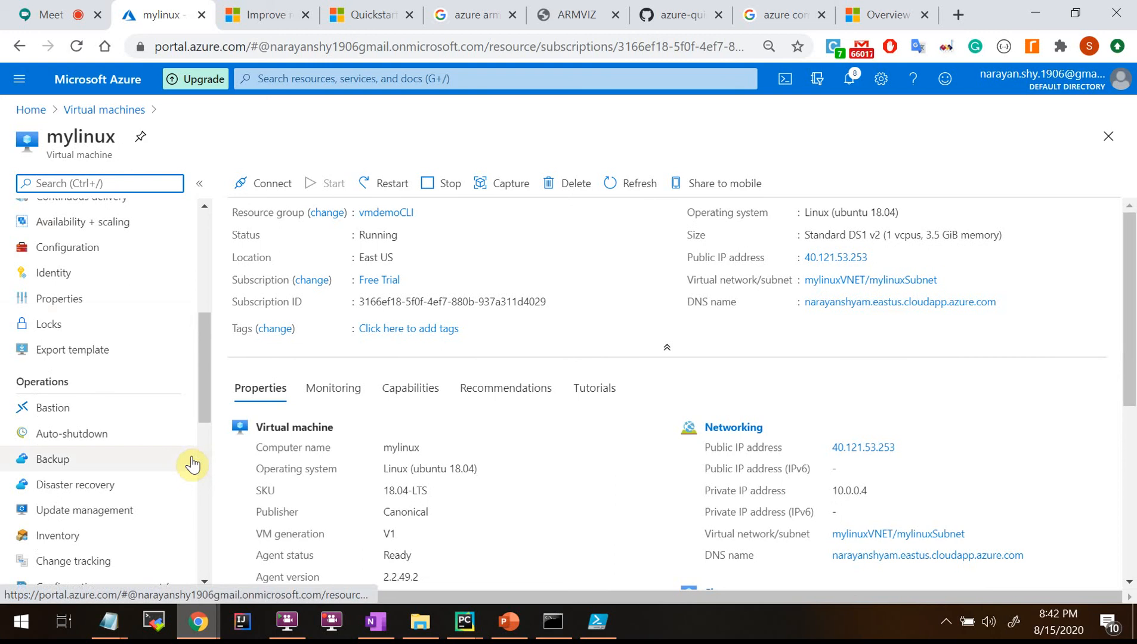
scroll(187, 461, "down", 1)
scroll(187, 461, "down", 2)
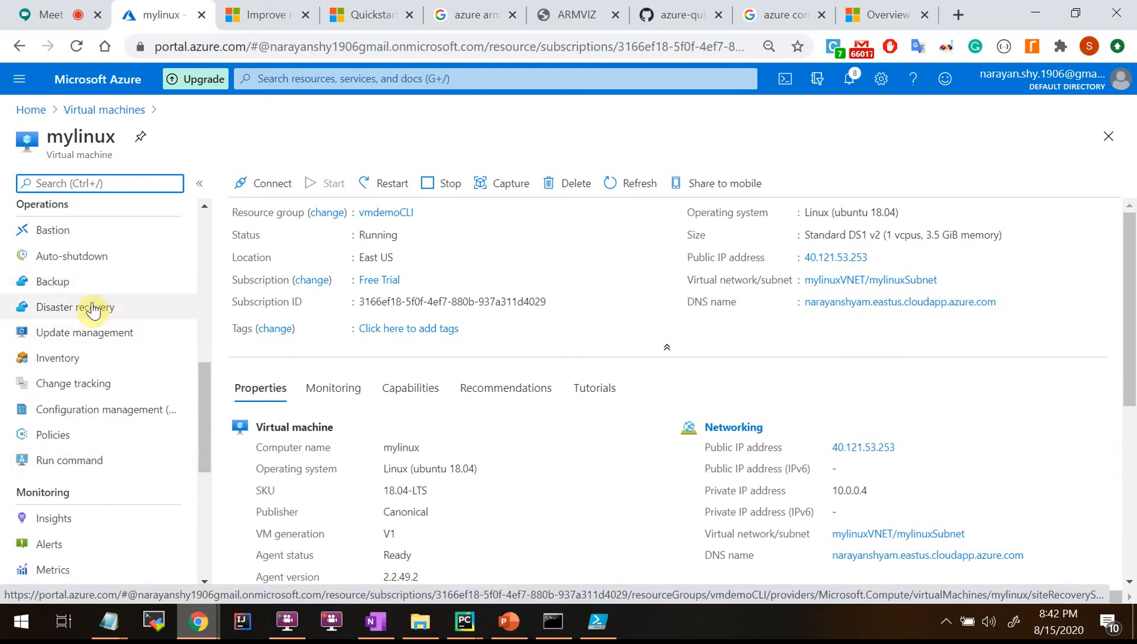
scroll(117, 466, "down", 3)
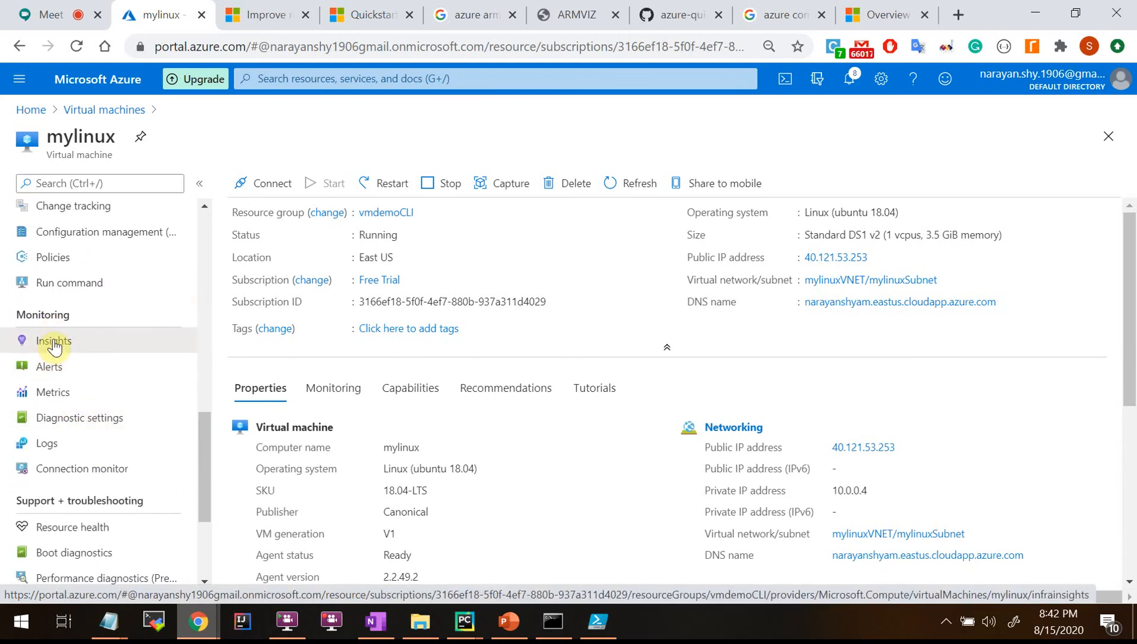
left_click(54, 346)
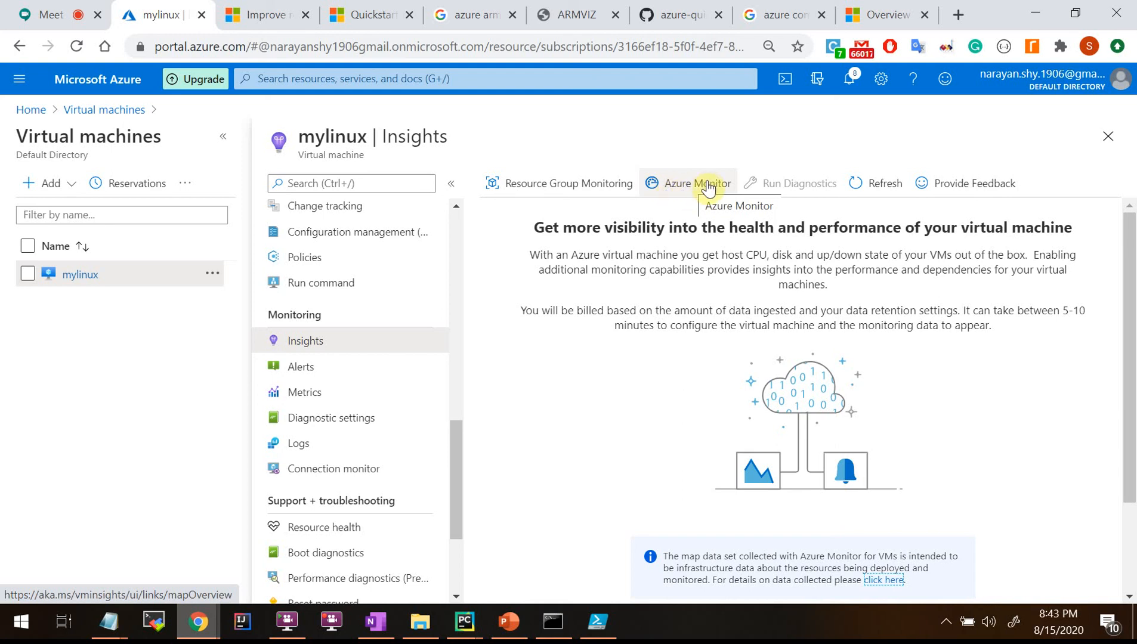
Highlight the Insights description about host CPU, disk and up/down state.
left_click_drag(725, 258, 850, 258)
left_click(745, 264)
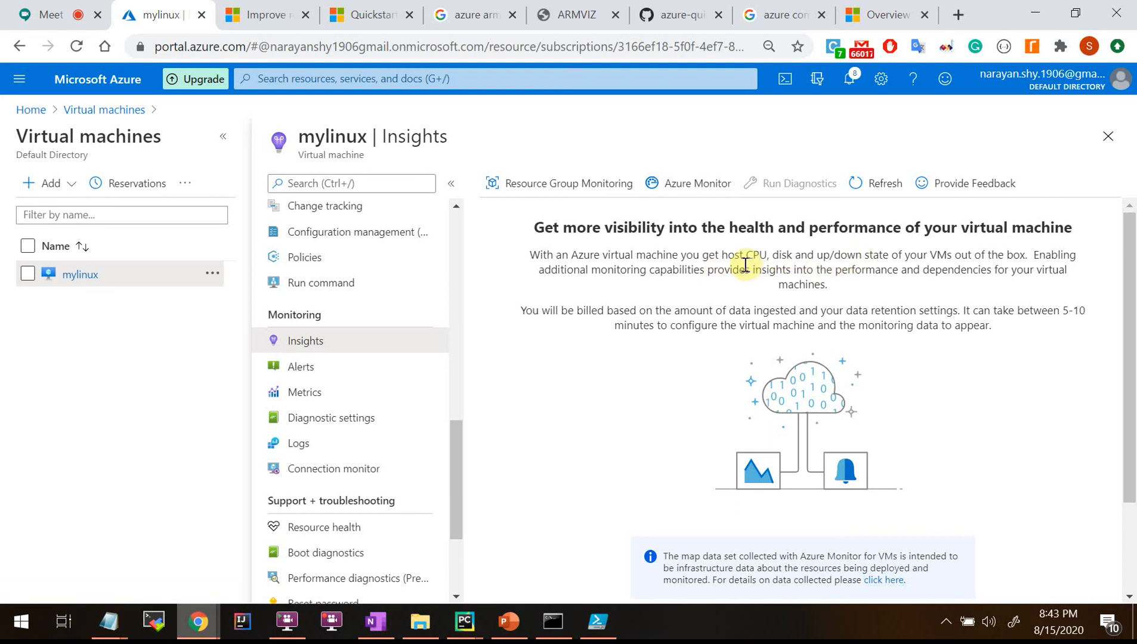
left_click_drag(764, 257, 880, 259)
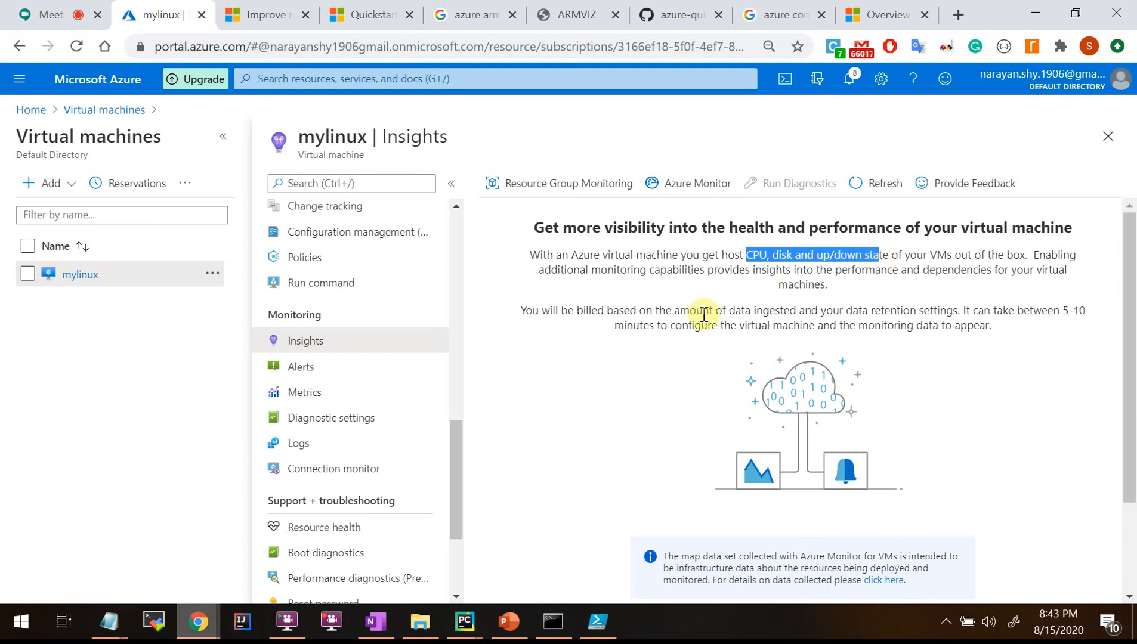
left_click(680, 264)
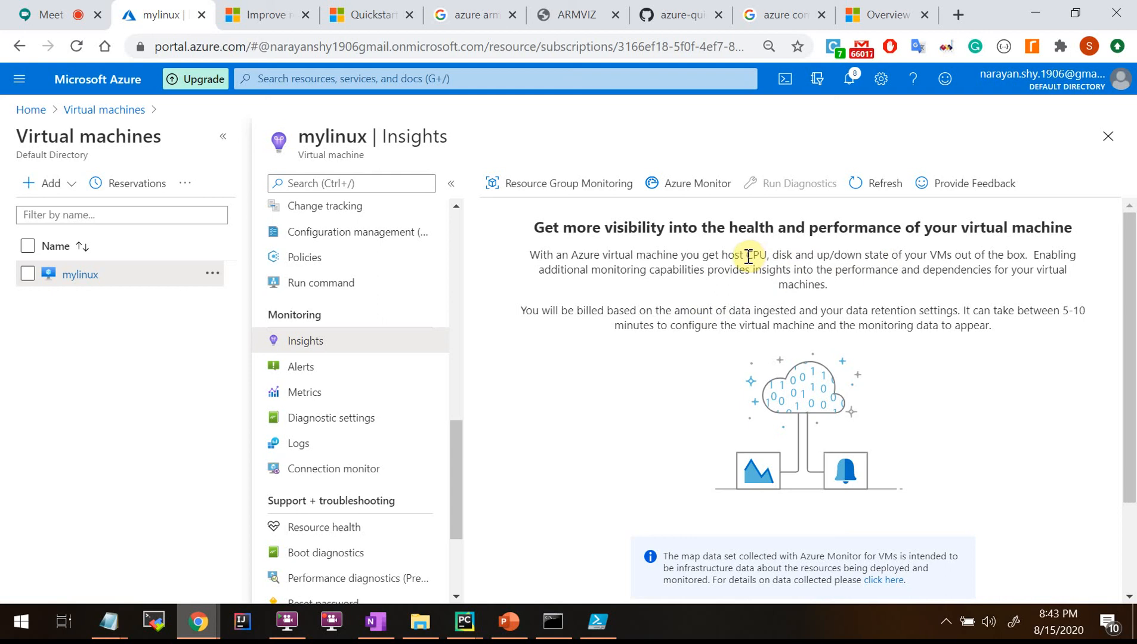
left_click_drag(748, 256, 787, 257)
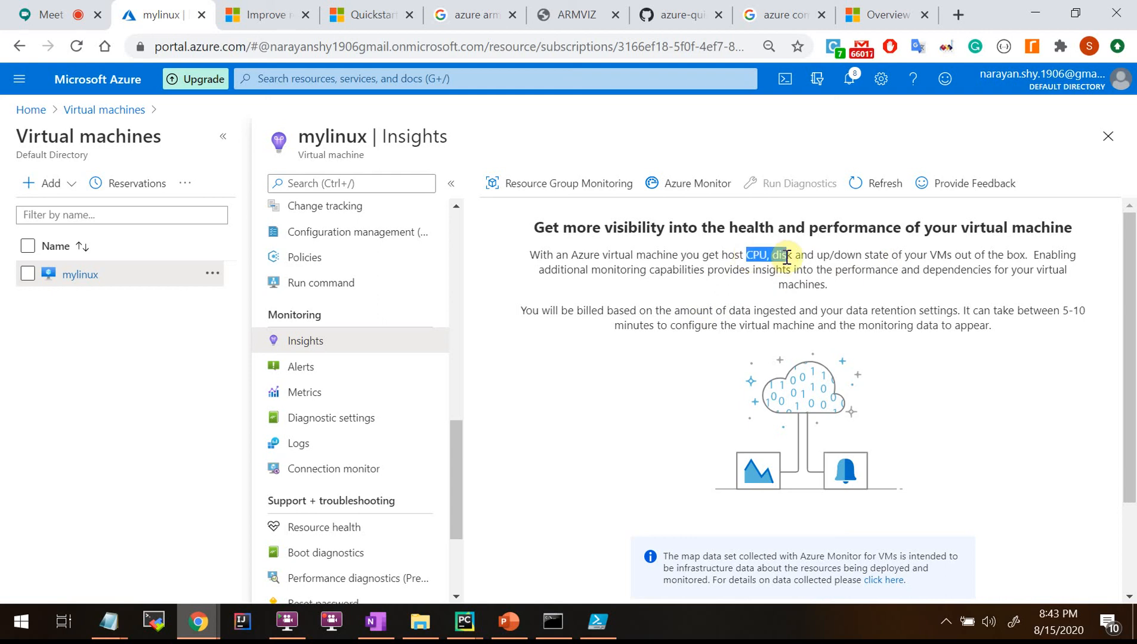
left_click_drag(788, 258, 754, 257)
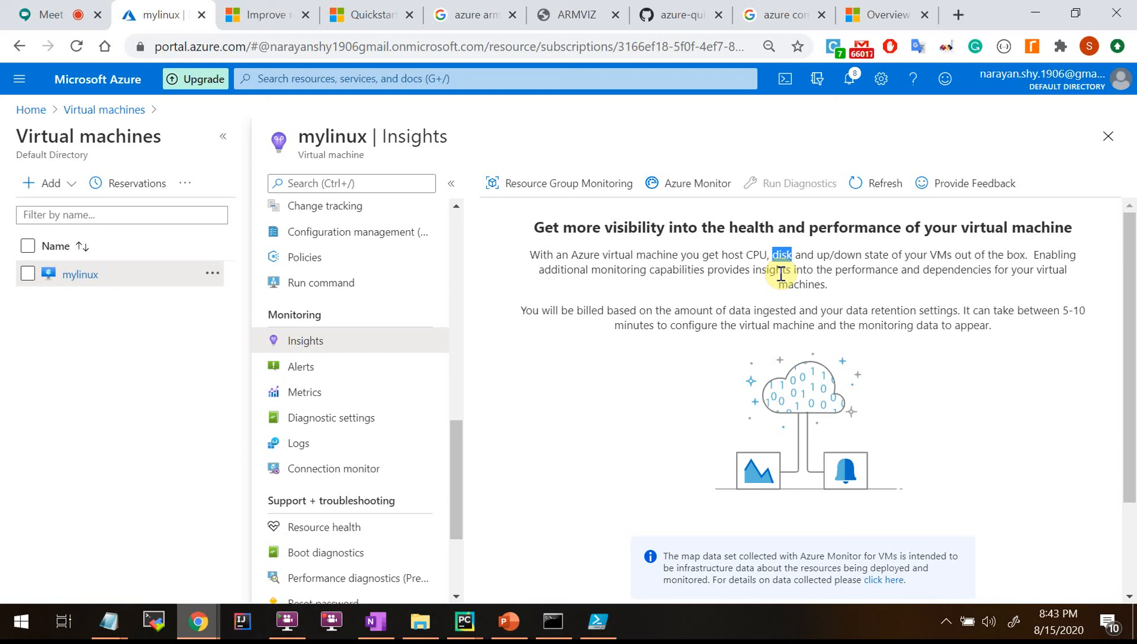
left_click(783, 263)
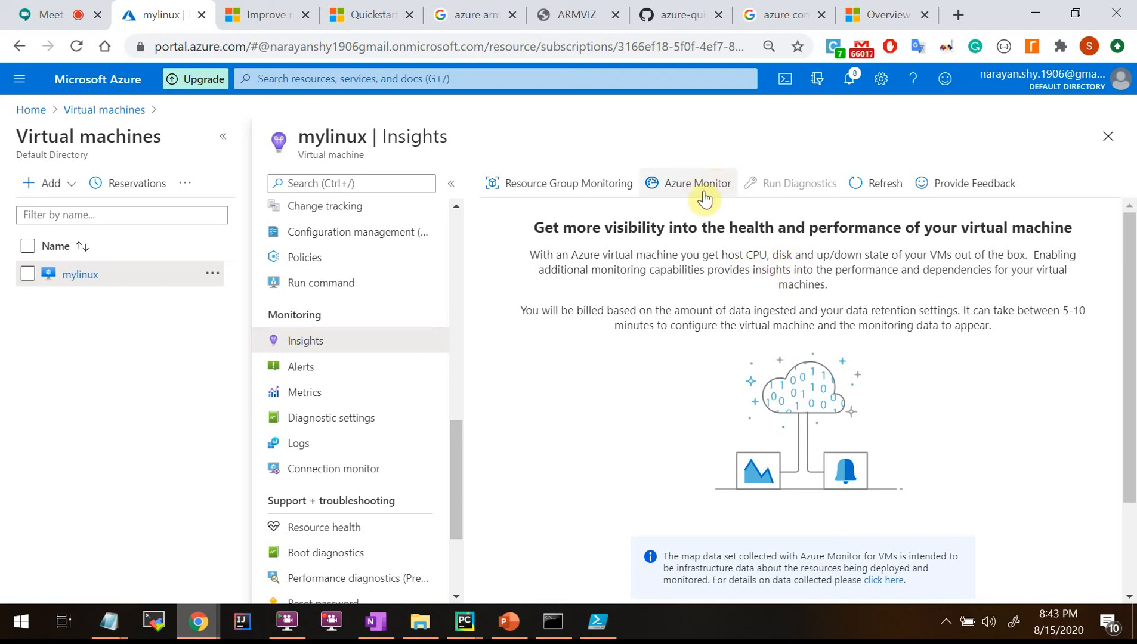
left_click(783, 257)
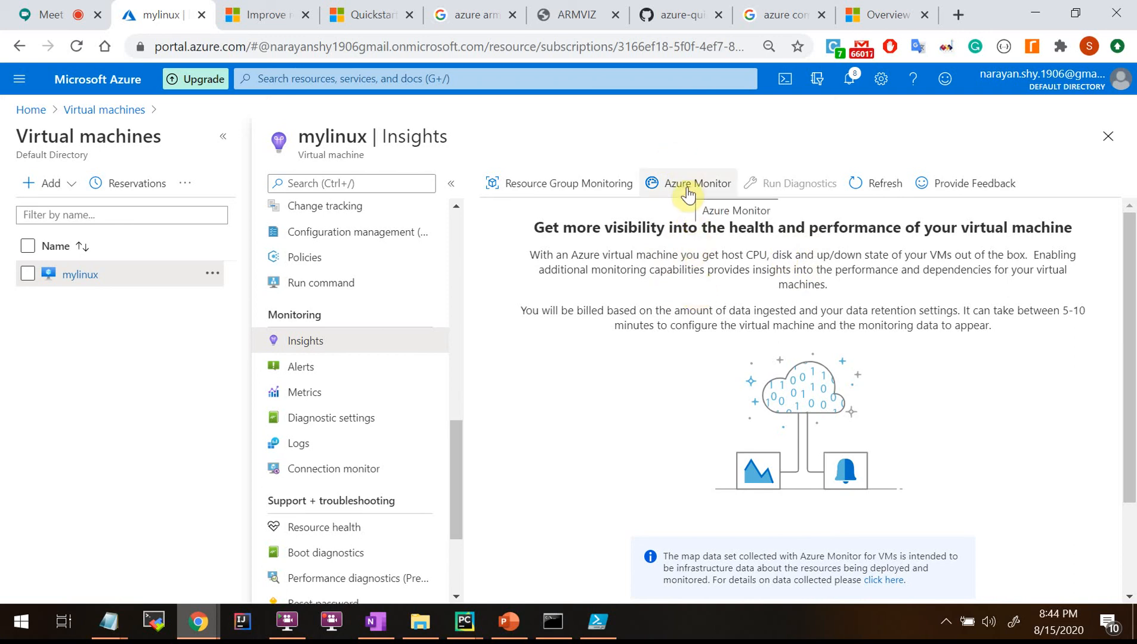
Open the mylinux Alerts page and start a new alert rule.
left_click(303, 369)
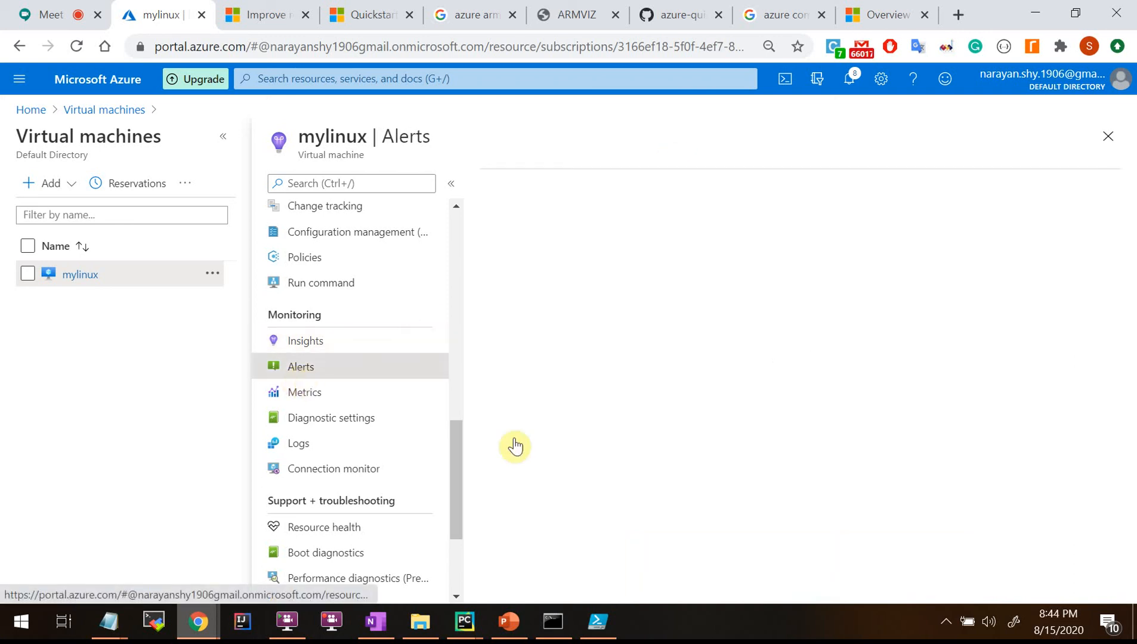
scroll(506, 416, "down", 3)
scroll(506, 416, "up", 3)
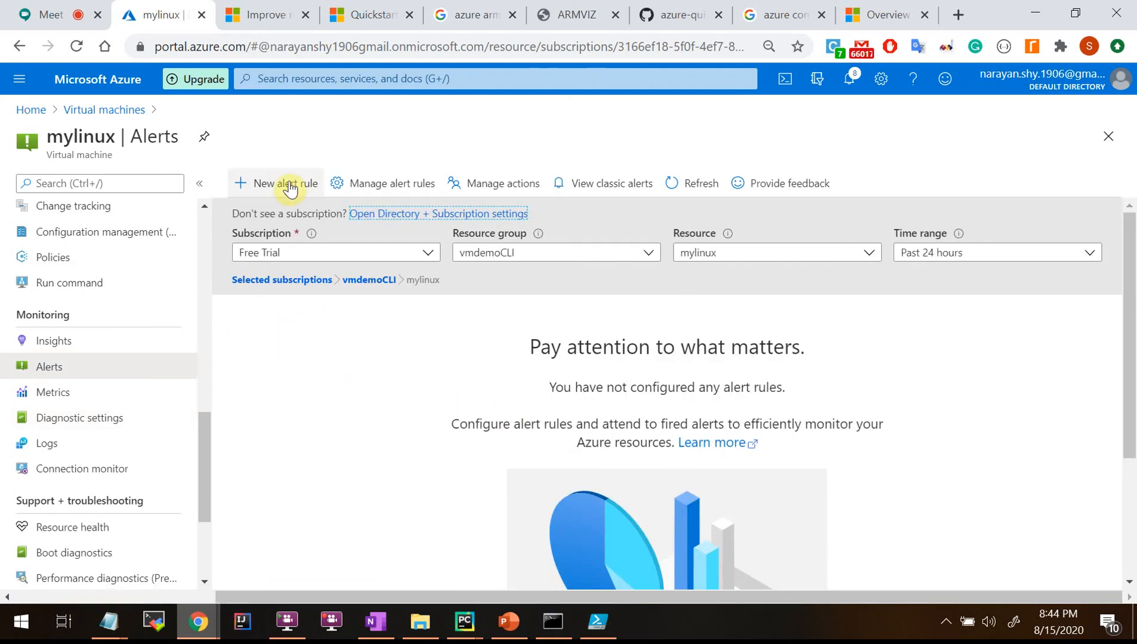
left_click(289, 186)
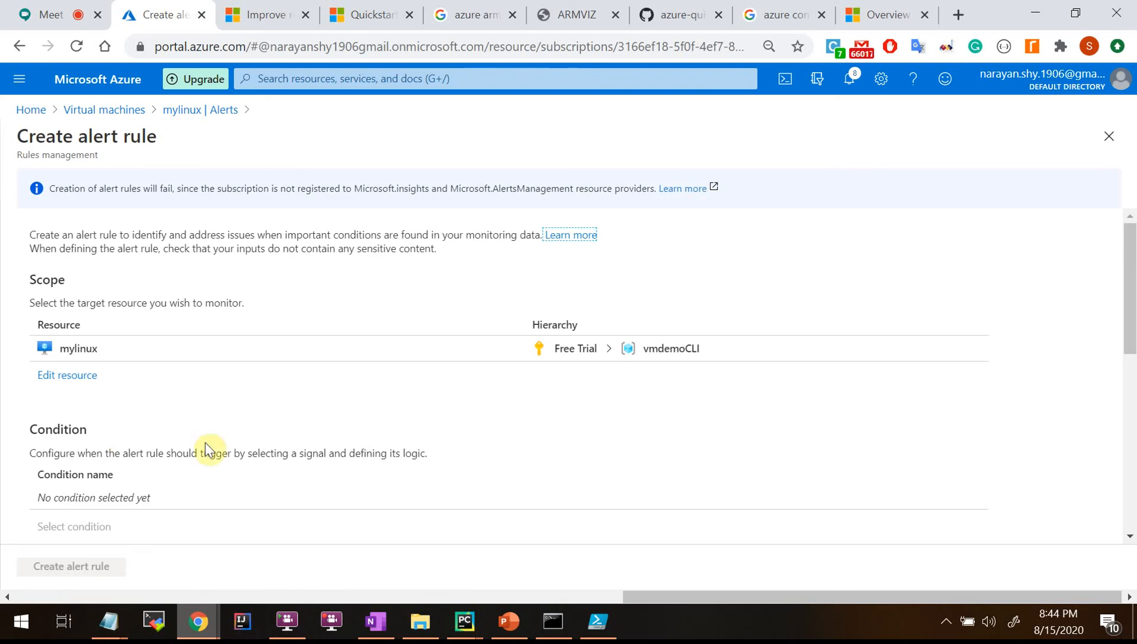
scroll(284, 510, "down", 5)
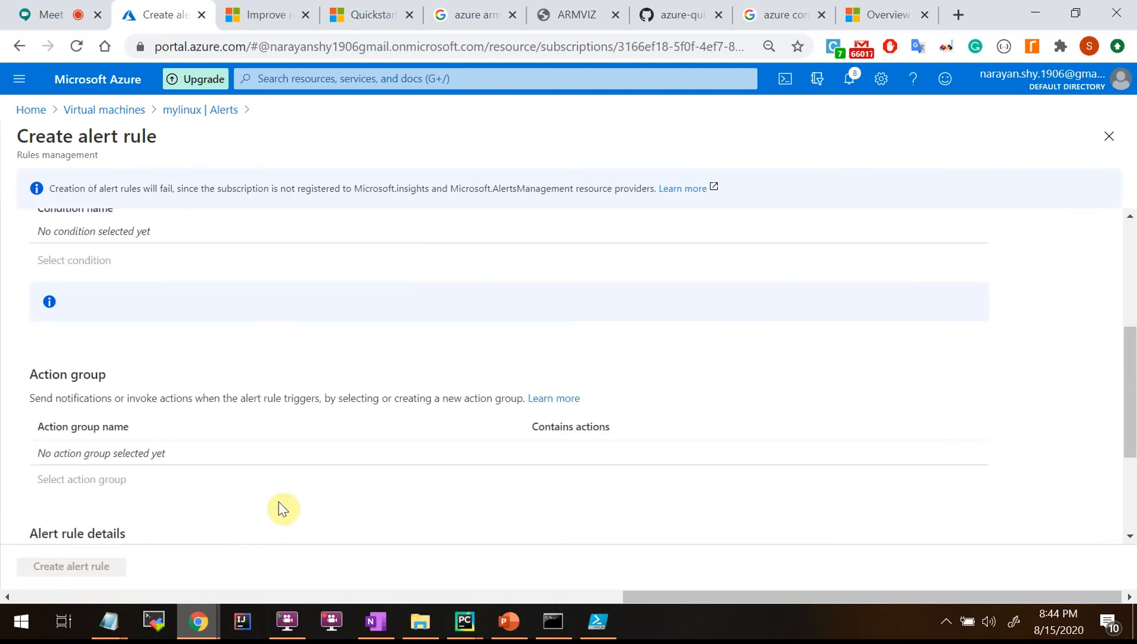
scroll(232, 440, "up", 3)
scroll(226, 441, "up", 1)
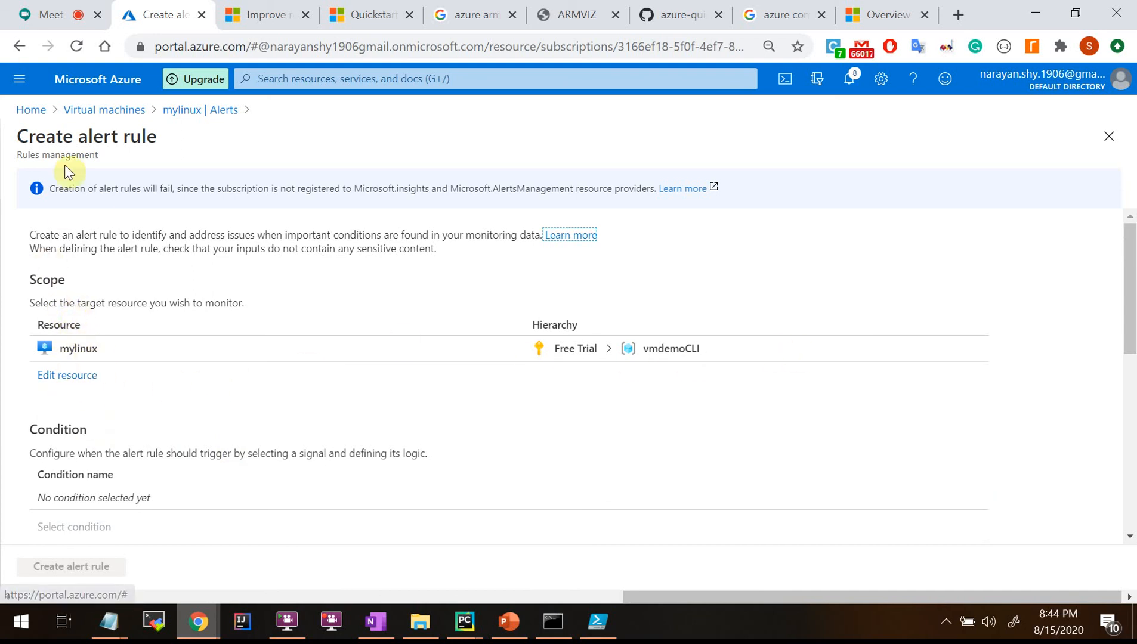
Set the alert rule's target resource to mylinux via Edit resource.
left_click(65, 380)
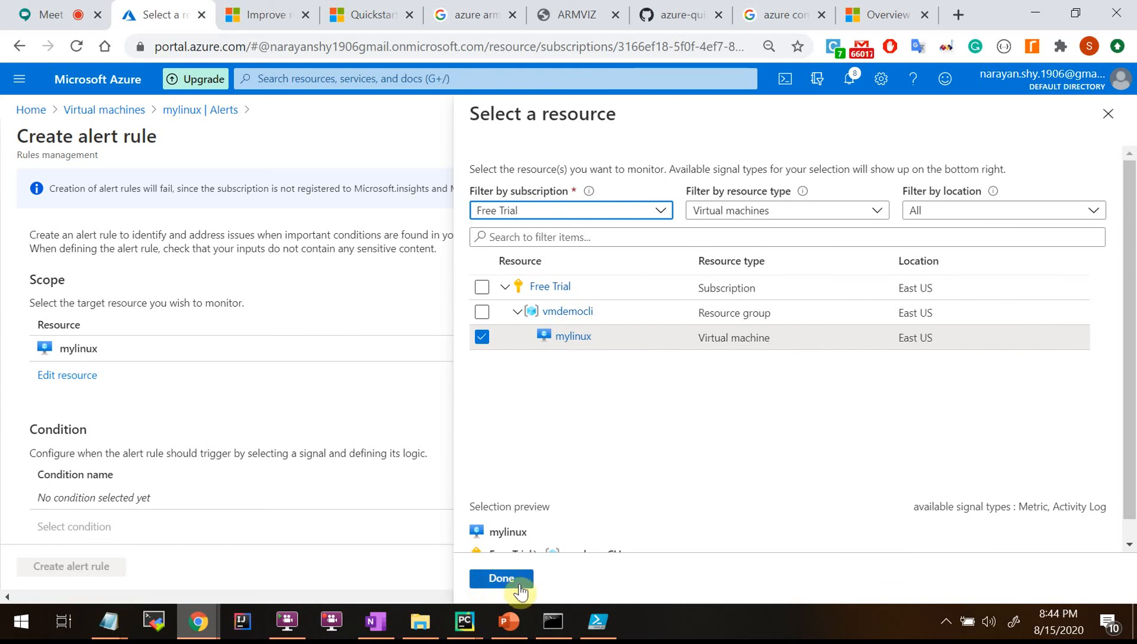
left_click(501, 579)
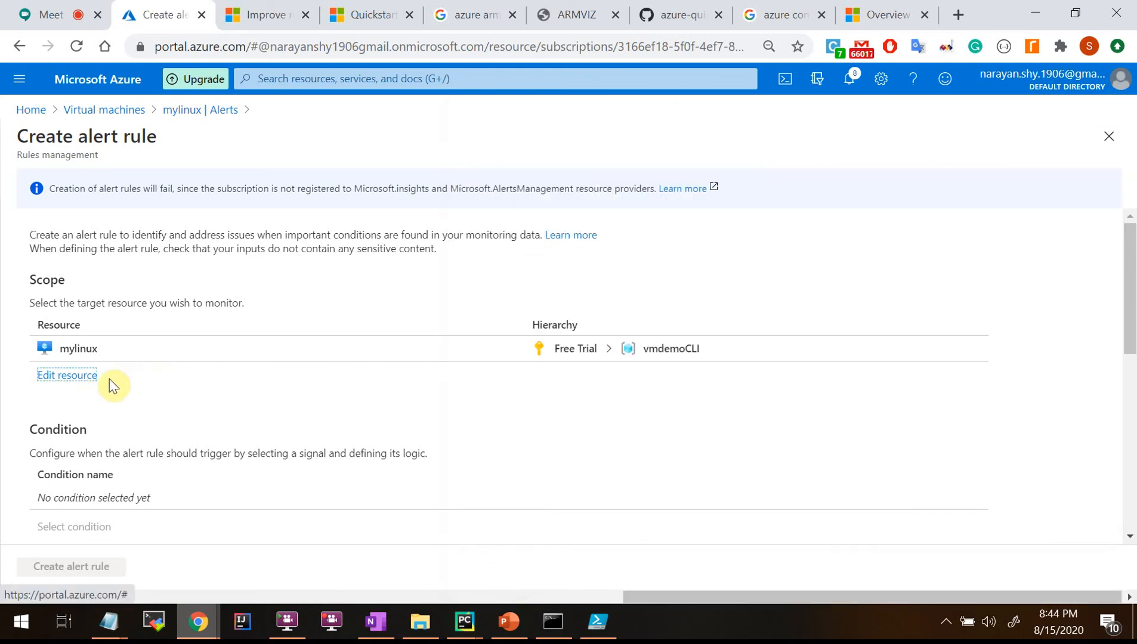
scroll(464, 431, "down", 1)
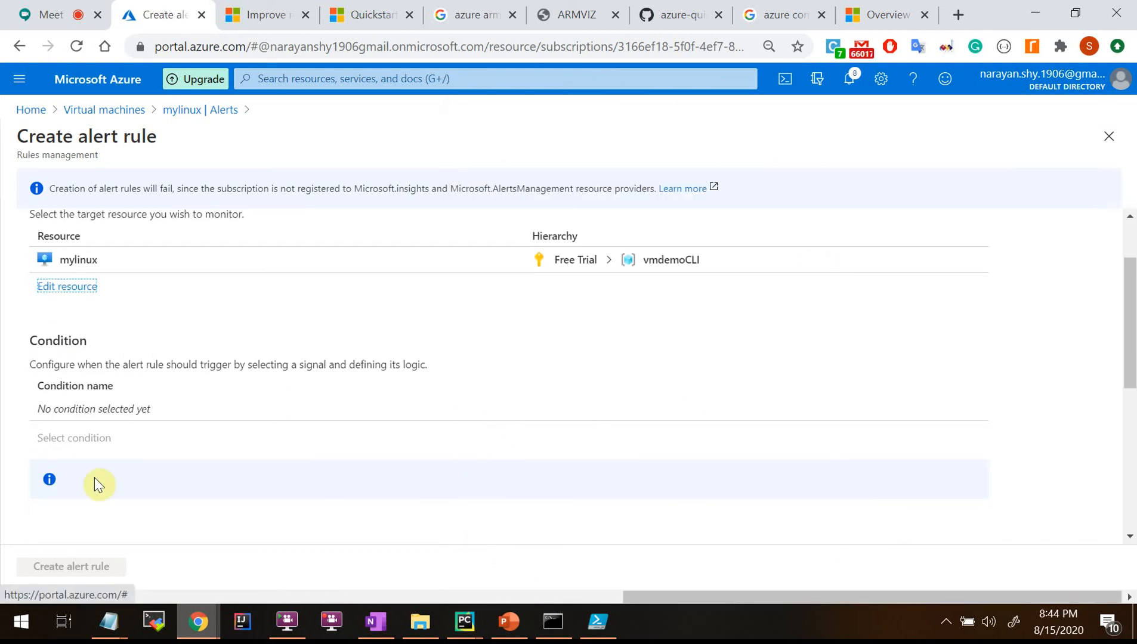
scroll(538, 436, "down", 4)
scroll(538, 436, "up", 3)
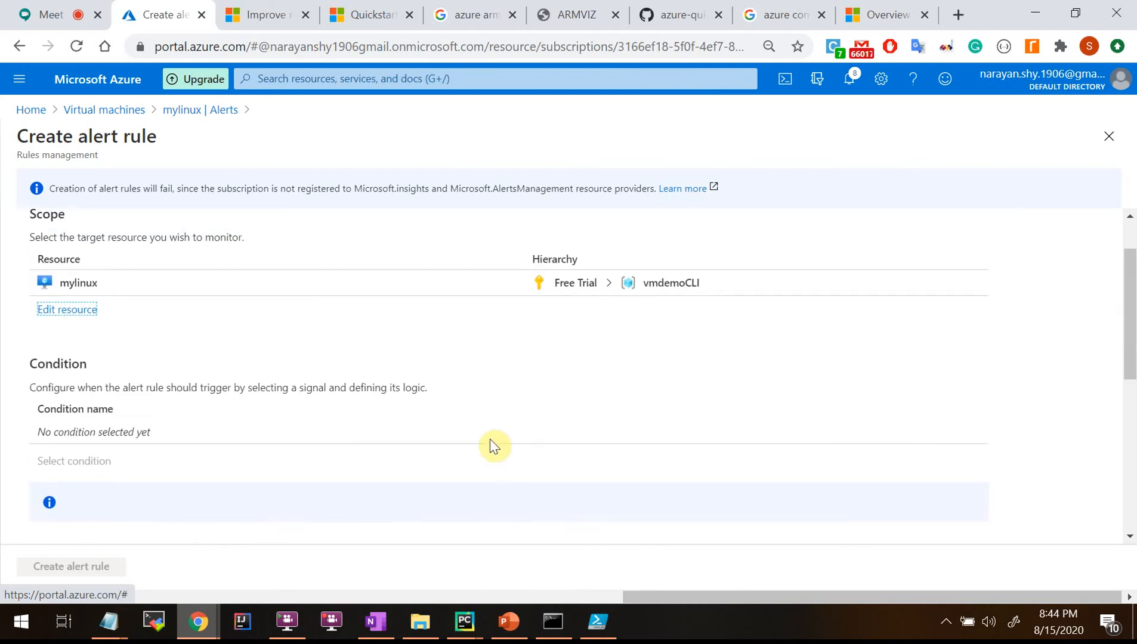
scroll(492, 445, "up", 1)
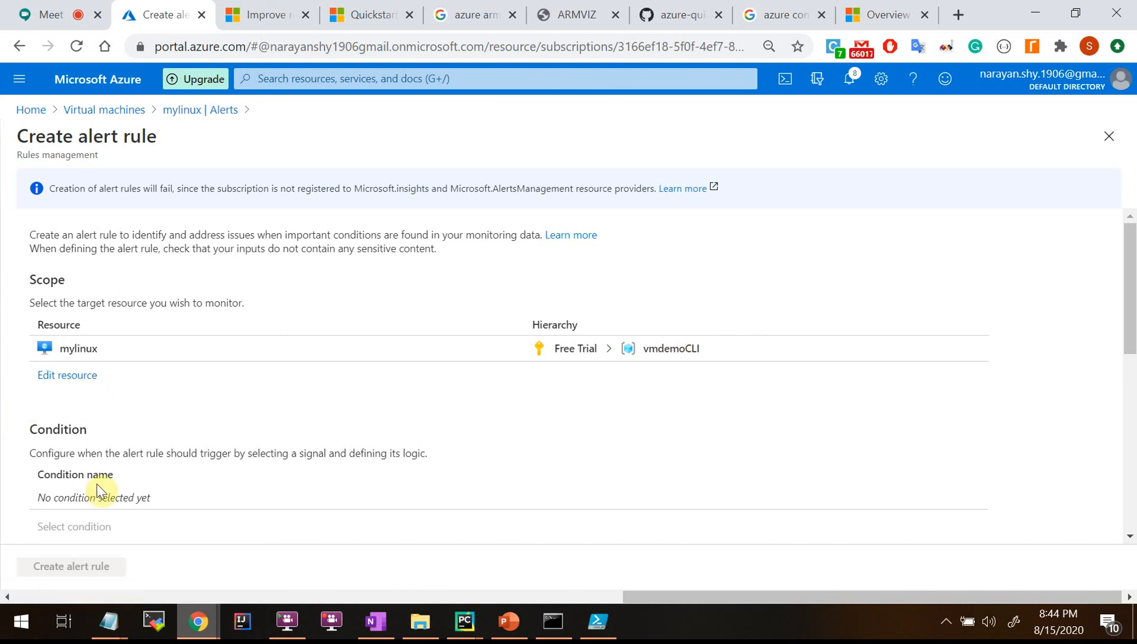
scroll(97, 486, "down", 7)
scroll(96, 489, "up", 7)
Select the unregistered resource providers warning, then discard the unsaved alert rule.
left_click_drag(84, 192, 609, 189)
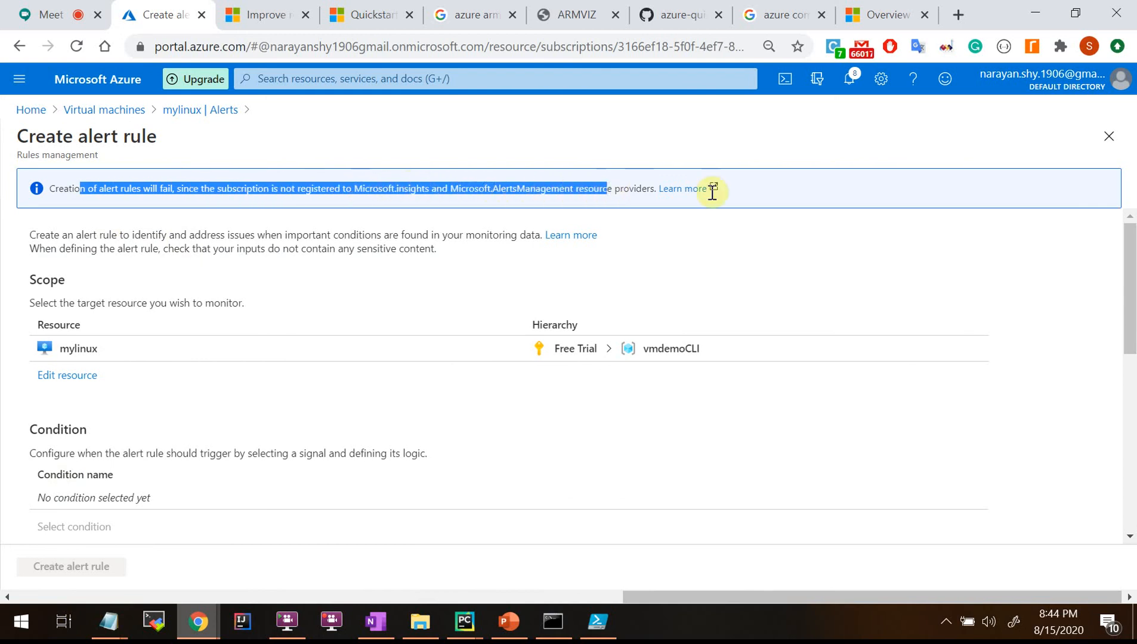
left_click(1104, 145)
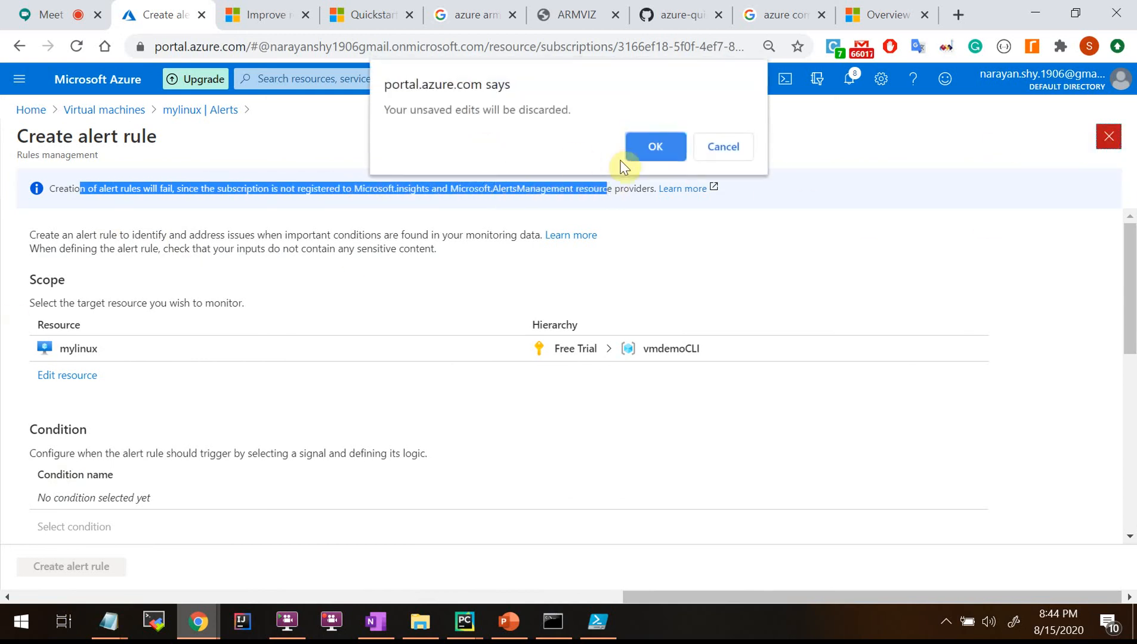
left_click(663, 157)
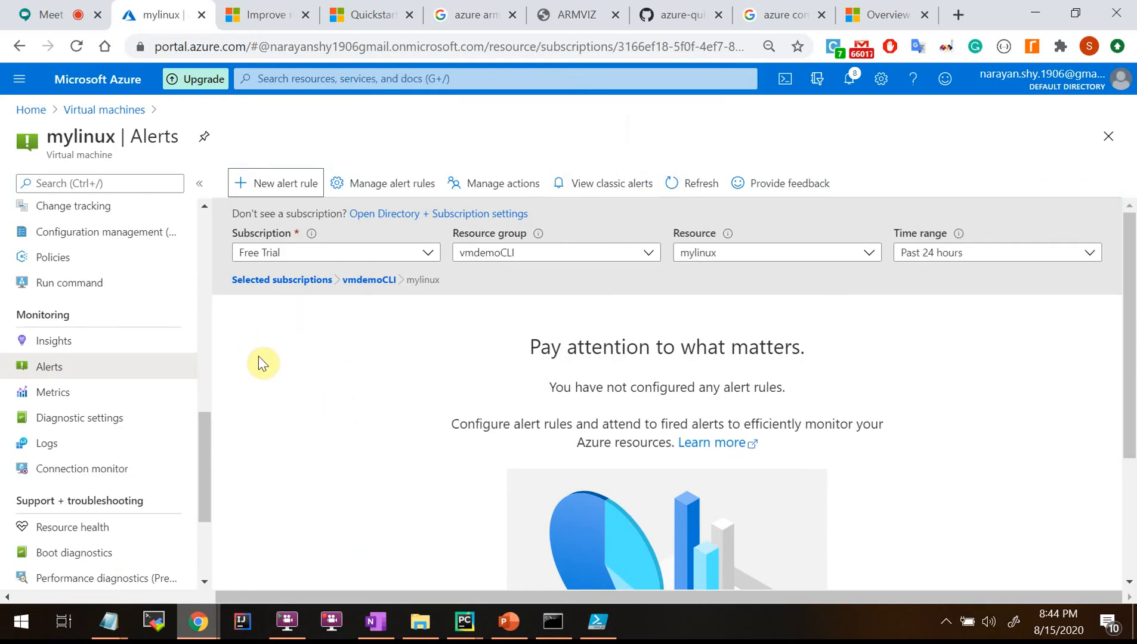
View Azure Monitor Insights for virtual machines, then return to the Virtual machines list.
left_click(80, 348)
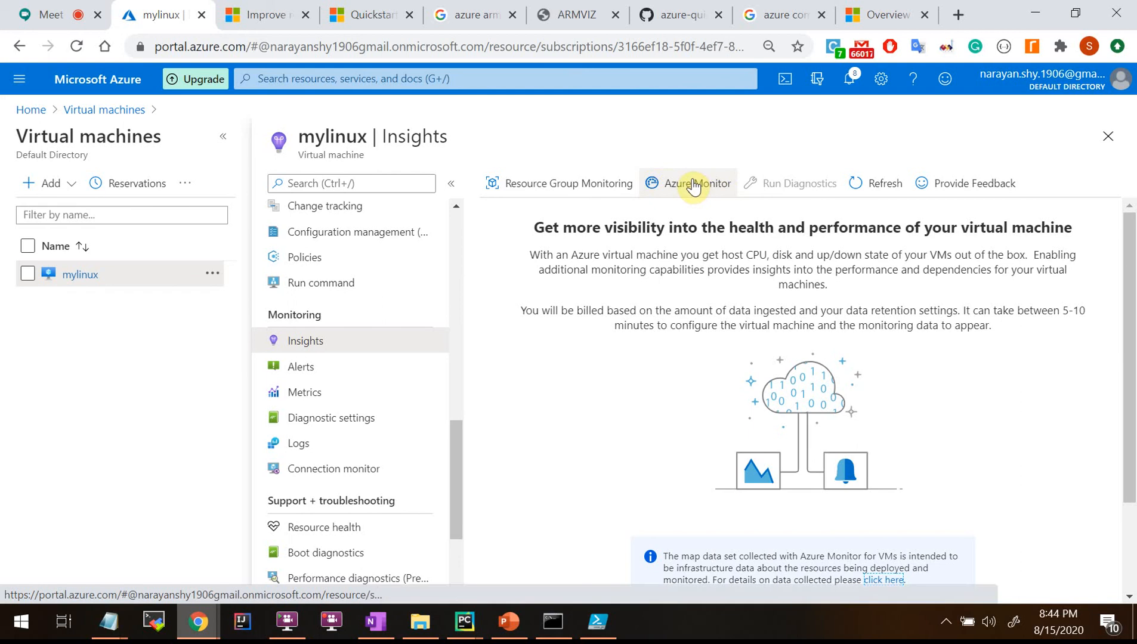
left_click(693, 184)
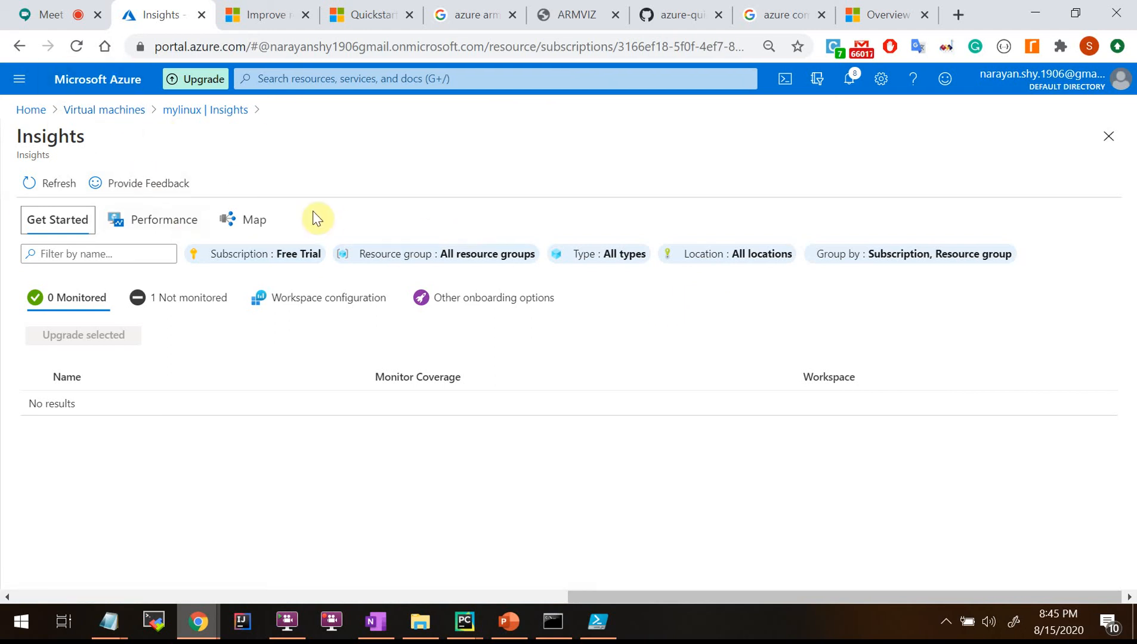
left_click(112, 111)
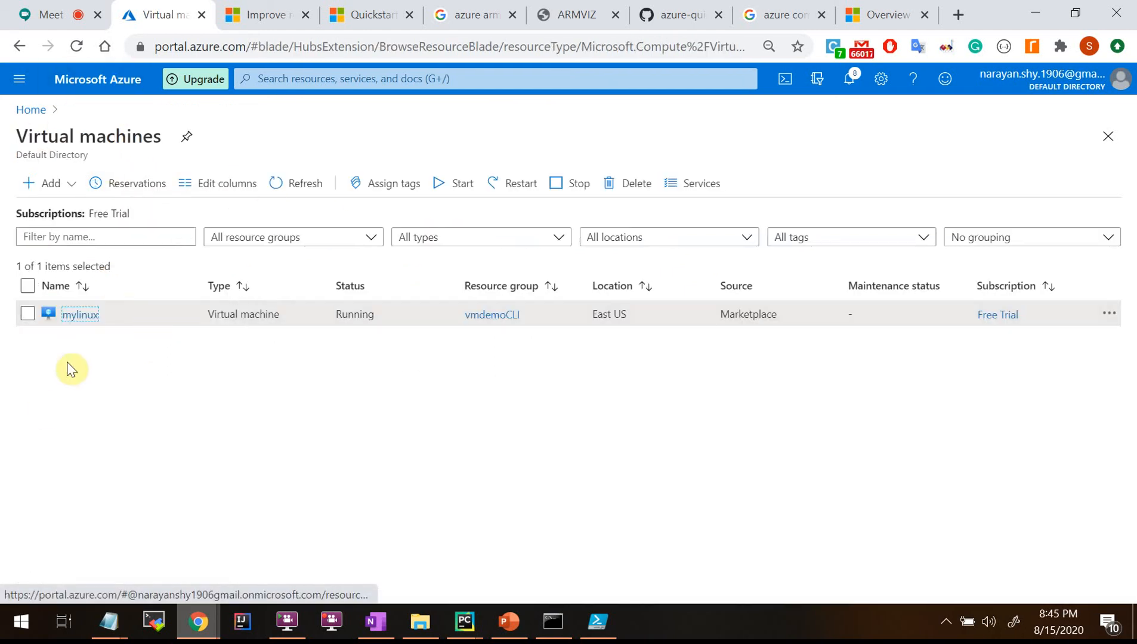
Open the mylinux overview and scroll through its operations and monitoring menu sections.
left_click(89, 323)
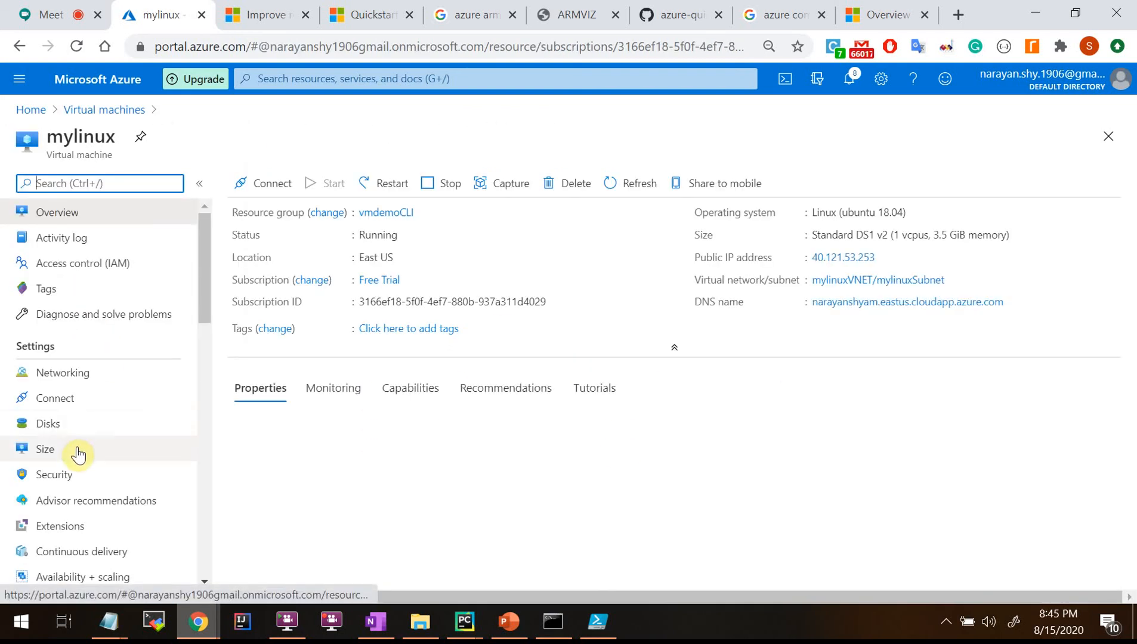
scroll(114, 398, "down", 3)
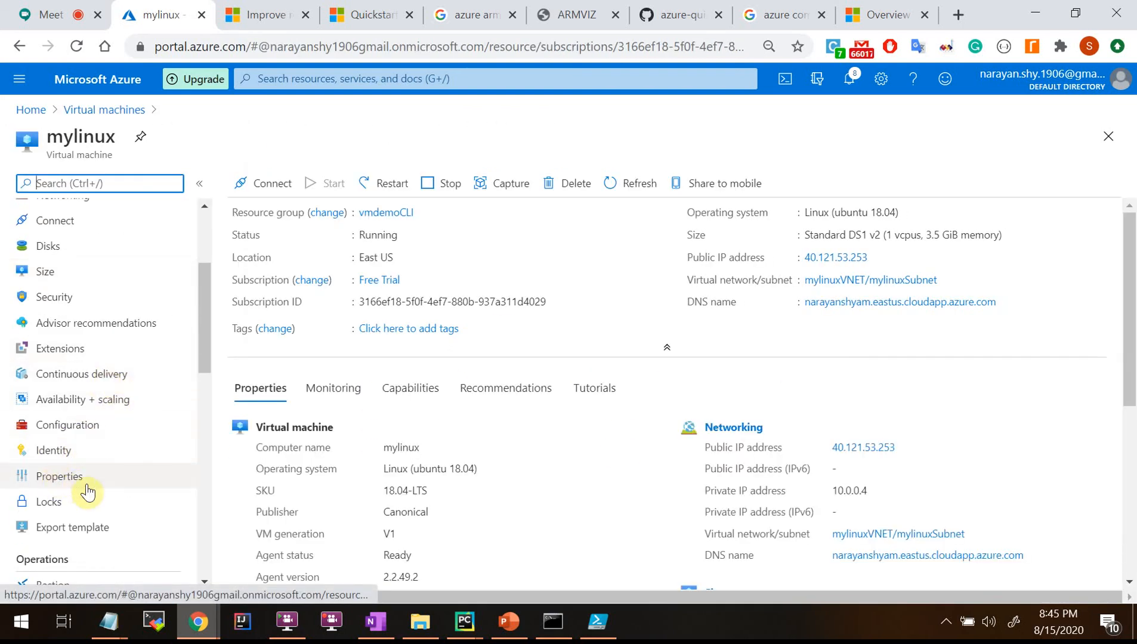
scroll(89, 489, "down", 3)
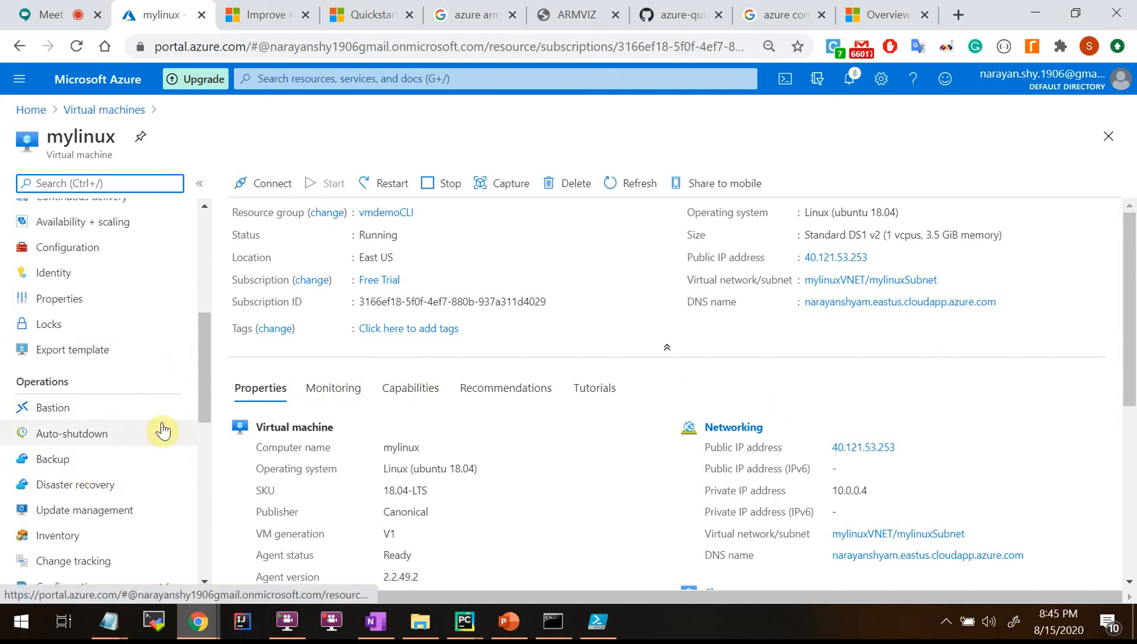
scroll(156, 453, "down", 2)
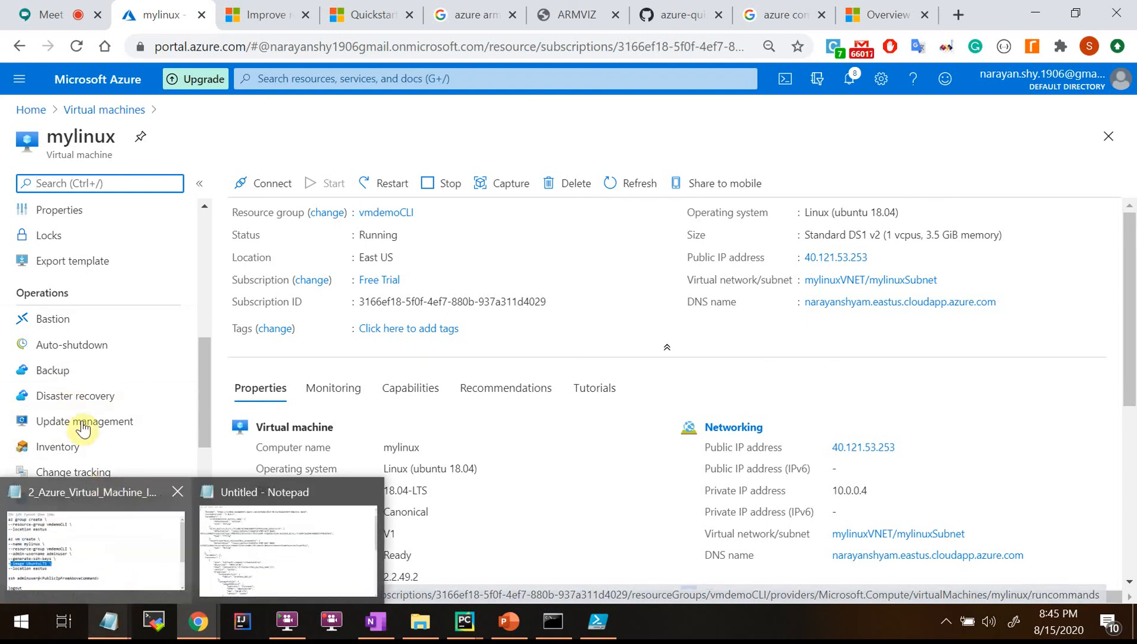
left_click_drag(200, 377, 203, 390)
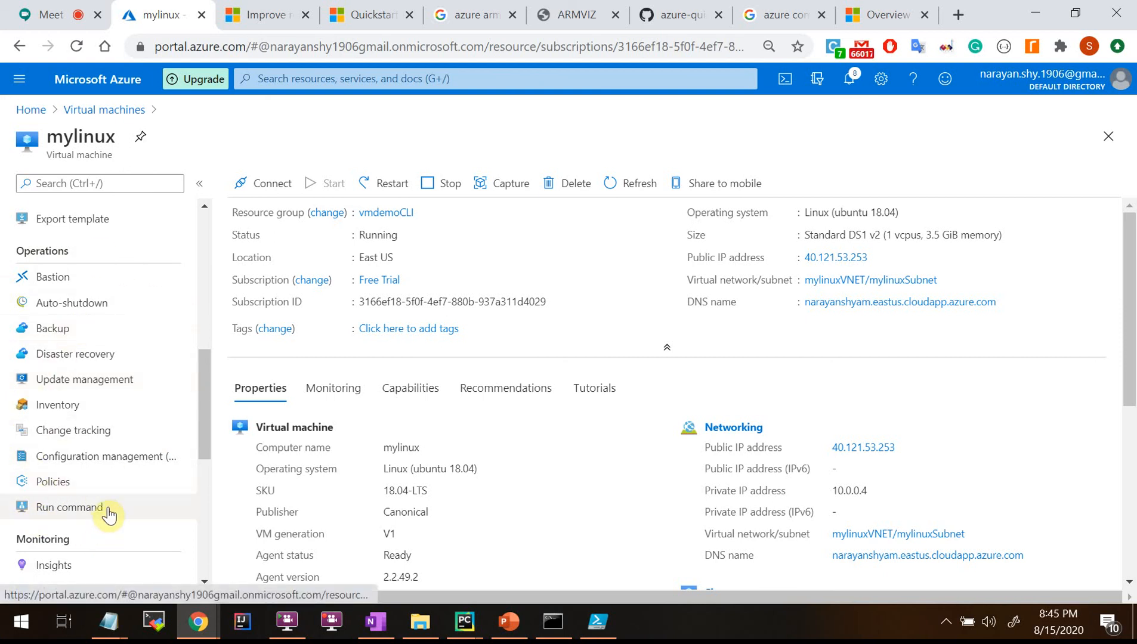
scroll(108, 513, "down", 3)
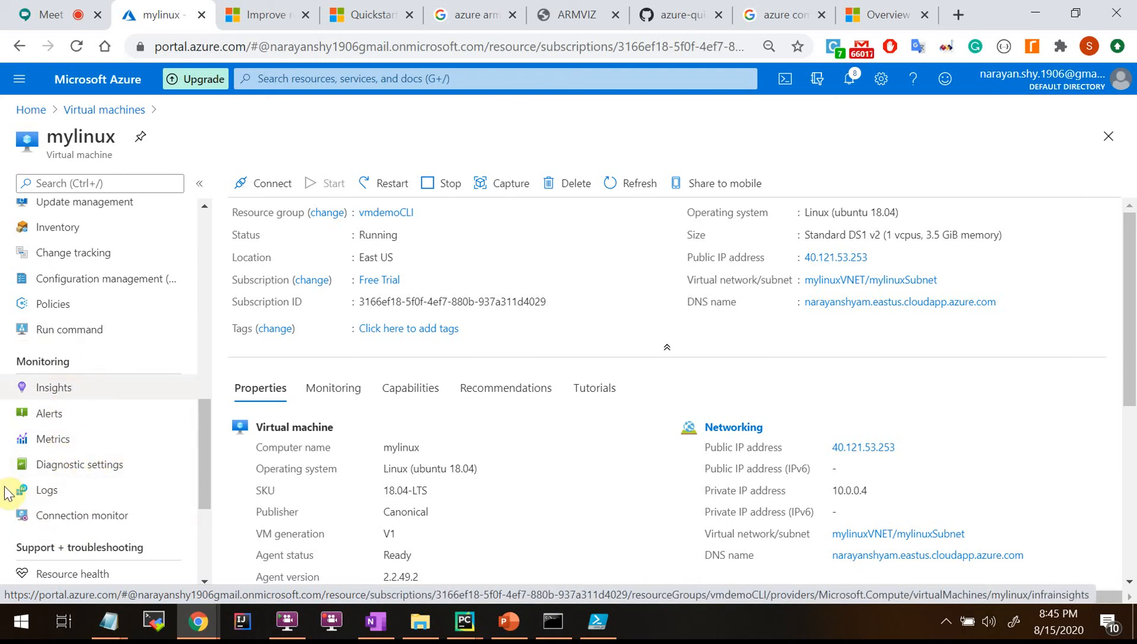
Return to the VM Governance slide in PowerPoint.
key("super+1")
mouse_move(210, 436)
left_mouse_down()
mouse_move(208, 413)
mouse_move(213, 457)
left_mouse_up()
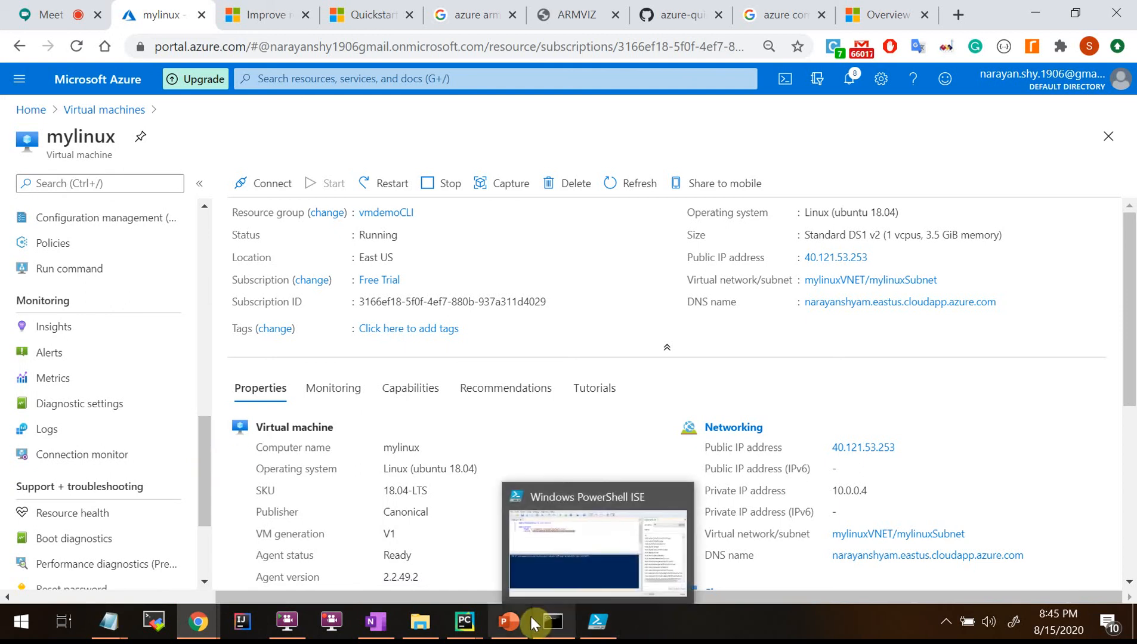
left_click(514, 629)
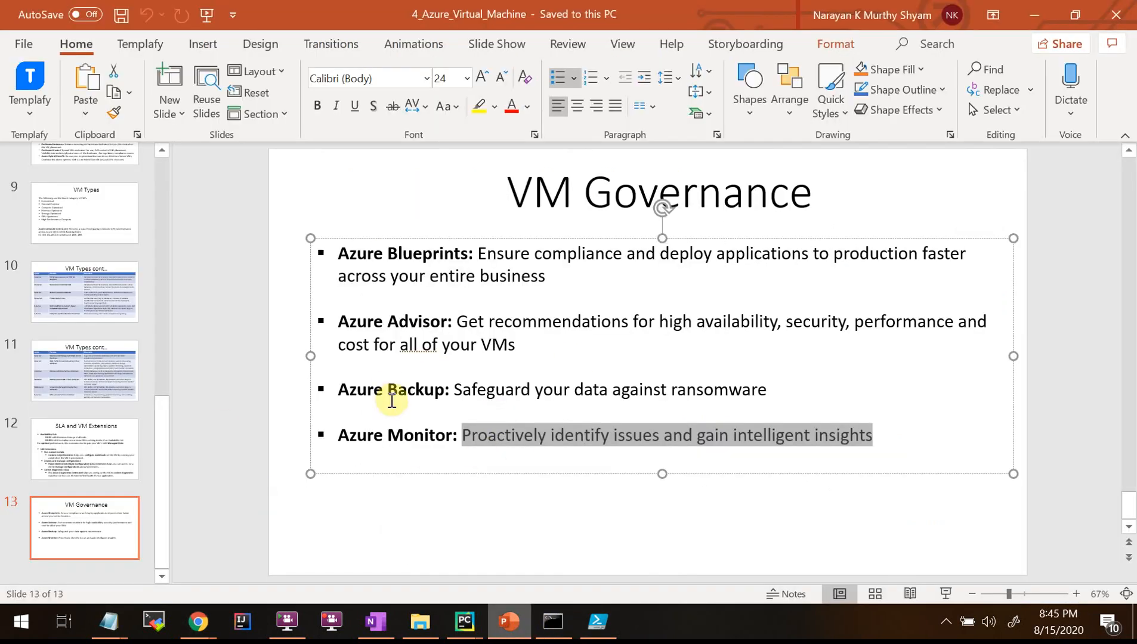